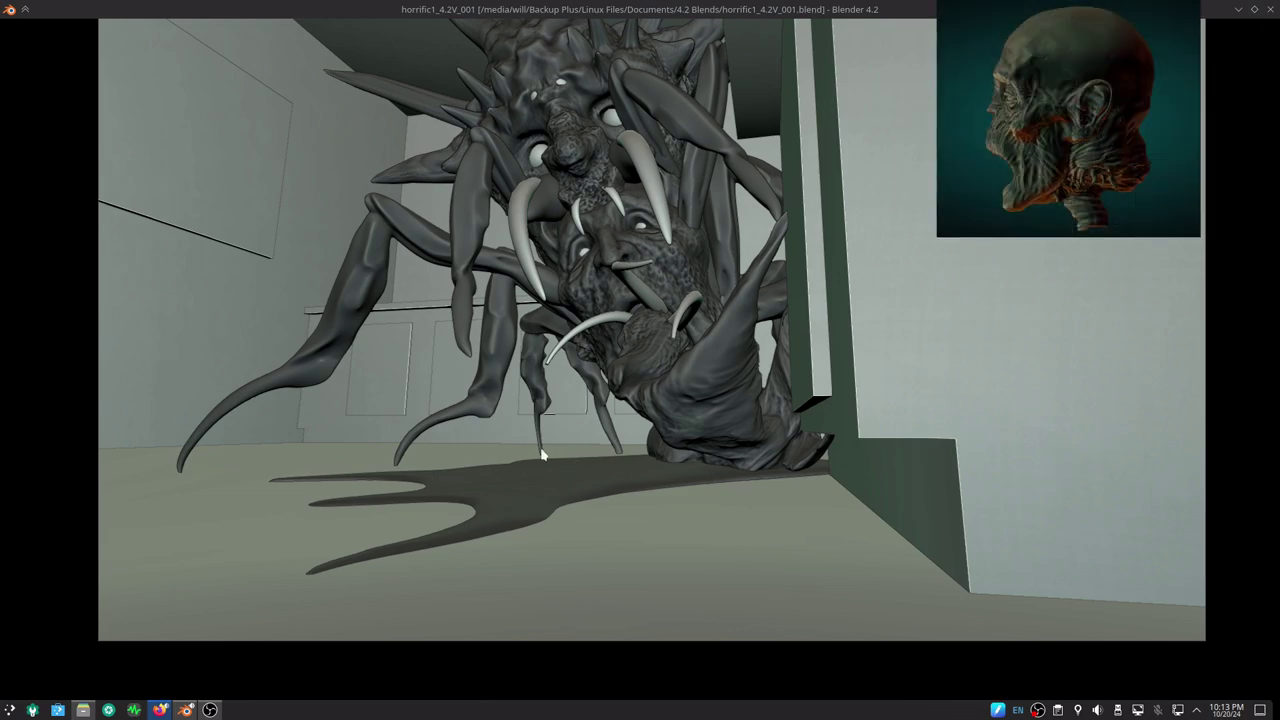
- Isolate the spiky creature head in Local View and bring up the mode pie menu
mouse_move(540, 455)
middle_mouse_down()
mouse_move(586, 471)
mouse_move(614, 371)
mouse_move(625, 525)
middle_mouse_up()
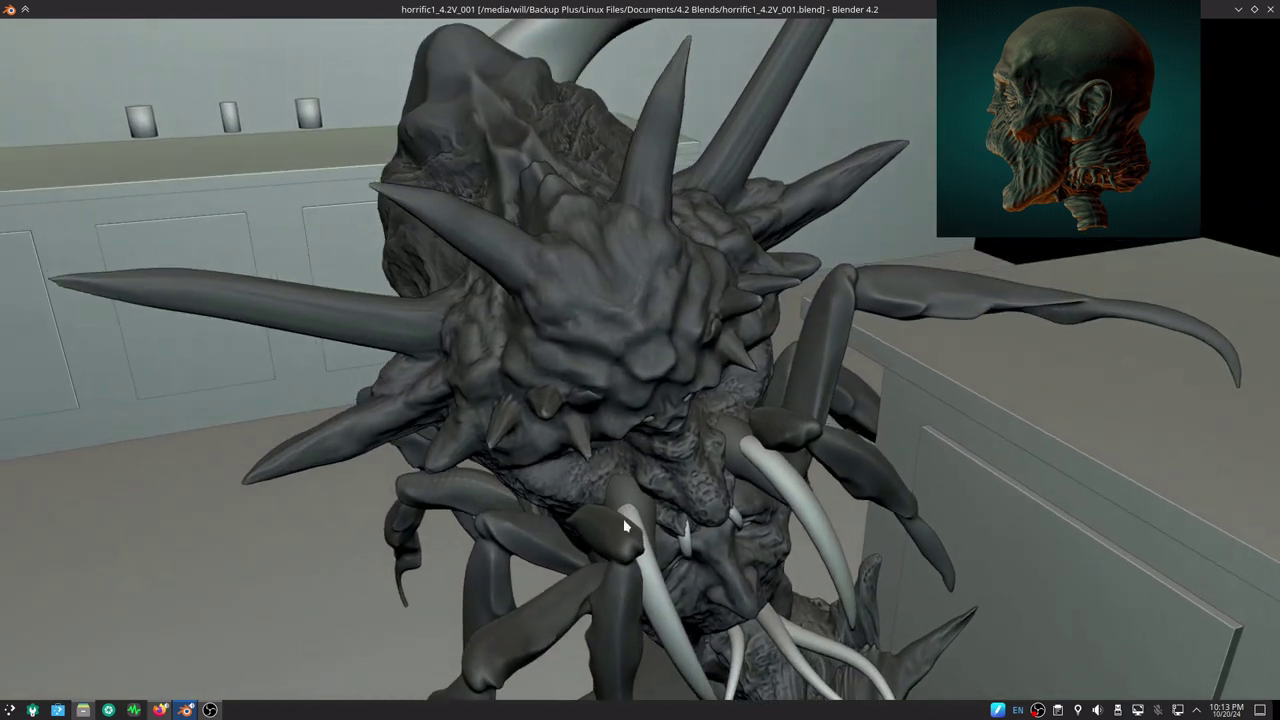
scroll(608, 357, "up", 1)
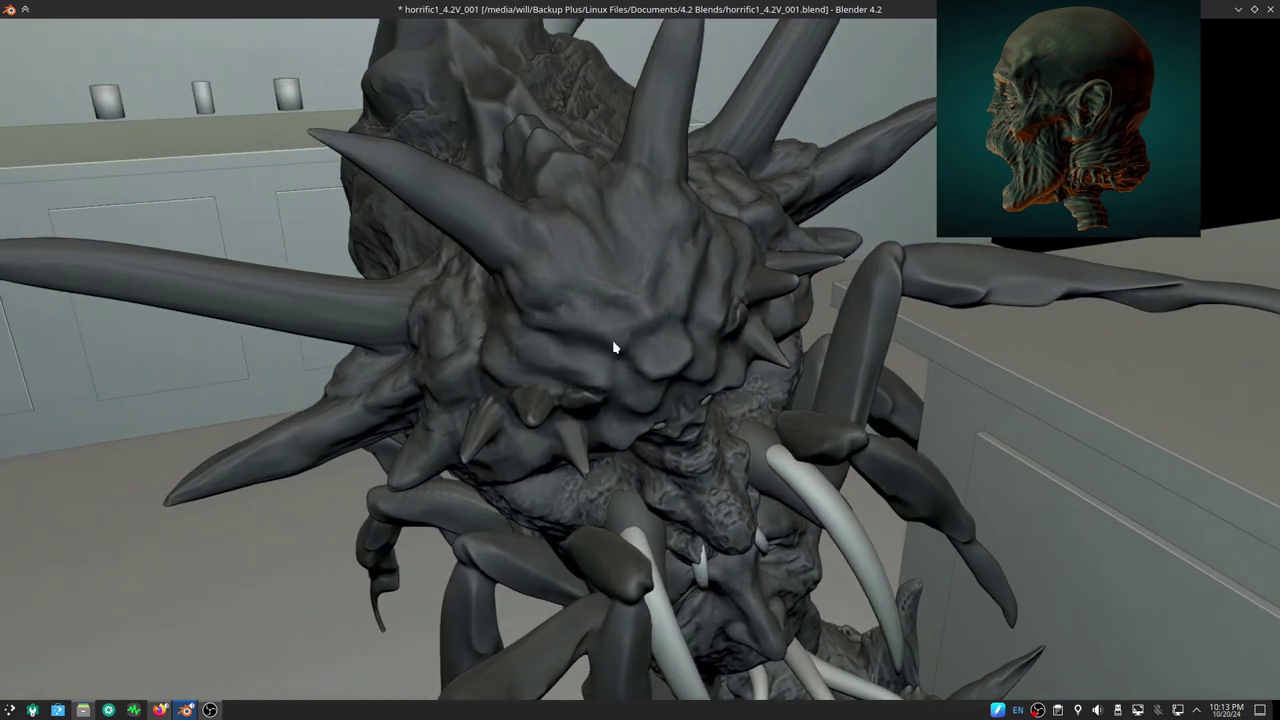
key("KP_Divide")
key("ctrl+Tab")
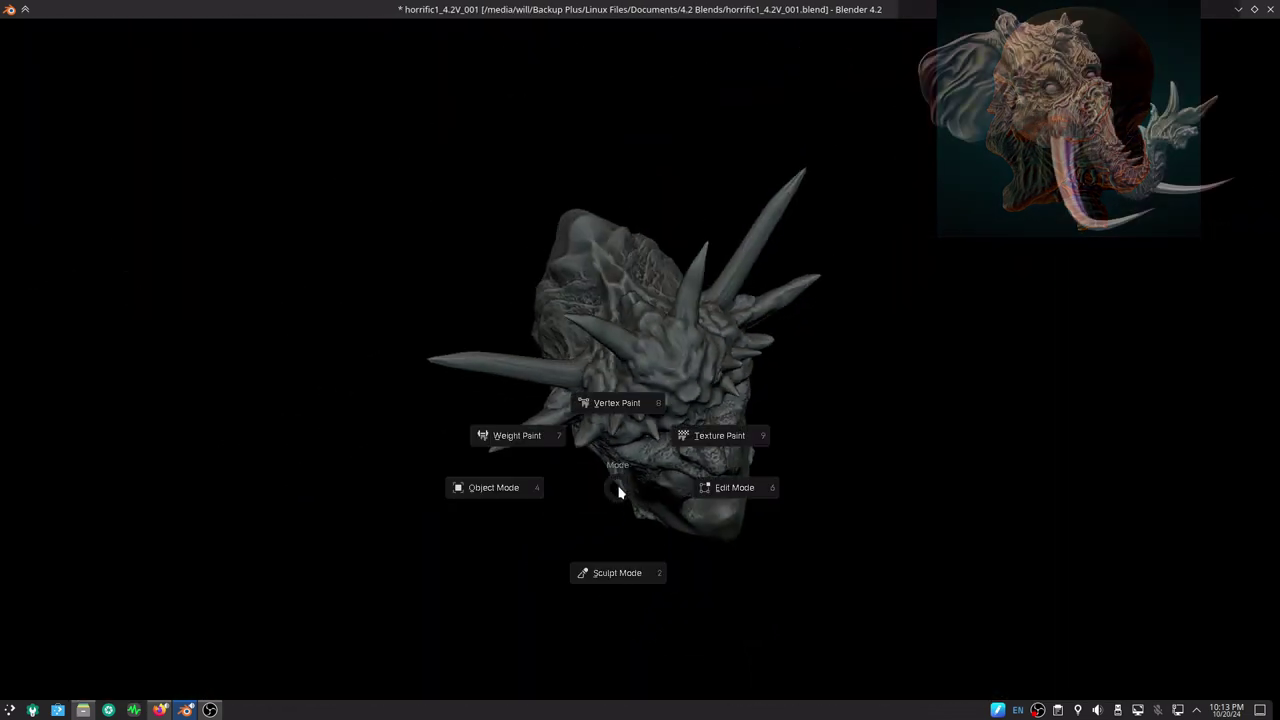
- Switch the head into Sculpt Mode and orbit to view its upper back
left_click(734, 616)
middle_click_drag(728, 606, 677, 480)
scroll(668, 326, "up", 3)
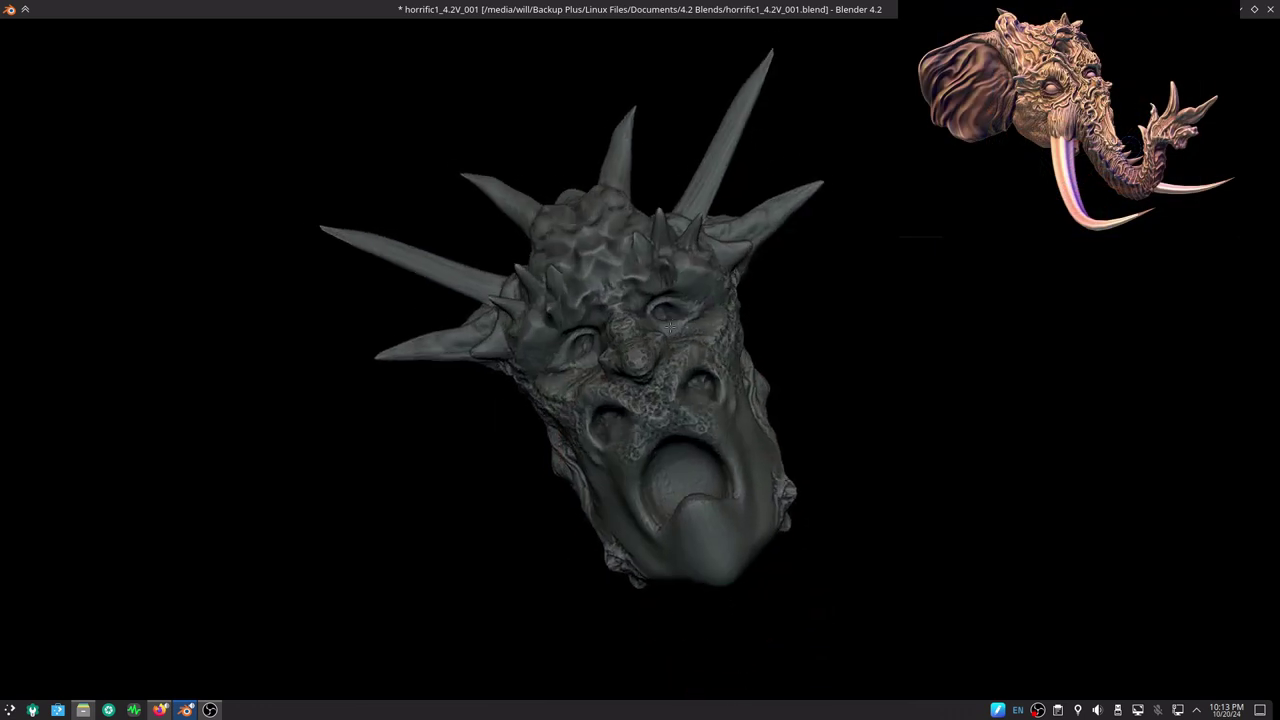
mouse_move(668, 326)
middle_mouse_down()
mouse_move(569, 362)
mouse_move(768, 388)
mouse_move(749, 357)
mouse_move(760, 371)
mouse_move(749, 309)
middle_mouse_up()
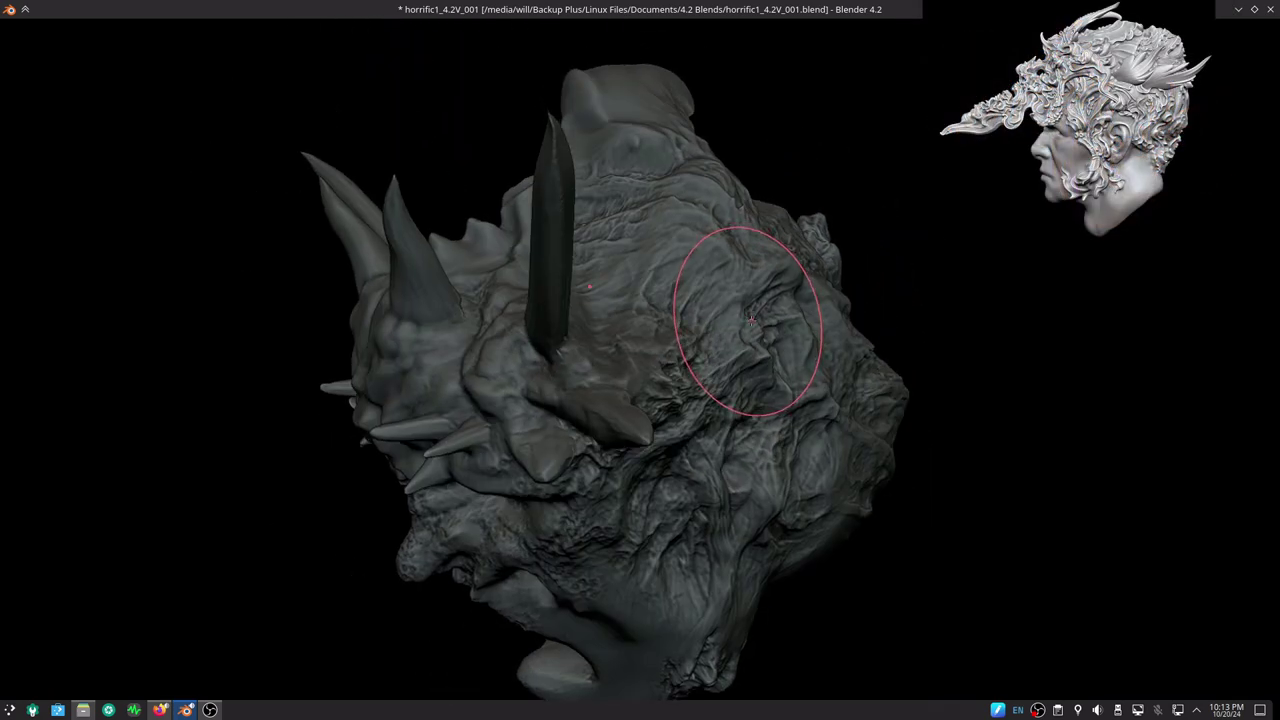
- Show the brush settings in the sidebar's Tool tab and scroll through the sculpt toolbar
key("n")
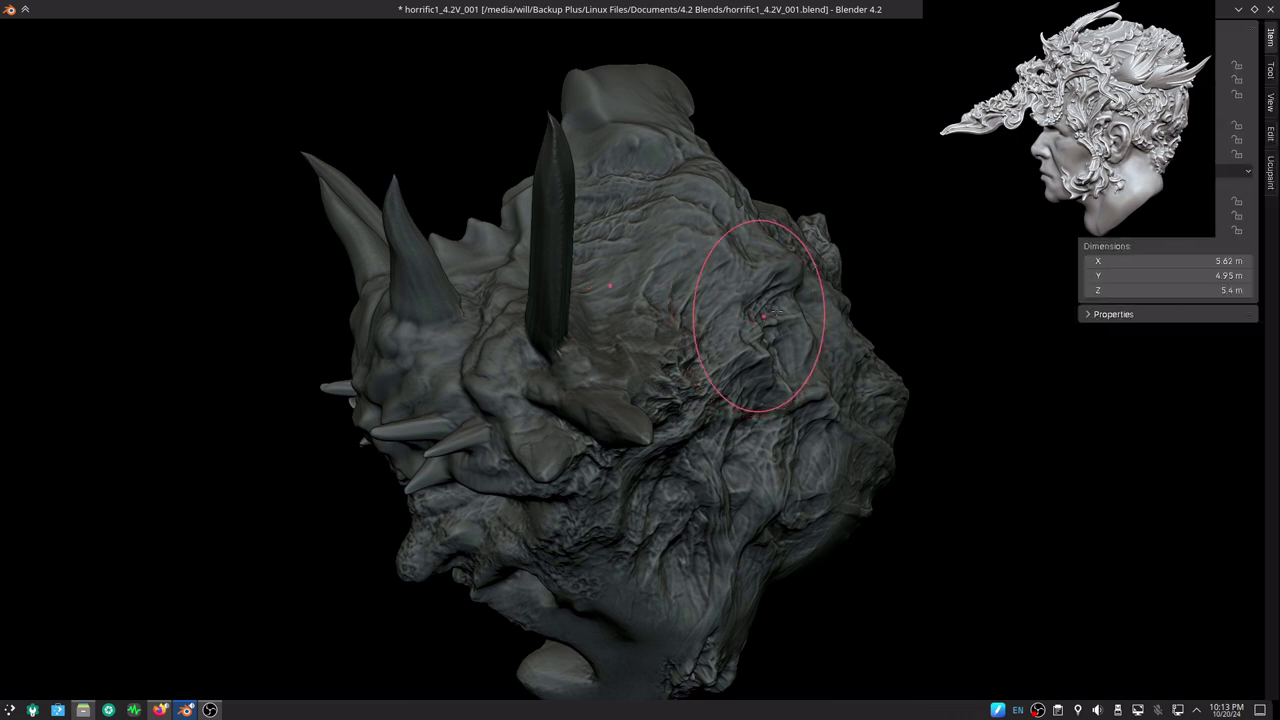
left_click(1270, 70)
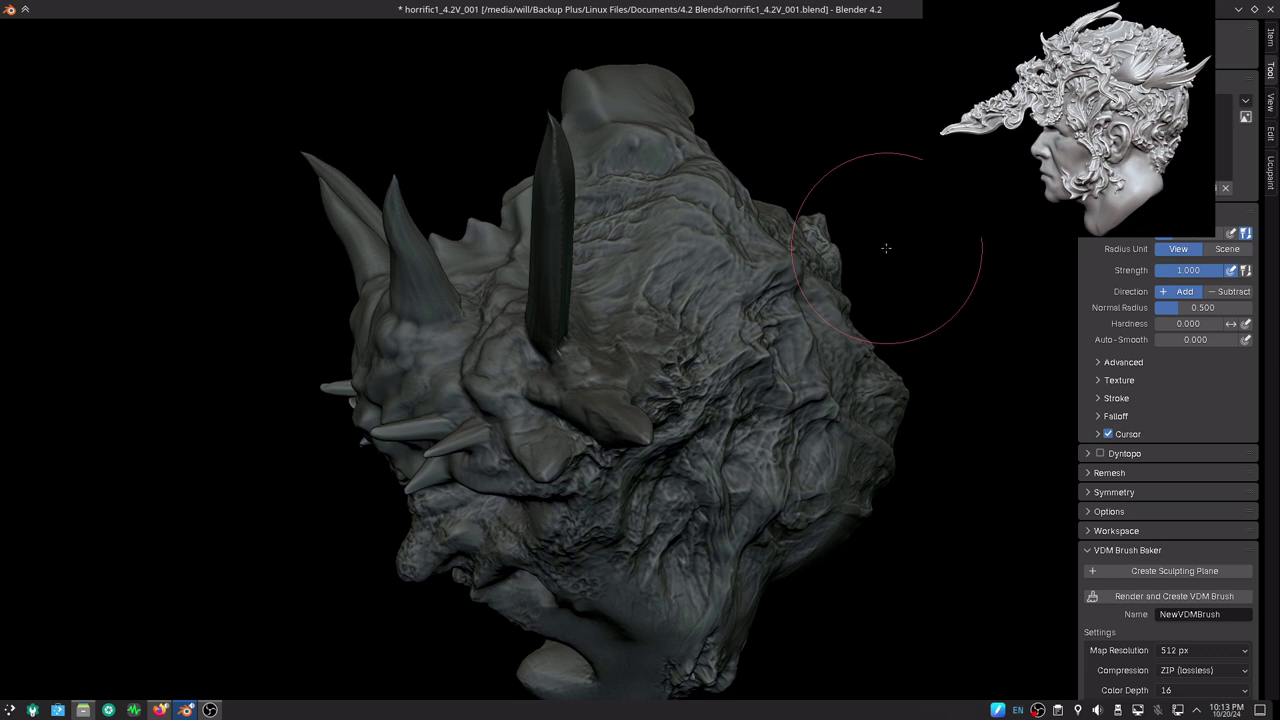
key("t")
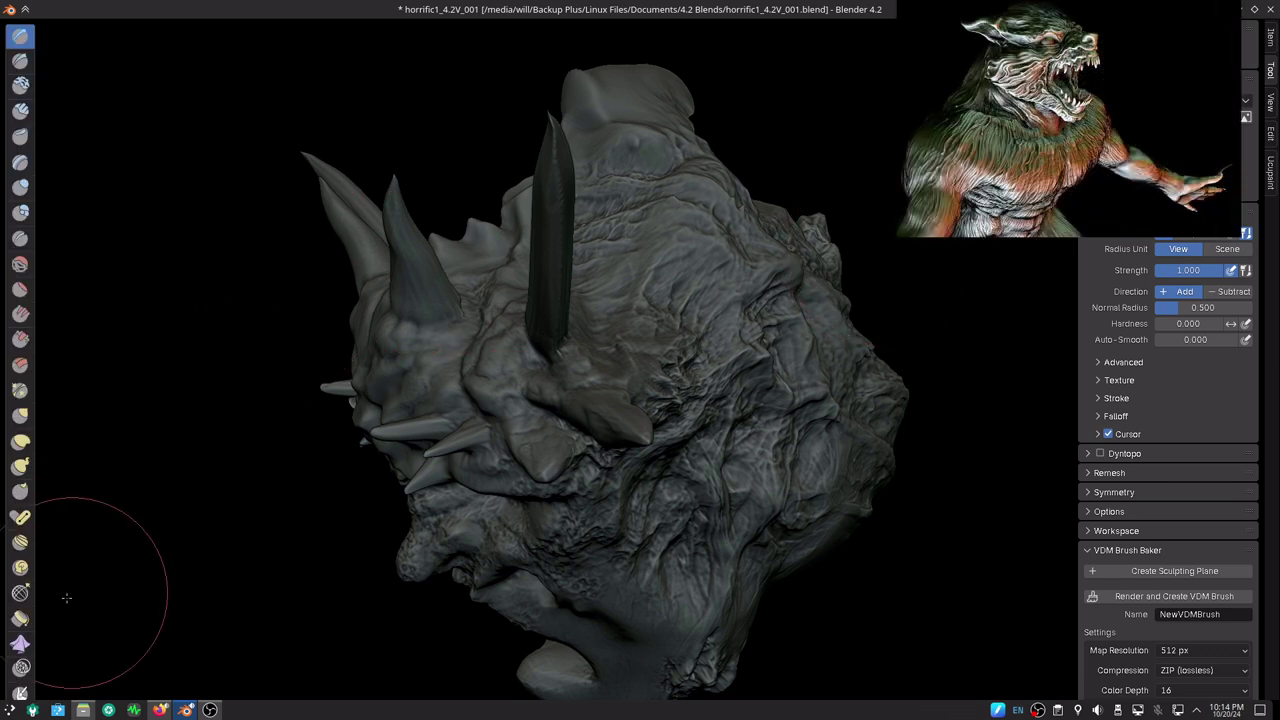
scroll(27, 400, "down", 4)
scroll(27, 258, "down", 4)
scroll(27, 258, "down", 2)
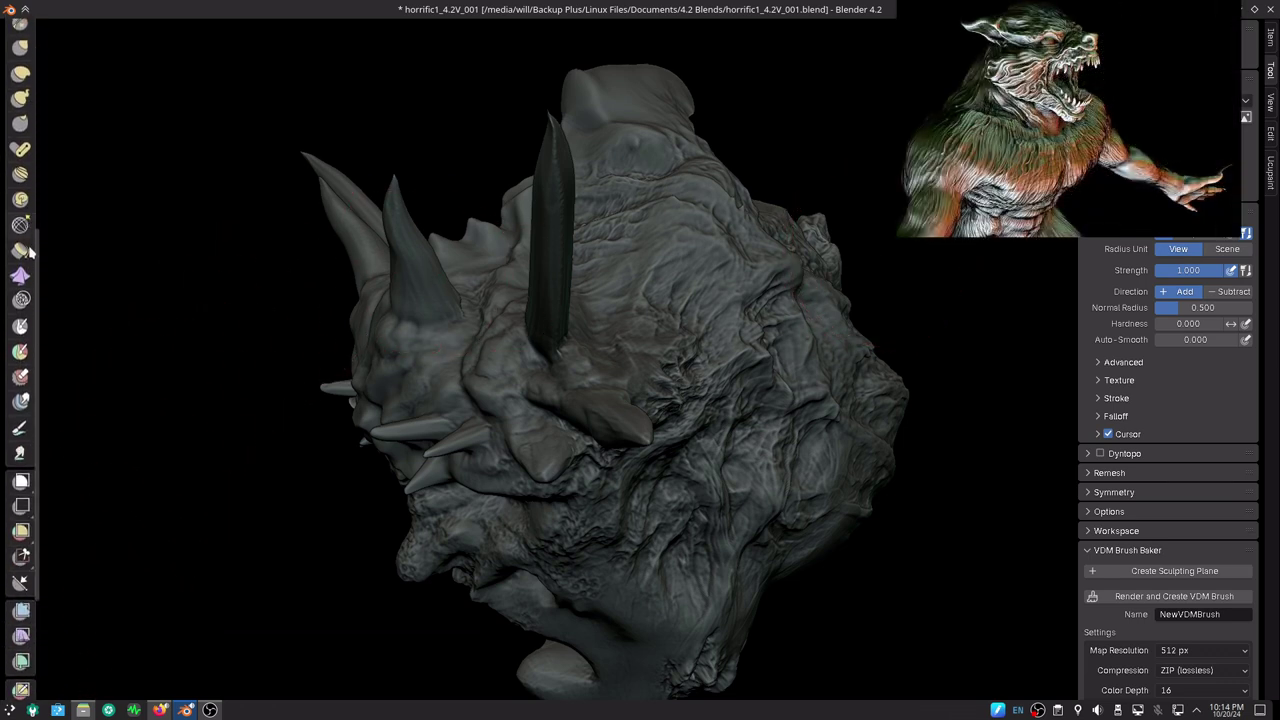
- Select the Paint brush, pick a light greyish blue, and paint the brow area
left_click(20, 428)
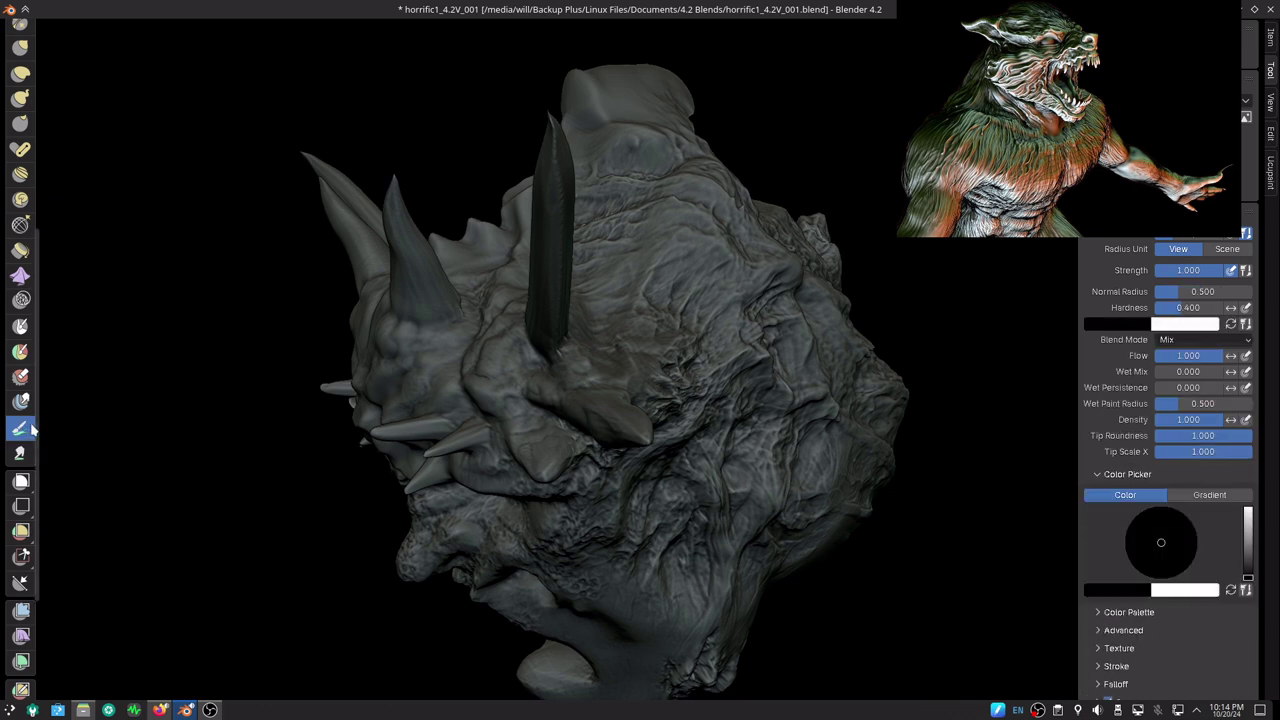
mouse_move(300, 306)
middle_mouse_down()
mouse_move(407, 240)
mouse_move(466, 286)
middle_mouse_up()
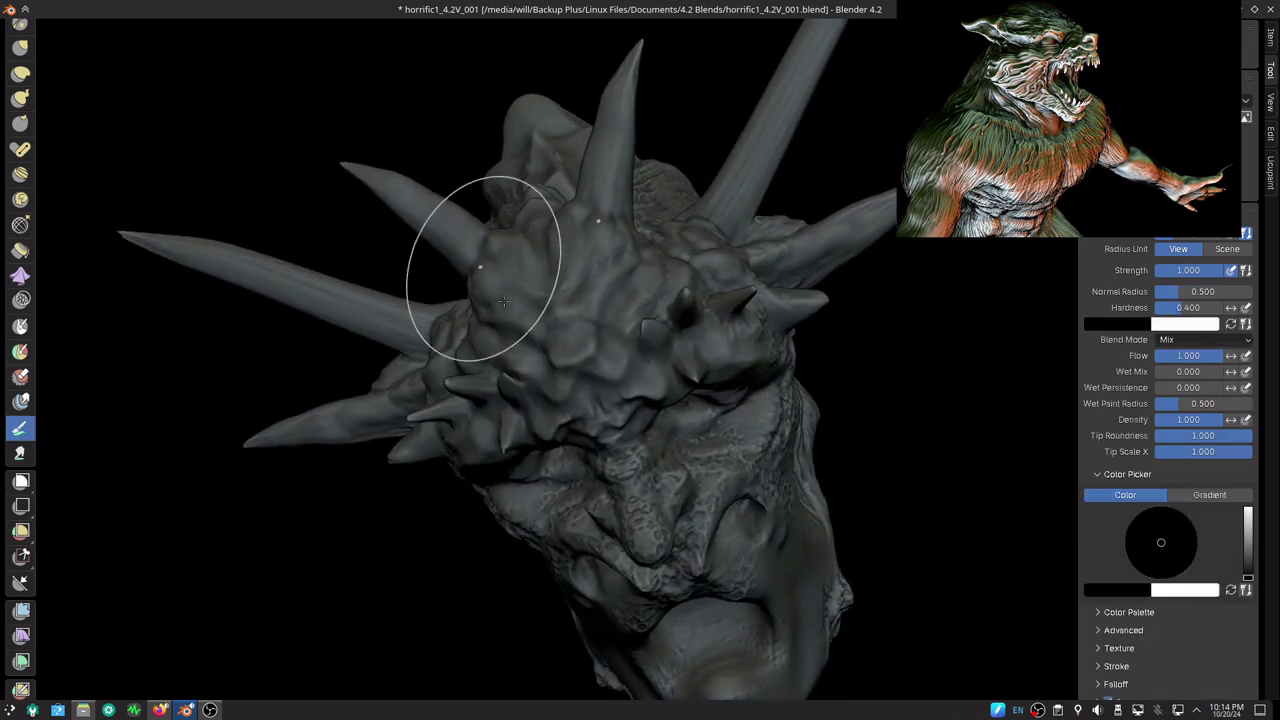
mouse_move(600, 386)
middle_mouse_down()
mouse_move(642, 264)
mouse_move(629, 251)
middle_mouse_up()
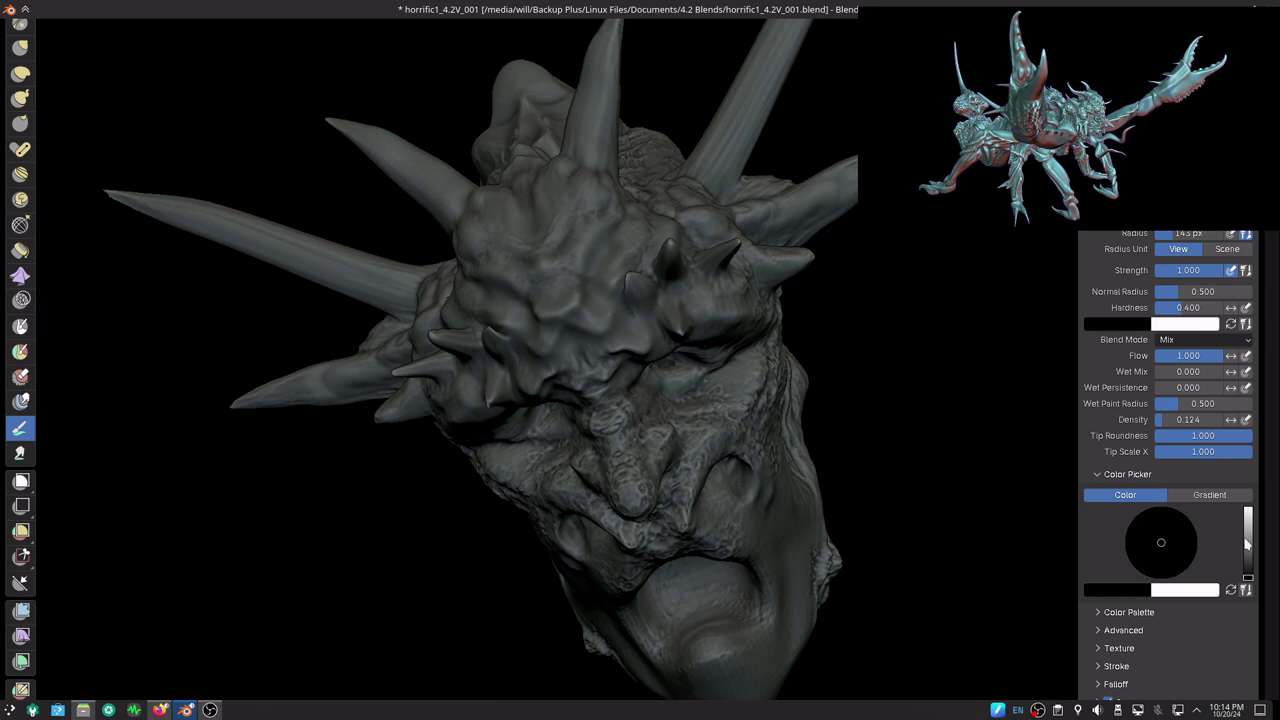
left_click_drag(1245, 540, 1247, 541)
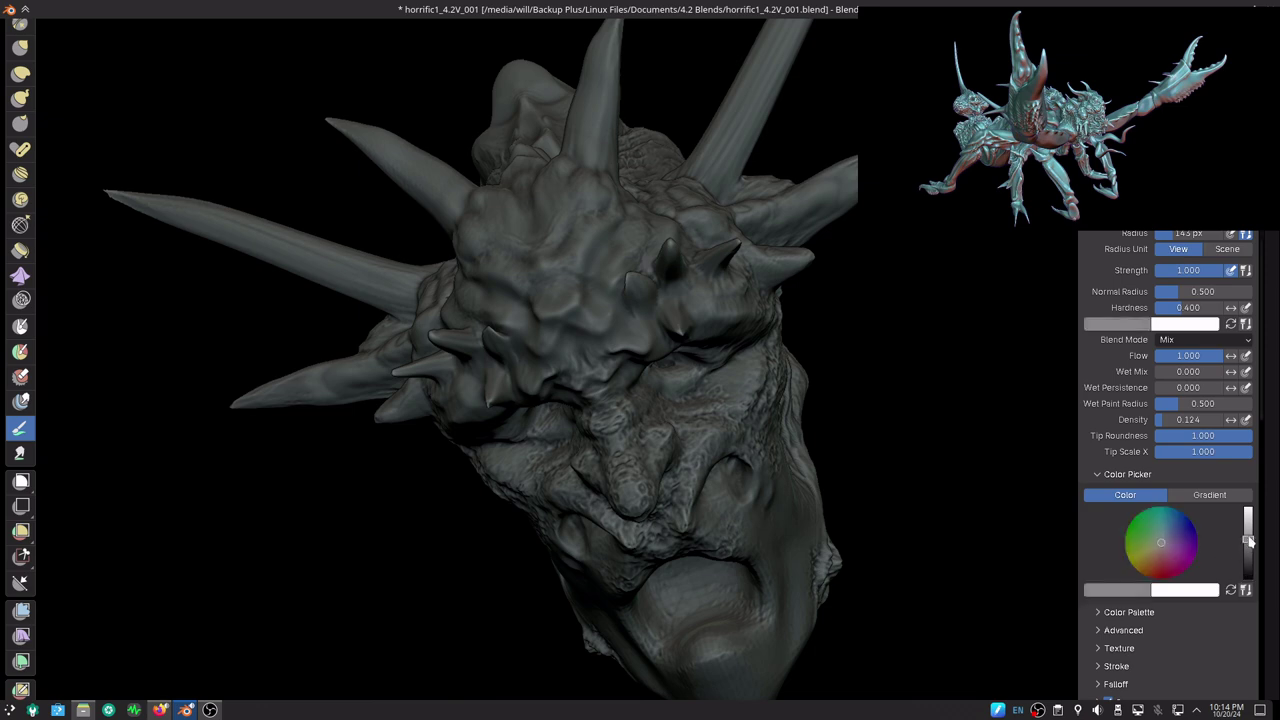
left_click(1182, 524)
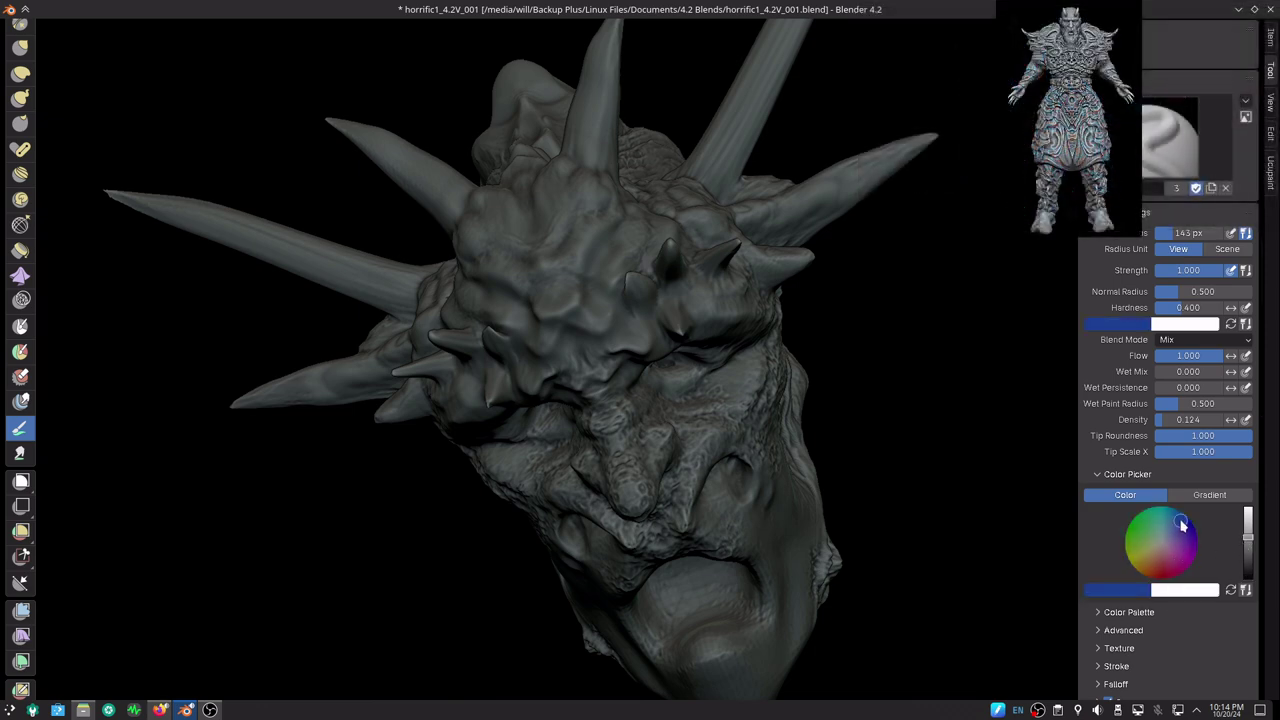
left_click_drag(1182, 524, 1178, 529)
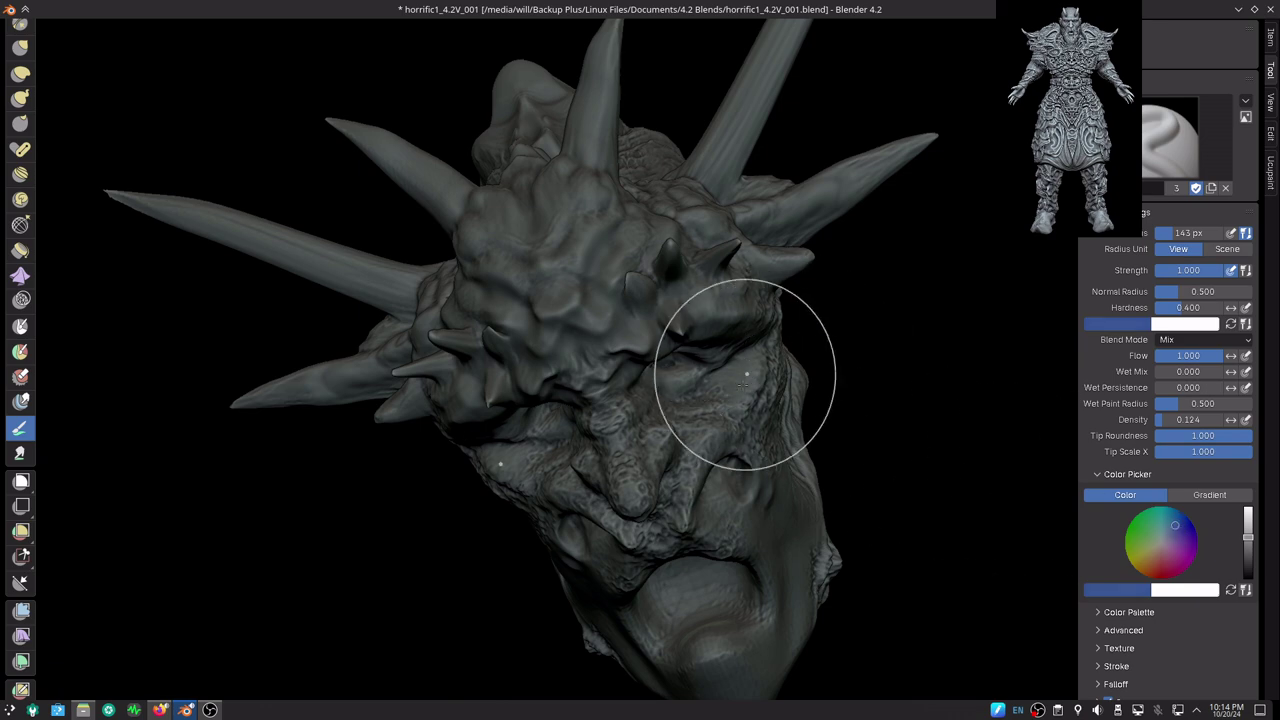
left_click_drag(669, 411, 714, 387)
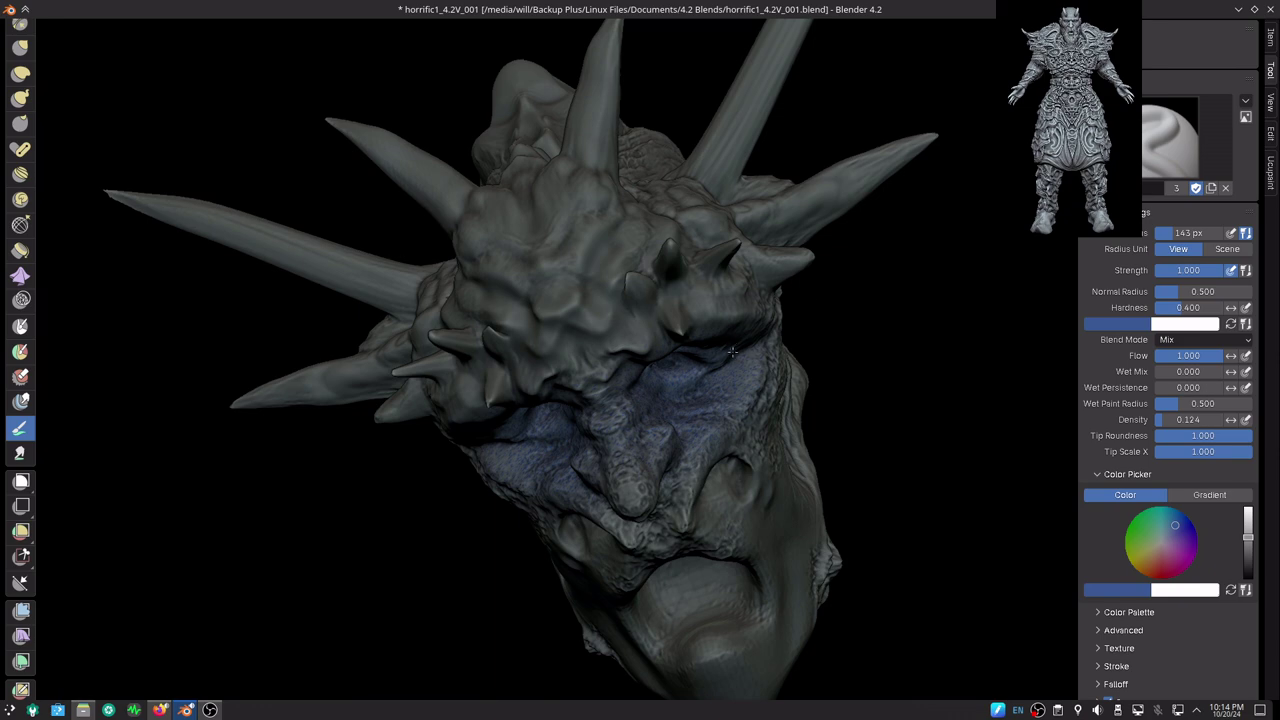
- Paint the inside of the mouth, the lower jaw and the chin red
mouse_move(723, 366)
middle_mouse_down()
mouse_move(707, 402)
mouse_move(680, 295)
middle_mouse_up()
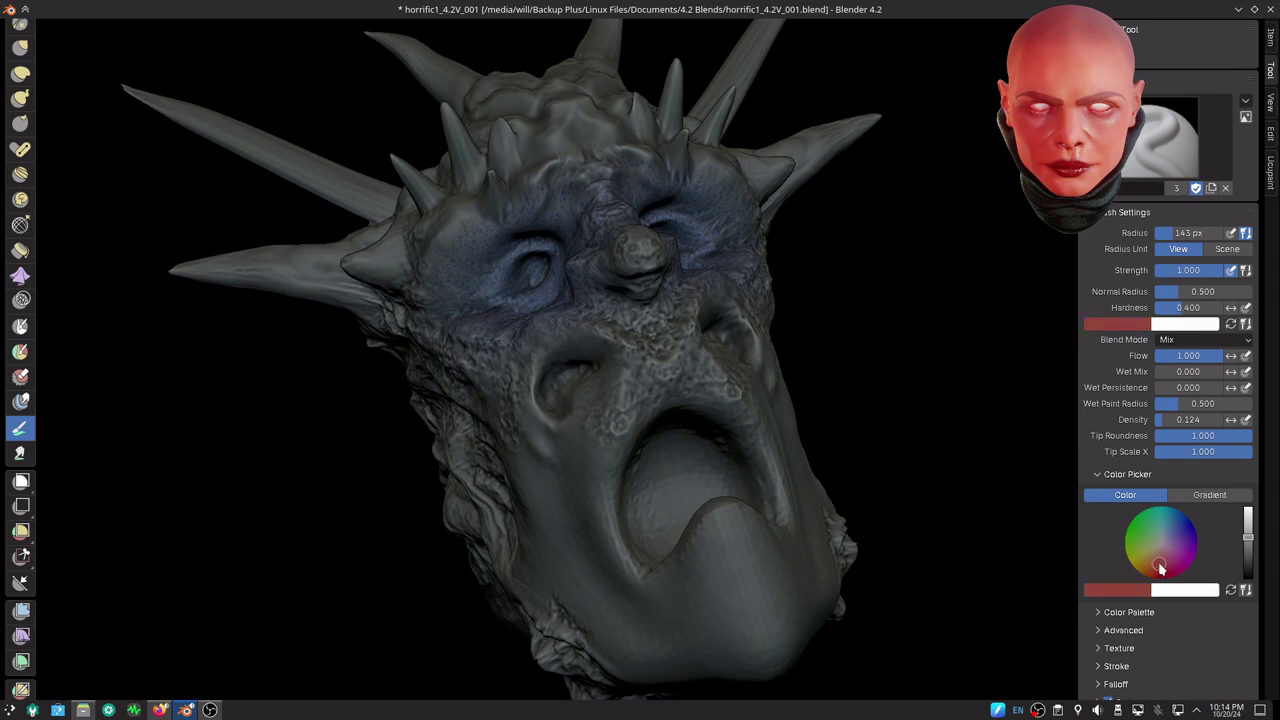
mouse_move(700, 480)
left_mouse_down()
mouse_move(670, 450)
mouse_move(700, 686)
mouse_move(658, 369)
mouse_move(641, 387)
left_mouse_up()
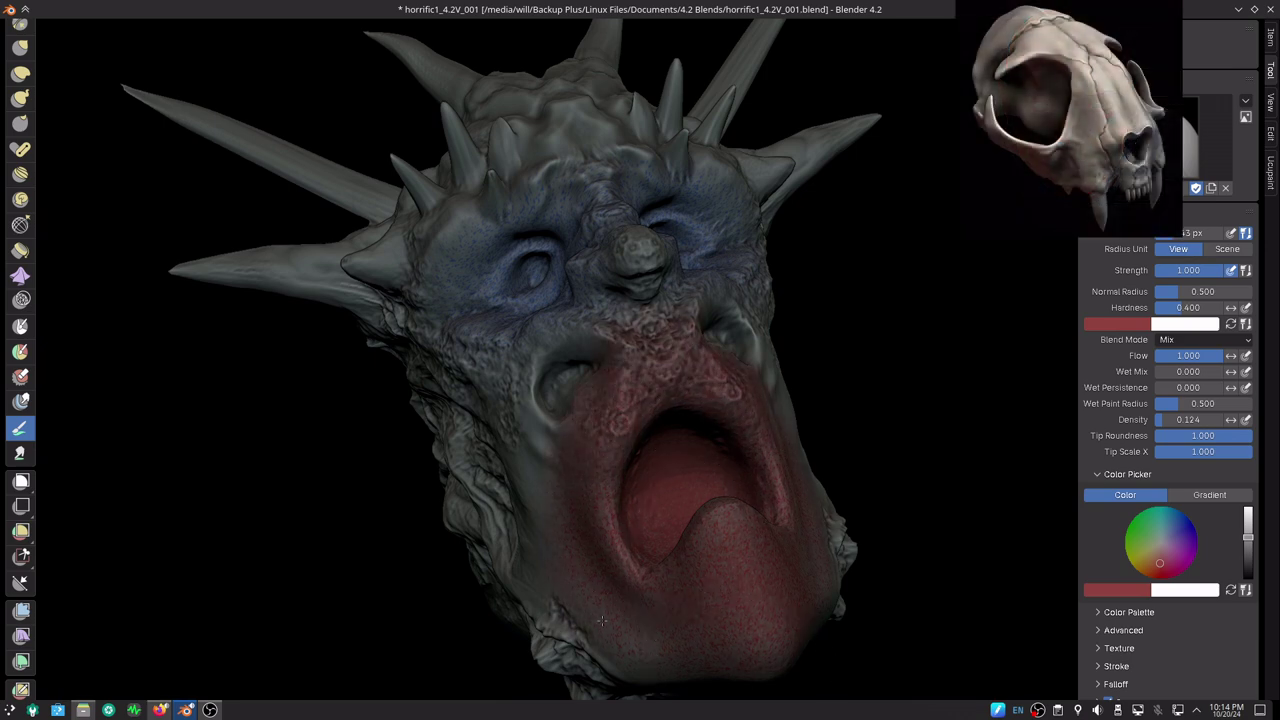
left_click_drag(742, 629, 646, 531)
middle_click_drag(620, 499, 906, 492)
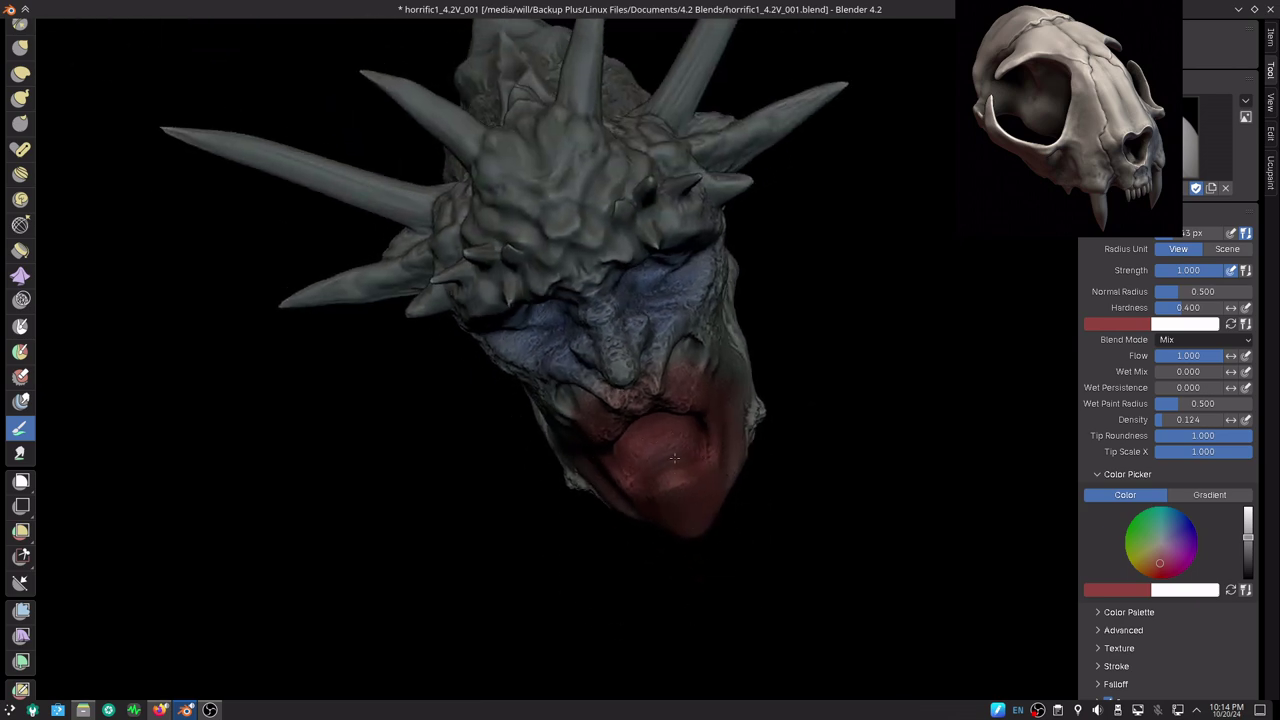
- Paint the top of the head and the right cheek and jaw dark olive-yellow
left_click(1146, 561)
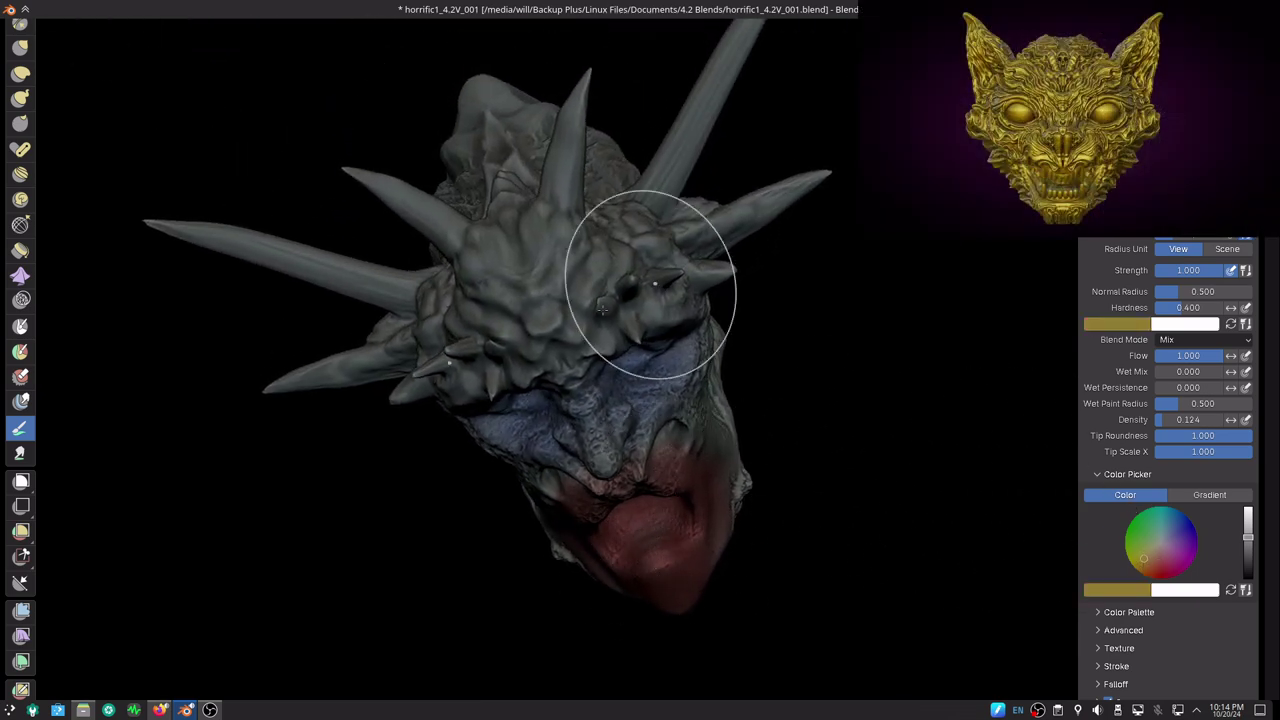
left_click_drag(651, 285, 495, 360)
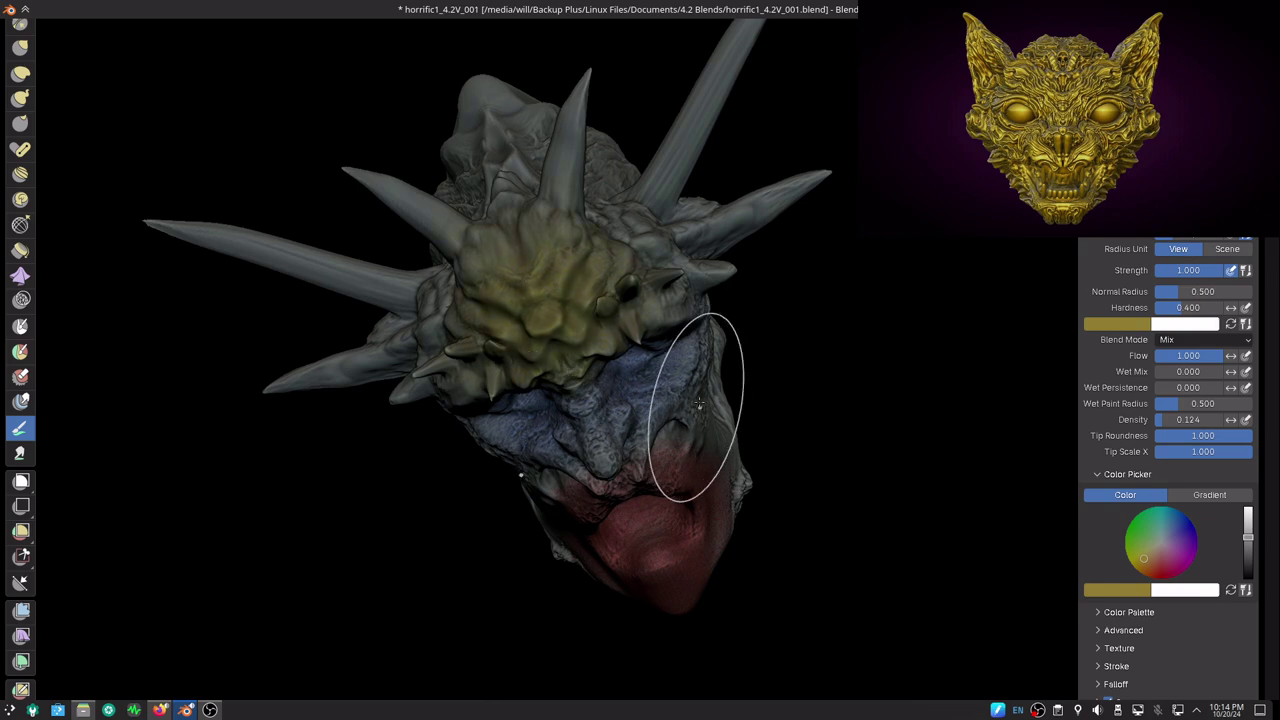
mouse_move(680, 414)
middle_mouse_down()
mouse_move(656, 418)
mouse_move(677, 290)
middle_mouse_up()
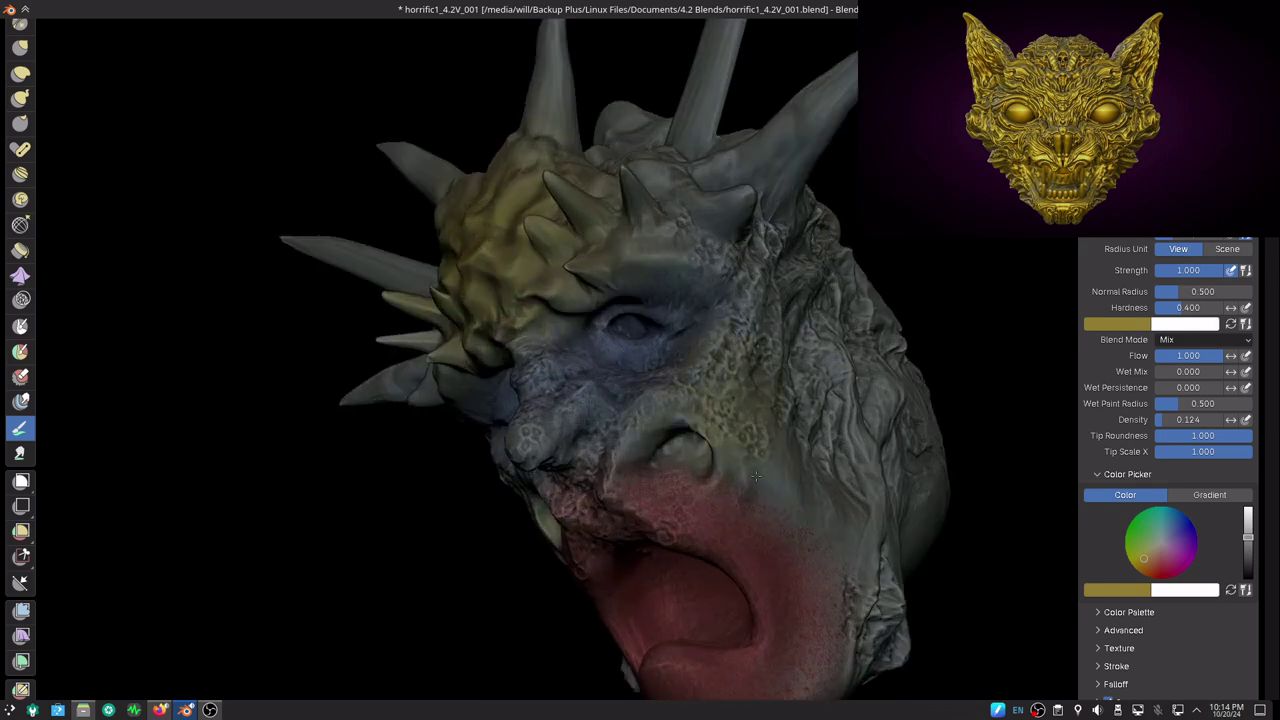
left_click_drag(800, 435, 829, 600)
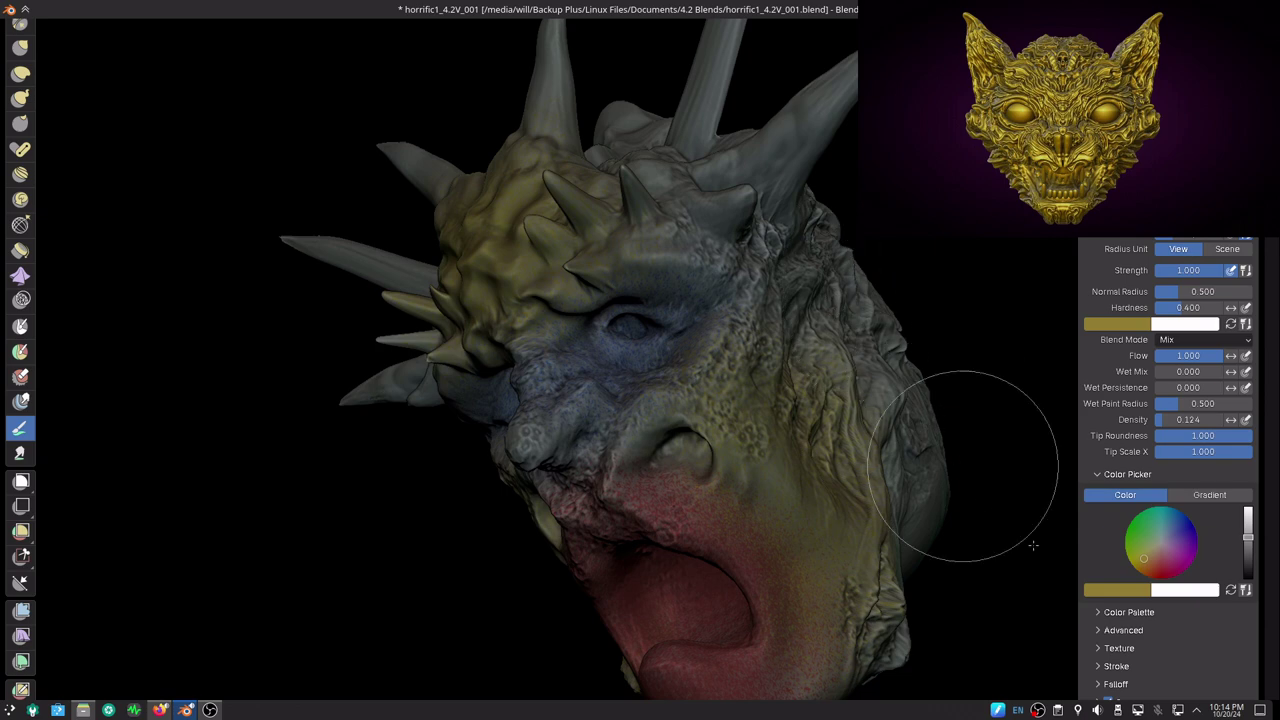
- Streak purple paint along the right cheek
left_click(1184, 546)
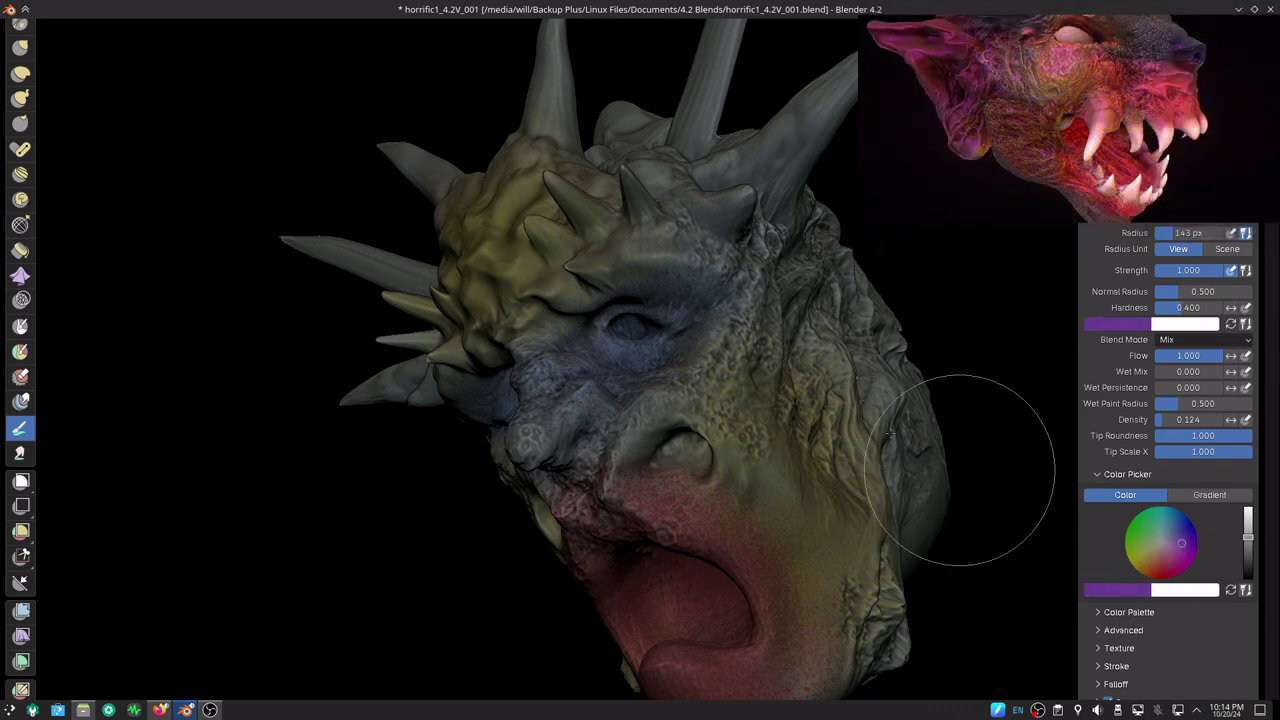
left_click_drag(829, 470, 781, 356)
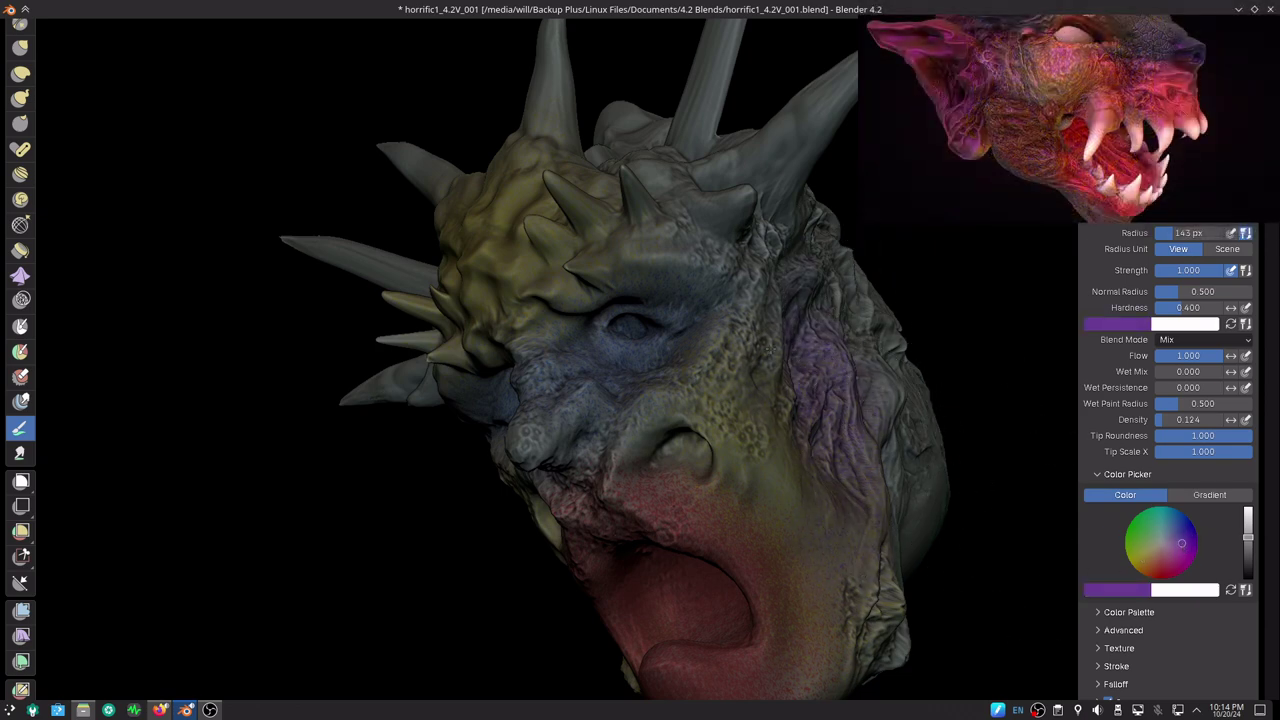
left_click_drag(849, 571, 694, 337)
scroll(750, 483, "down", 3)
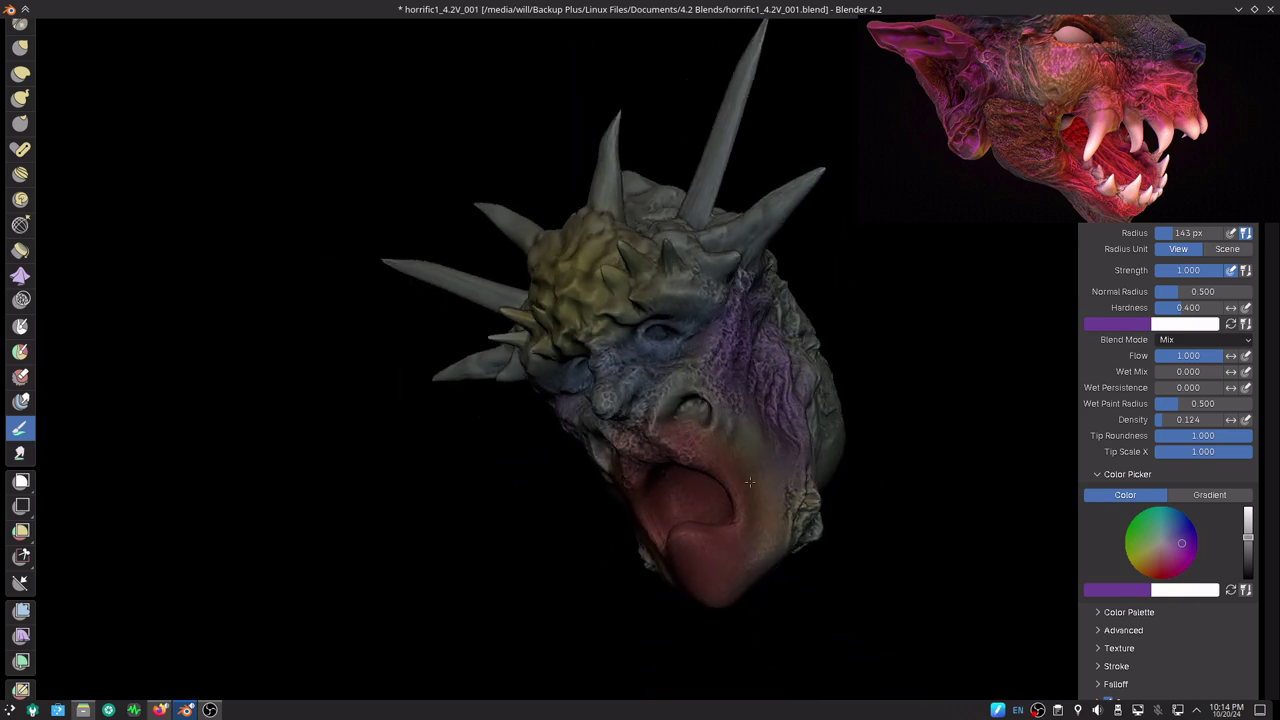
mouse_move(749, 483)
middle_mouse_down()
mouse_move(800, 443)
mouse_move(737, 428)
mouse_move(757, 371)
middle_mouse_up()
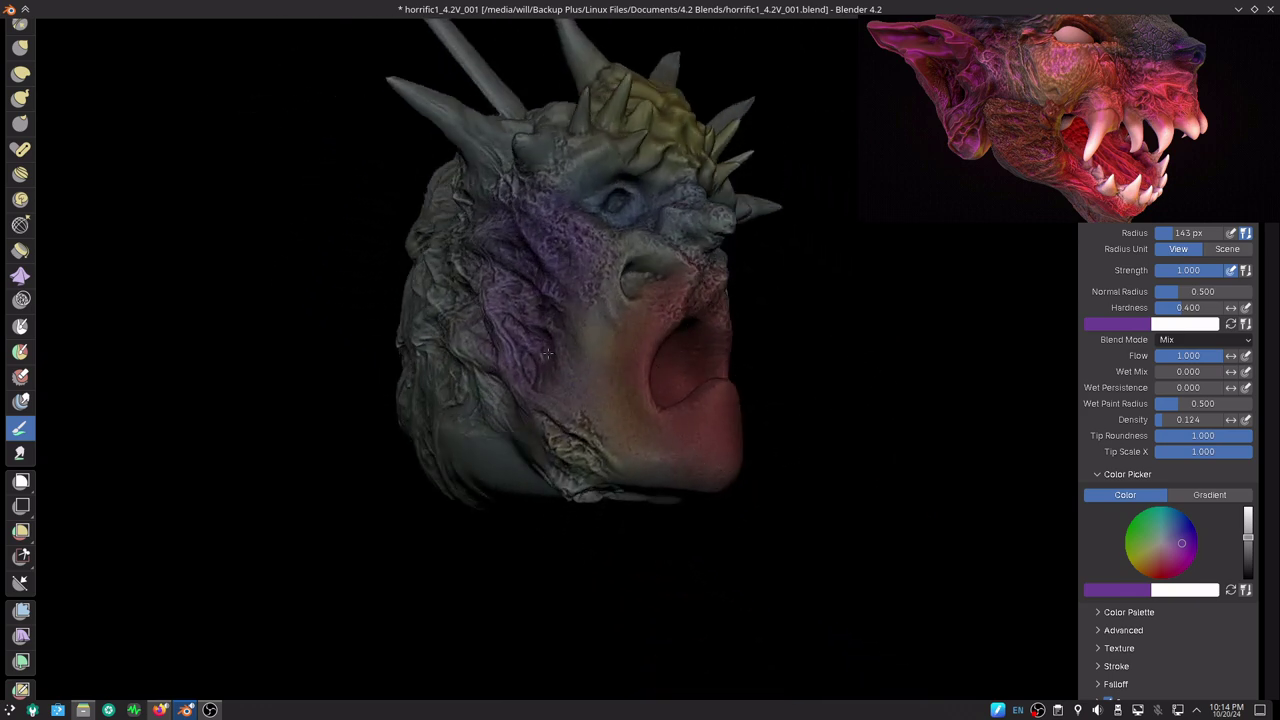
middle_click_drag(527, 457, 620, 447)
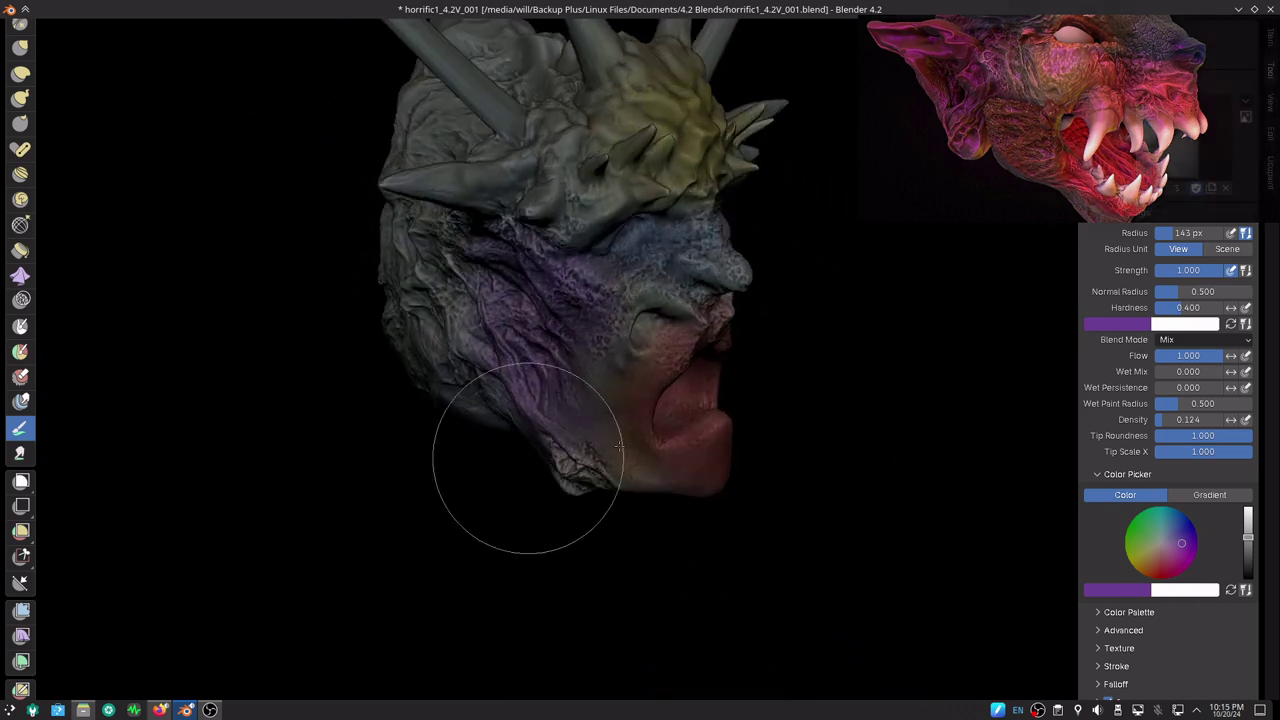
- Expand Color Palette, save purple and olive swatches, then pick dark red and blue colours
left_click(1101, 617)
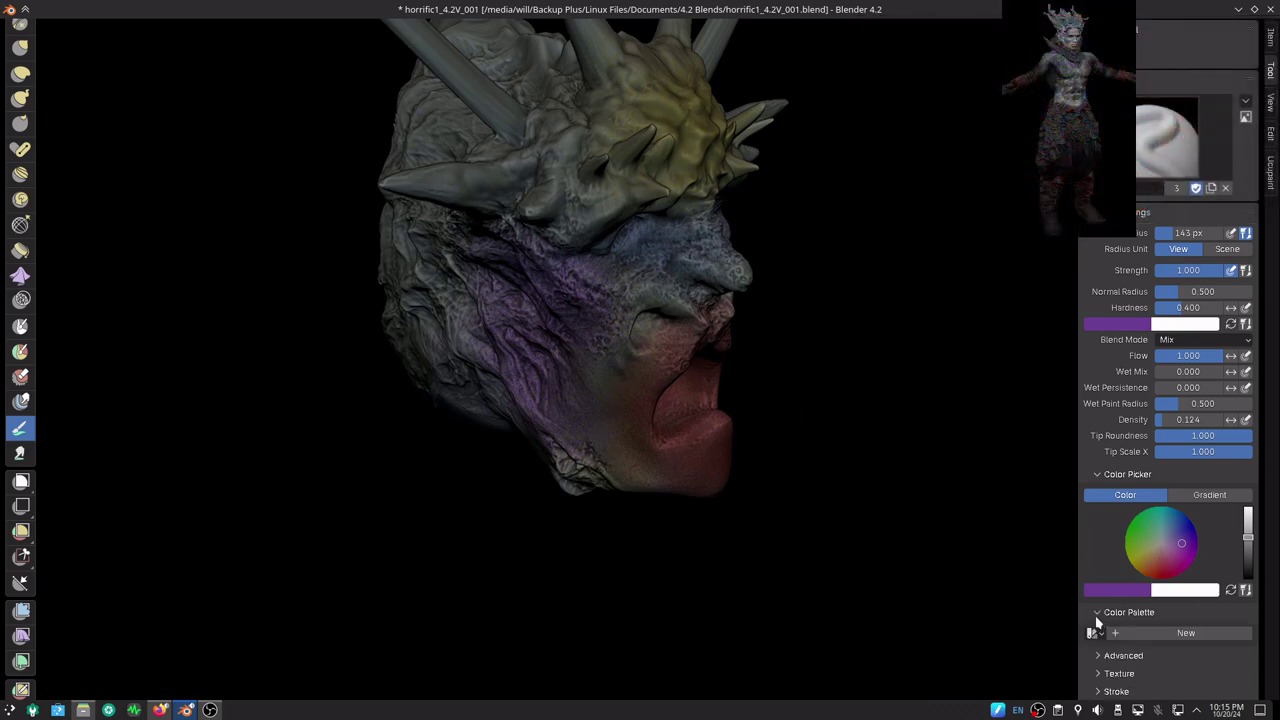
scroll(1137, 421, "down", 5)
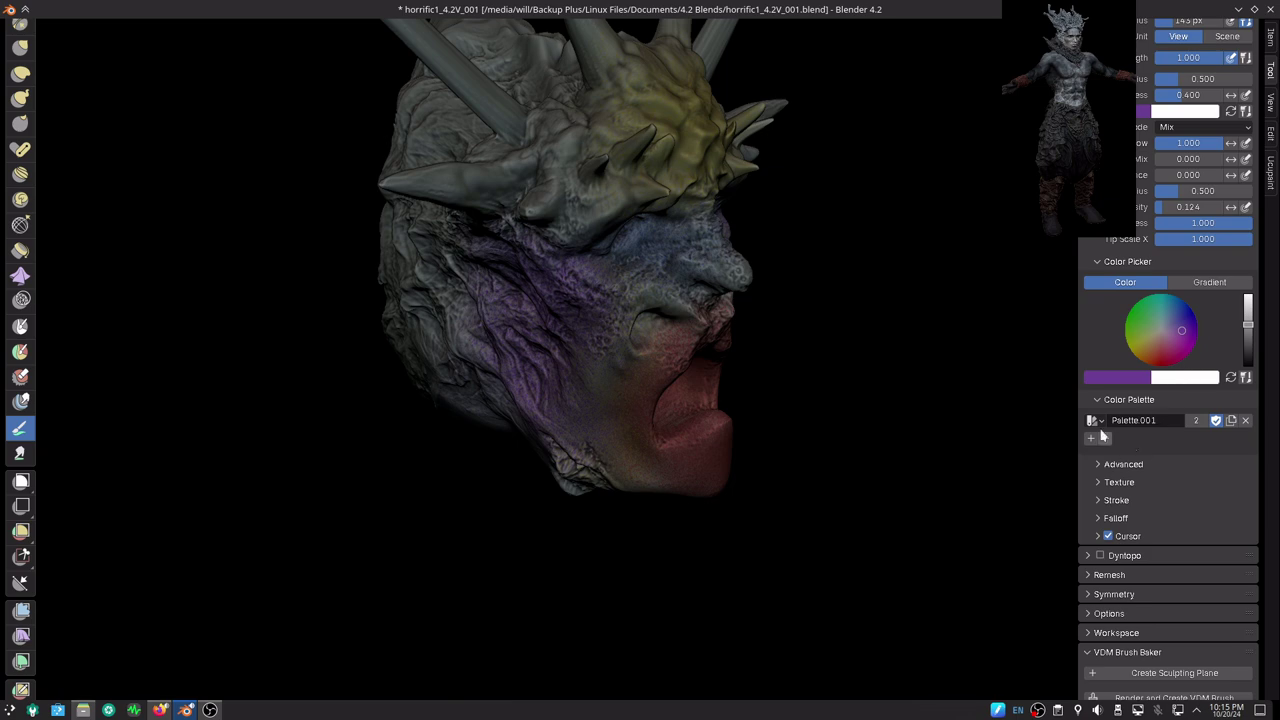
left_click(1091, 440)
left_click(1146, 348)
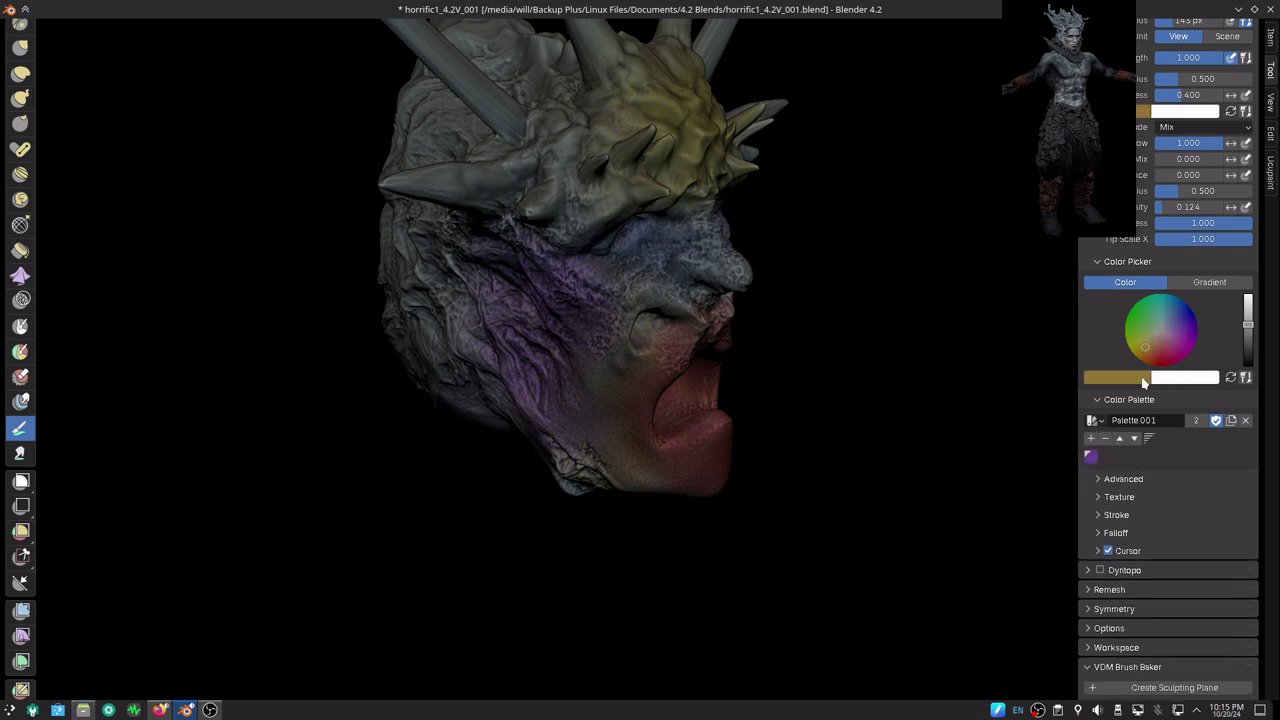
left_click(1091, 438)
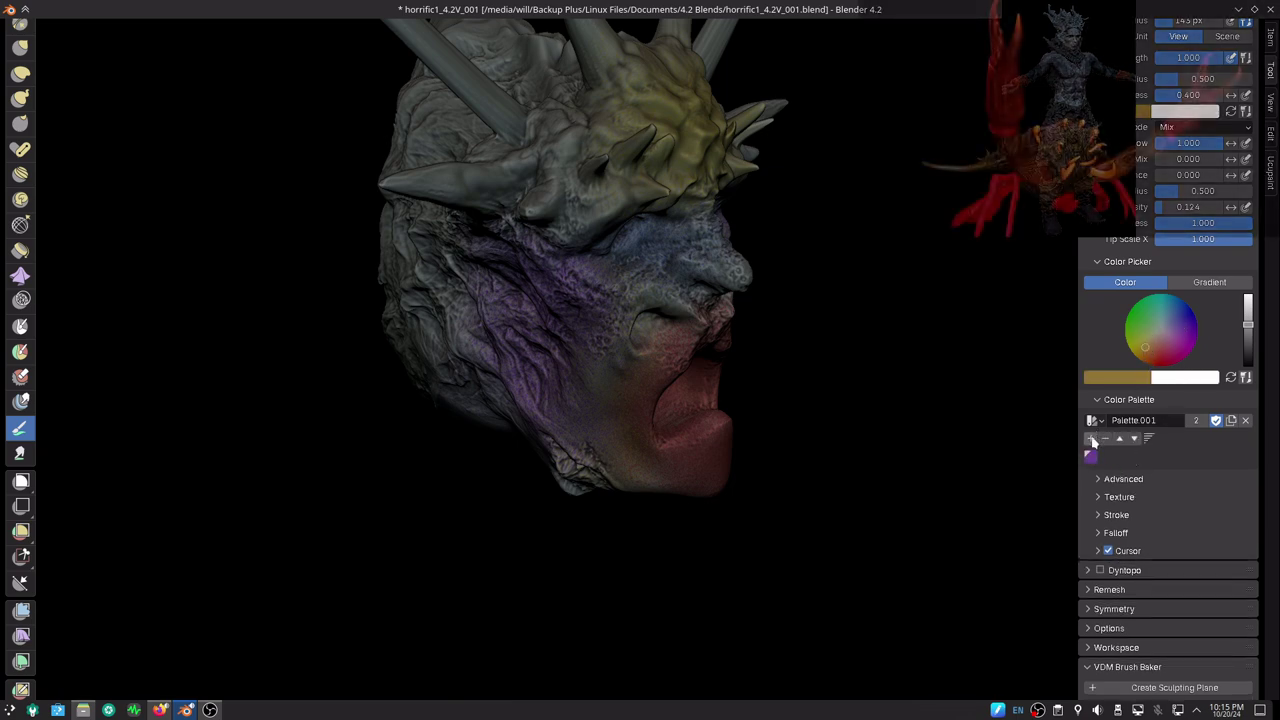
left_click(1161, 356)
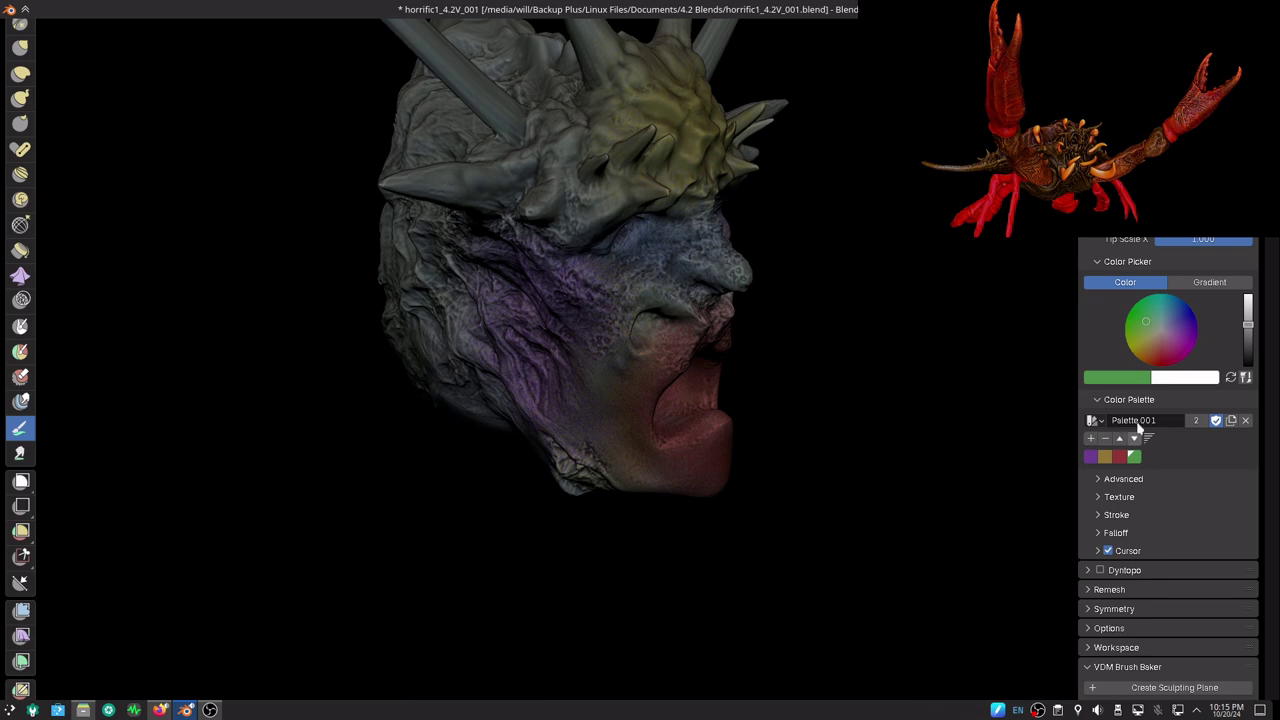
left_click(1175, 313)
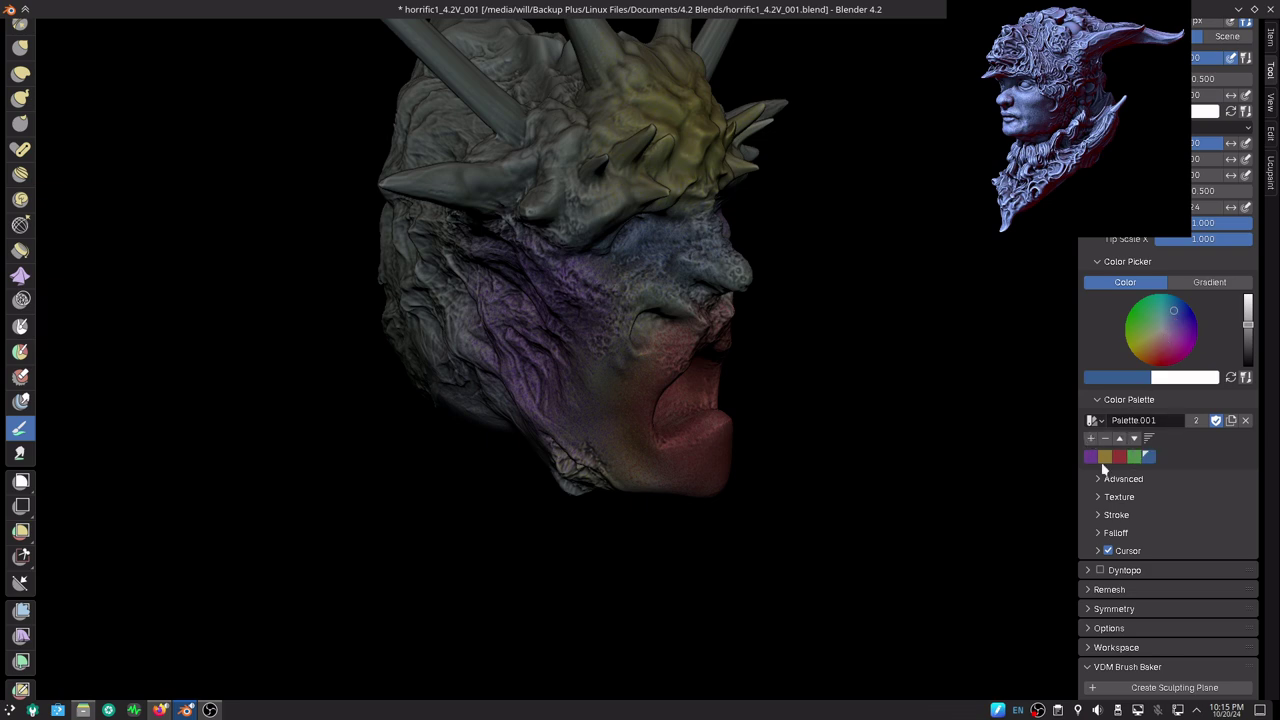
mouse_move(851, 343)
middle_mouse_down()
mouse_move(838, 398)
mouse_move(940, 414)
middle_mouse_up()
- Choose the saved red swatch and paint it over the left cheek, brow and grey spike area
left_click(1117, 457)
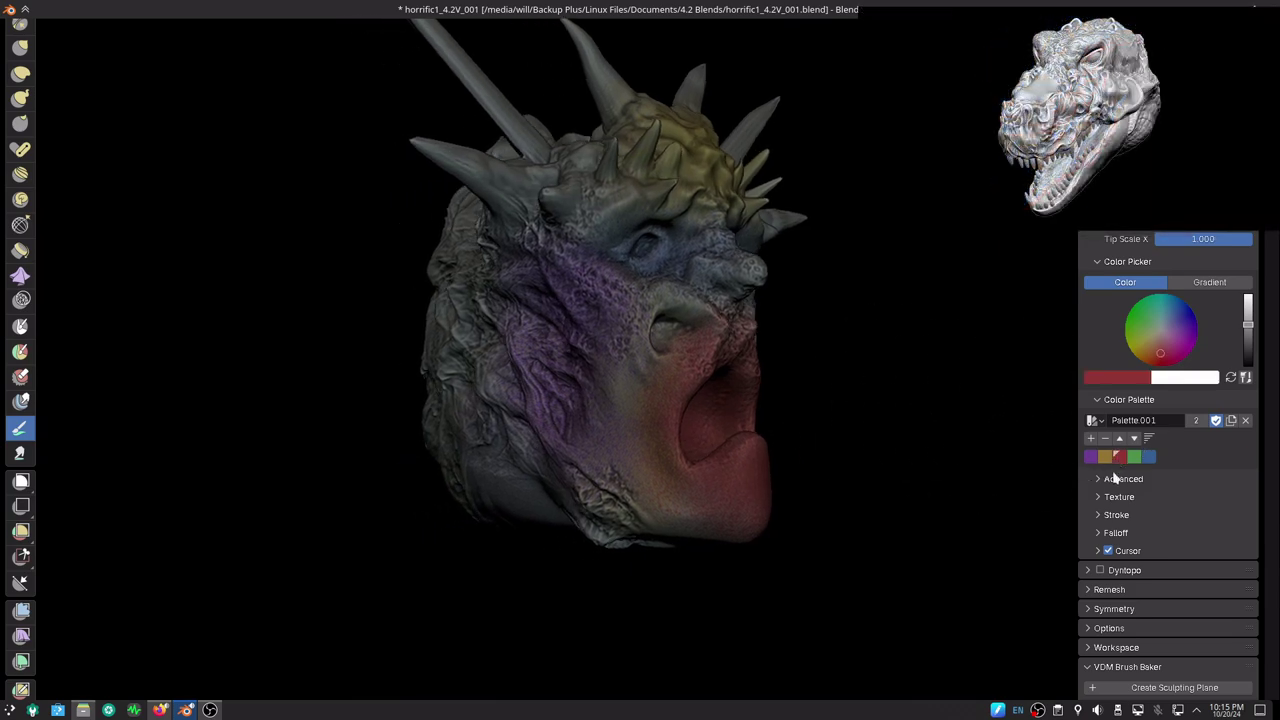
left_click_drag(651, 400, 545, 375)
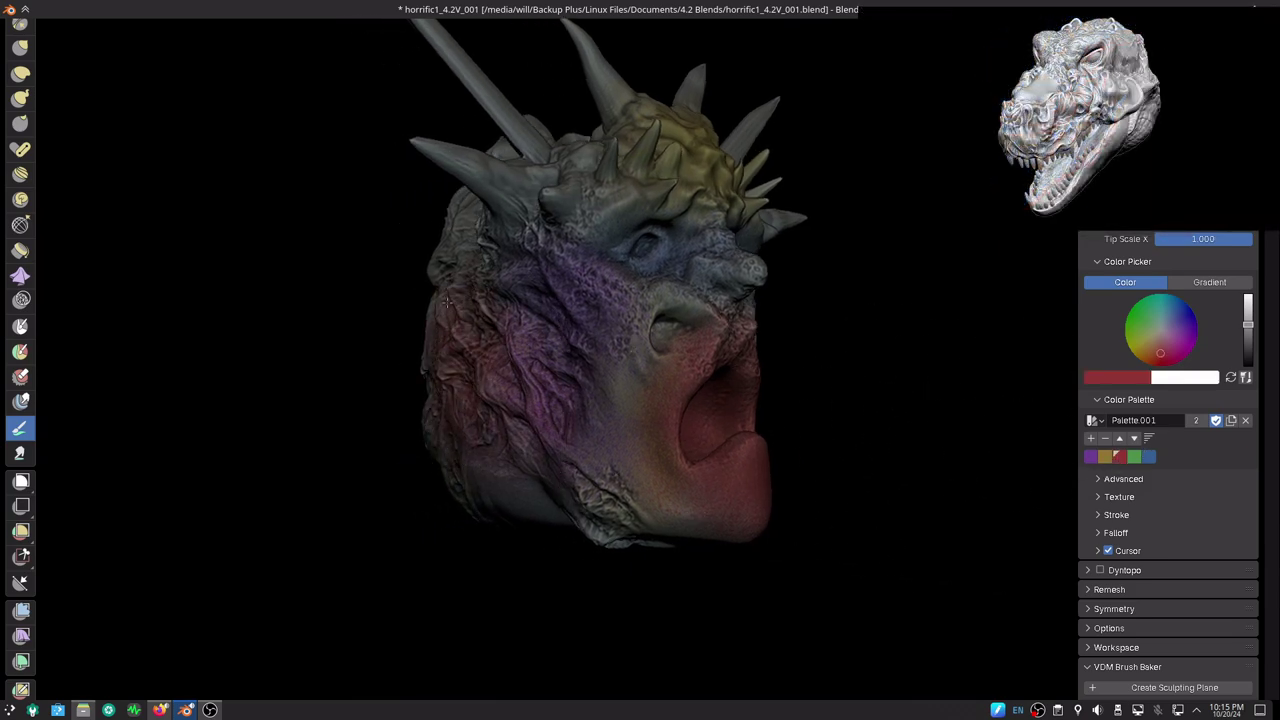
left_click_drag(447, 302, 457, 371)
middle_click_drag(538, 498, 571, 471)
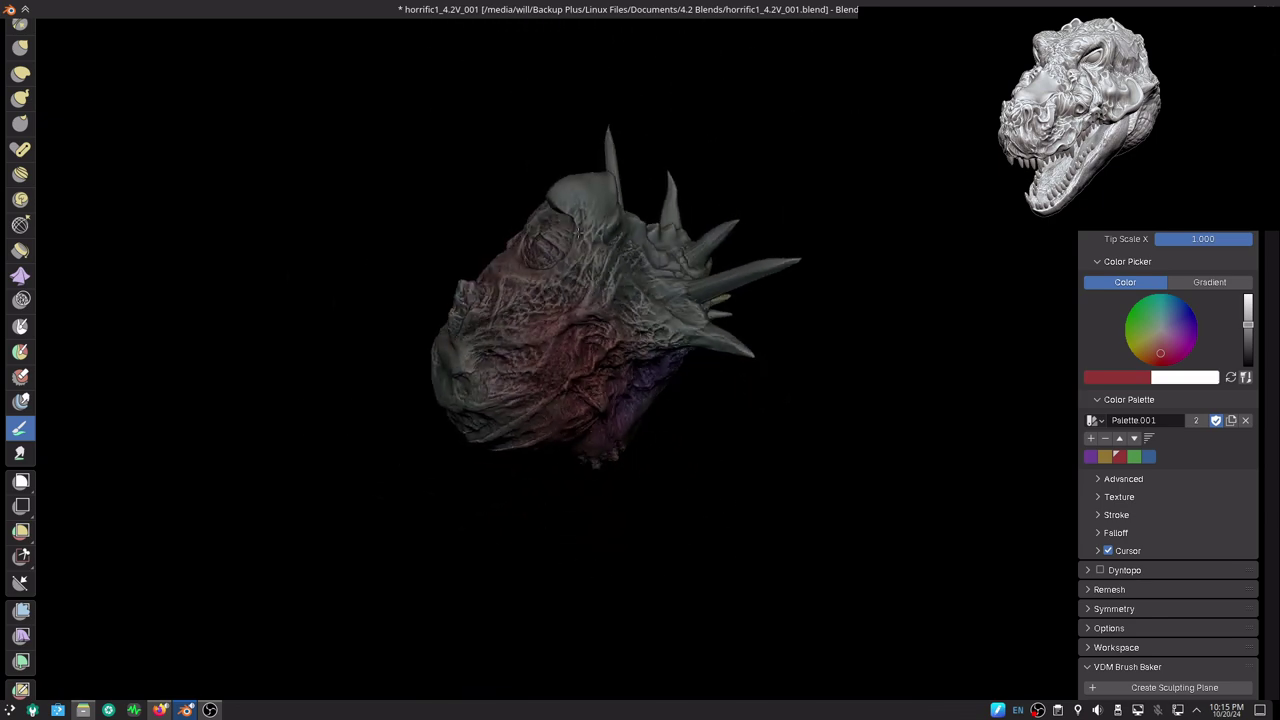
left_click_drag(578, 233, 500, 371)
left_click_drag(543, 423, 614, 280)
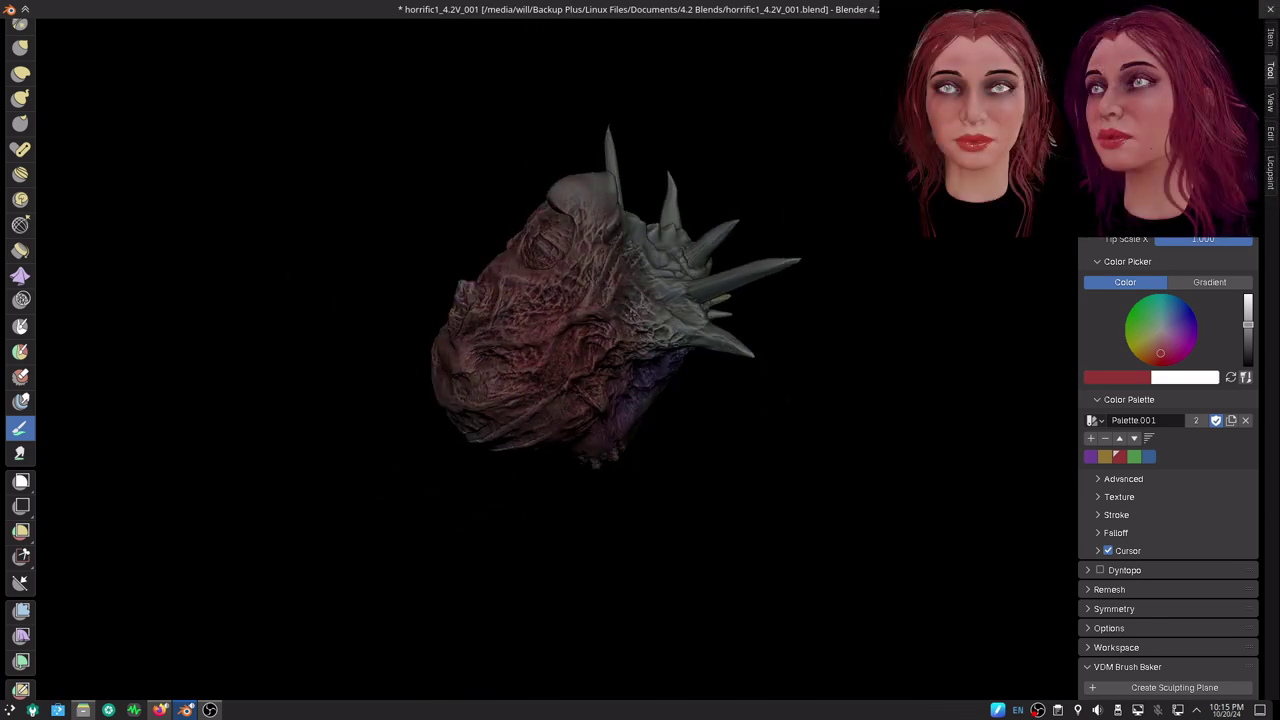
left_click_drag(640, 200, 640, 370)
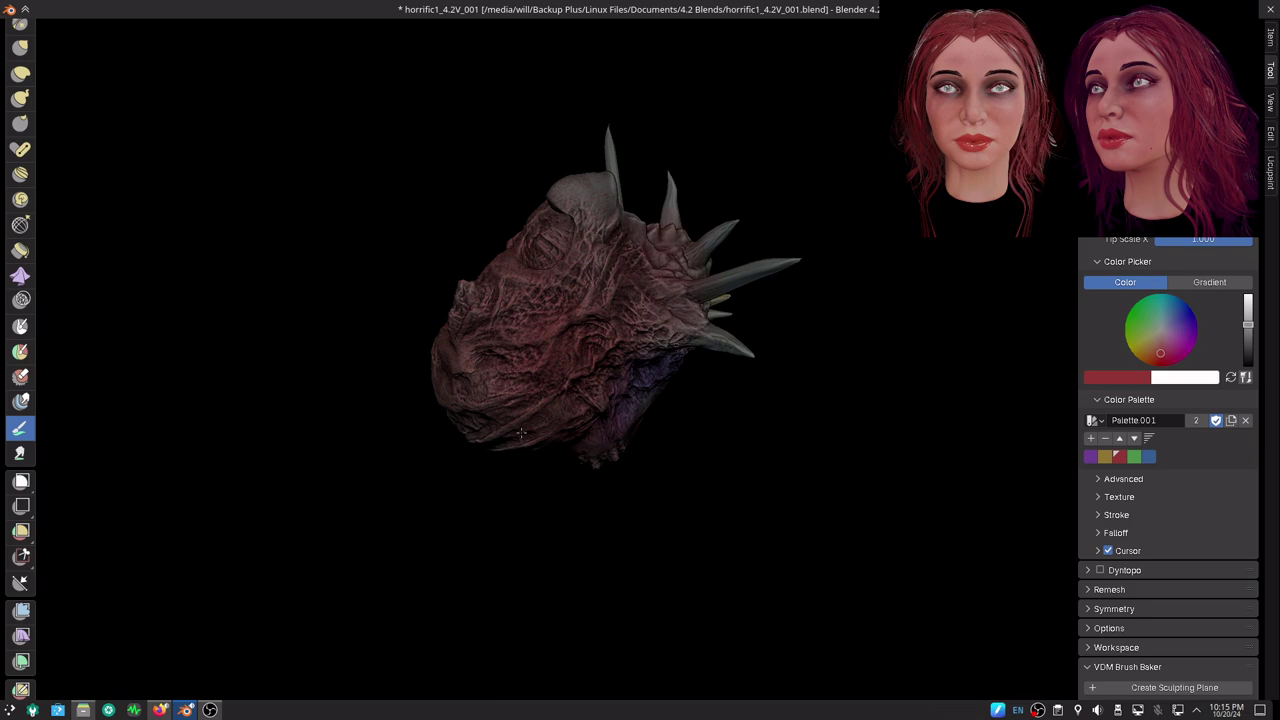
middle_click_drag(521, 432, 522, 446)
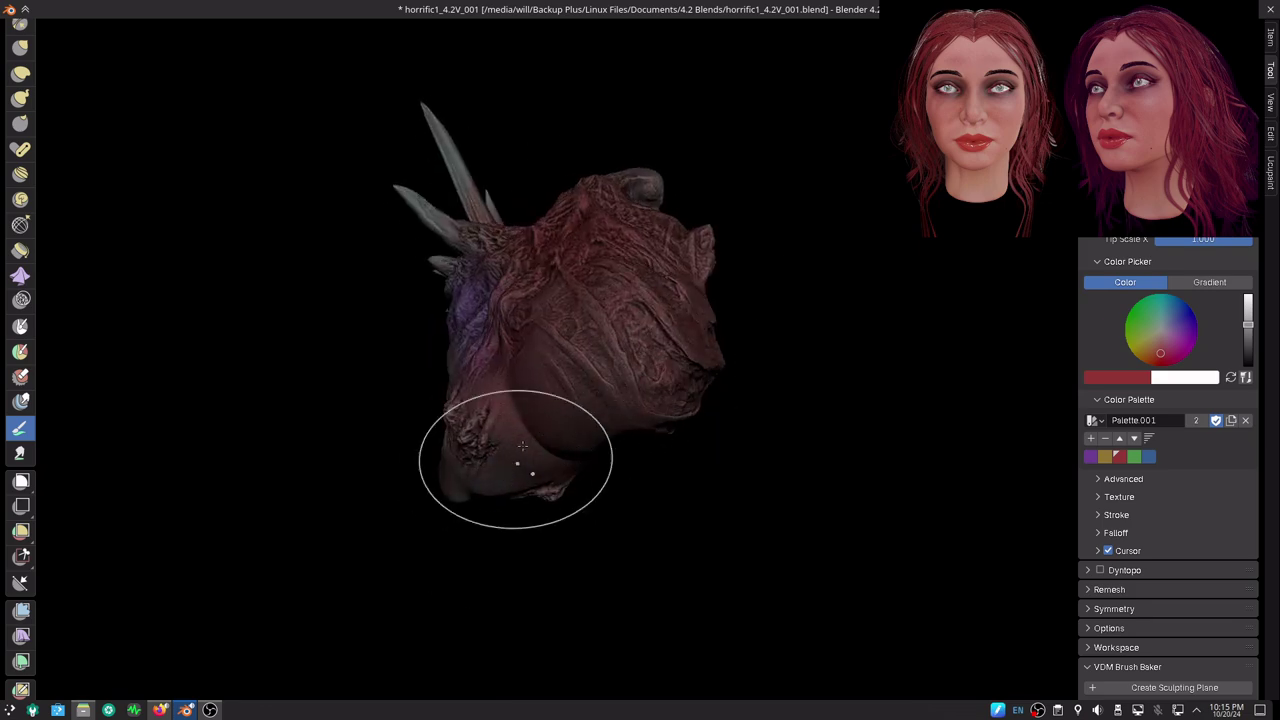
middle_click_drag(457, 486, 614, 471)
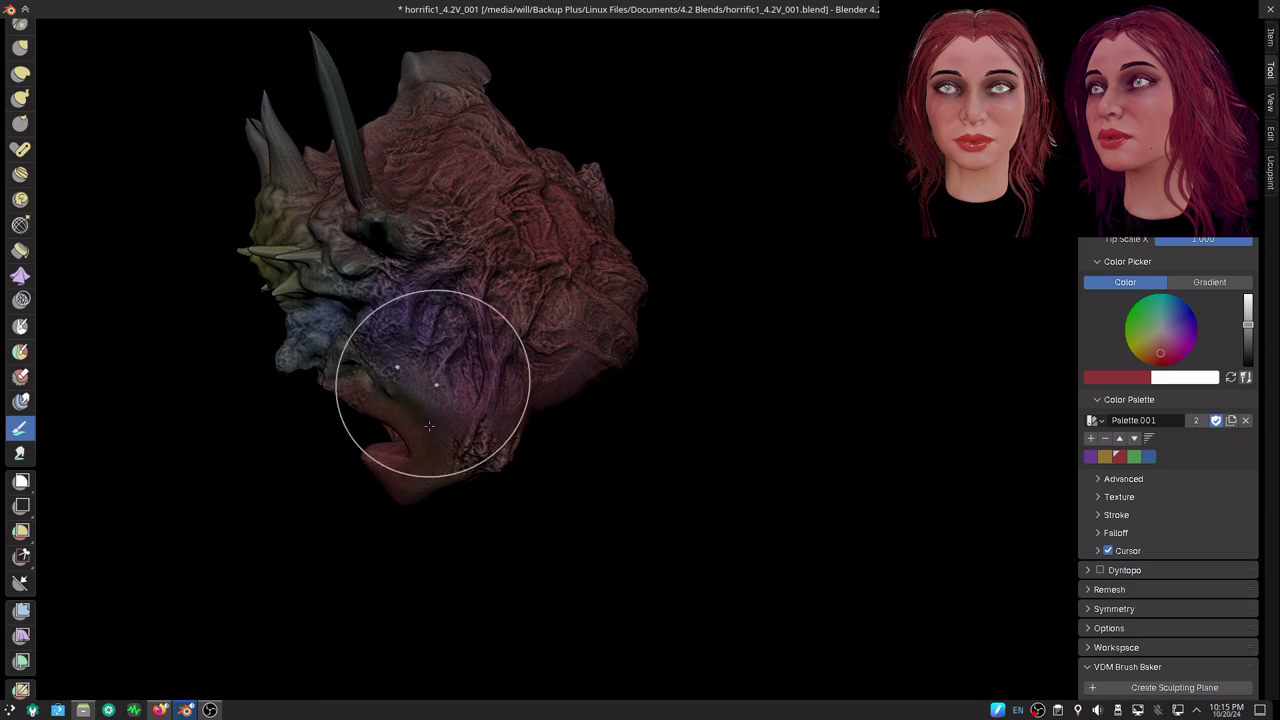
mouse_move(414, 414)
middle_mouse_down()
mouse_move(534, 374)
mouse_move(703, 379)
mouse_move(621, 365)
middle_mouse_up()
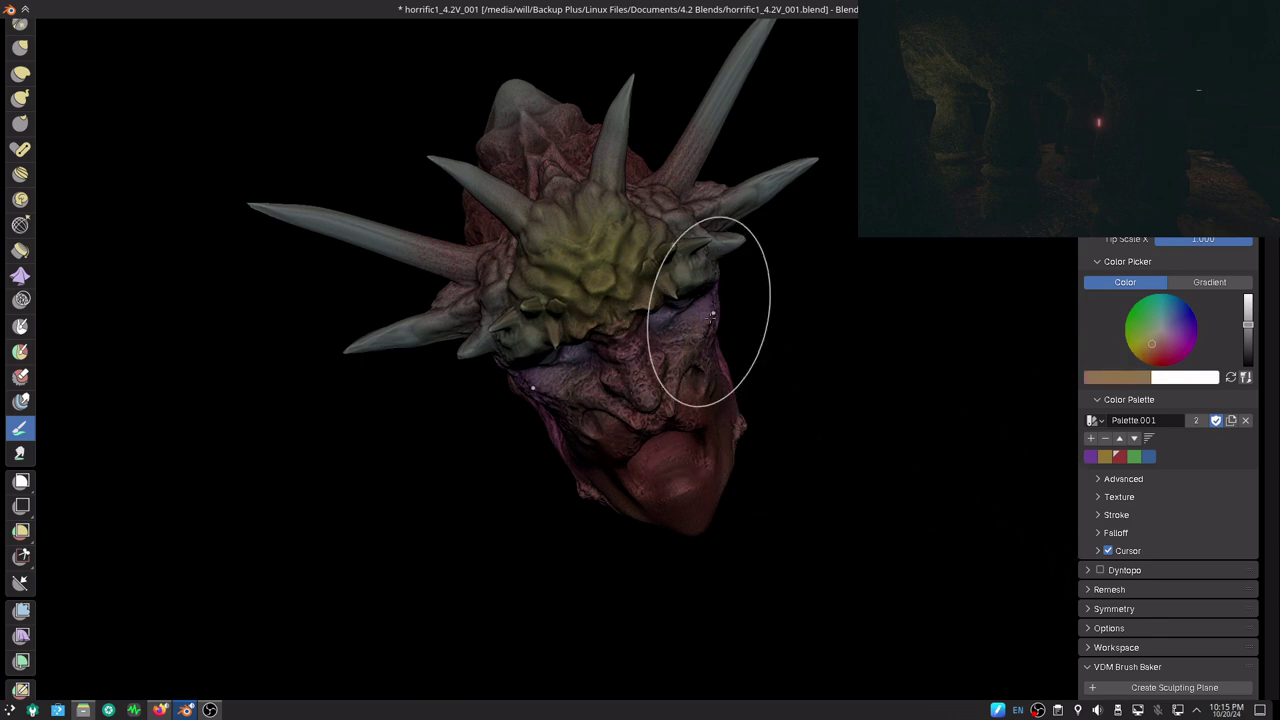
- Paint skin-brown over the purple around the eye and tan along the long upper-right spike
left_click_drag(712, 317, 727, 376)
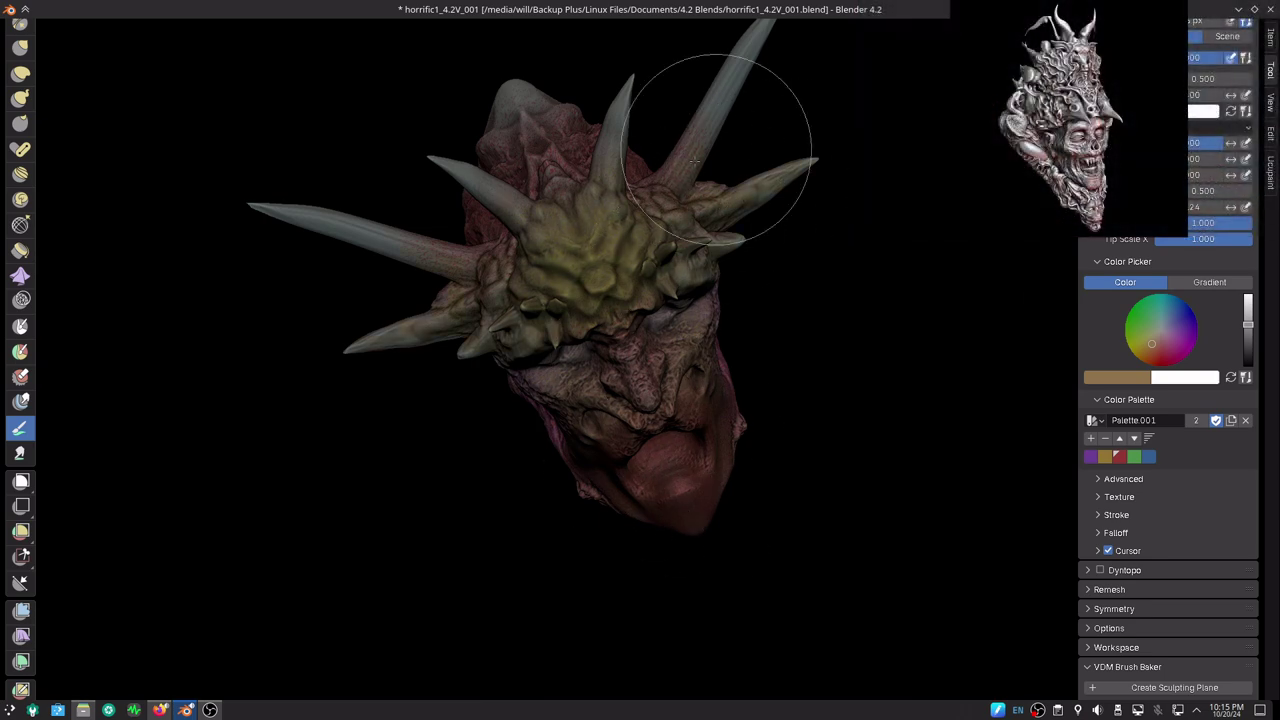
left_click_drag(729, 72, 651, 230)
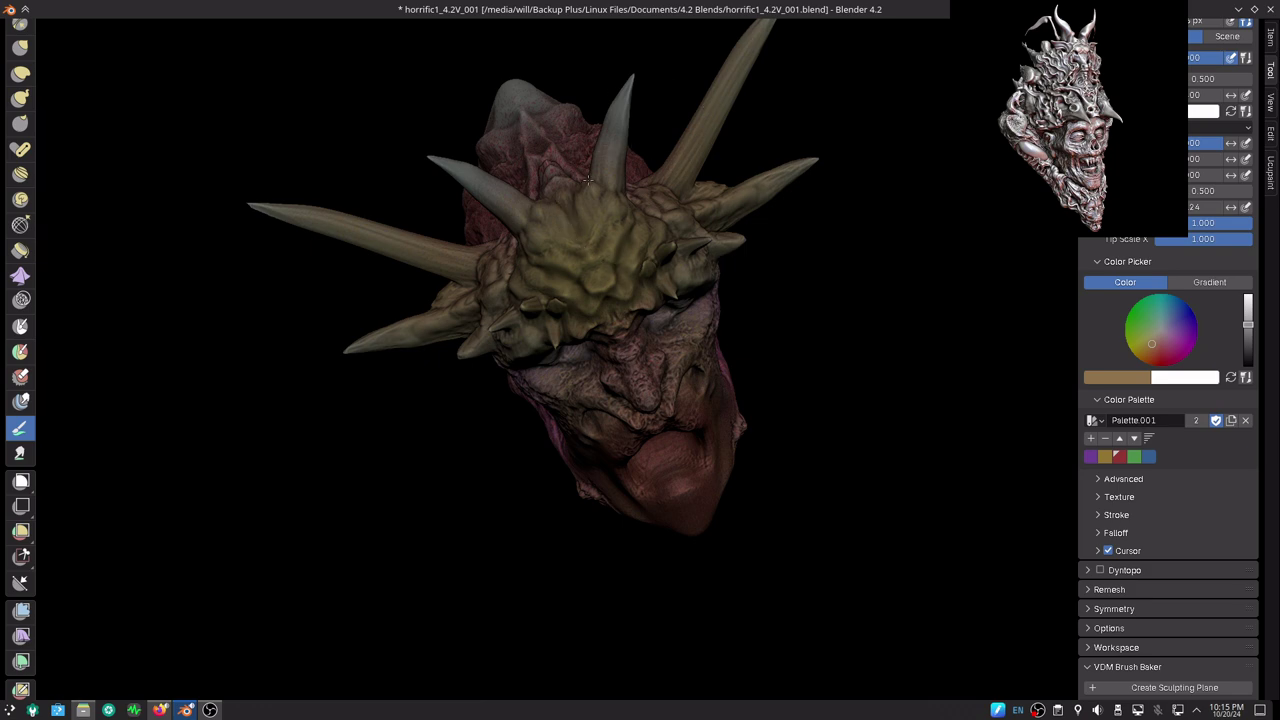
middle_click_drag(471, 371, 432, 409)
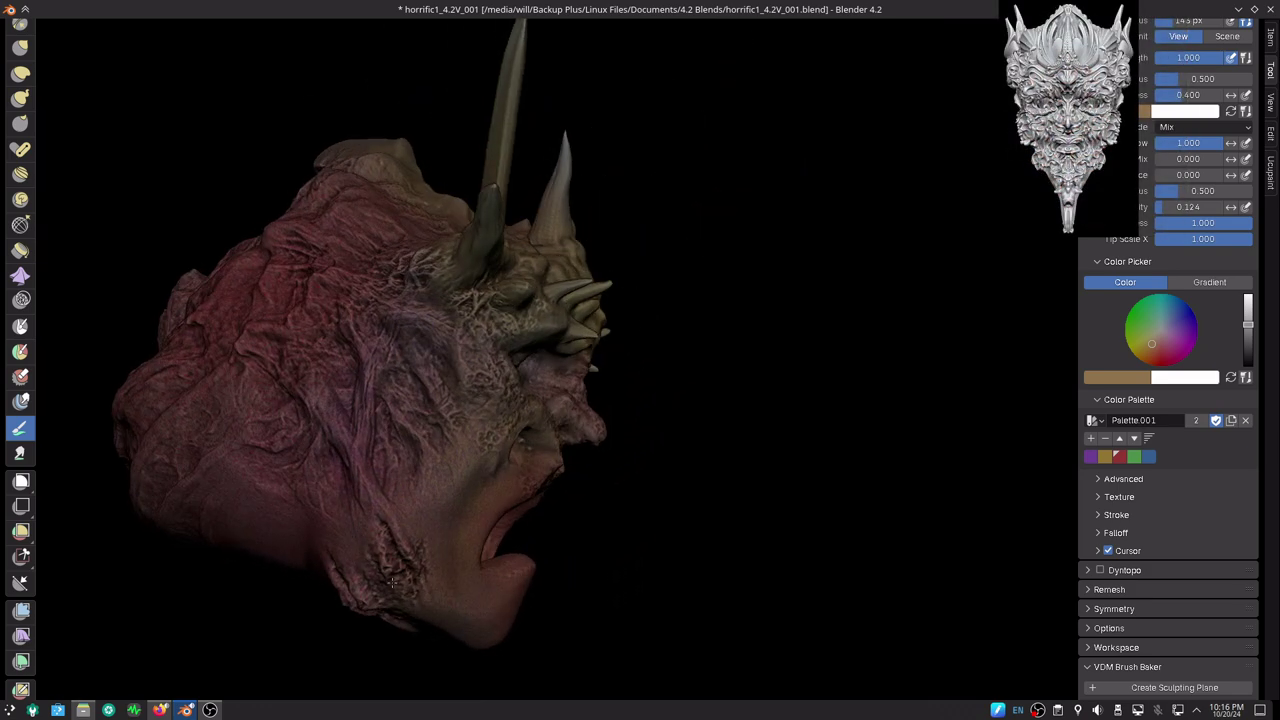
mouse_move(470, 460)
middle_mouse_down()
mouse_move(381, 380)
mouse_move(597, 349)
middle_mouse_up()
scroll(606, 423, "down", 3)
mouse_move(606, 423)
middle_mouse_down()
mouse_move(663, 437)
mouse_move(561, 287)
middle_mouse_up()
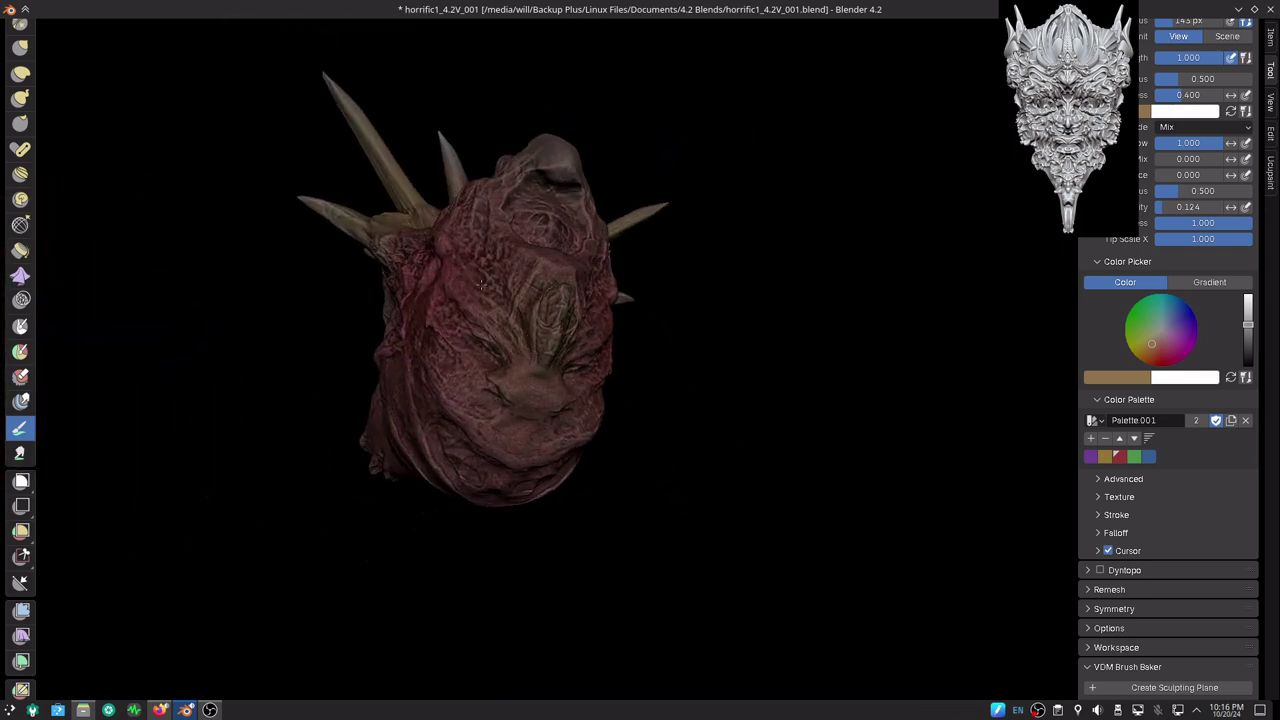
middle_click_drag(470, 480, 577, 491)
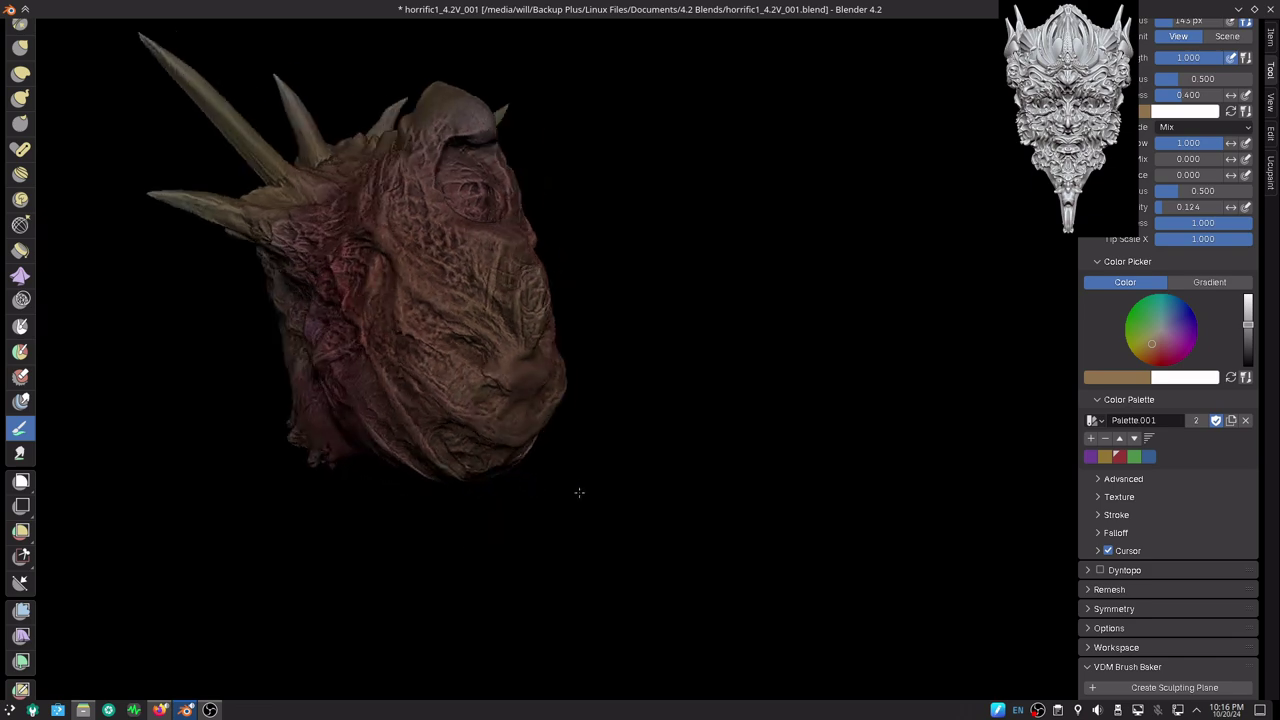
scroll(694, 401, "up", 3)
middle_click_drag(694, 401, 771, 371)
scroll(723, 414, "down", 2)
mouse_move(723, 414)
middle_mouse_down()
mouse_move(626, 313)
mouse_move(714, 337)
mouse_move(749, 246)
middle_mouse_up()
scroll(714, 337, "up", 2)
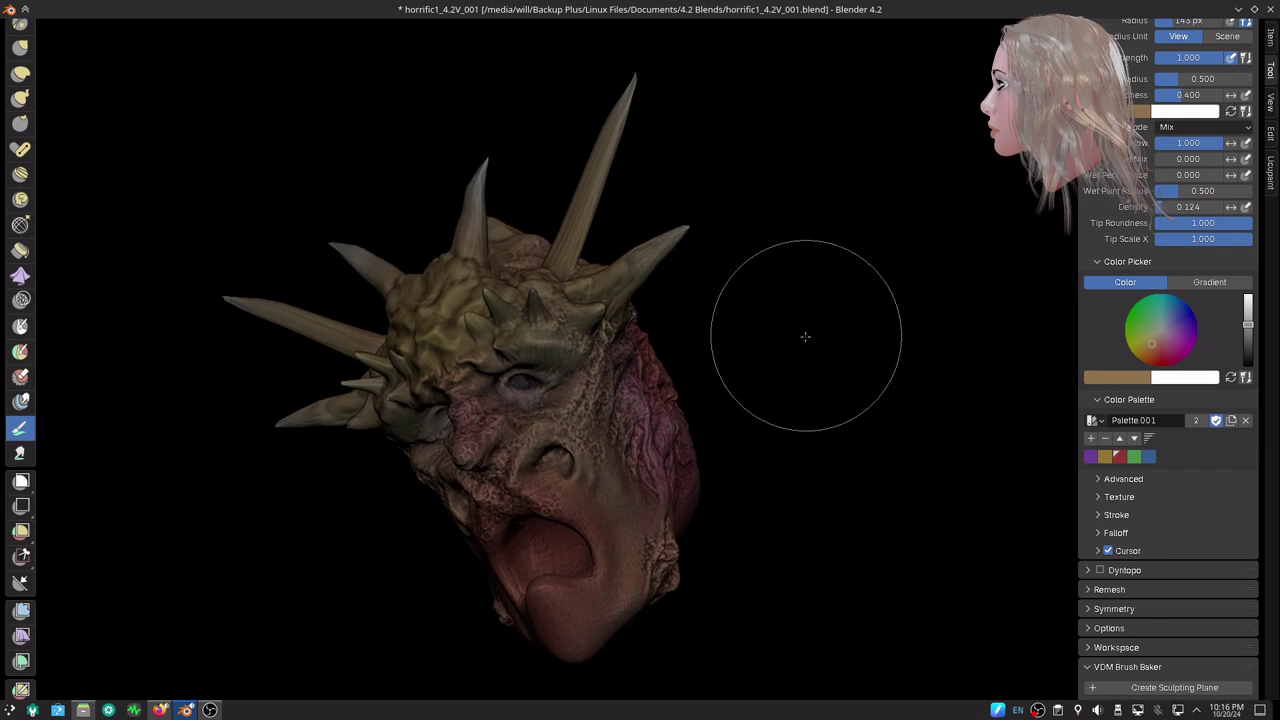
- Leave the full-screen layout and check the colour attribute and rotation increment header settings
key("ctrl+alt+space")
left_click(500, 47)
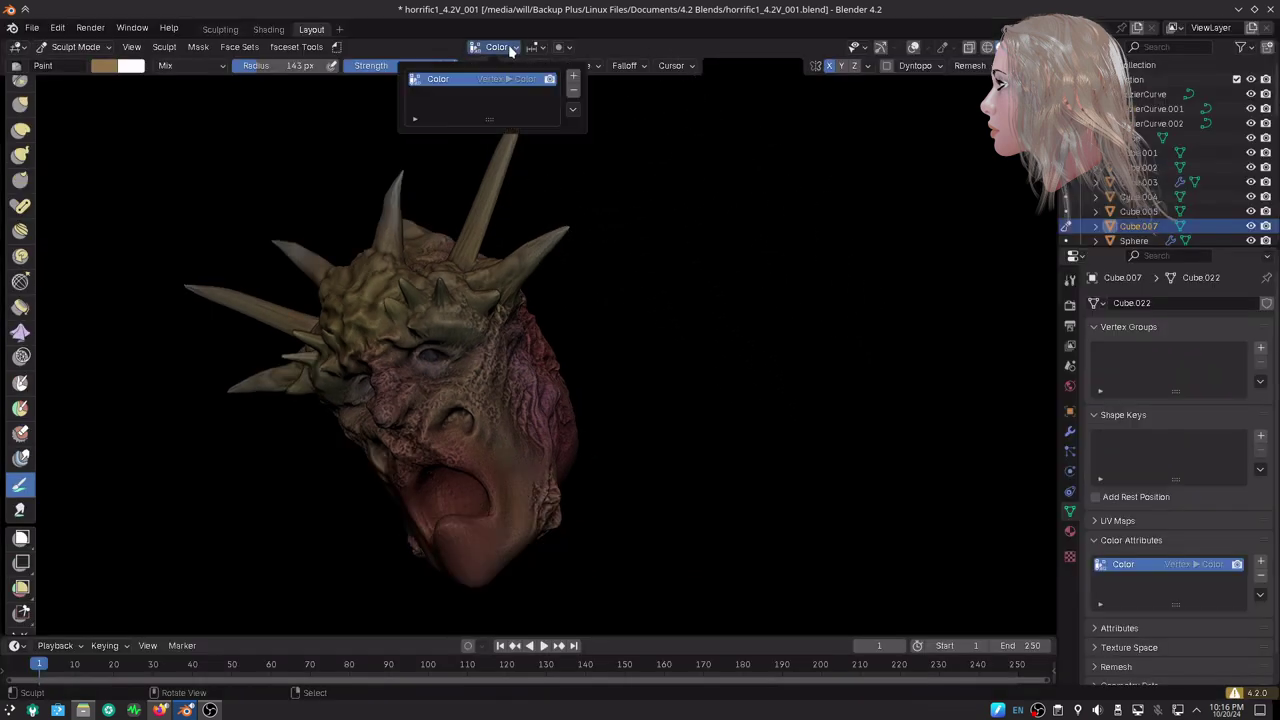
left_click(511, 49)
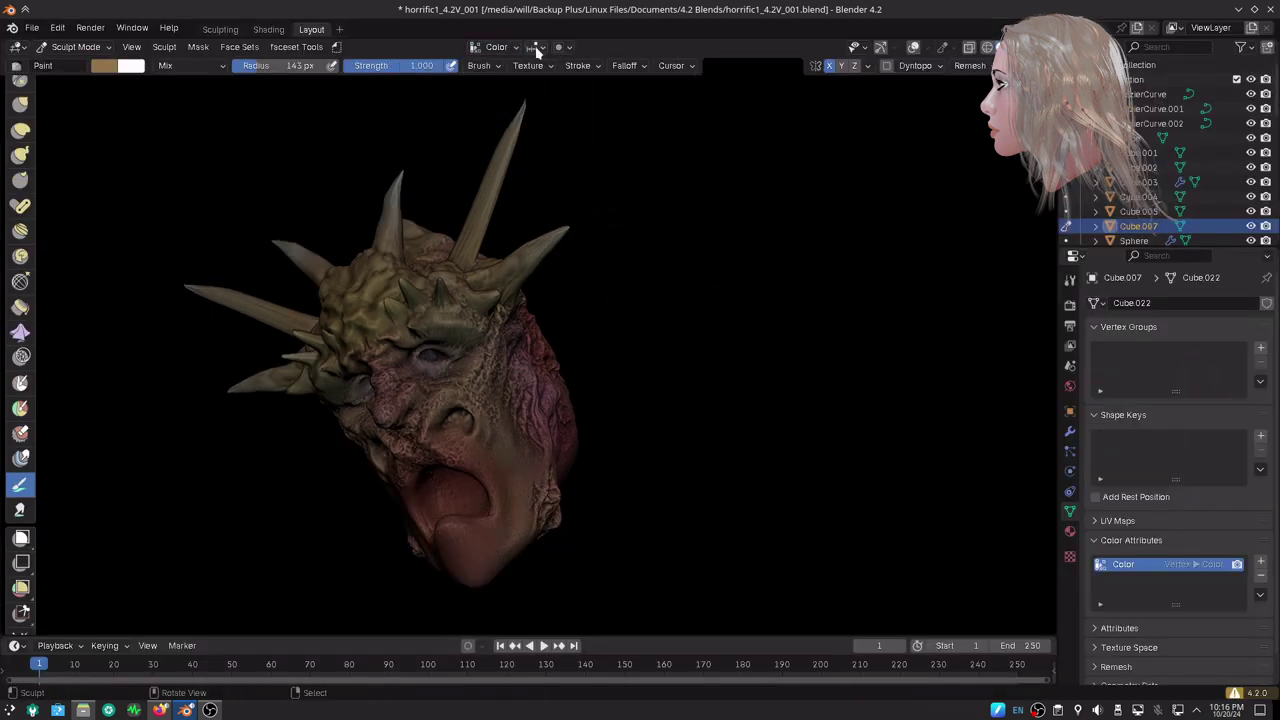
left_click(537, 48)
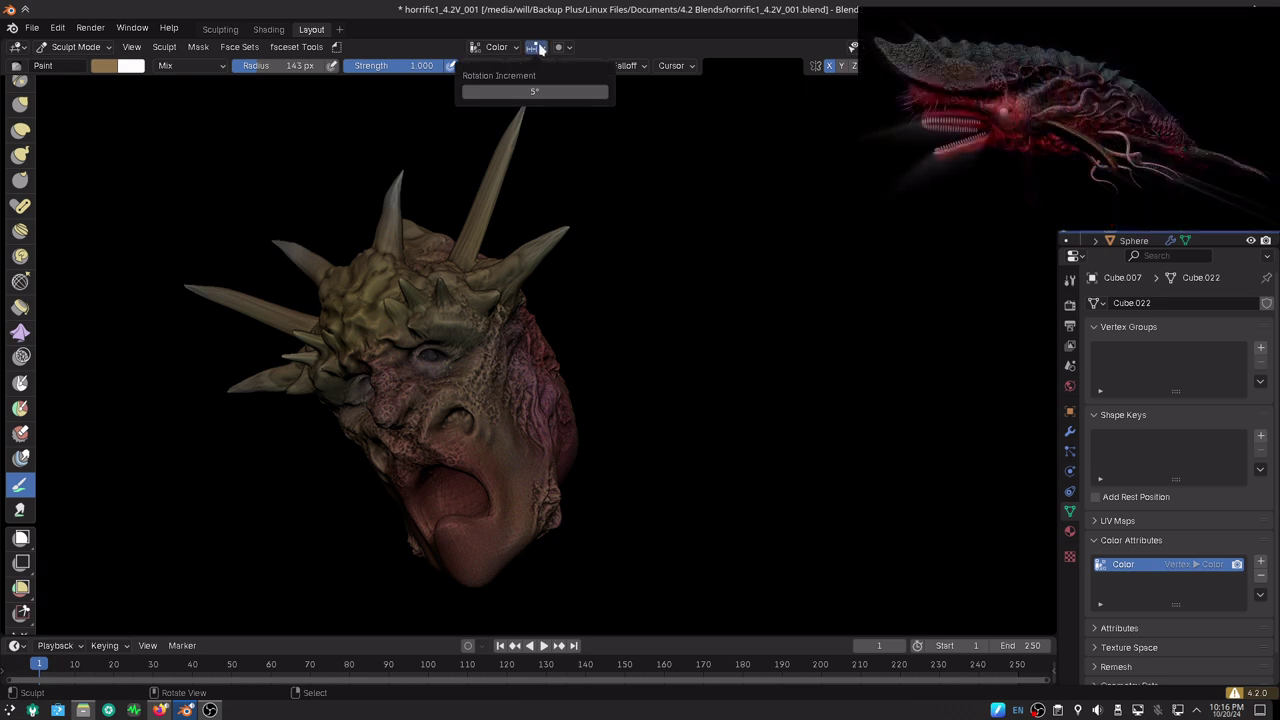
left_click(540, 49)
- Enable Cavity auto-masking for the paint brush and increase the cavity Blur value
left_click(566, 50)
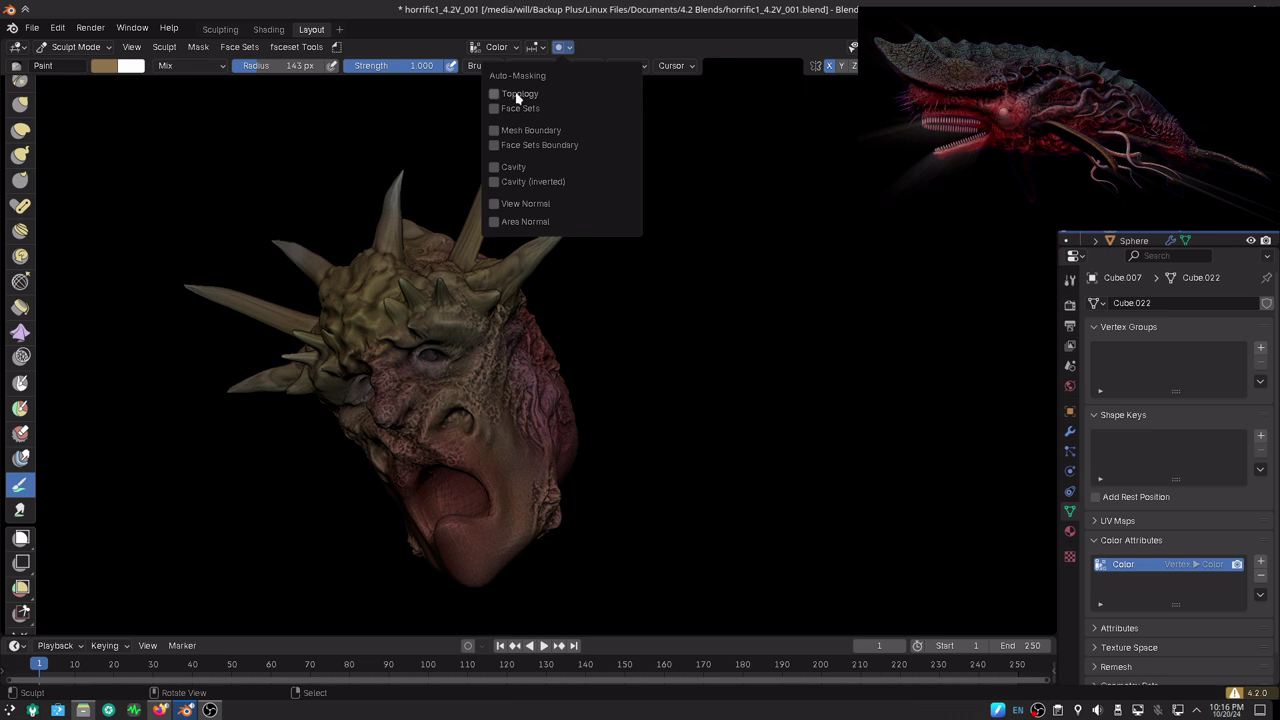
left_click(494, 167)
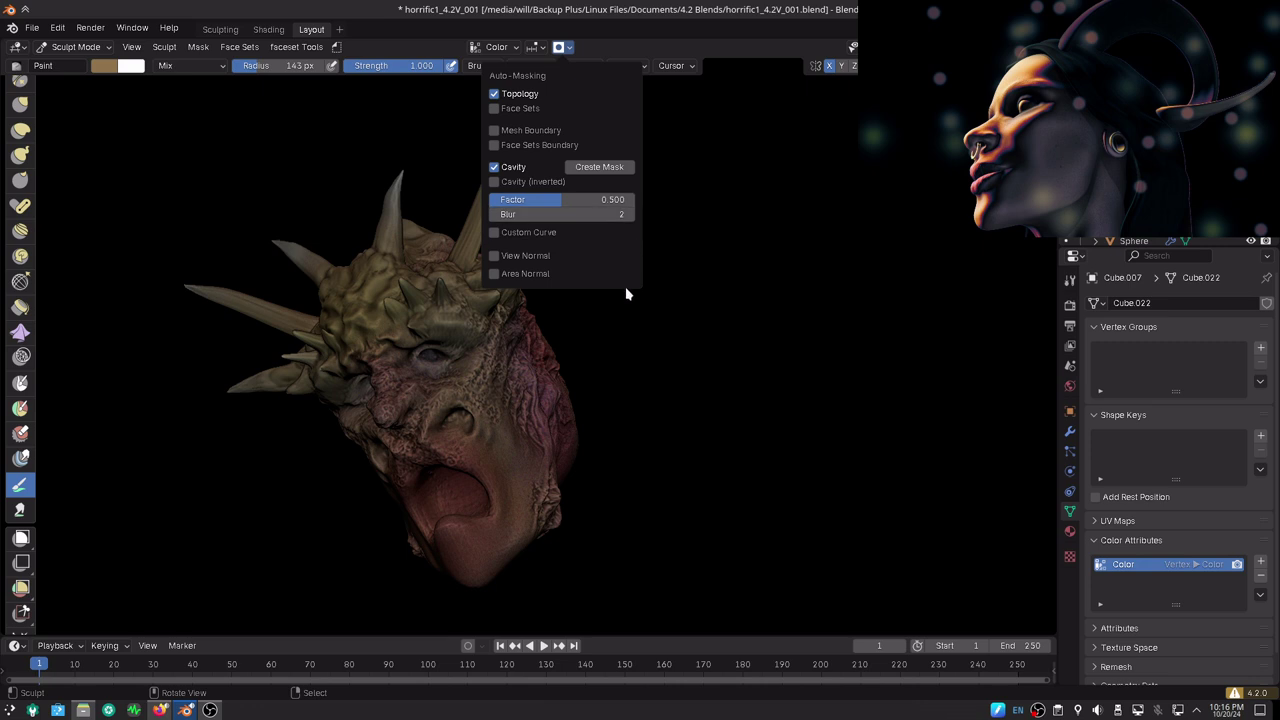
left_click(630, 214)
left_click(630, 214)
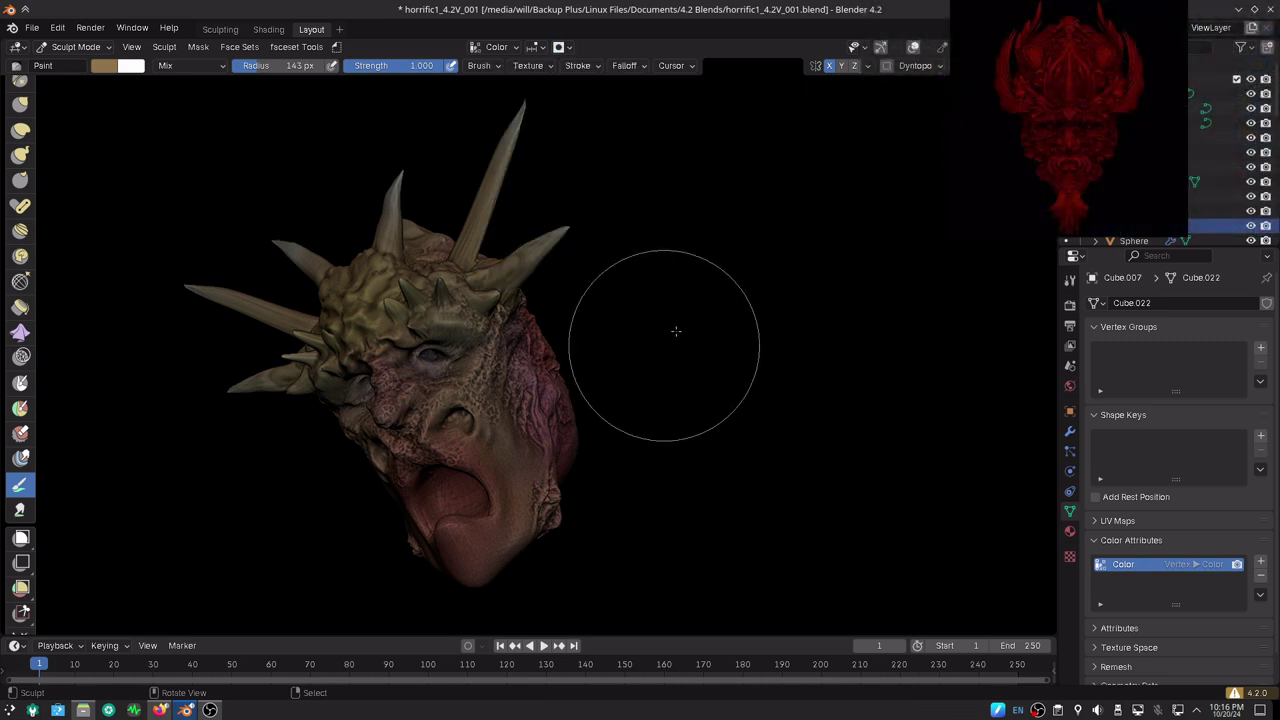
- Return to the full-screen viewport with the sidebar showing the colour picker and Palette.001 swatches
mouse_move(700, 320)
middle_mouse_down()
mouse_move(645, 366)
mouse_move(700, 414)
middle_mouse_up()
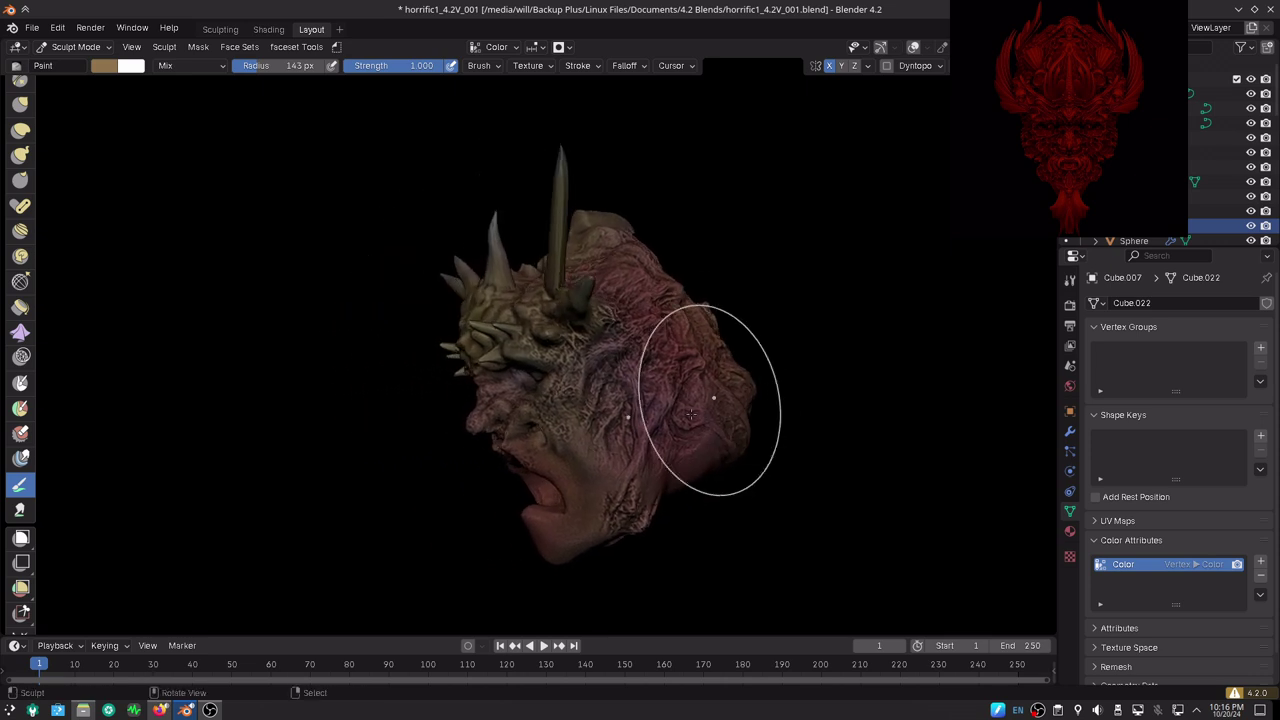
scroll(680, 414, "up", 3)
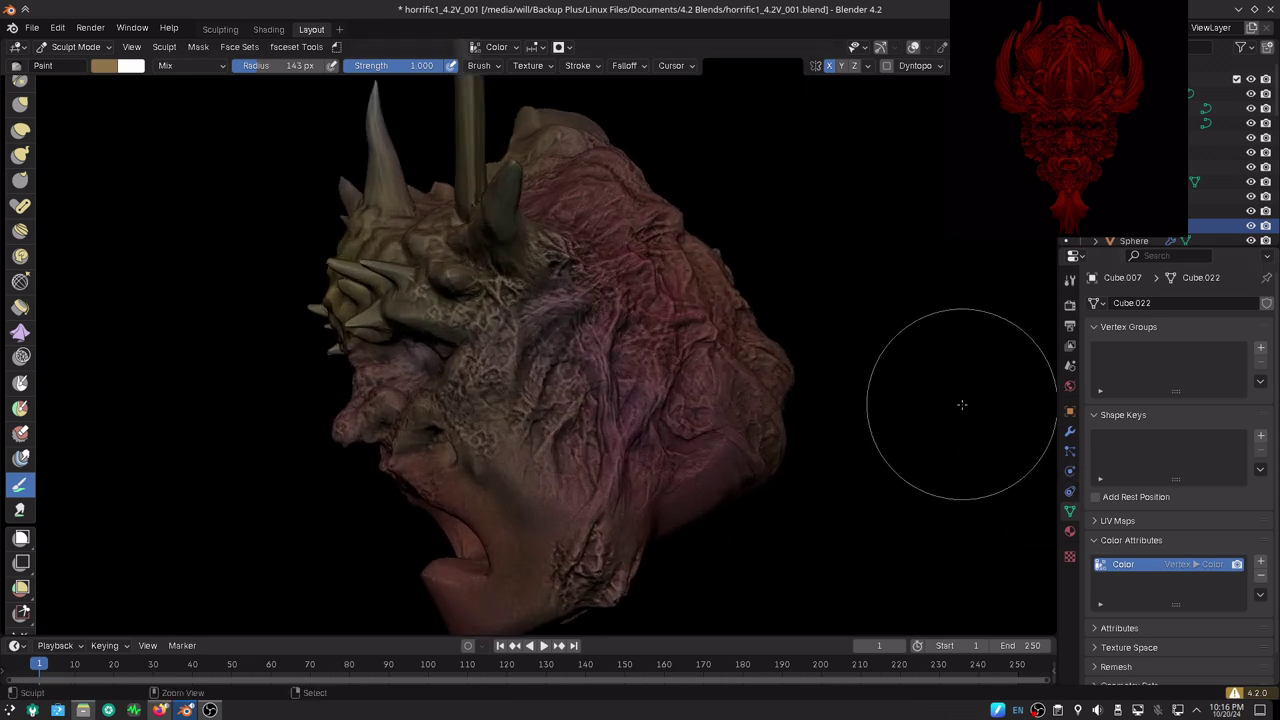
key("ctrl+alt+space")
key("n")
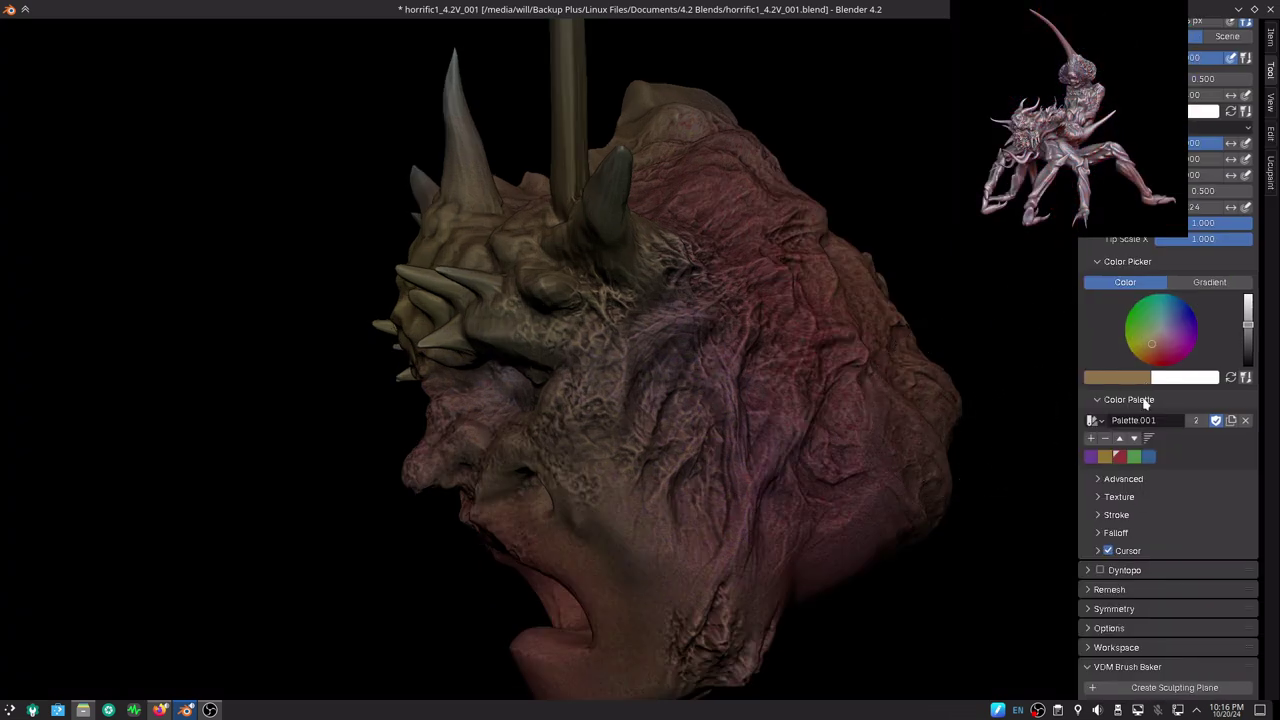
mouse_move(725, 414)
middle_mouse_down()
mouse_move(669, 362)
mouse_move(720, 380)
mouse_move(723, 448)
mouse_move(719, 404)
mouse_move(726, 423)
middle_mouse_up()
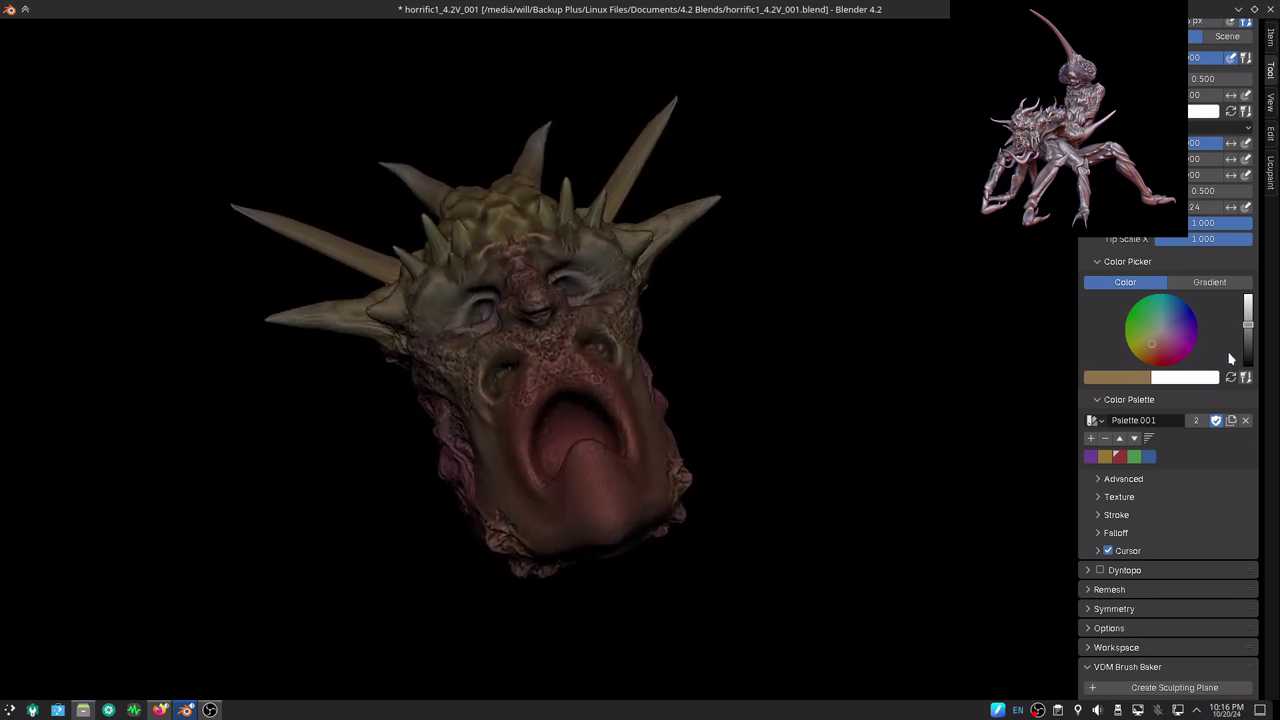
- Darken the brush colour and dab dark red speckles on the left side of the face
left_click(1248, 350)
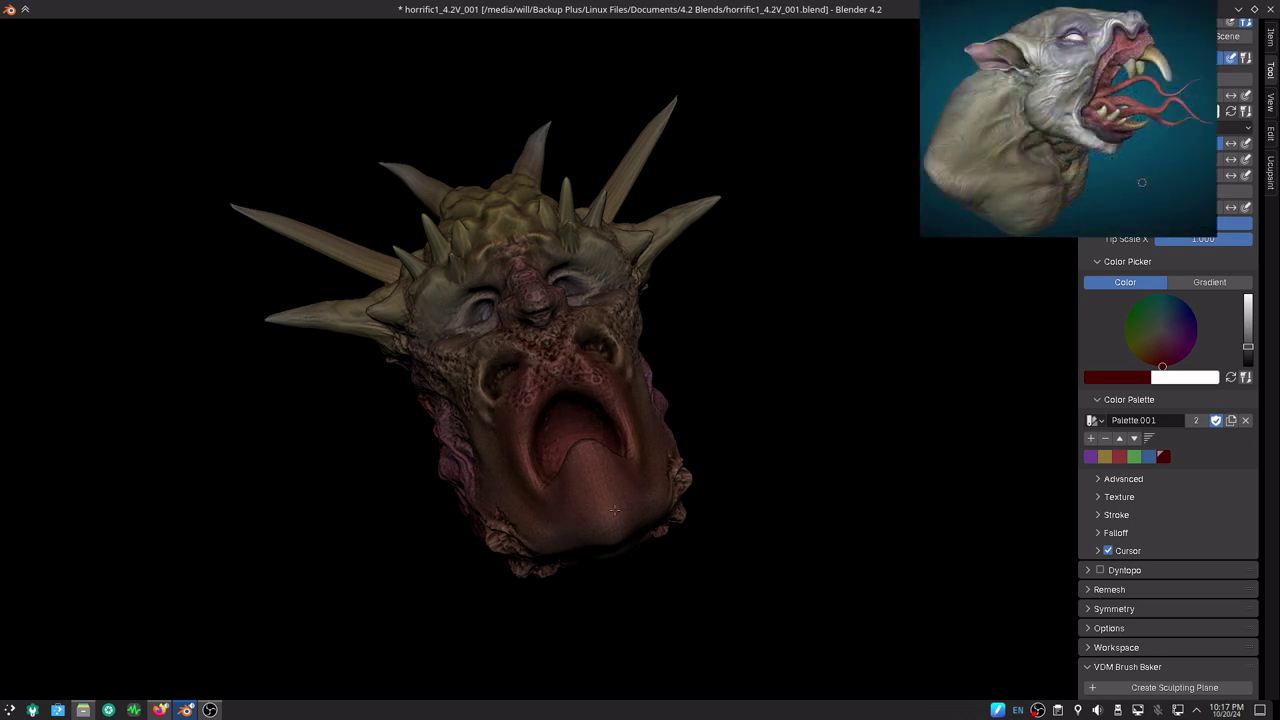
middle_click_drag(600, 528, 534, 542)
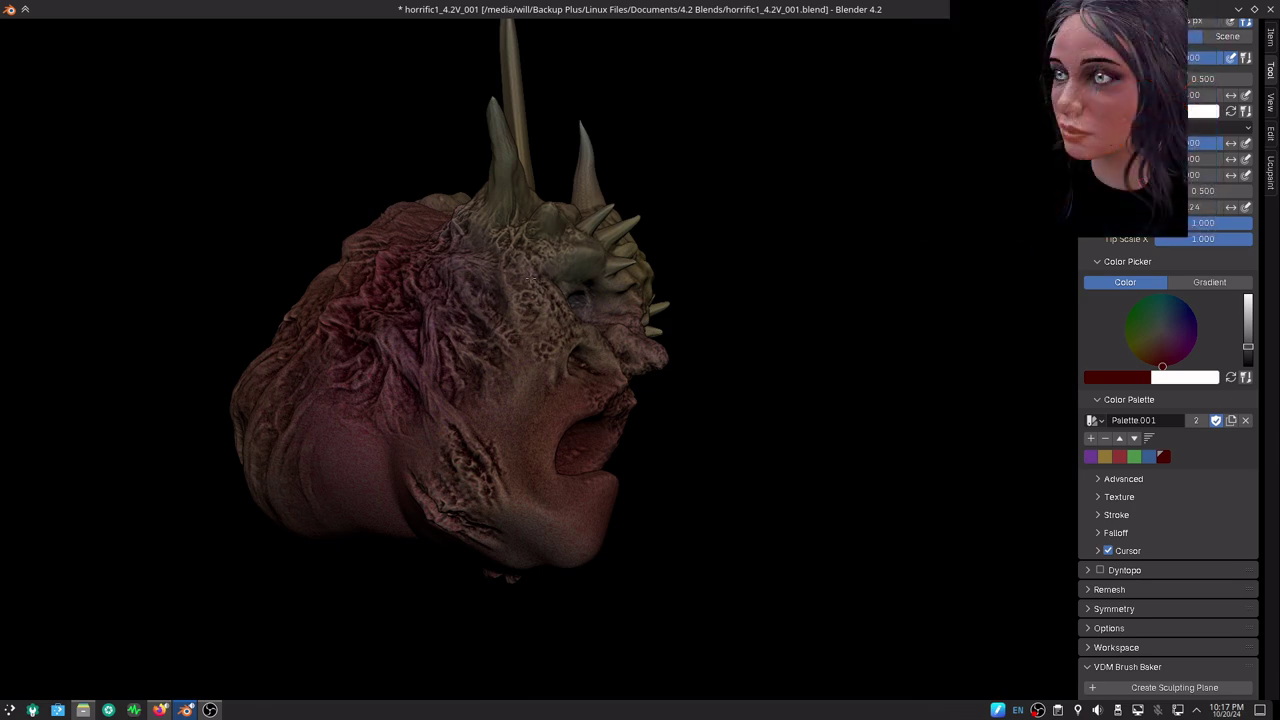
middle_click_drag(538, 236, 666, 374)
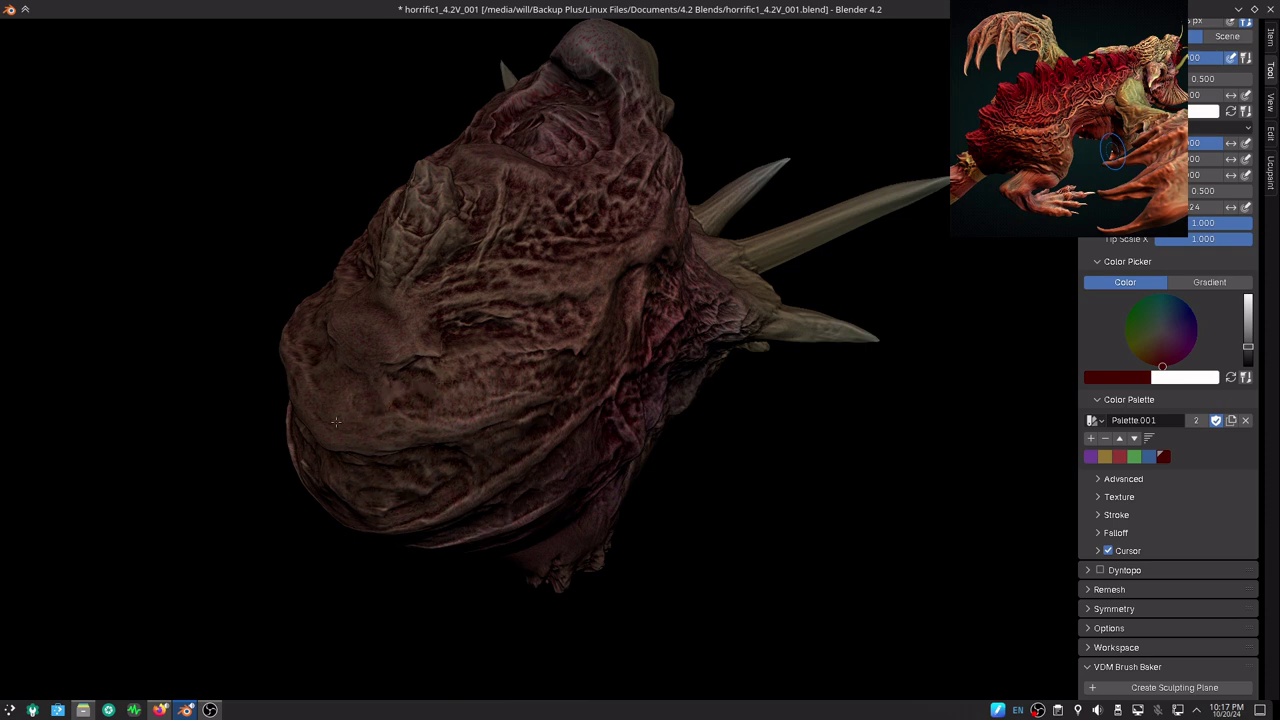
left_click_drag(336, 422, 414, 423)
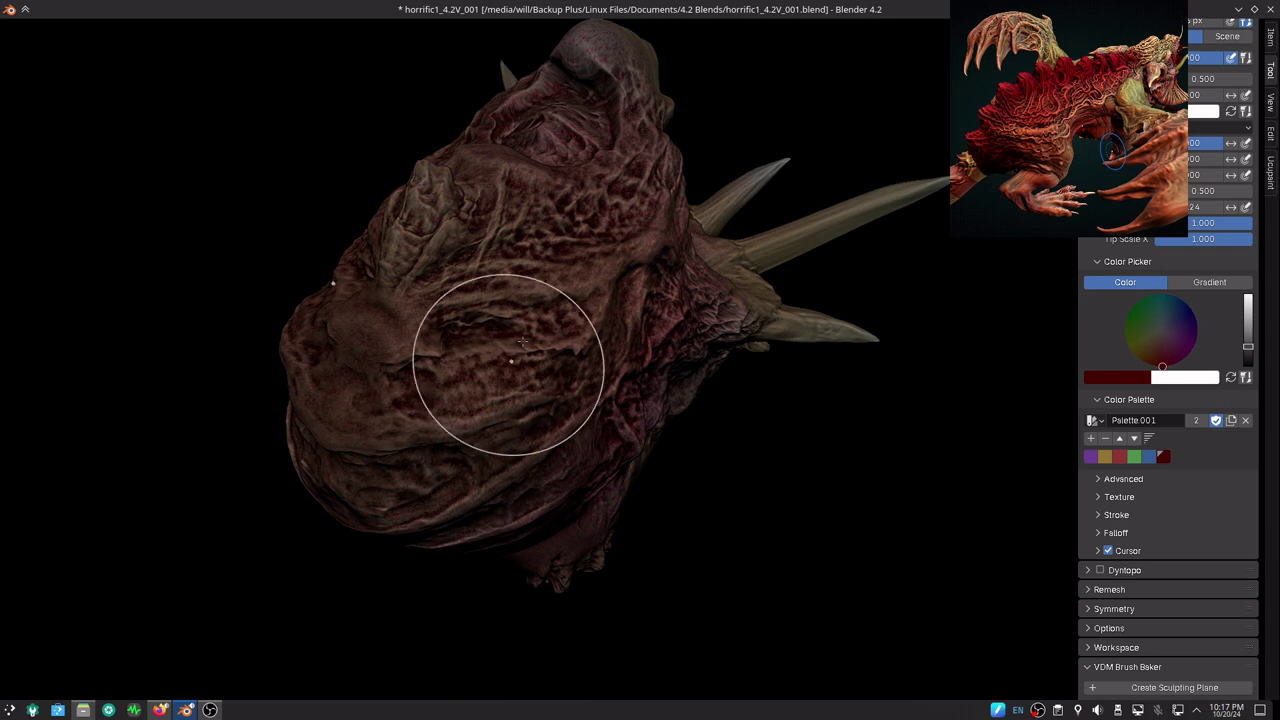
- Orbit around to the screaming face, then exit Local View to the full creature scene
mouse_move(514, 371)
middle_mouse_down()
mouse_move(514, 457)
mouse_move(680, 394)
mouse_move(475, 362)
middle_mouse_up()
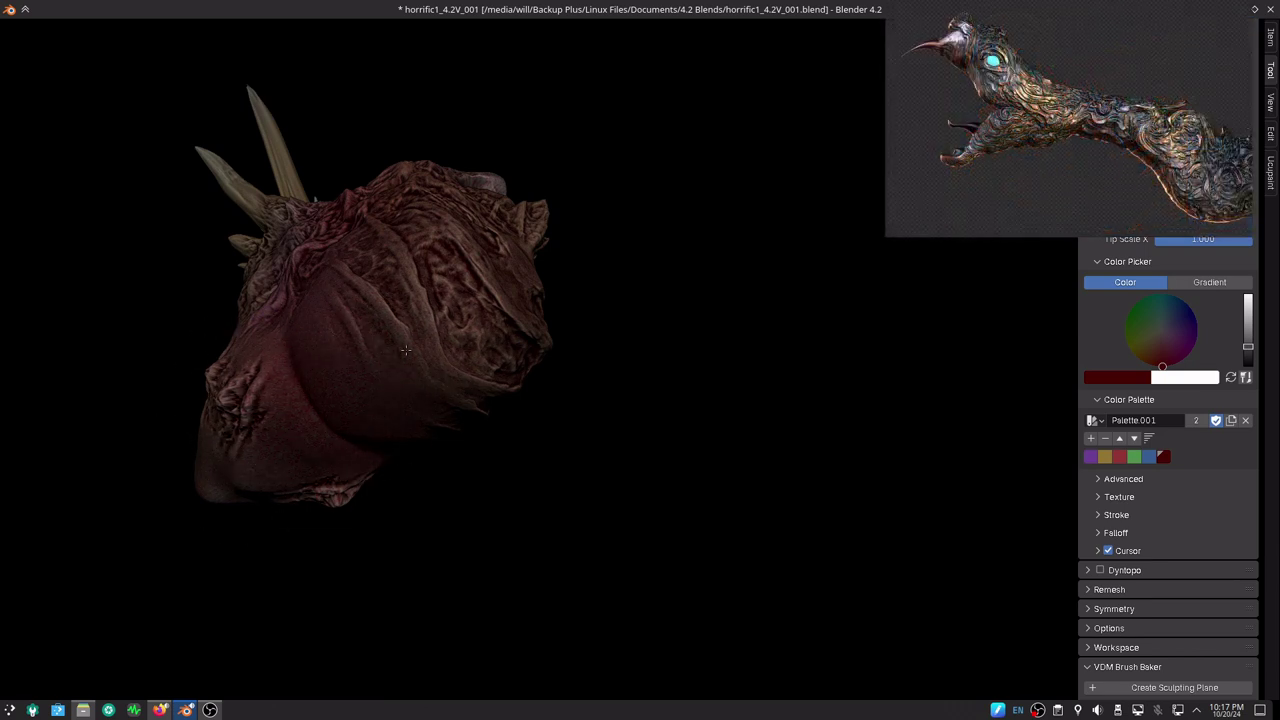
mouse_move(320, 291)
middle_mouse_down()
mouse_move(883, 426)
mouse_move(771, 459)
mouse_move(617, 376)
middle_mouse_up()
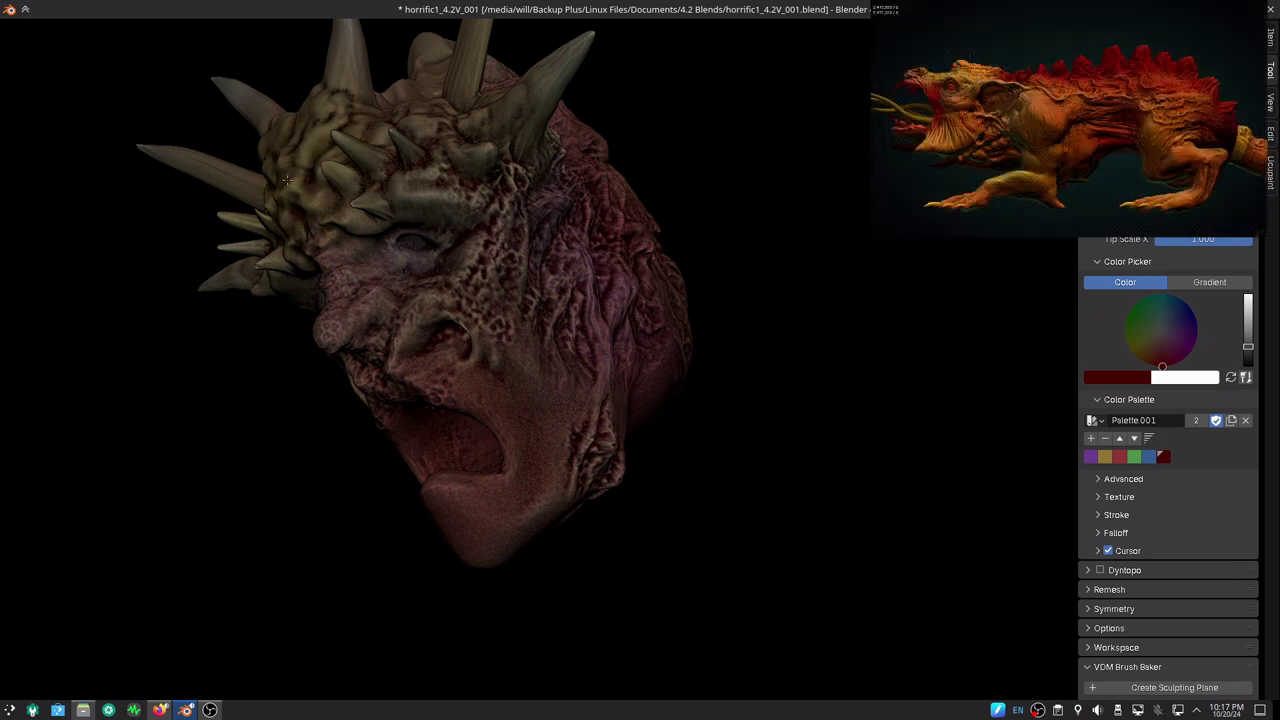
mouse_move(320, 243)
middle_mouse_down()
mouse_move(686, 400)
mouse_move(671, 408)
middle_mouse_up()
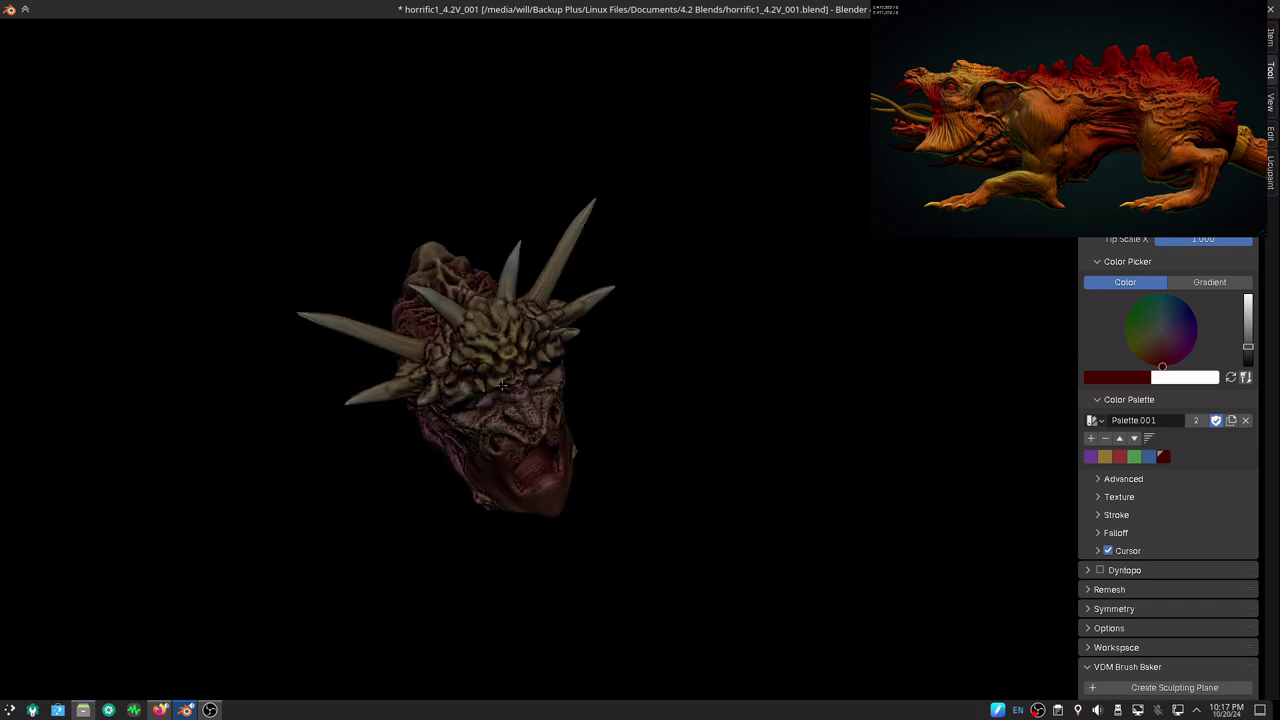
middle_click_drag(440, 333, 500, 420)
scroll(500, 420, "up", 3)
mouse_move(608, 410)
middle_mouse_down()
mouse_move(611, 390)
mouse_move(680, 371)
middle_mouse_up()
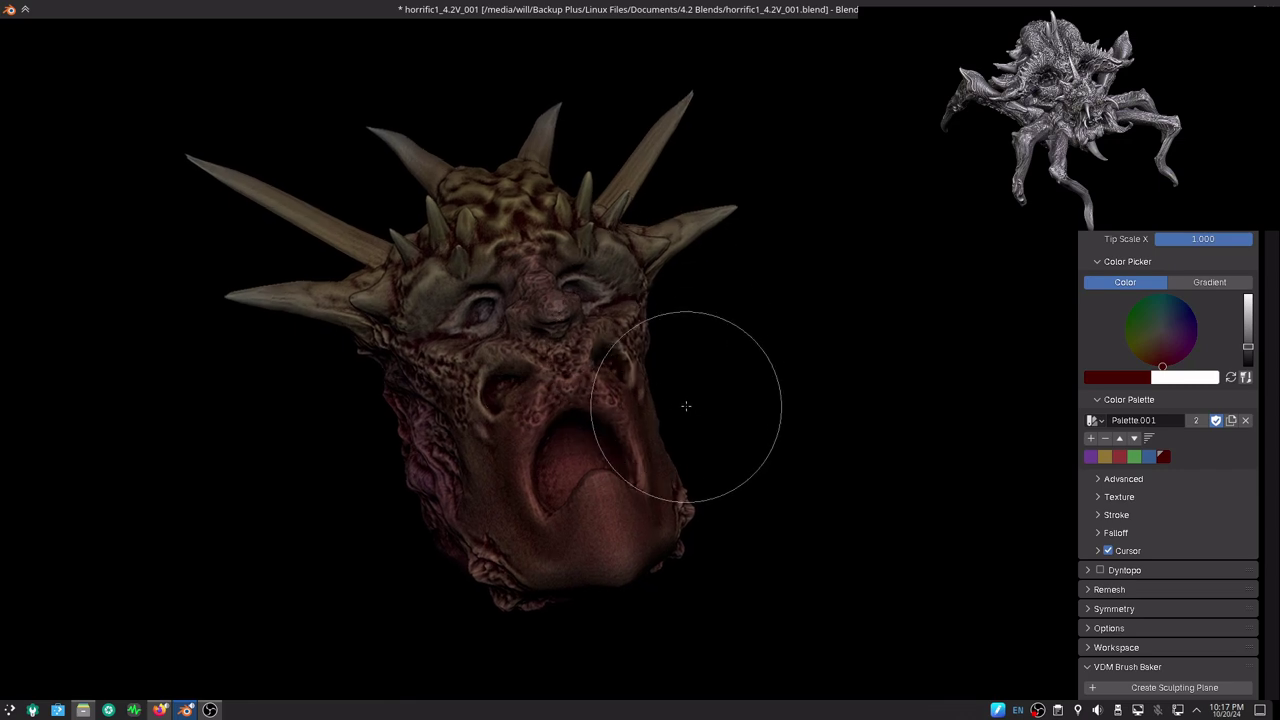
key("KP_Divide")
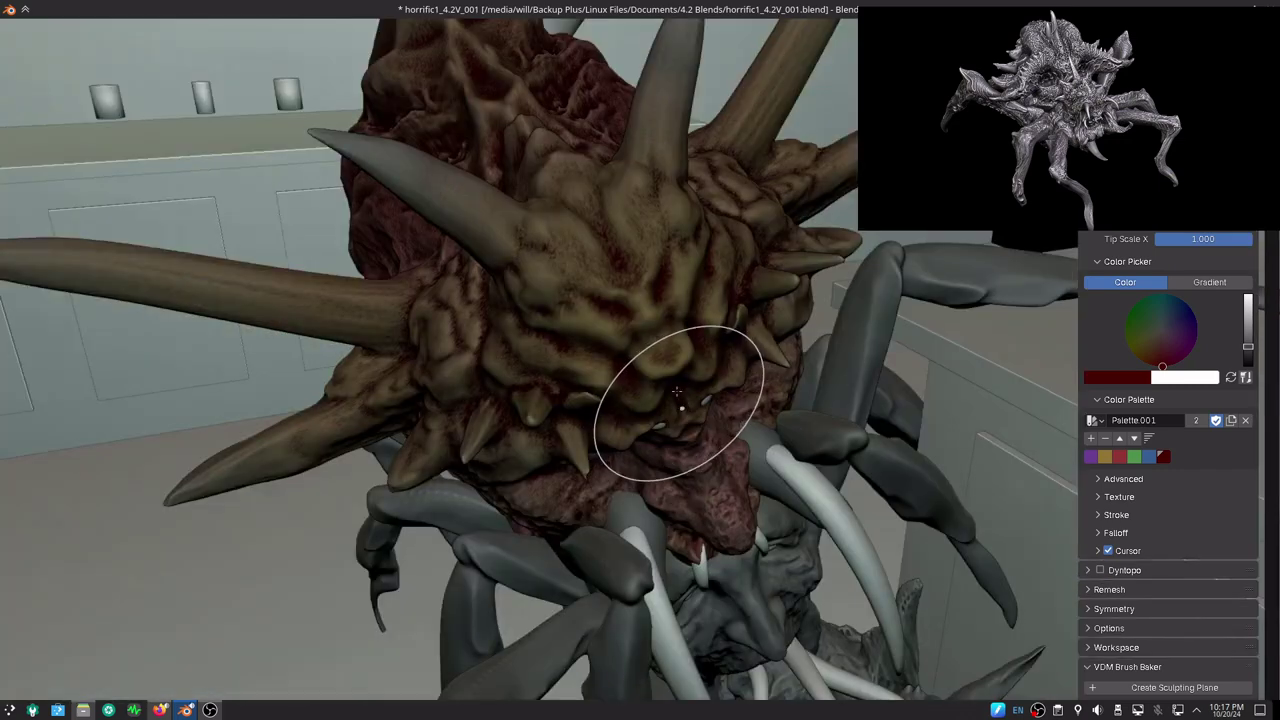
- Streak dark red onto the lower jaw mass beneath the tusks
mouse_move(674, 414)
middle_mouse_down()
mouse_move(581, 342)
mouse_move(537, 330)
middle_mouse_up()
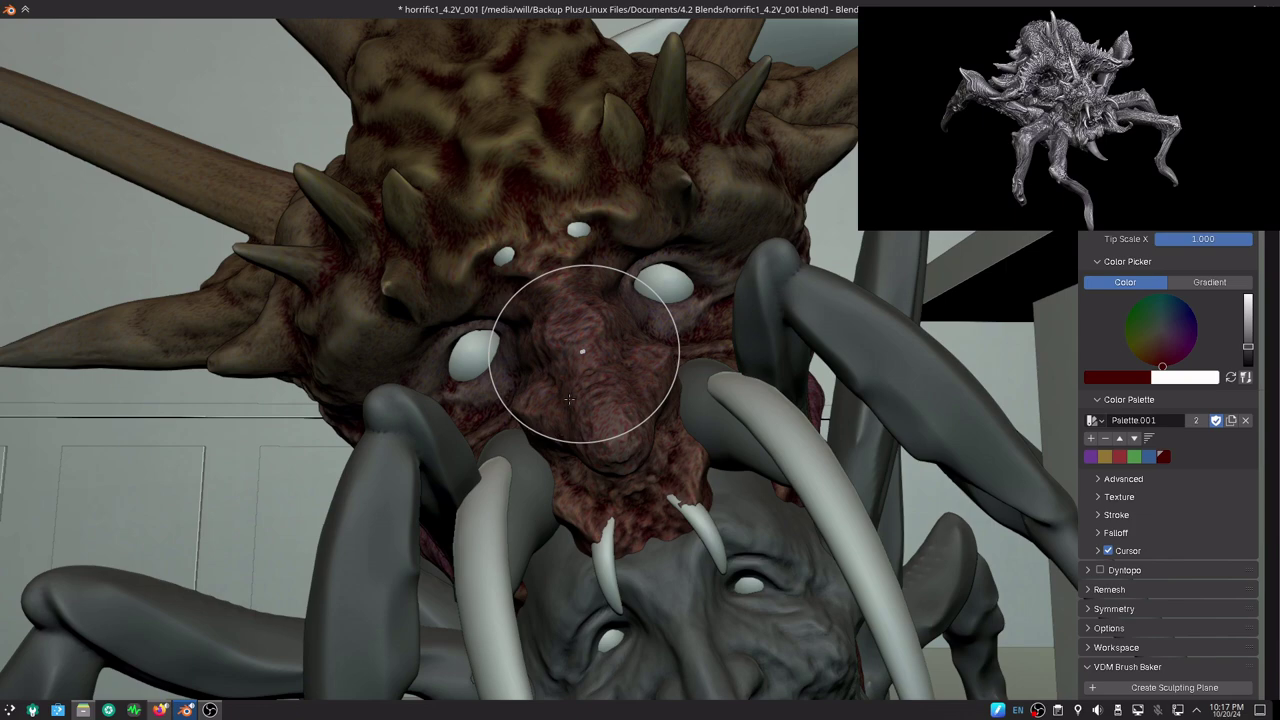
mouse_move(569, 399)
middle_mouse_down()
mouse_move(536, 266)
mouse_move(583, 329)
mouse_move(577, 414)
mouse_move(611, 371)
mouse_move(530, 307)
mouse_move(680, 282)
mouse_move(652, 383)
mouse_move(690, 380)
mouse_move(599, 467)
middle_mouse_up()
scroll(652, 383, "up", 4)
key("alt+q")
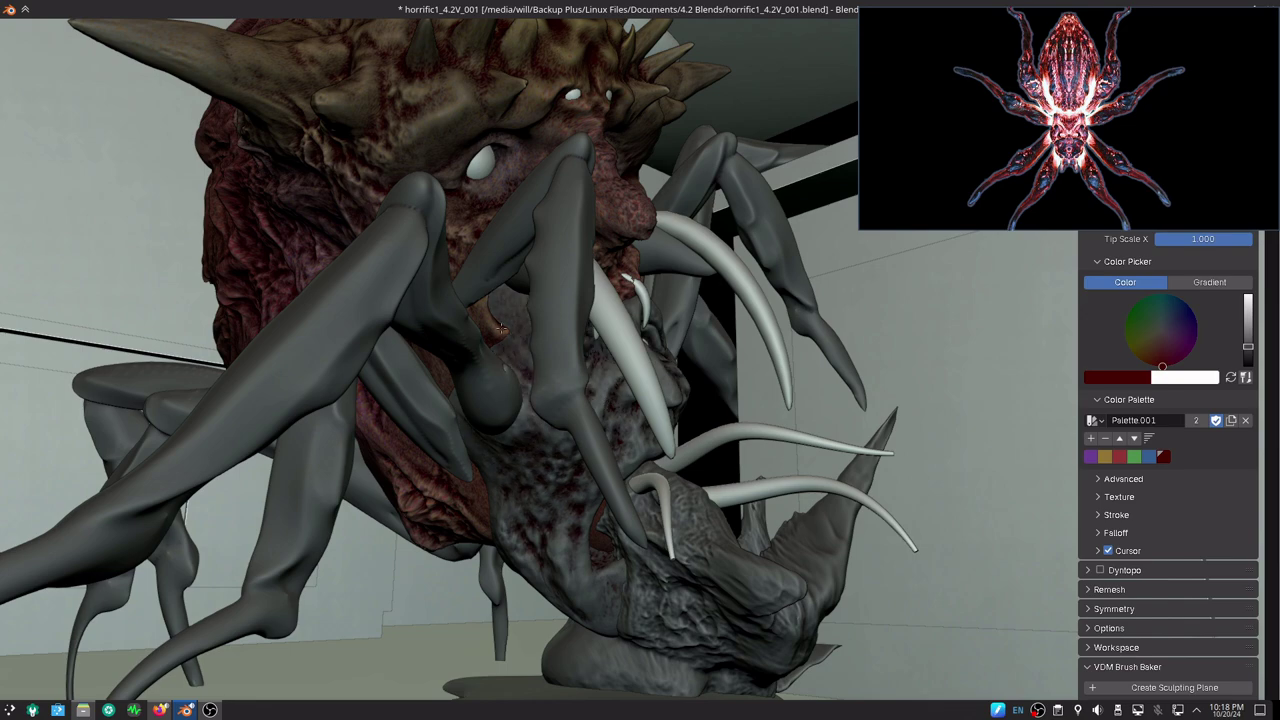
middle_click_drag(517, 525, 543, 371)
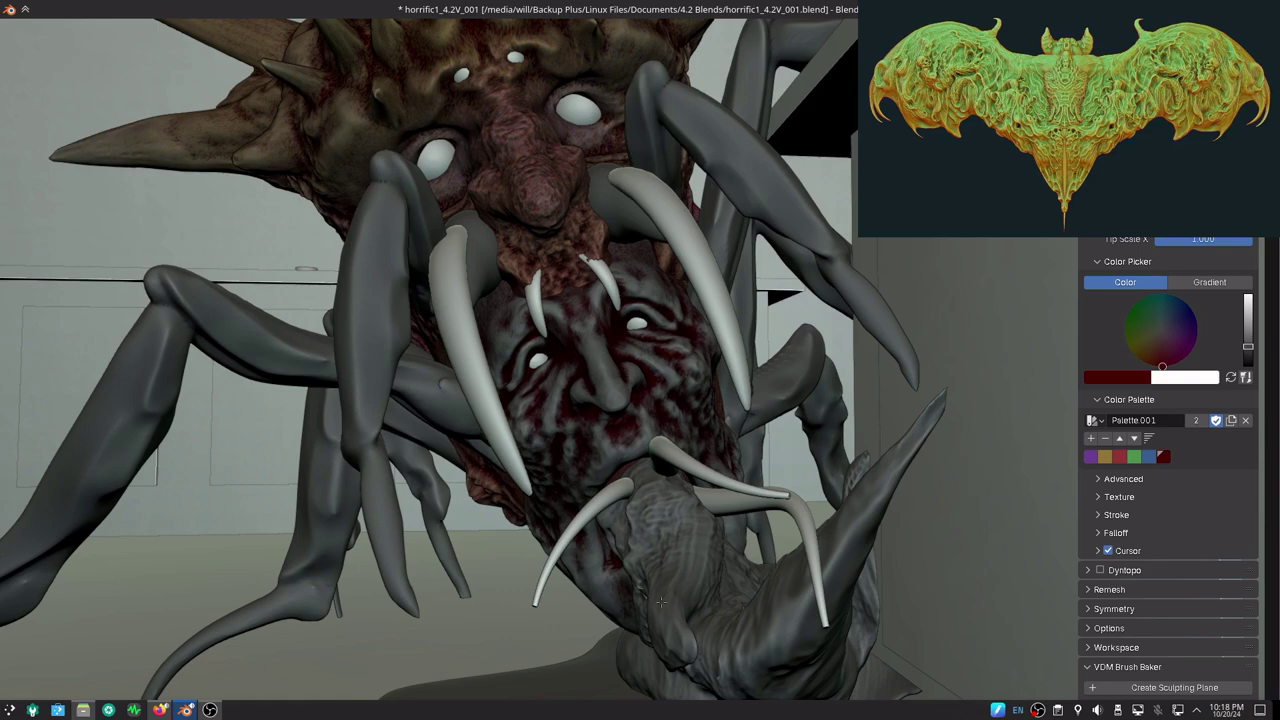
scroll(580, 500, "down", 3)
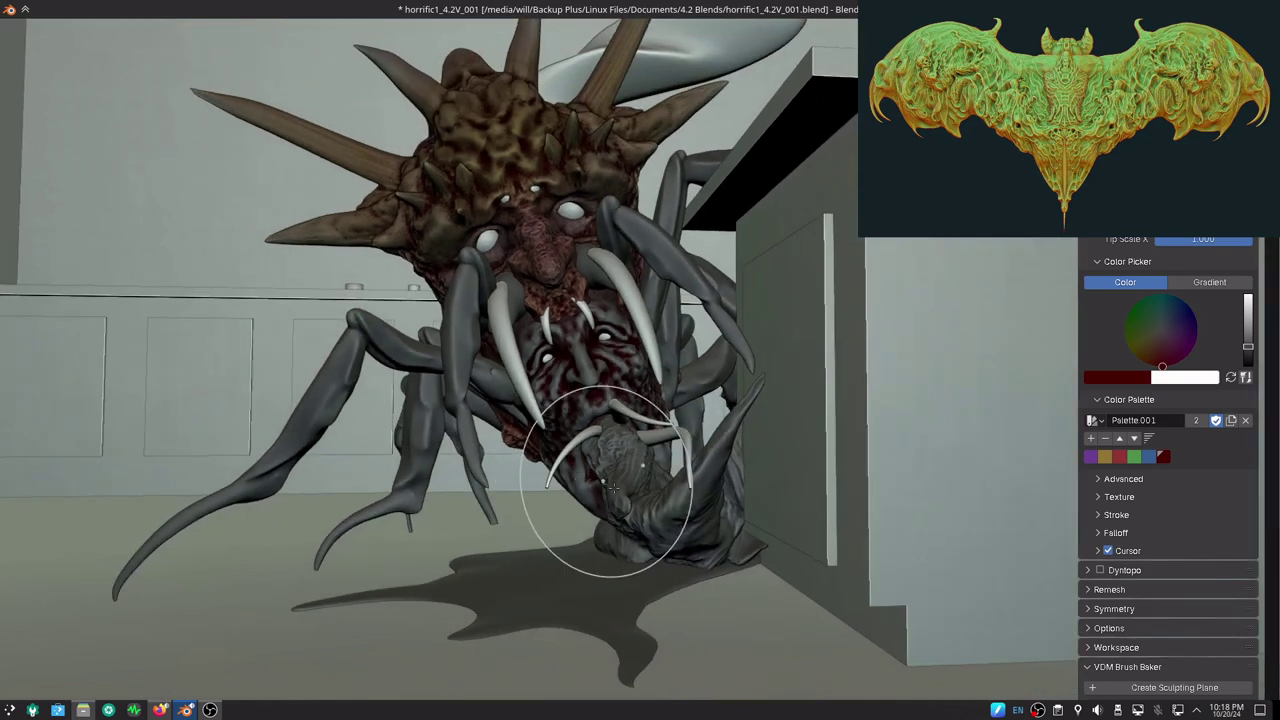
middle_click_drag(580, 514, 648, 521)
left_click_drag(649, 521, 656, 515)
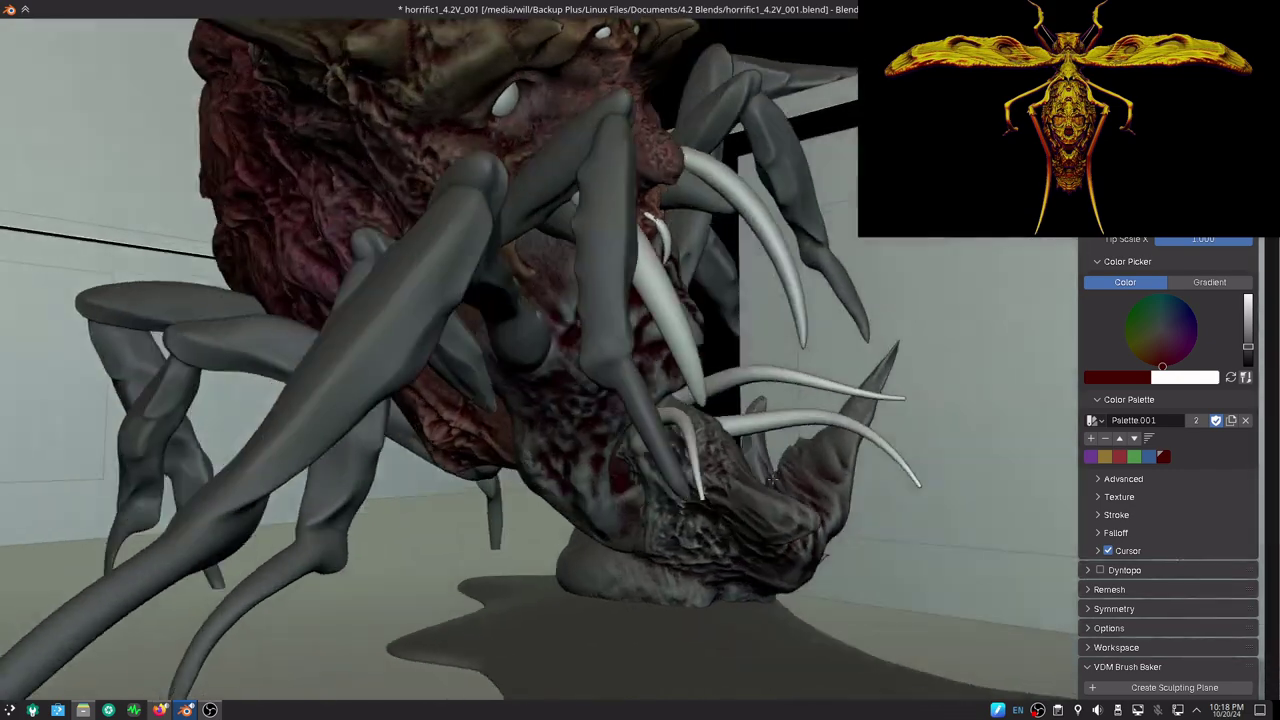
- Paint red over the grey flesh on the underside of the creature's body
middle_click_drag(676, 505, 760, 500)
scroll(760, 500, "up", 3)
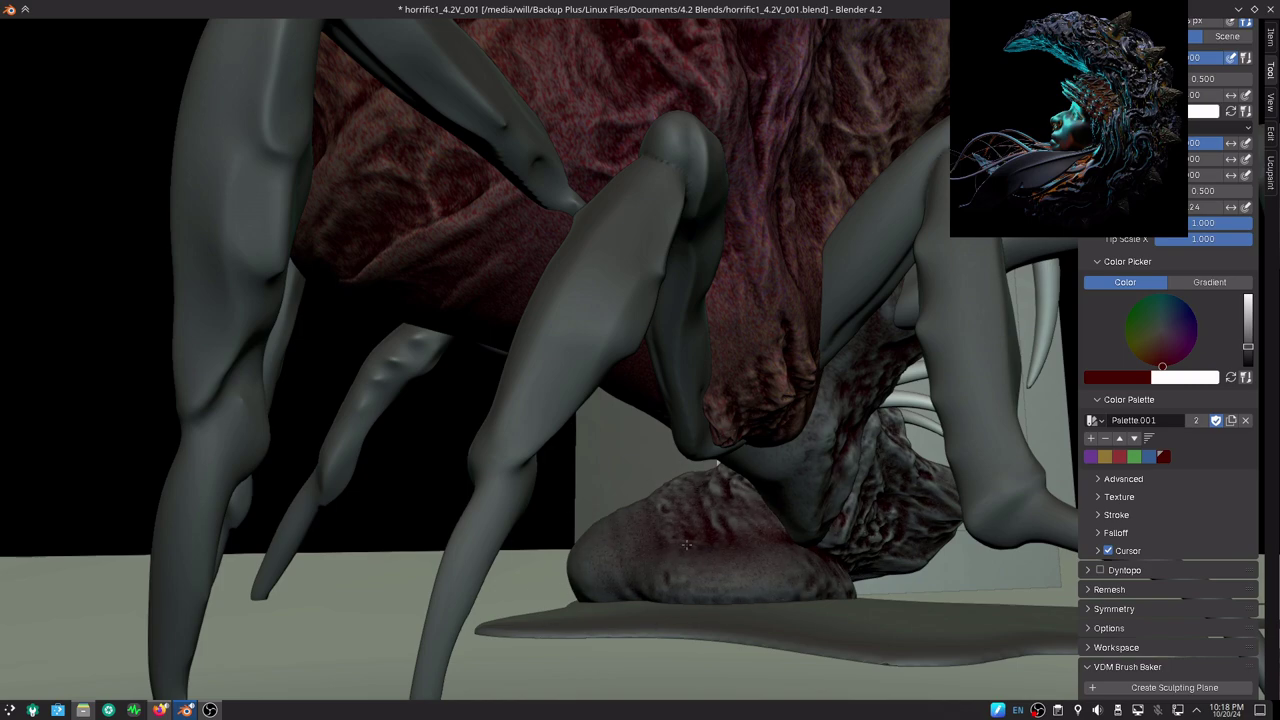
mouse_move(620, 552)
middle_mouse_down()
mouse_move(663, 487)
mouse_move(674, 522)
middle_mouse_up()
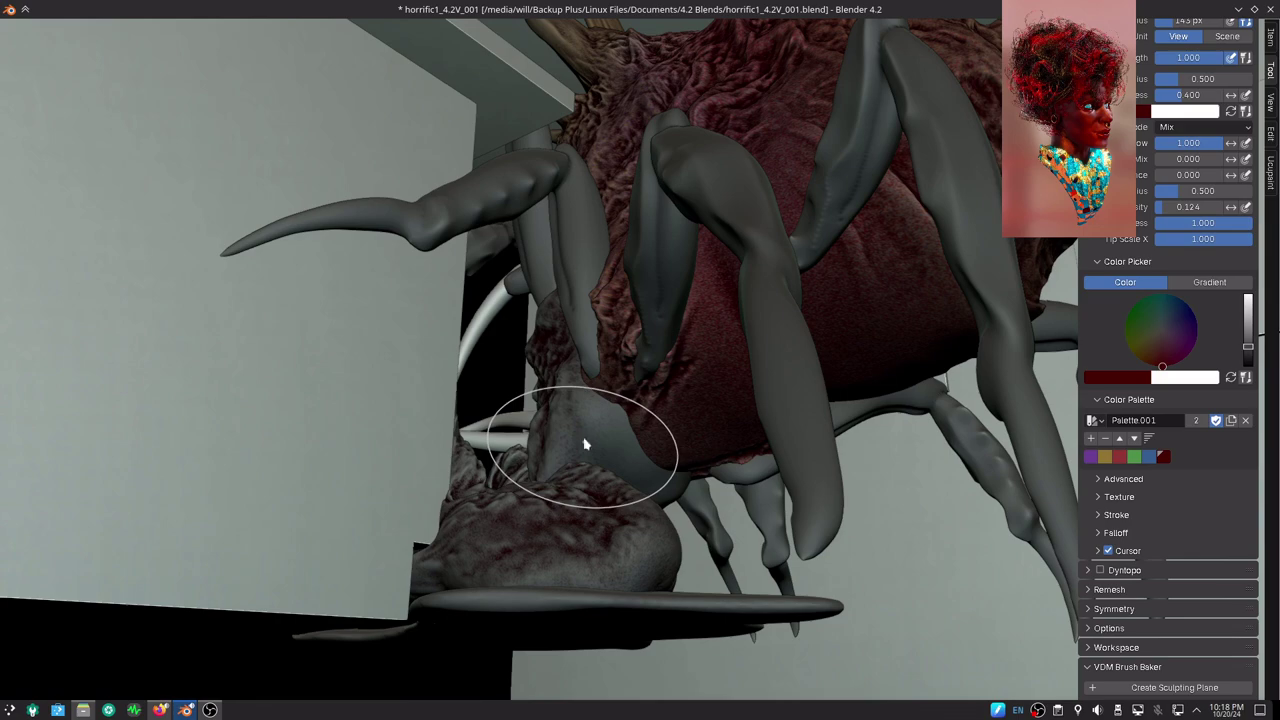
mouse_move(585, 444)
left_mouse_down()
mouse_move(571, 414)
mouse_move(649, 481)
left_mouse_up()
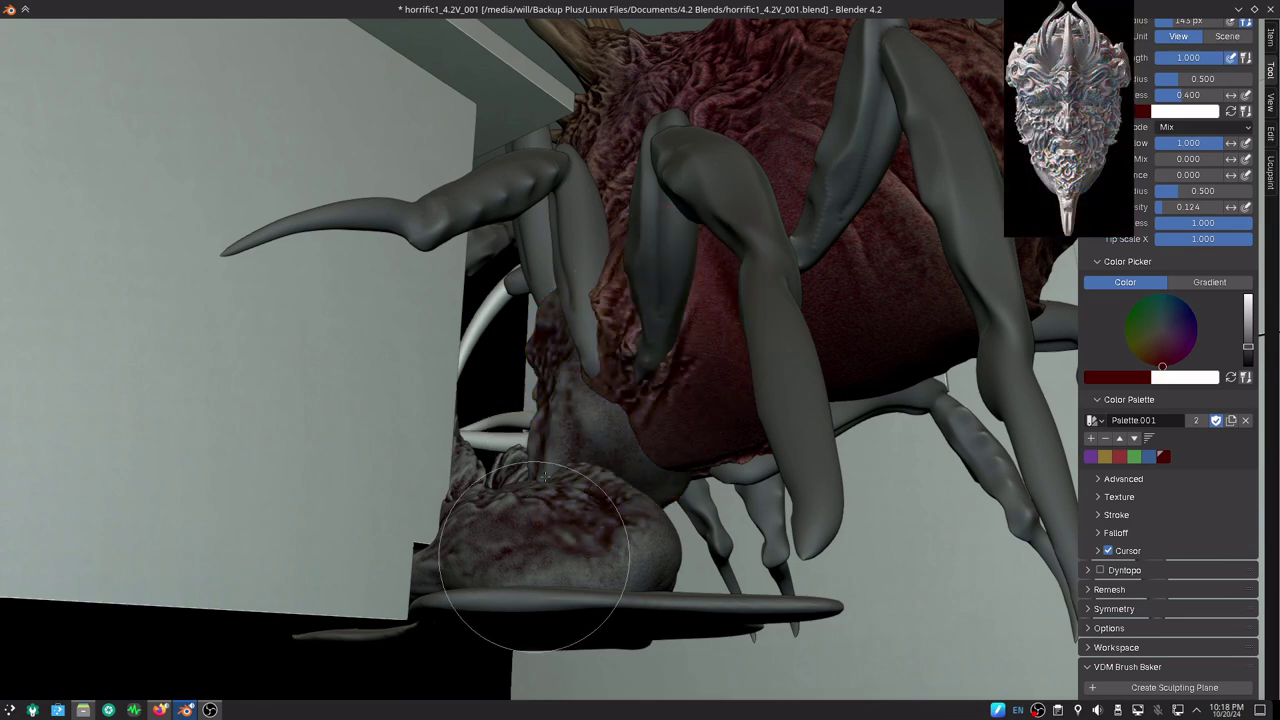
mouse_move(545, 476)
middle_mouse_down()
mouse_move(773, 442)
mouse_move(673, 402)
mouse_move(665, 421)
middle_mouse_up()
scroll(773, 442, "down", 6)
scroll(673, 402, "up", 3)
scroll(665, 421, "up", 4)
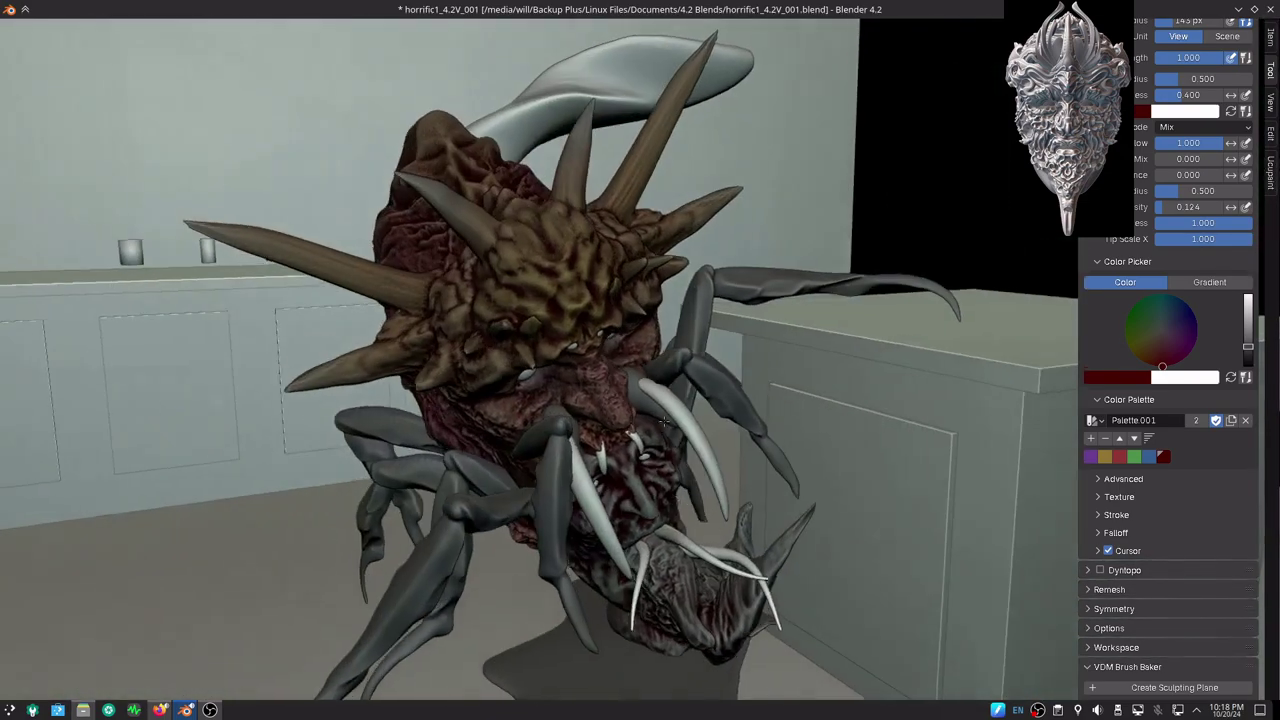
scroll(664, 422, "up", 3)
mouse_move(664, 422)
middle_mouse_down()
mouse_move(700, 478)
mouse_move(688, 470)
middle_mouse_up()
middle_click_drag(690, 418, 686, 430)
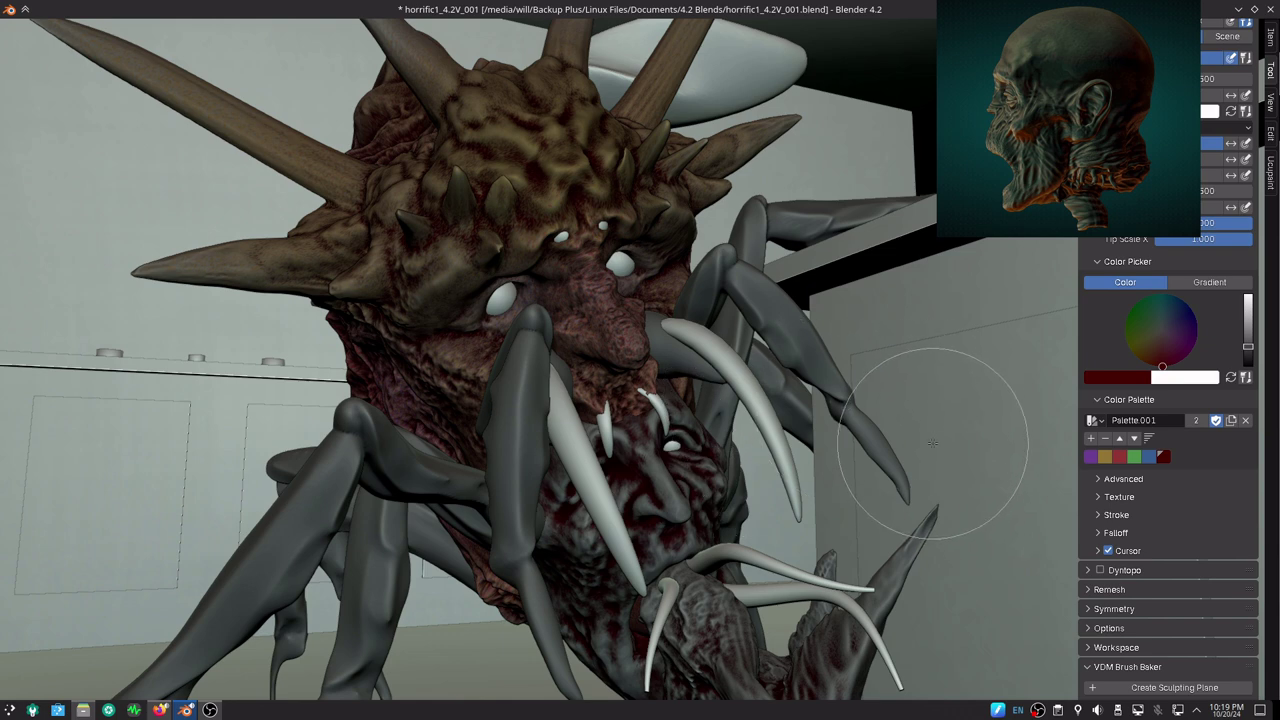
- Pick the gold swatch, keep Cavity auto-masking on, and brush gold into the lower face
left_click(1106, 458)
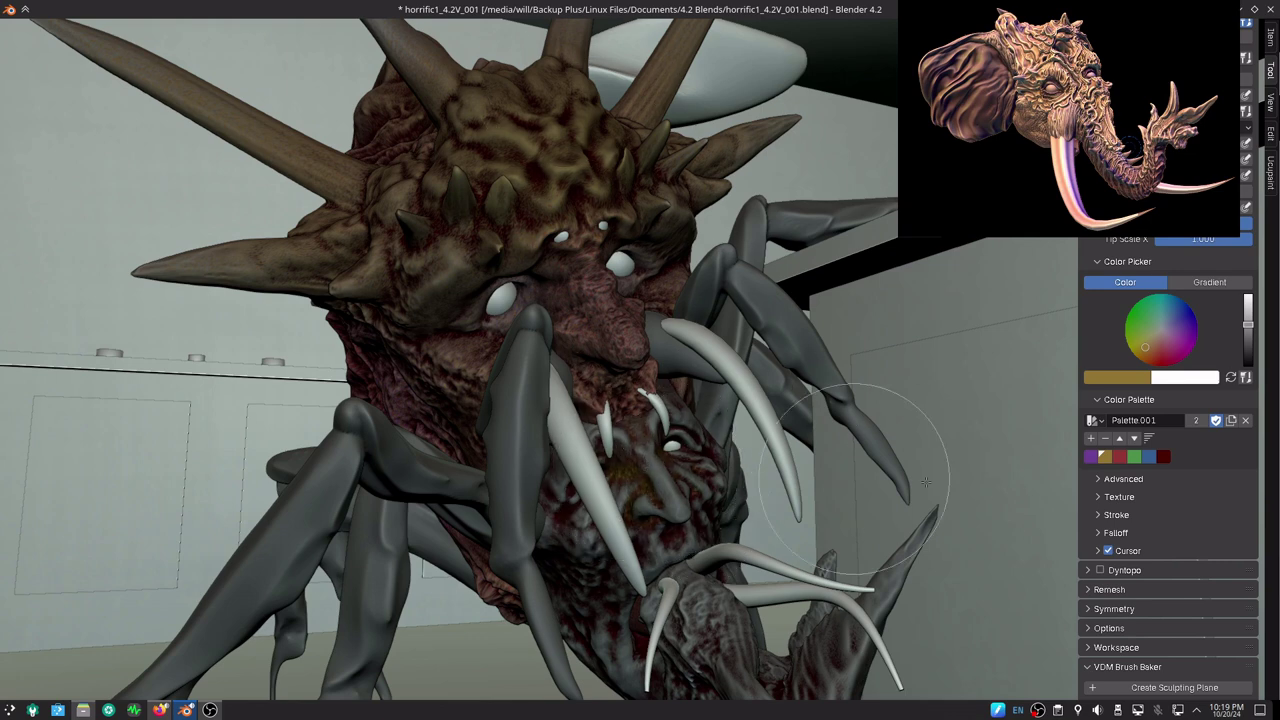
key("ctrl+space")
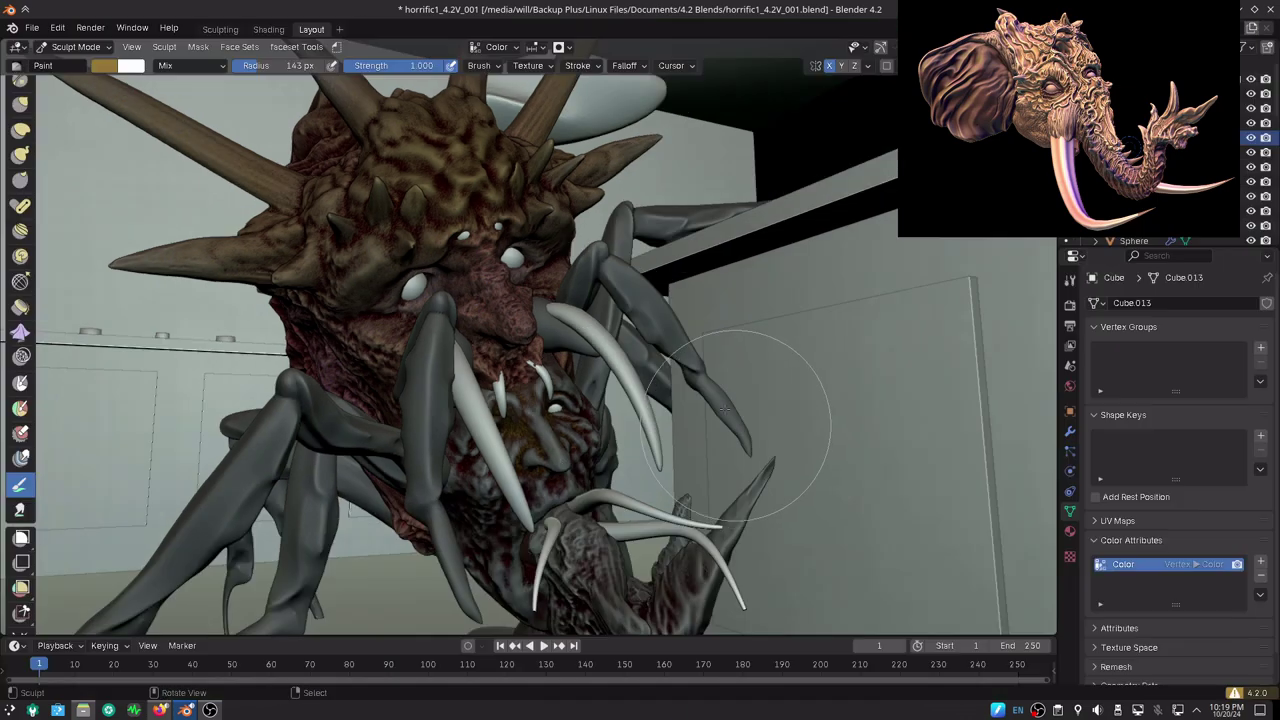
left_click(569, 50)
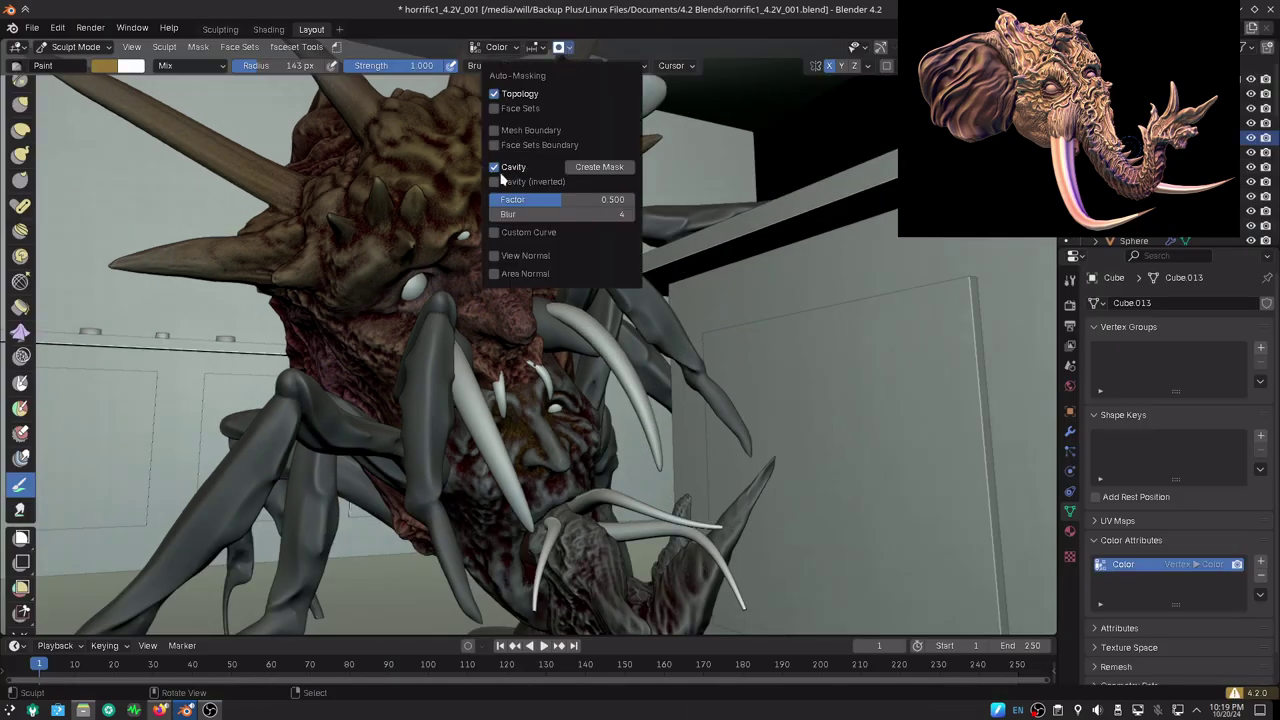
mouse_move(535, 430)
left_mouse_down()
mouse_move(540, 415)
mouse_move(480, 452)
left_mouse_up()
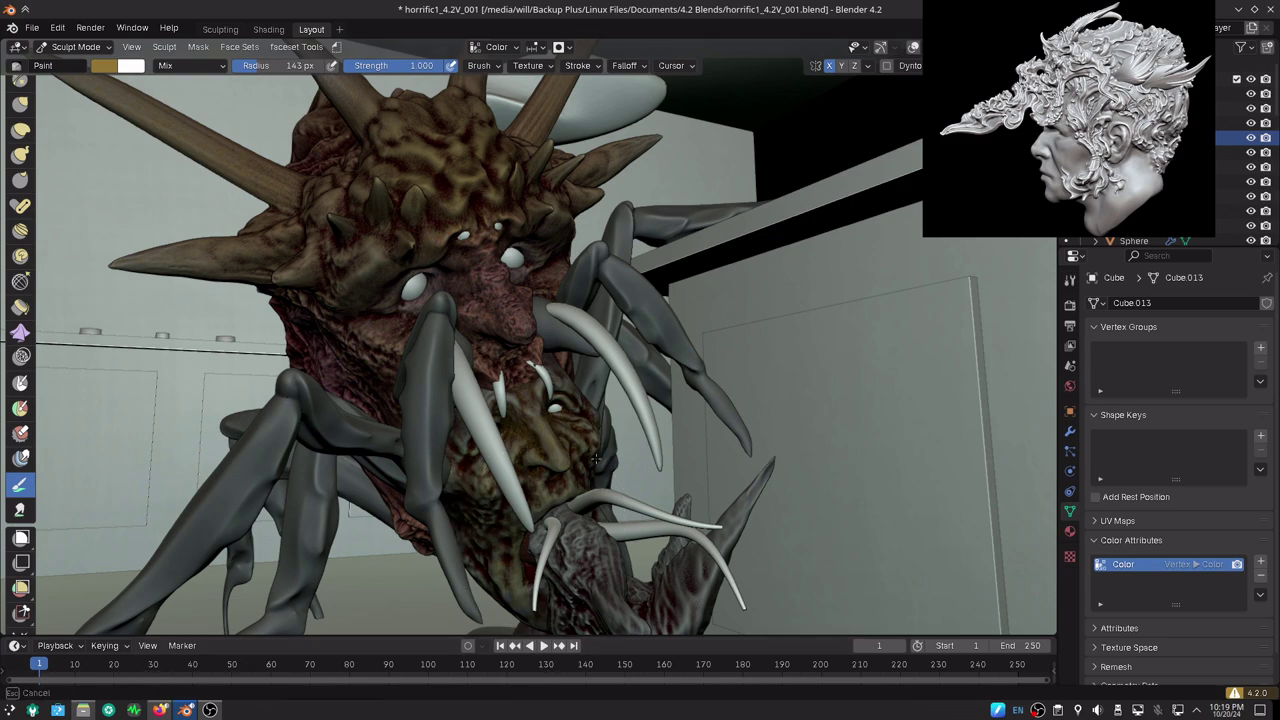
middle_click_drag(596, 458, 548, 333)
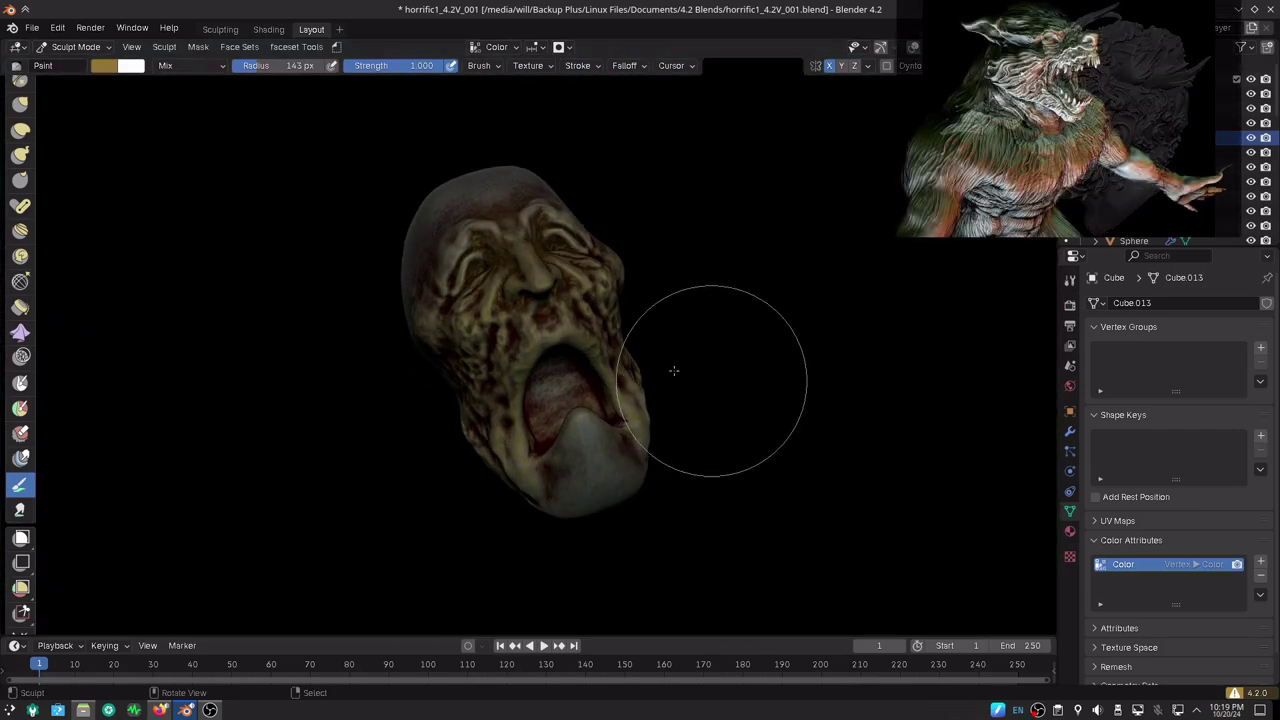
mouse_move(711, 386)
middle_mouse_down()
mouse_move(556, 376)
mouse_move(646, 399)
middle_mouse_up()
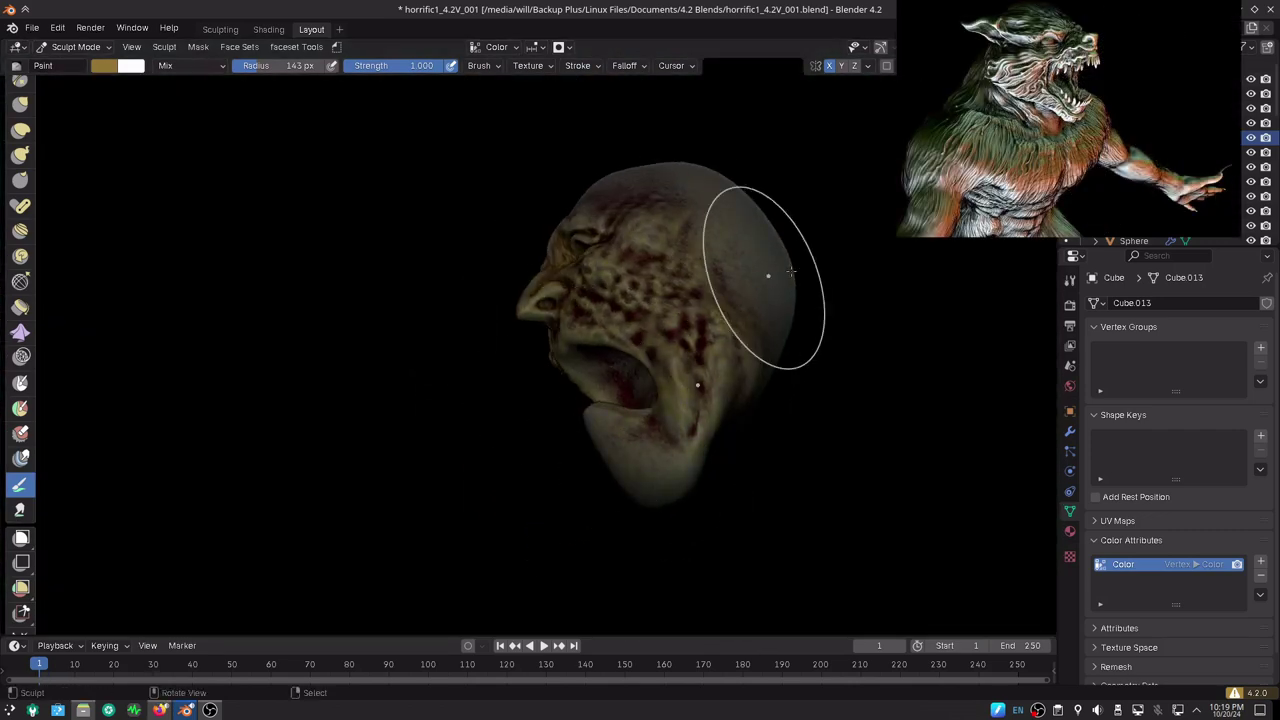
- Turn the skull toward the viewer and fill the screen with the 3D view and brush palette
middle_click_drag(766, 277, 772, 272)
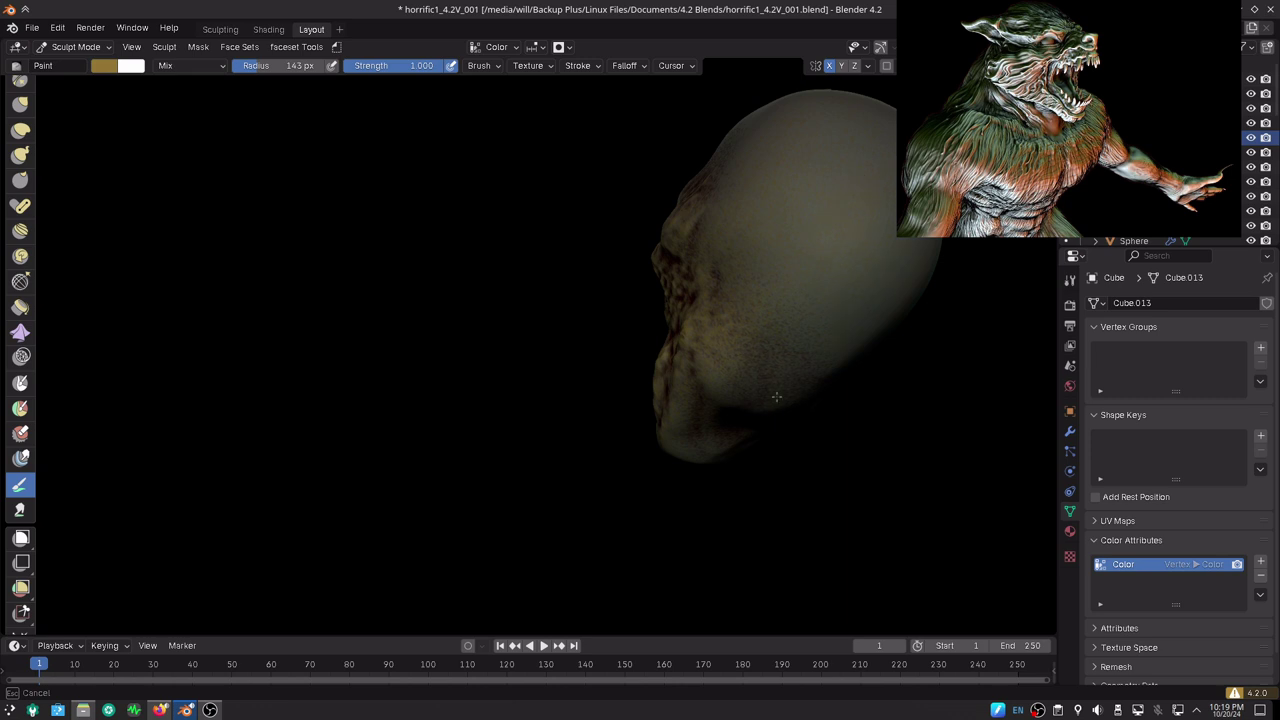
mouse_move(804, 201)
middle_mouse_down()
mouse_move(651, 400)
mouse_move(714, 451)
mouse_move(546, 220)
middle_mouse_up()
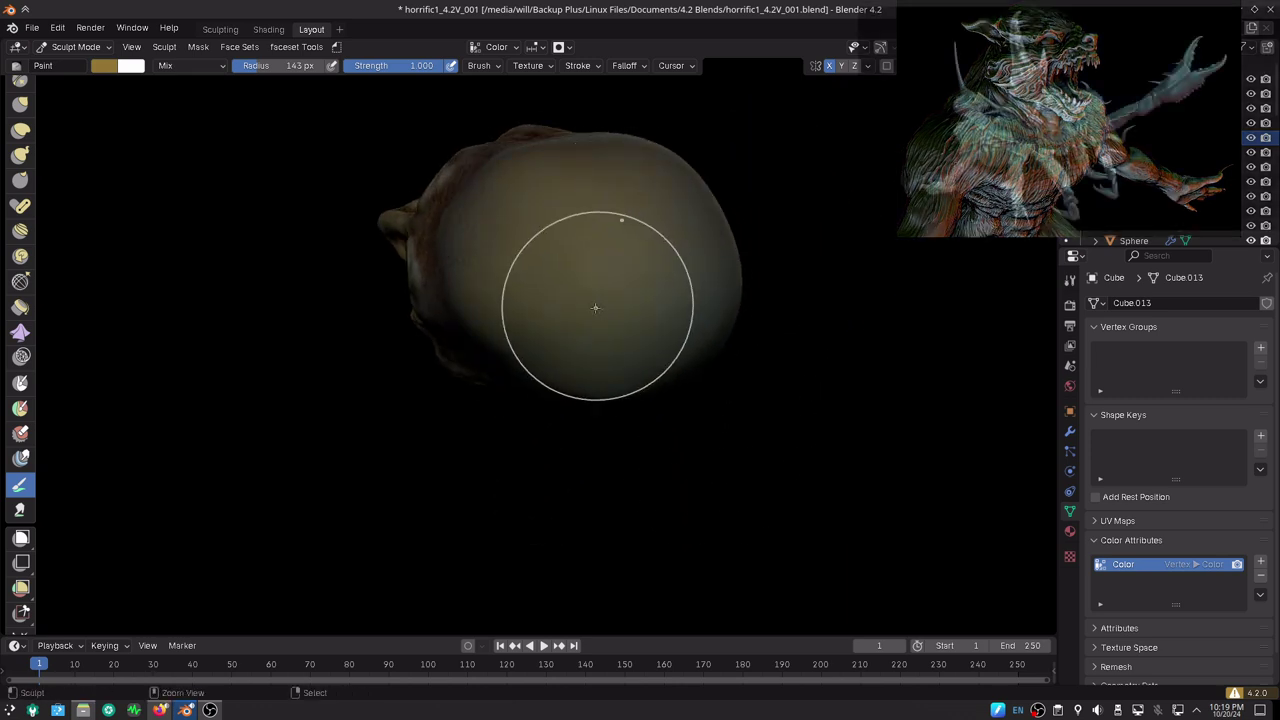
key("ctrl+alt+space")
left_click(680, 292)
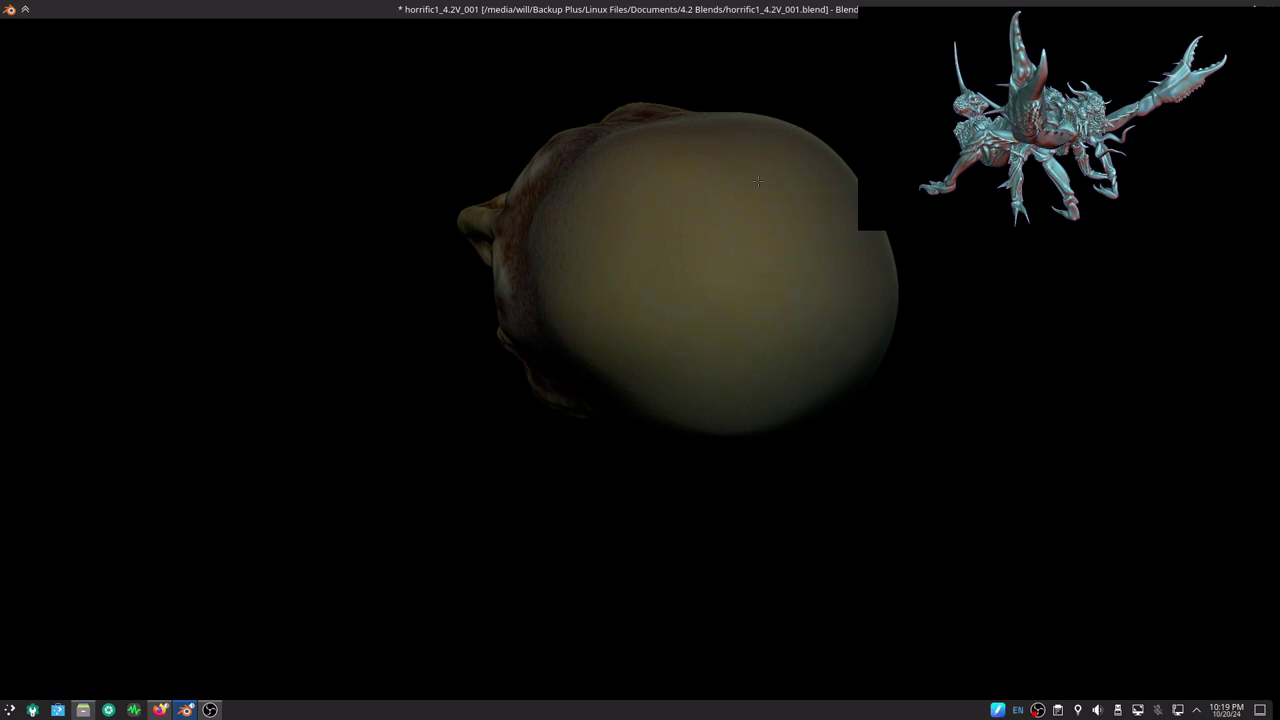
mouse_move(757, 181)
middle_mouse_down()
mouse_move(777, 229)
mouse_move(662, 217)
middle_mouse_up()
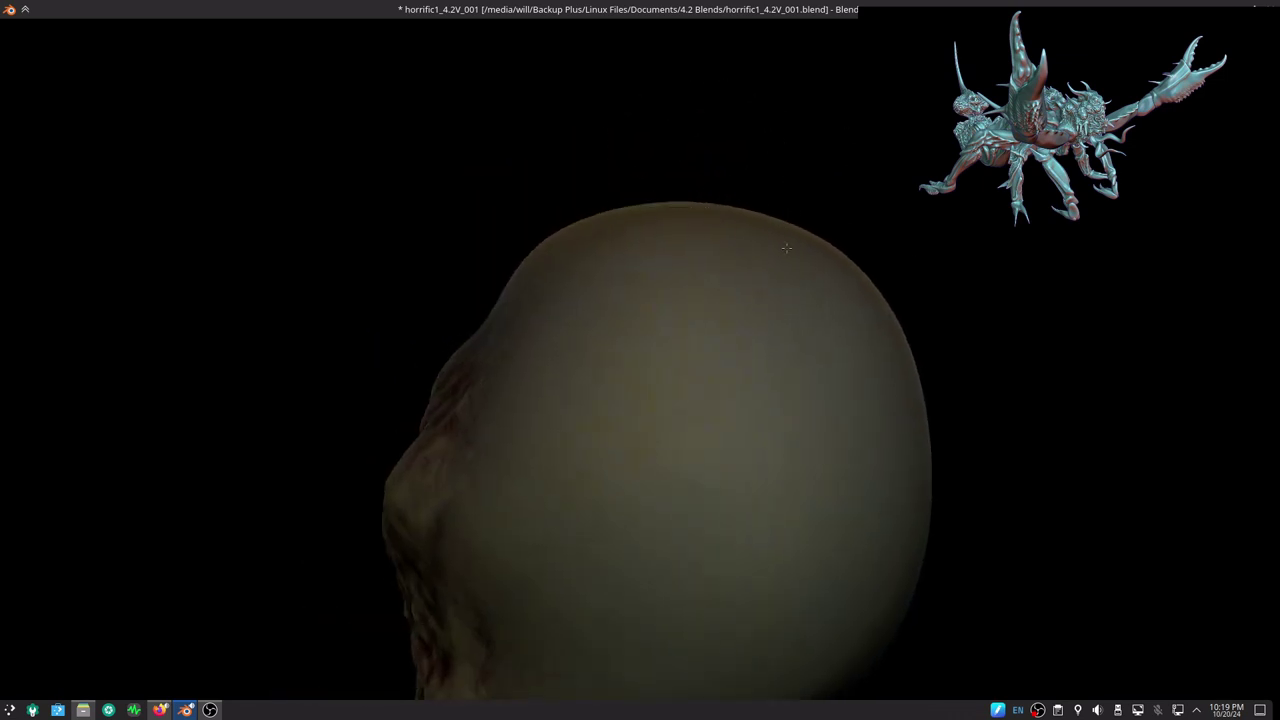
scroll(700, 386, "down", 4)
key("ctrl+alt+space")
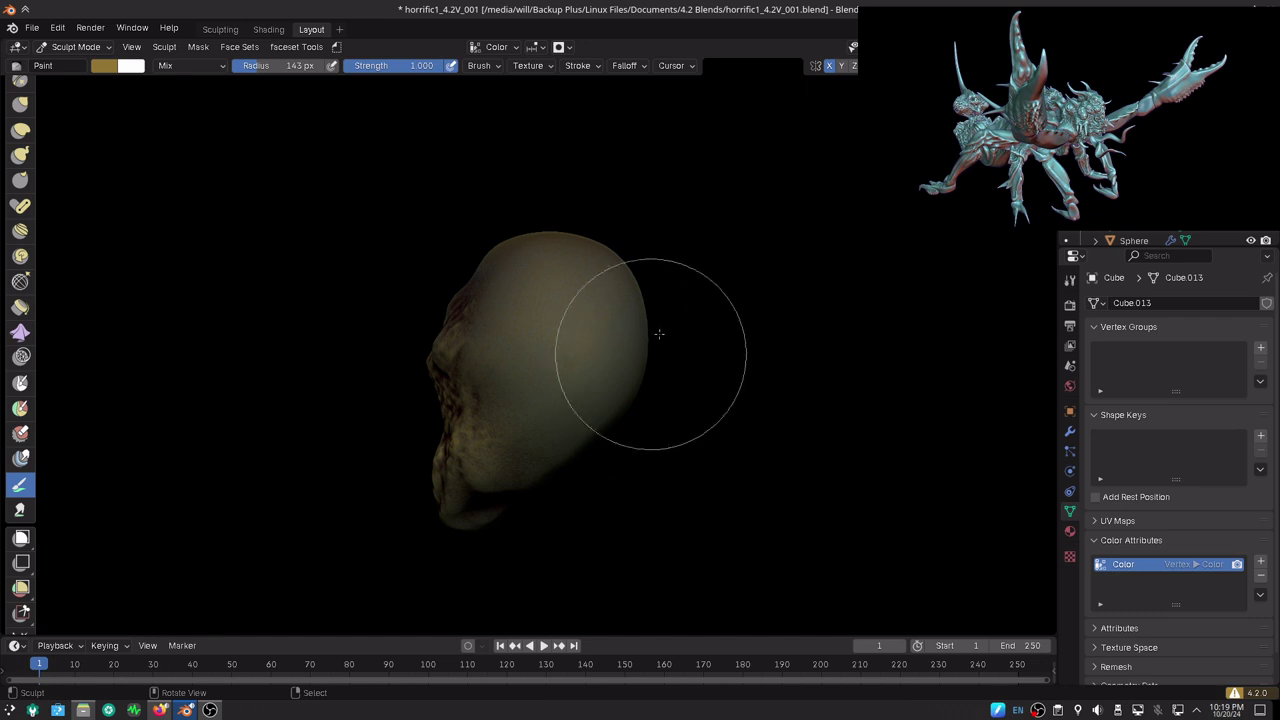
key("n")
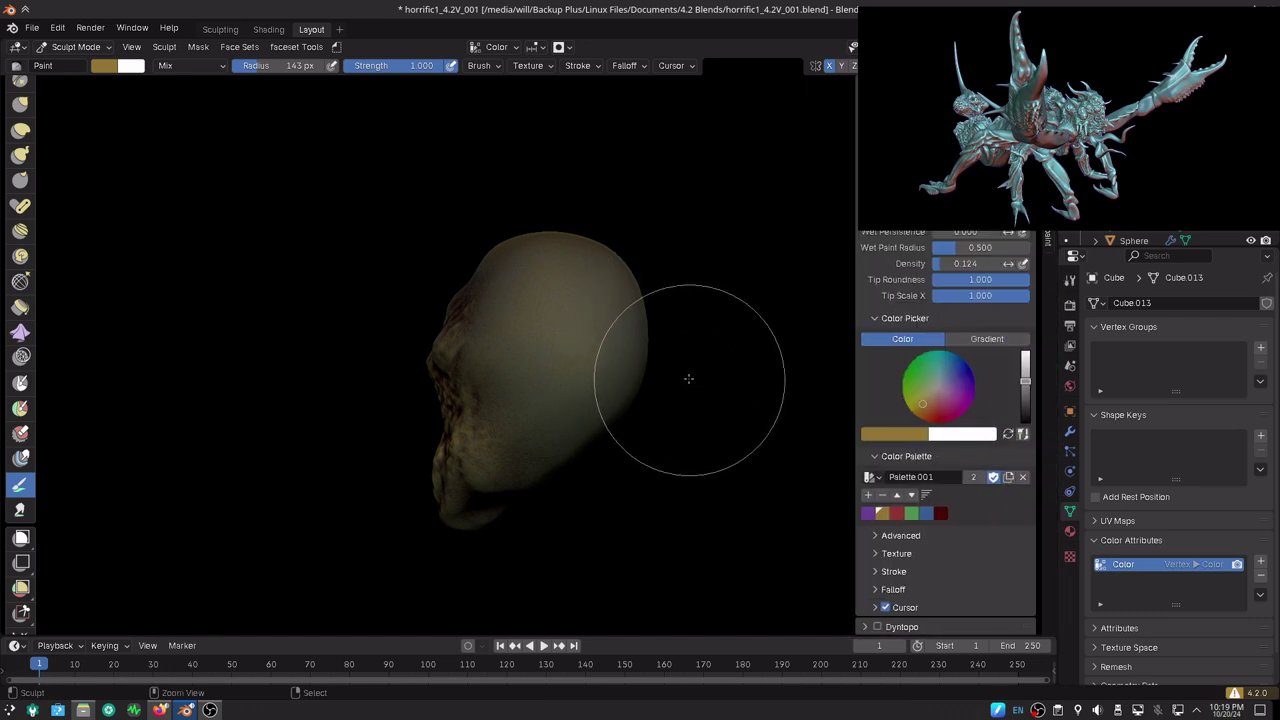
key("ctrl+alt+space")
key("n")
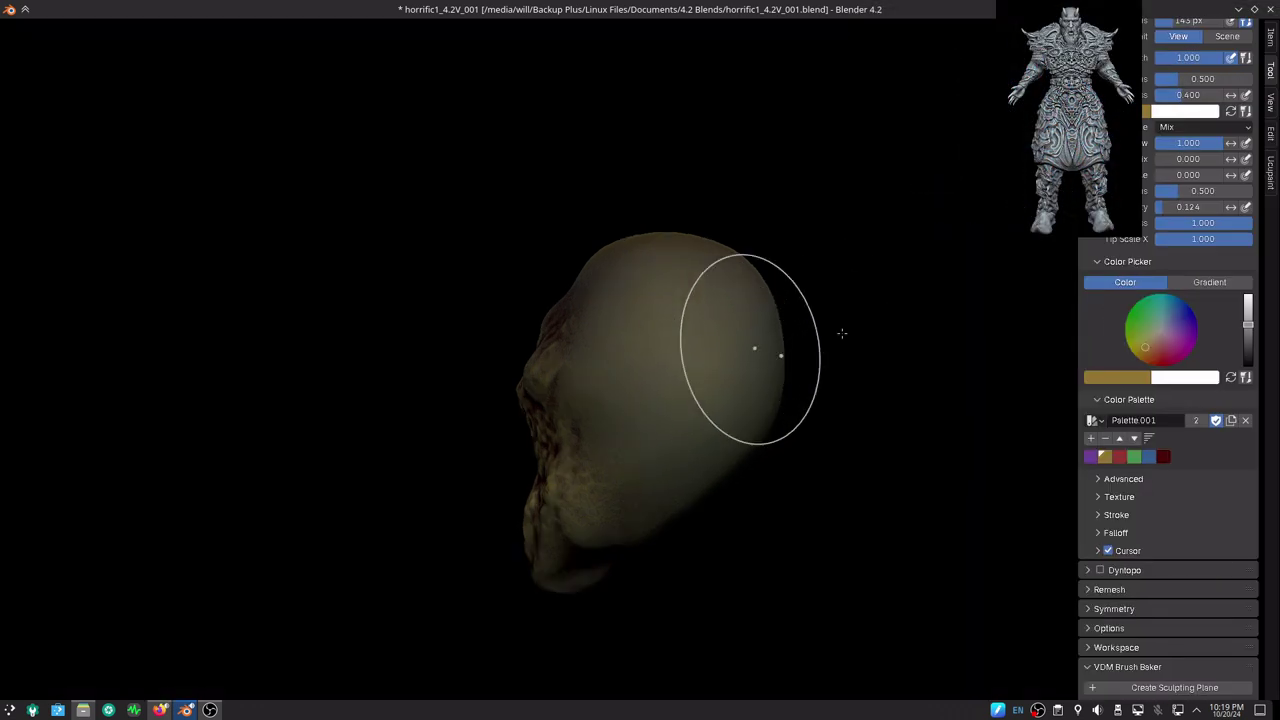
- Paint purple, blue and red blotches over the small inner face, then target the lower jaw piece
left_click(1092, 458)
middle_click_drag(1014, 511, 829, 386)
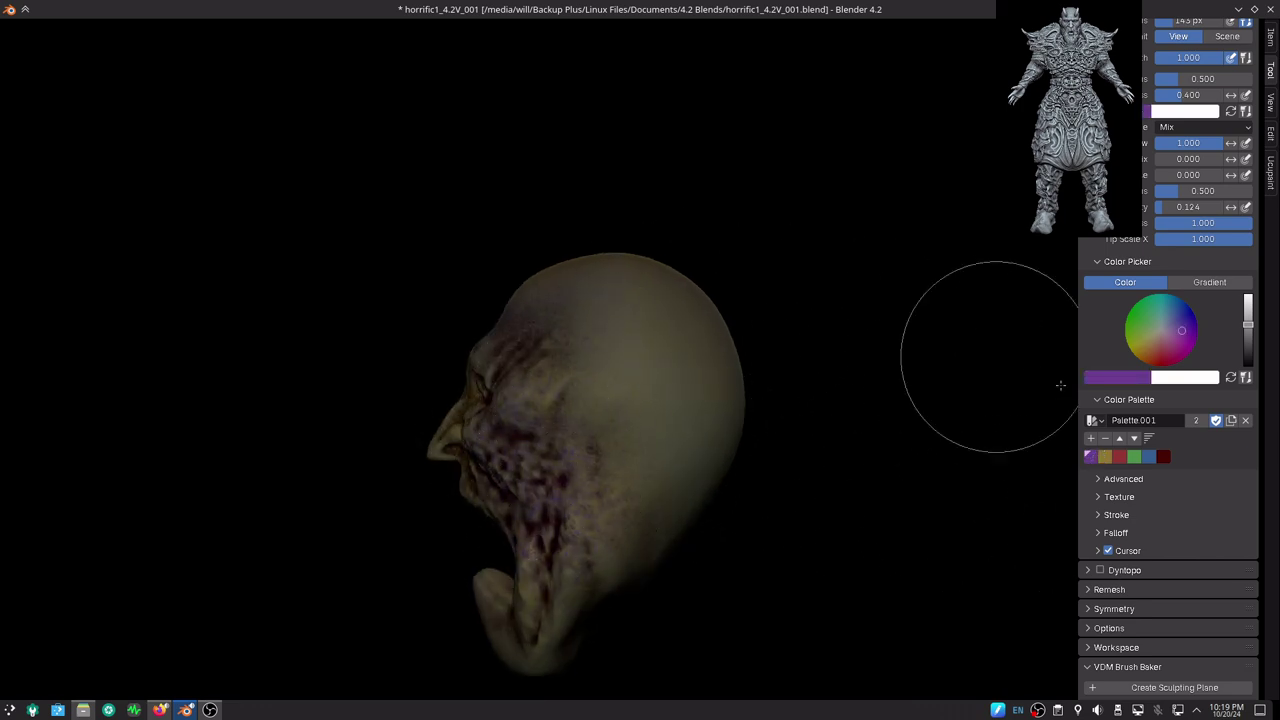
left_click(1148, 456)
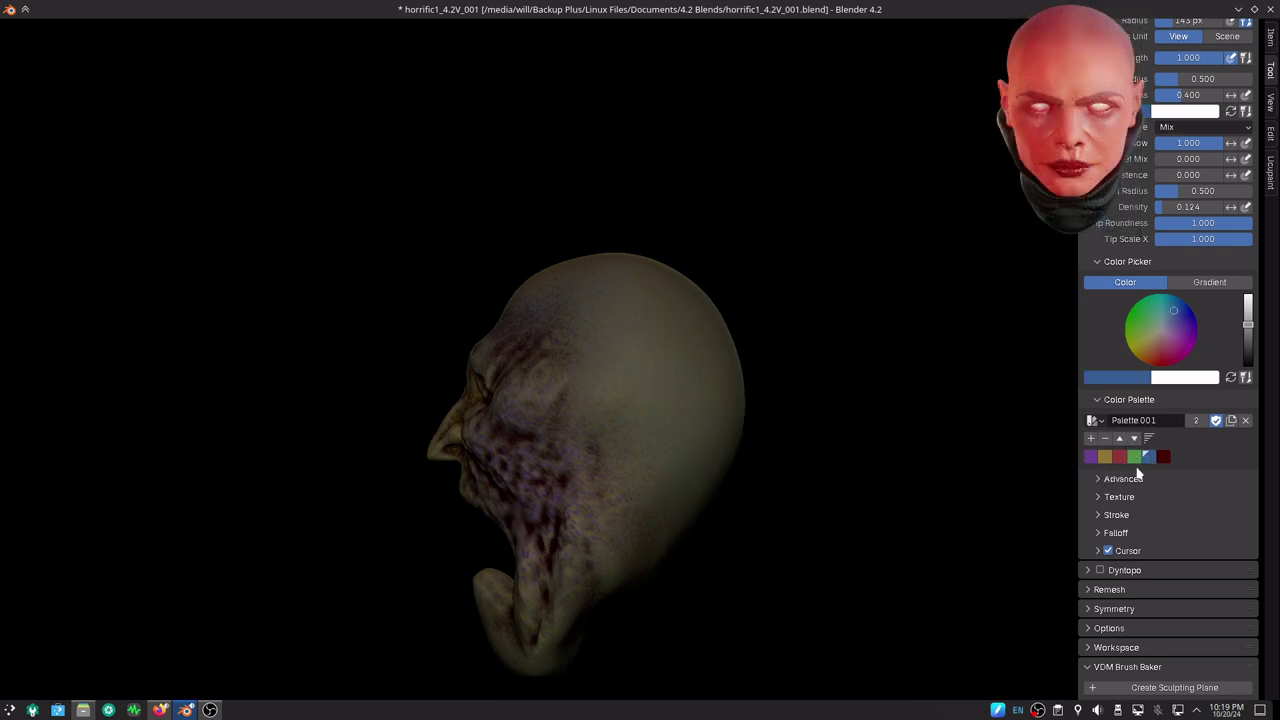
middle_click_drag(900, 520, 863, 466)
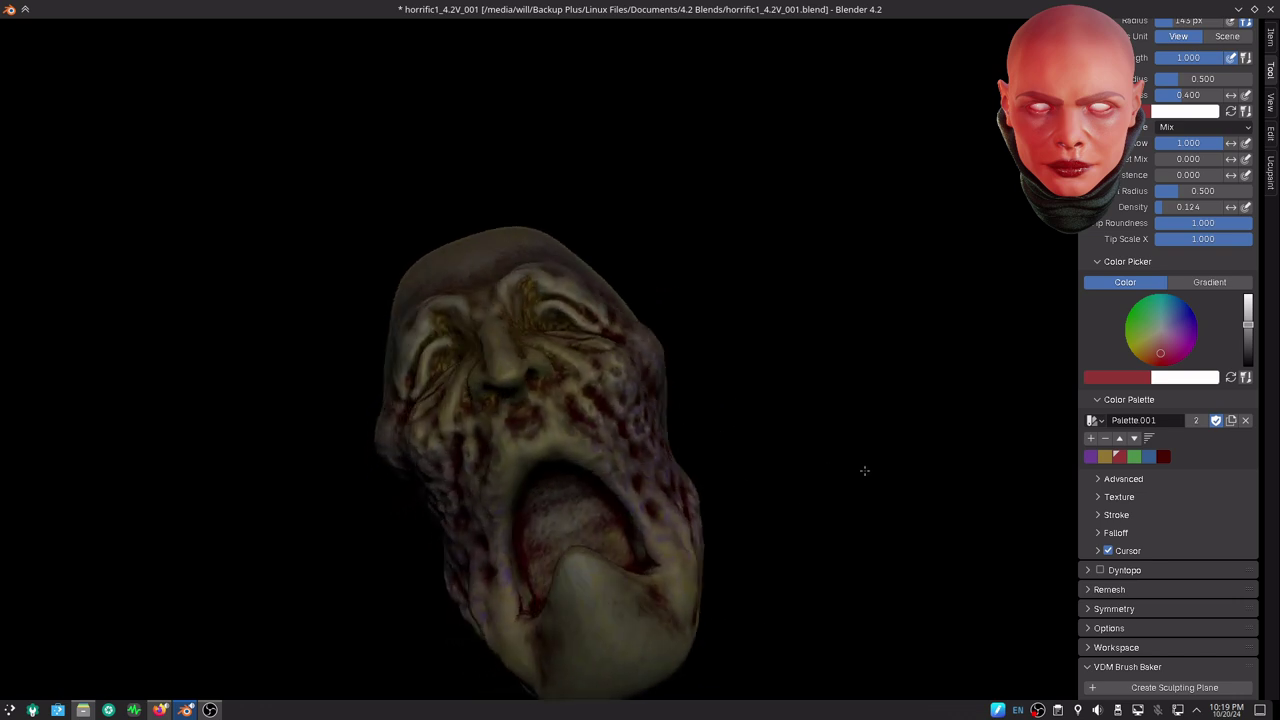
left_click_drag(558, 603, 552, 545)
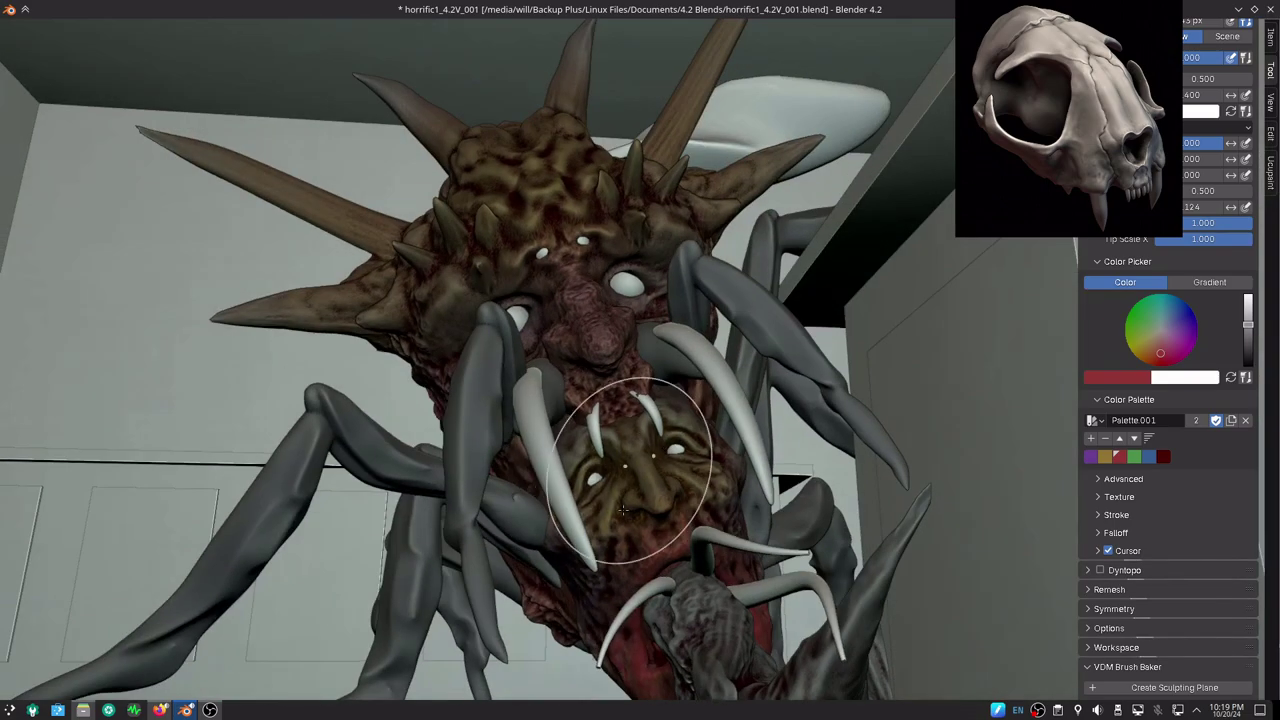
mouse_move(666, 457)
middle_mouse_down()
mouse_move(663, 548)
mouse_move(620, 463)
mouse_move(560, 520)
middle_mouse_up()
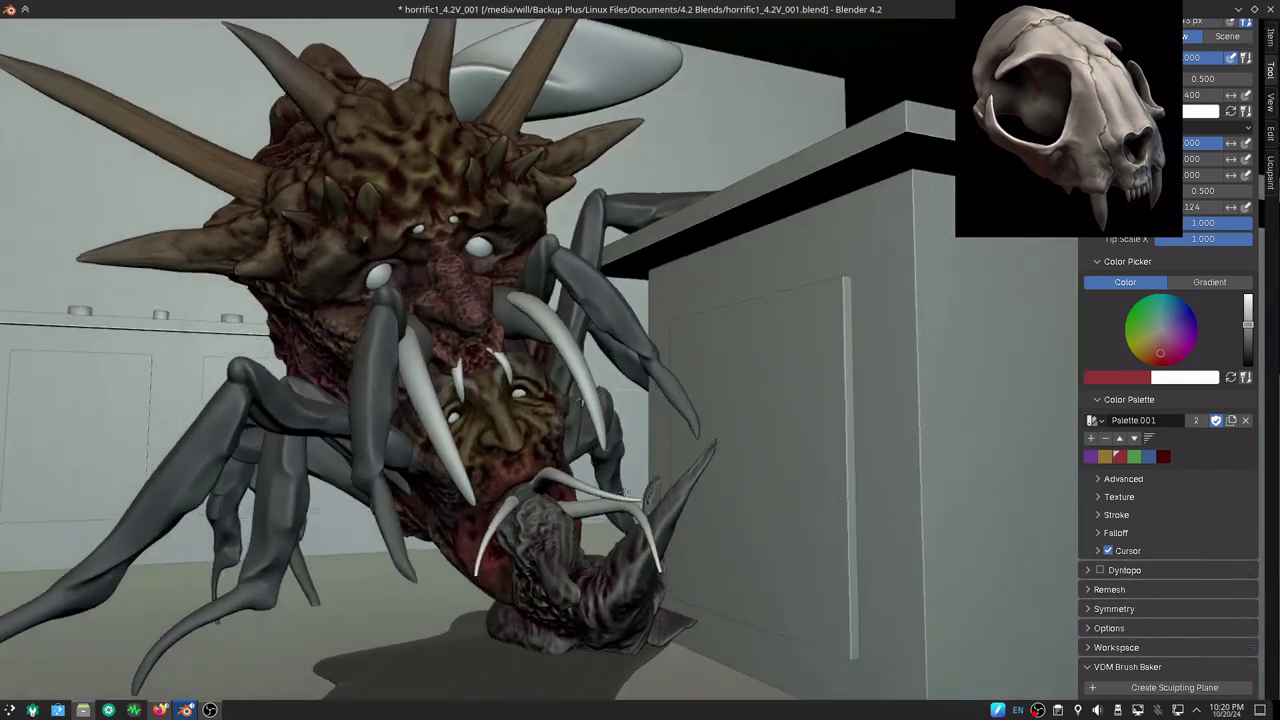
key("alt+q")
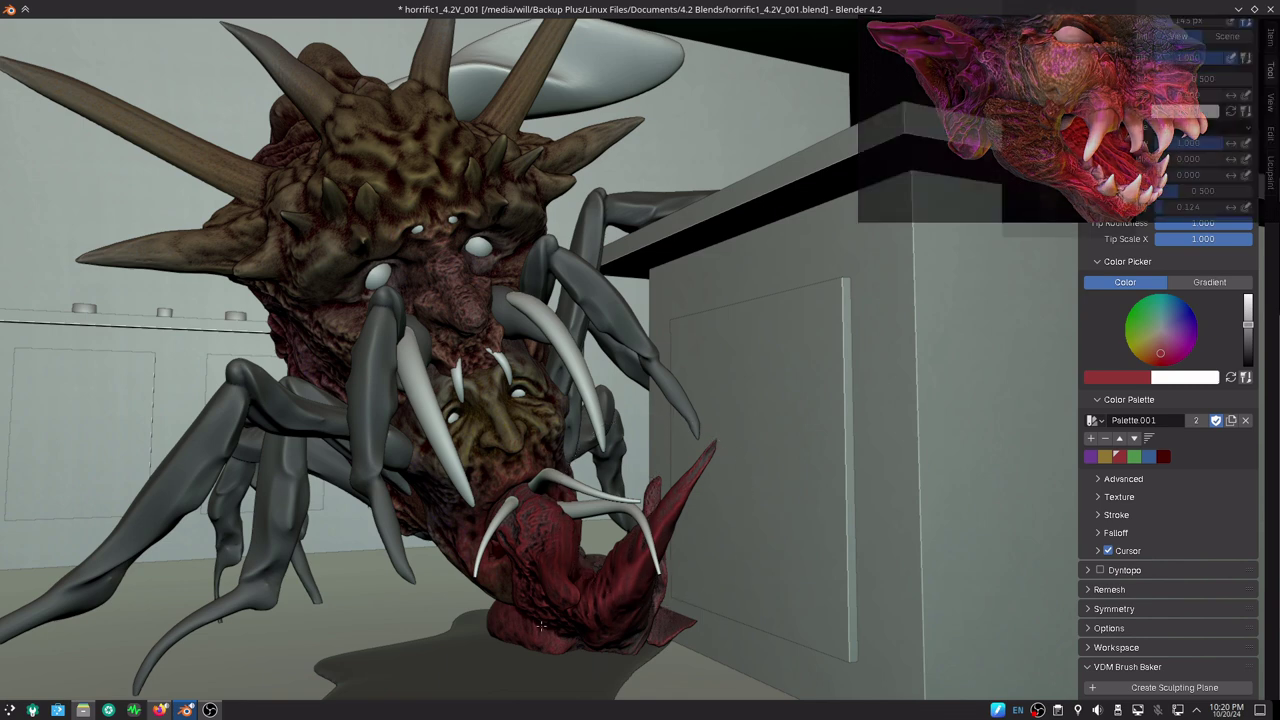
- Make the creature's main body the paint target, viewing it from above the head and tusks
mouse_move(583, 413)
middle_mouse_down()
mouse_move(689, 495)
mouse_move(938, 509)
mouse_move(808, 537)
mouse_move(714, 537)
mouse_move(769, 550)
mouse_move(690, 548)
middle_mouse_up()
scroll(938, 509, "up", 5)
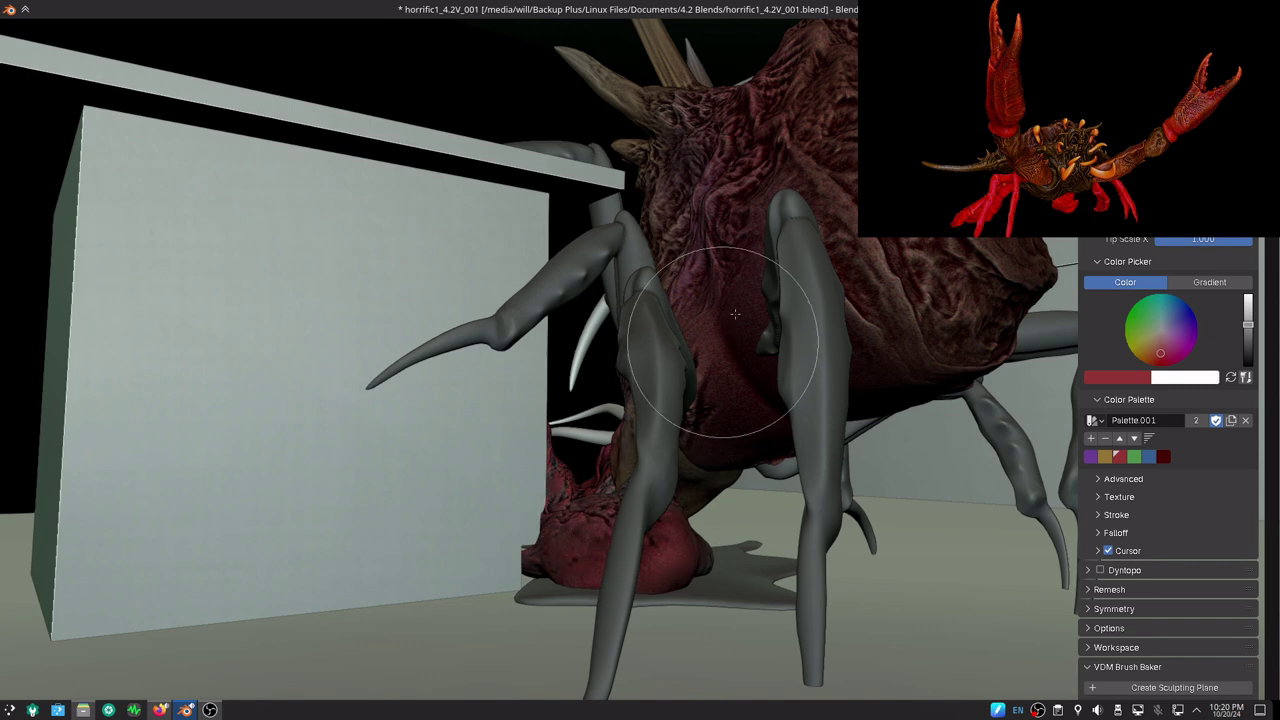
key("ctrl+z")
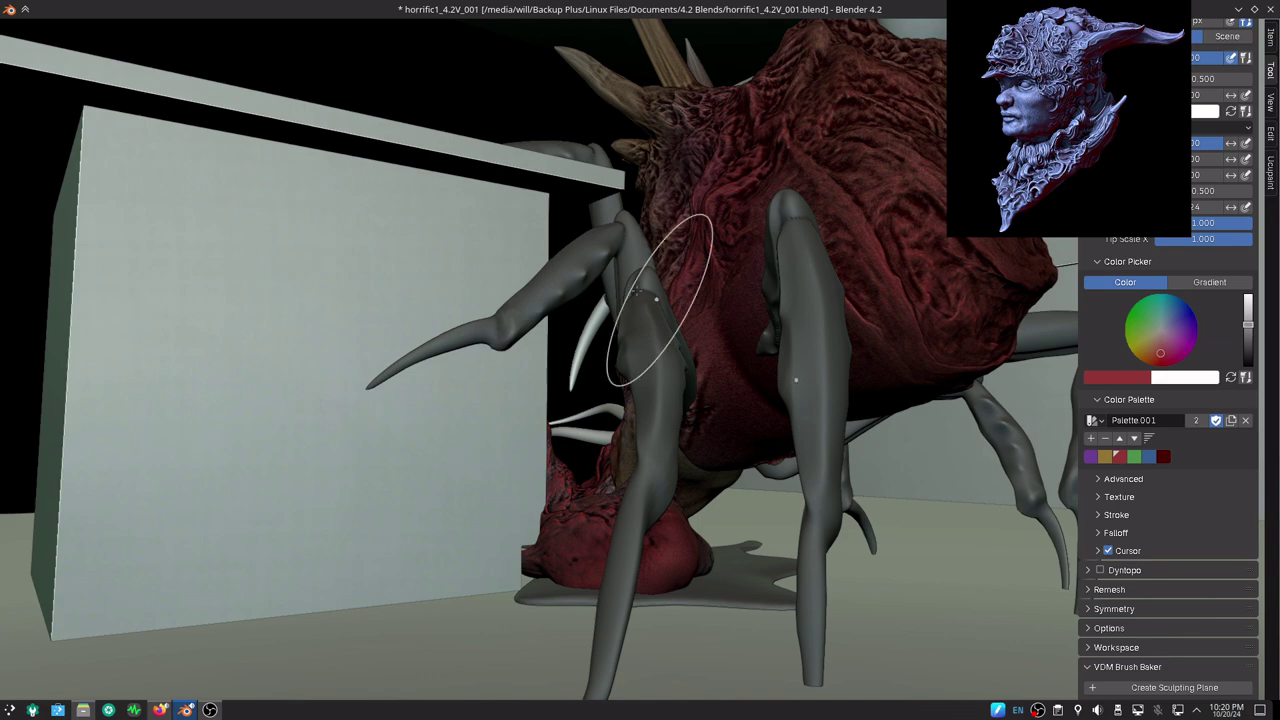
middle_click_drag(635, 289, 575, 222)
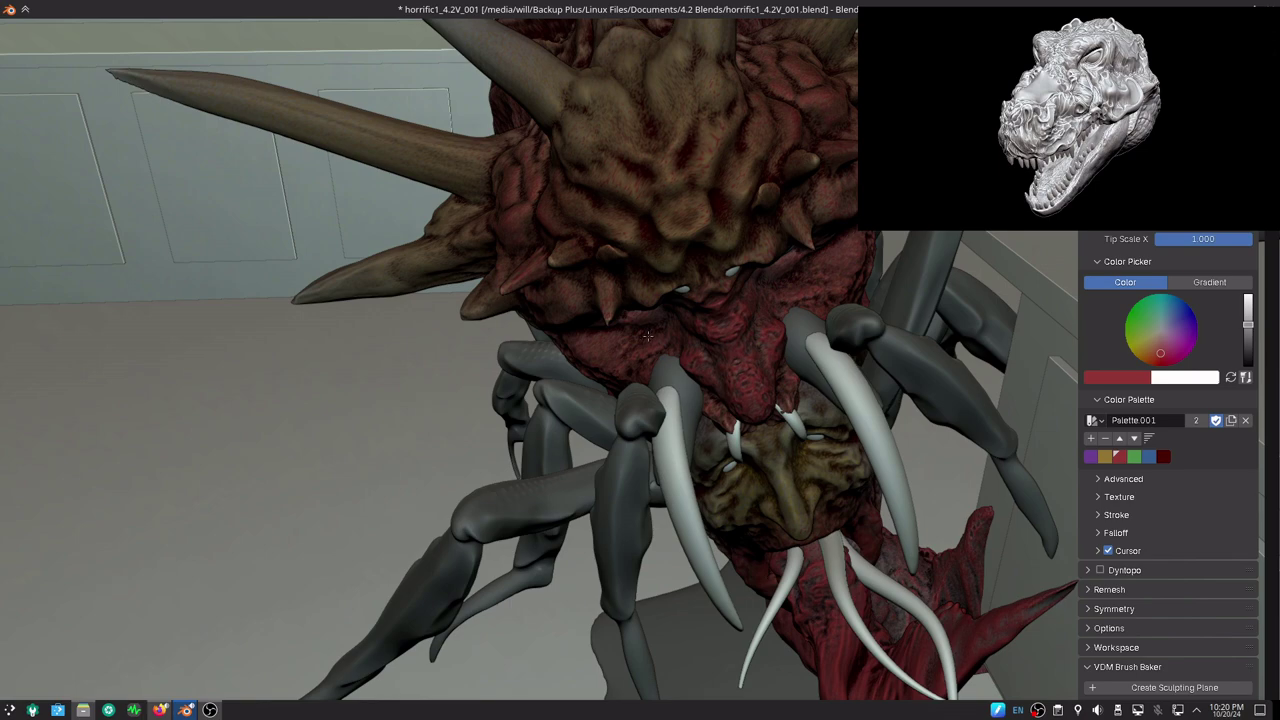
scroll(609, 294, "down", 5)
- Inspect the dark red body from side, frontal and low angles around the head and legs
mouse_move(609, 294)
middle_mouse_down()
mouse_move(690, 378)
mouse_move(643, 343)
middle_mouse_up()
middle_click_drag(571, 371, 633, 389)
scroll(633, 389, "up", 4)
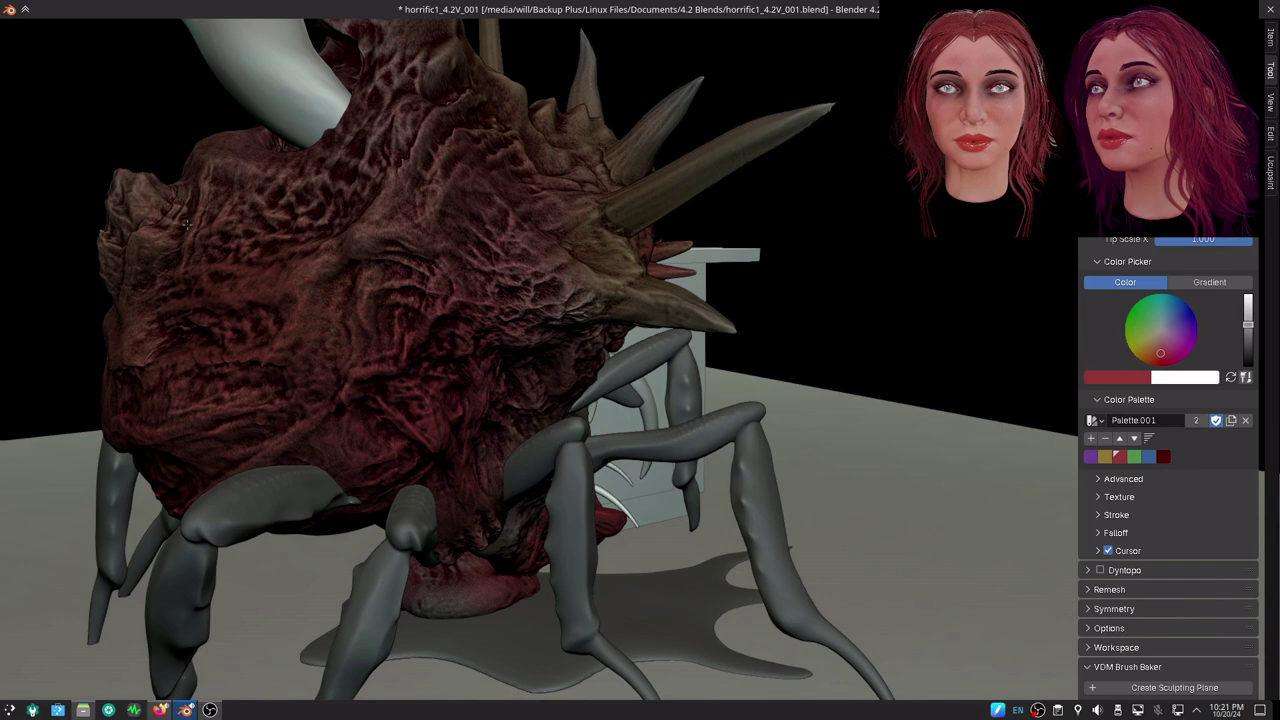
middle_click_drag(177, 329, 597, 333)
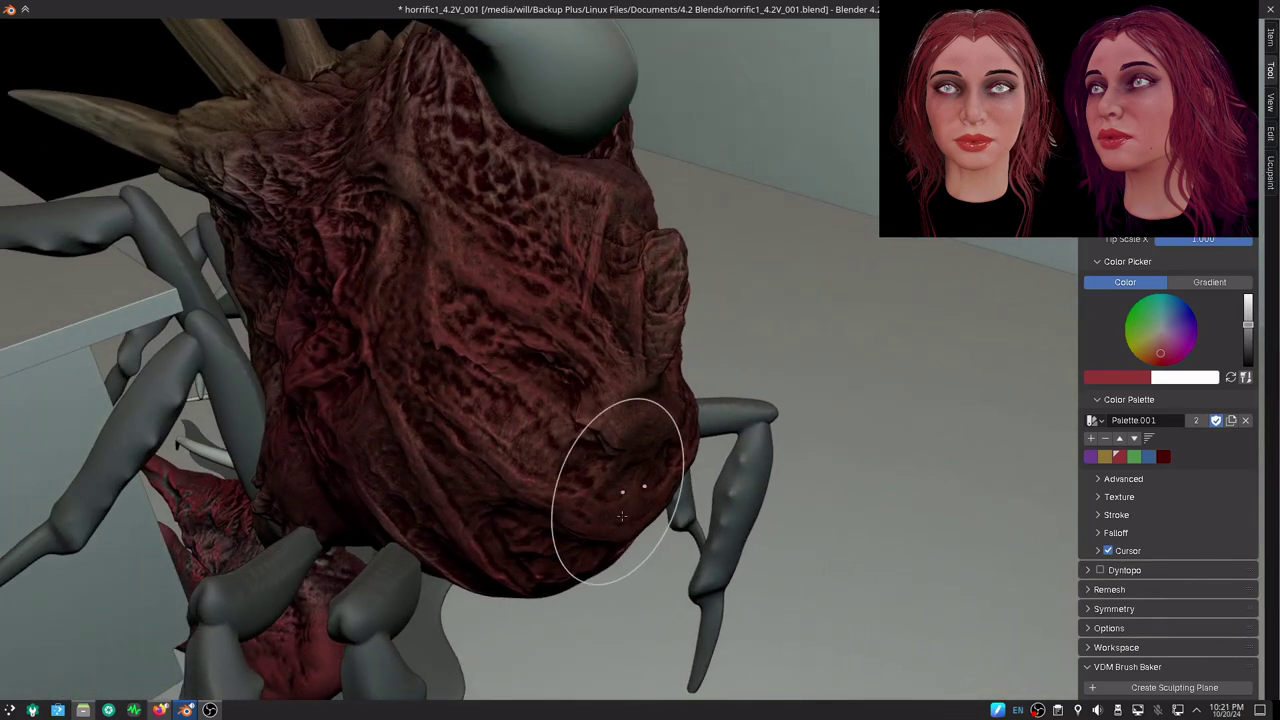
scroll(521, 566, "down", 2)
mouse_move(521, 566)
middle_mouse_down()
mouse_move(730, 425)
mouse_move(725, 450)
mouse_move(686, 457)
mouse_move(640, 395)
mouse_move(713, 366)
middle_mouse_up()
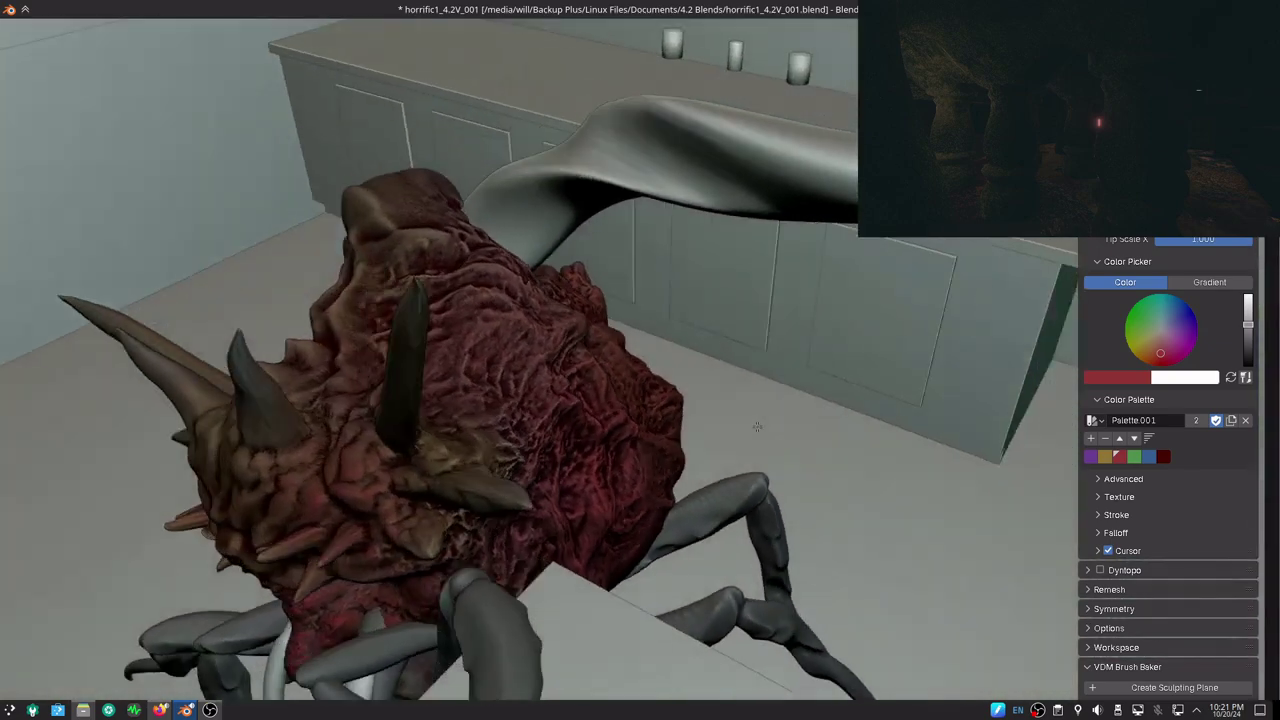
scroll(713, 366, "down", 5)
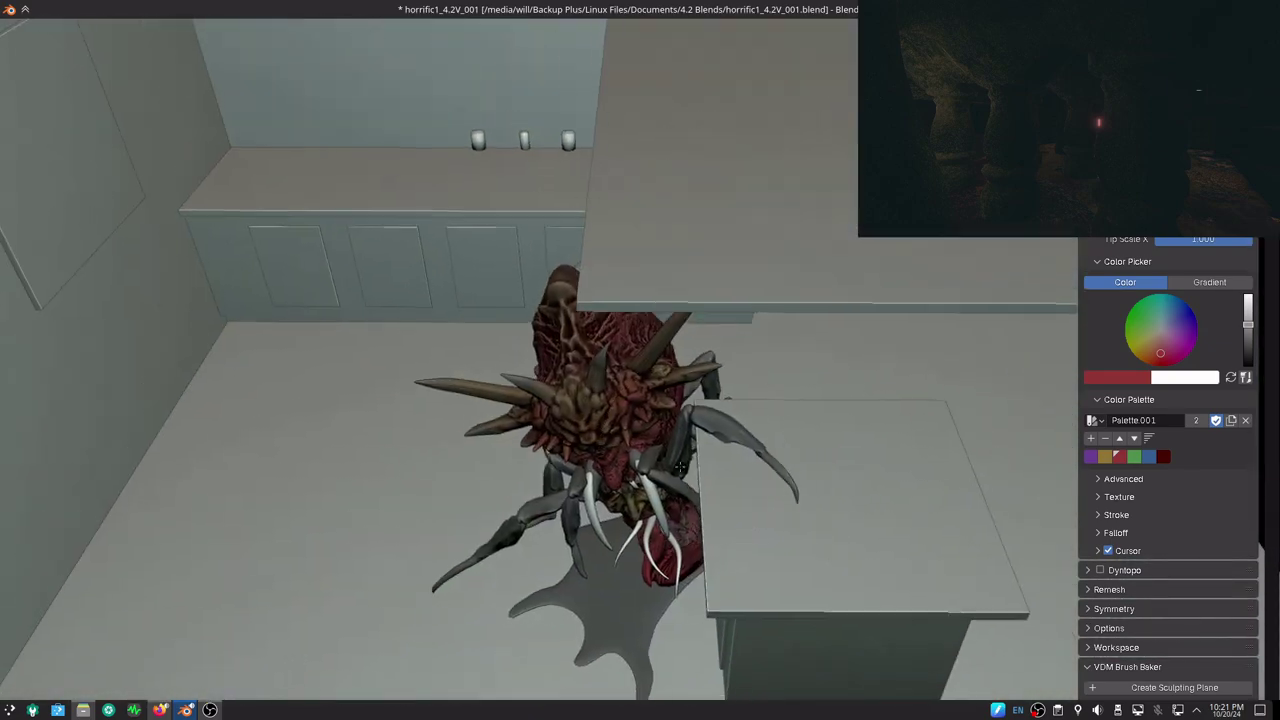
middle_click_drag(713, 366, 730, 430)
scroll(731, 431, "up", 4)
scroll(730, 430, "up", 2)
scroll(700, 415, "up", 3)
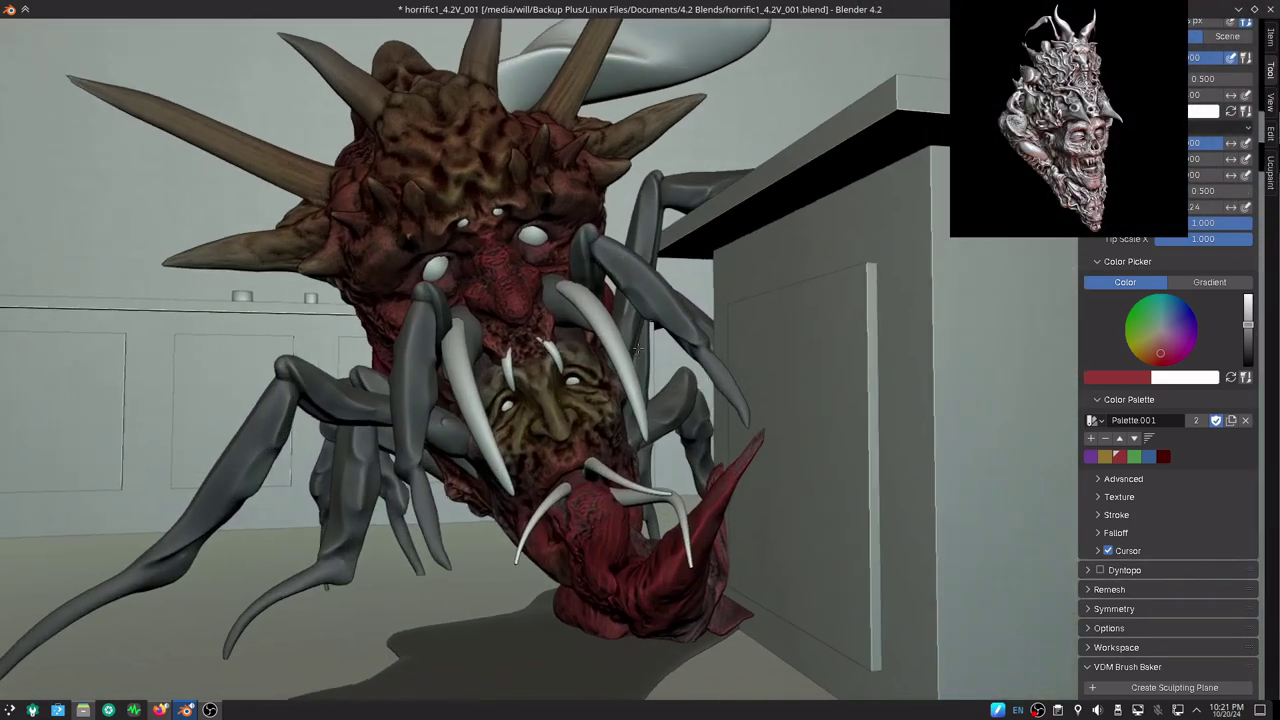
- Save the sculpt, overwriting the existing file
key("ctrl+s")
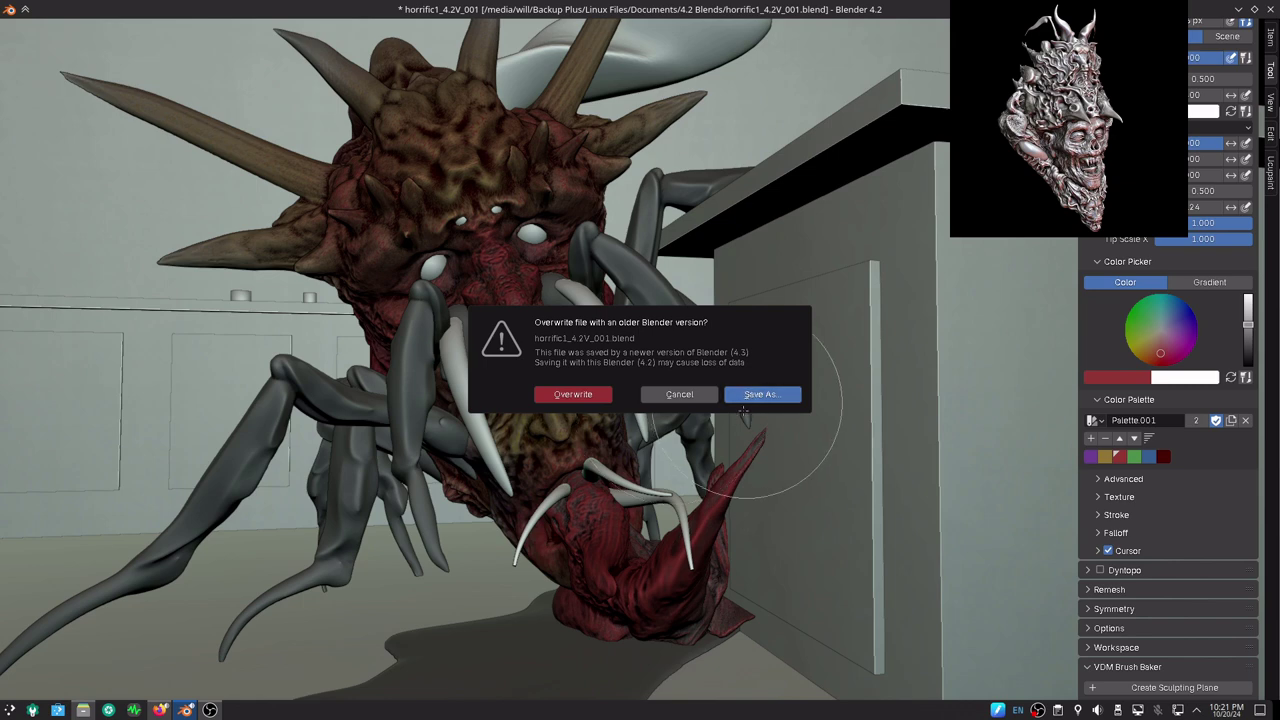
left_click(585, 394)
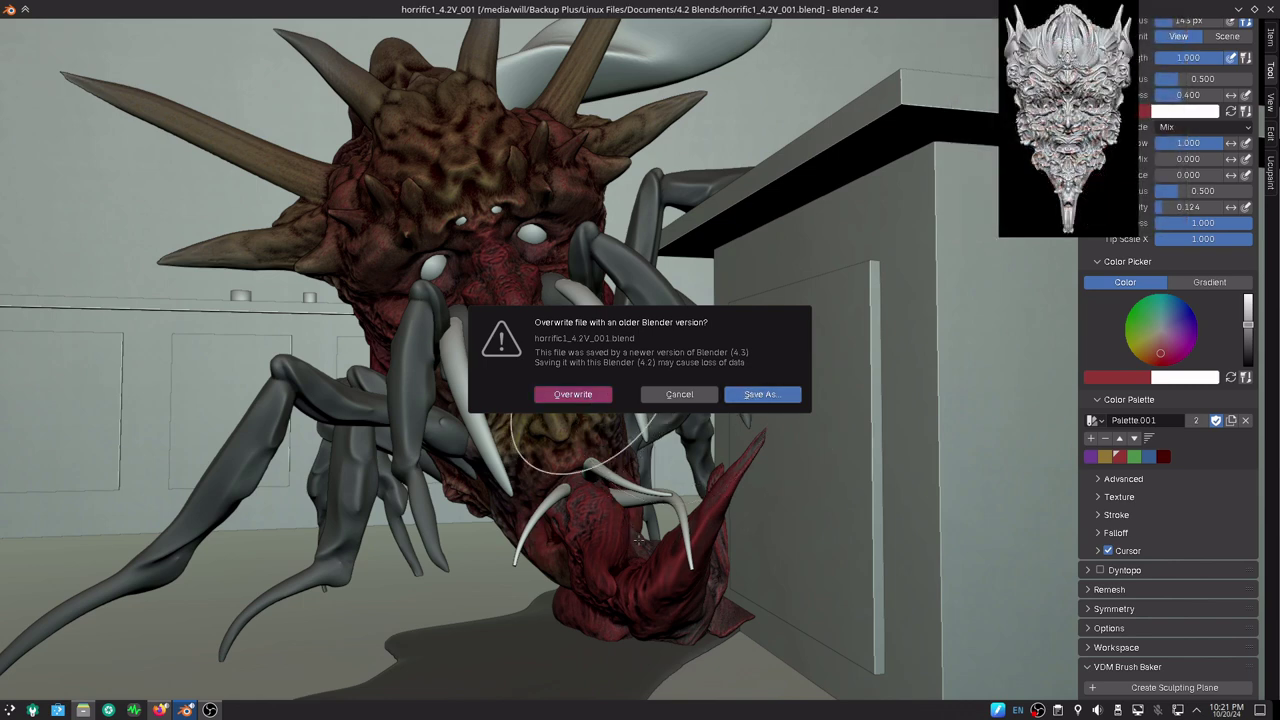
mouse_move(634, 516)
middle_mouse_down()
mouse_move(767, 511)
mouse_move(704, 516)
mouse_move(557, 271)
middle_mouse_up()
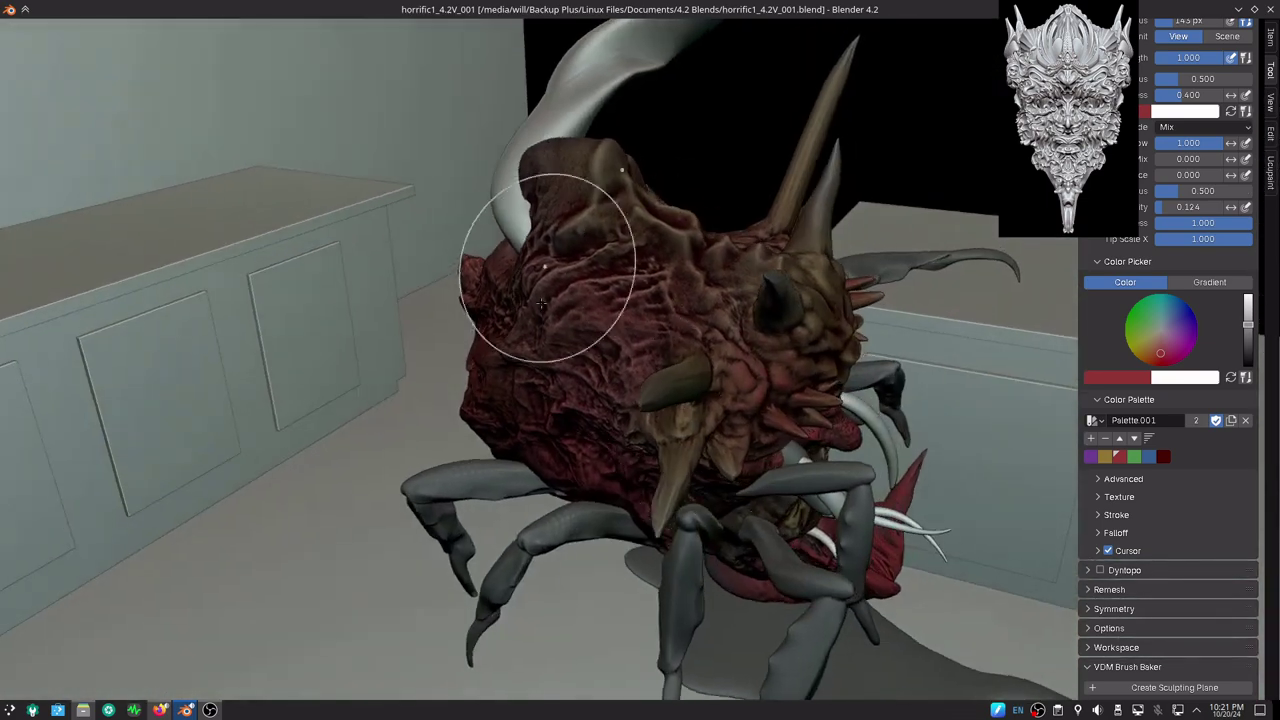
- Pull the surface at the back of the head with the Grab brush
key("g")
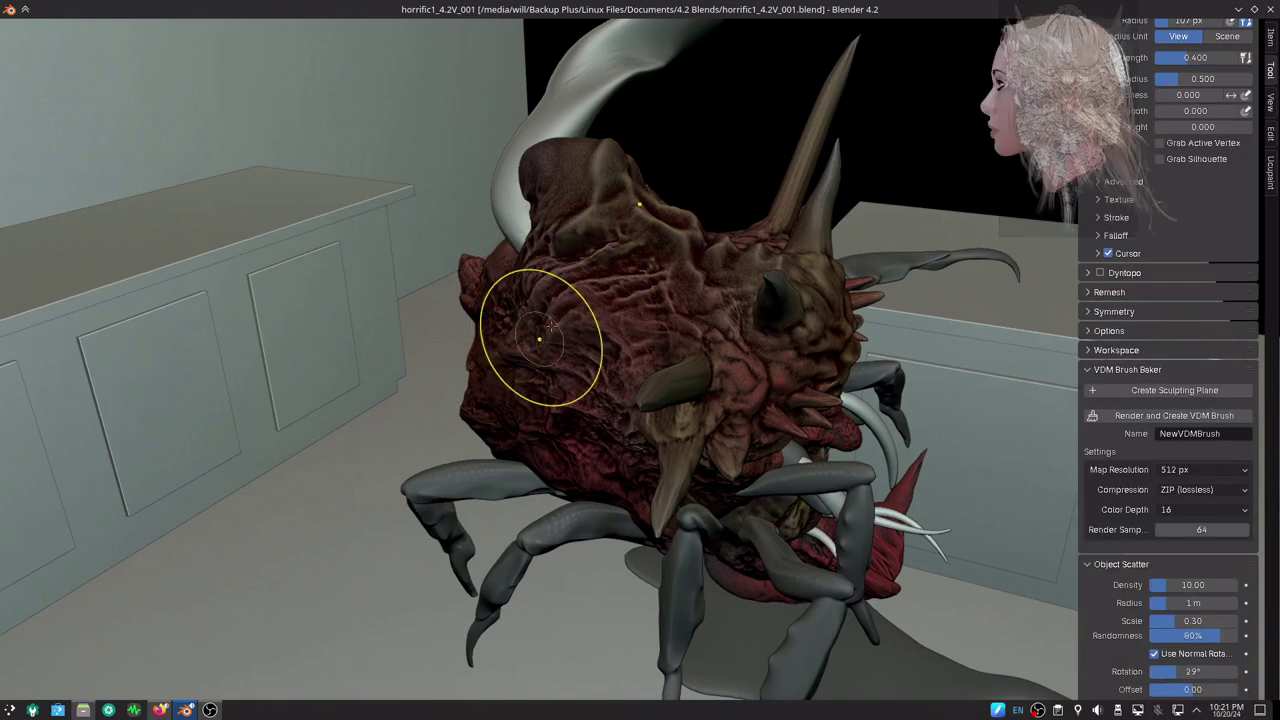
left_click_drag(543, 337, 614, 271)
middle_click_drag(614, 271, 555, 328)
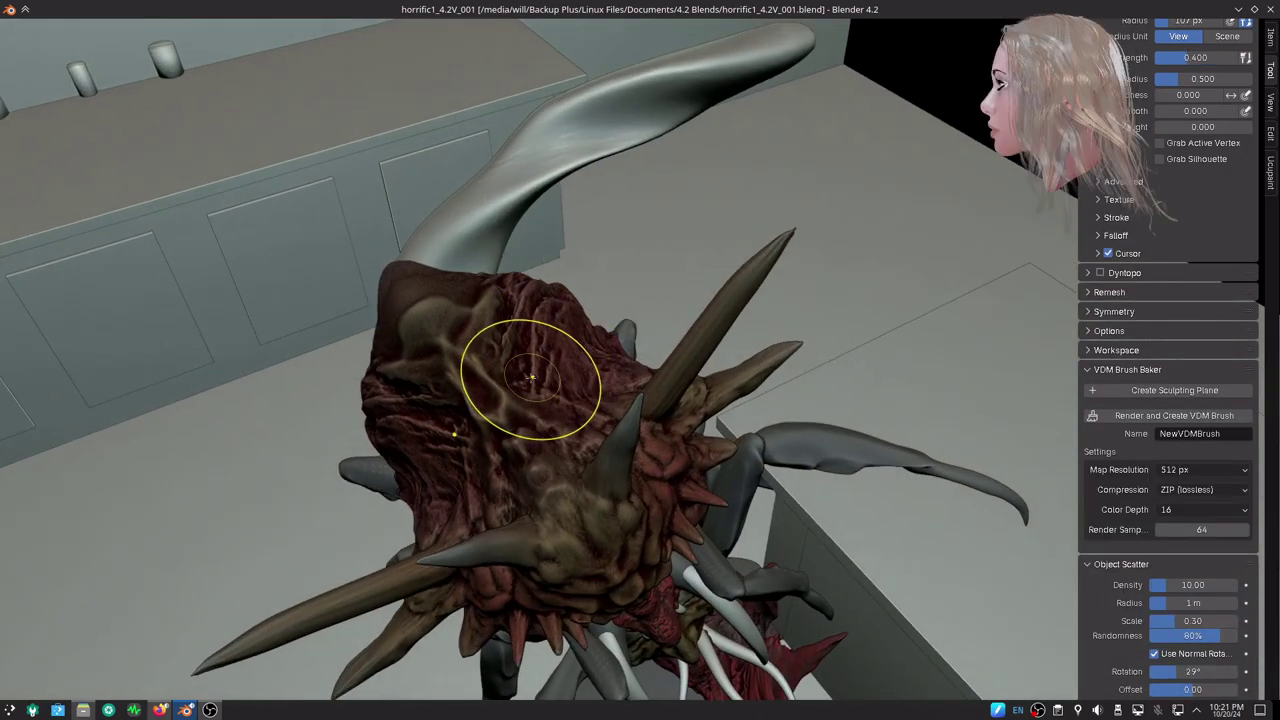
middle_click_drag(543, 457, 610, 372)
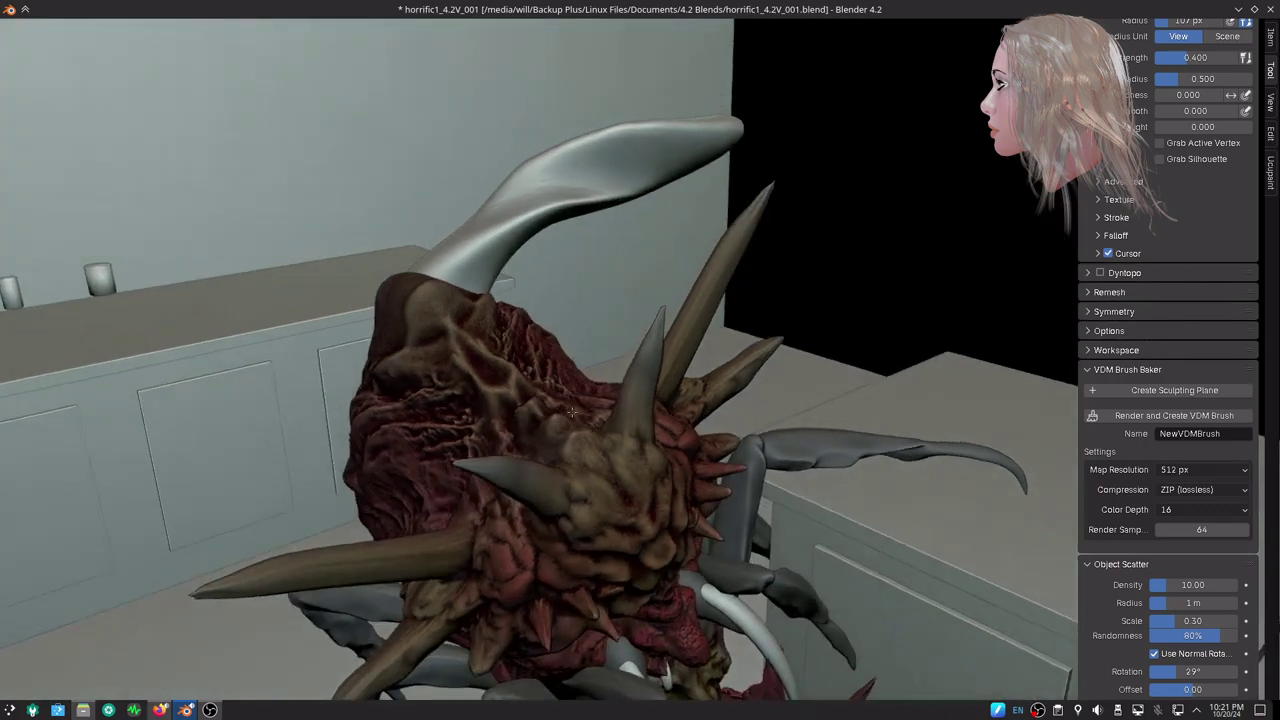
- Review the auto-masking options and make the grey leg the active sculpt object
key("ctrl+alt+space")
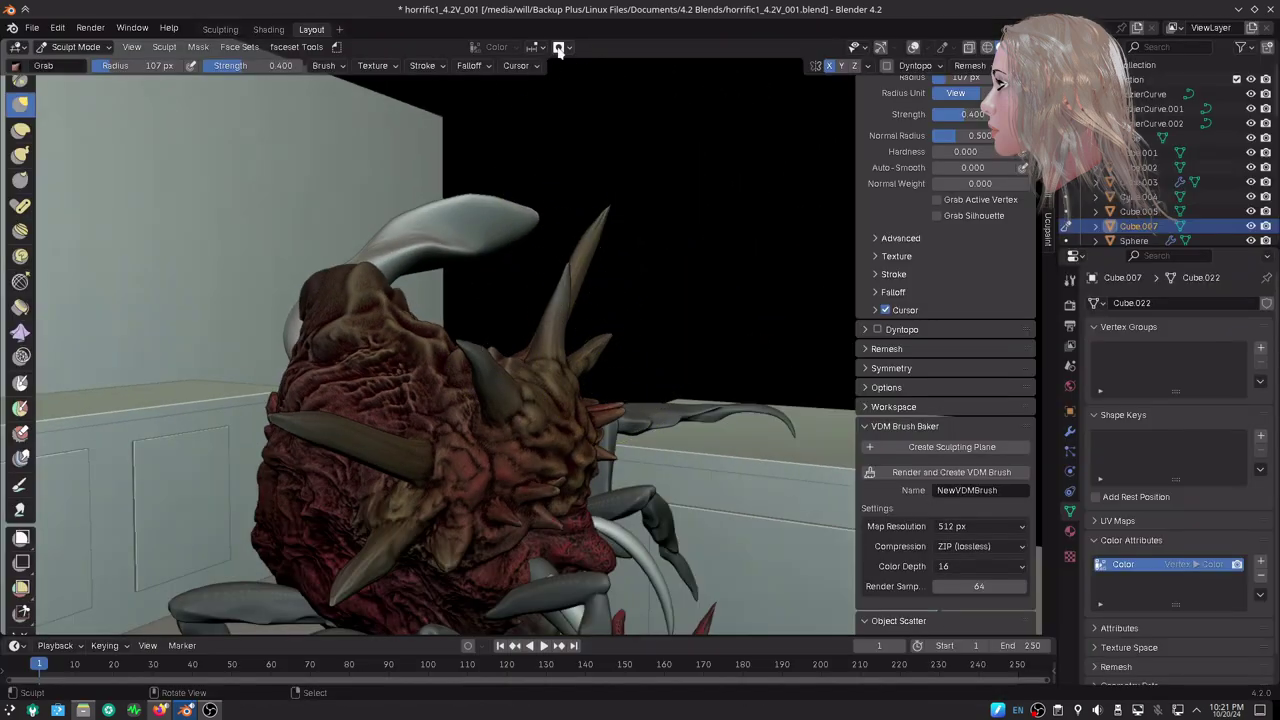
left_click(558, 47)
mouse_move(557, 371)
middle_mouse_down()
mouse_move(749, 340)
mouse_move(779, 352)
mouse_move(754, 302)
mouse_move(737, 371)
middle_mouse_up()
key("ctrl+alt+space")
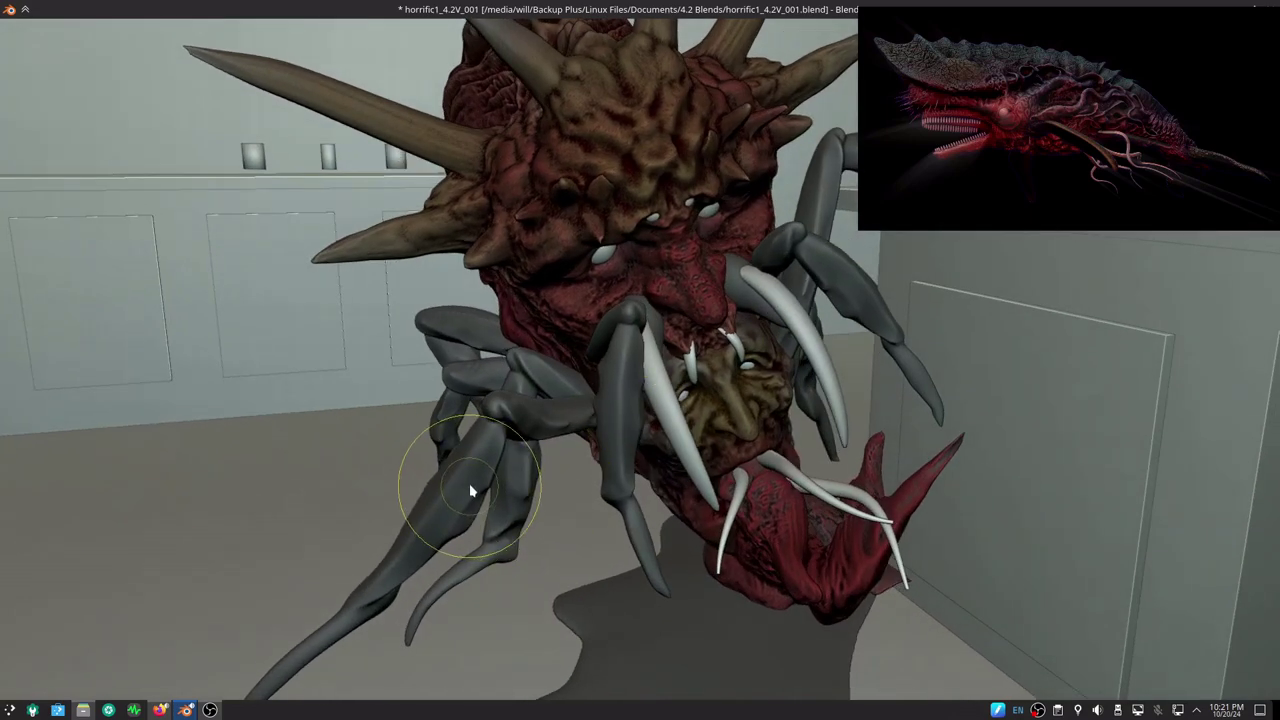
key("alt+q")
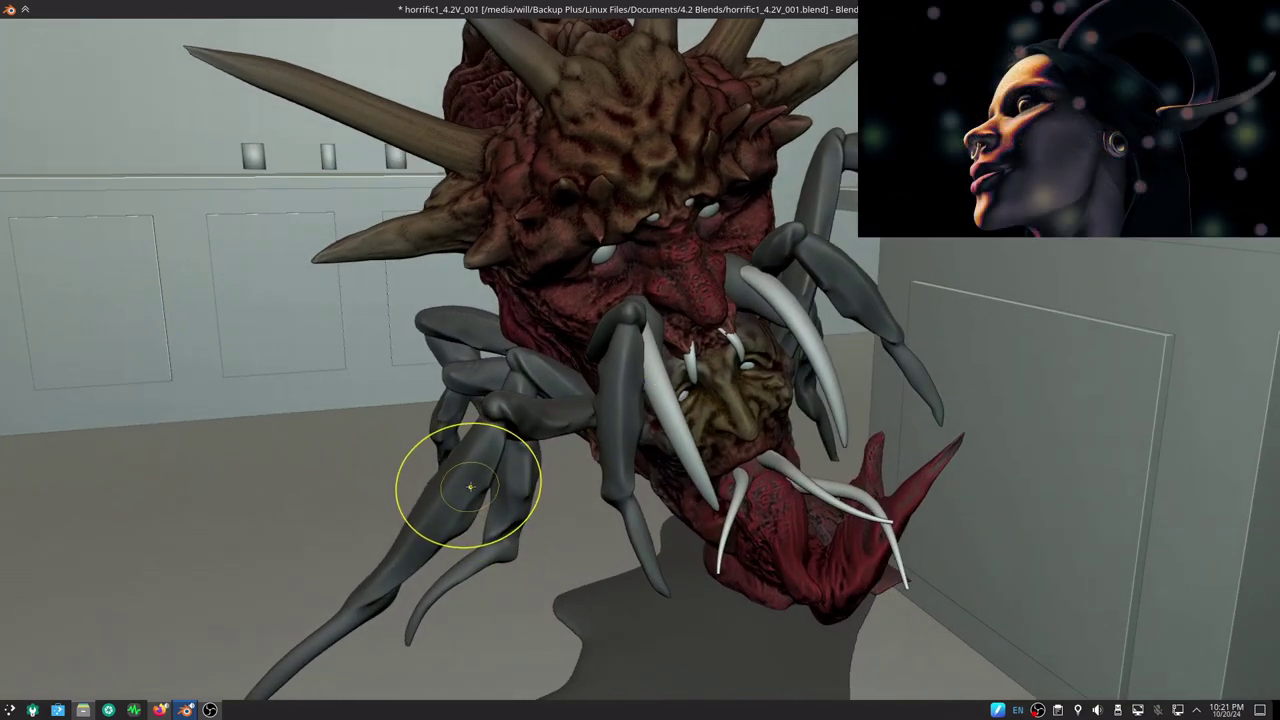
- Switch to the Paint brush with its colour palette visible, viewing the creature and box
key("t")
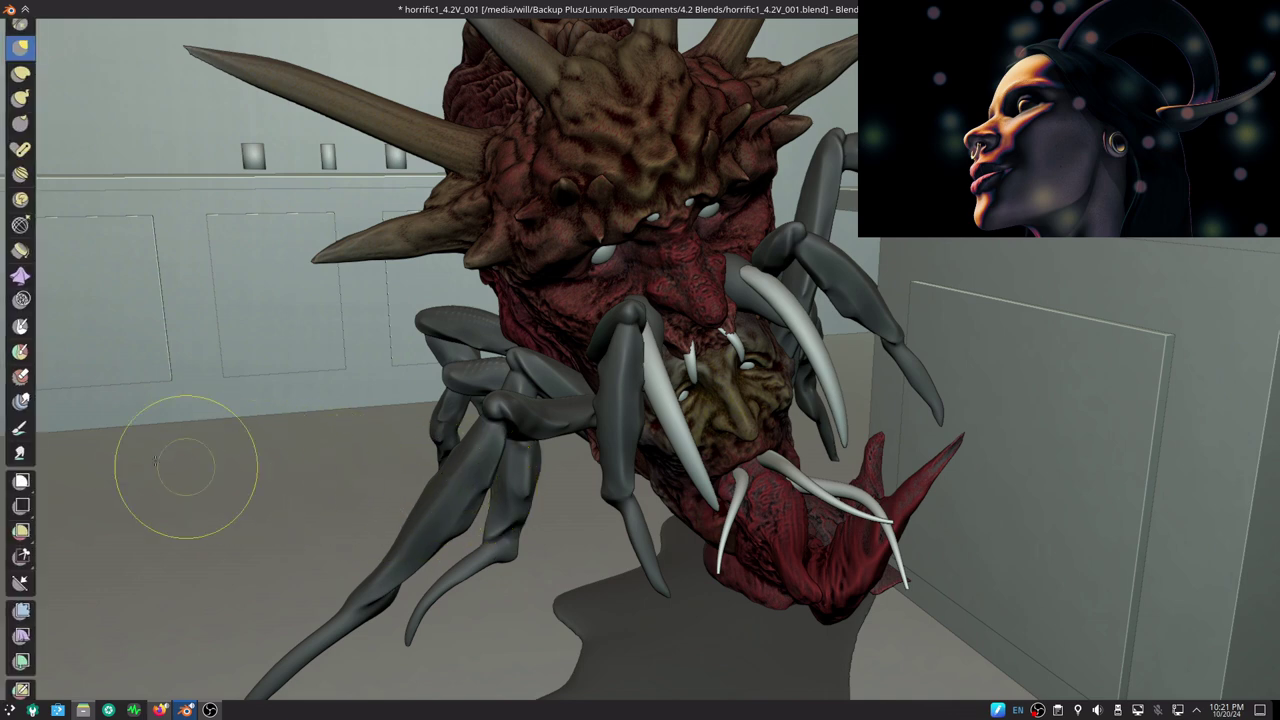
left_click(22, 432)
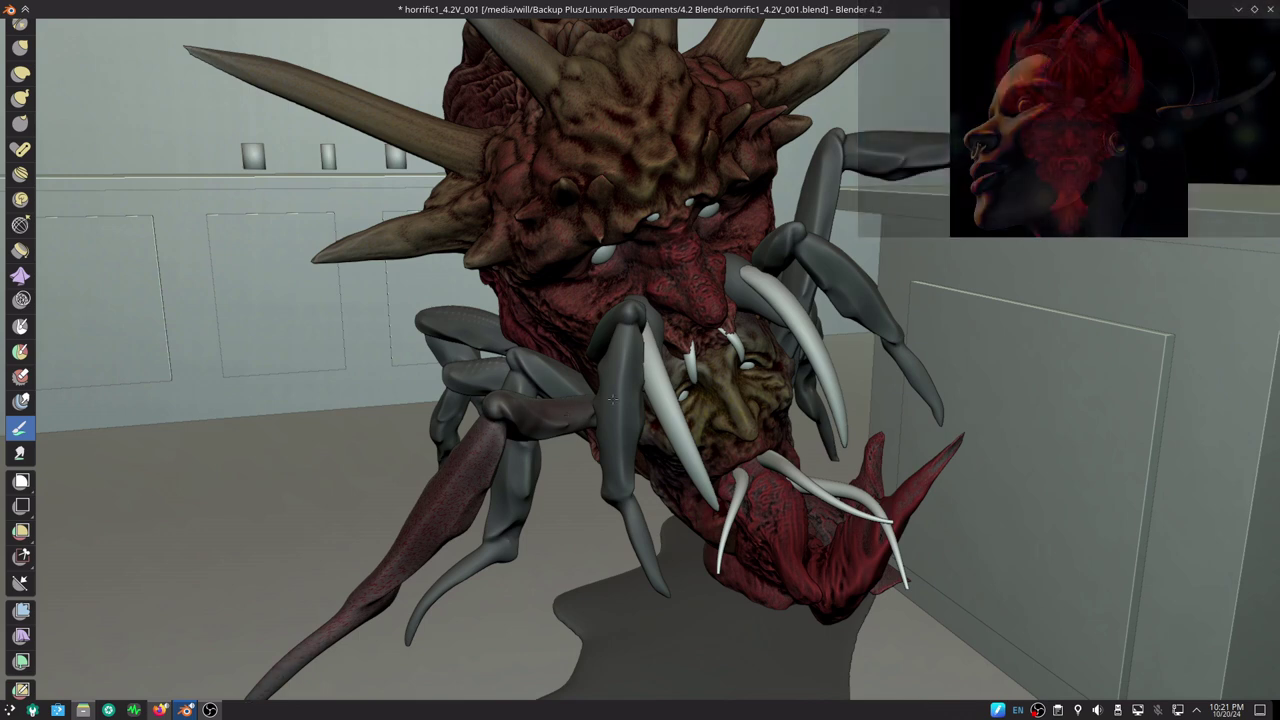
key("n")
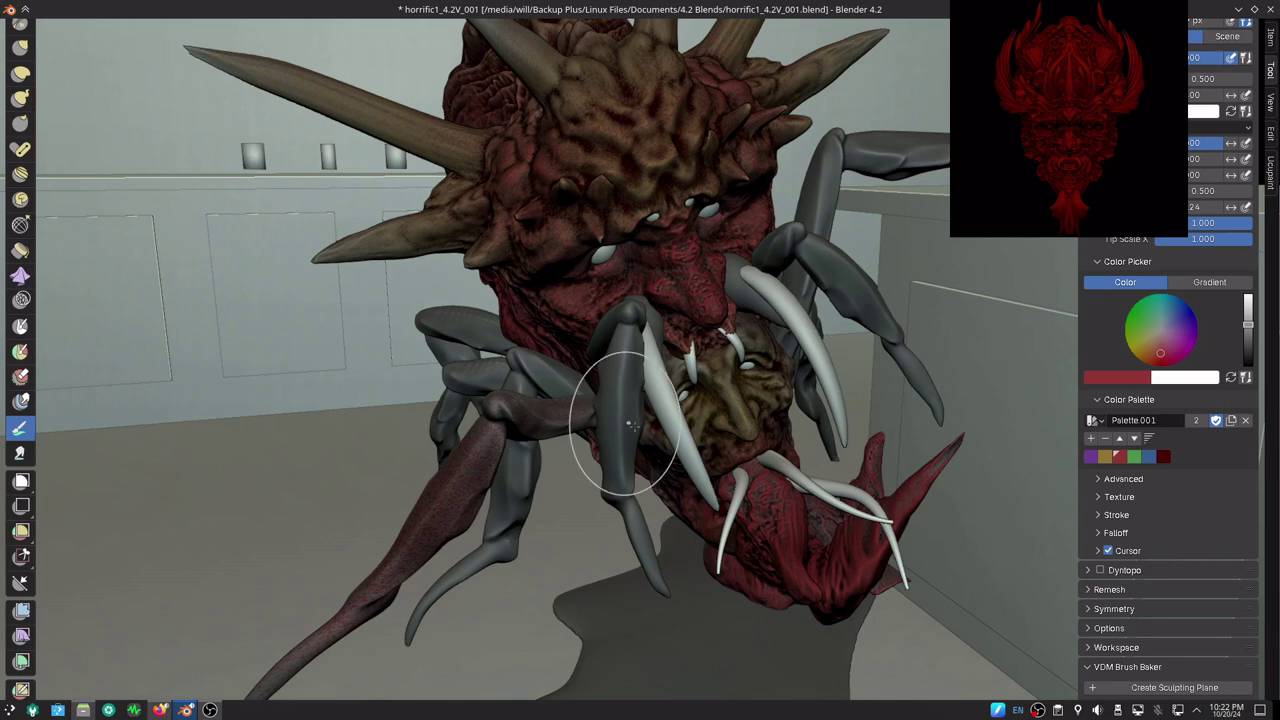
scroll(653, 421, "down", 2)
middle_click_drag(653, 421, 680, 400)
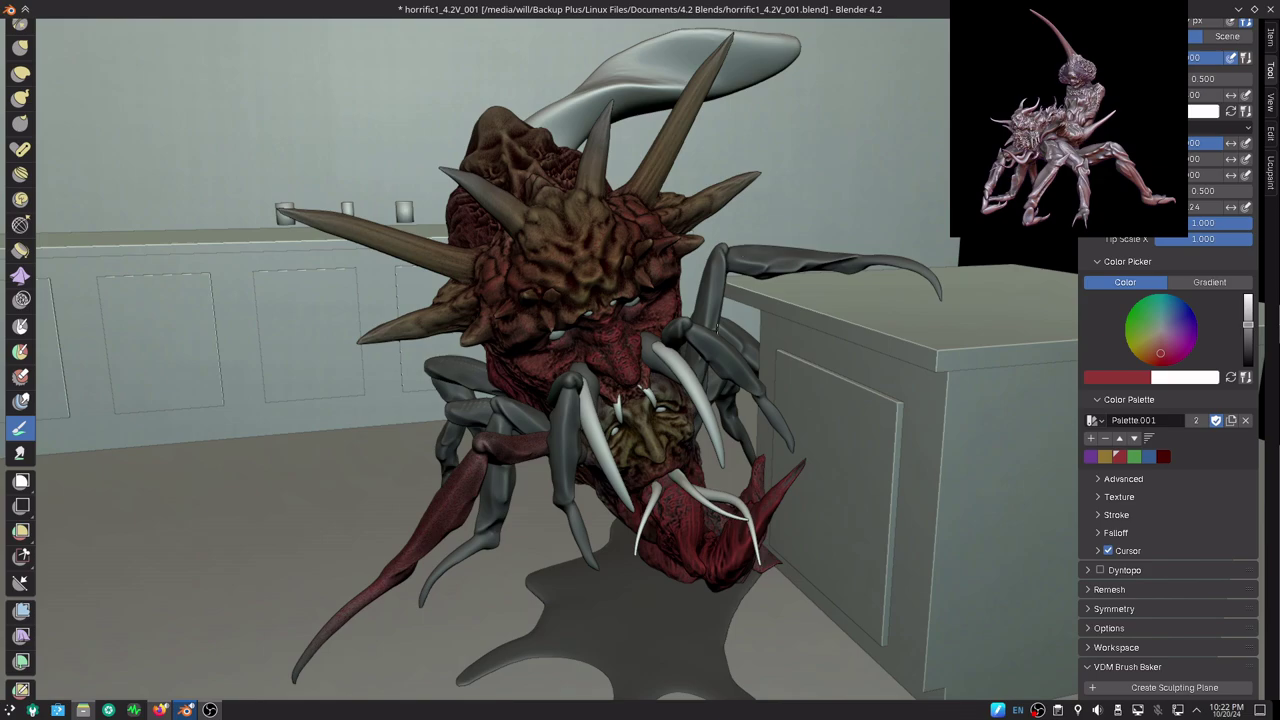
mouse_move(828, 287)
middle_mouse_down()
mouse_move(893, 288)
mouse_move(786, 287)
mouse_move(728, 310)
middle_mouse_up()
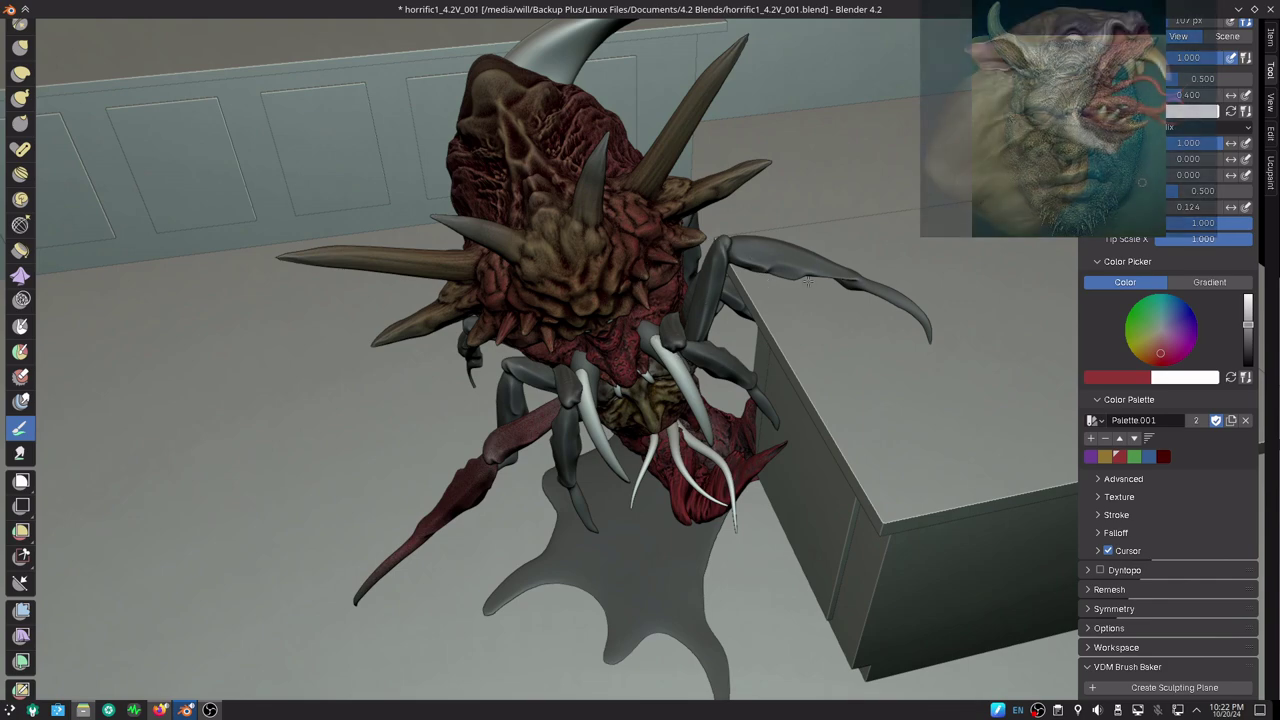
middle_click_drag(775, 260, 785, 250)
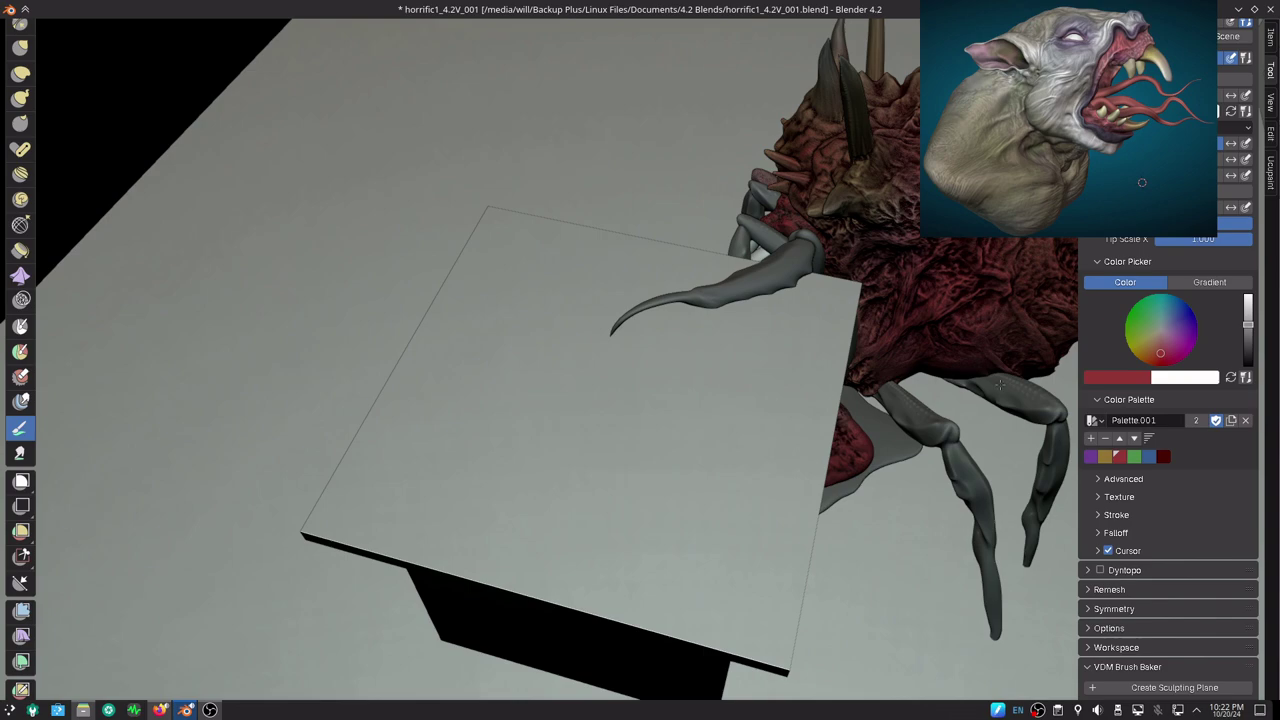
middle_click_drag(1031, 443, 859, 425)
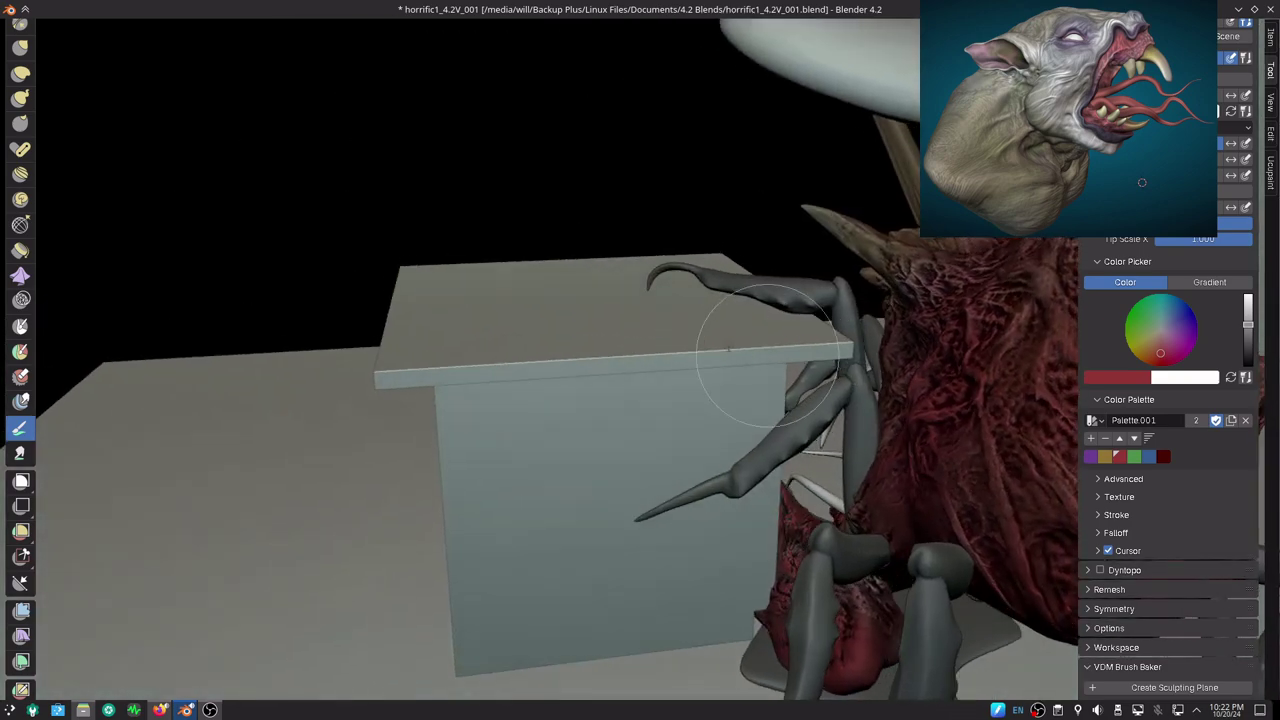
mouse_move(767, 355)
middle_mouse_down()
mouse_move(600, 380)
mouse_move(740, 335)
middle_mouse_up()
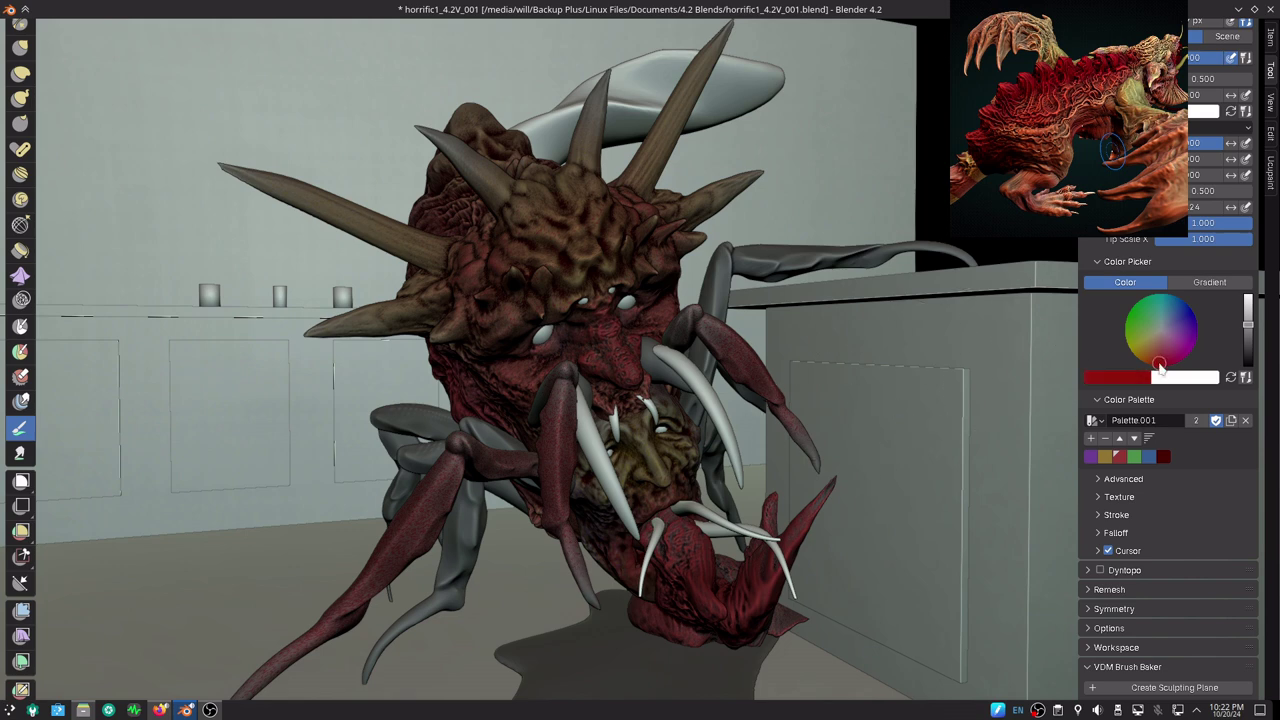
- Brighten the red paint colour and zoom in on the head and claws
left_click_drag(1240, 330, 1249, 310)
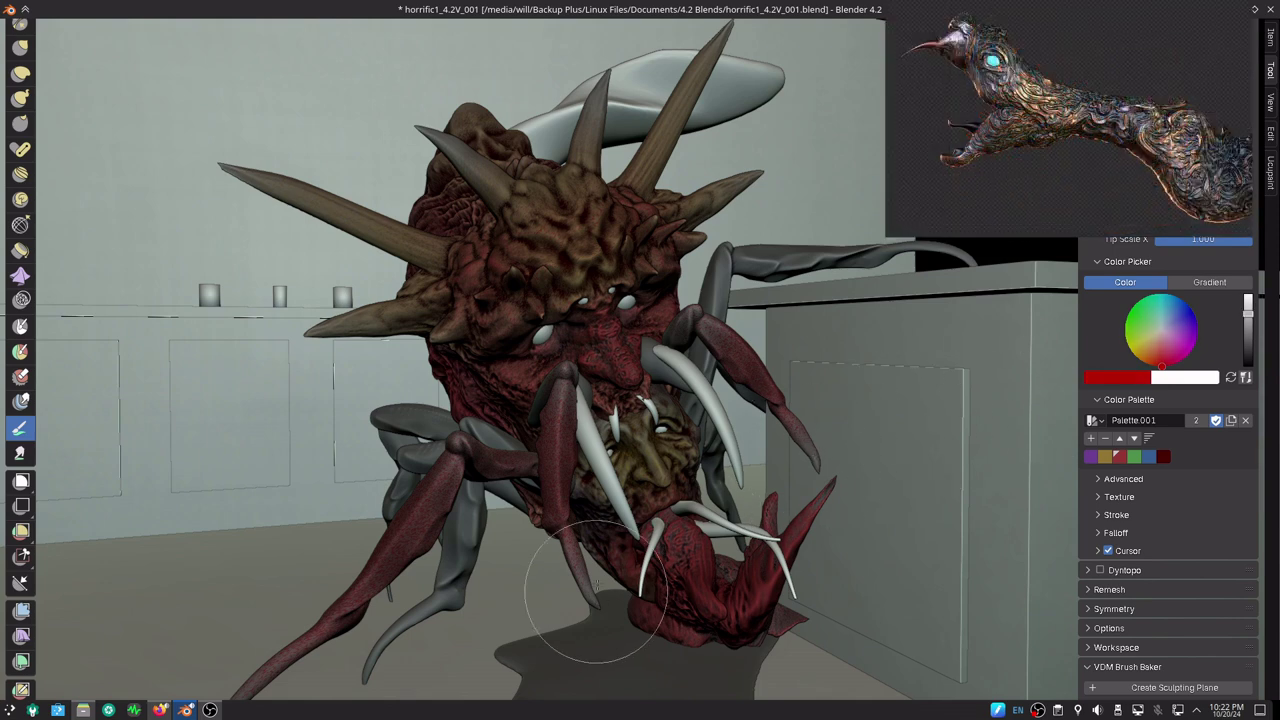
scroll(578, 554, "up", 2)
scroll(620, 505, "up", 2)
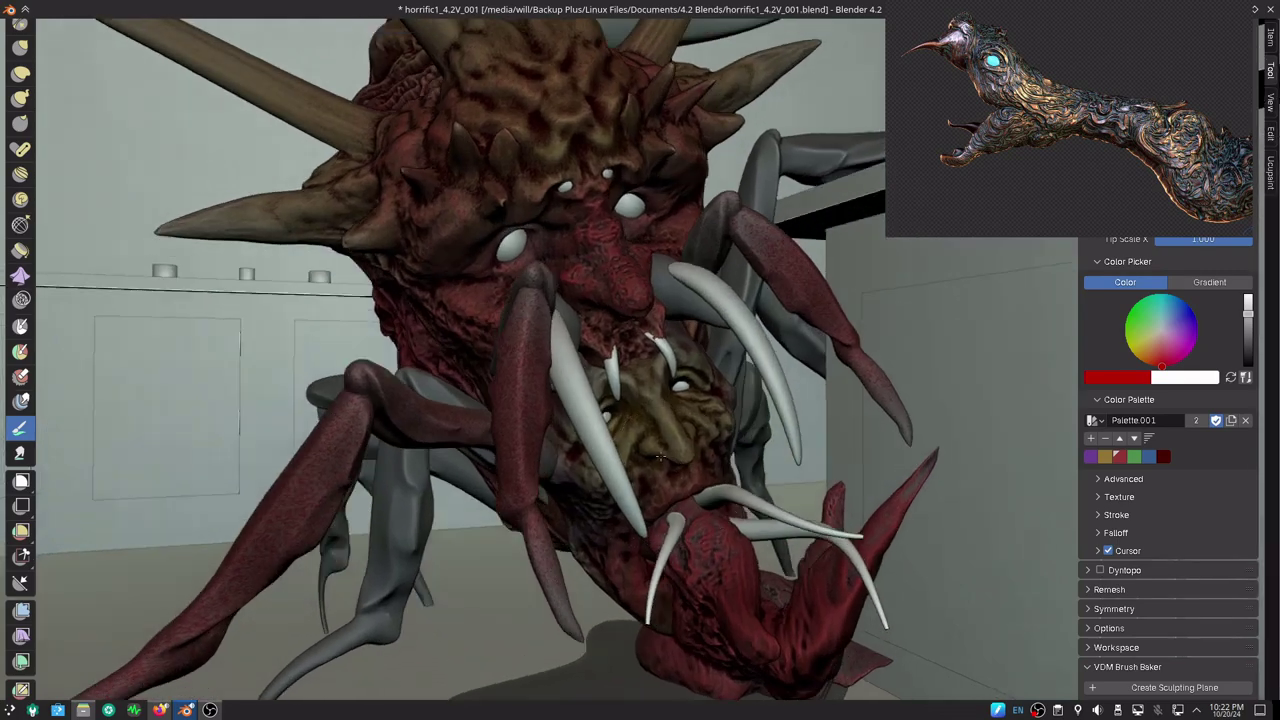
scroll(665, 455, "up", 2)
scroll(710, 405, "up", 2)
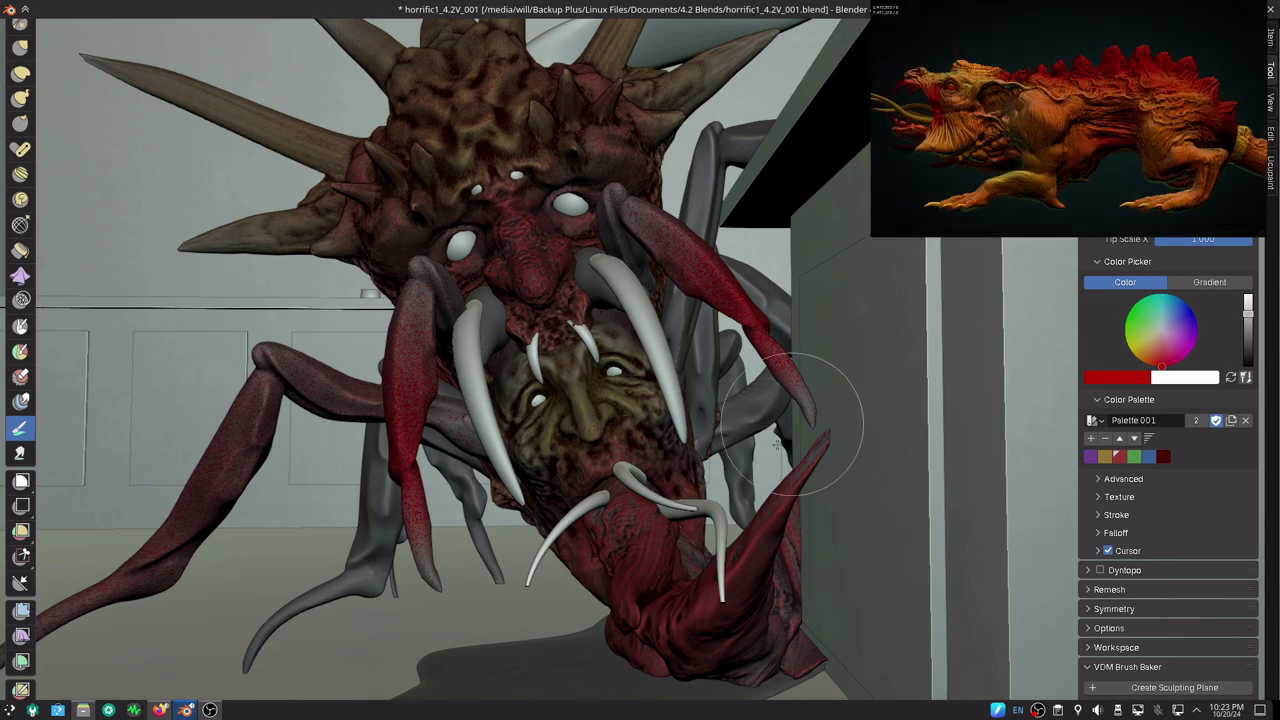
scroll(785, 400, "up", 1)
scroll(800, 390, "up", 3)
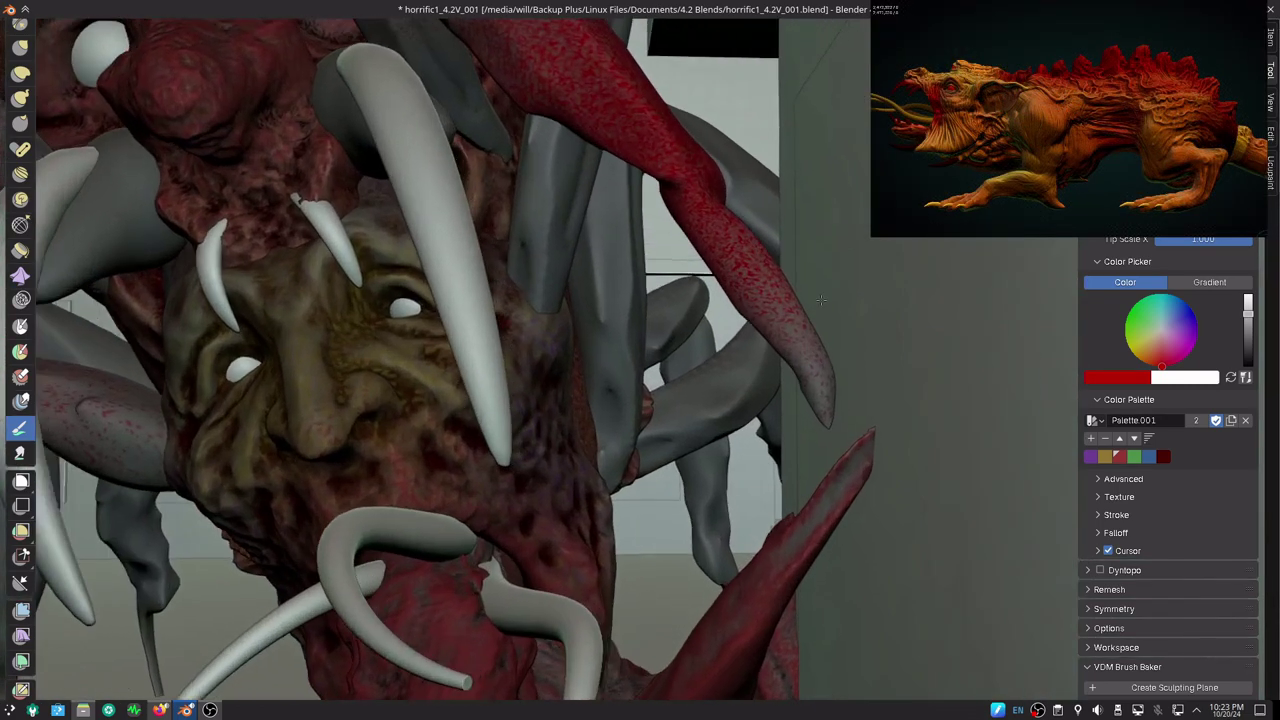
scroll(820, 380, "up", 2)
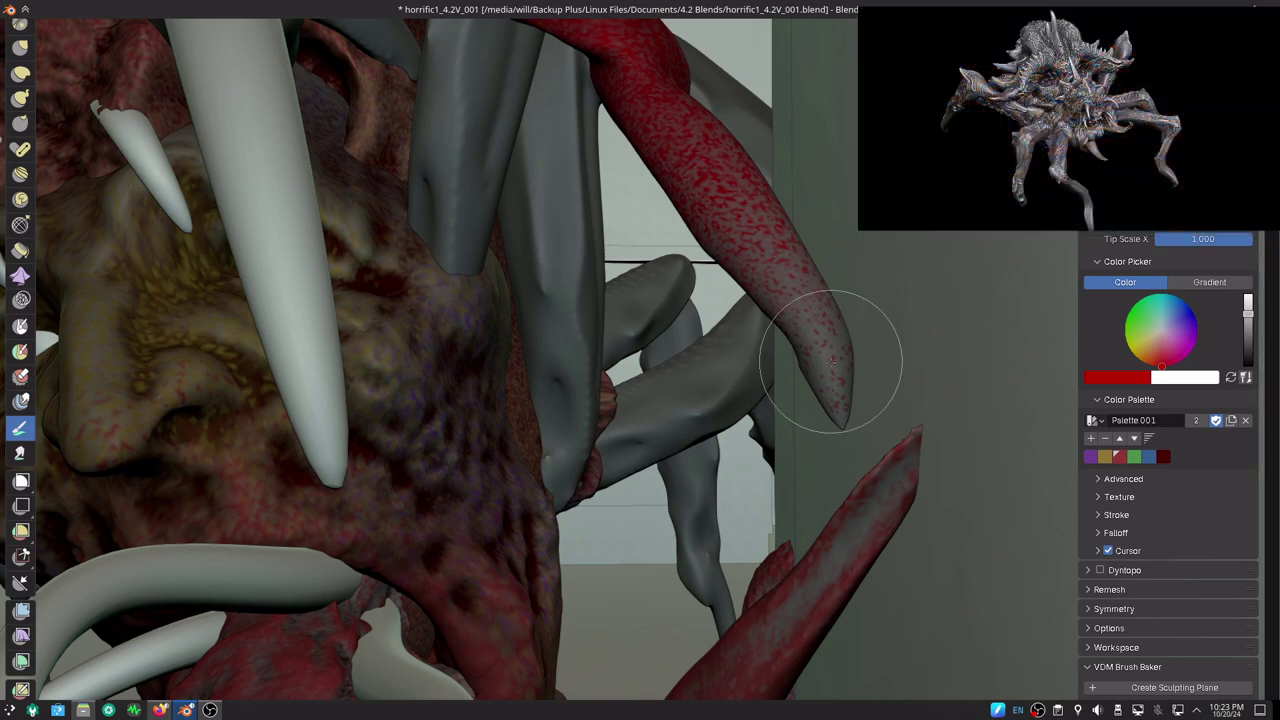
scroll(790, 500, "down", 5)
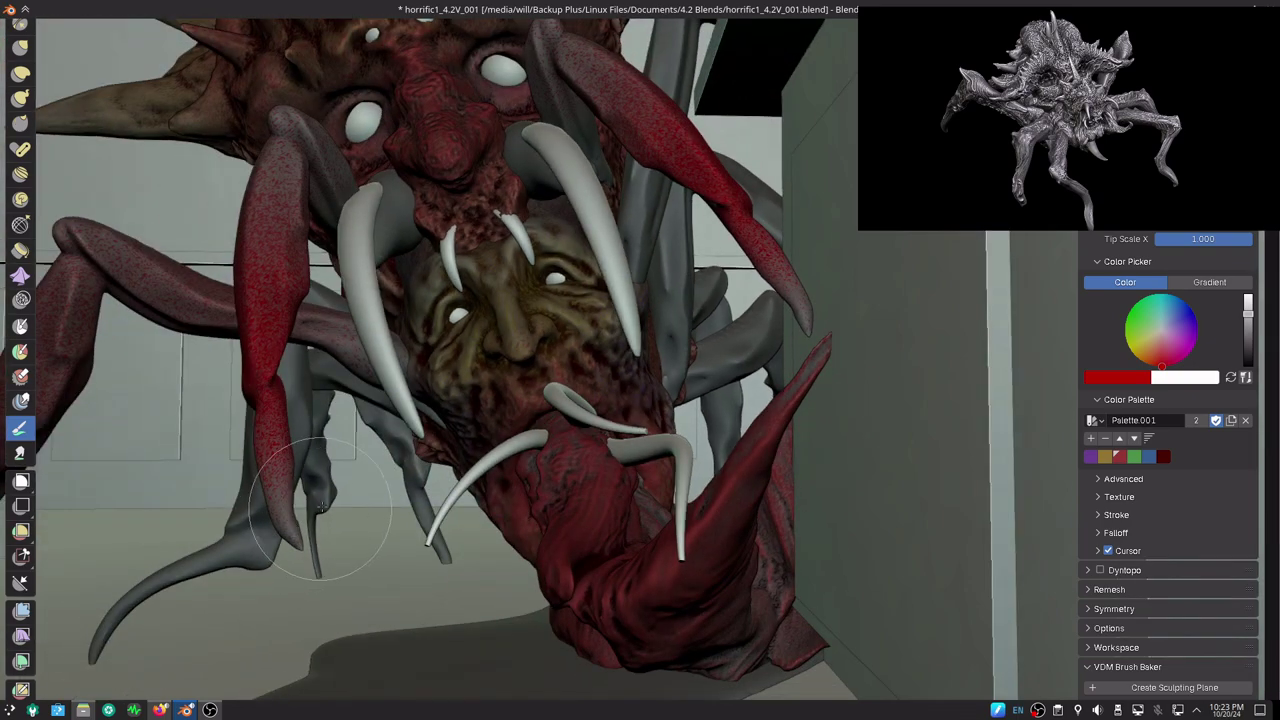
mouse_move(363, 405)
middle_mouse_down()
mouse_move(343, 540)
mouse_move(520, 470)
mouse_move(700, 440)
middle_mouse_up()
- Make one grey leg active and paint its claw tip bright red
key("ctrl+alt+space")
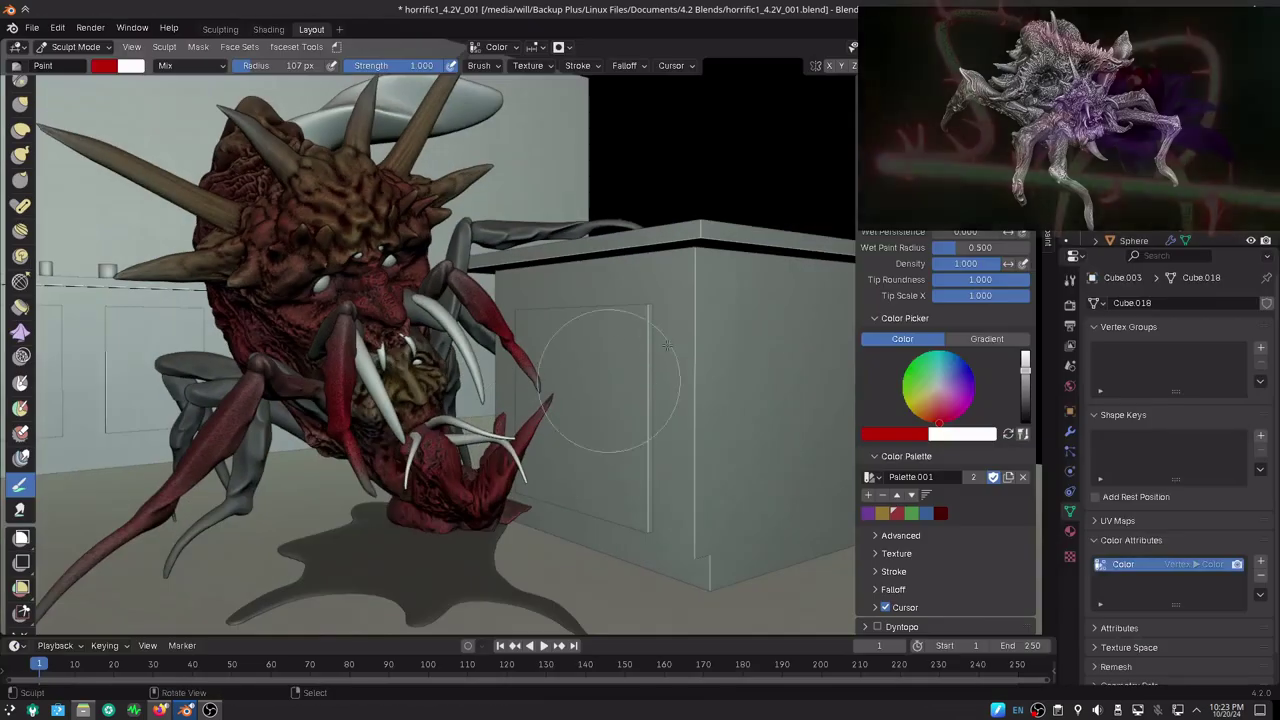
left_click(1070, 412)
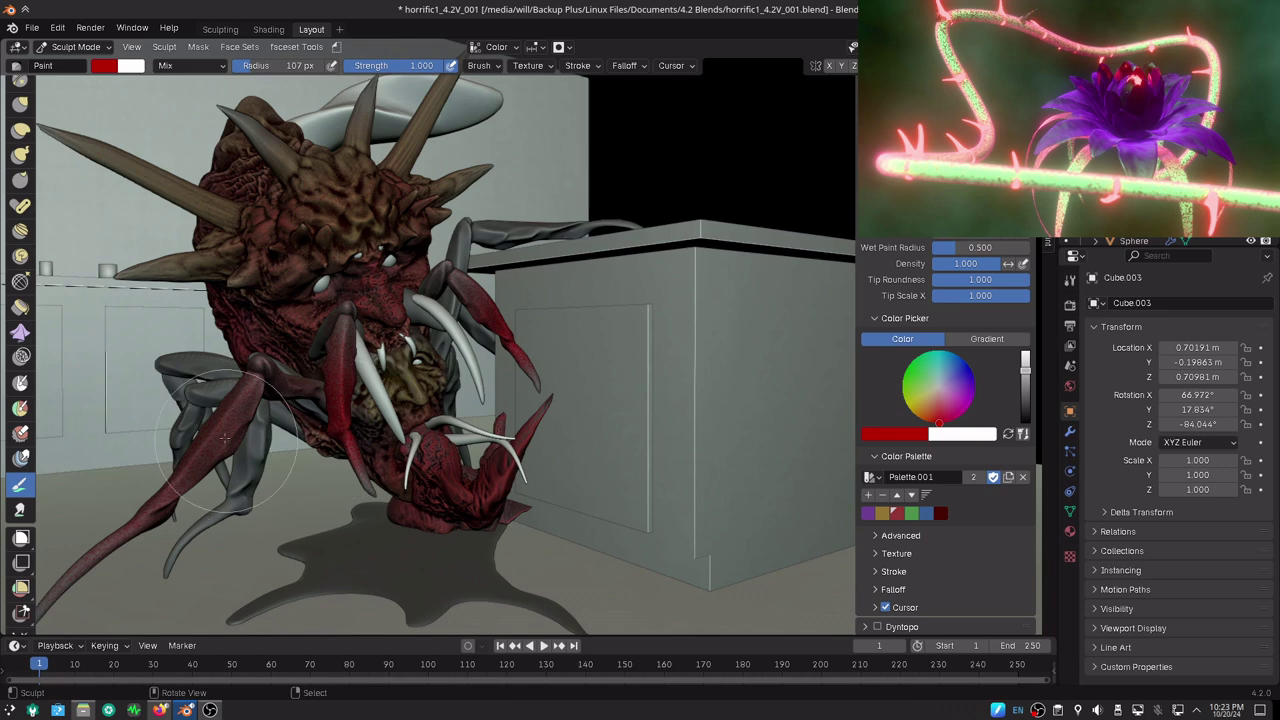
key("alt+q")
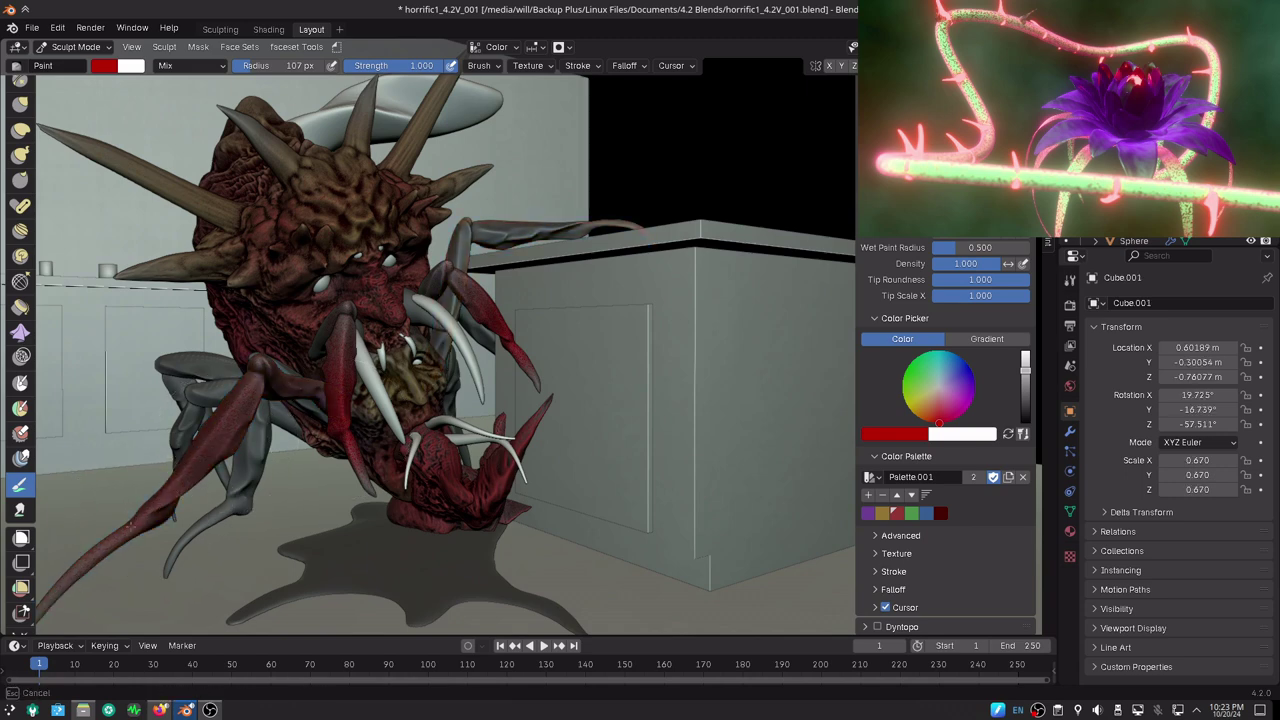
middle_click_drag(60, 608, 212, 463)
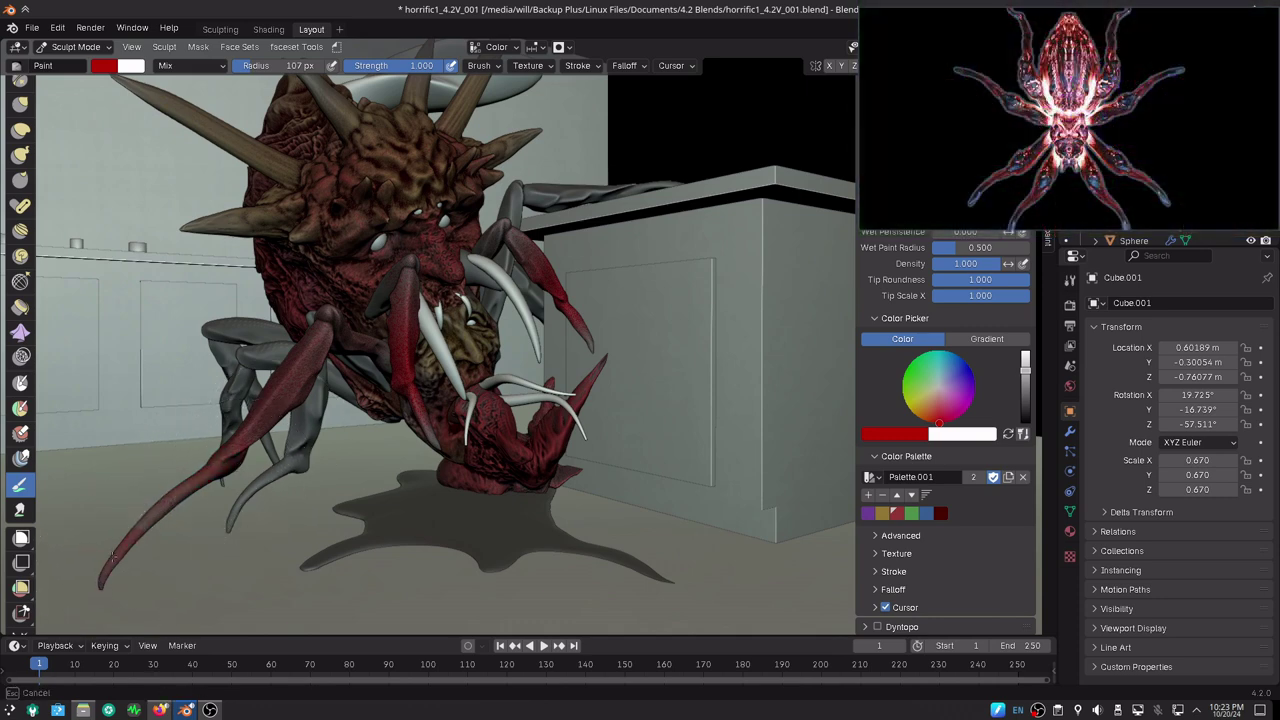
left_click_drag(101, 584, 161, 514)
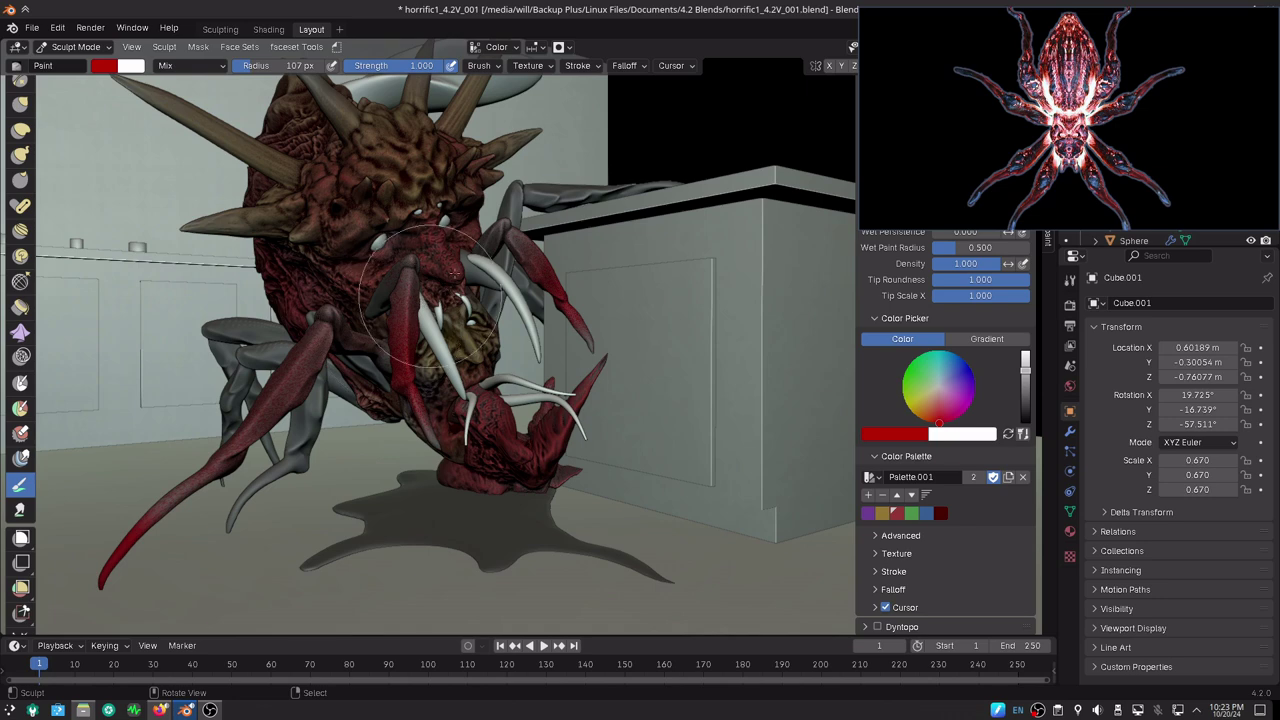
middle_click_drag(160, 523, 620, 274)
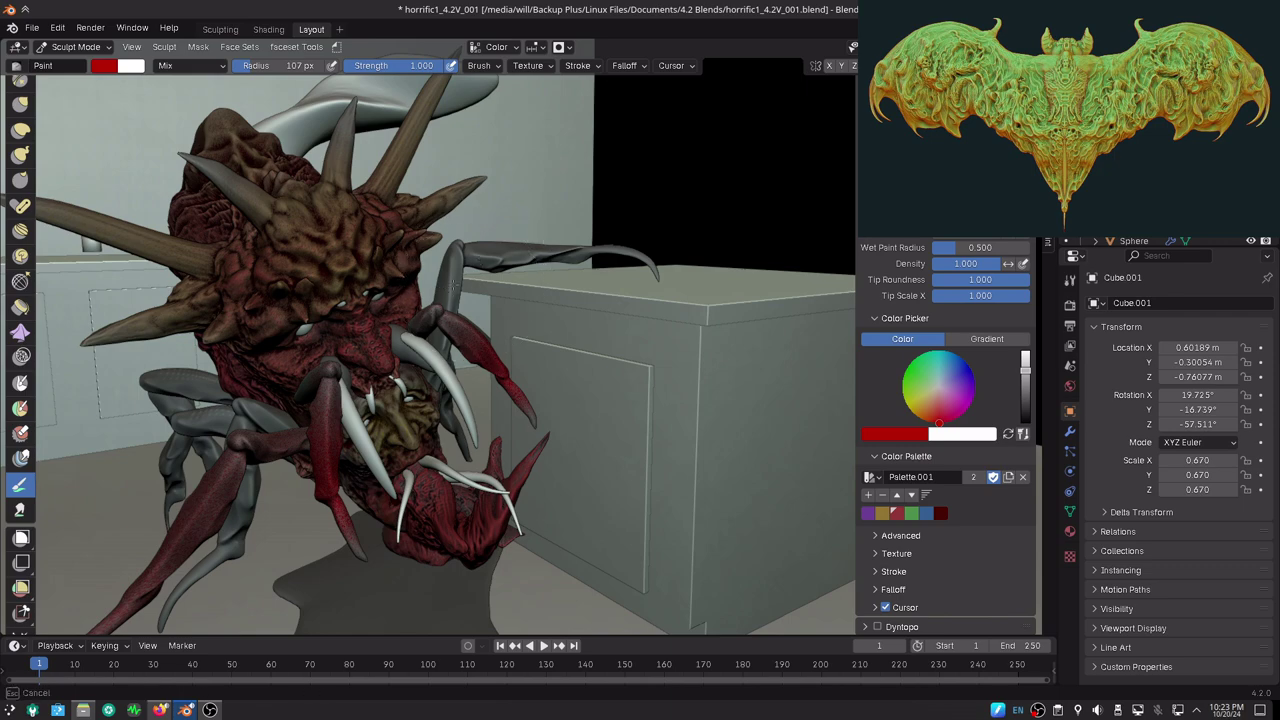
mouse_move(453, 284)
middle_mouse_down()
mouse_move(572, 304)
mouse_move(556, 305)
middle_mouse_up()
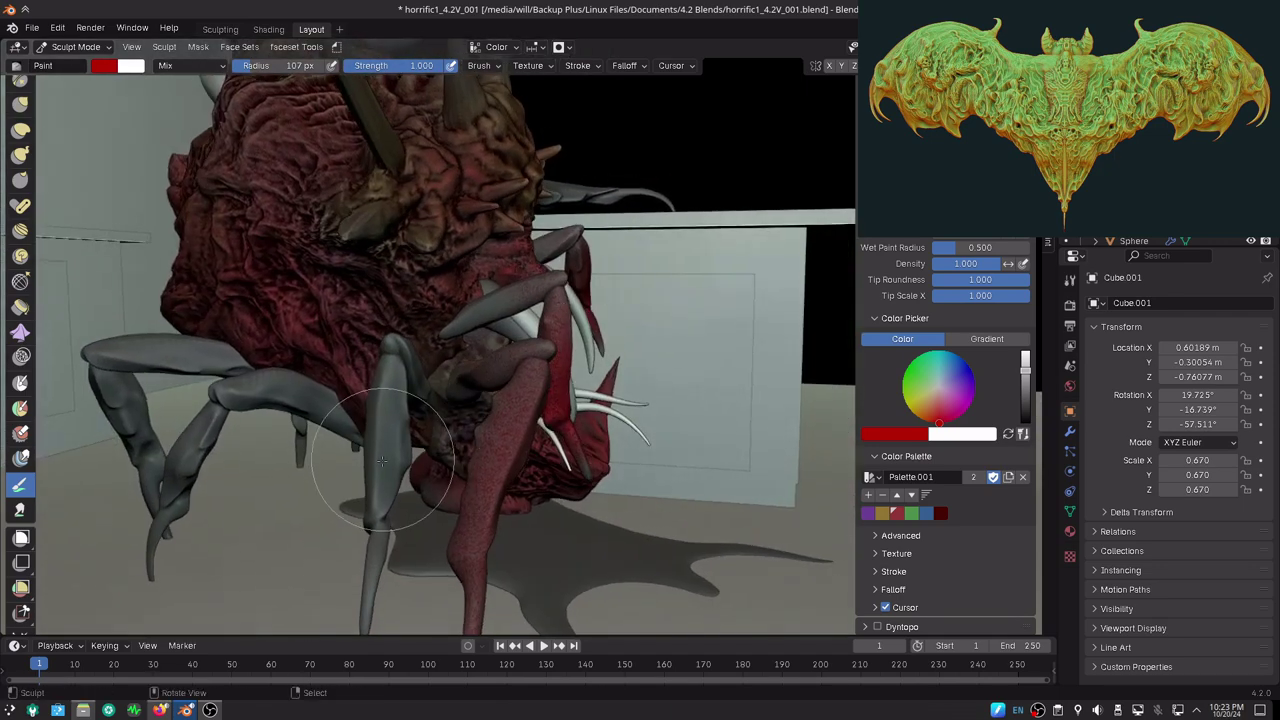
- Switch to another grey leg and paint its tip and more of the leg red
key("alt+q")
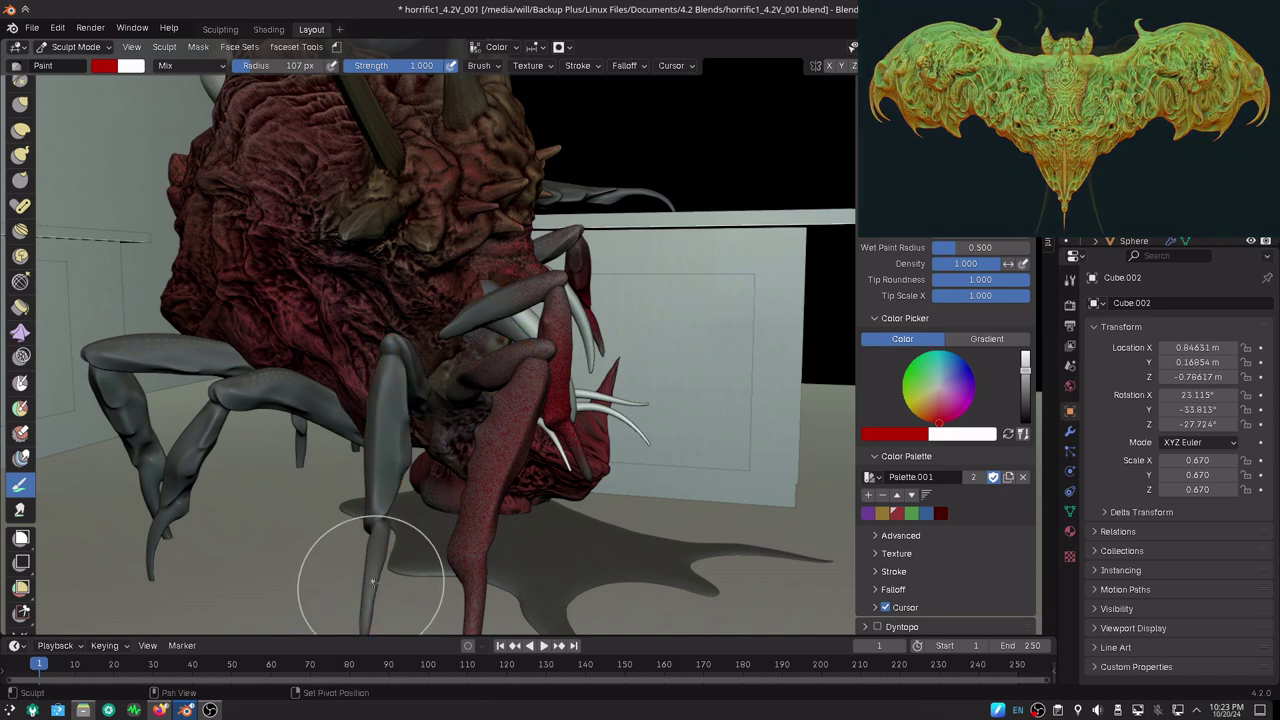
middle_click_drag(372, 583, 370, 561)
left_click_drag(370, 561, 371, 528)
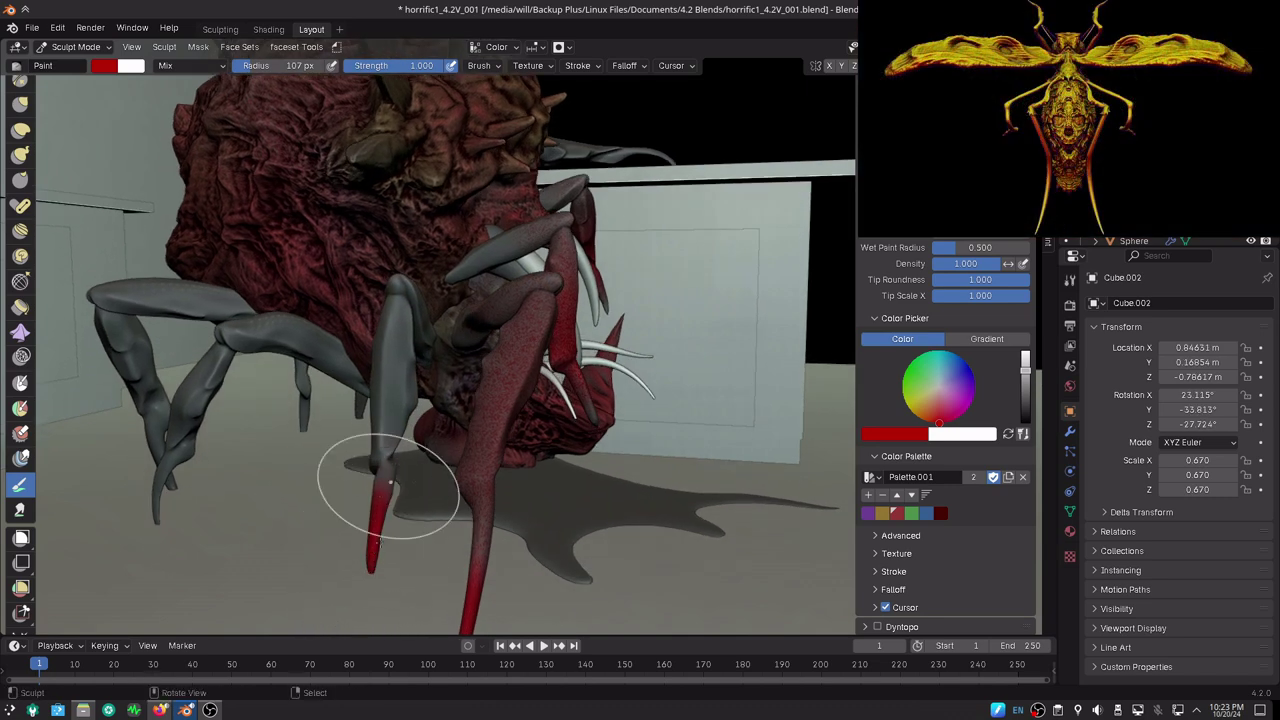
scroll(578, 296, "up", 3)
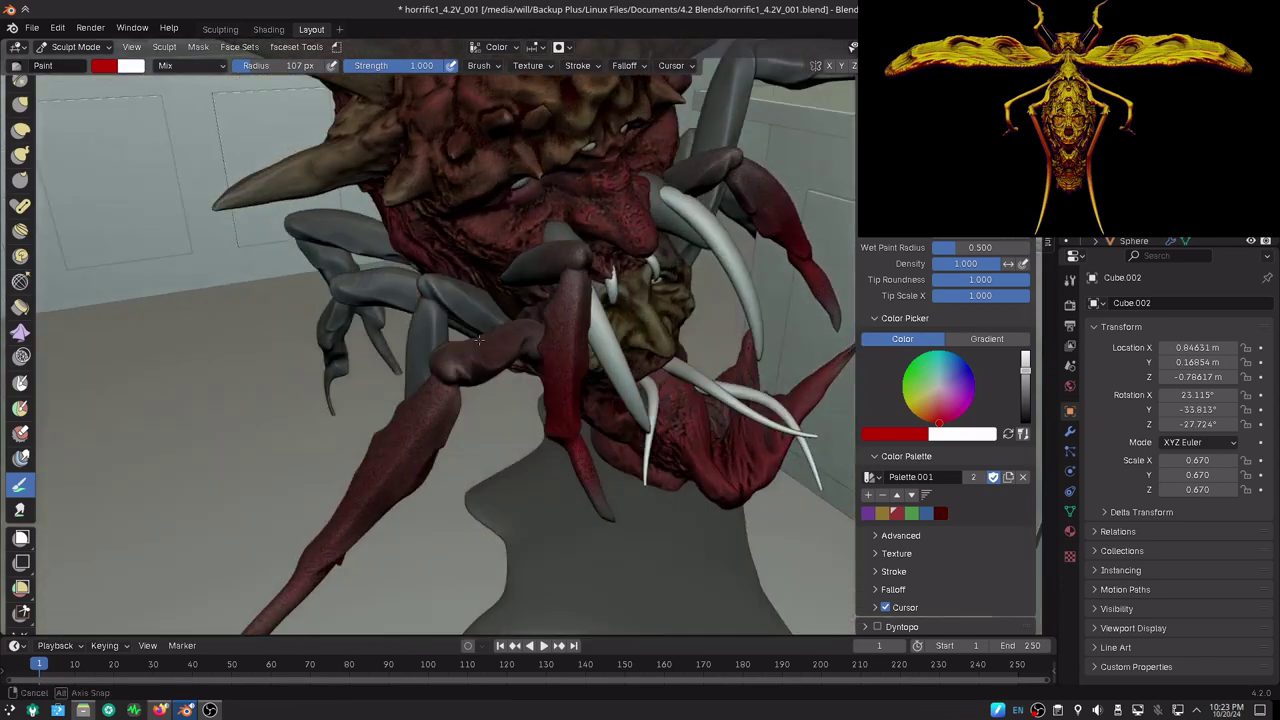
mouse_move(651, 329)
middle_mouse_down()
mouse_move(596, 413)
mouse_move(640, 452)
middle_mouse_up()
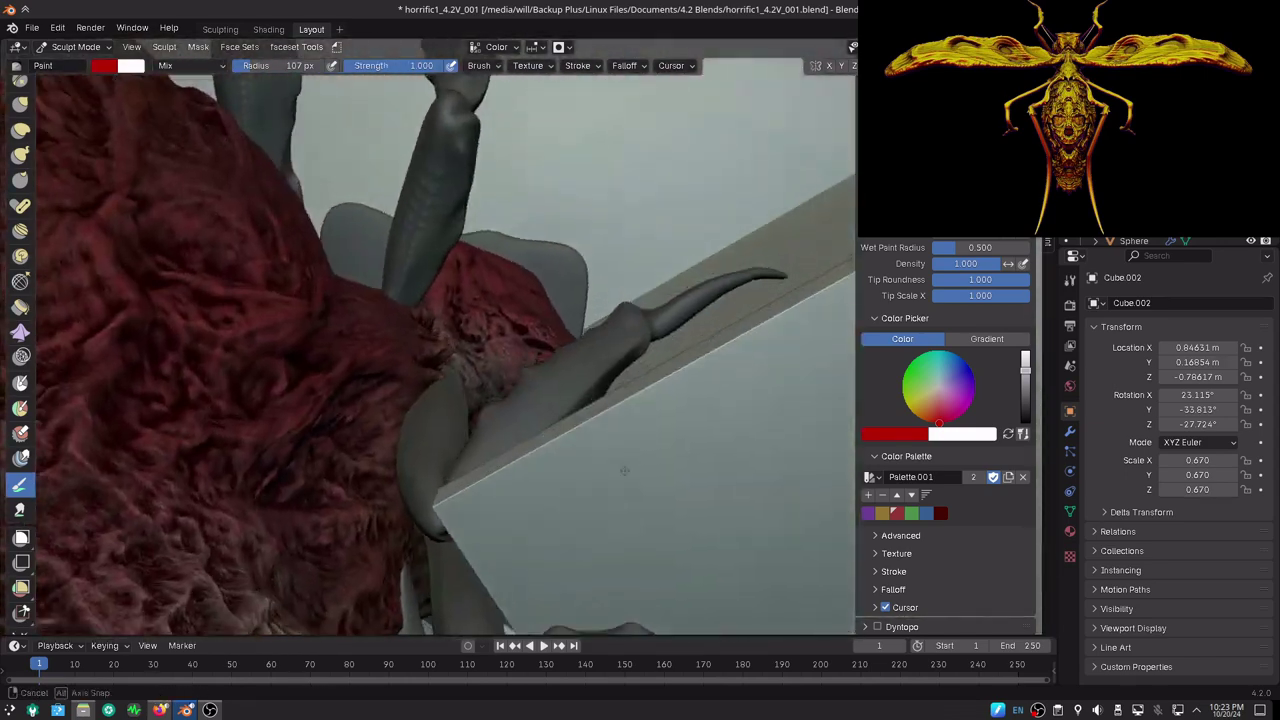
left_click_drag(710, 258, 669, 273)
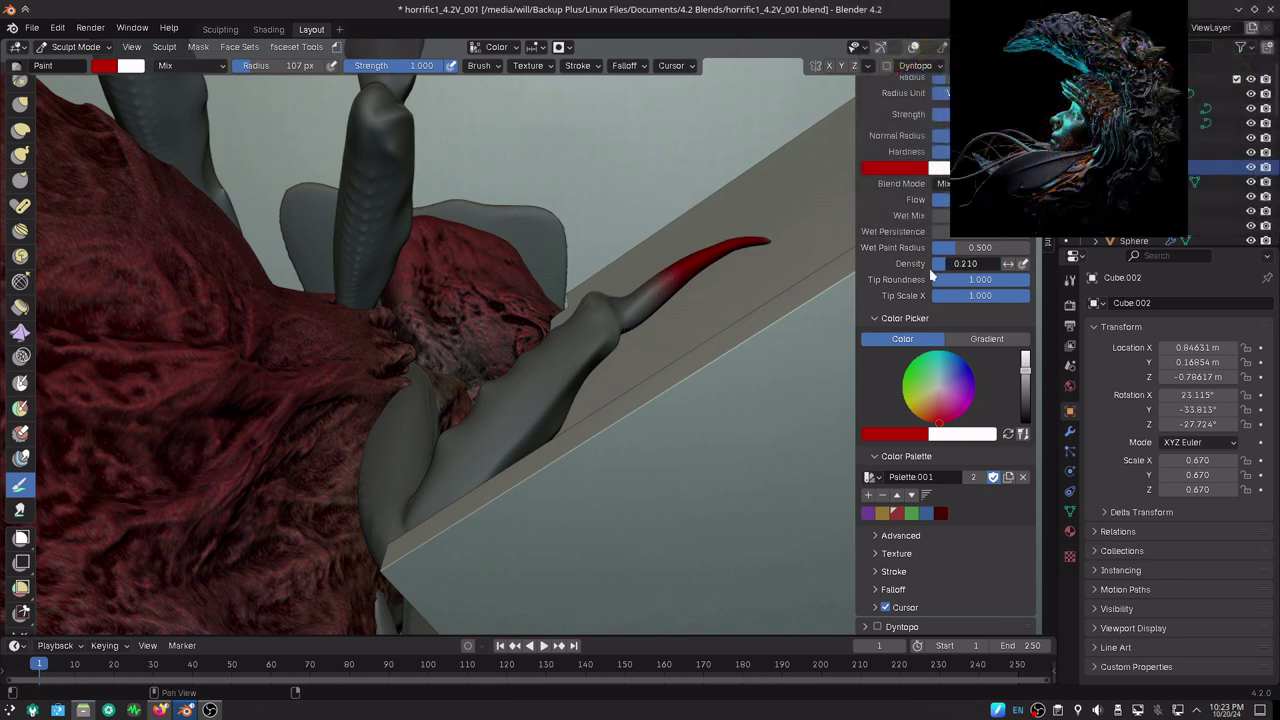
- Enable Cavity auto-masking, pick the dark red swatch, and speckle the legs around the claws
left_click(570, 48)
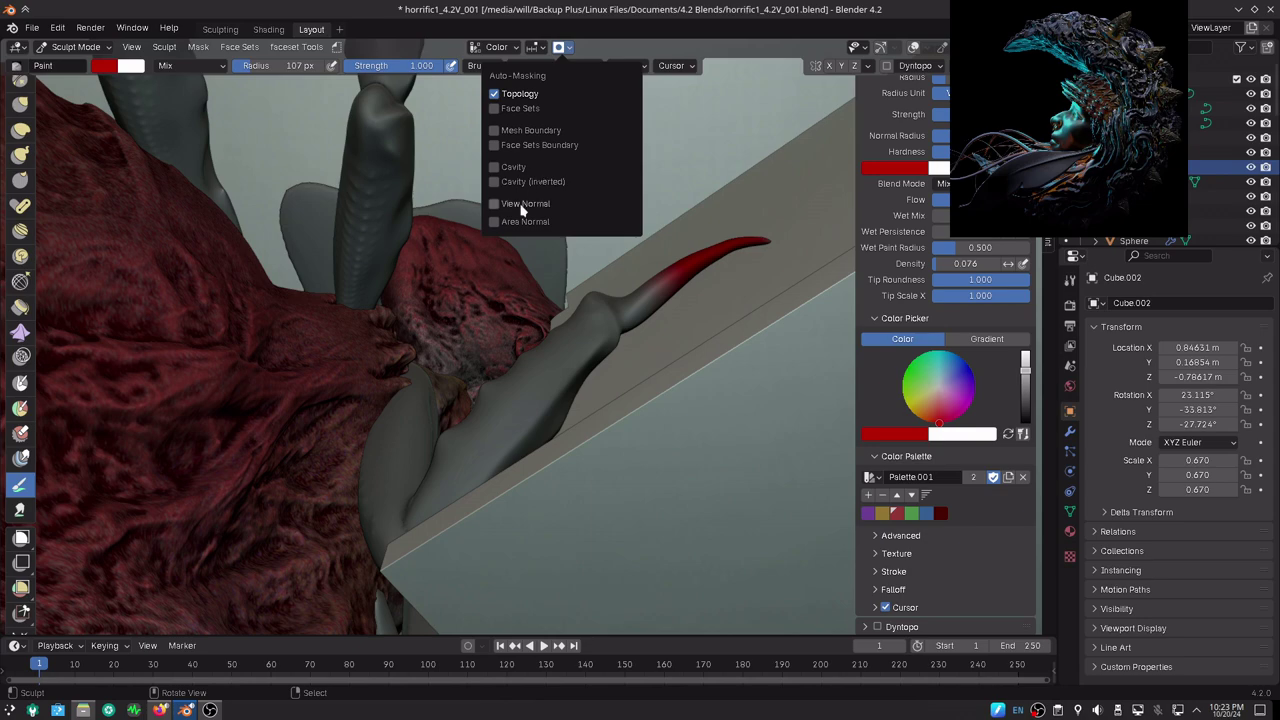
left_click(496, 170)
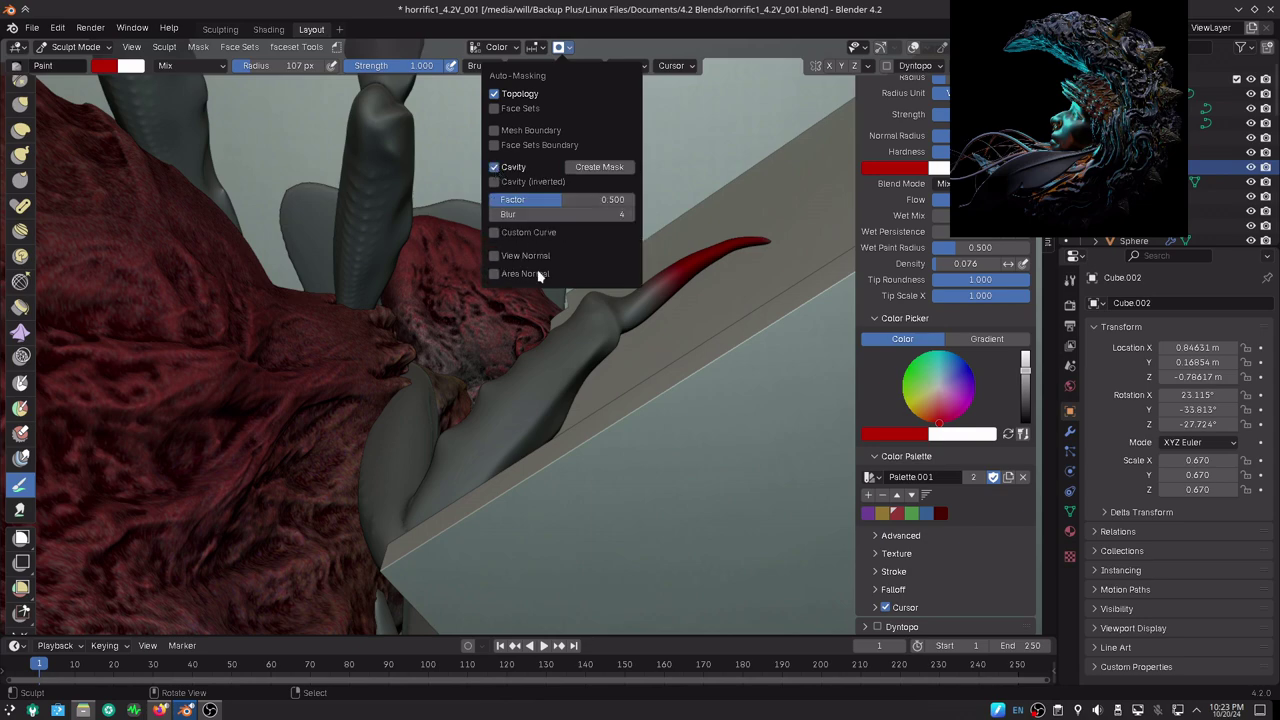
left_click(940, 513)
mouse_move(766, 486)
middle_mouse_down()
mouse_move(631, 363)
mouse_move(601, 366)
middle_mouse_up()
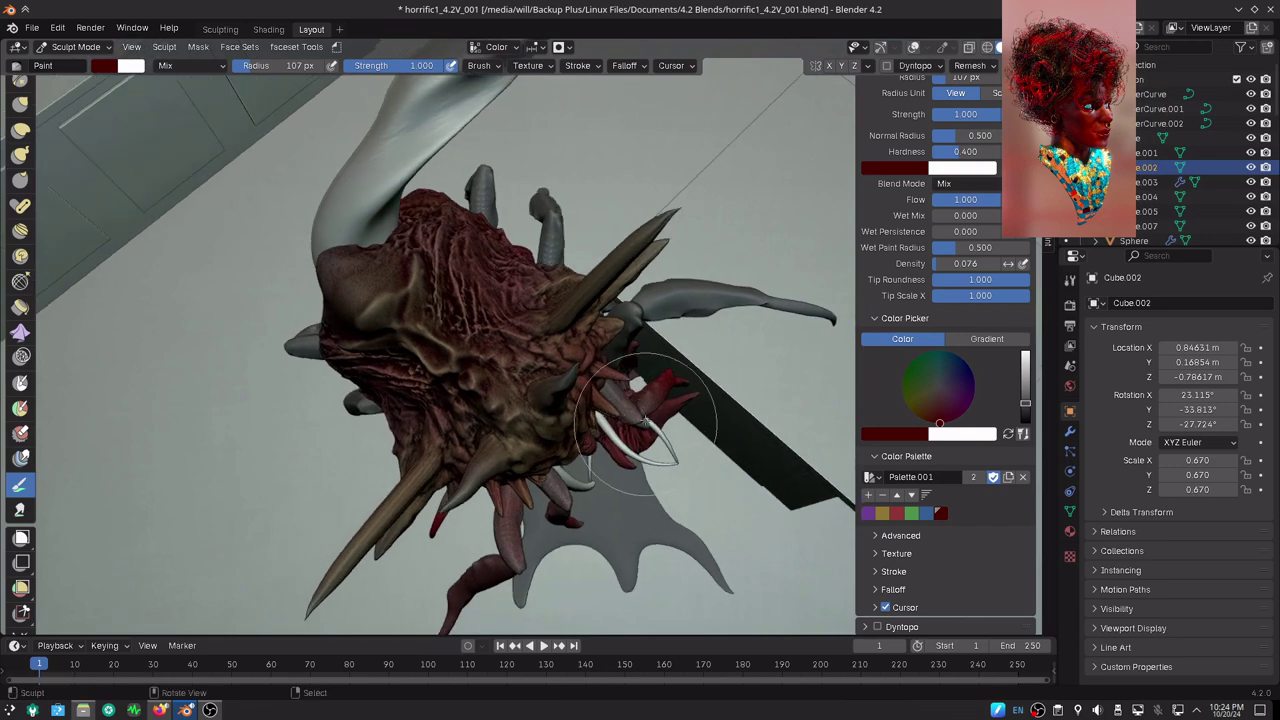
mouse_move(640, 424)
middle_mouse_down()
mouse_move(590, 380)
mouse_move(543, 252)
middle_mouse_up()
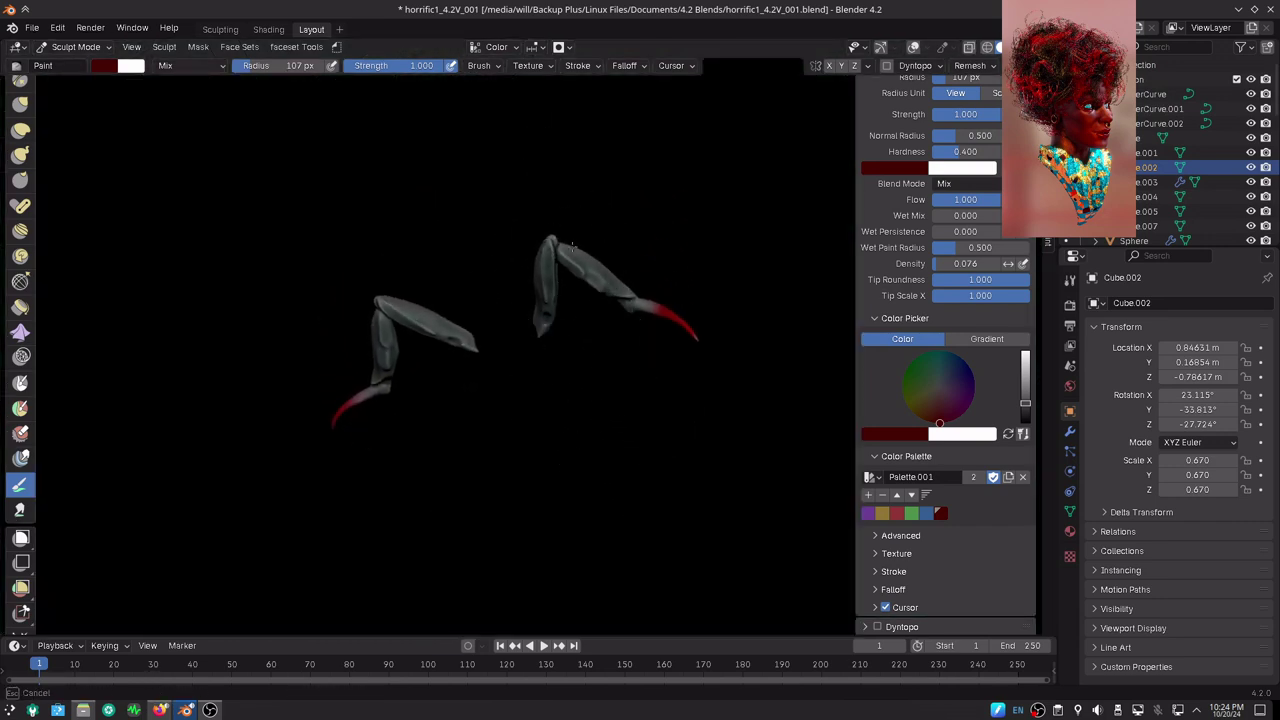
scroll(600, 300, "up", 3)
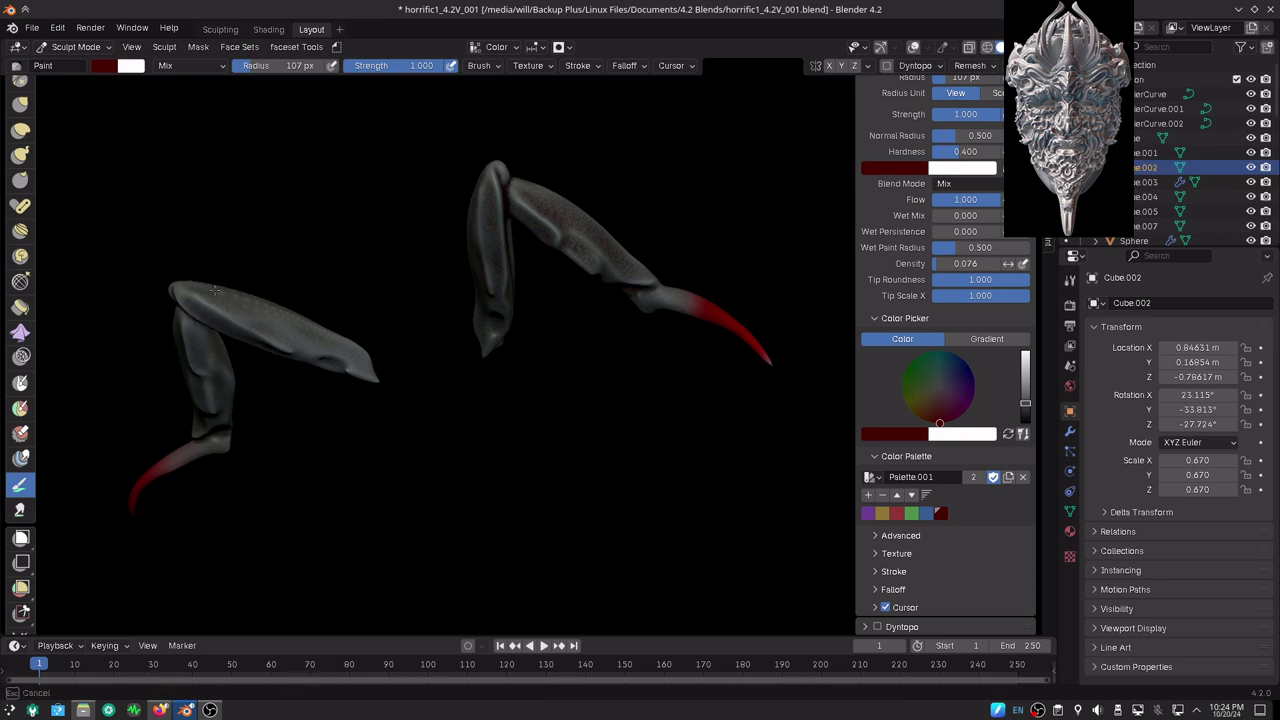
key("ctrl+alt+space")
mouse_move(271, 337)
middle_mouse_down()
mouse_move(540, 362)
mouse_move(743, 329)
mouse_move(1068, 455)
mouse_move(857, 400)
middle_mouse_up()
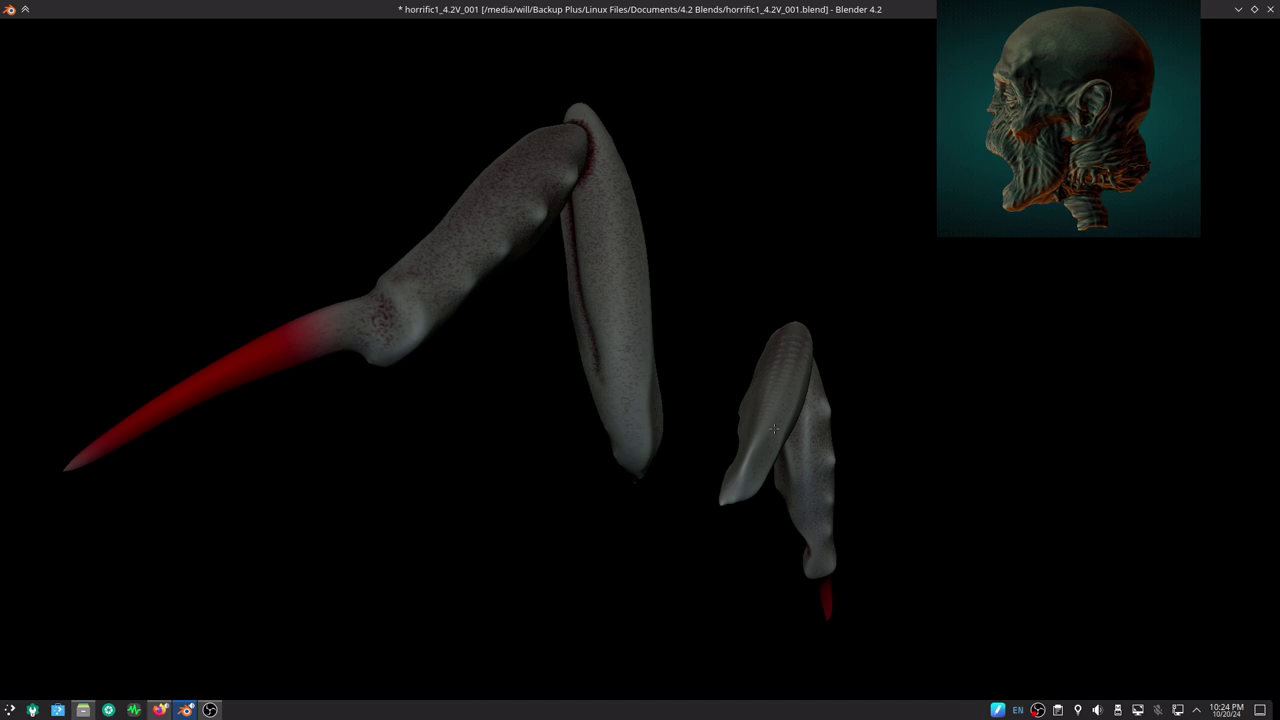
key("ctrl+alt+space")
mouse_move(737, 471)
middle_mouse_down()
mouse_move(803, 393)
mouse_move(623, 329)
mouse_move(571, 366)
middle_mouse_up()
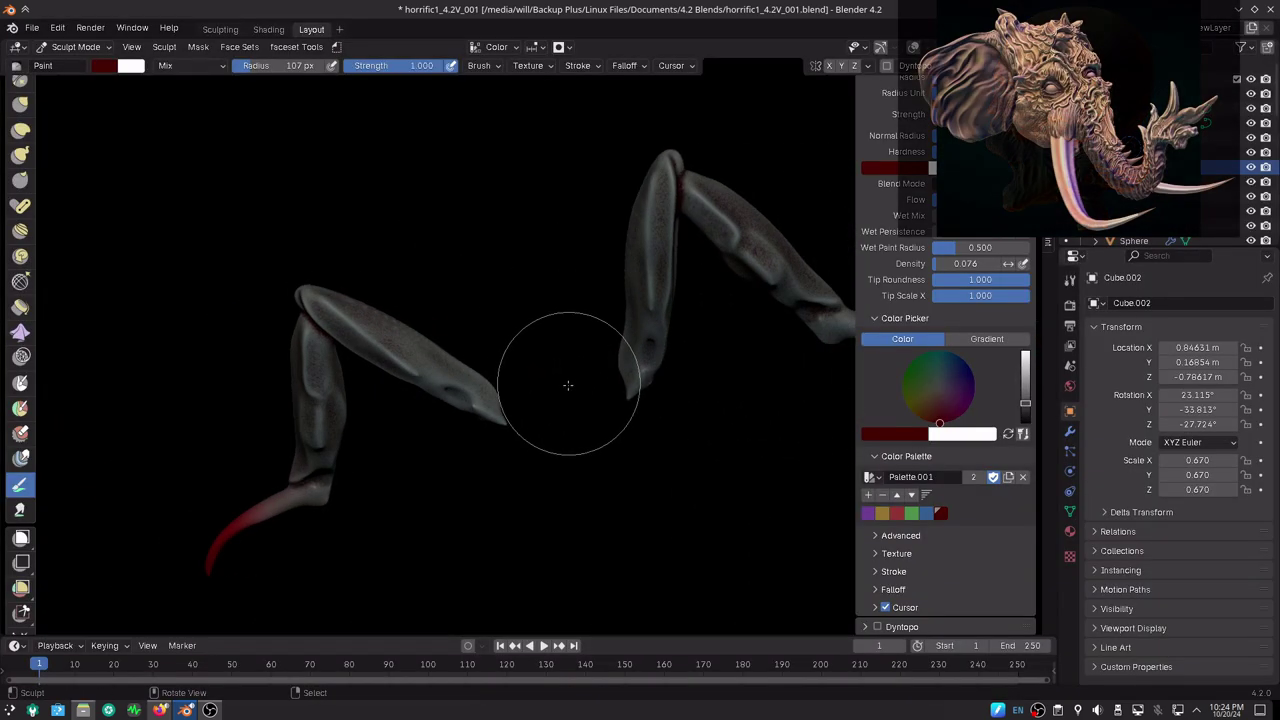
key("KP_Decimal")
mouse_move(601, 440)
middle_mouse_down()
mouse_move(606, 334)
mouse_move(648, 398)
mouse_move(685, 382)
mouse_move(611, 374)
mouse_move(632, 383)
mouse_move(600, 391)
mouse_move(536, 446)
mouse_move(551, 400)
middle_mouse_up()
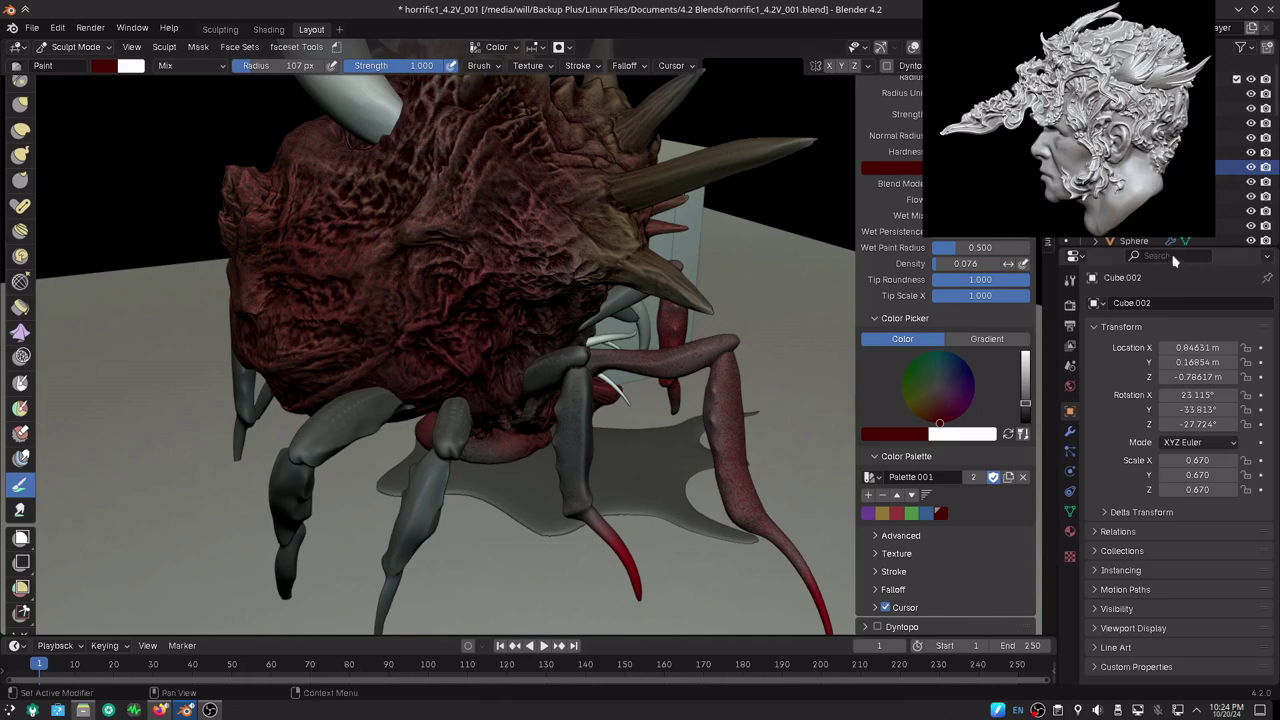
- Enlarge the outliner and hide Collection 2's floor and wall geometry
left_click_drag(1160, 249, 1160, 558)
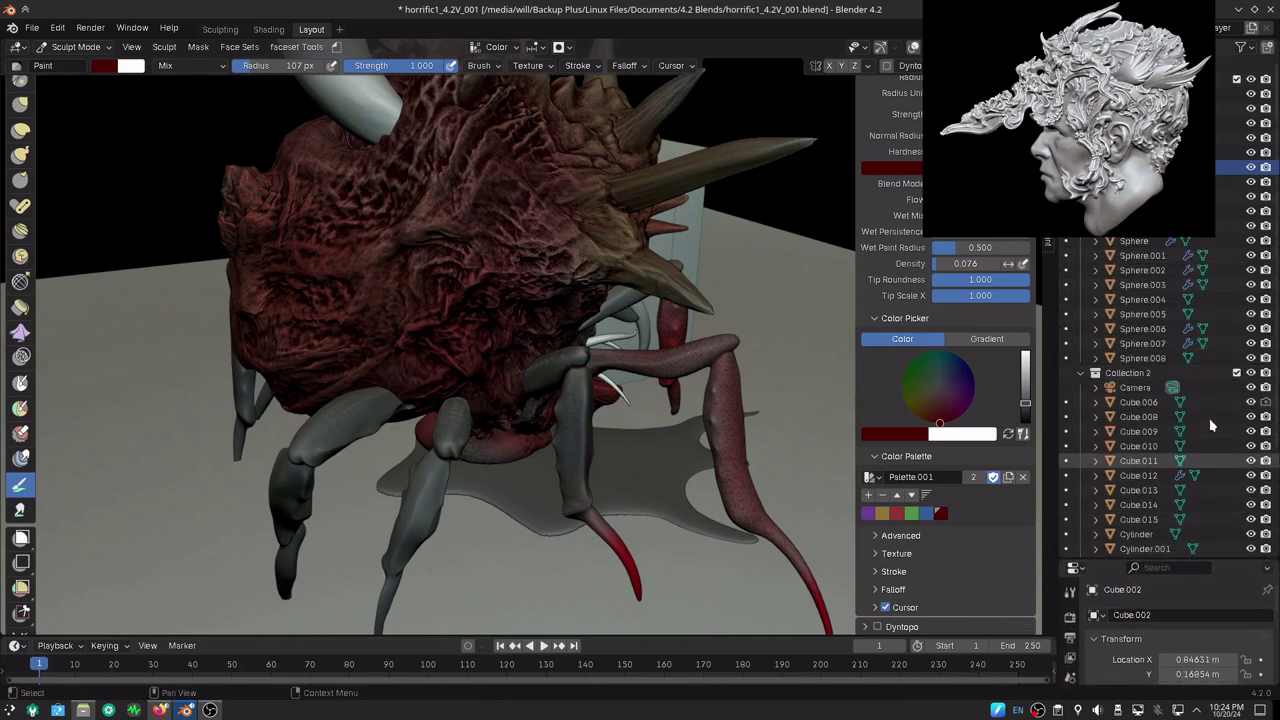
left_click(1250, 374)
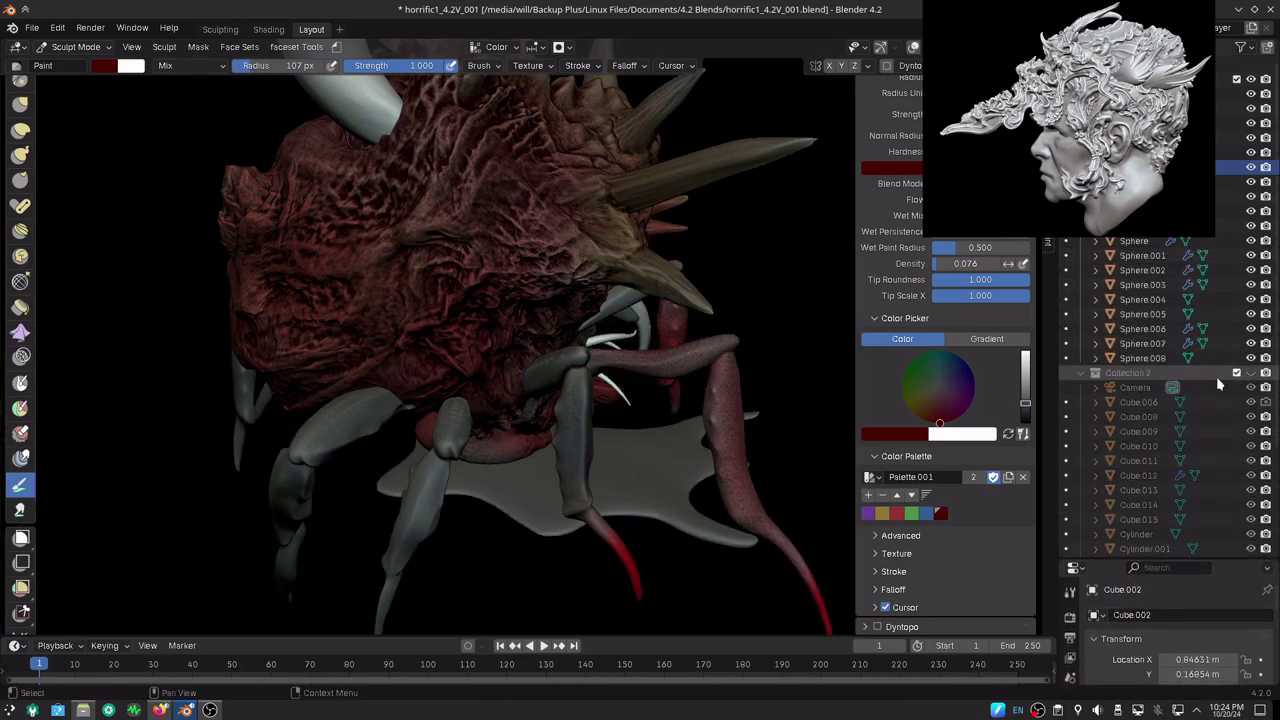
key("ctrl+alt+space")
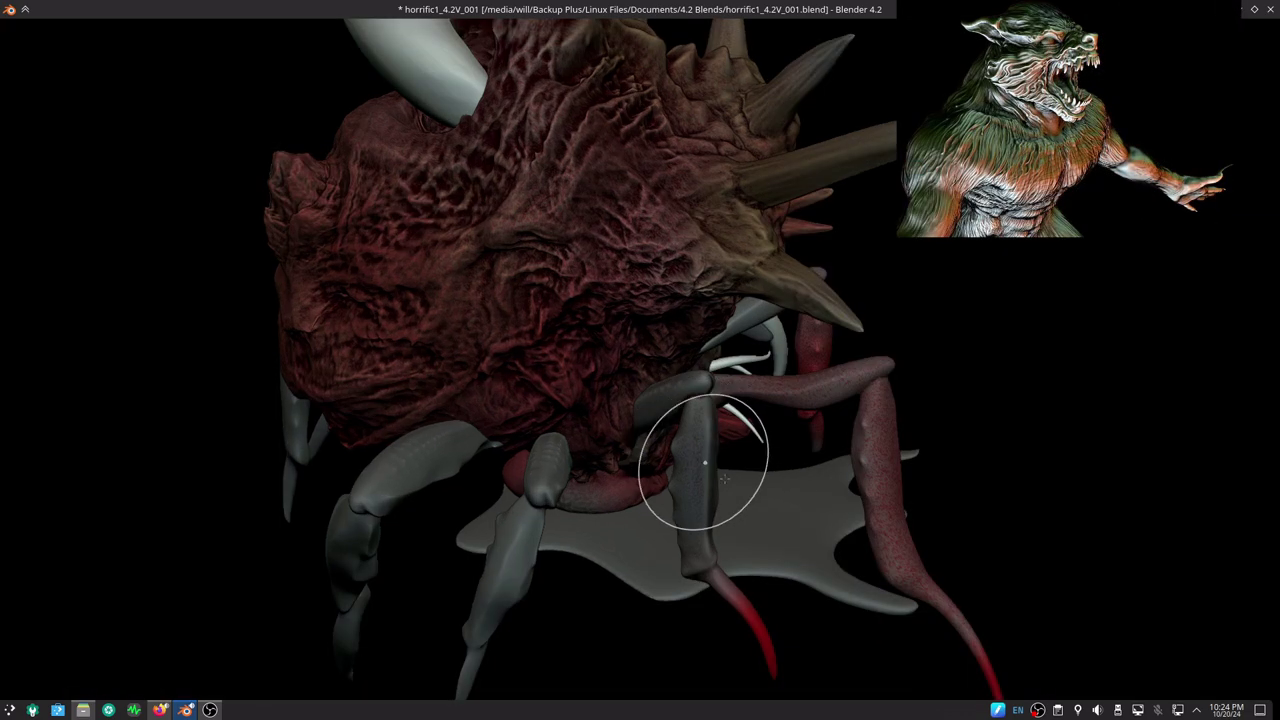
mouse_move(704, 463)
middle_mouse_down()
mouse_move(471, 429)
mouse_move(697, 507)
mouse_move(858, 452)
mouse_move(963, 447)
mouse_move(786, 429)
mouse_move(826, 414)
mouse_move(729, 129)
middle_mouse_up()
scroll(471, 429, "down", 3)
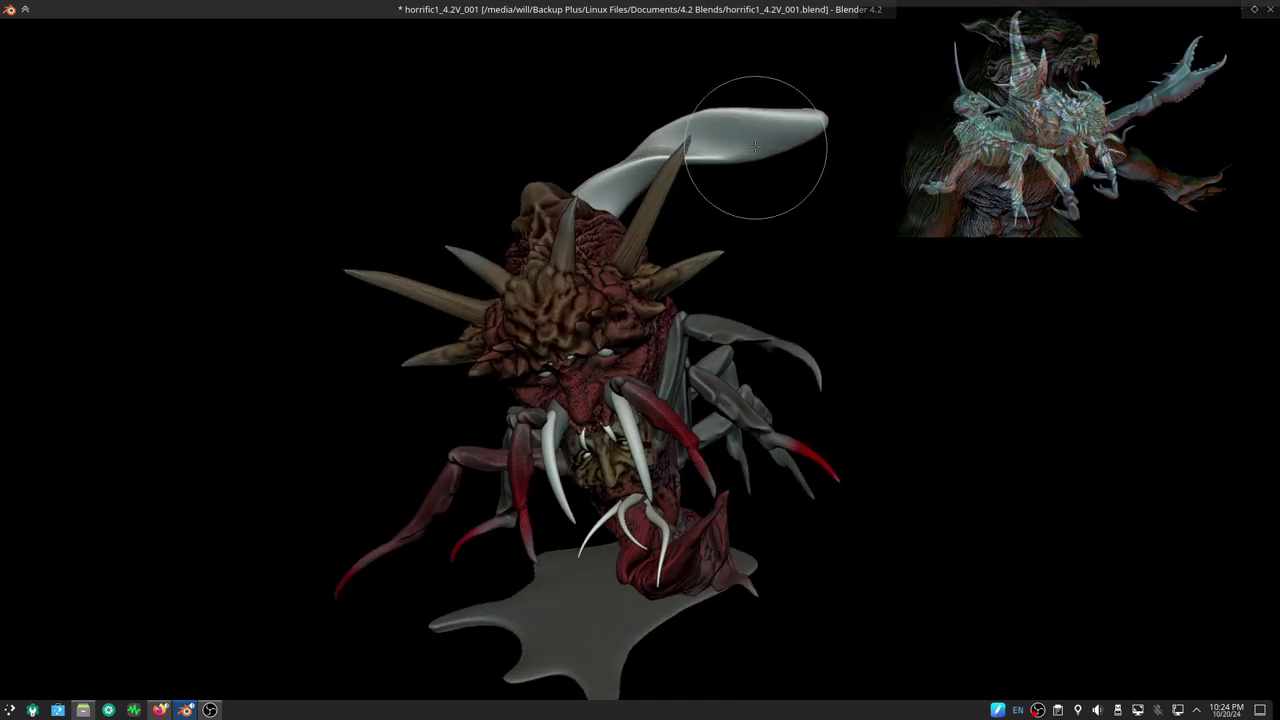
- Briefly hide and reveal the white horn's face set, then restore the normal layout
key("h")
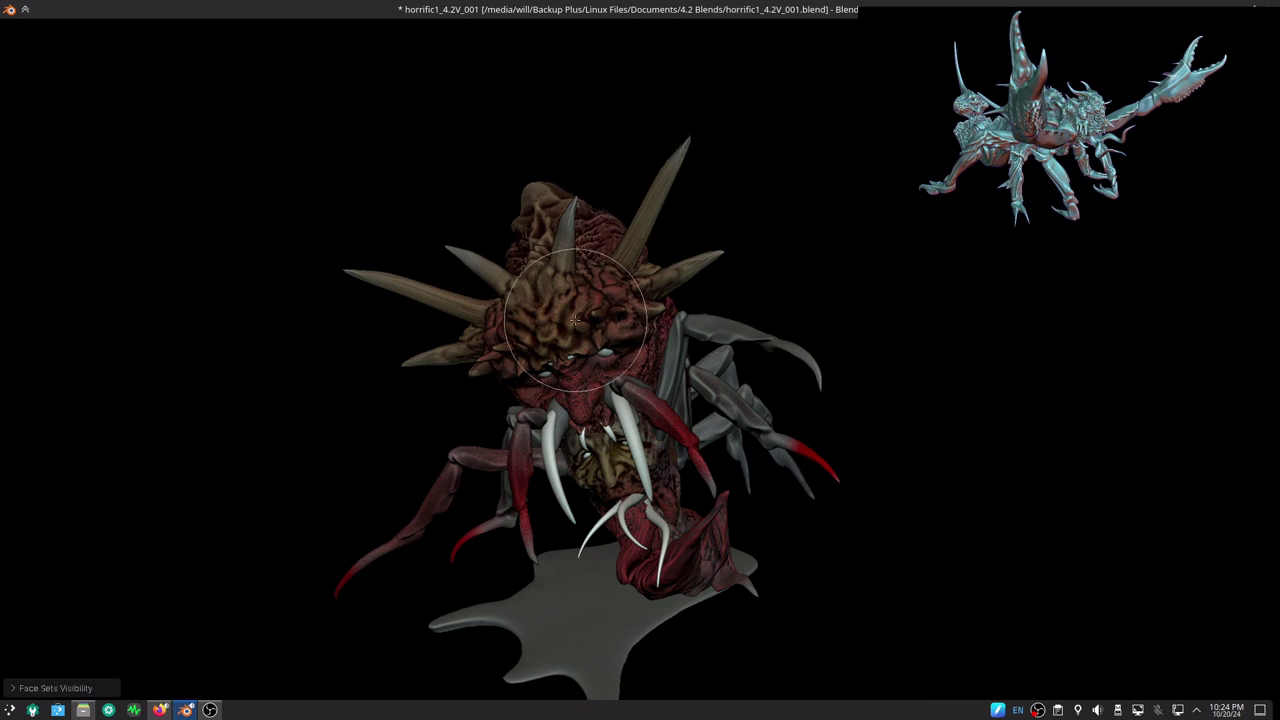
key("alt+h")
middle_click_drag(800, 570, 784, 546)
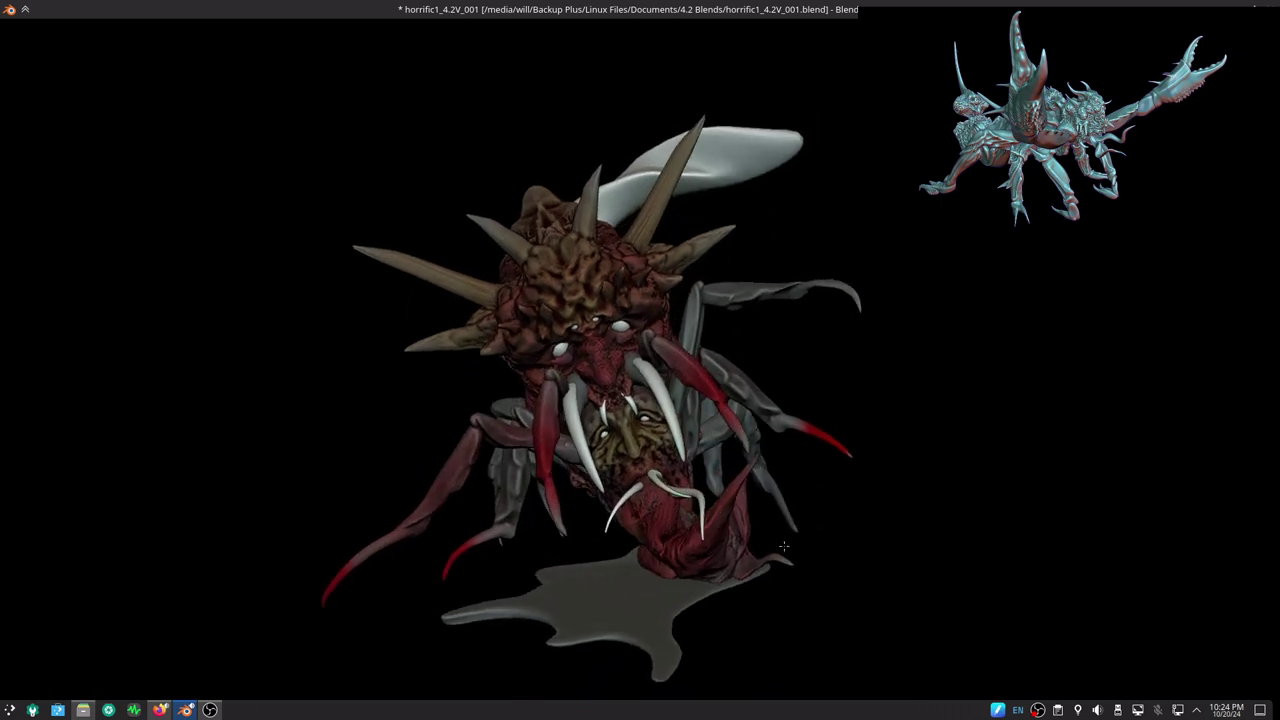
key("ctrl+alt+space")
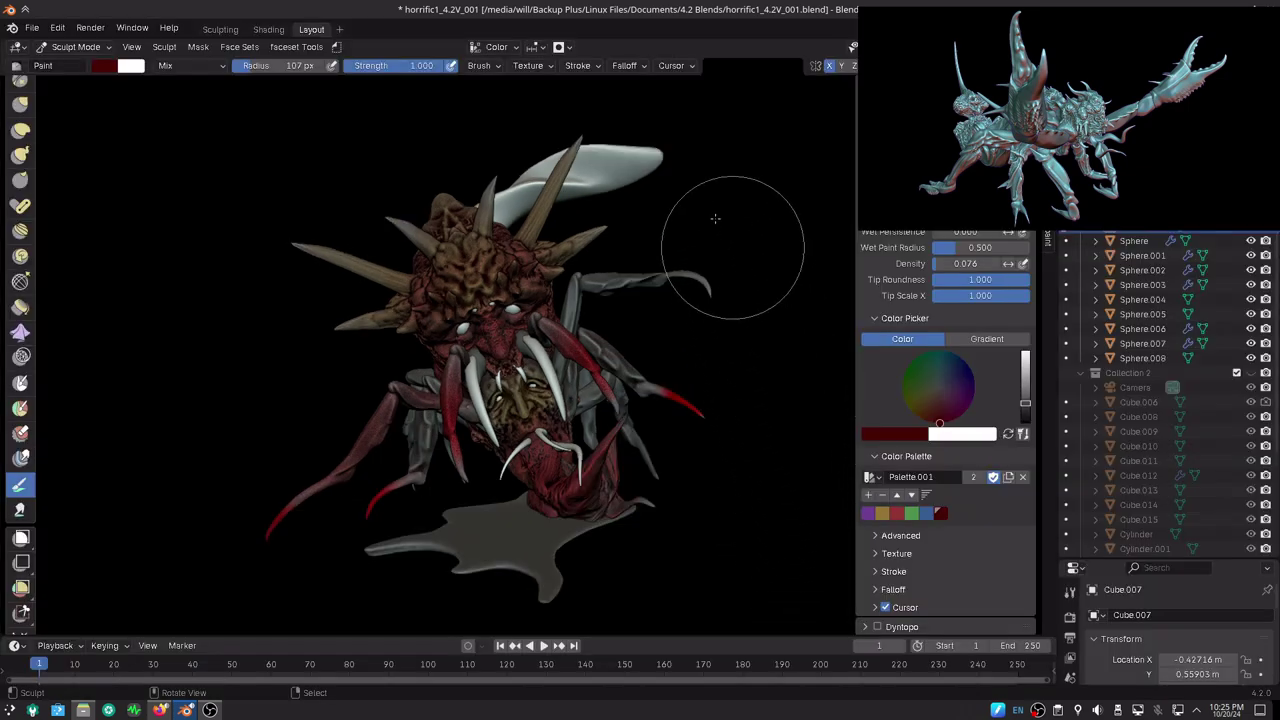
key("ctrl+Tab")
- In Object Mode, select the white horn Sphere.005 and rename it silk
left_click(625, 175)
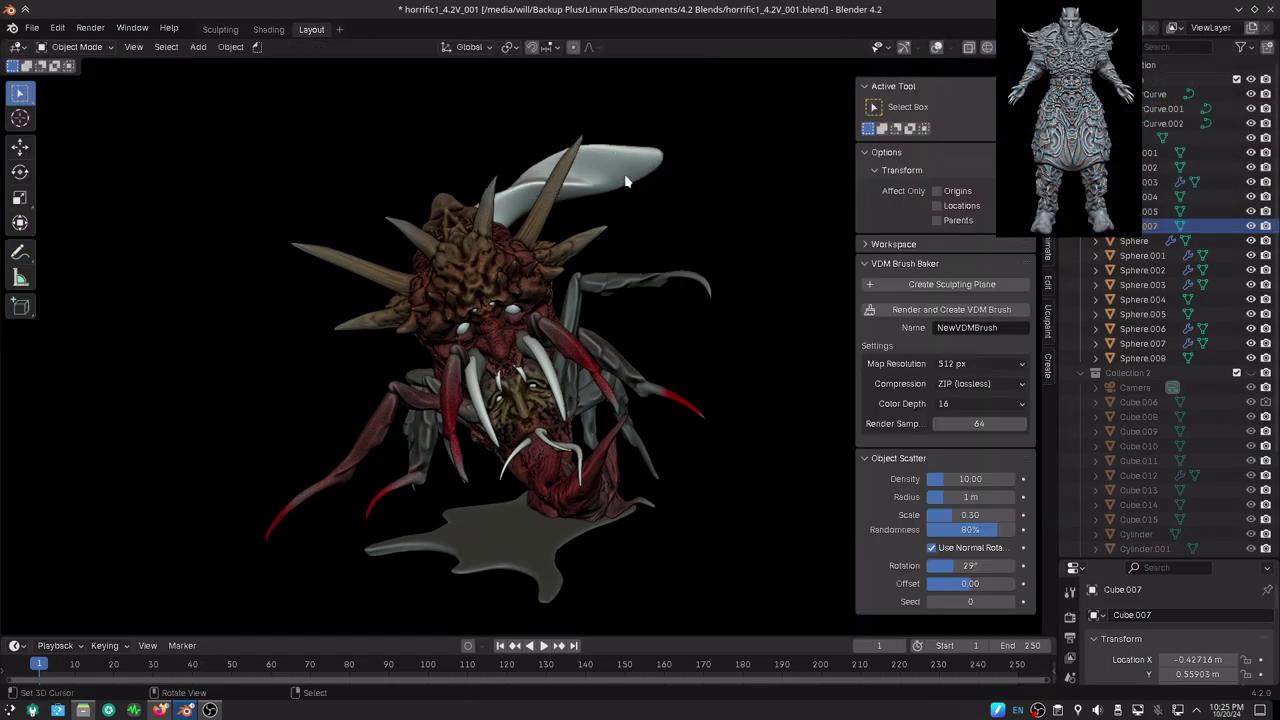
left_click(625, 175)
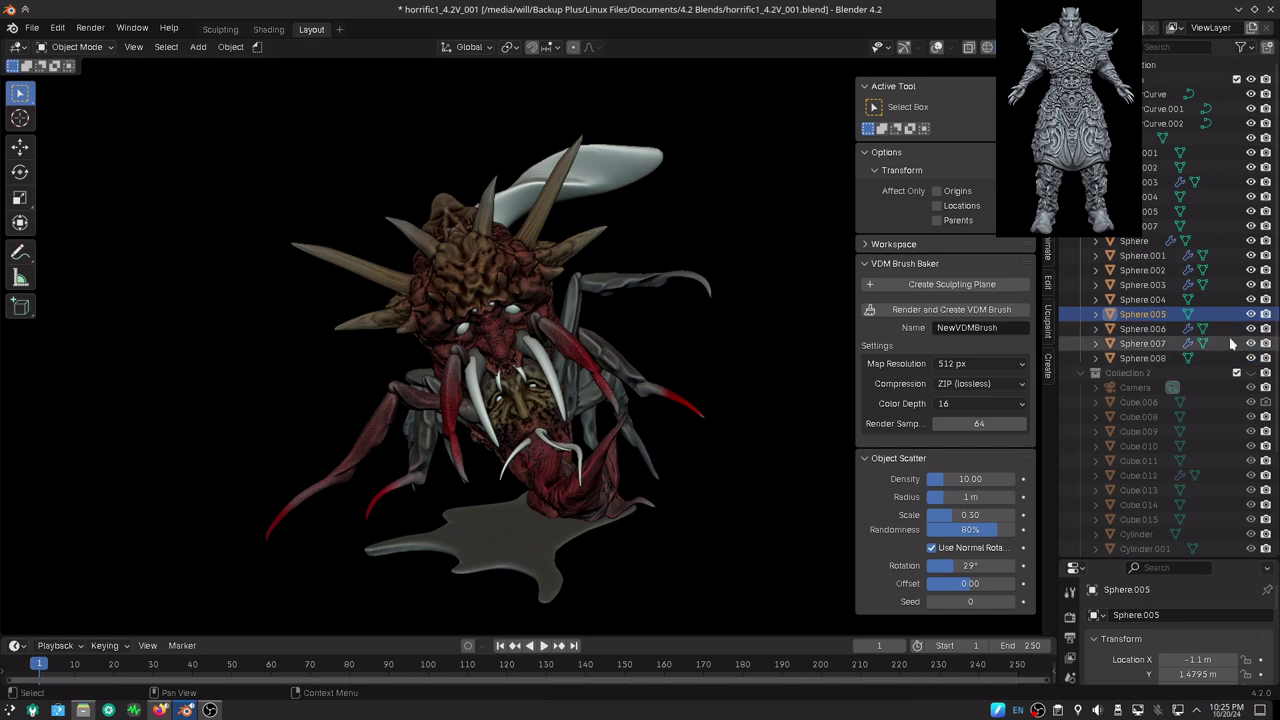
left_click(937, 47)
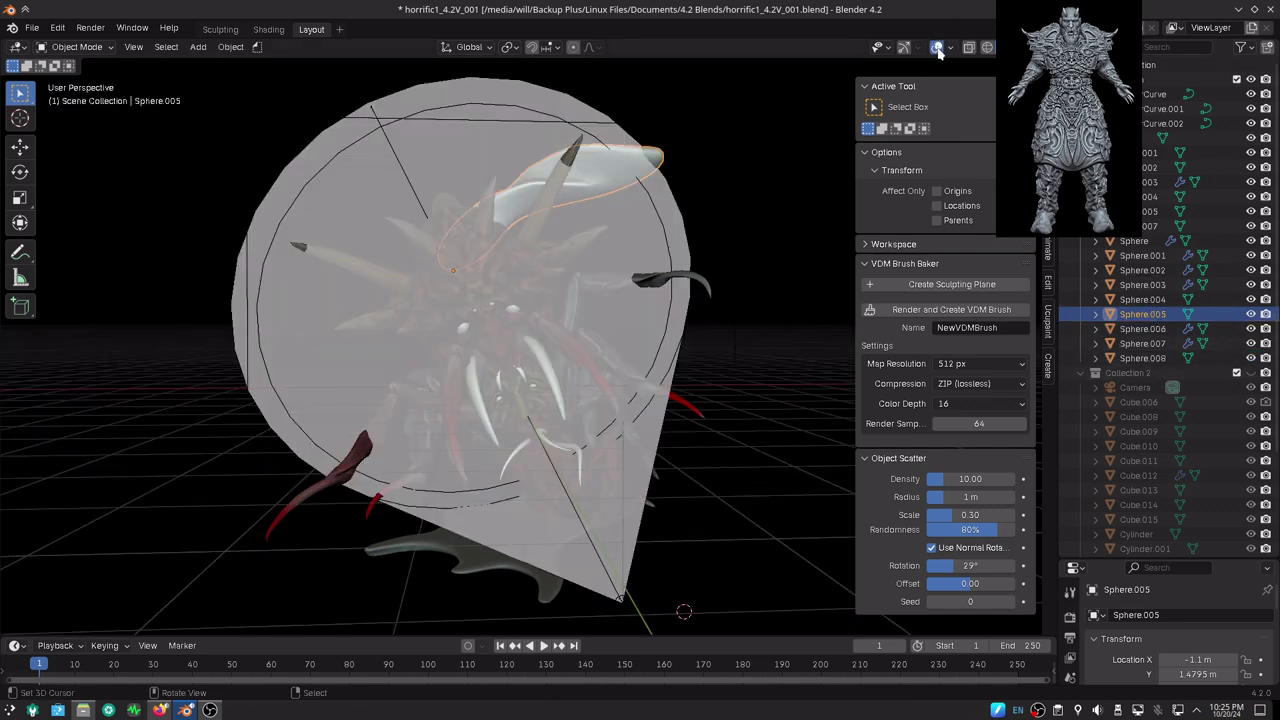
left_click(937, 47)
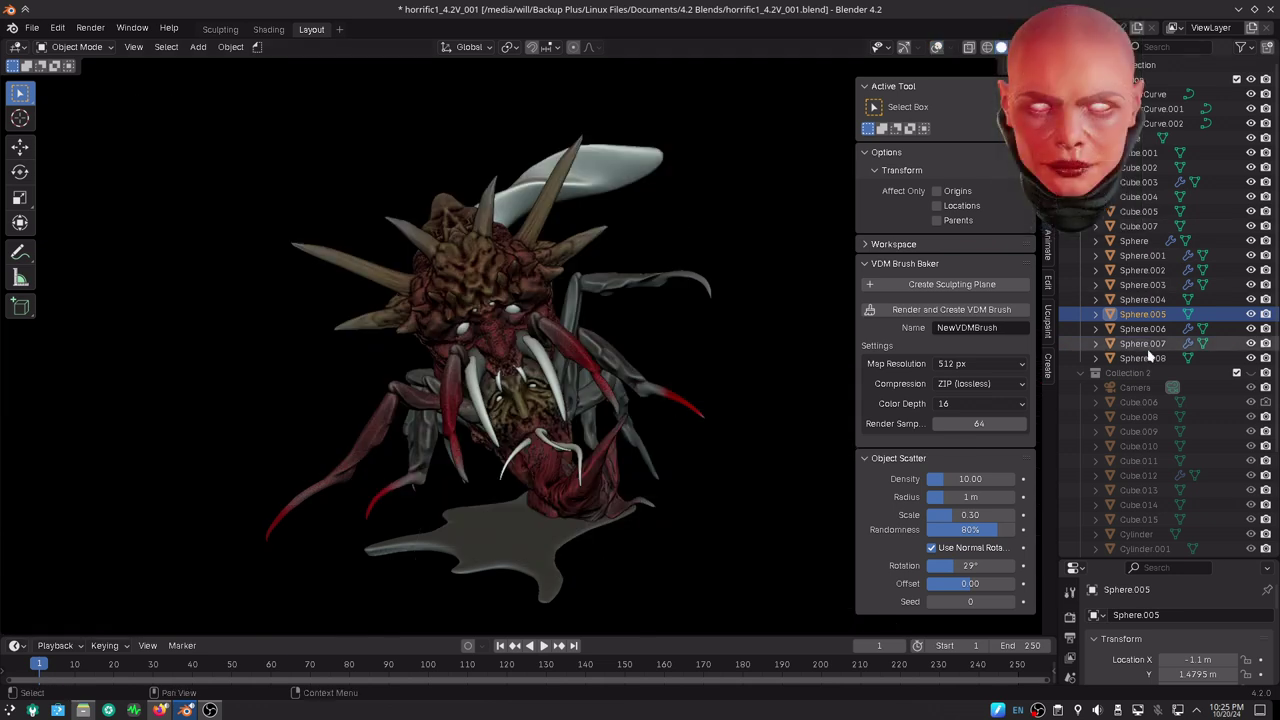
double_click(1163, 316)
scroll(1160, 317, "down", 1)
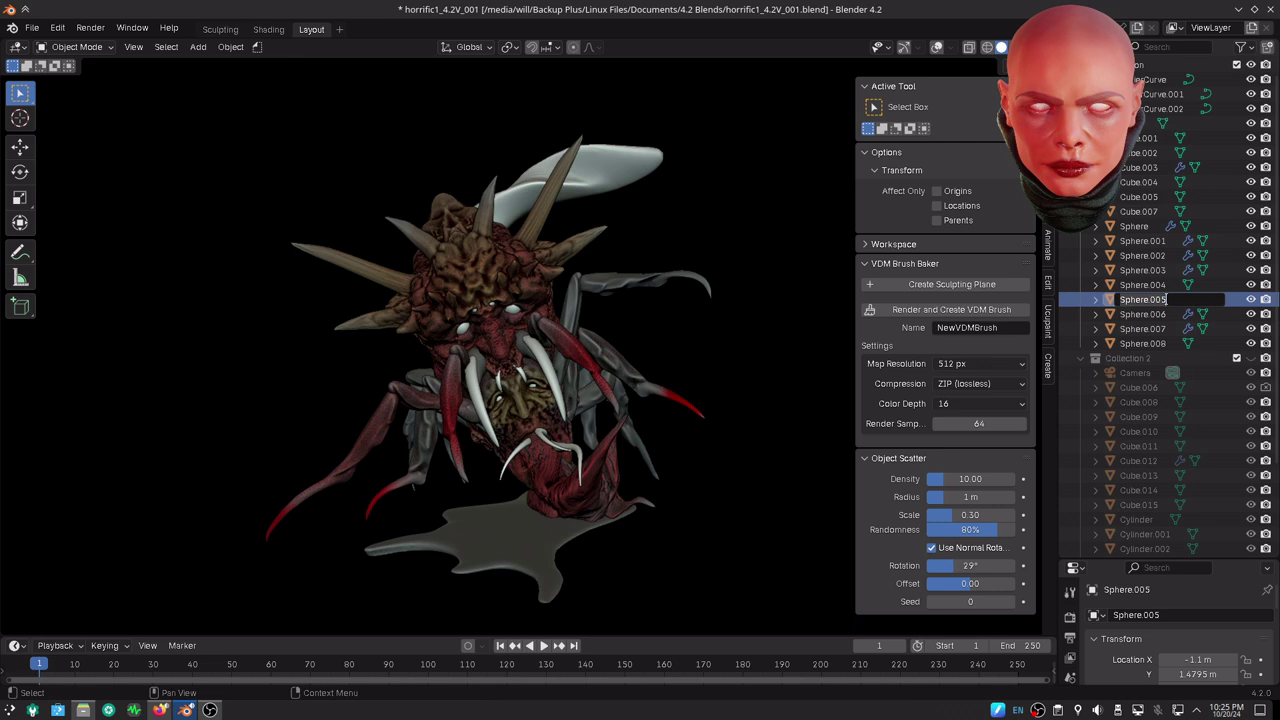
type("silk")
key("Return")
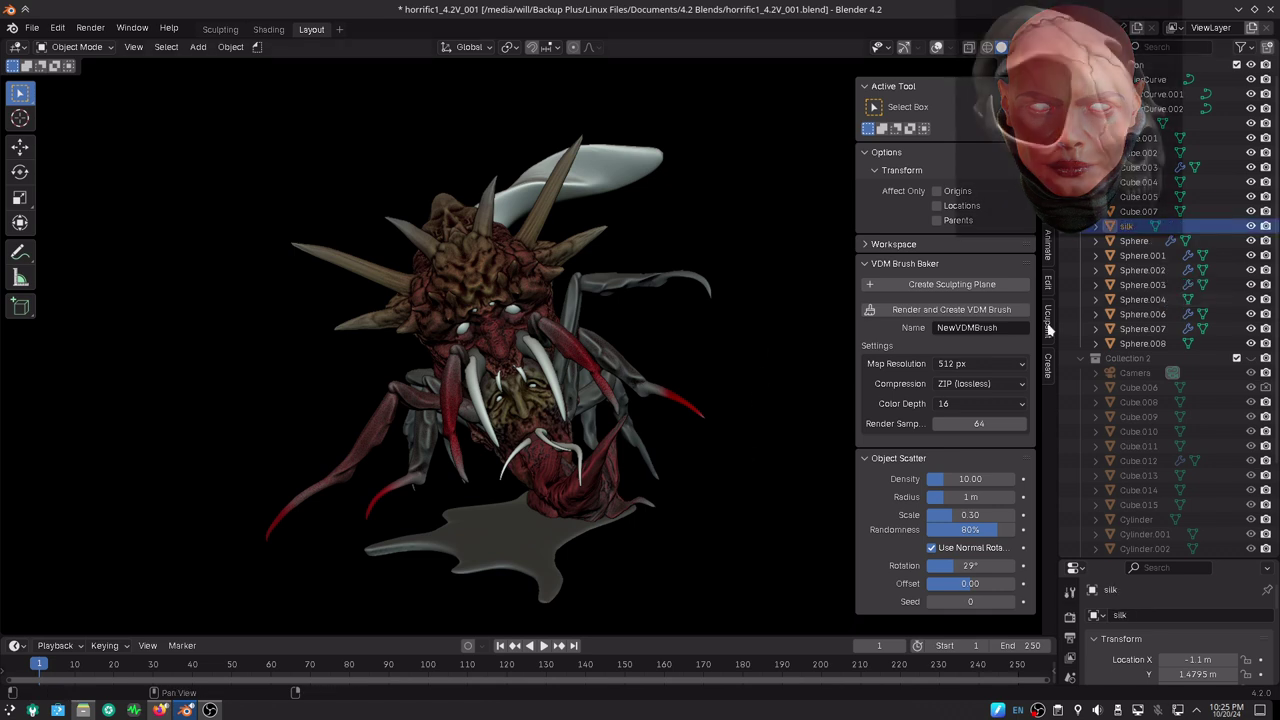
- Hide silk, select Cube.007, and hide Collection 3 with its fog cone
left_click(1251, 226)
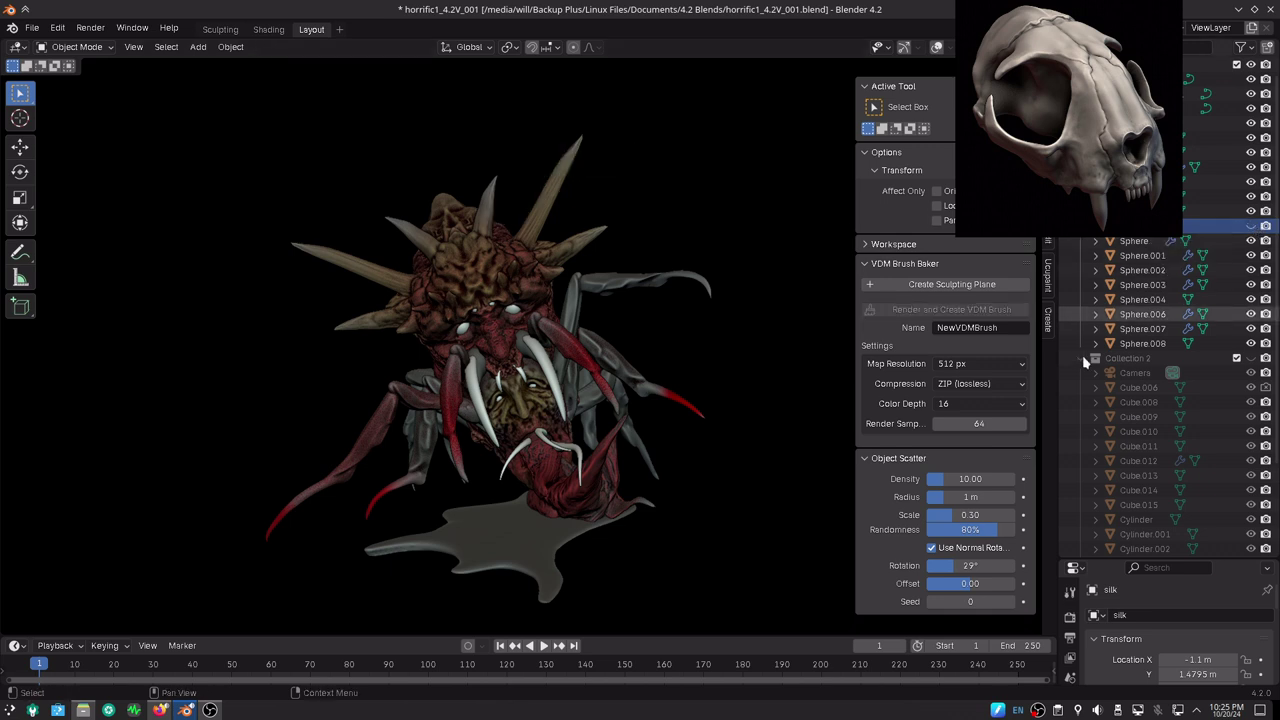
left_click(474, 272)
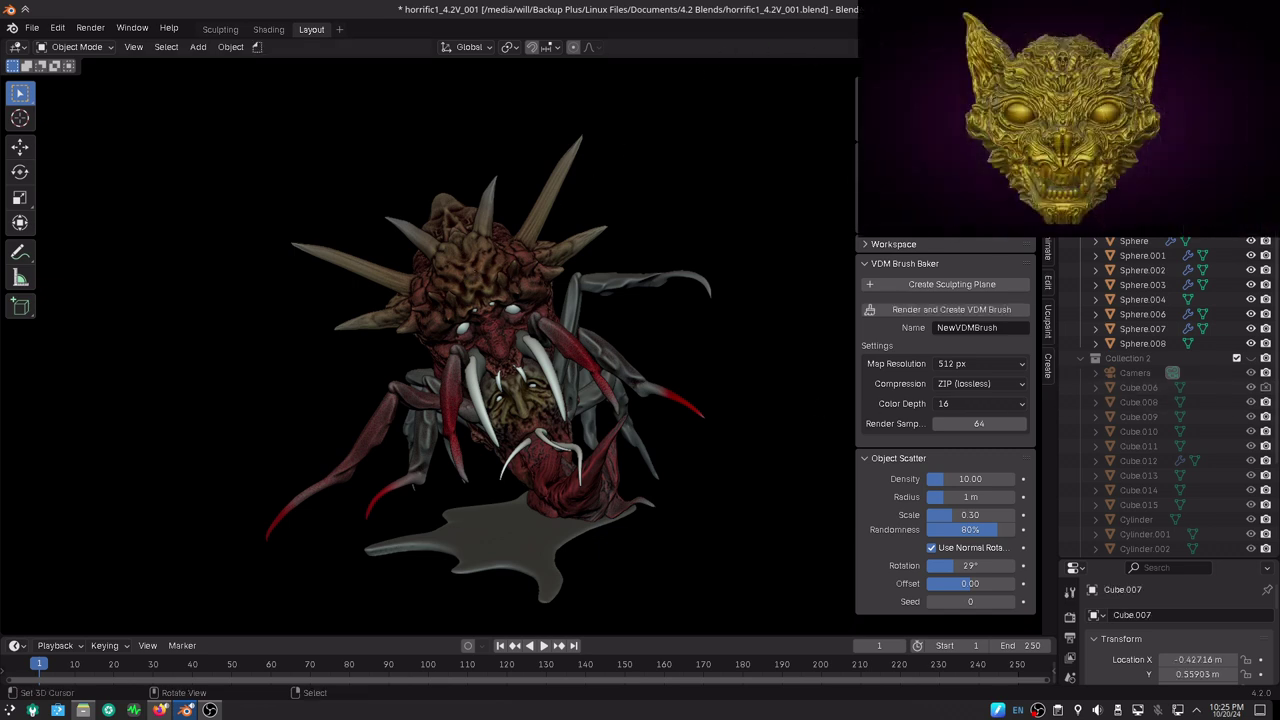
key("shift+alt+z")
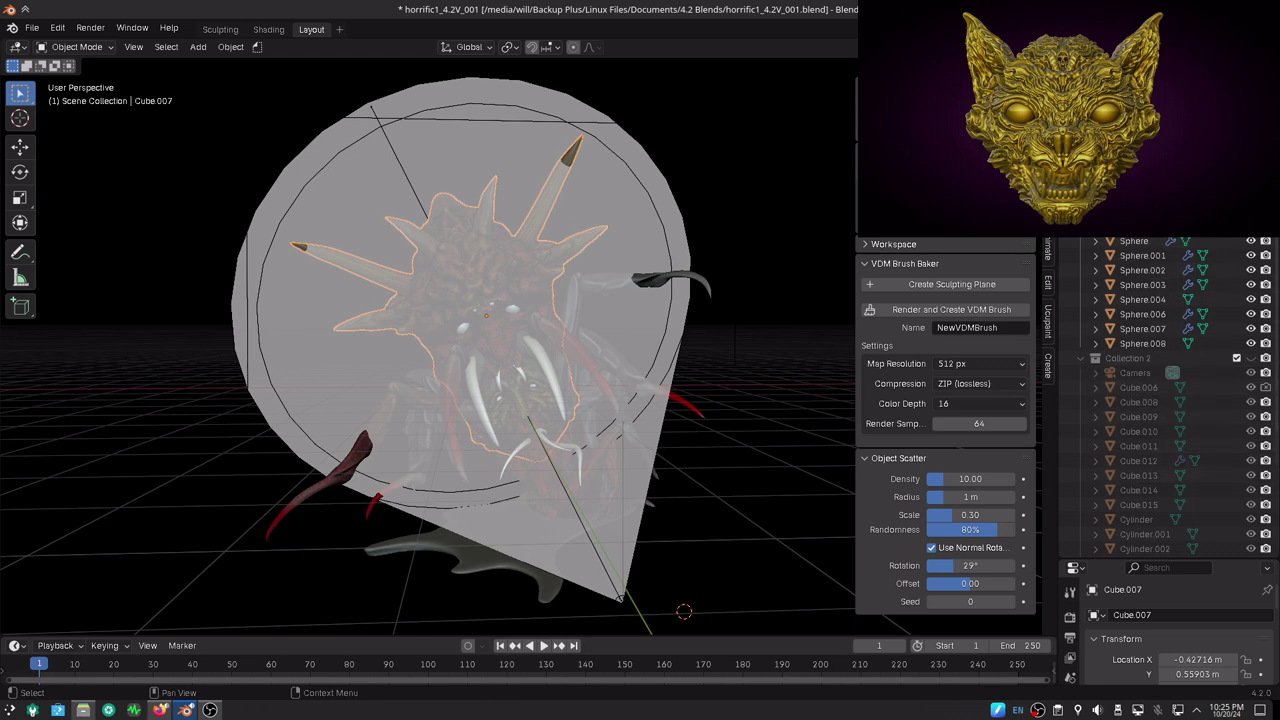
scroll(1136, 380, "down", 5)
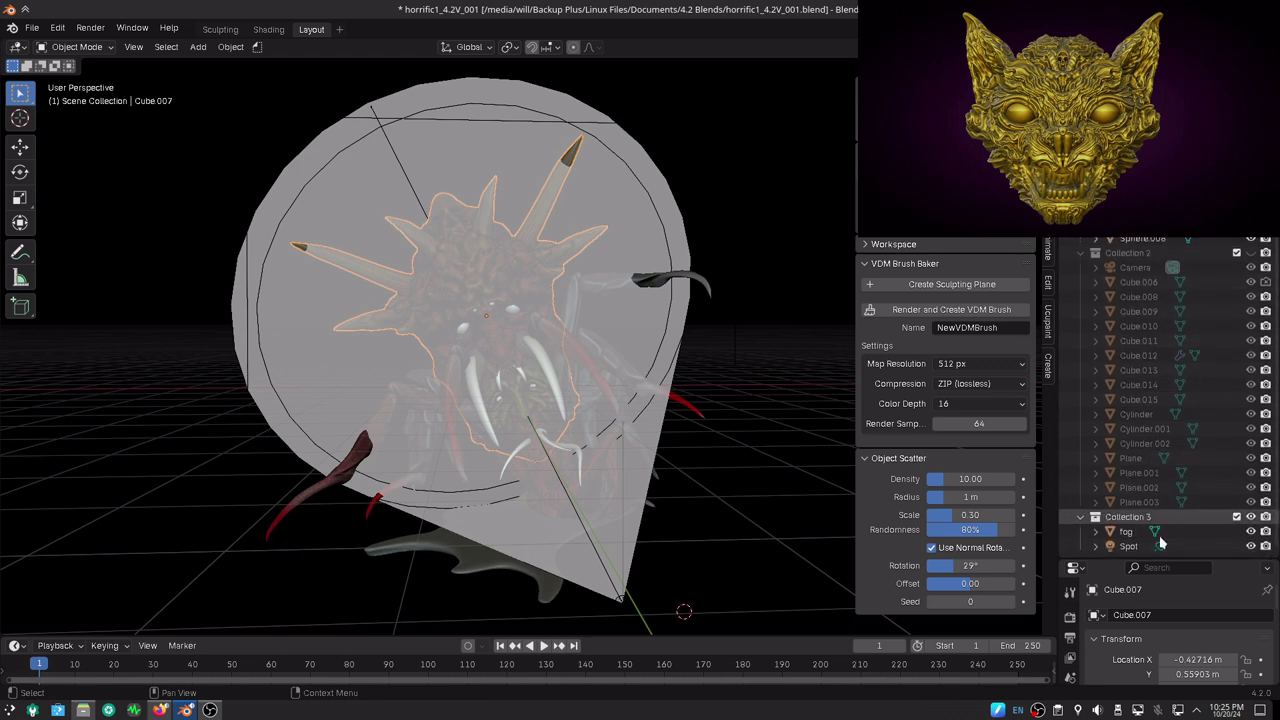
left_click(1250, 516)
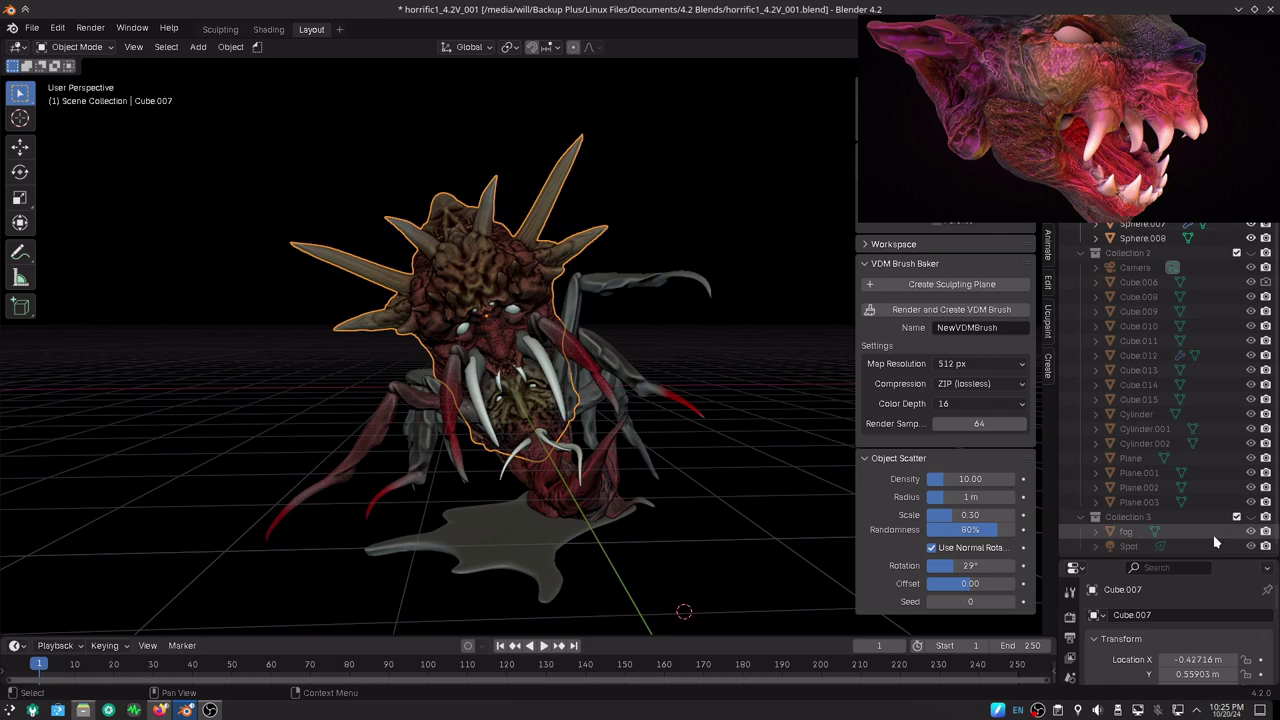
- Hide the floor, grid, 3D cursor and extras overlays and show statistics (971,402 vertices)
left_click(950, 47)
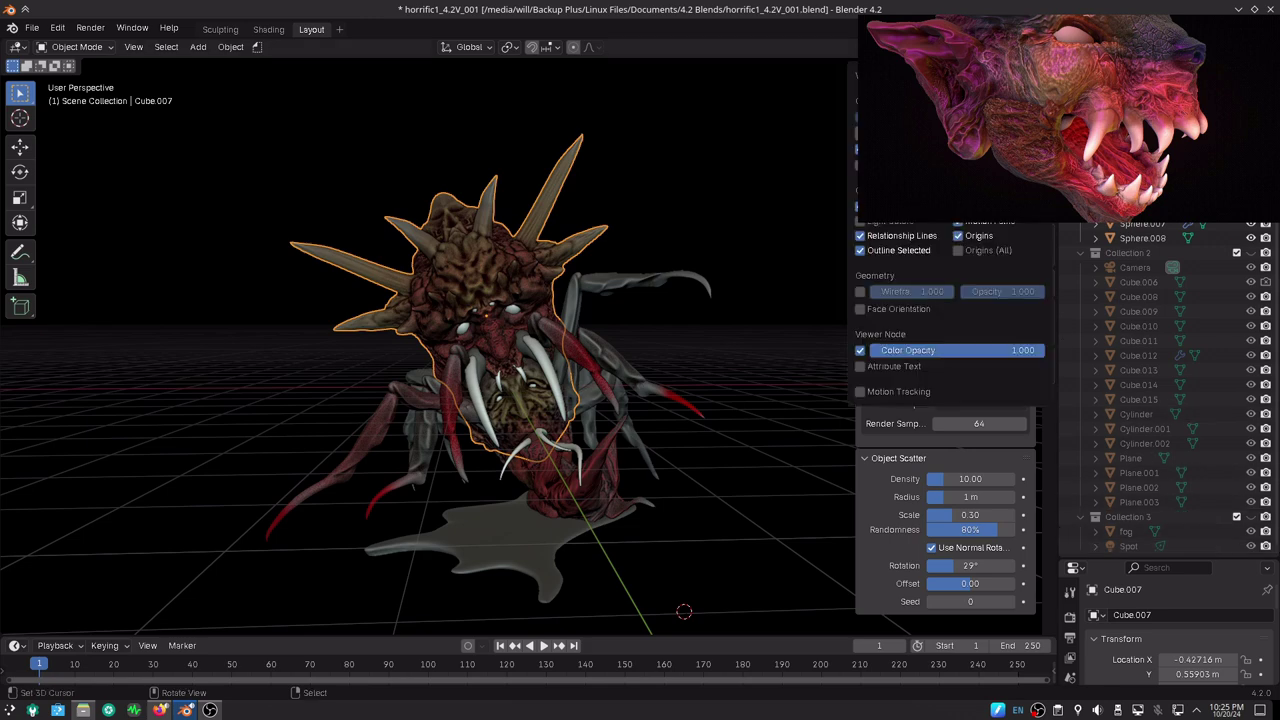
left_click(930, 95)
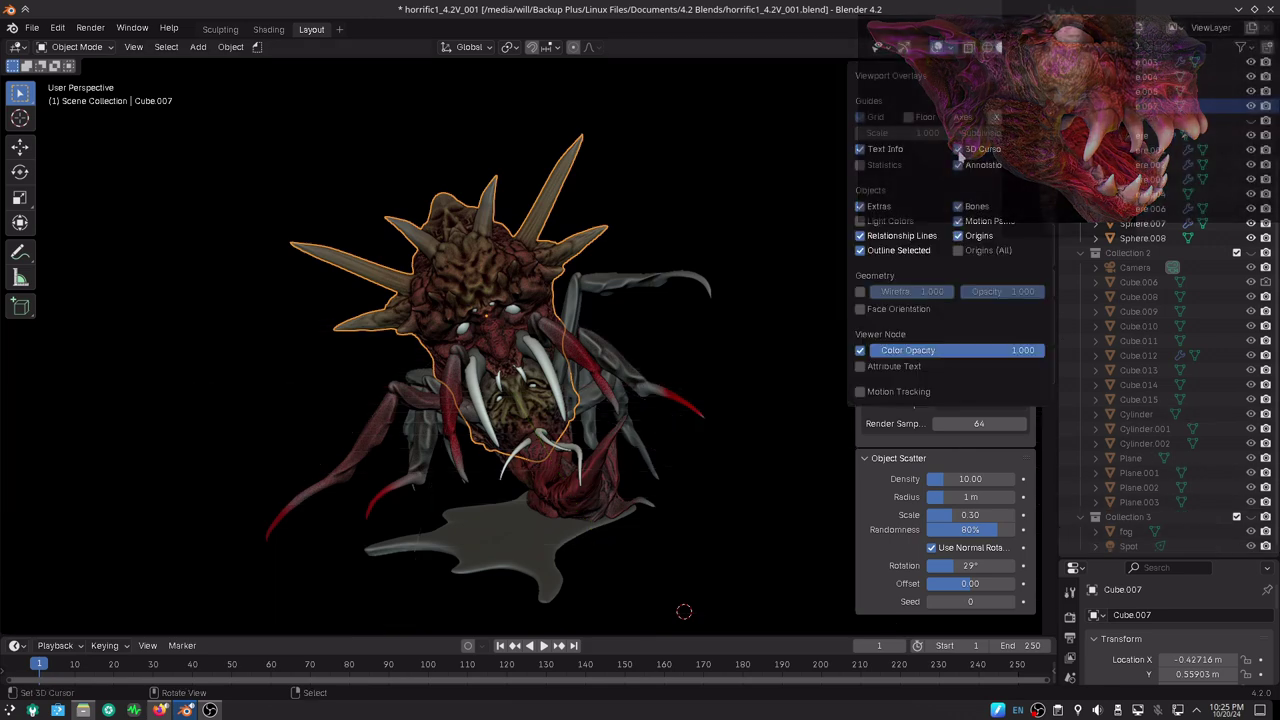
left_click(958, 148)
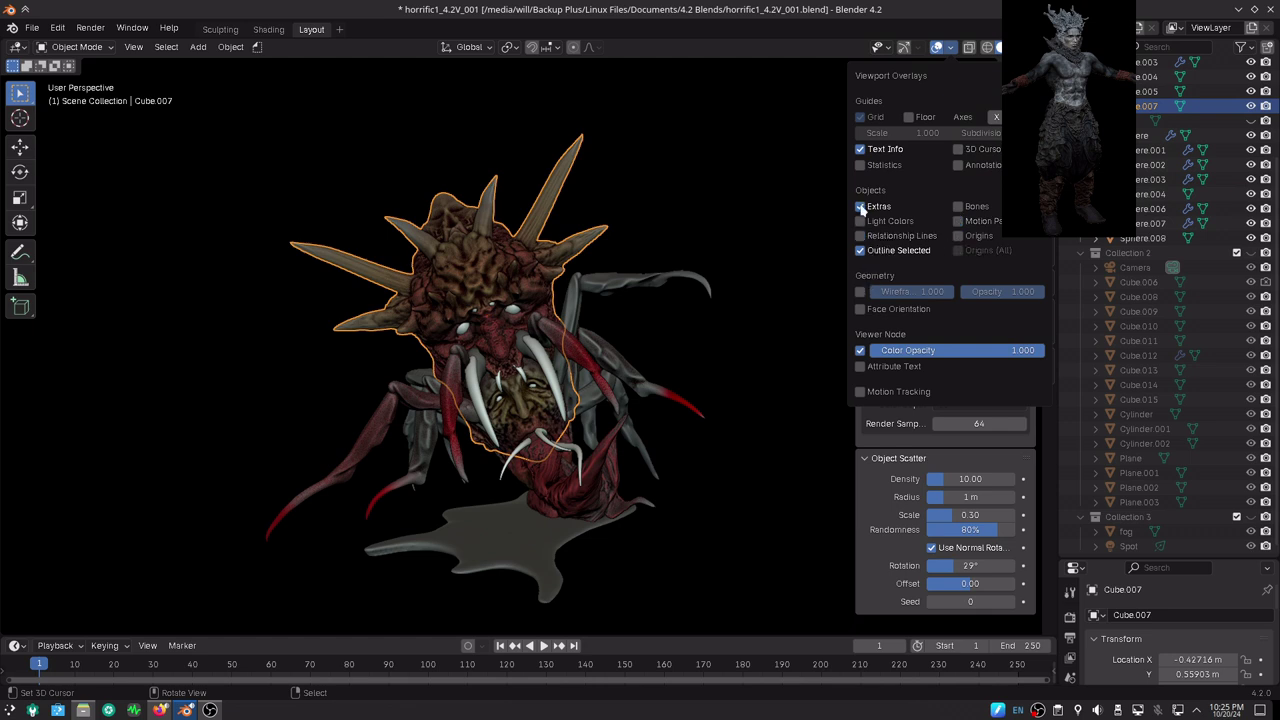
left_click(861, 166)
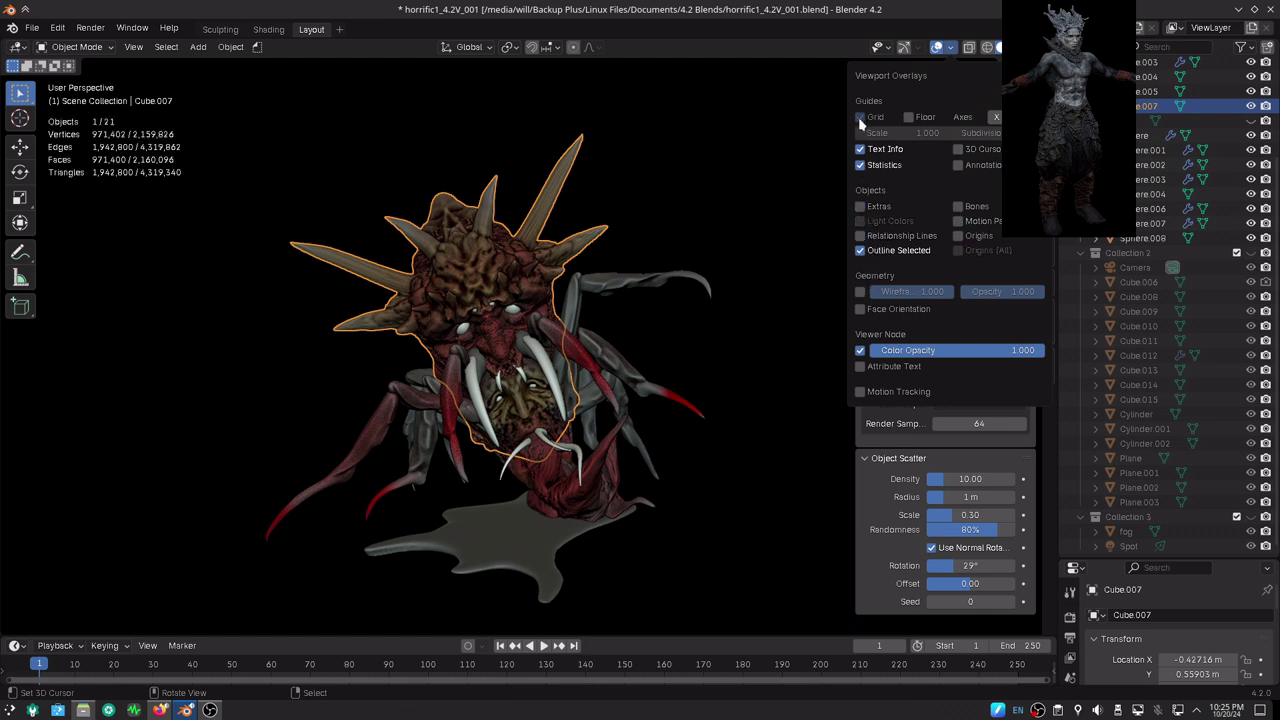
left_click(861, 118)
mouse_move(628, 404)
middle_mouse_down()
mouse_move(732, 401)
mouse_move(593, 393)
mouse_move(672, 363)
mouse_move(685, 375)
middle_mouse_up()
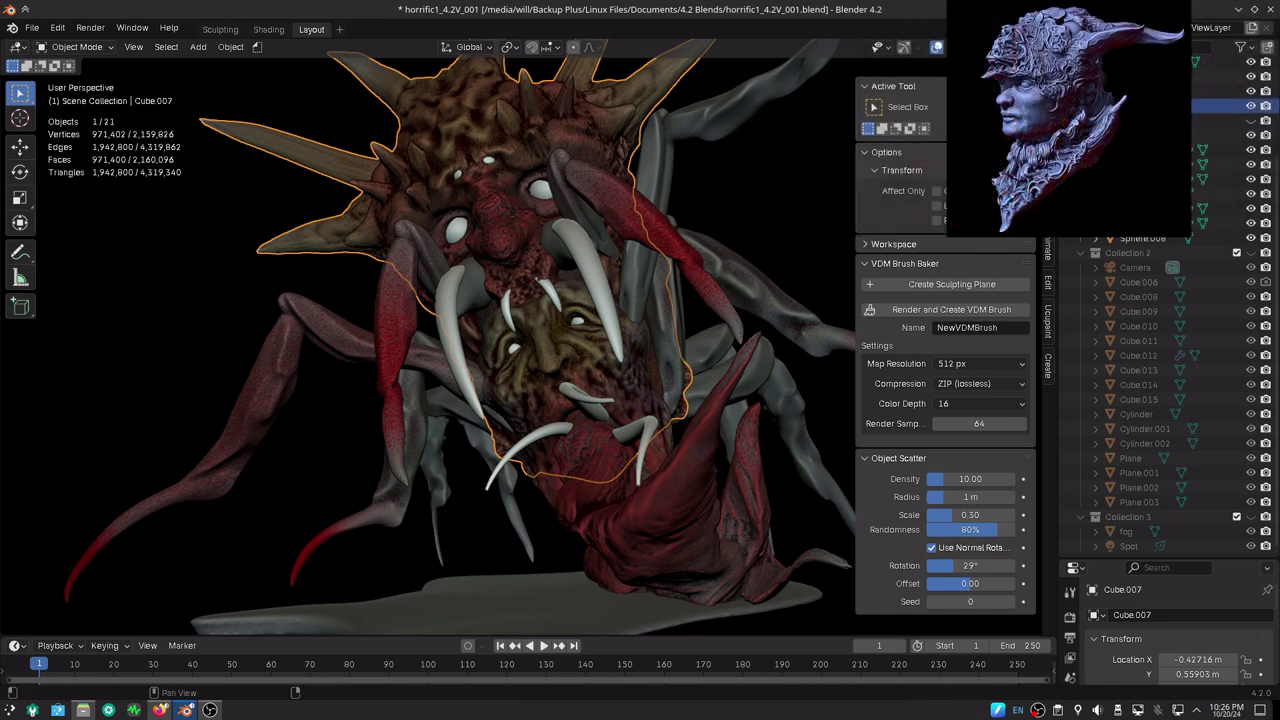
- Try darker, reddish translucent and teal MatCaps with specular lighting toggled, orbiting the creature
left_click(1045, 47)
left_click(1023, 225)
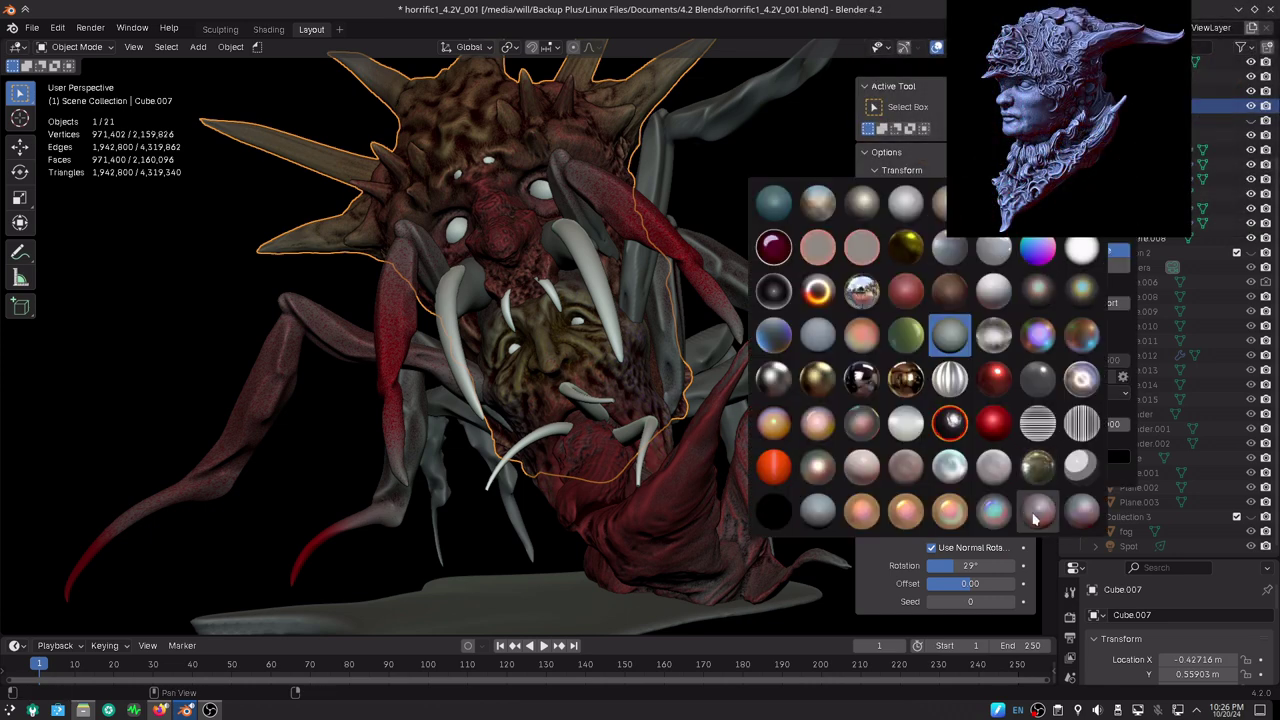
left_click(1035, 517)
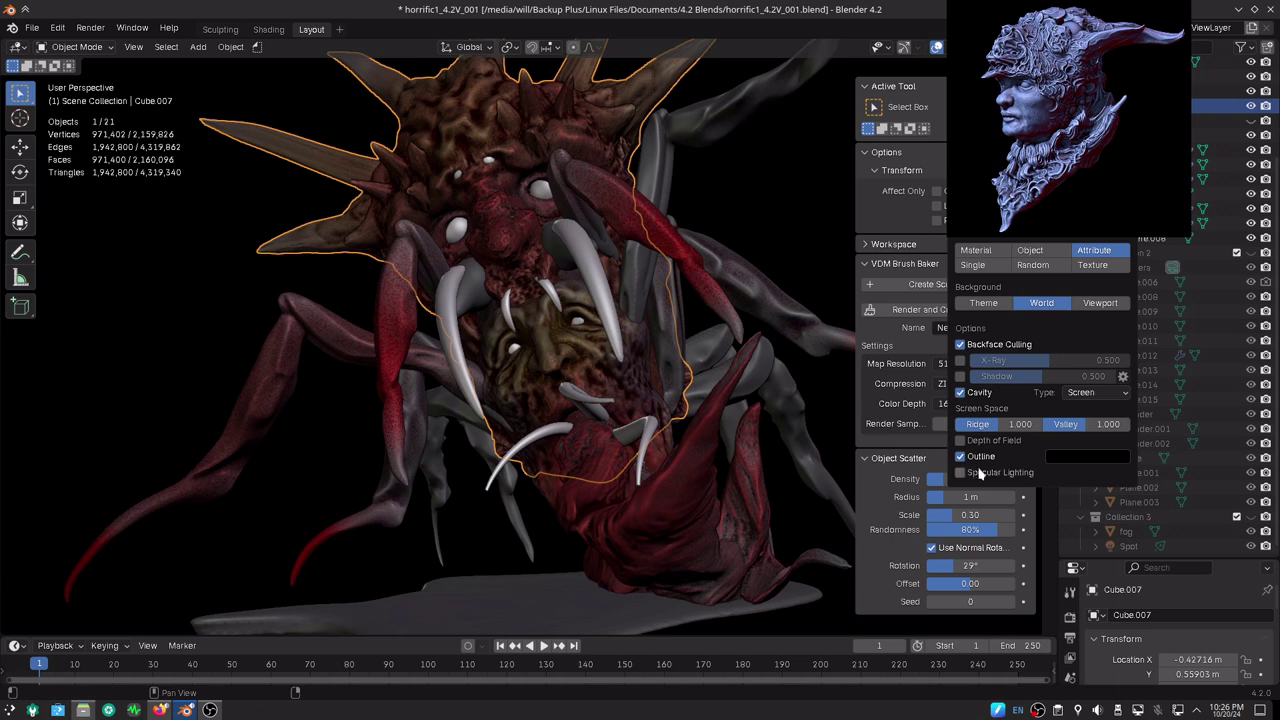
left_click(961, 473)
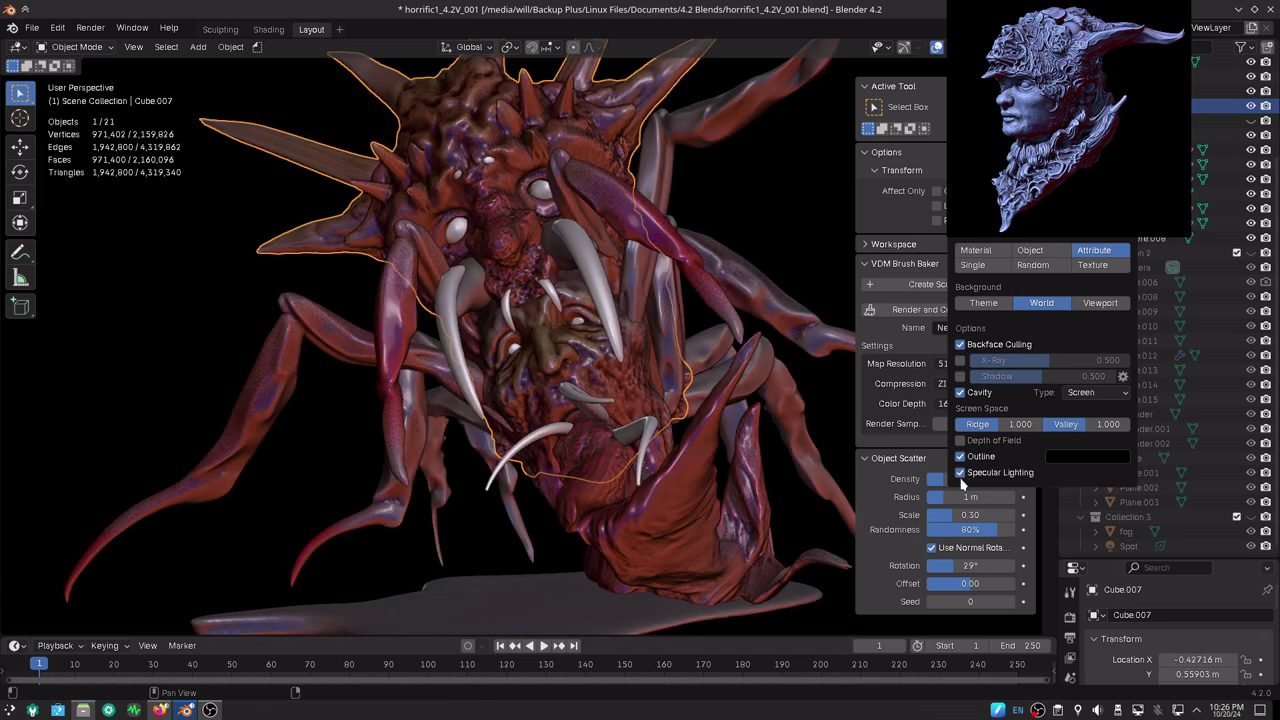
left_click(1023, 225)
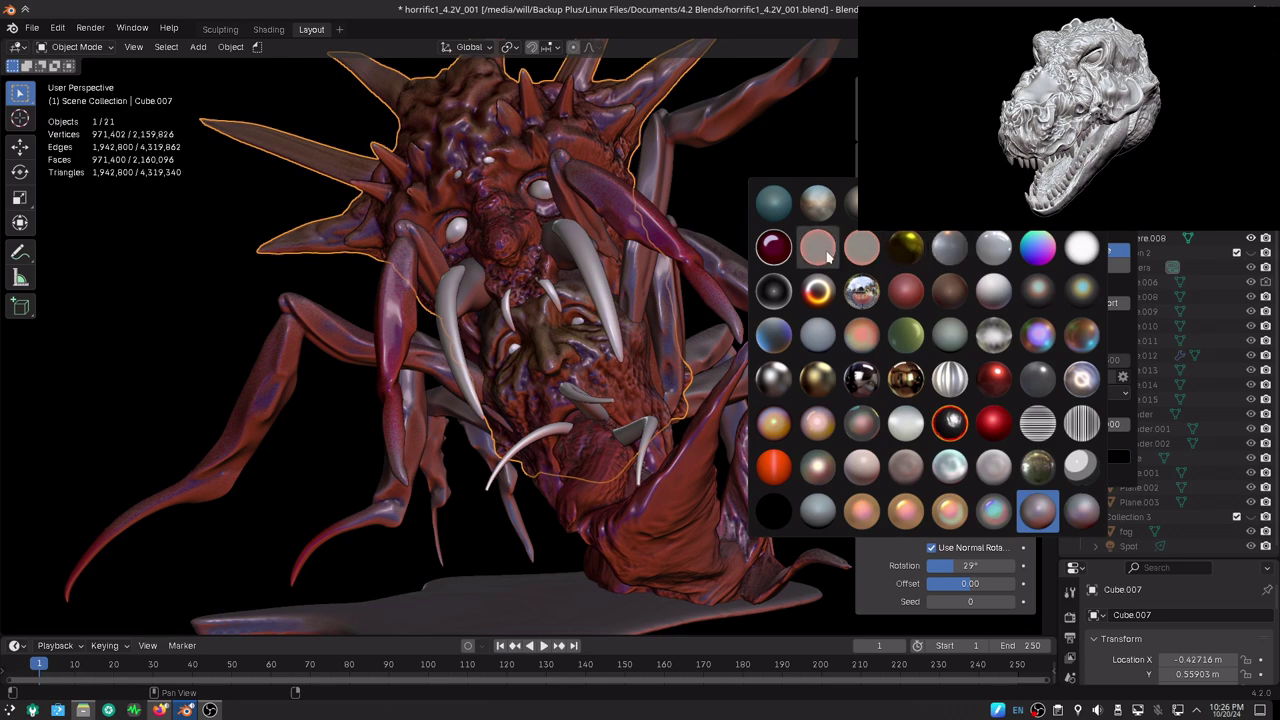
left_click(827, 256)
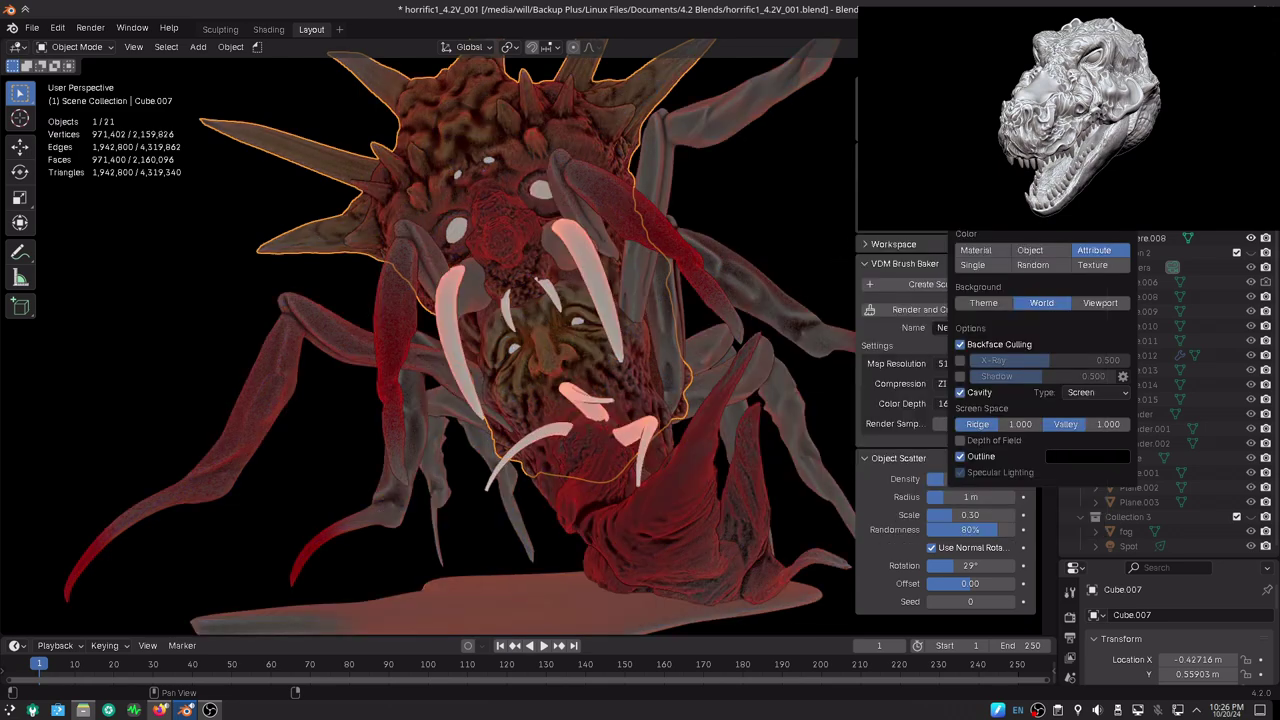
left_click(1023, 215)
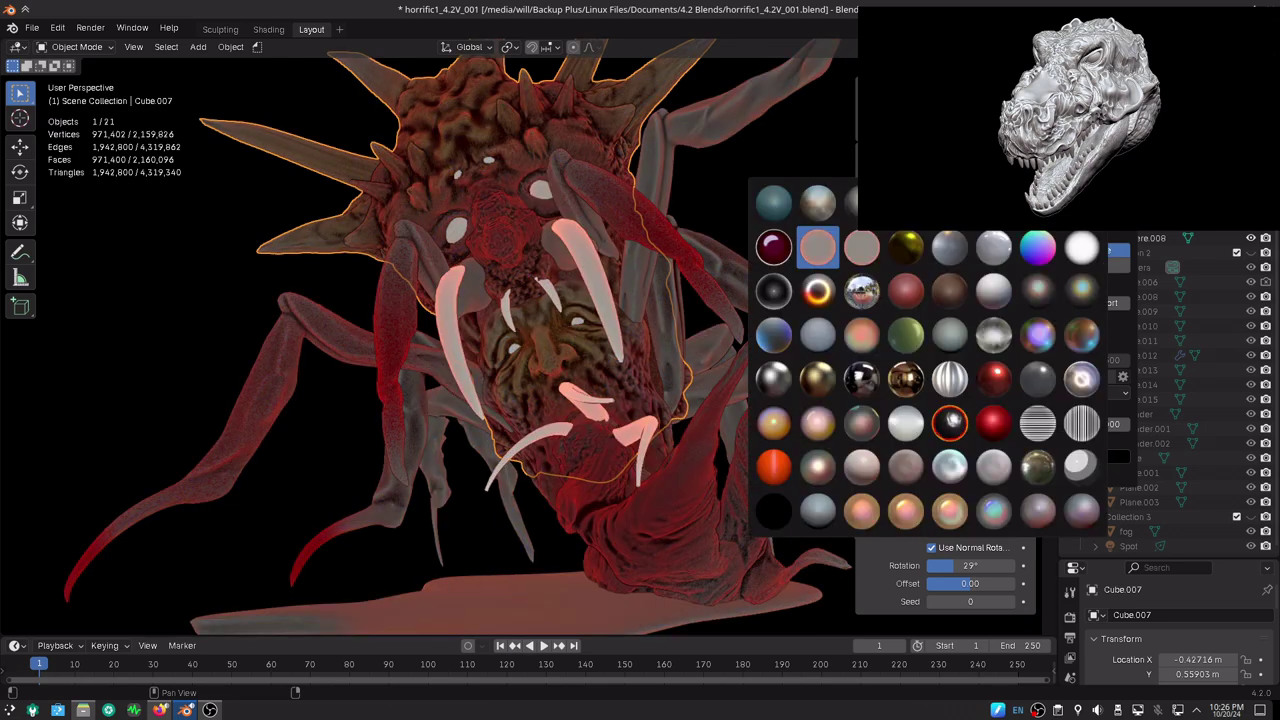
left_click(773, 208)
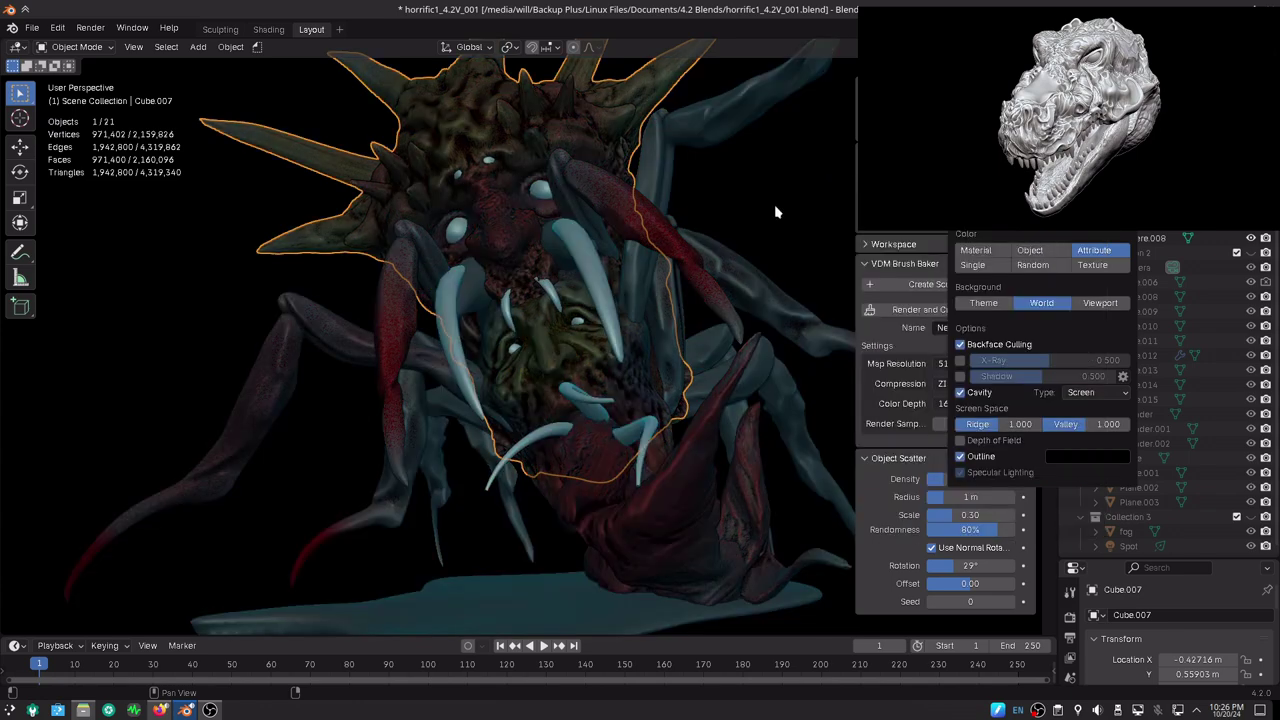
mouse_move(644, 406)
middle_mouse_down()
mouse_move(648, 420)
mouse_move(600, 434)
mouse_move(697, 406)
middle_mouse_up()
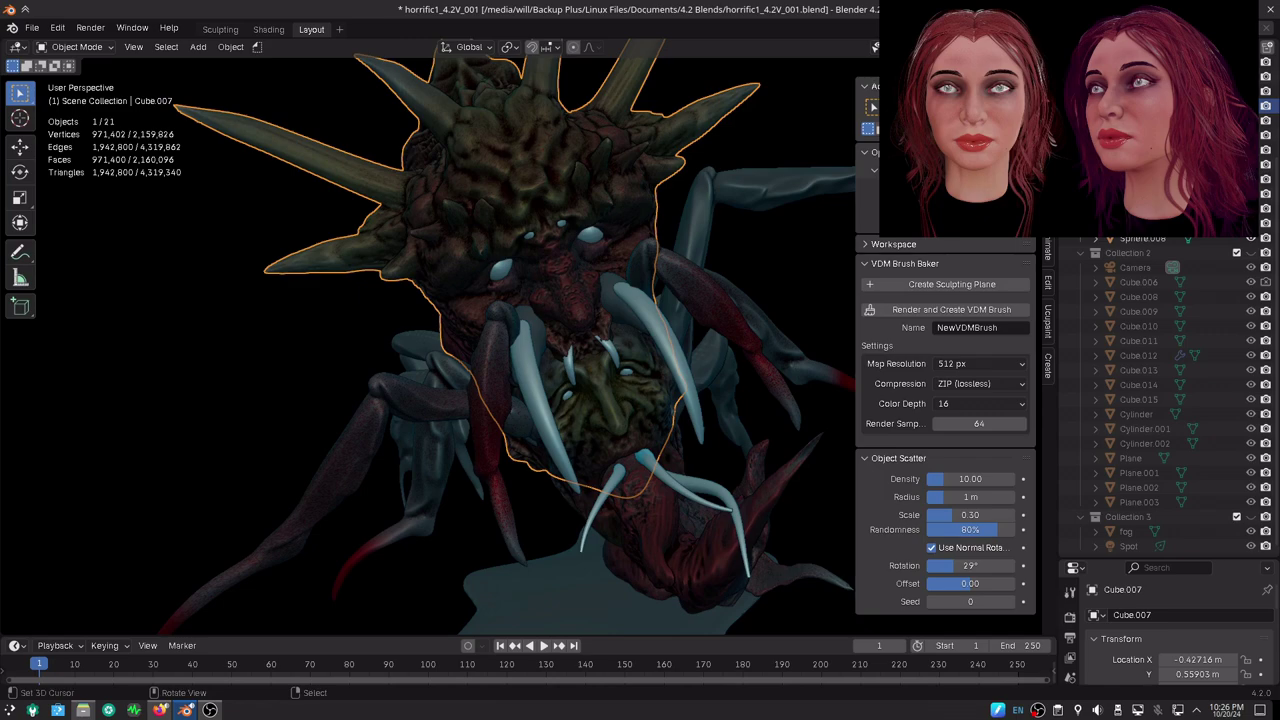
key("alt+a")
middle_click_drag(755, 448, 845, 437)
mouse_move(837, 410)
middle_mouse_down()
mouse_move(704, 410)
mouse_move(580, 432)
middle_mouse_up()
- Compare red, pink-gold, orange-red and maroon MatCaps, disable specular, and settle on matte red
left_click(1045, 47)
left_click(995, 195)
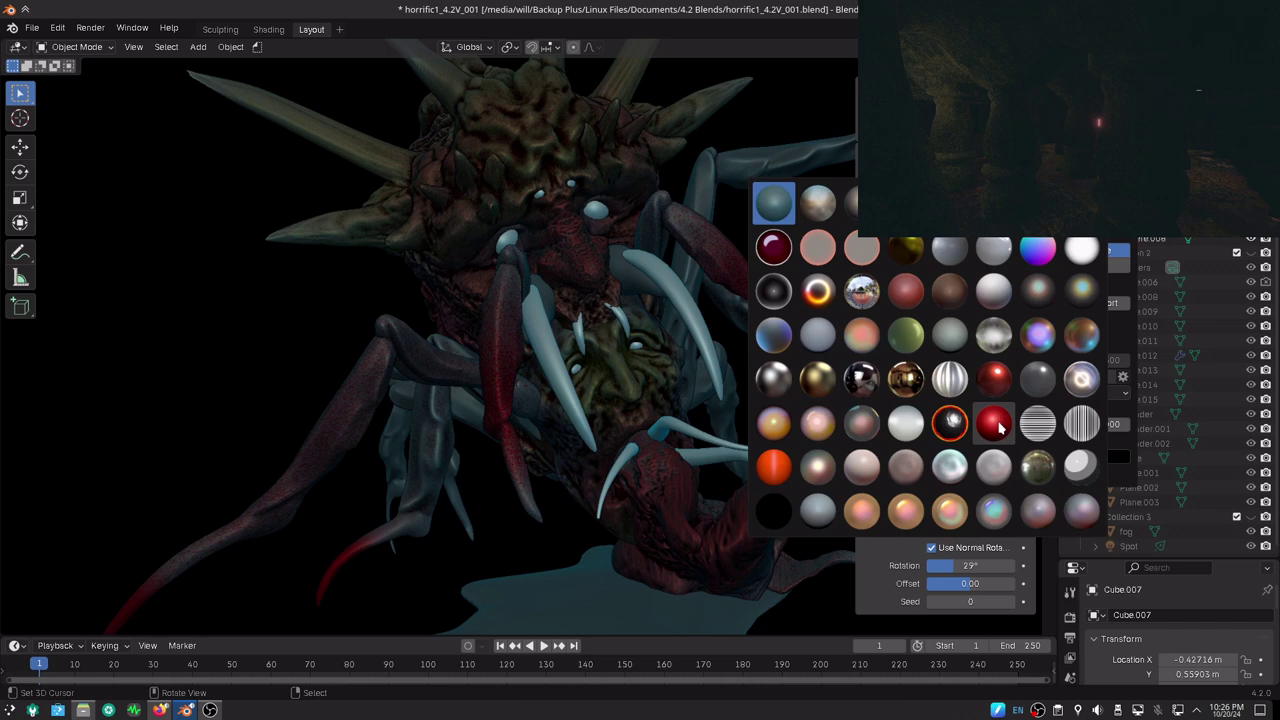
left_click(994, 424)
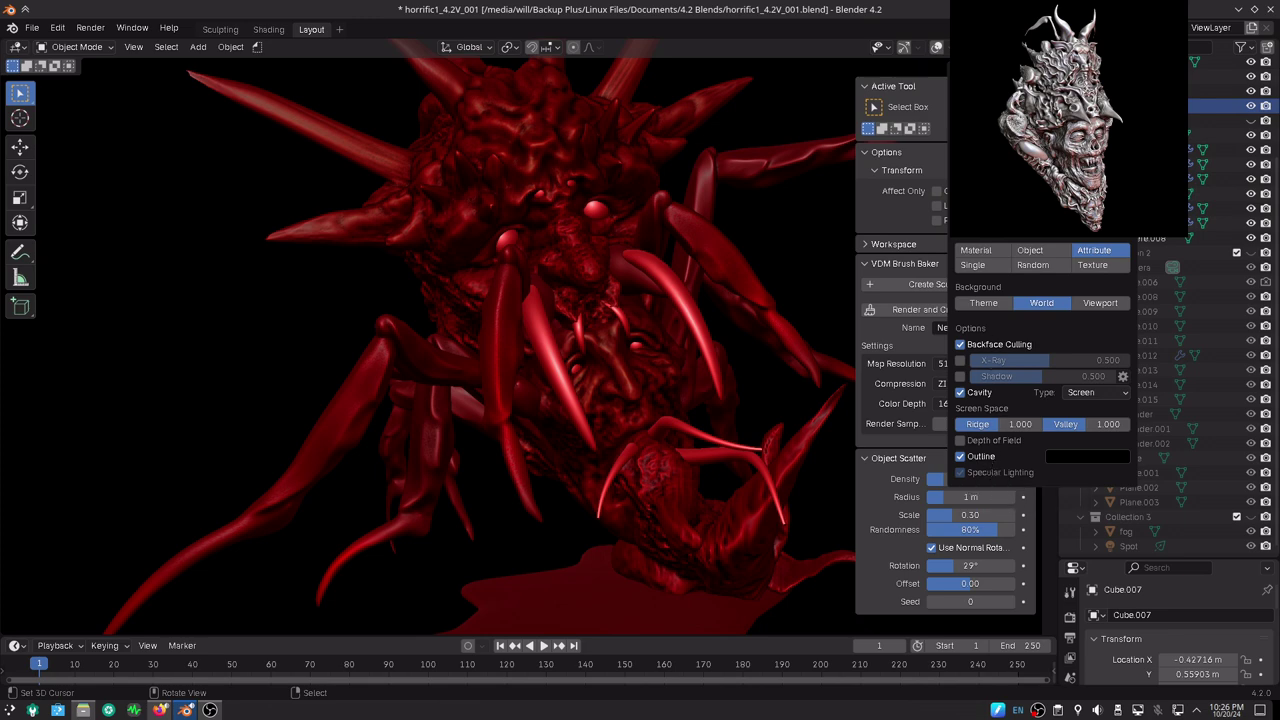
left_click(1040, 200)
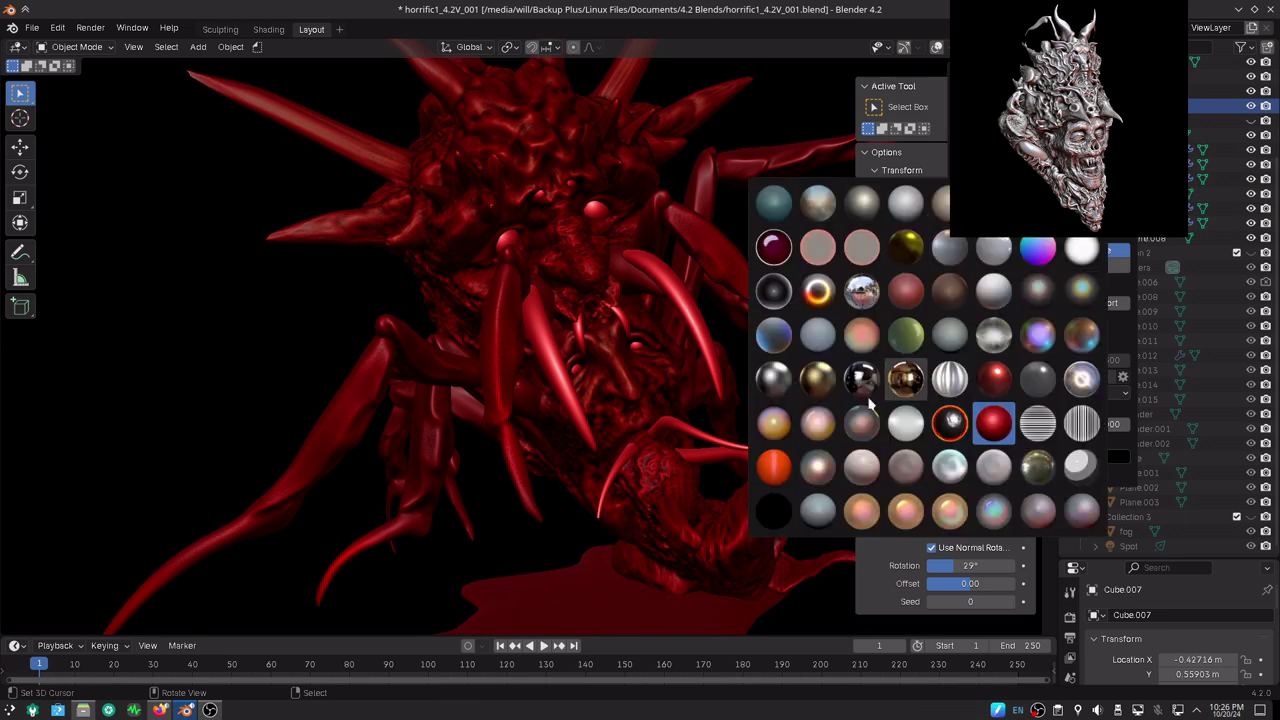
left_click(818, 425)
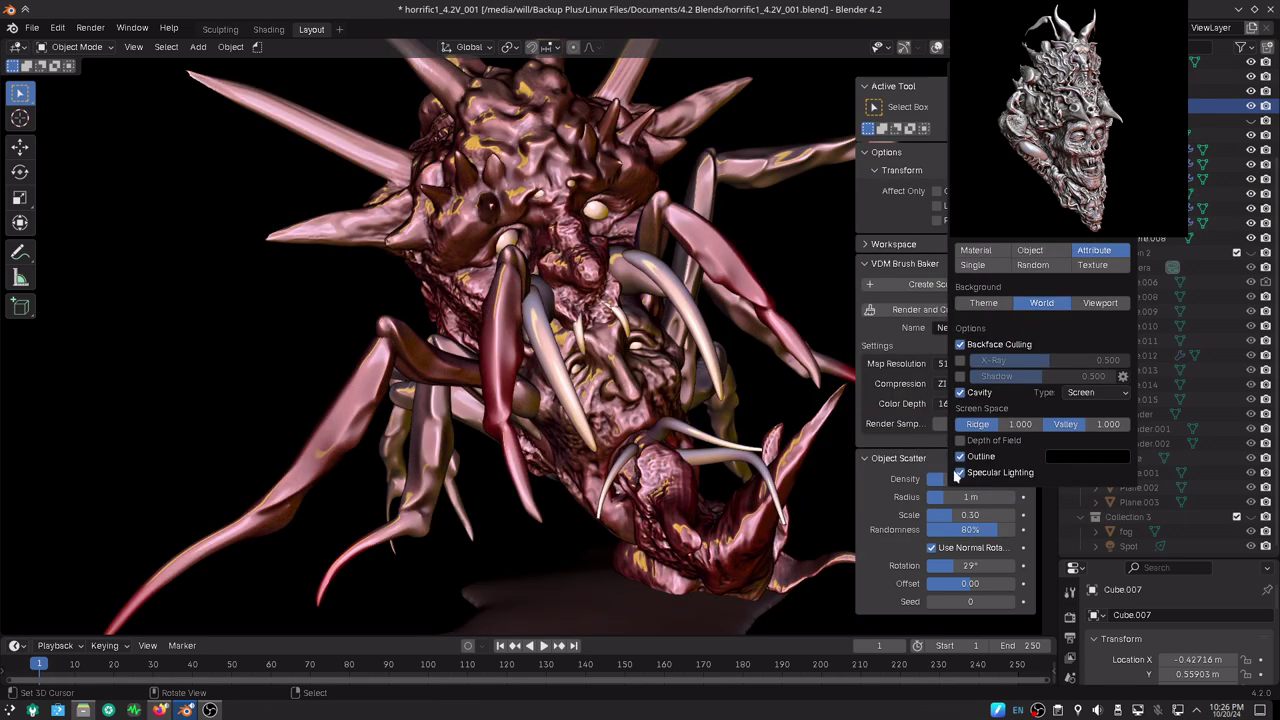
left_click(959, 473)
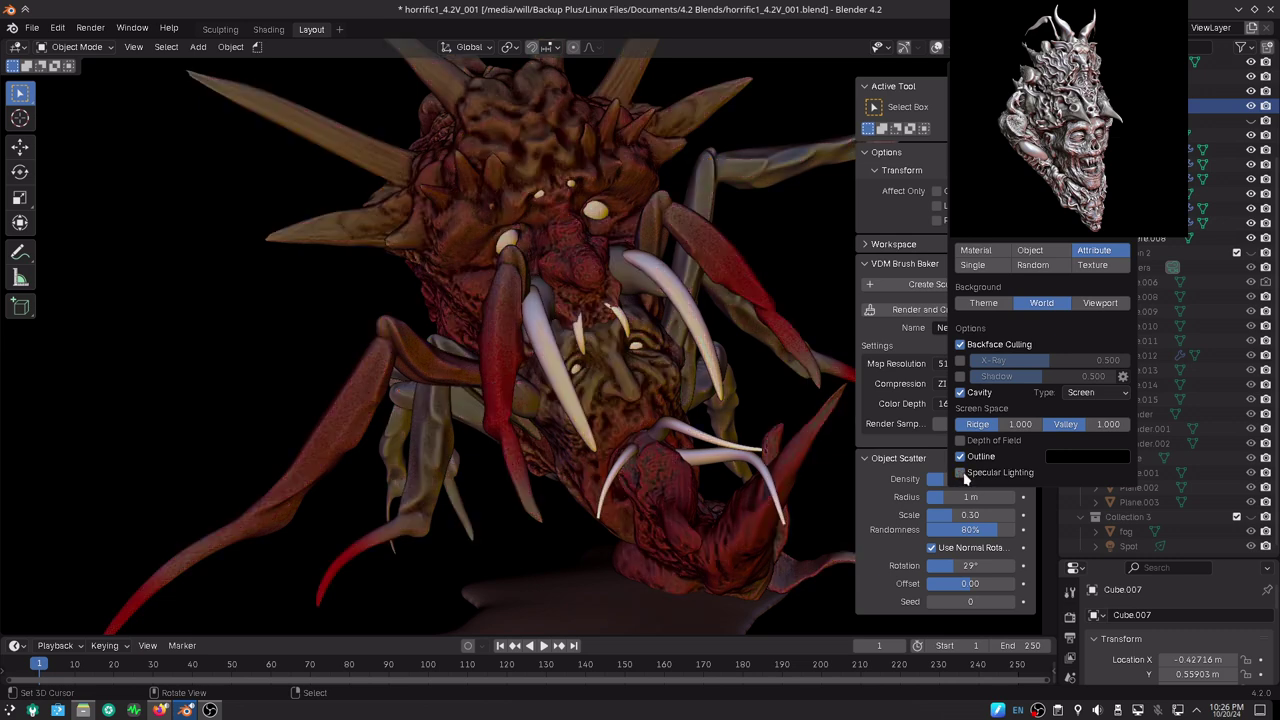
left_click(976, 152)
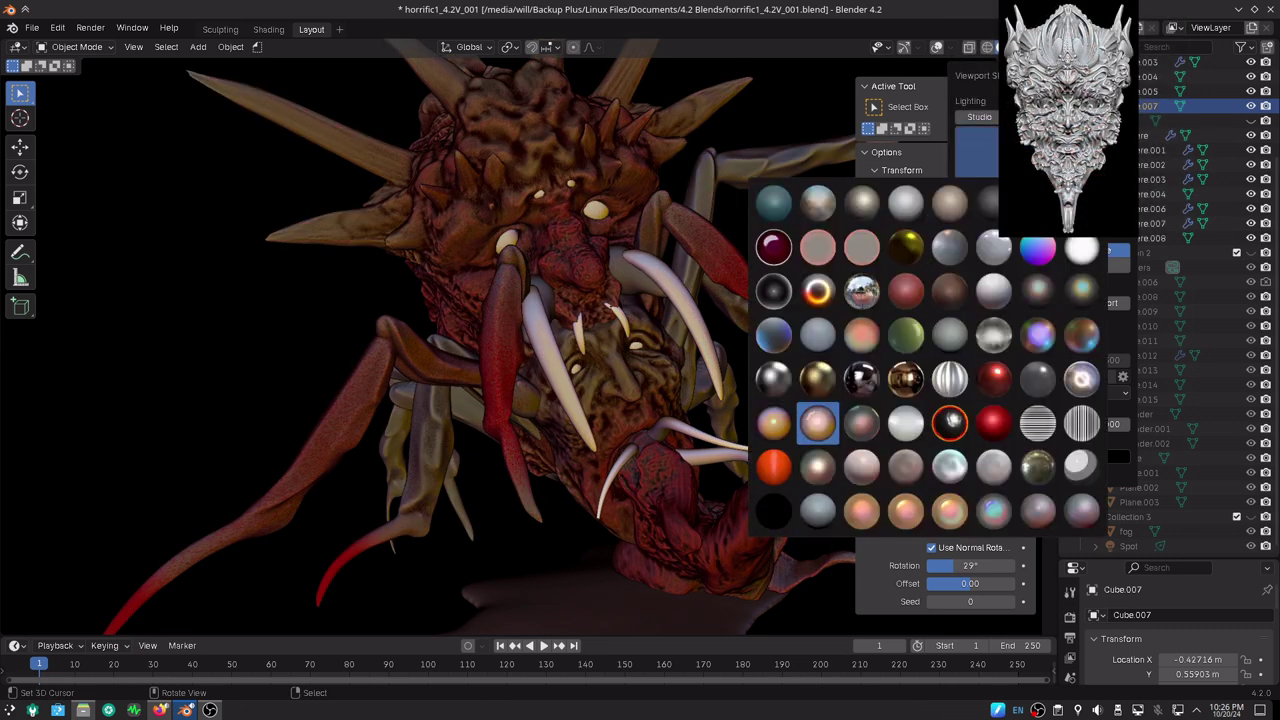
left_click(785, 460)
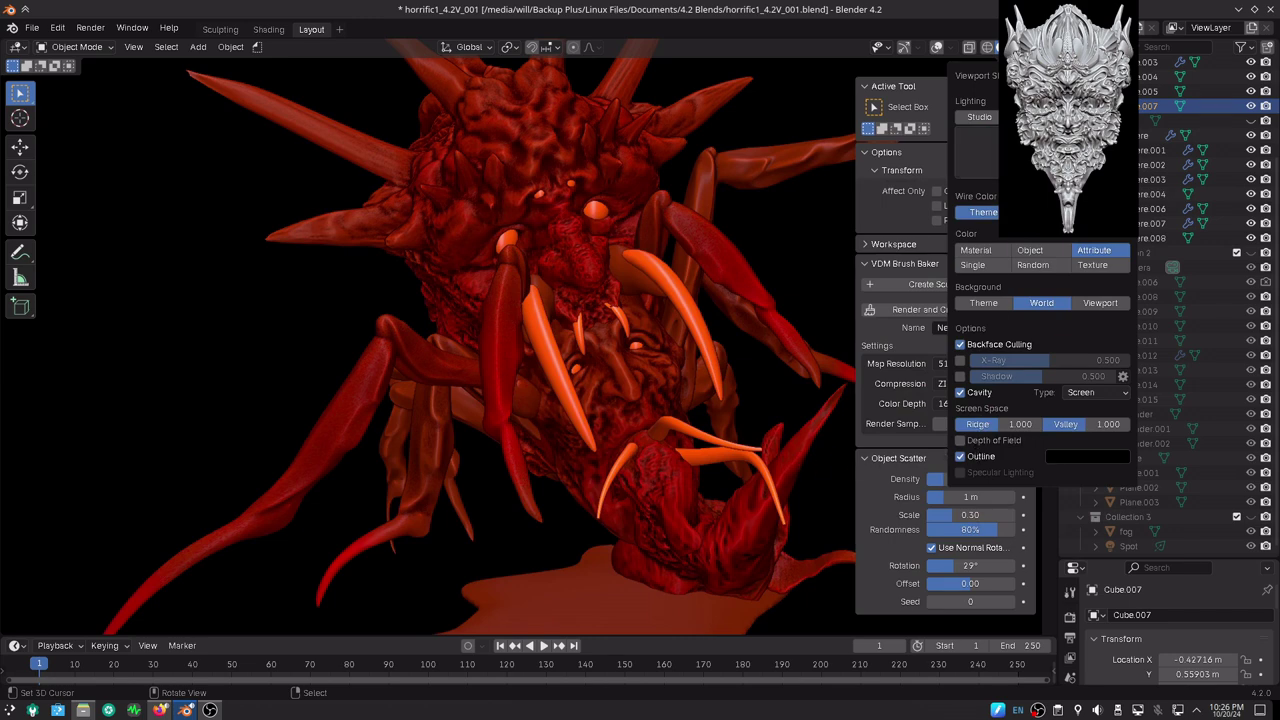
left_click(977, 150)
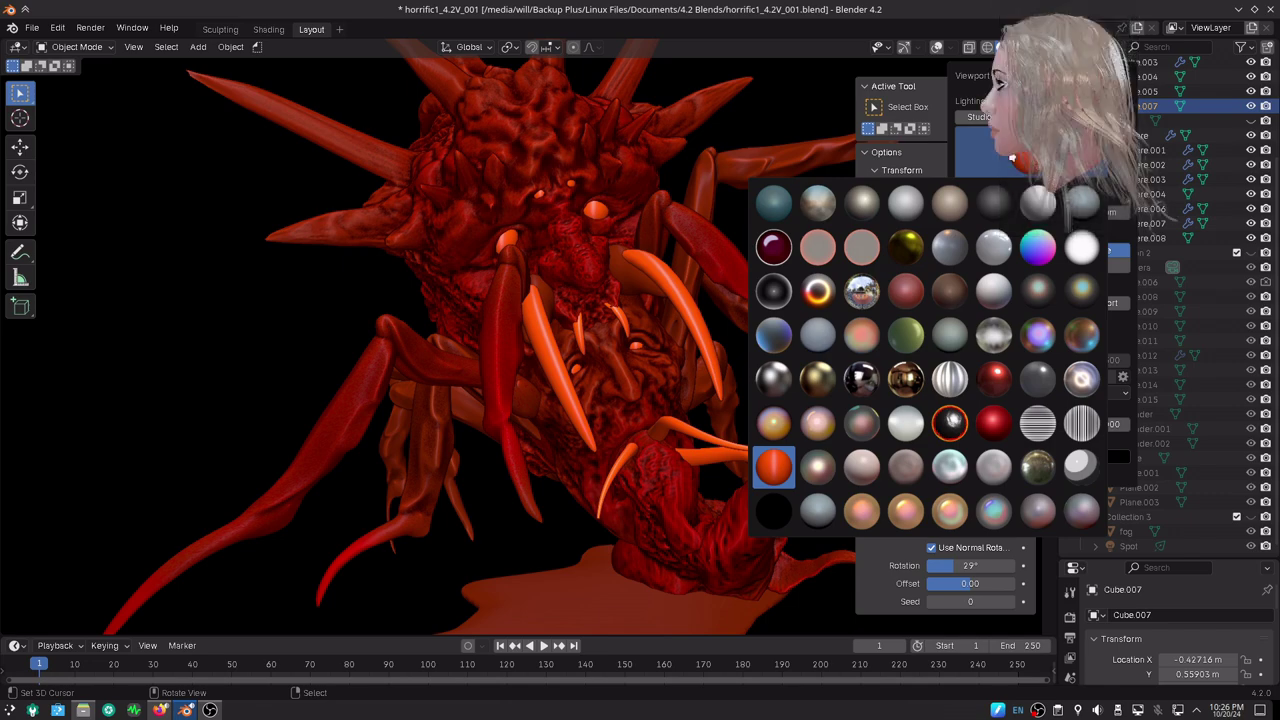
left_click(772, 250)
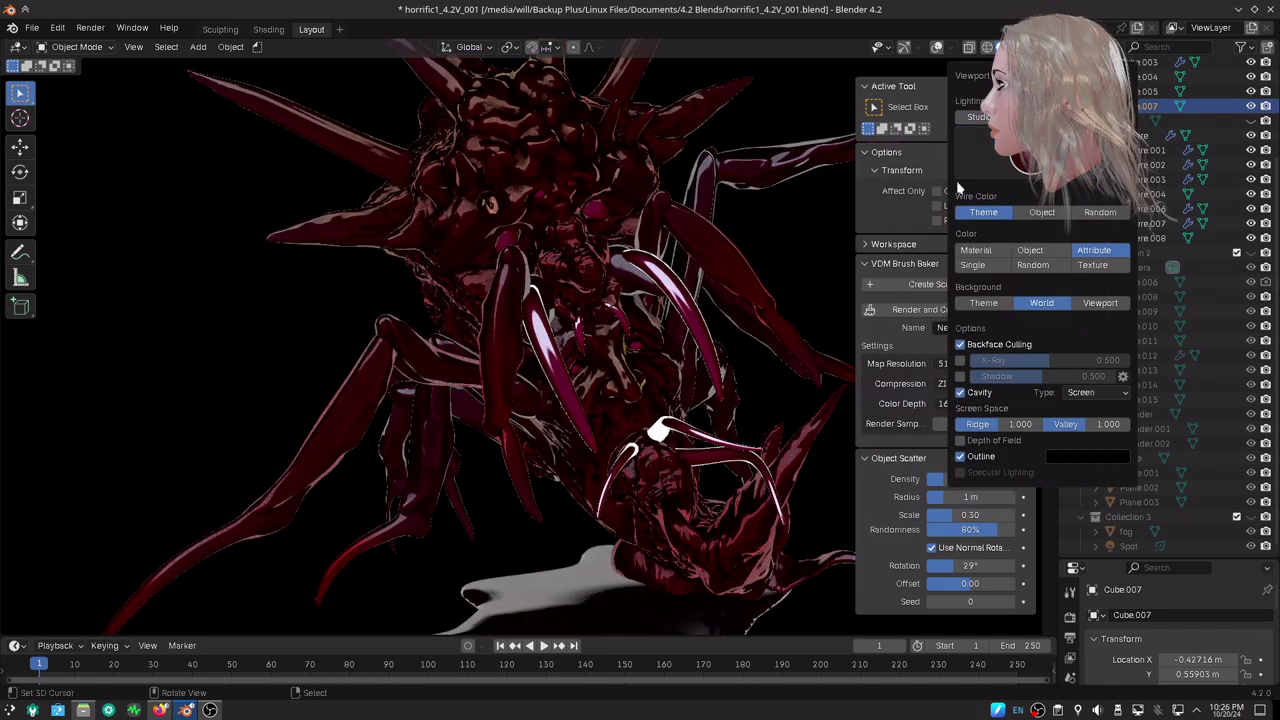
left_click(1008, 158)
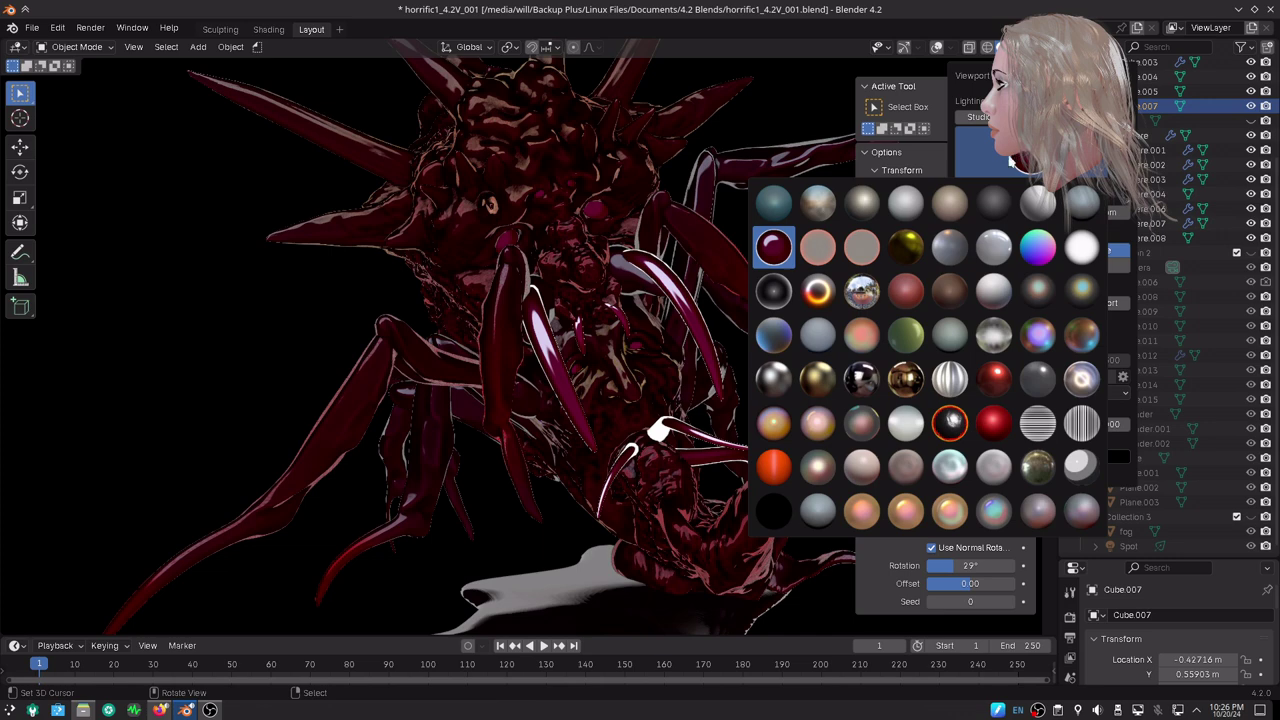
left_click(905, 283)
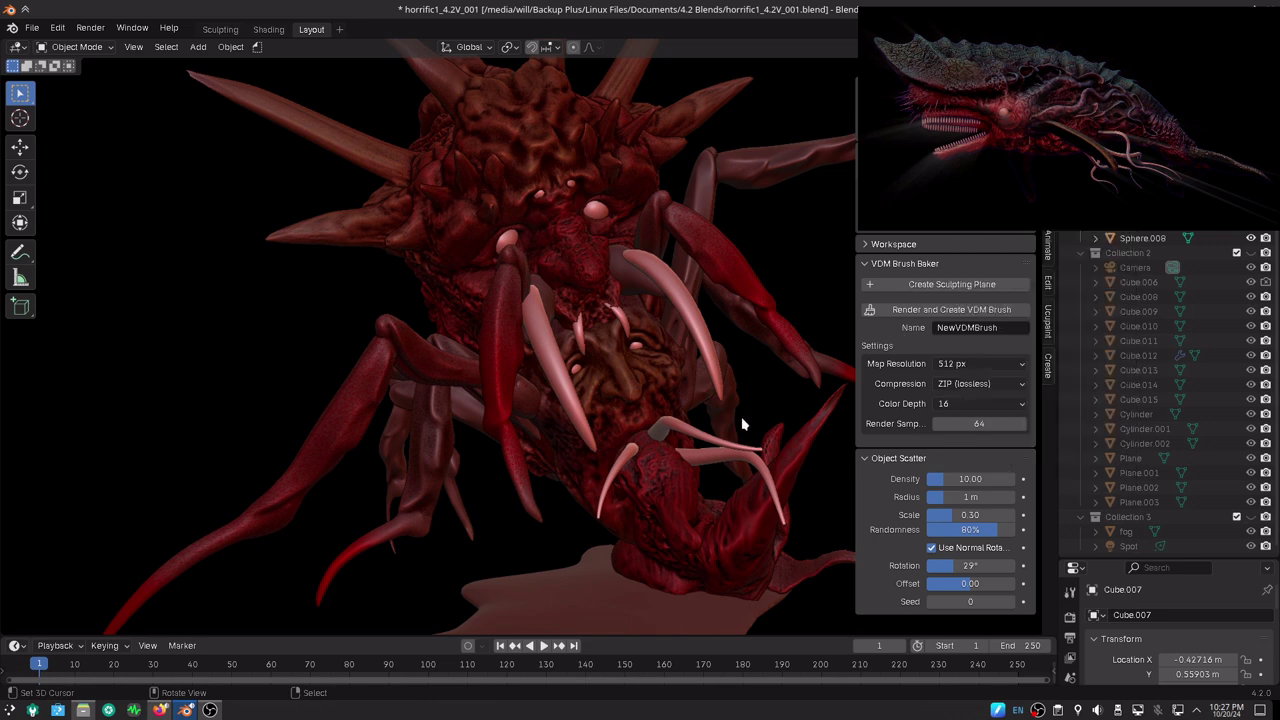
- Orbit around the creature to view it from side and frontal angles
mouse_move(684, 492)
middle_mouse_down()
mouse_move(594, 343)
mouse_move(578, 432)
mouse_move(660, 428)
middle_mouse_up()
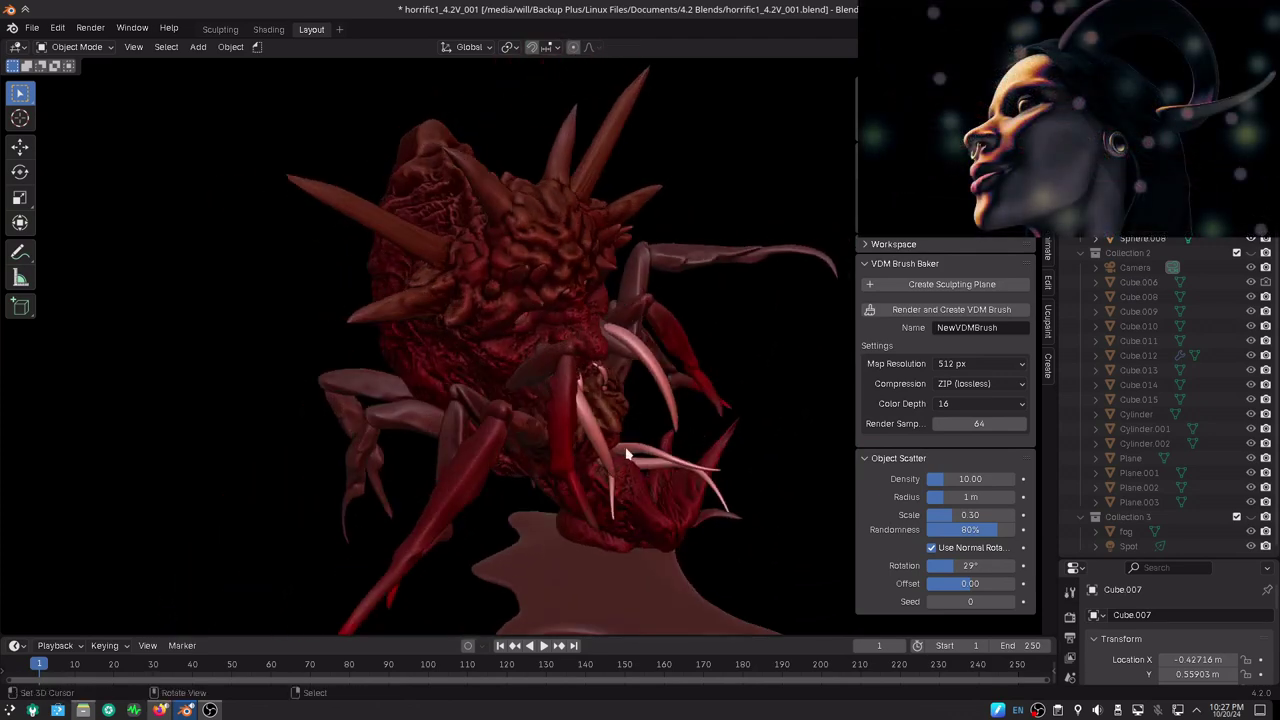
mouse_move(660, 428)
middle_mouse_down()
mouse_move(730, 432)
mouse_move(665, 460)
mouse_move(546, 426)
mouse_move(463, 443)
mouse_move(500, 450)
mouse_move(600, 560)
mouse_move(594, 572)
mouse_move(546, 467)
mouse_move(557, 410)
middle_mouse_up()
mouse_move(622, 349)
middle_mouse_down()
mouse_move(609, 363)
mouse_move(642, 365)
mouse_move(640, 337)
middle_mouse_up()
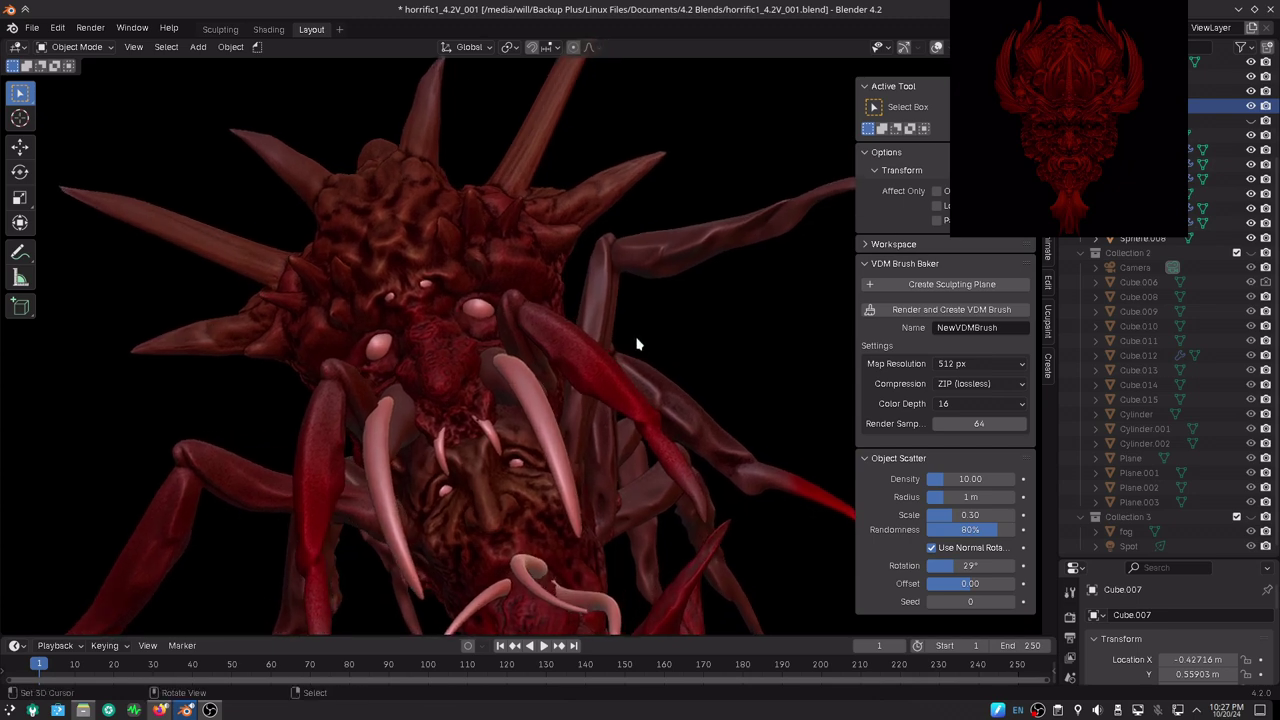
- Select leg Cube.001, turn overlays back on, and recalculate its normals outside in Edit Mode
left_click(700, 258)
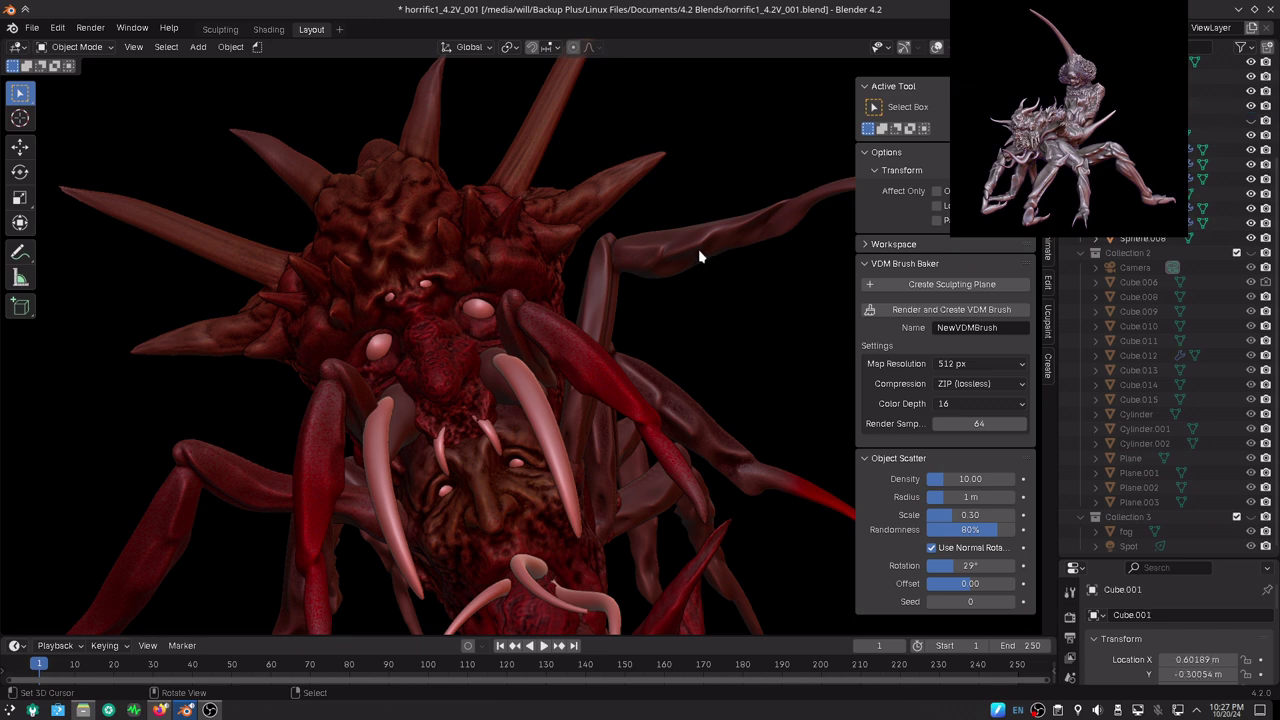
left_click(936, 48)
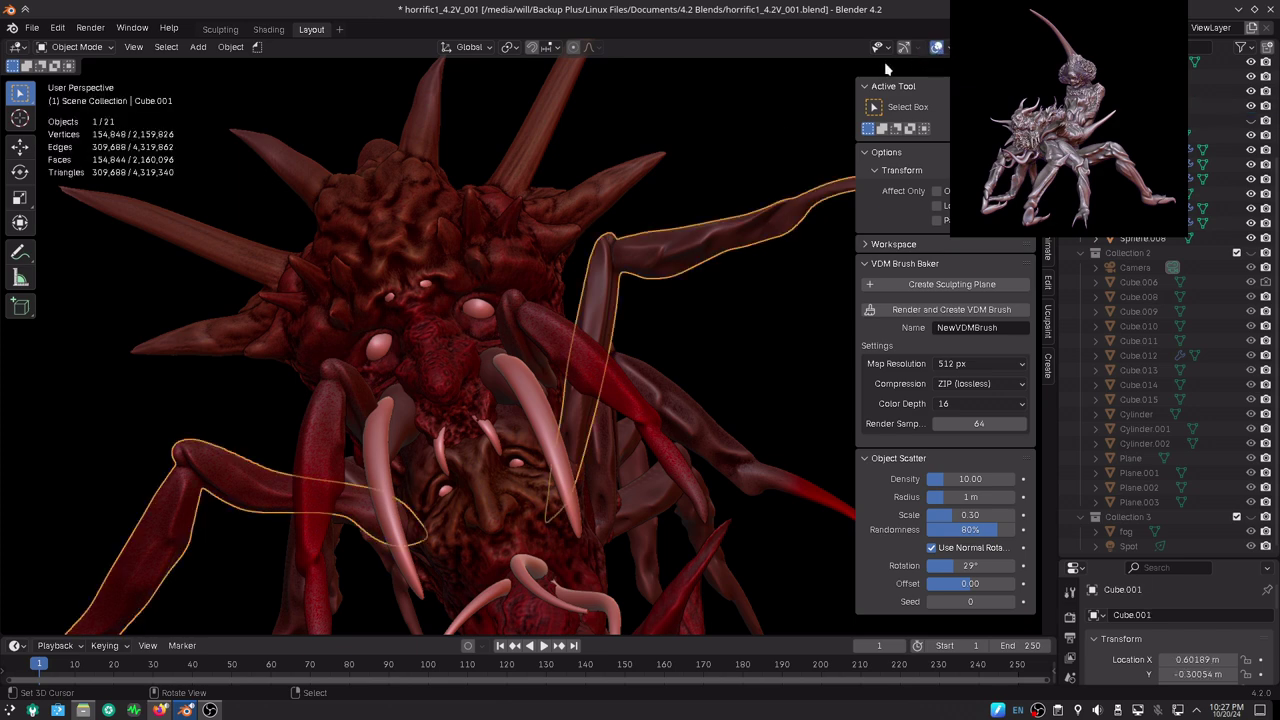
middle_click_drag(700, 250, 682, 280)
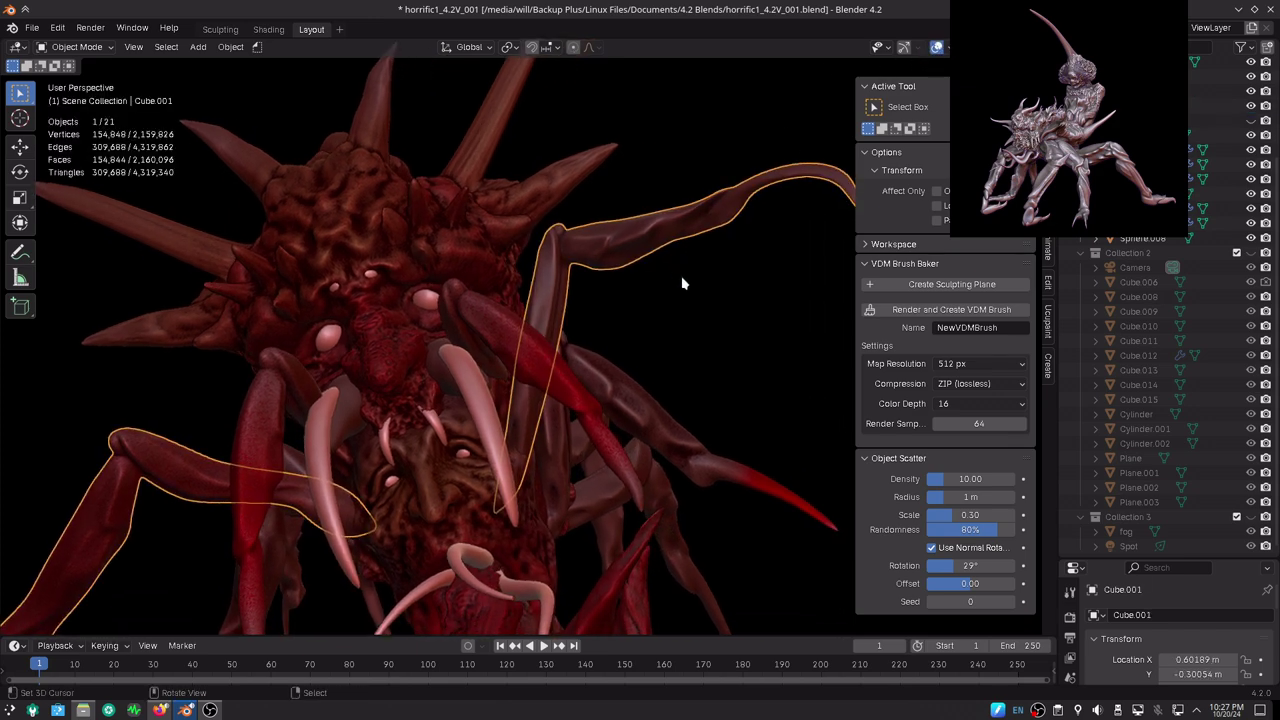
key("ctrl+Tab")
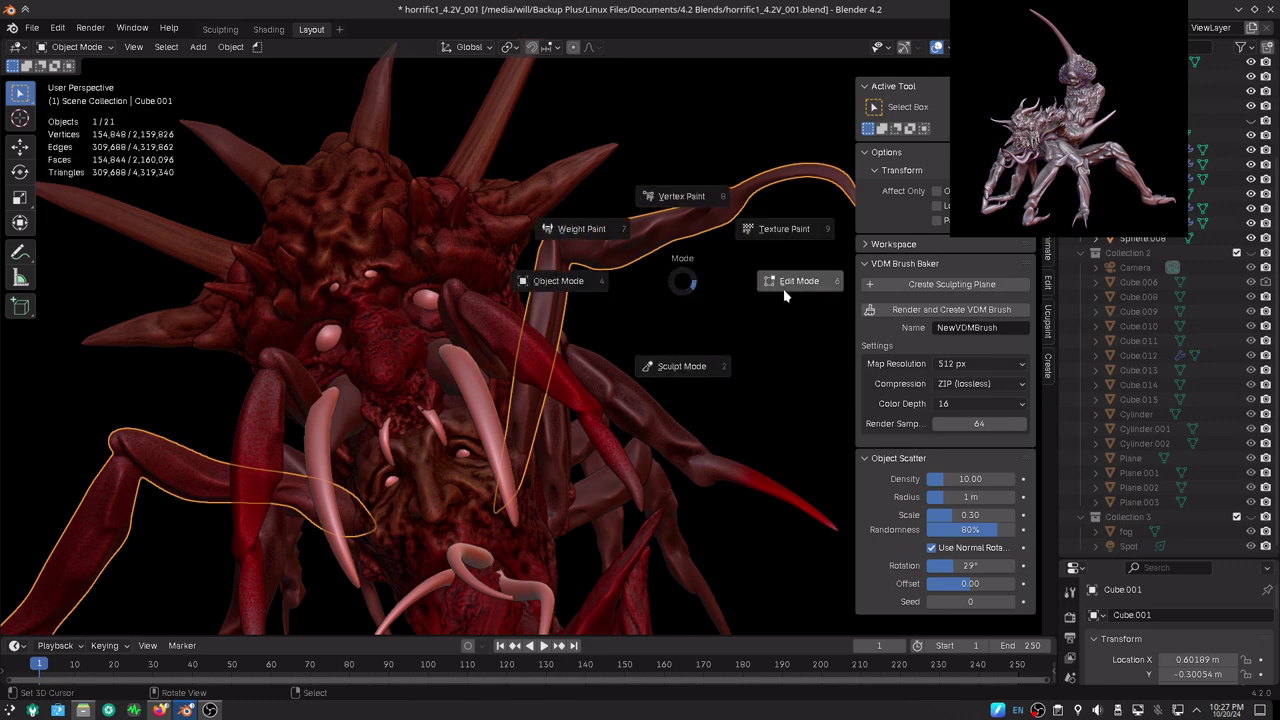
left_click(773, 334)
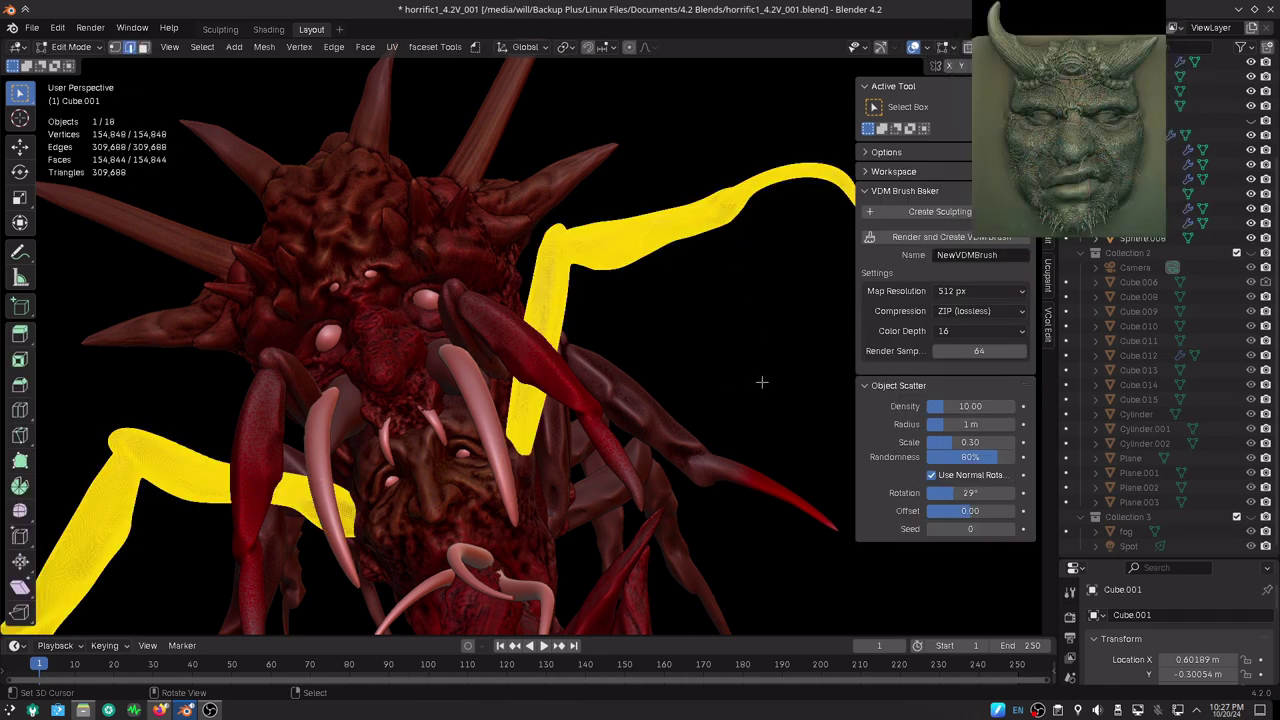
key("Tab")
key("ctrl+Tab")
left_click(768, 290)
key("alt+n")
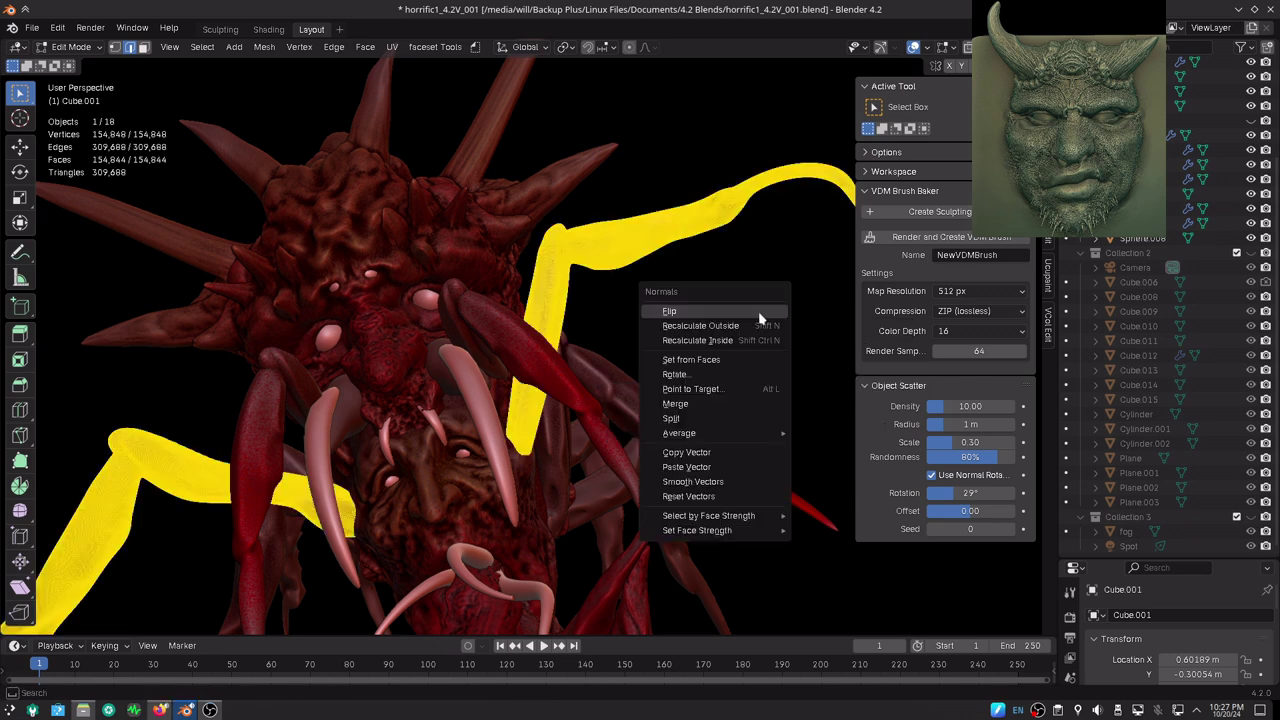
left_click(753, 327)
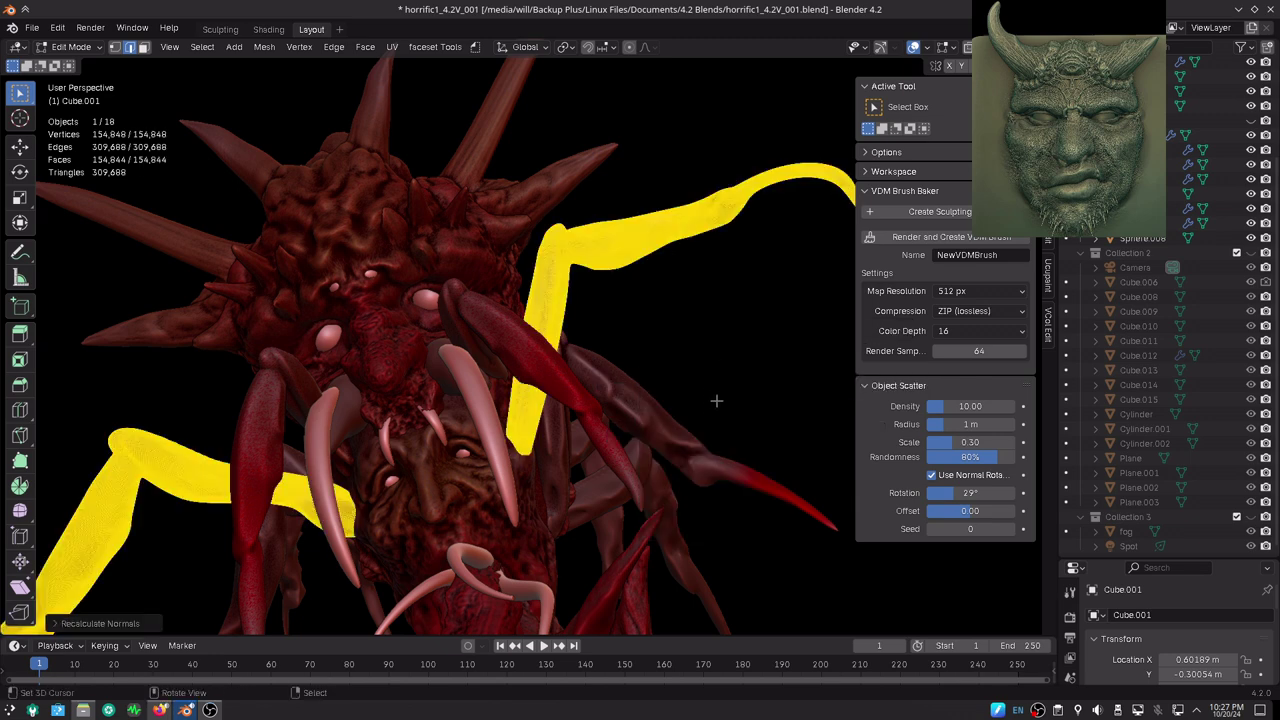
key("ctrl+Tab")
left_click(645, 406)
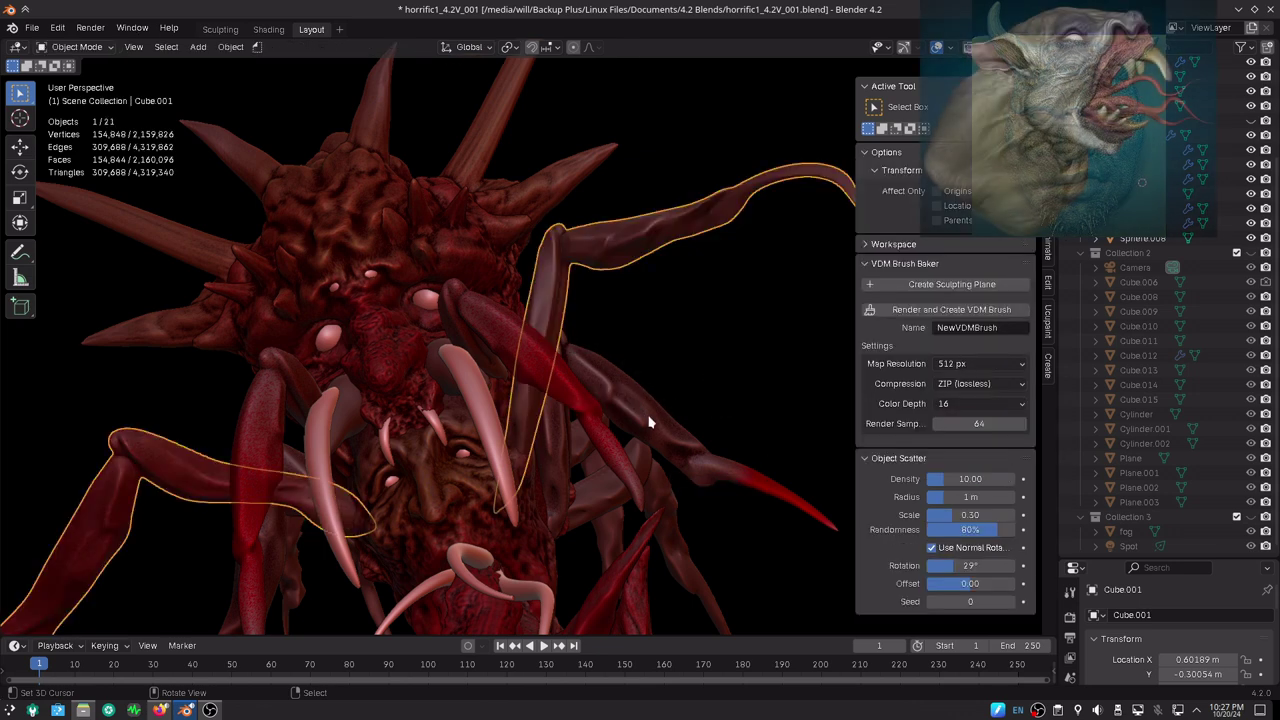
- Recalculate the Cube.002 leg's normals to face outside, returning to Object Mode
left_click(651, 422)
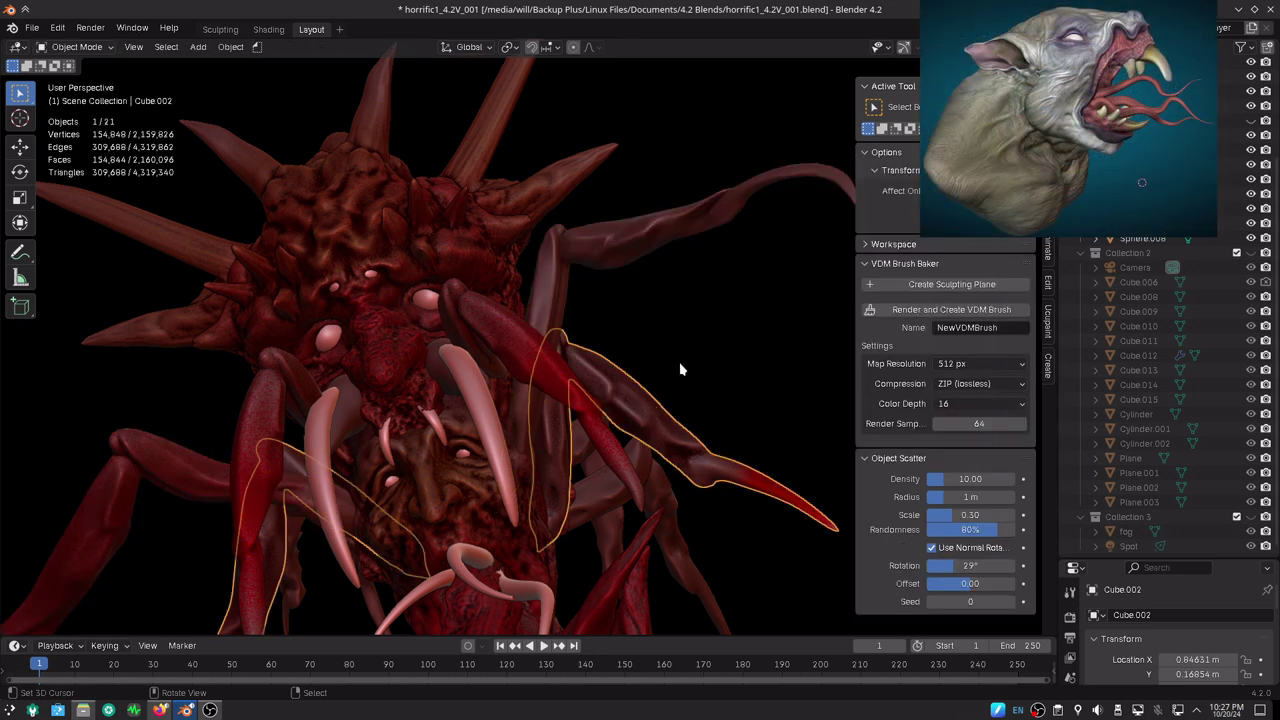
key("ctrl+Tab")
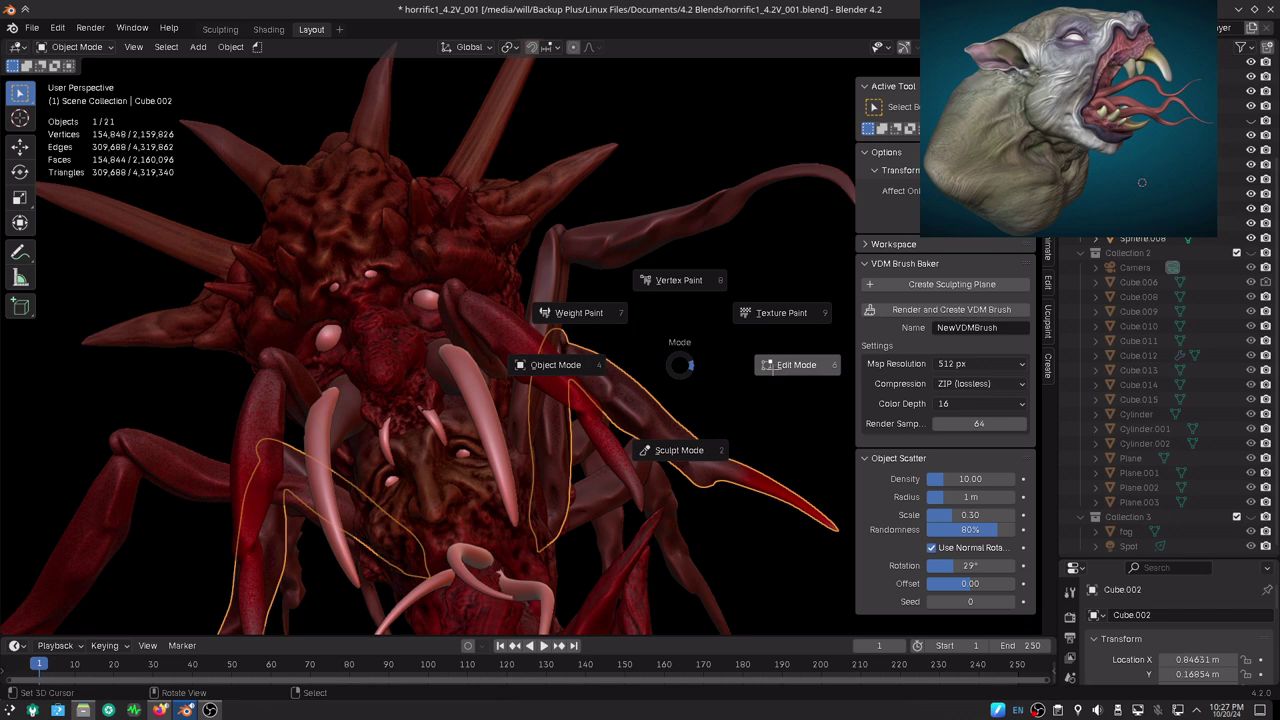
left_click(772, 370)
key("Tab")
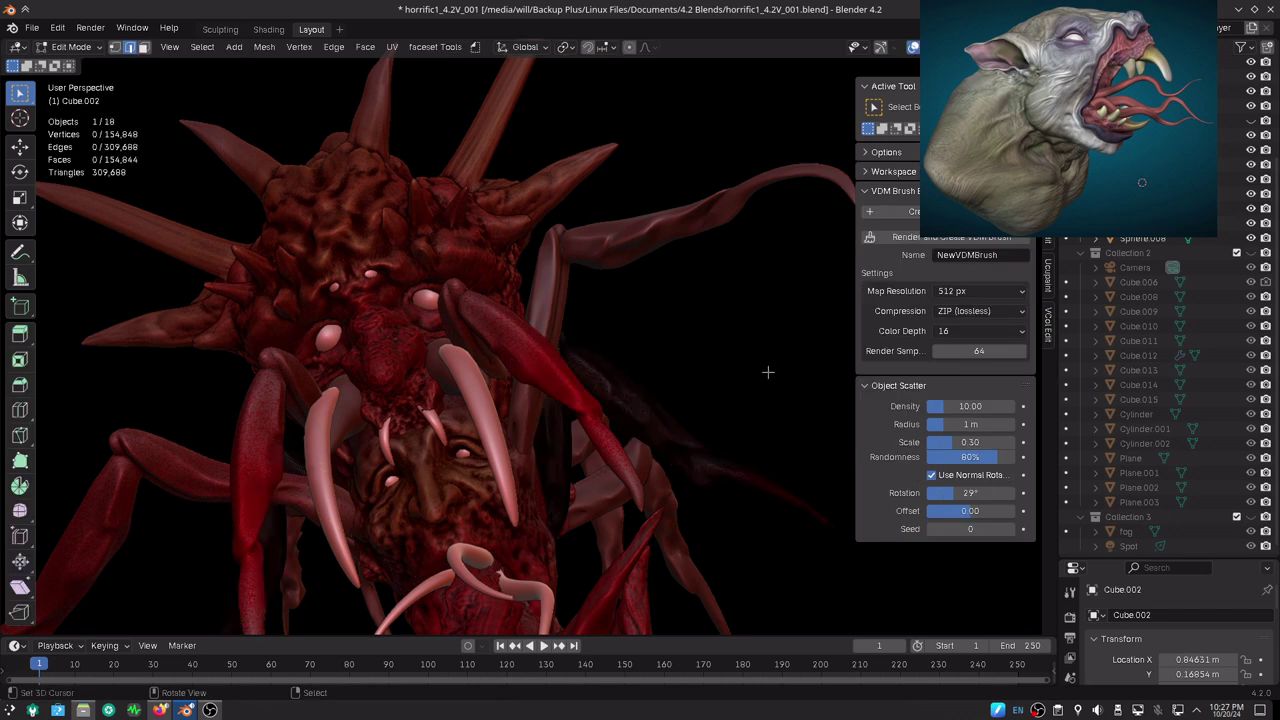
key("ctrl+Tab")
left_click(777, 288)
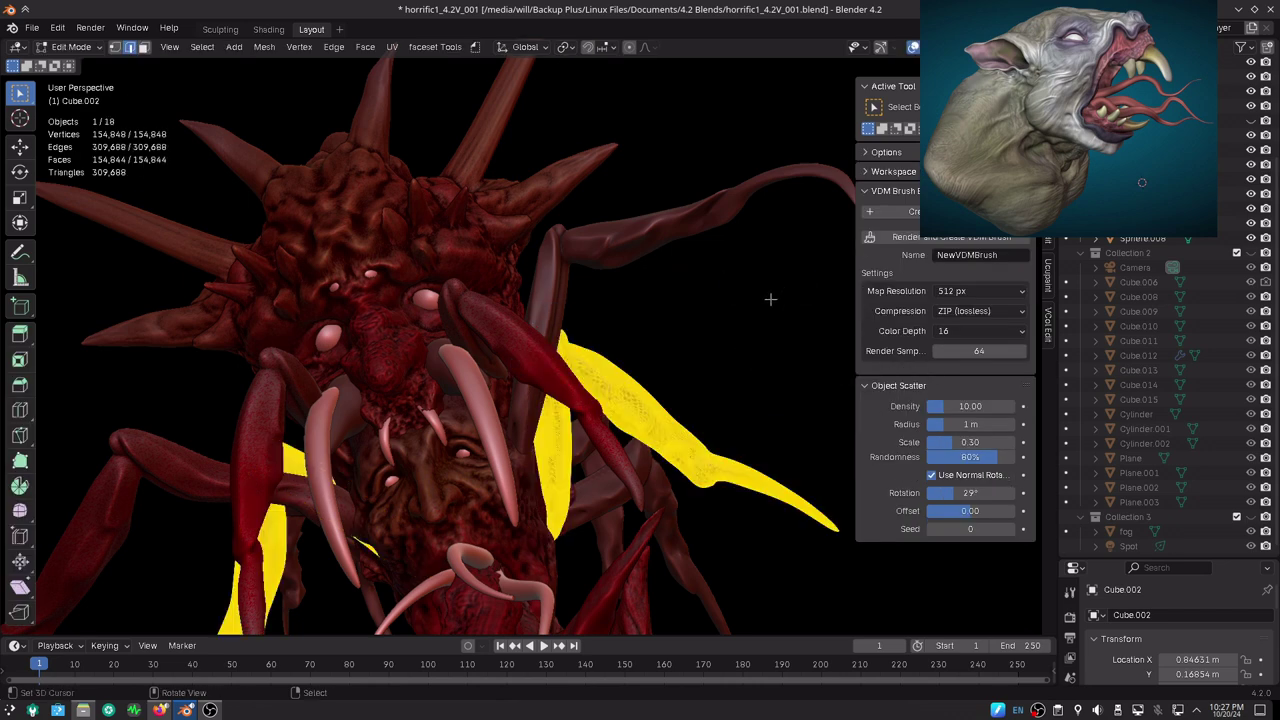
key("alt+n")
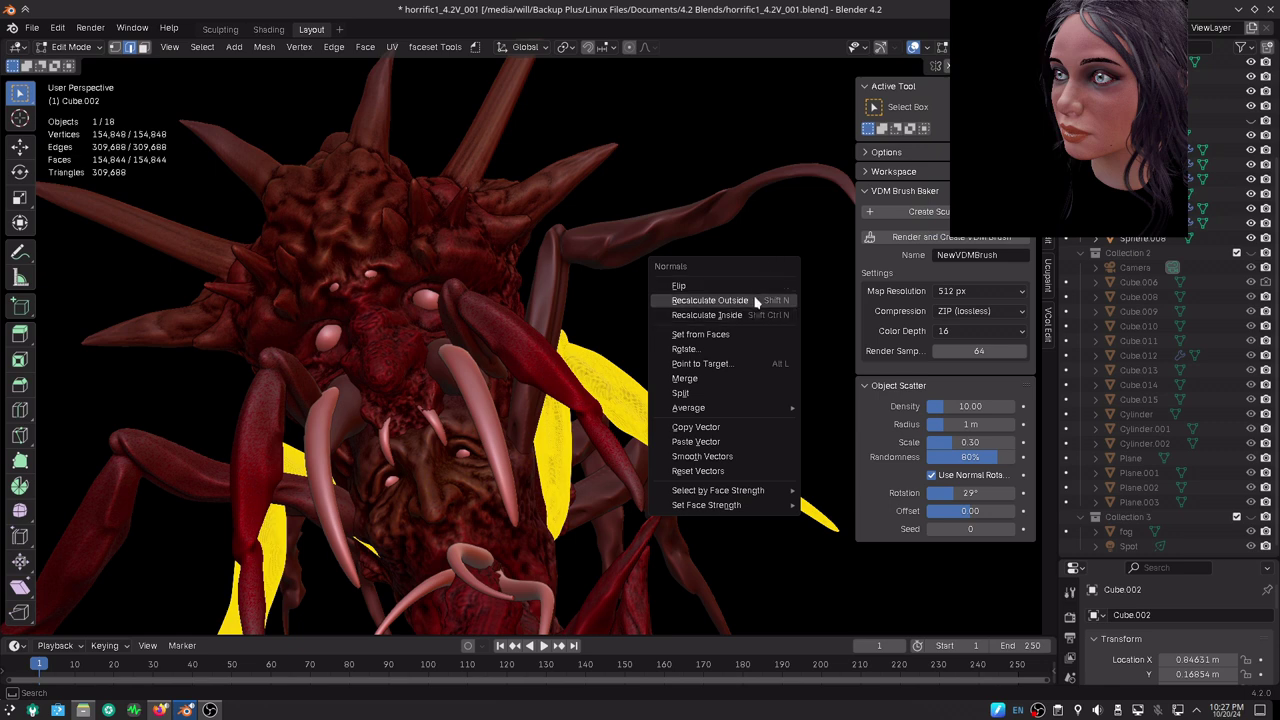
left_click(756, 301)
key("ctrl+Tab")
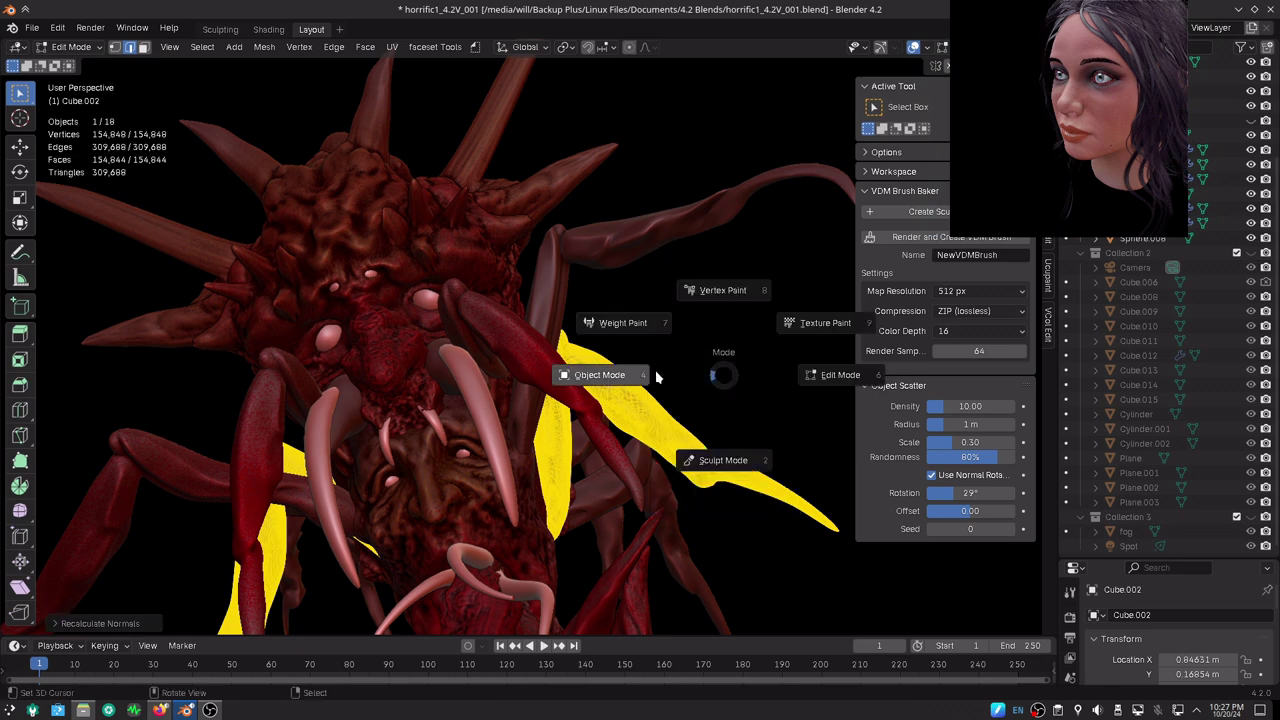
left_click(636, 381)
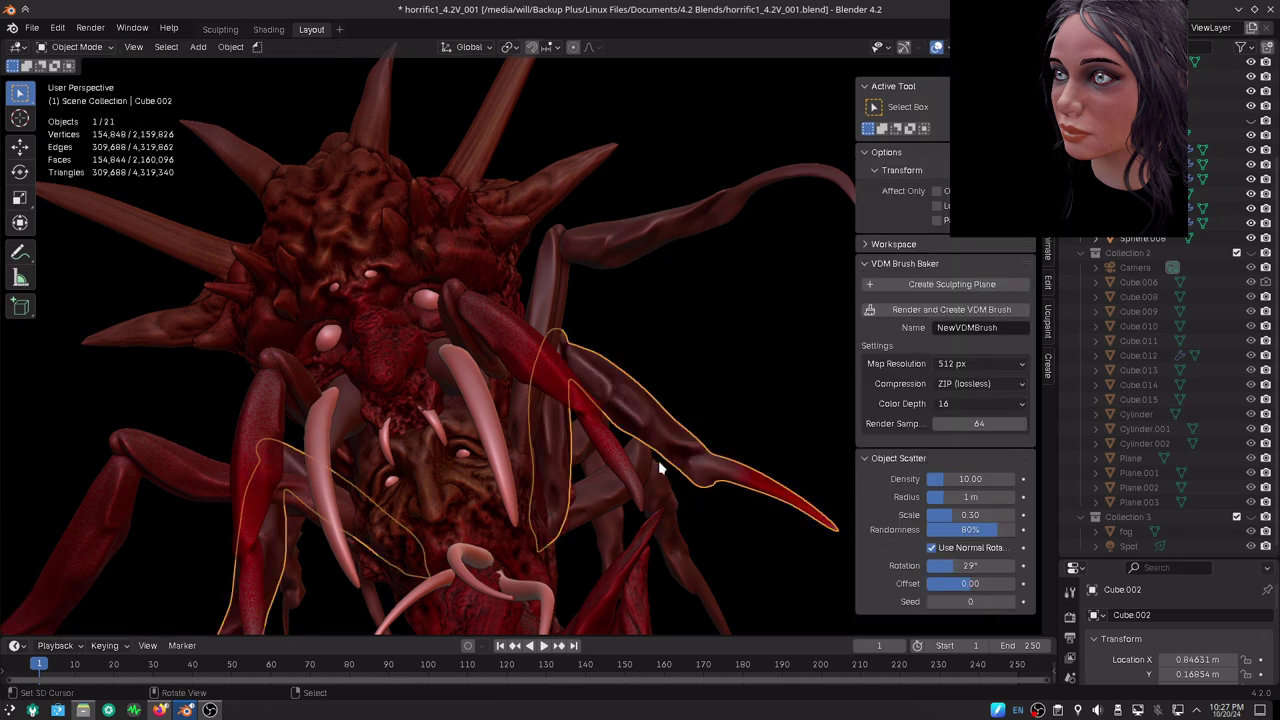
- Recalculate outside normals on the whole Cube.004 leg mesh, returning to Object Mode
left_click(686, 574)
key("ctrl+Tab")
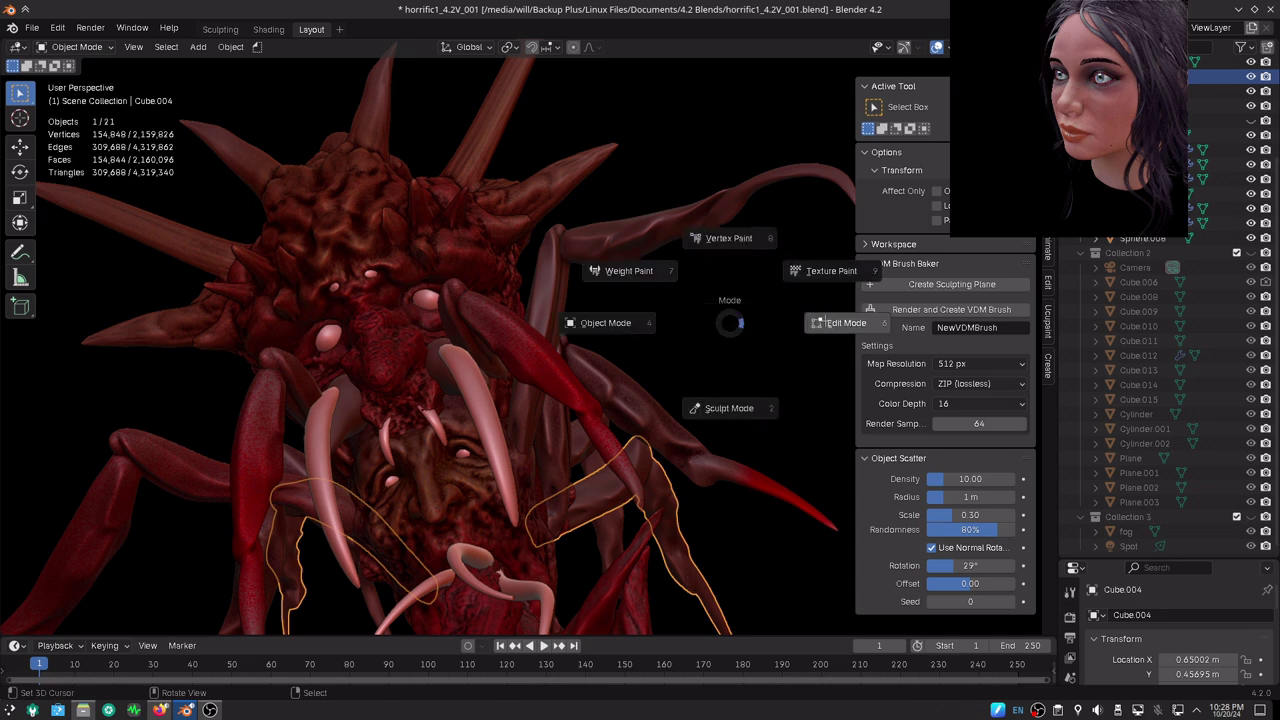
left_click(818, 323)
key("ctrl+Tab")
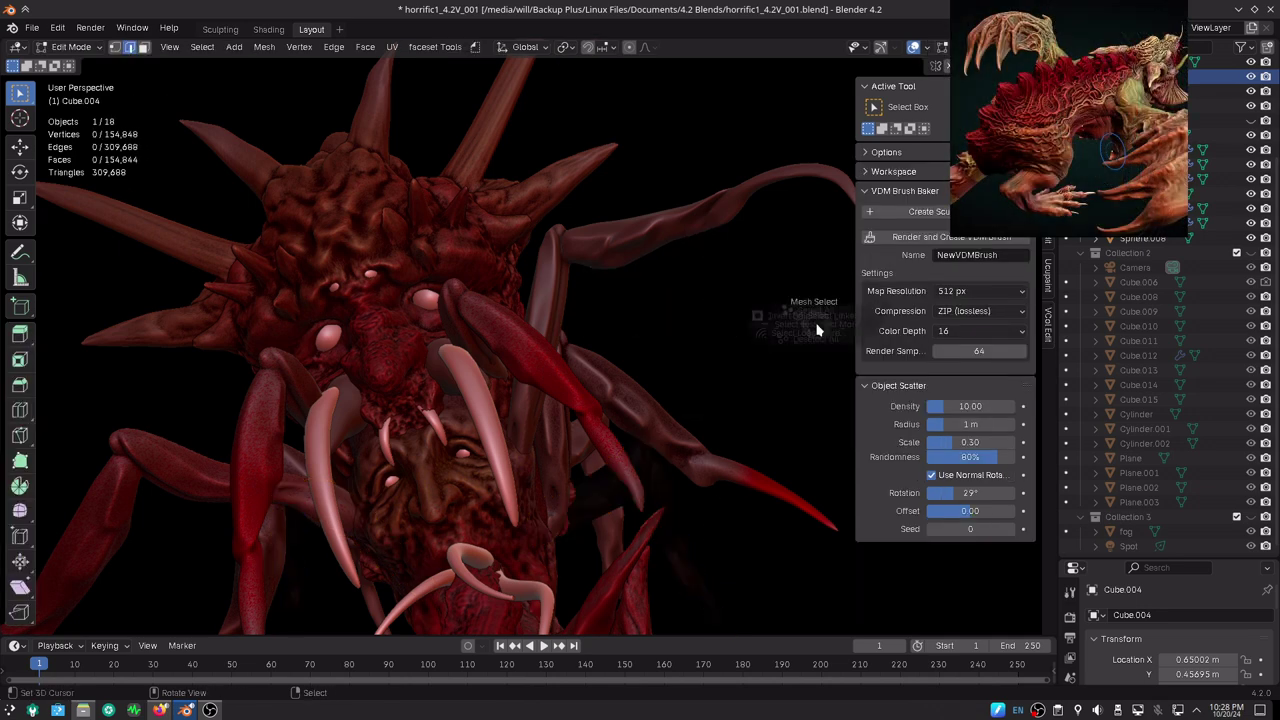
left_click(821, 240)
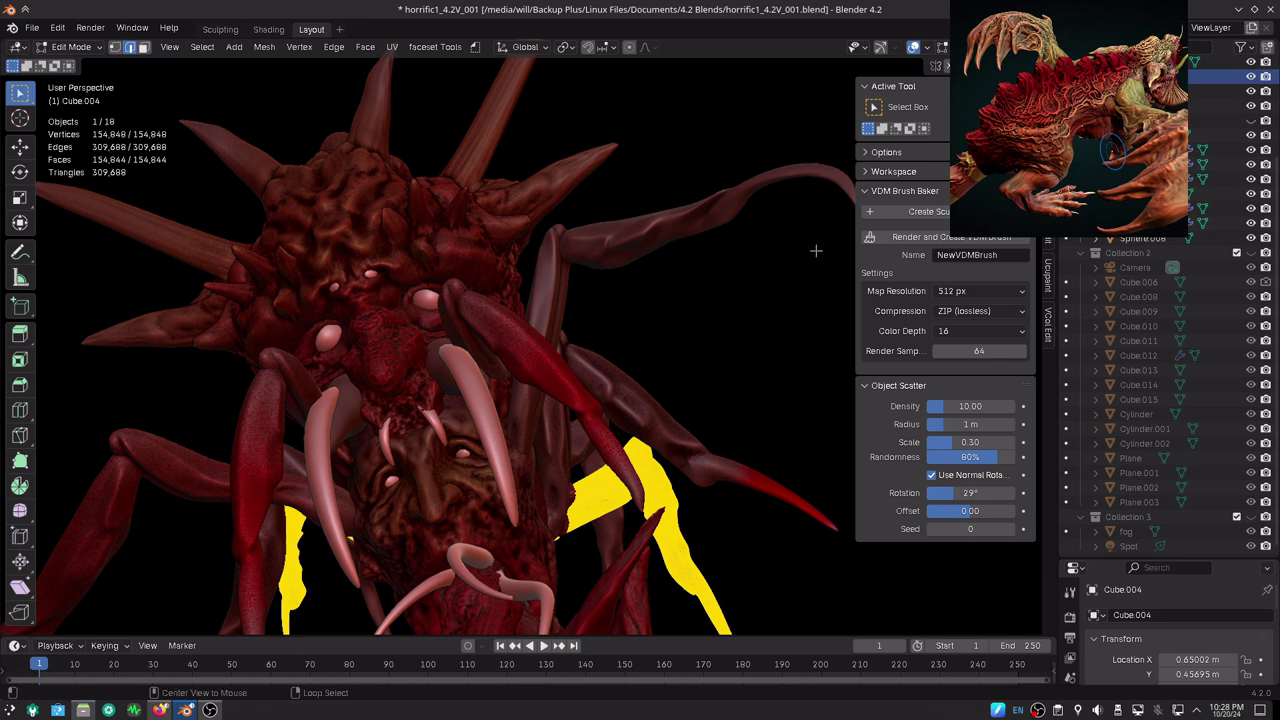
key("alt+n")
left_click(811, 252)
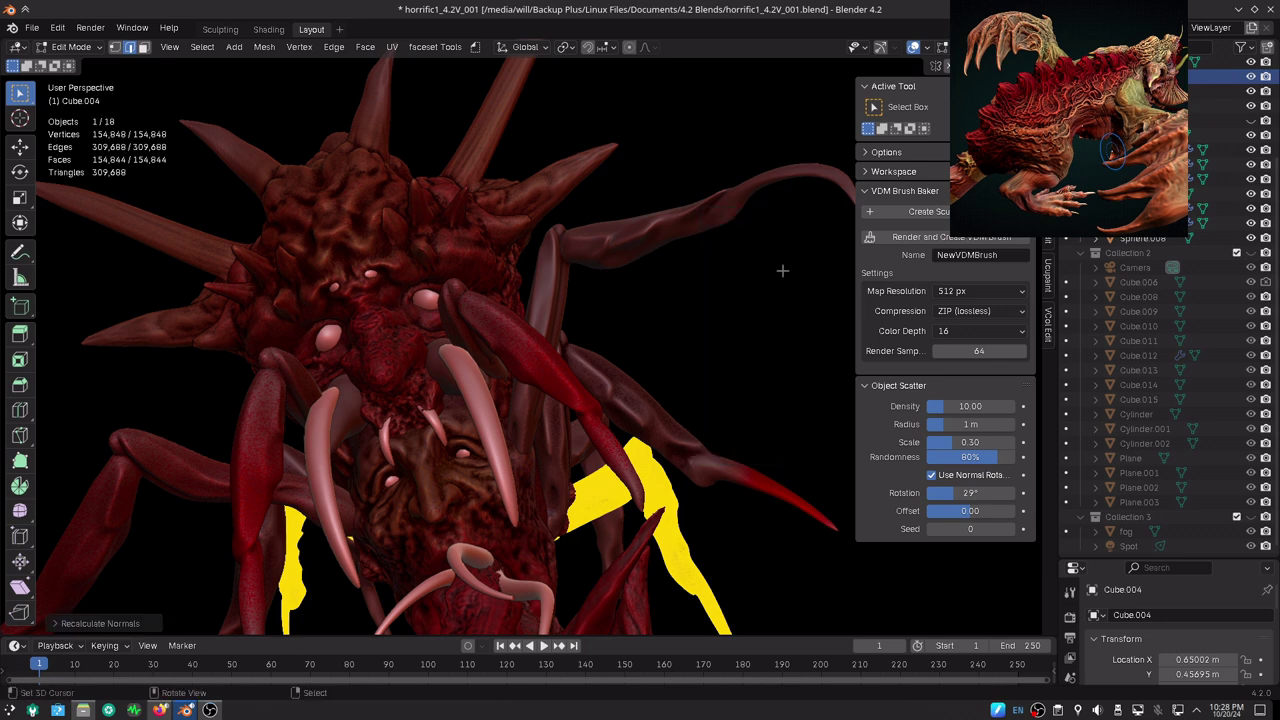
key("ctrl+Tab")
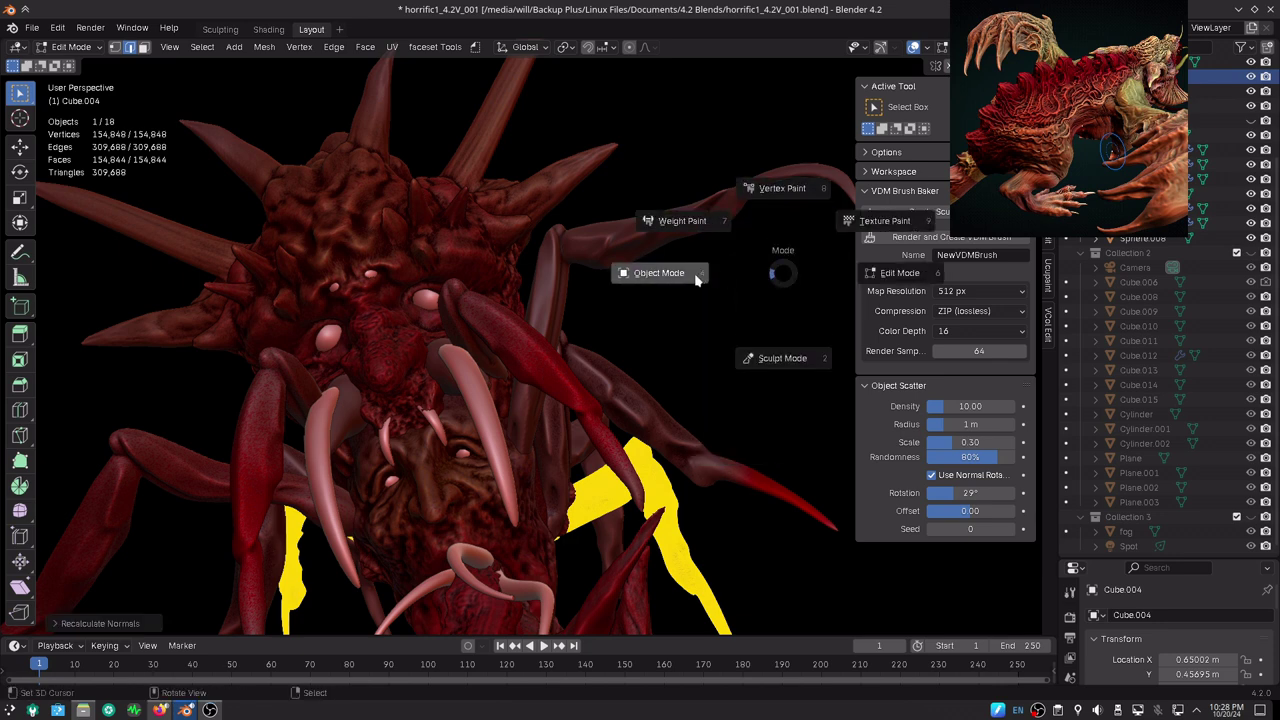
left_click(698, 281)
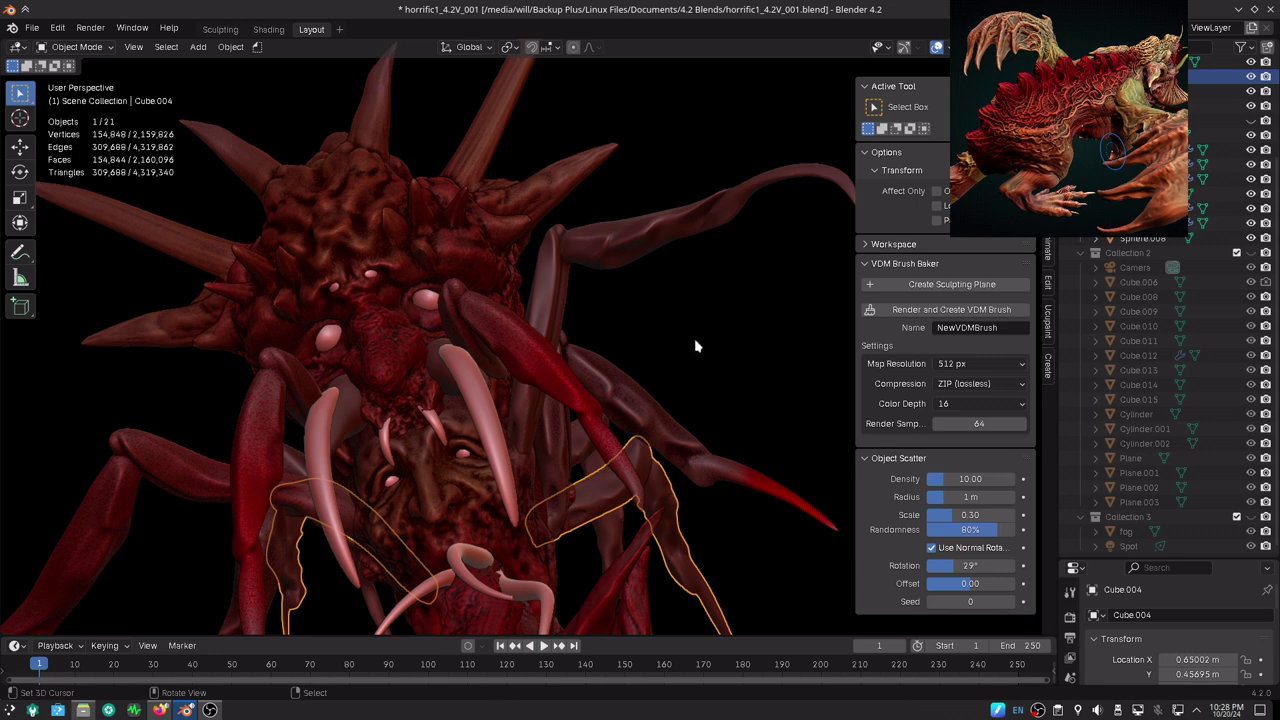
- Recalculate outside normals on the Cube.005 legs and zoom out to see the whole creature
left_click(581, 453)
key("ctrl+Tab")
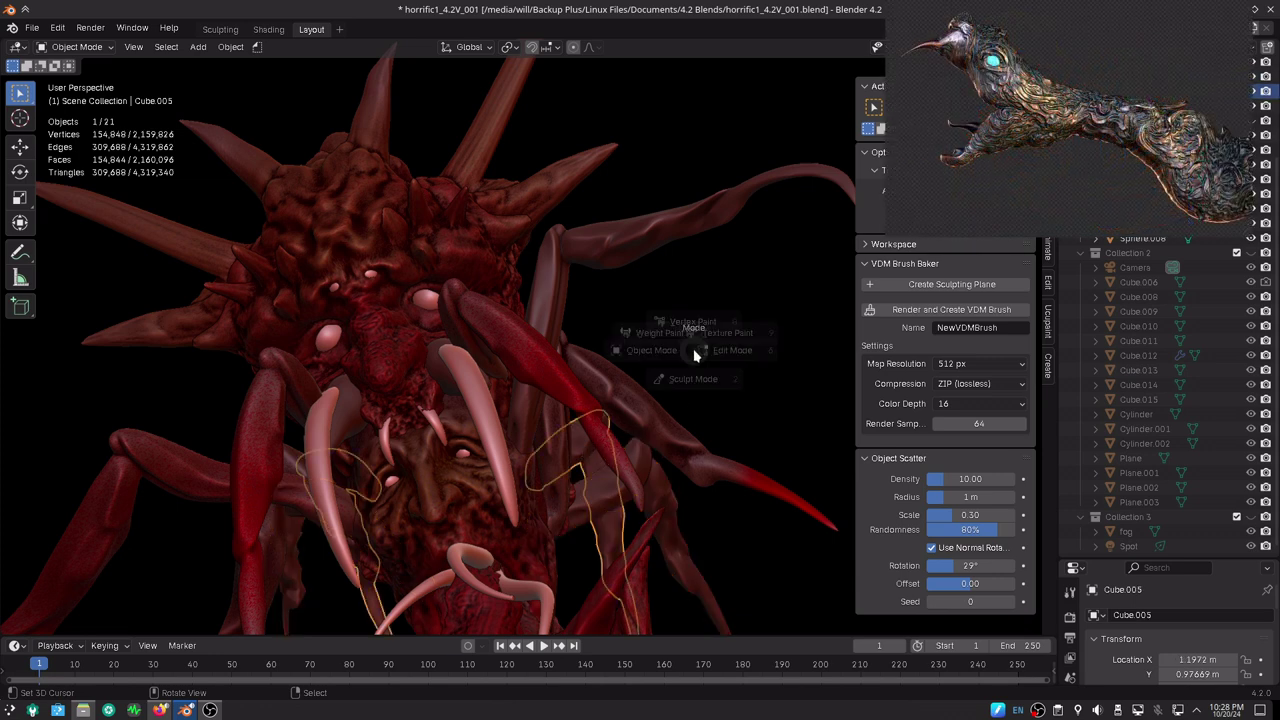
left_click(798, 349)
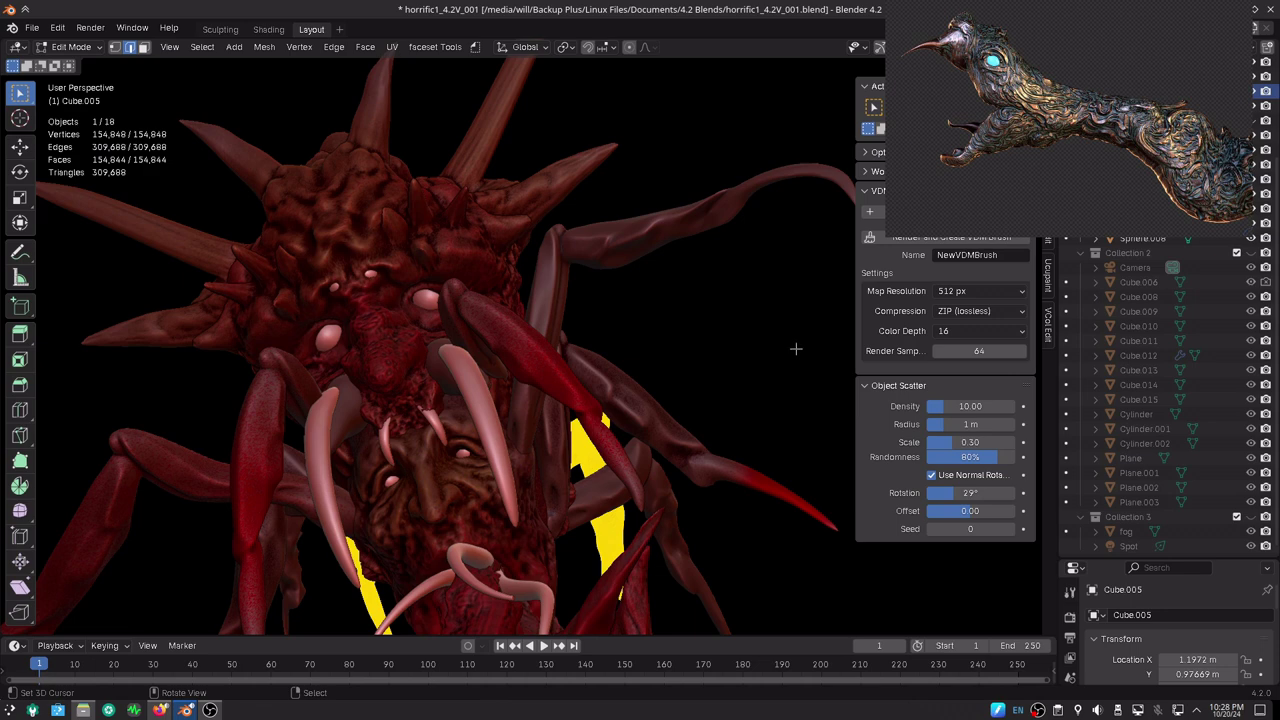
key("a")
left_click(800, 265)
key("alt+n")
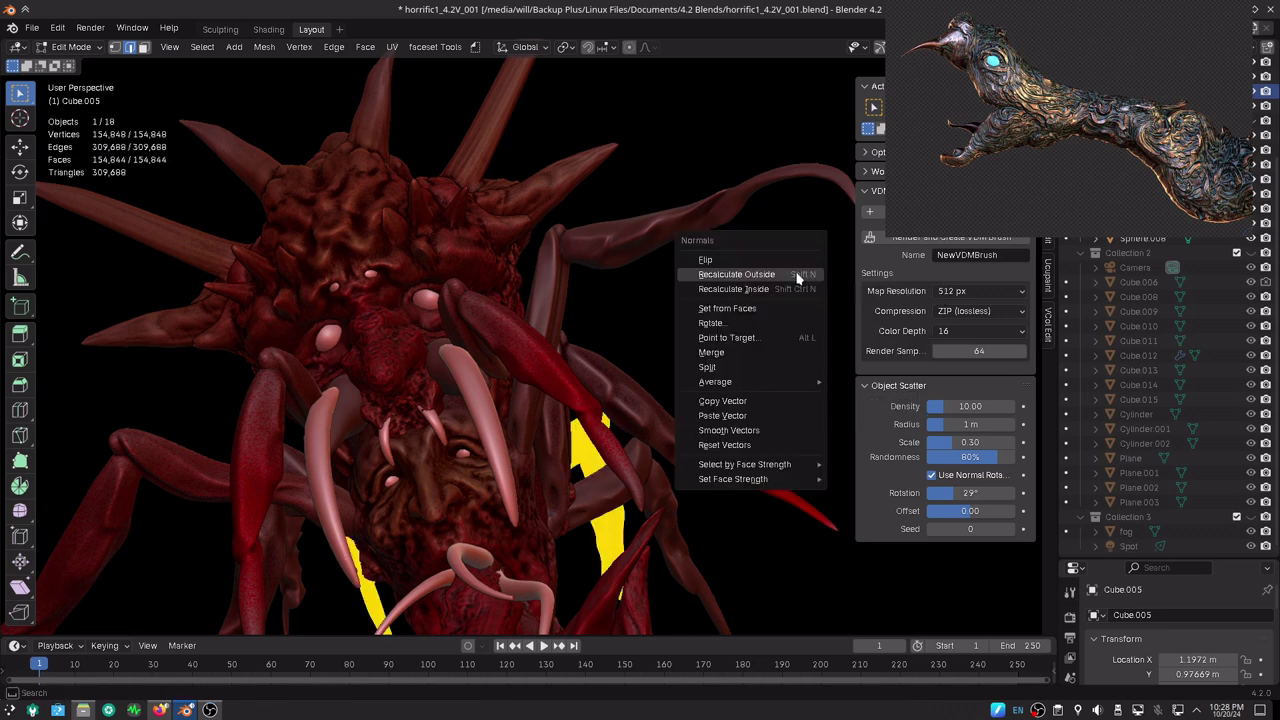
left_click(798, 275)
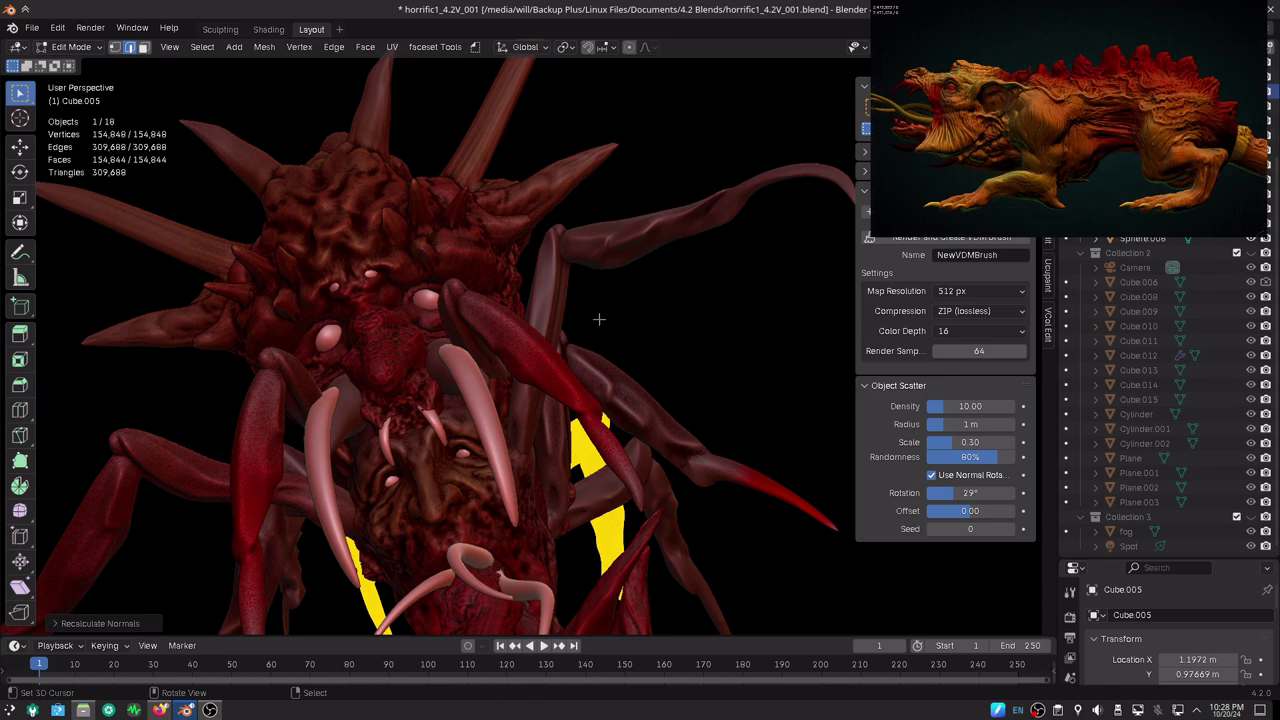
key("ctrl+Tab")
left_click(504, 326)
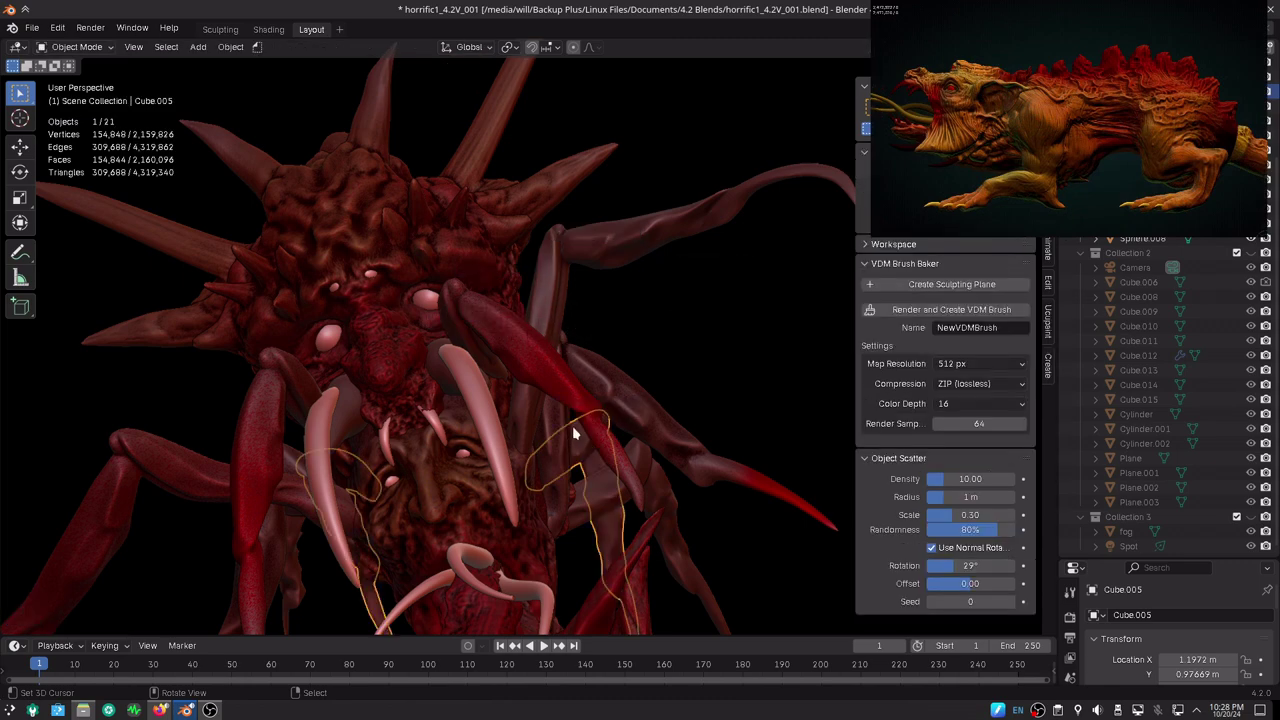
scroll(607, 400, "down", 3)
mouse_move(608, 408)
middle_mouse_down()
mouse_move(677, 446)
mouse_move(694, 428)
mouse_move(652, 410)
middle_mouse_up()
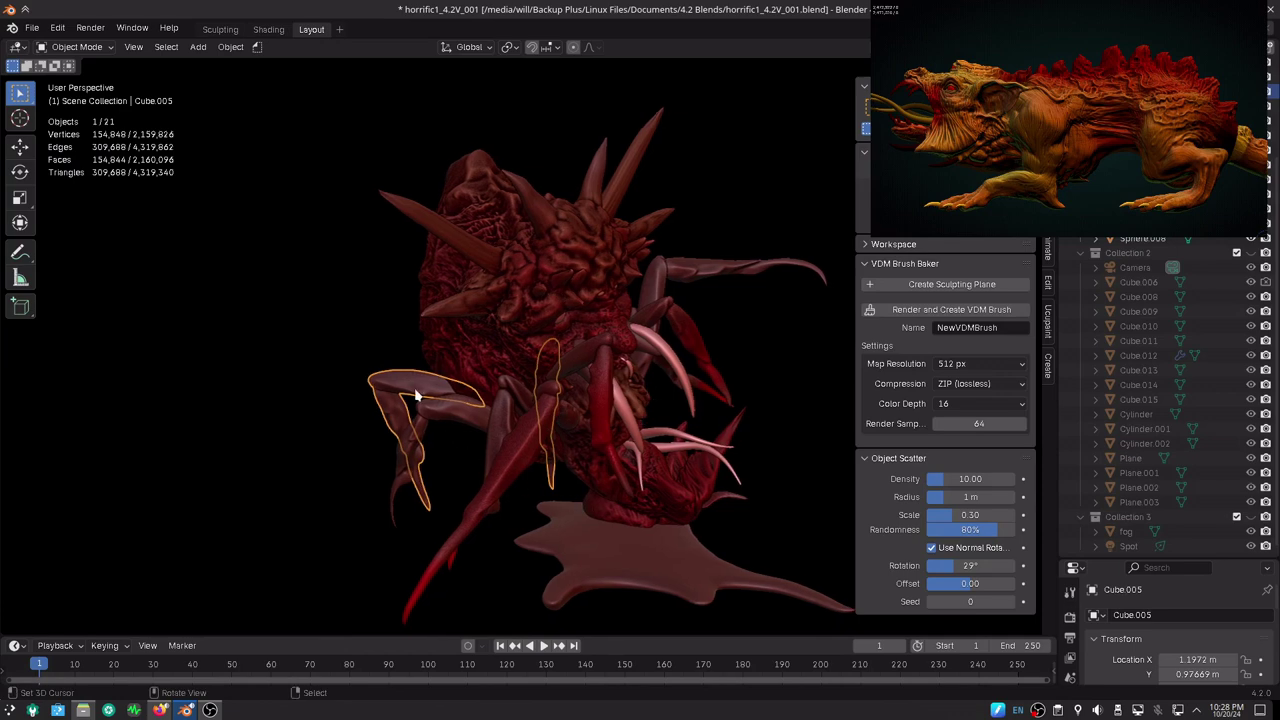
- Switch to Sculpt Mode for painting the legs and orbit to side and front views
key("ctrl+Tab")
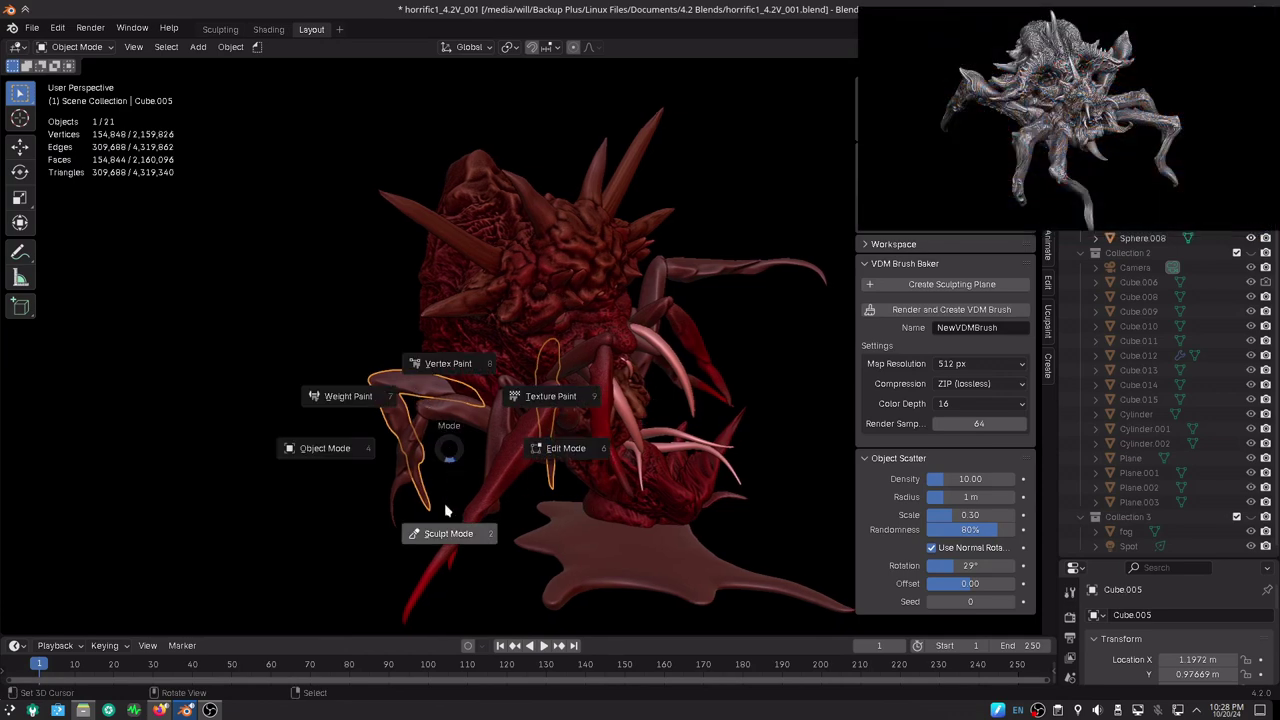
left_click(441, 537)
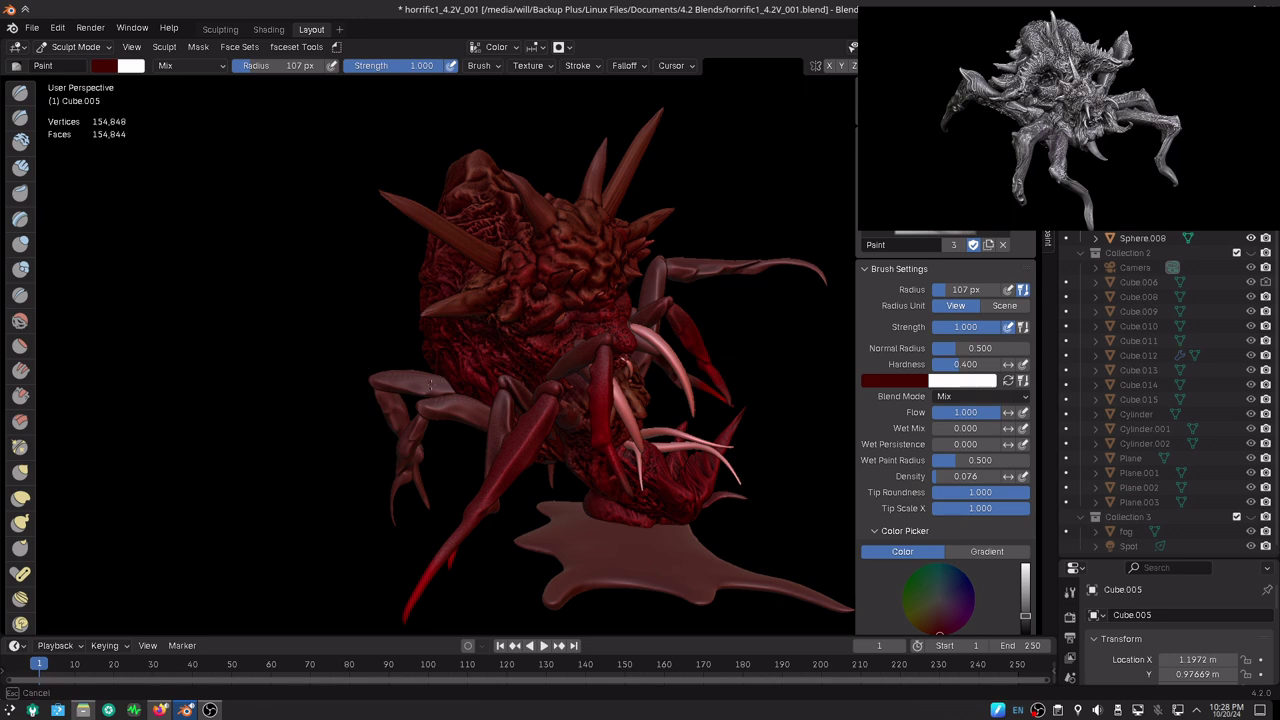
scroll(433, 383, "up", 3)
scroll(440, 300, "up", 2)
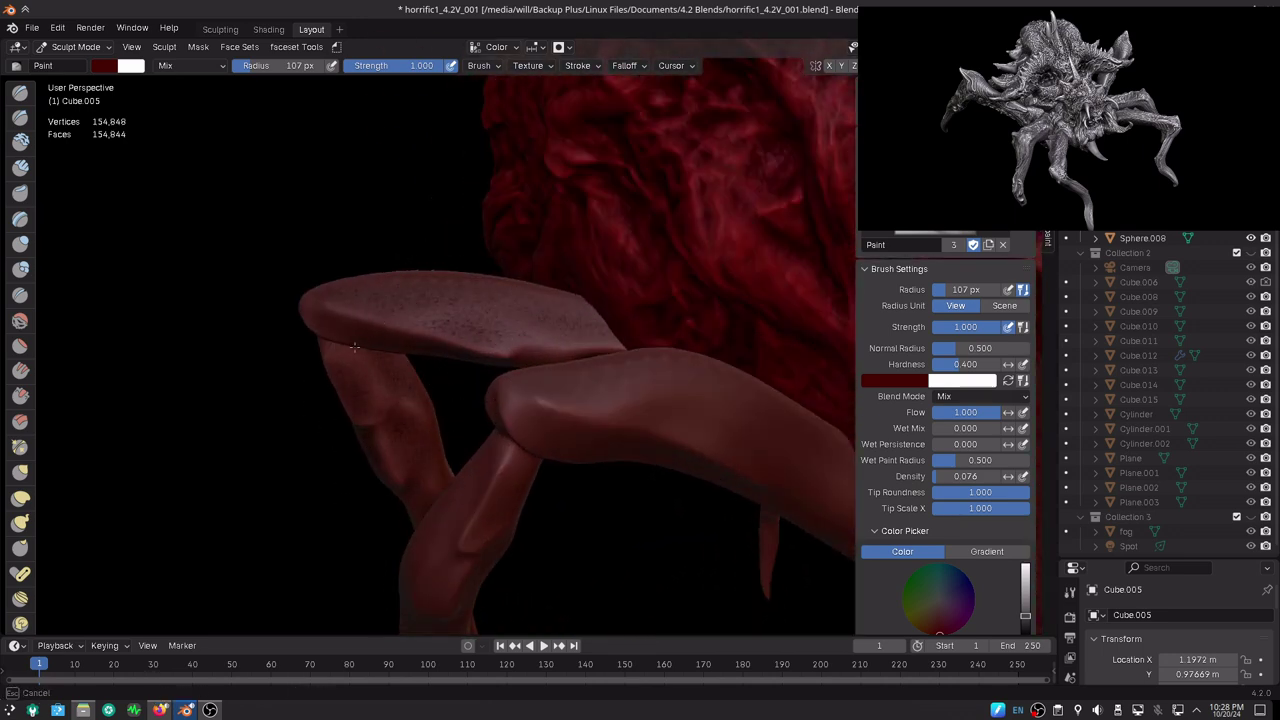
middle_click_drag(389, 457, 681, 432)
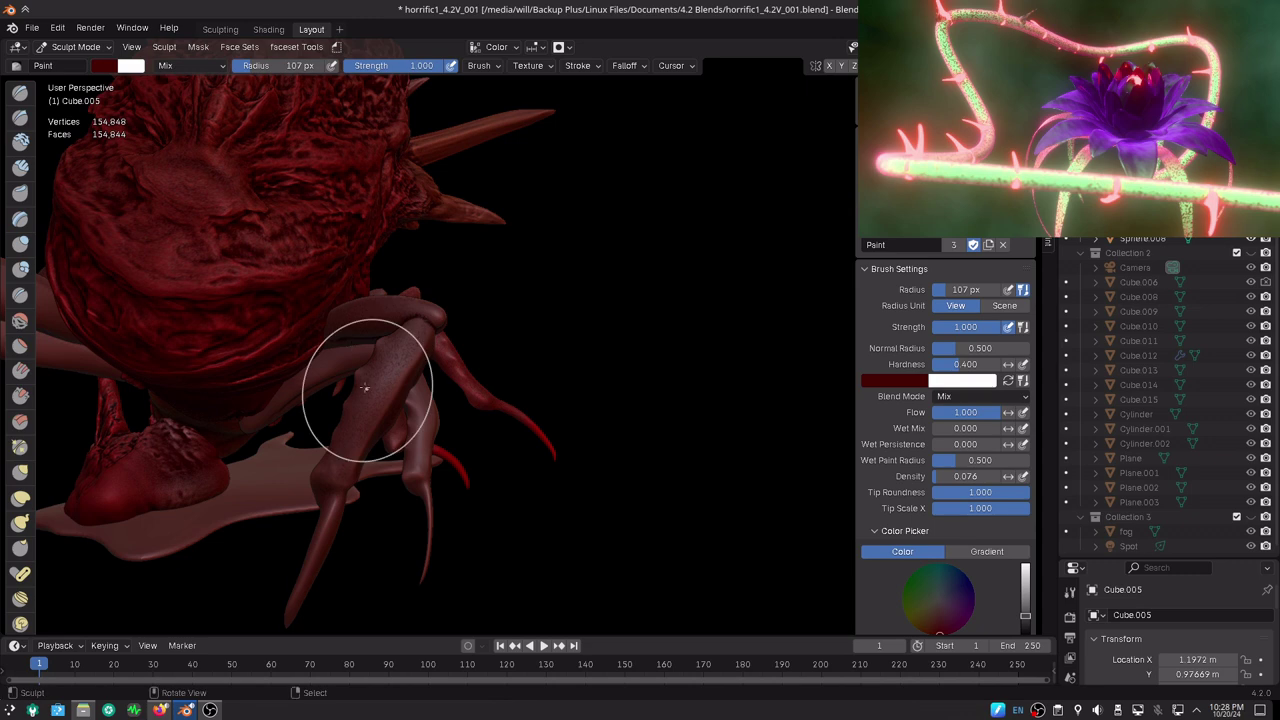
middle_click_drag(366, 400, 600, 371)
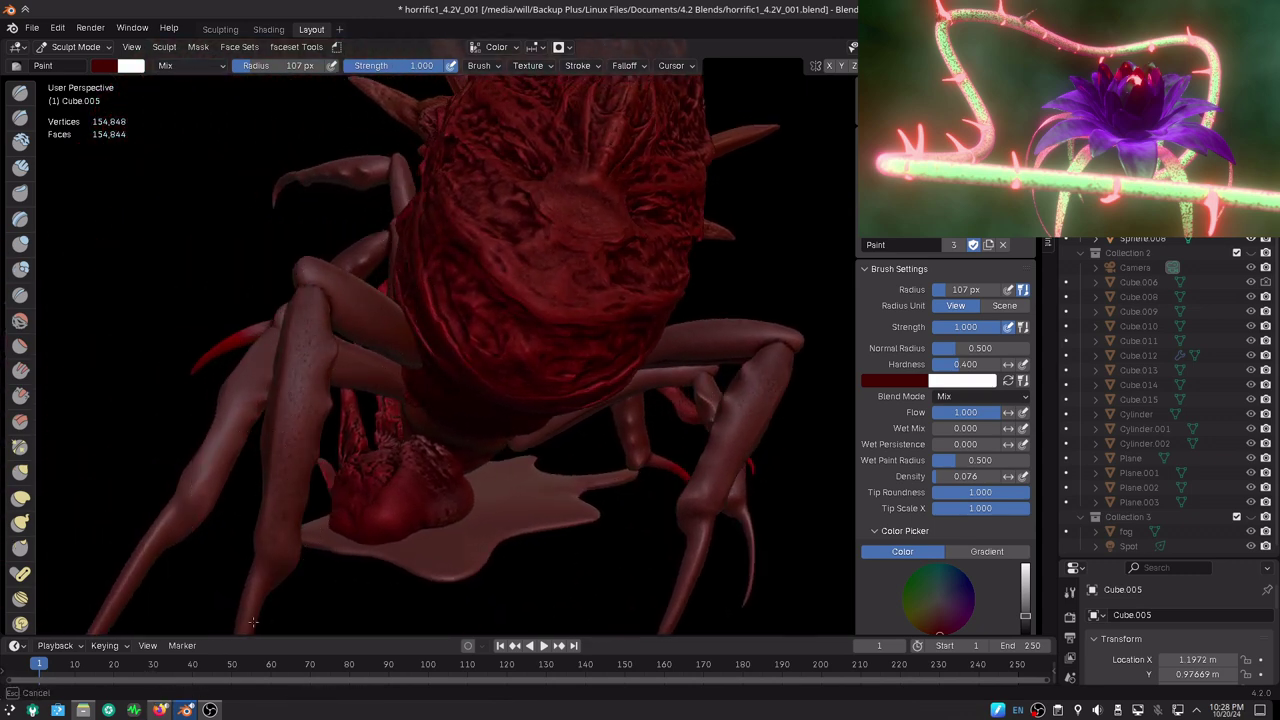
- Make the viewport fullscreen and set the Cube.004 leg as the active sculpt object
key("ctrl+alt+space")
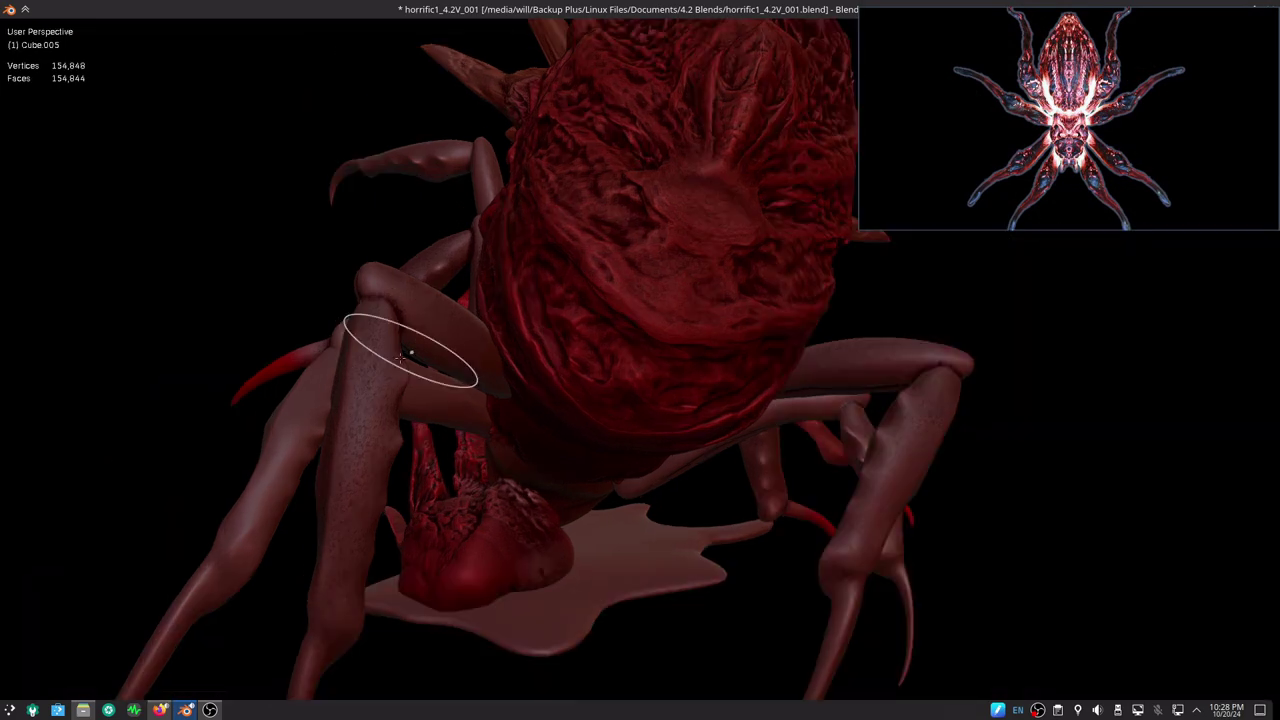
mouse_move(414, 357)
middle_mouse_down()
mouse_move(508, 382)
mouse_move(626, 343)
mouse_move(608, 360)
mouse_move(771, 397)
mouse_move(762, 463)
middle_mouse_up()
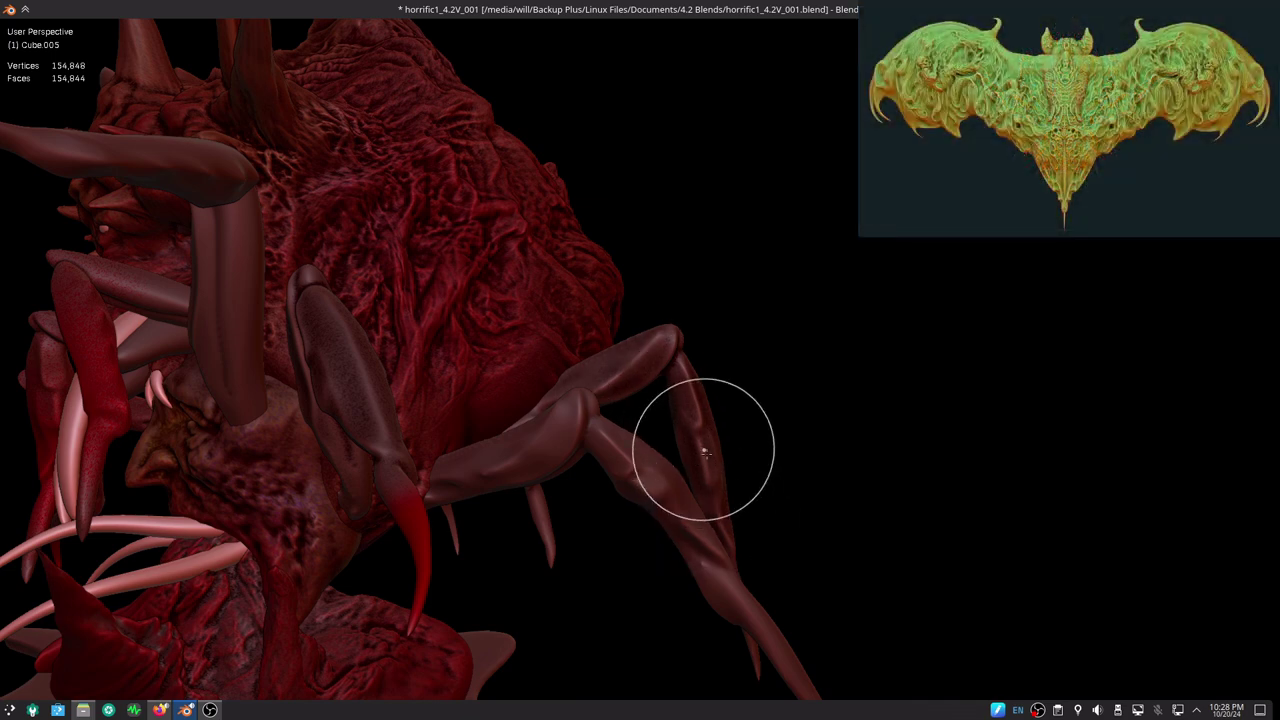
key("alt+q")
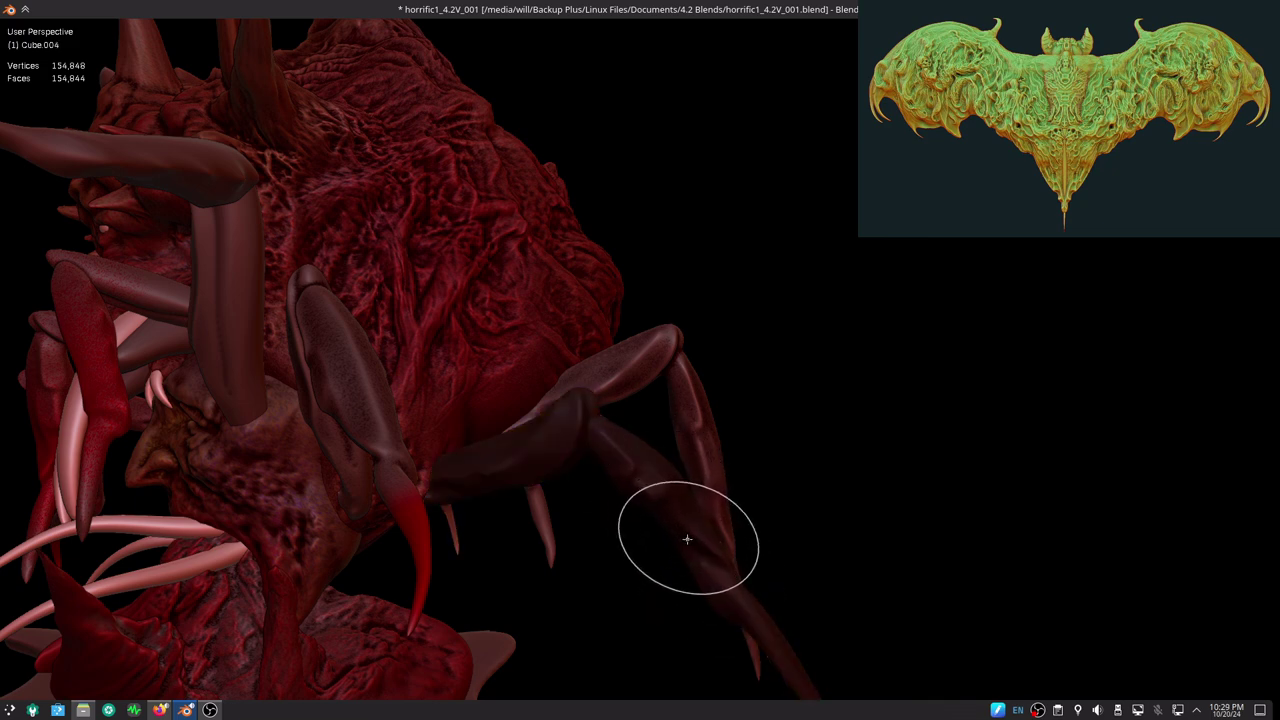
key("alt+q")
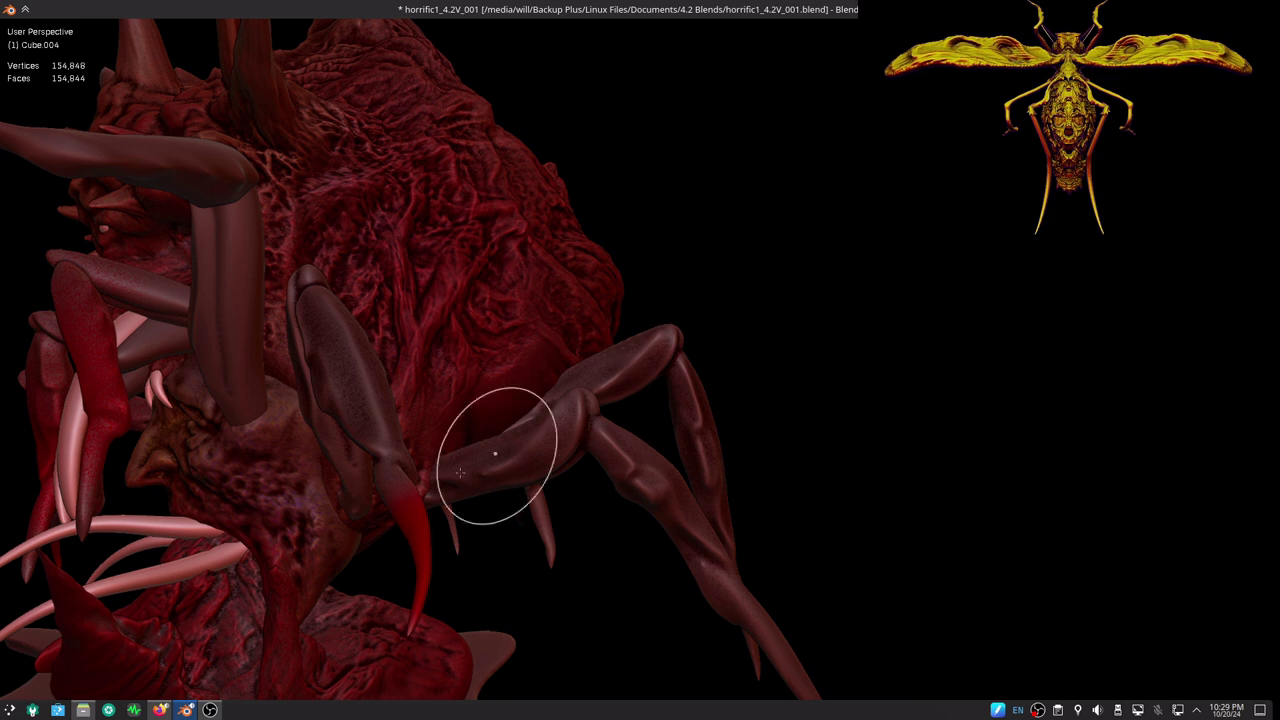
middle_click_drag(700, 571, 753, 535)
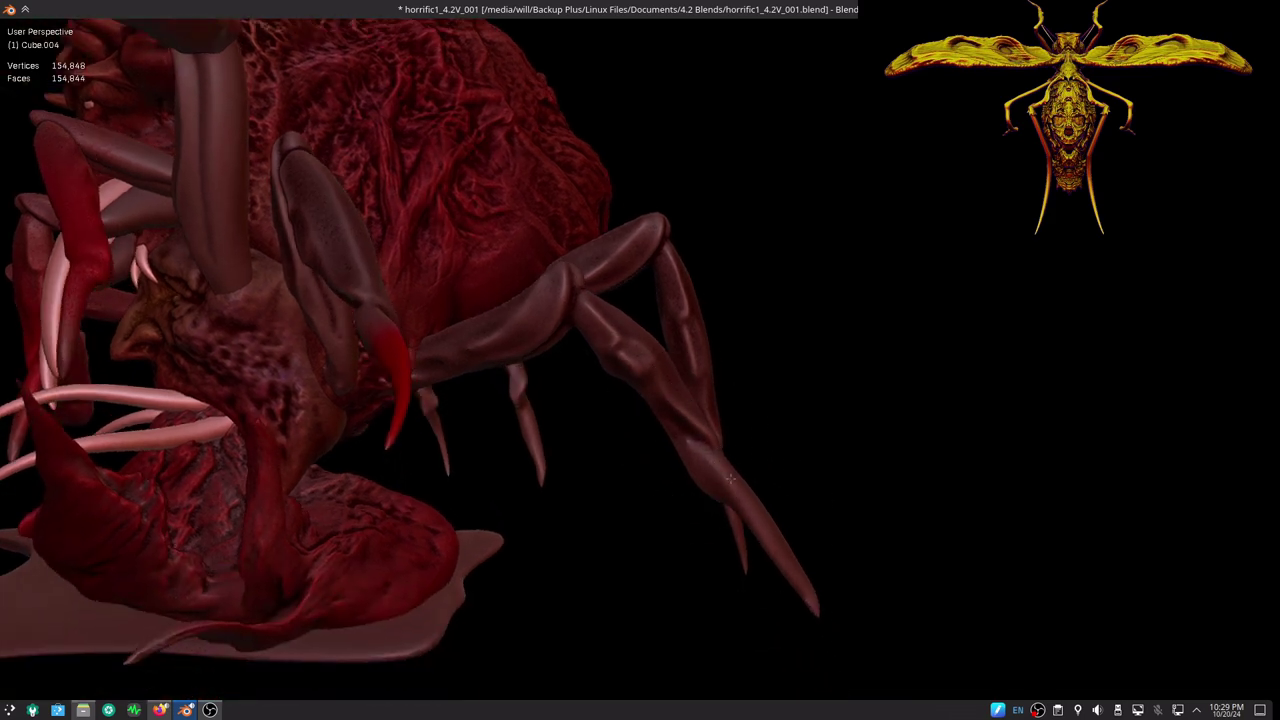
- Raise the brush colour's value to bright red and add it as a new Palette.001 swatch
key("n")
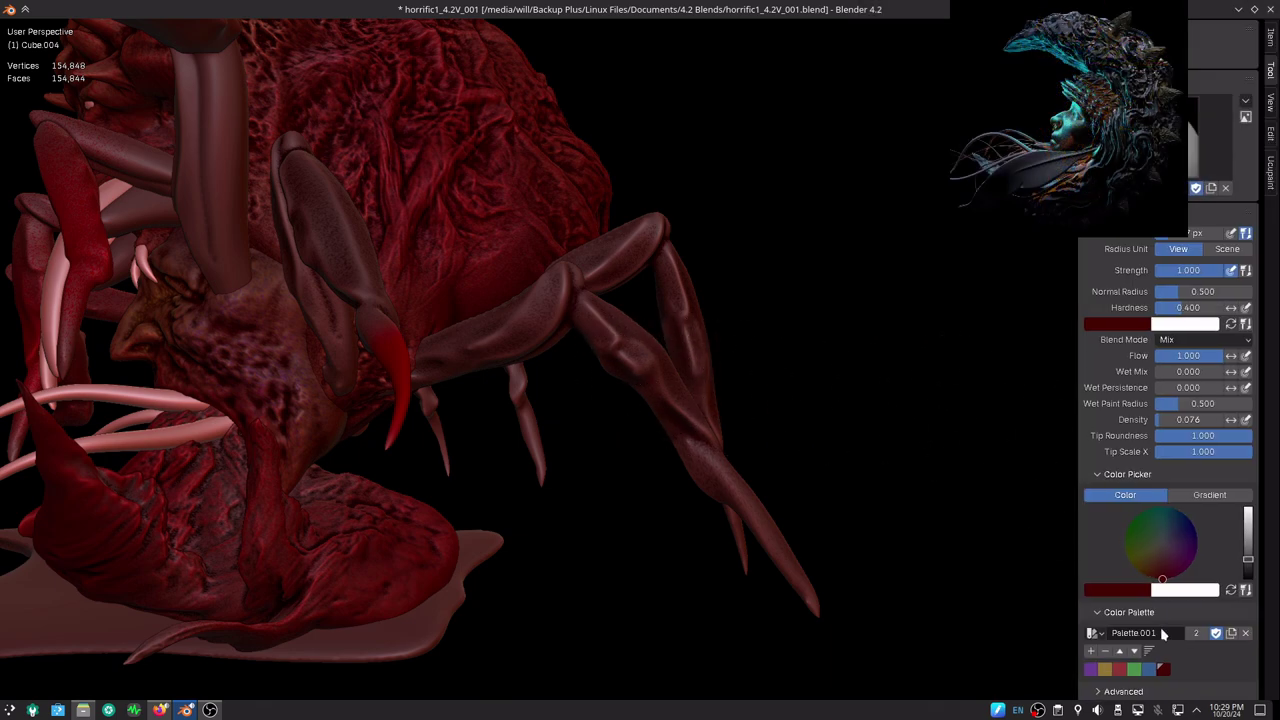
scroll(1131, 651, "down", 3)
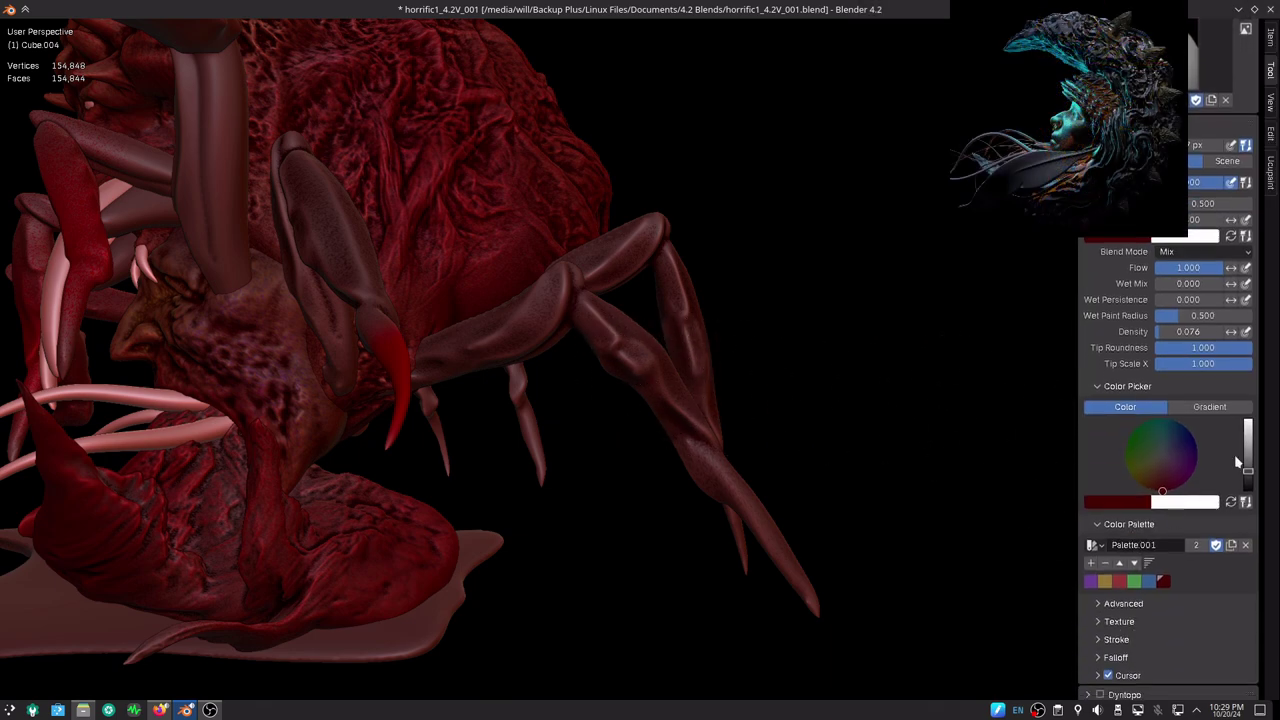
left_click(1249, 445)
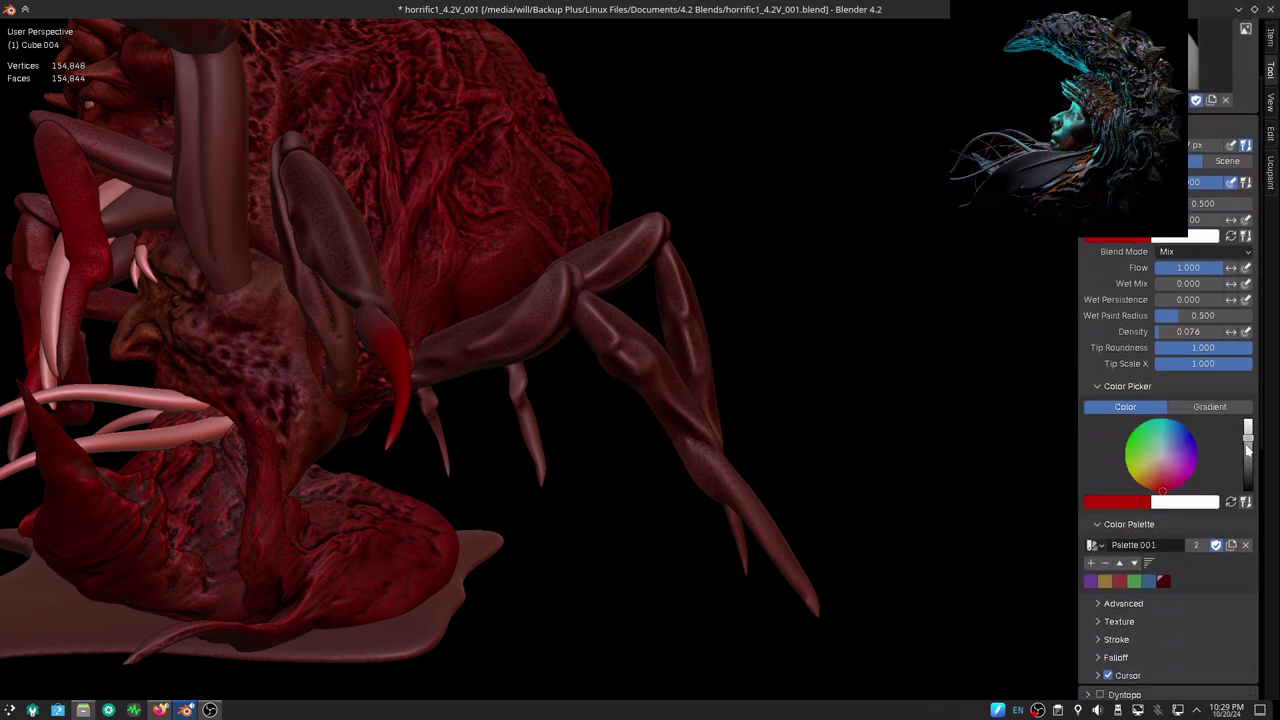
left_click_drag(1247, 442, 1250, 438)
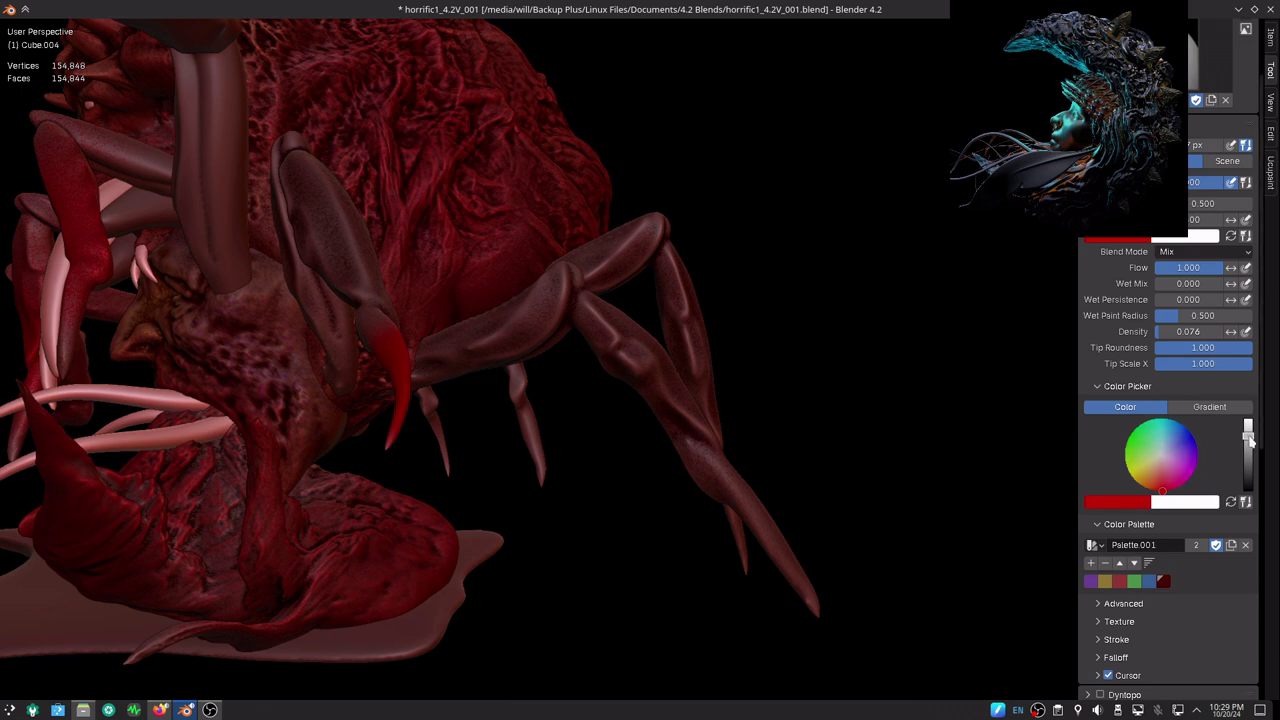
left_click(1090, 564)
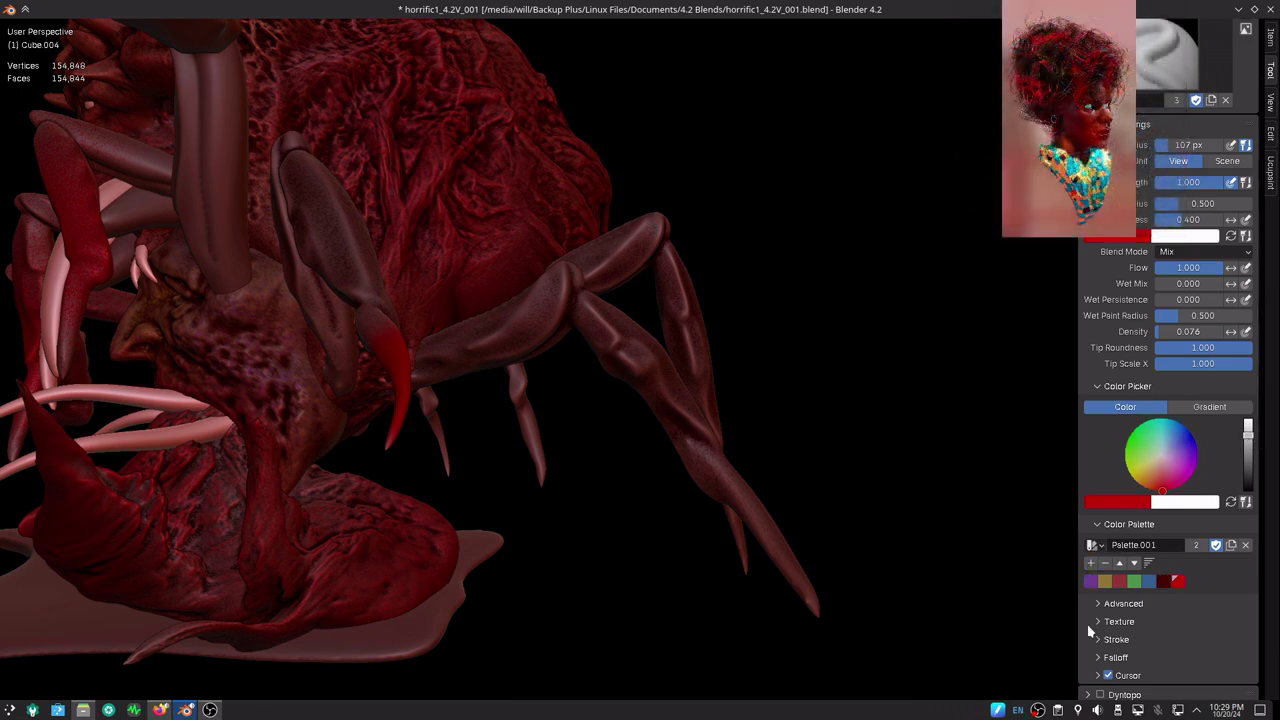
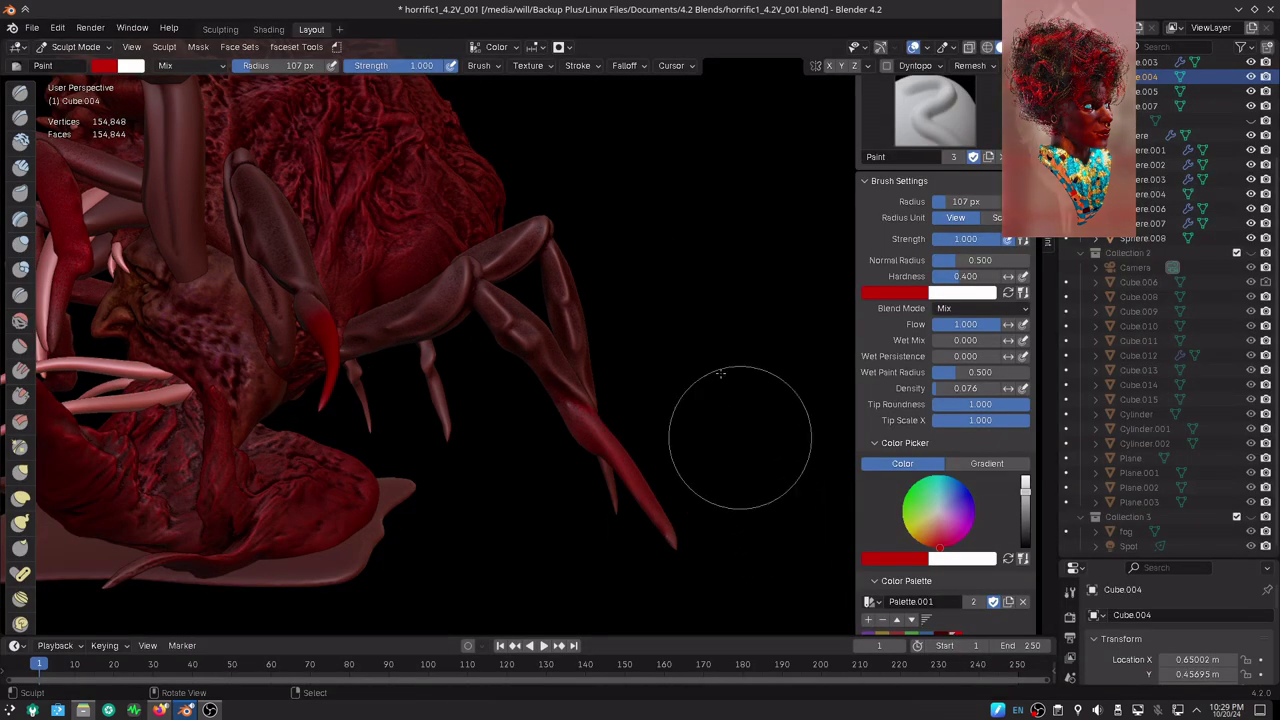
- Restore the full interface, check the Auto-Masking options, and frame the creature's face and tusks
key("ctrl+alt+space")
left_click(558, 48)
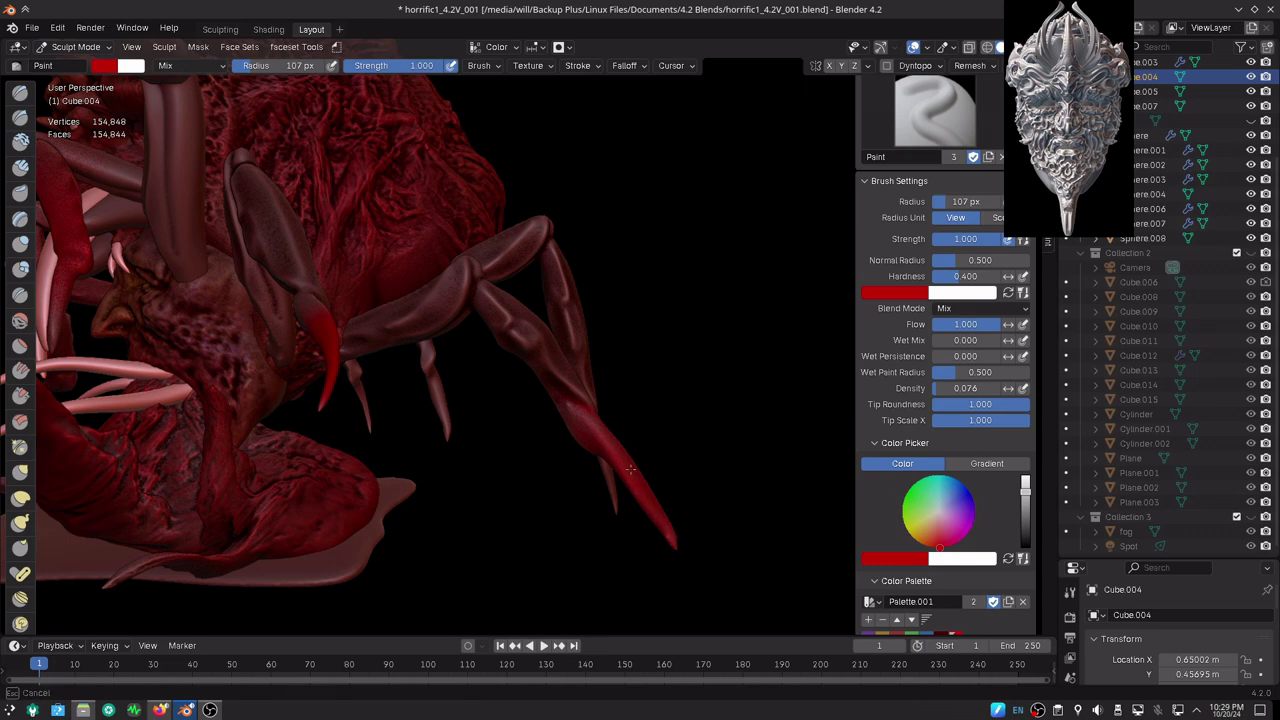
scroll(634, 490, "down", 3)
mouse_move(634, 514)
middle_mouse_down()
mouse_move(700, 457)
mouse_move(749, 514)
middle_mouse_up()
mouse_move(614, 486)
middle_mouse_down()
mouse_move(659, 444)
mouse_move(638, 487)
mouse_move(625, 460)
middle_mouse_up()
scroll(620, 440, "up", 2)
middle_click_drag(610, 410, 614, 457)
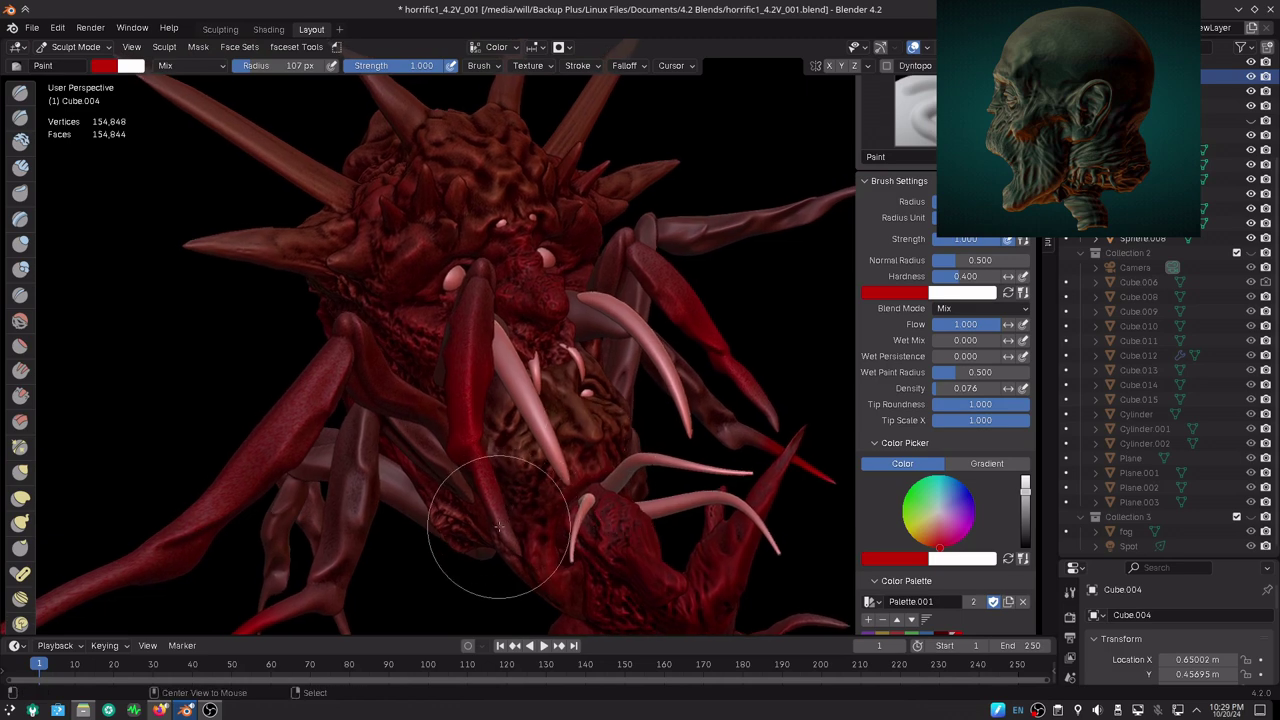
- Make Cube.003 the paint target and orbit to view the legs and top spikes
key("alt+q")
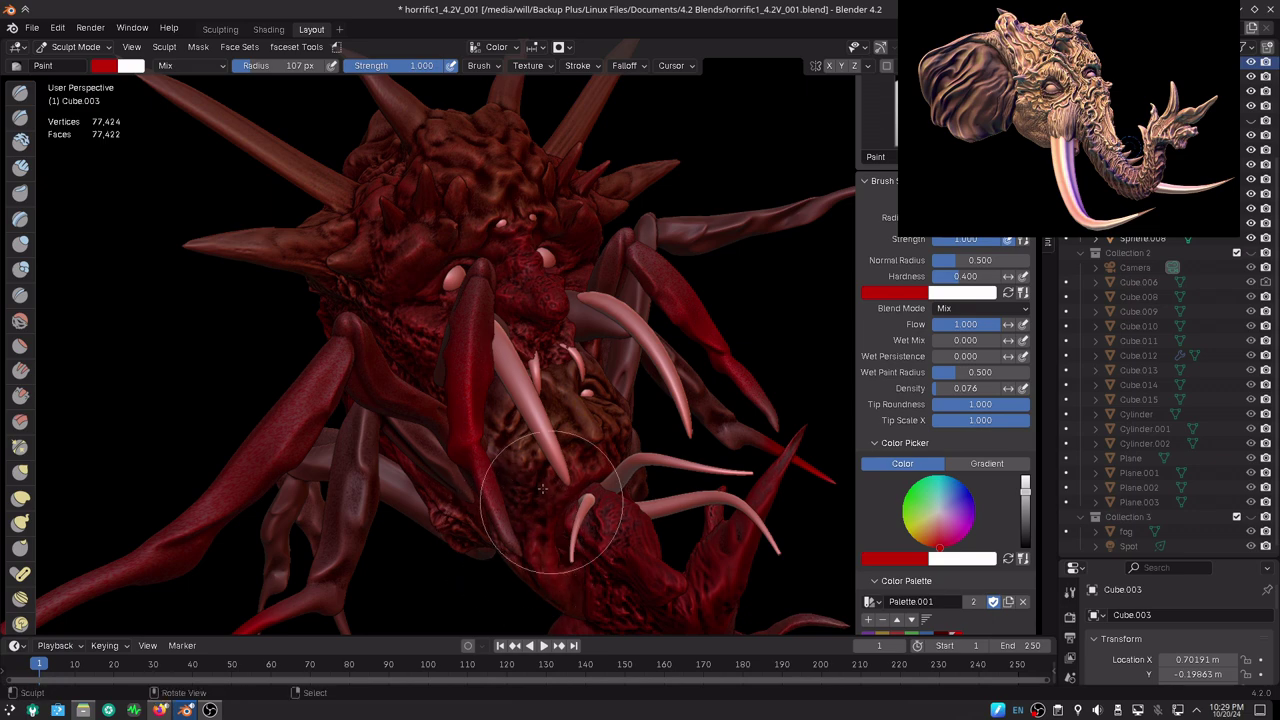
mouse_move(541, 489)
middle_mouse_down()
mouse_move(468, 565)
mouse_move(475, 536)
mouse_move(576, 535)
mouse_move(587, 512)
middle_mouse_up()
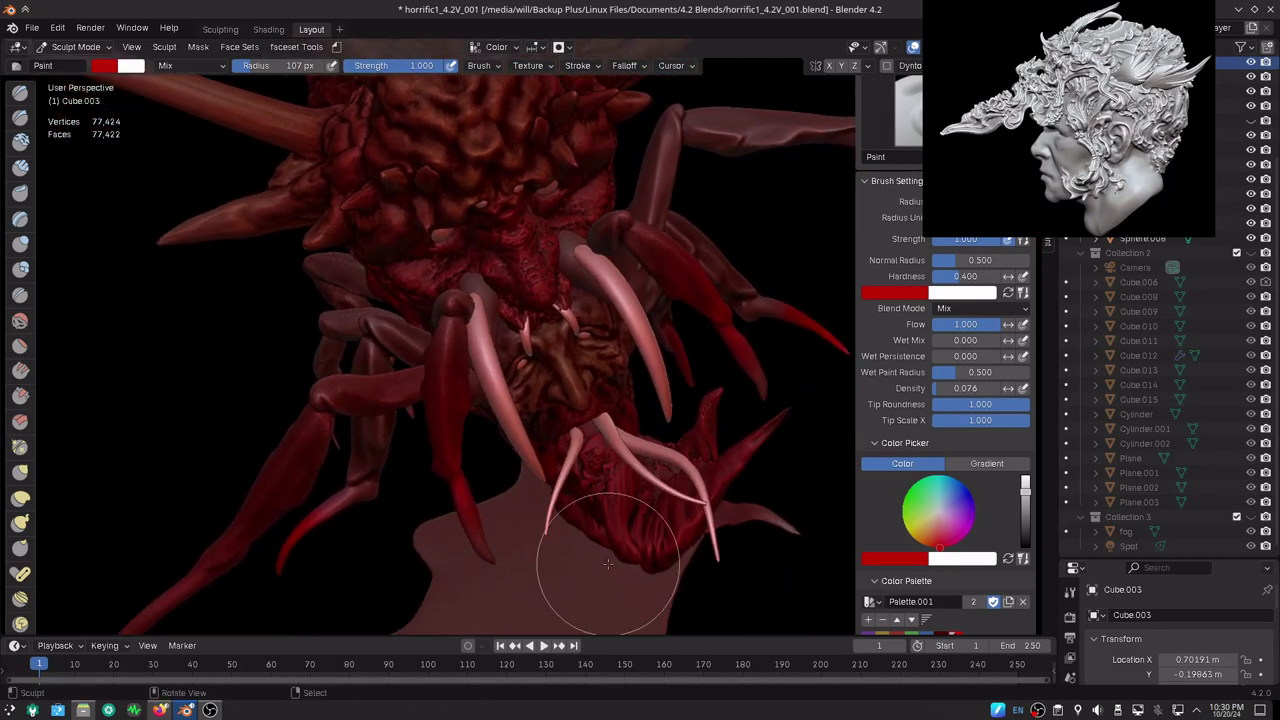
mouse_move(606, 562)
middle_mouse_down()
mouse_move(716, 340)
mouse_move(677, 320)
middle_mouse_up()
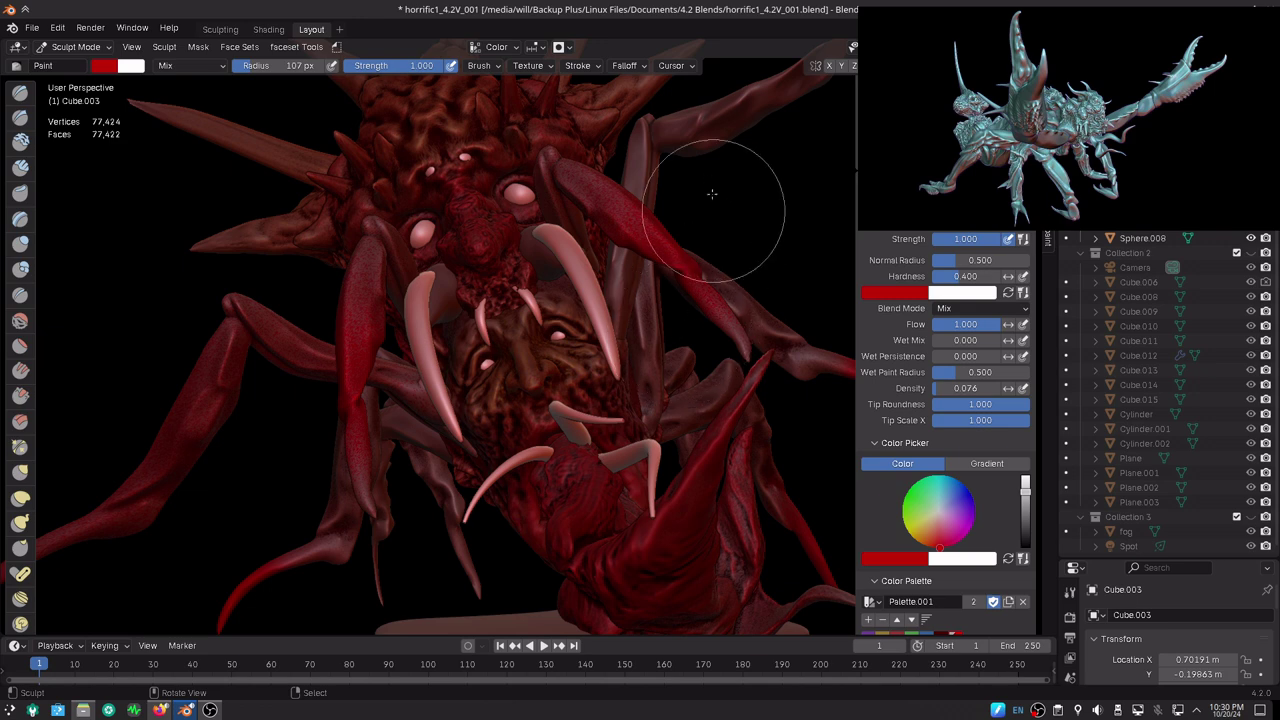
- Try a lighter grey studio light, toggle specular lighting, then settle on a different studio light
left_click(1040, 47)
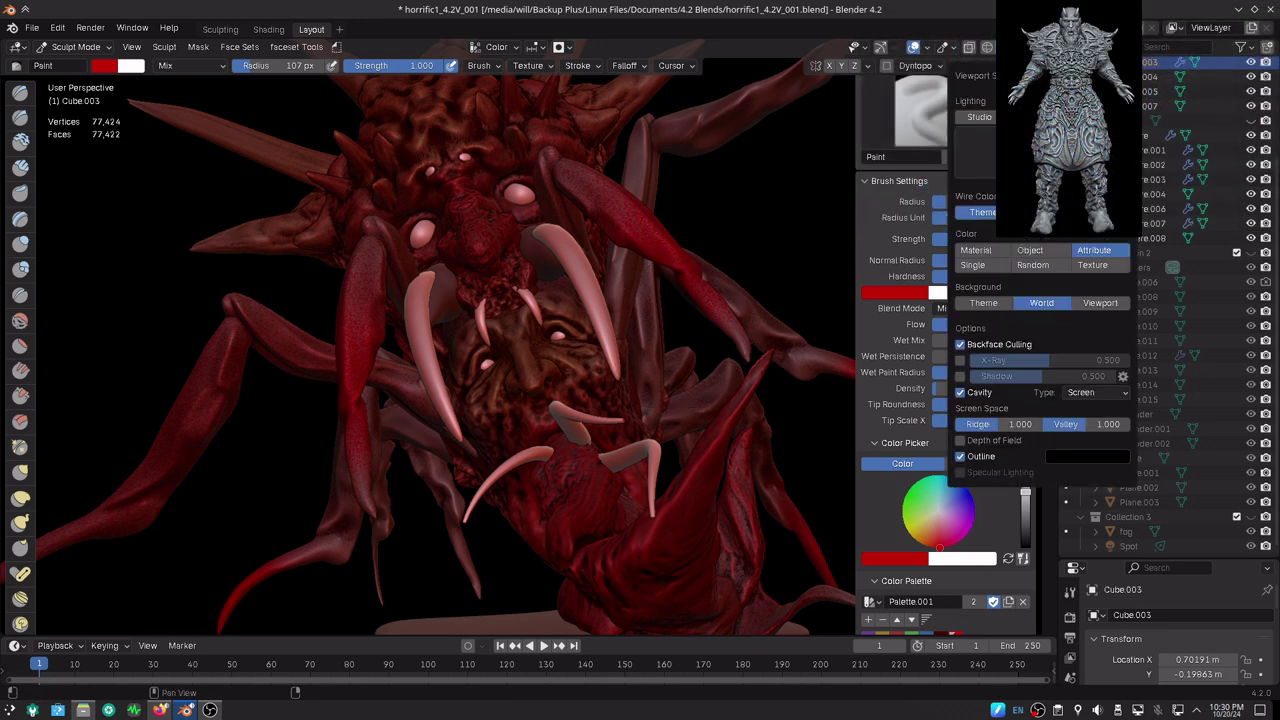
left_click(975, 150)
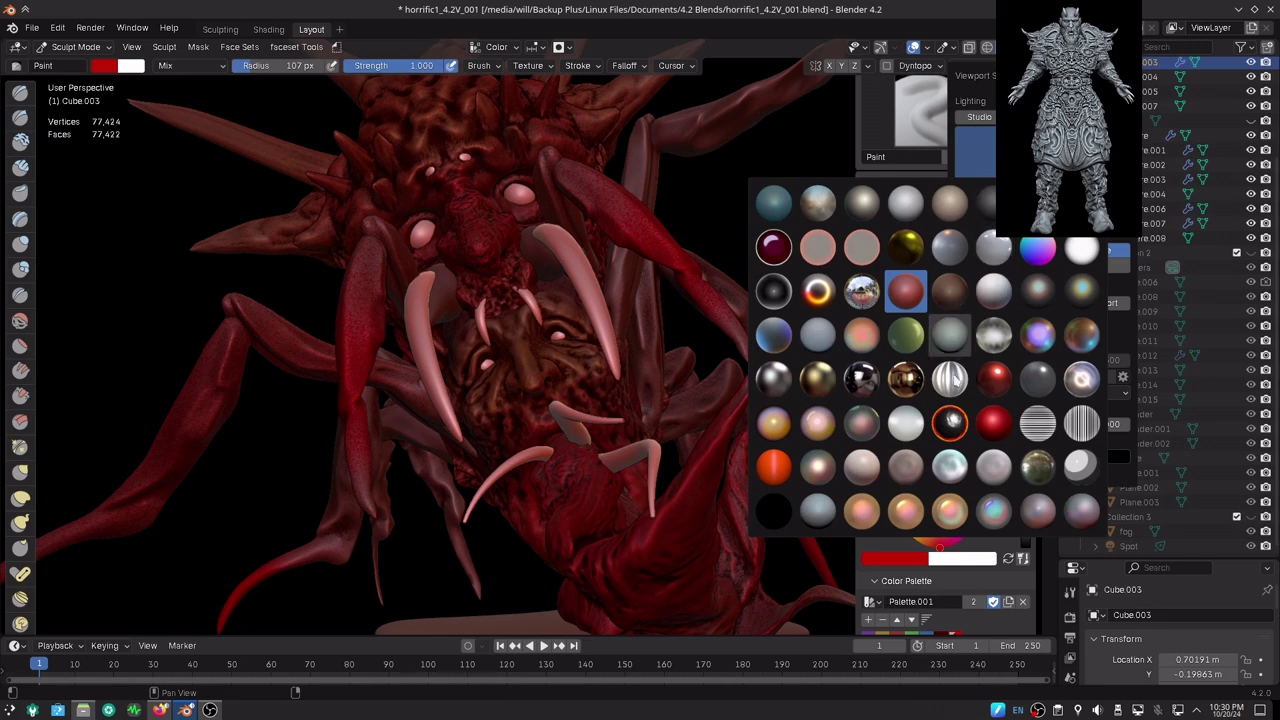
left_click(1033, 517)
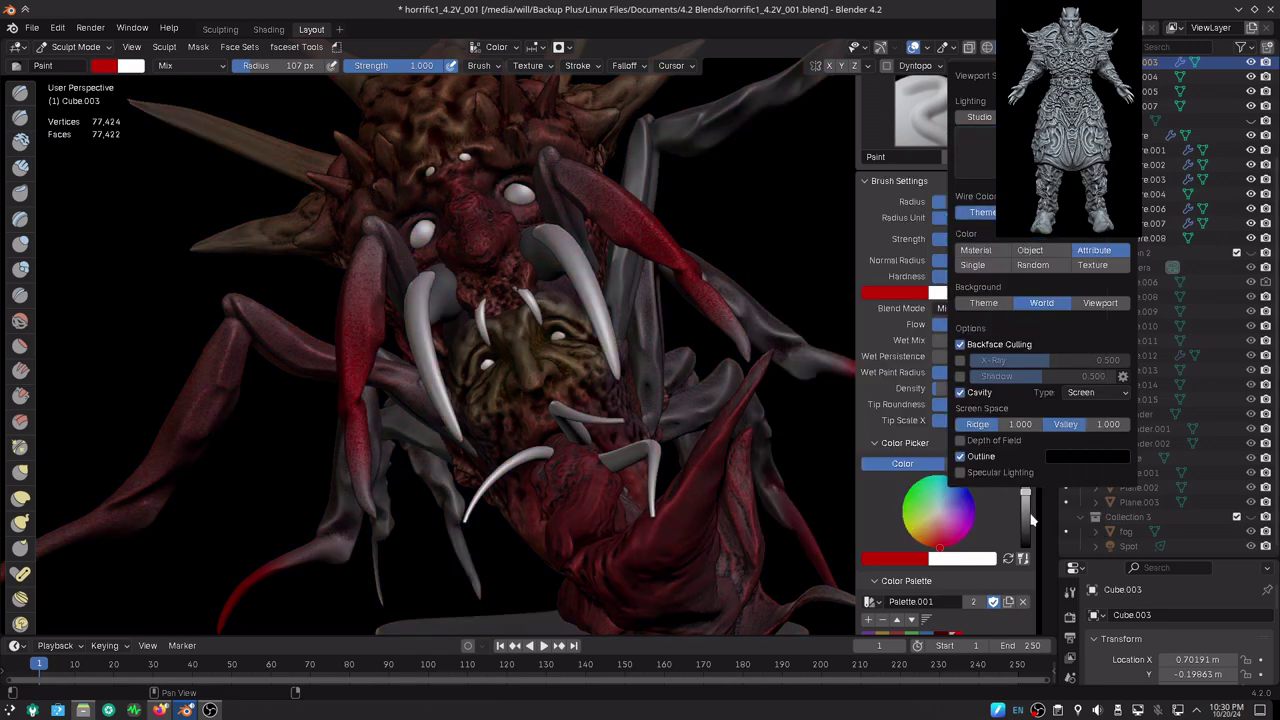
left_click(960, 474)
left_click(961, 475)
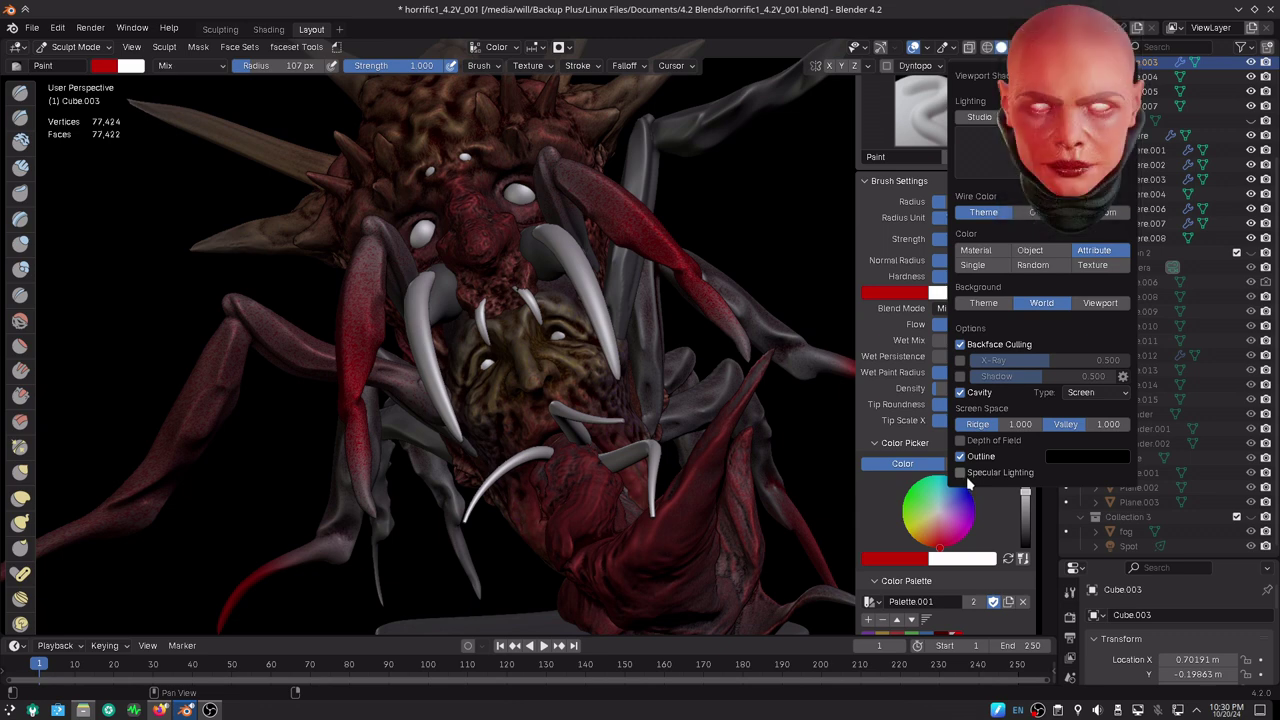
left_click(980, 150)
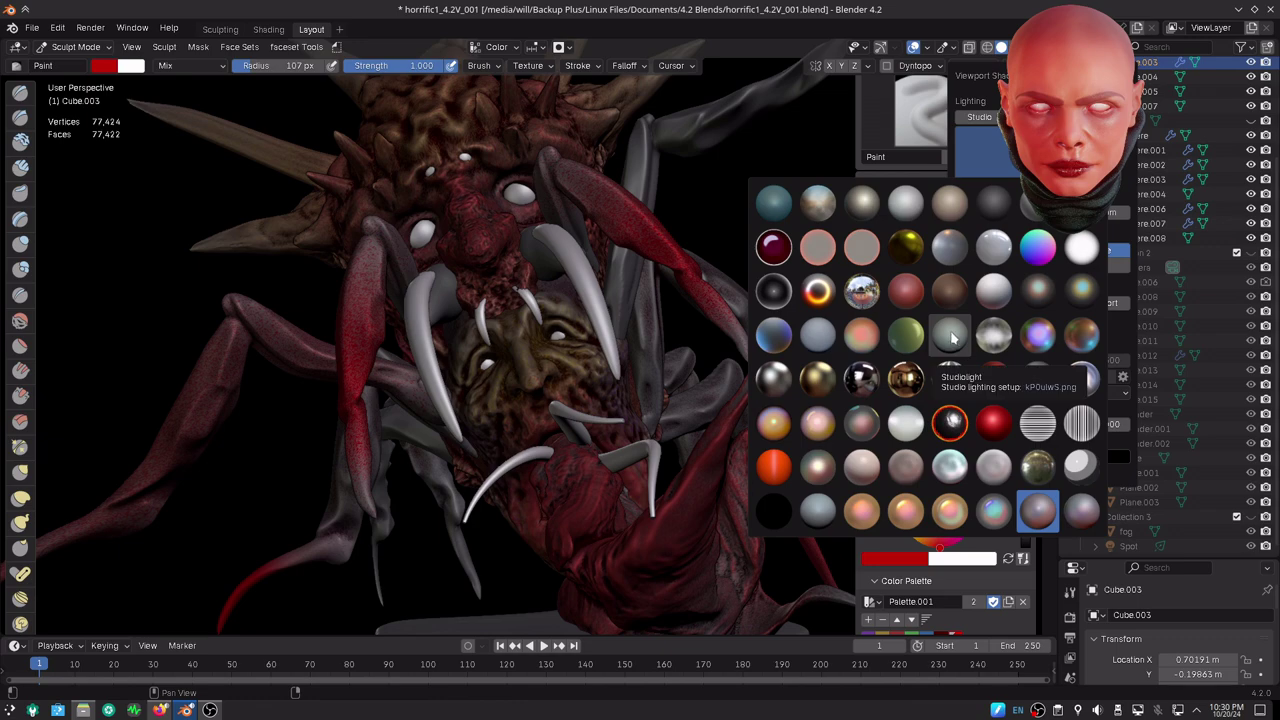
left_click(910, 205)
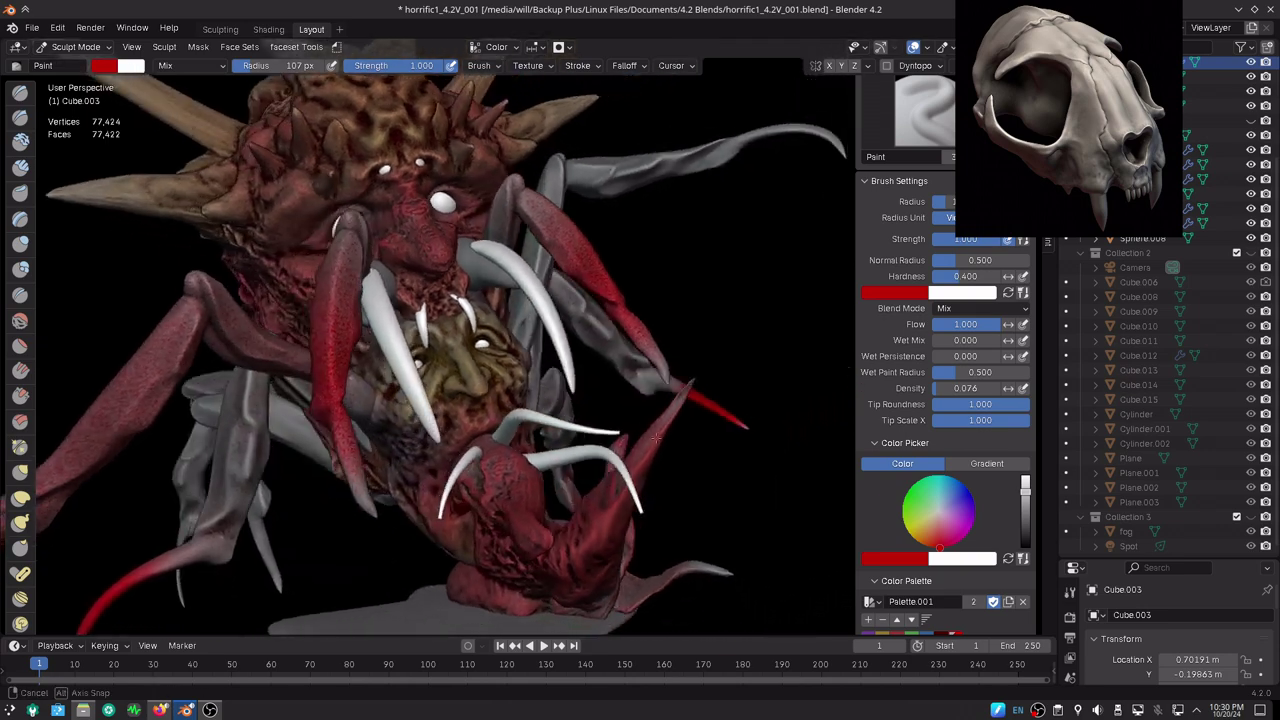
- Orbit and zoom to look down onto the creature's spiky head
mouse_move(593, 431)
middle_mouse_down()
mouse_move(663, 449)
mouse_move(650, 368)
mouse_move(771, 443)
mouse_move(581, 452)
mouse_move(641, 447)
mouse_move(673, 457)
mouse_move(662, 474)
middle_mouse_up()
scroll(650, 368, "down", 3)
scroll(600, 450, "up", 3)
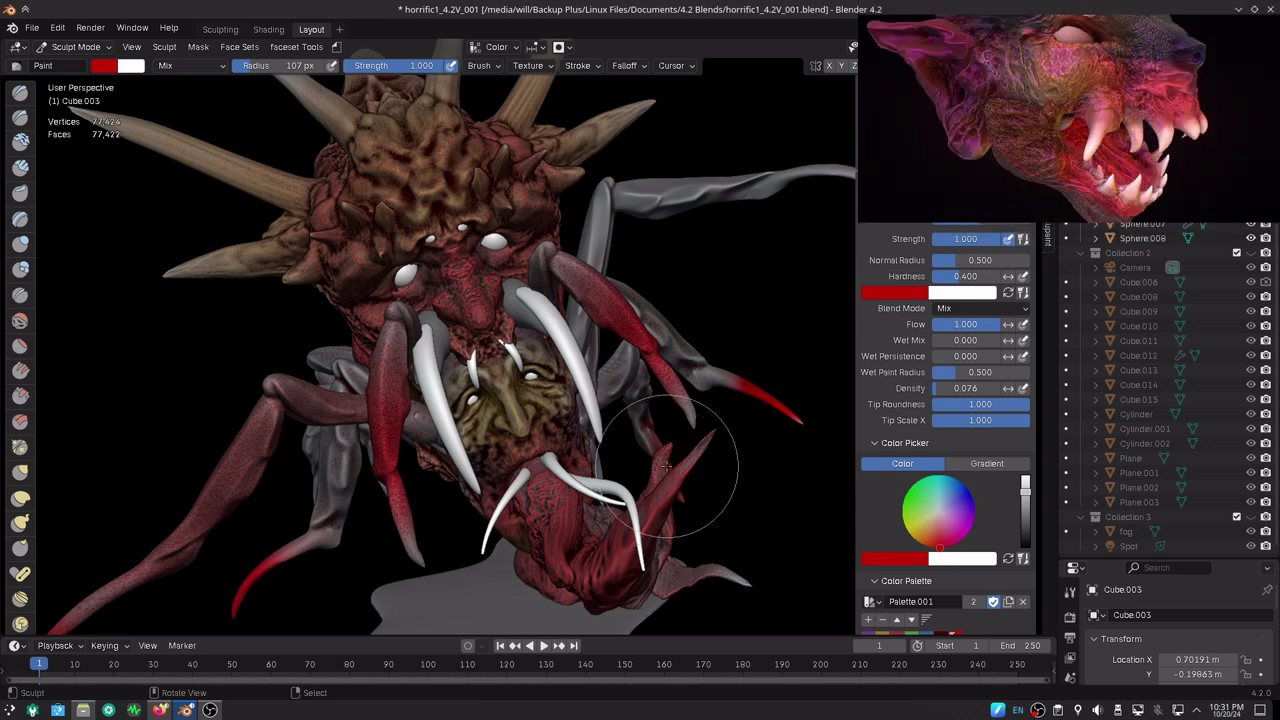
middle_click_drag(667, 463, 674, 514)
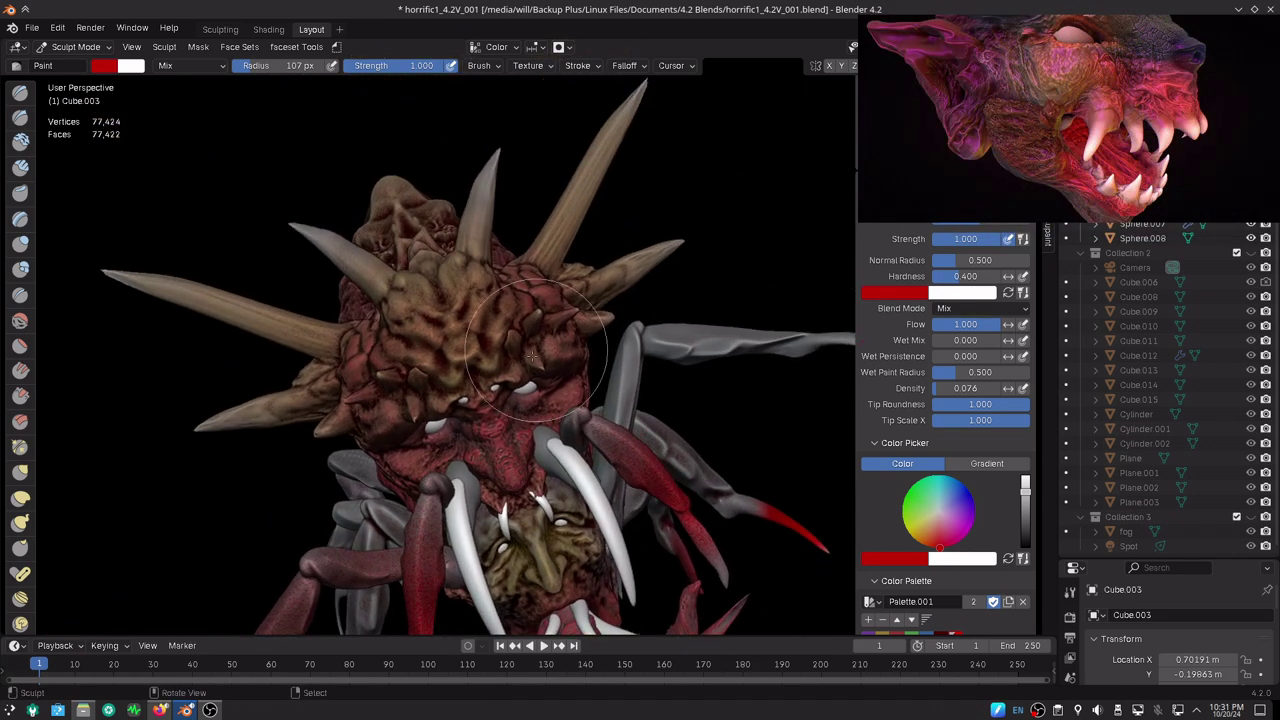
- Make the spiky head Cube.007 the paint target and inspect it in a maximized viewport
key("alt+q")
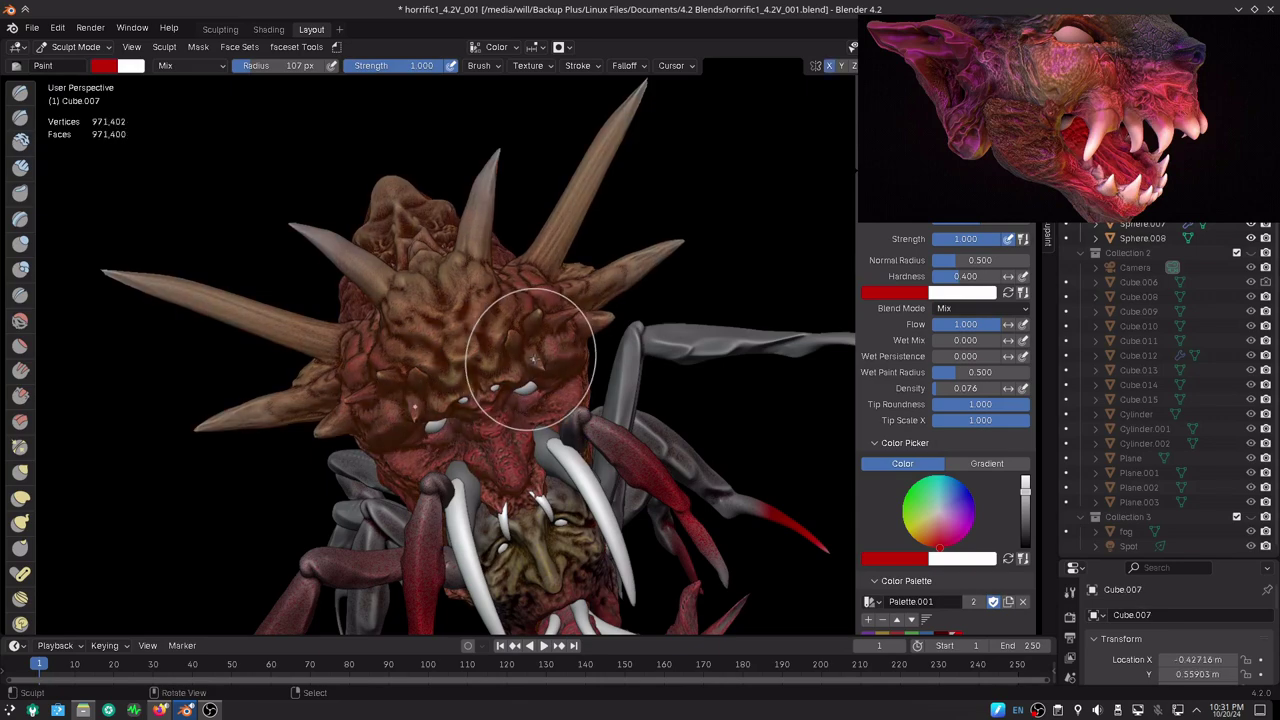
key("ctrl+alt+space")
middle_click_drag(646, 268, 686, 186)
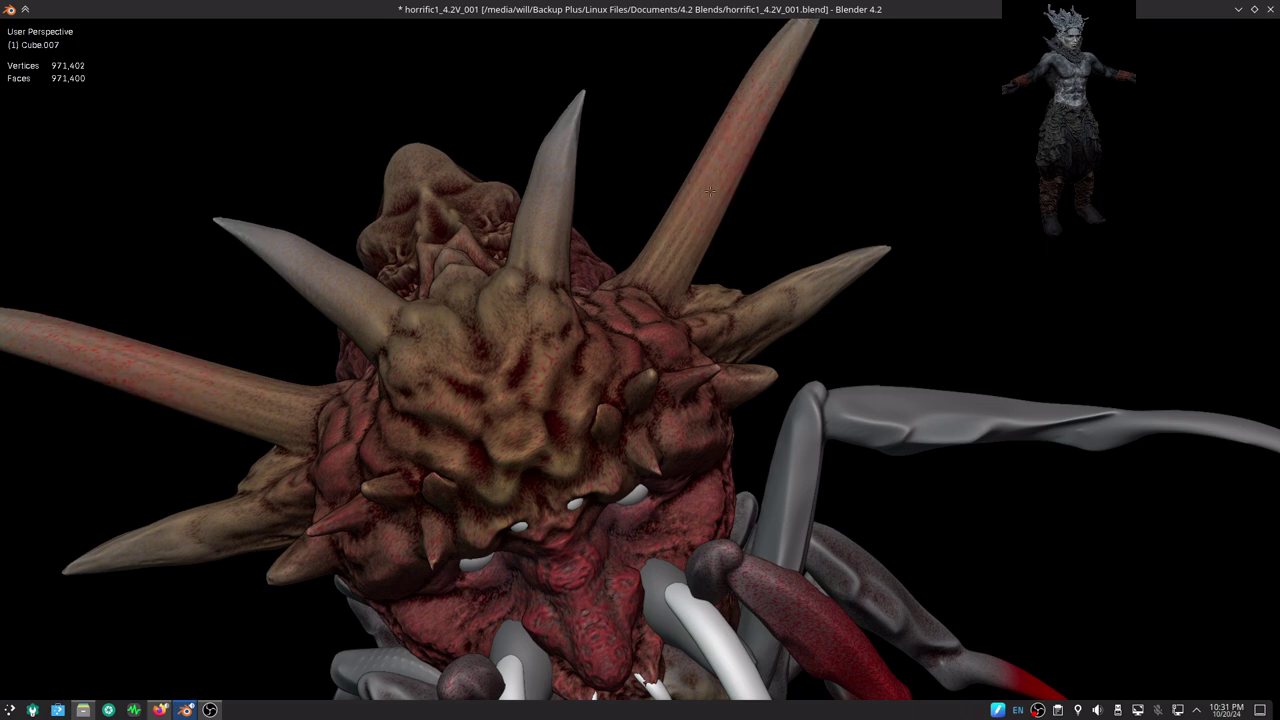
key("ctrl+alt+space")
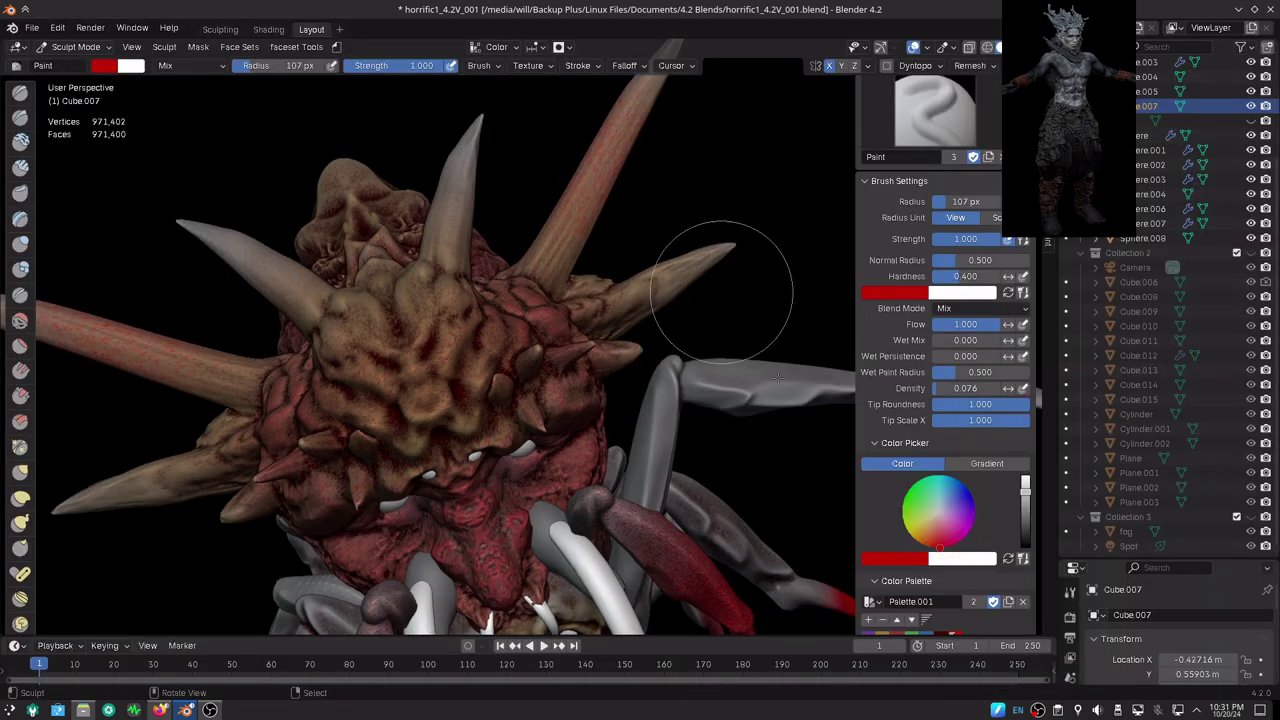
- Set the paint colour to dark brown by picking orange and lowering its value
scroll(905, 580, "down", 5)
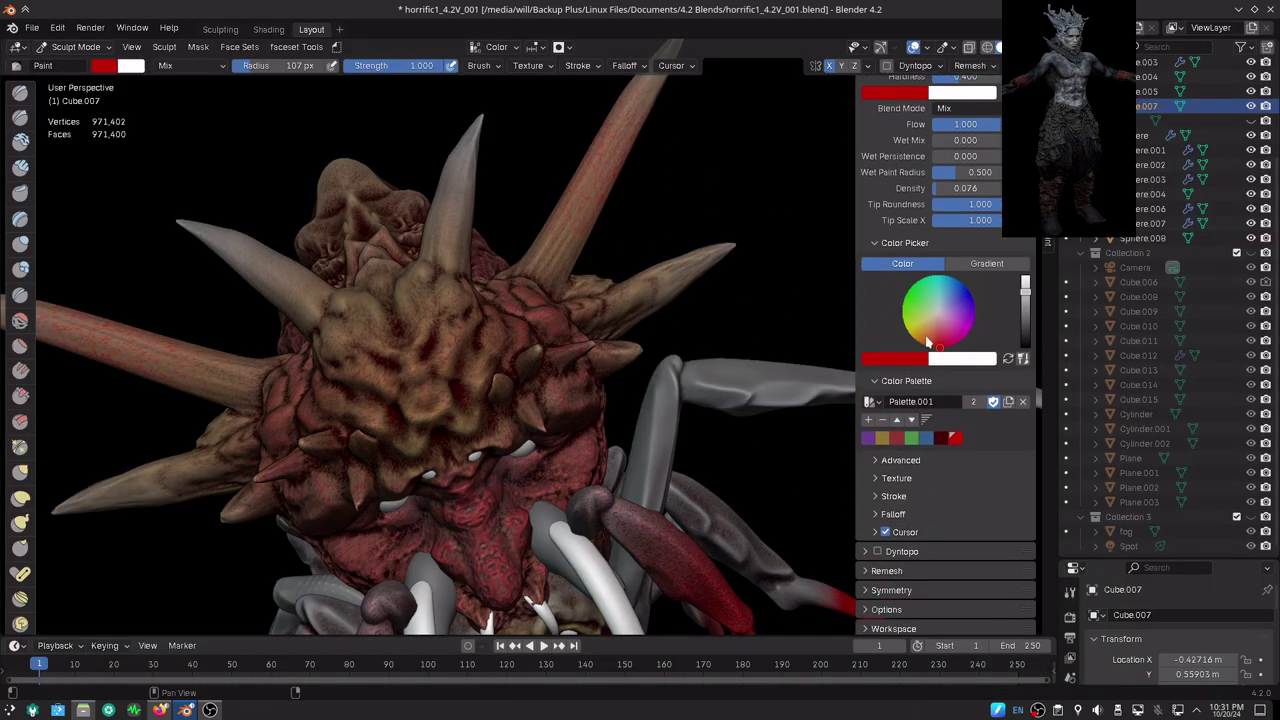
left_click(927, 342)
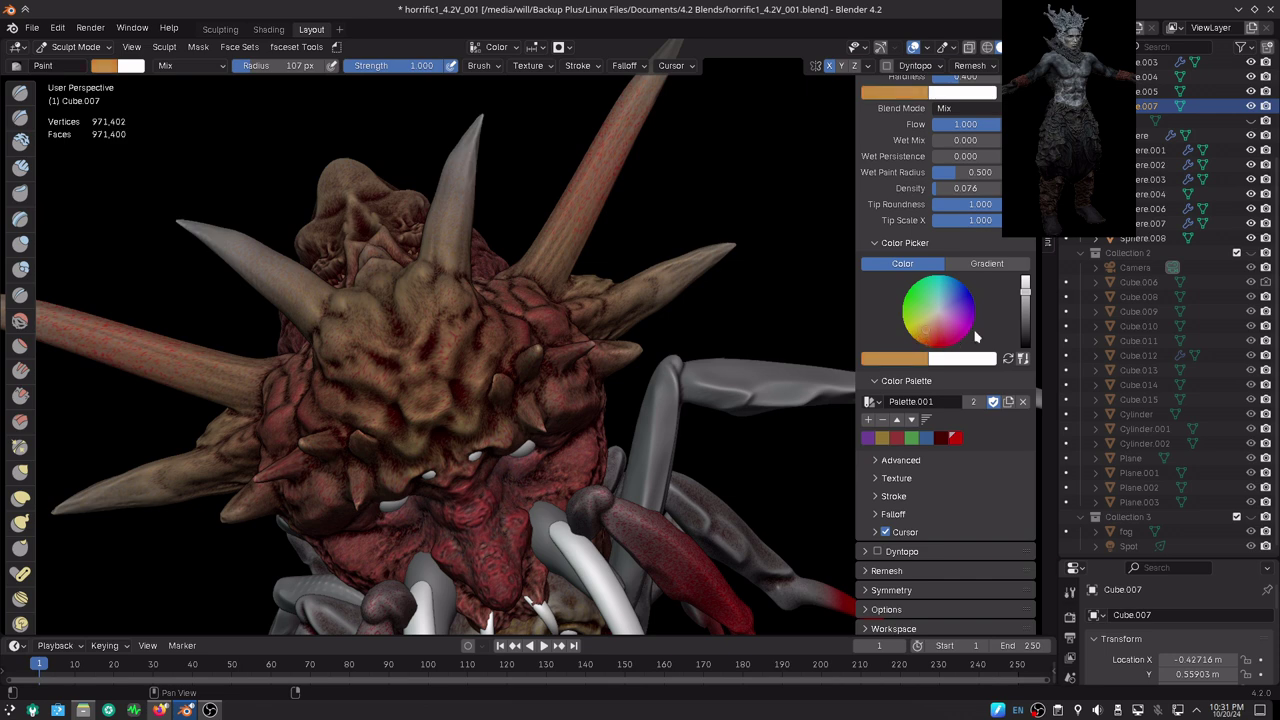
left_click(1025, 330)
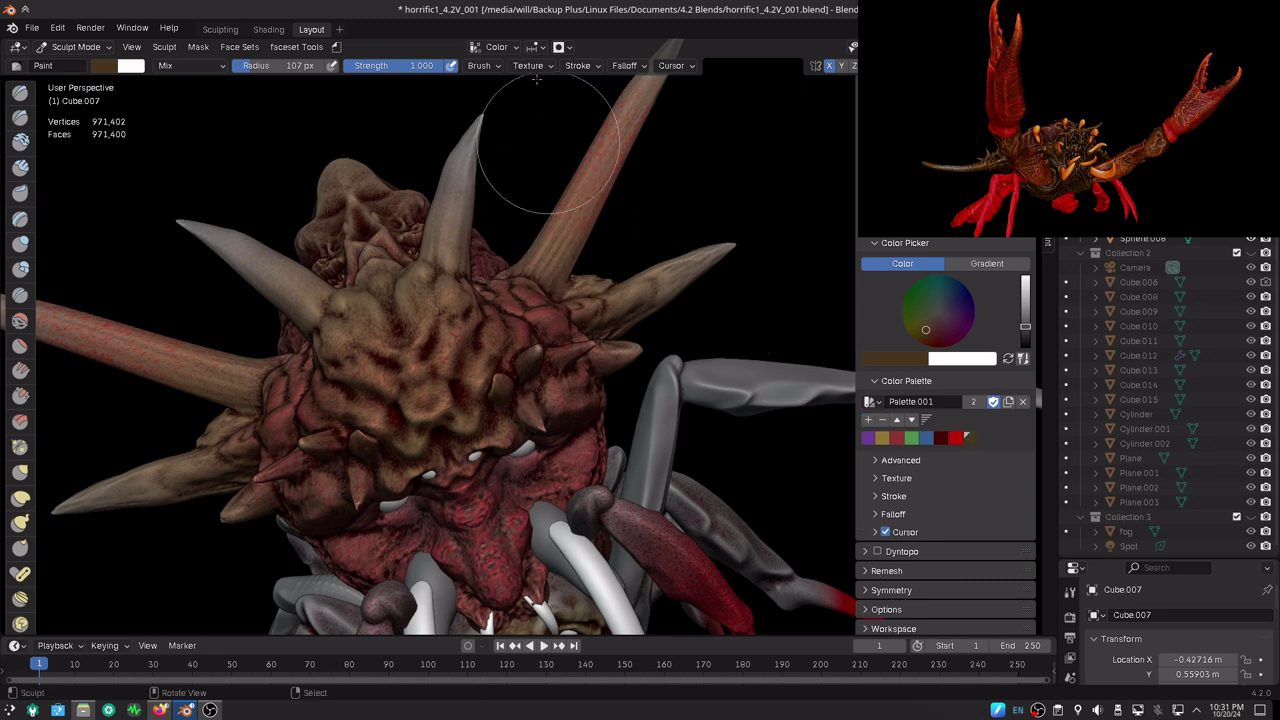
- Paint dark brown over the bases of the right, central and other head spikes
left_click(563, 48)
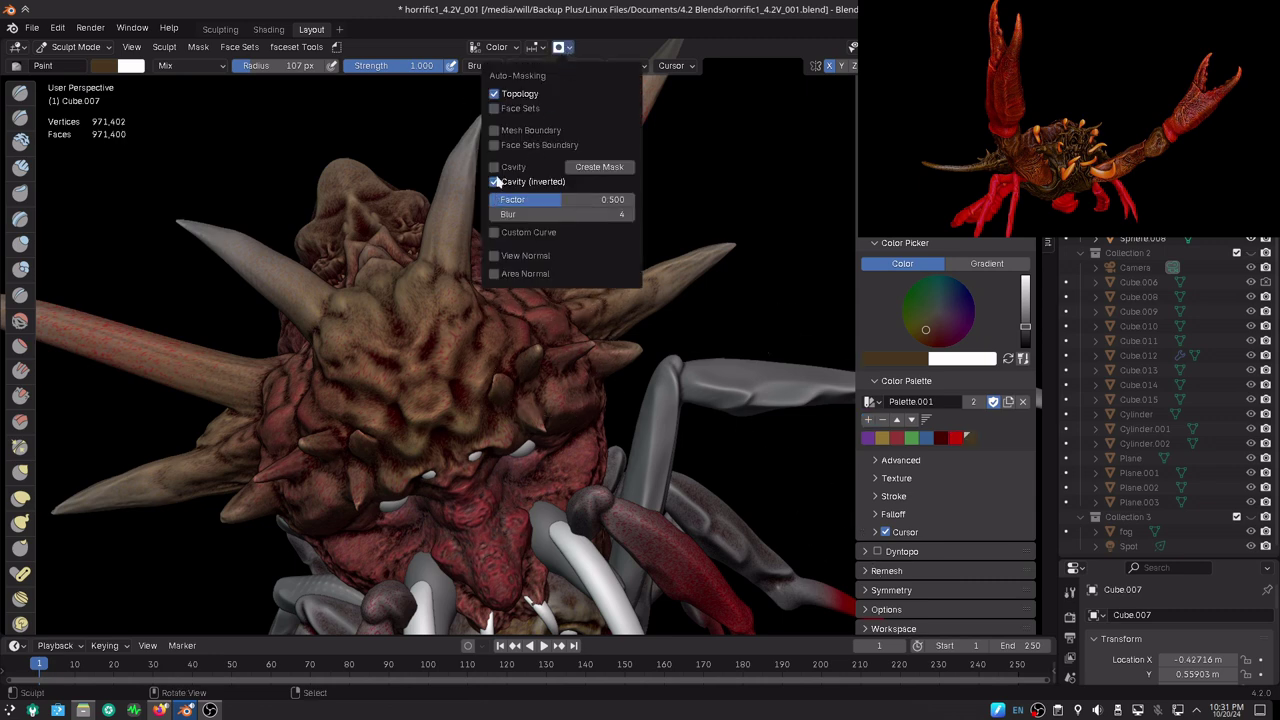
left_click_drag(543, 243, 576, 210)
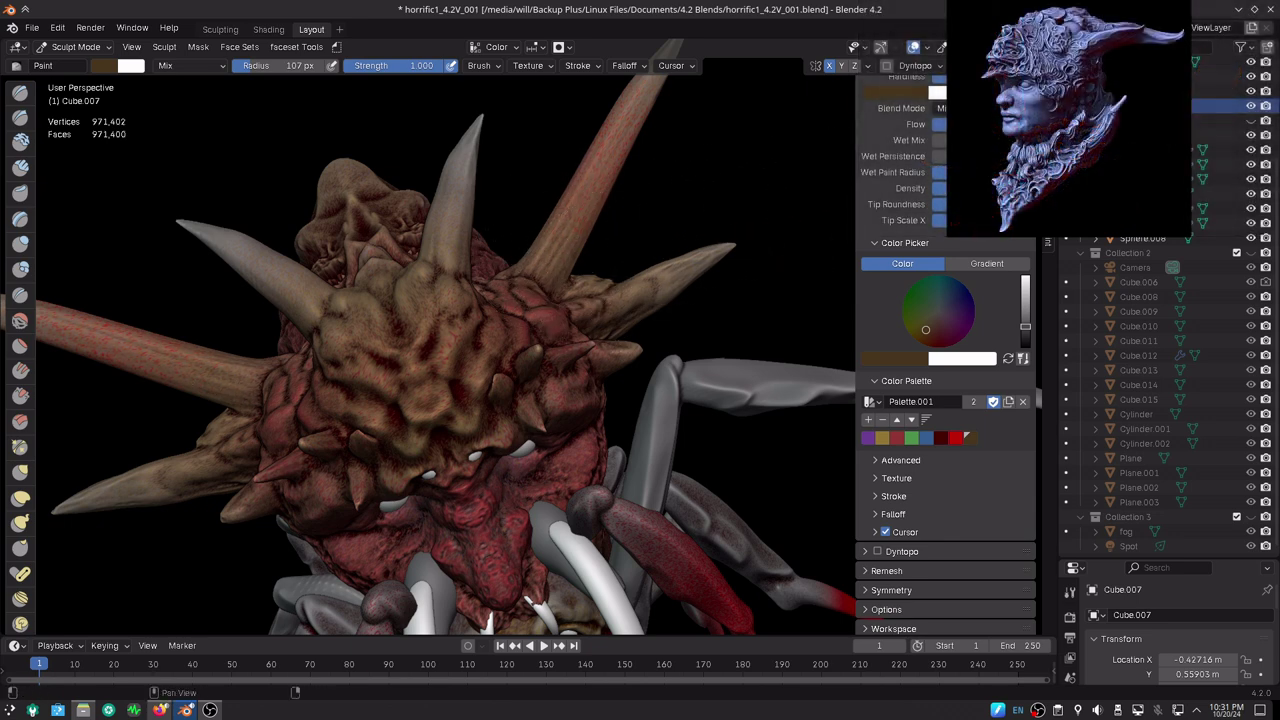
left_click_drag(557, 216, 540, 268)
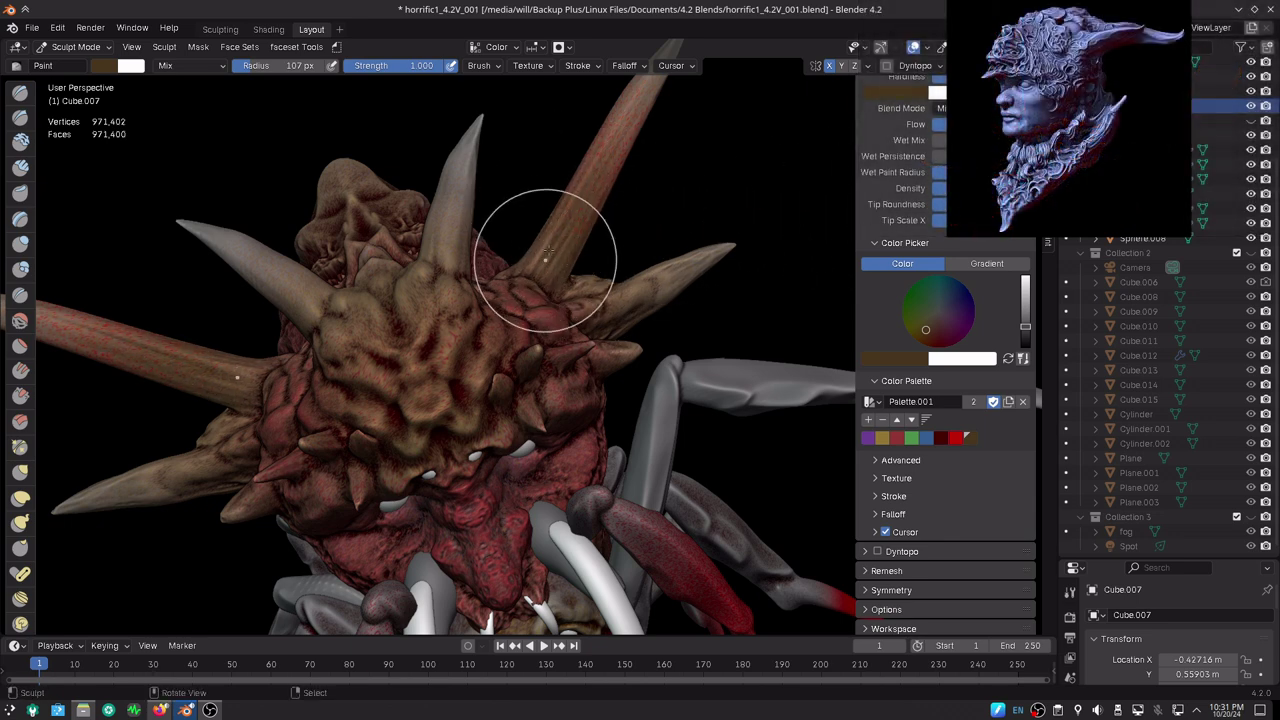
mouse_move(600, 300)
left_mouse_down()
mouse_move(661, 289)
mouse_move(563, 257)
left_mouse_up()
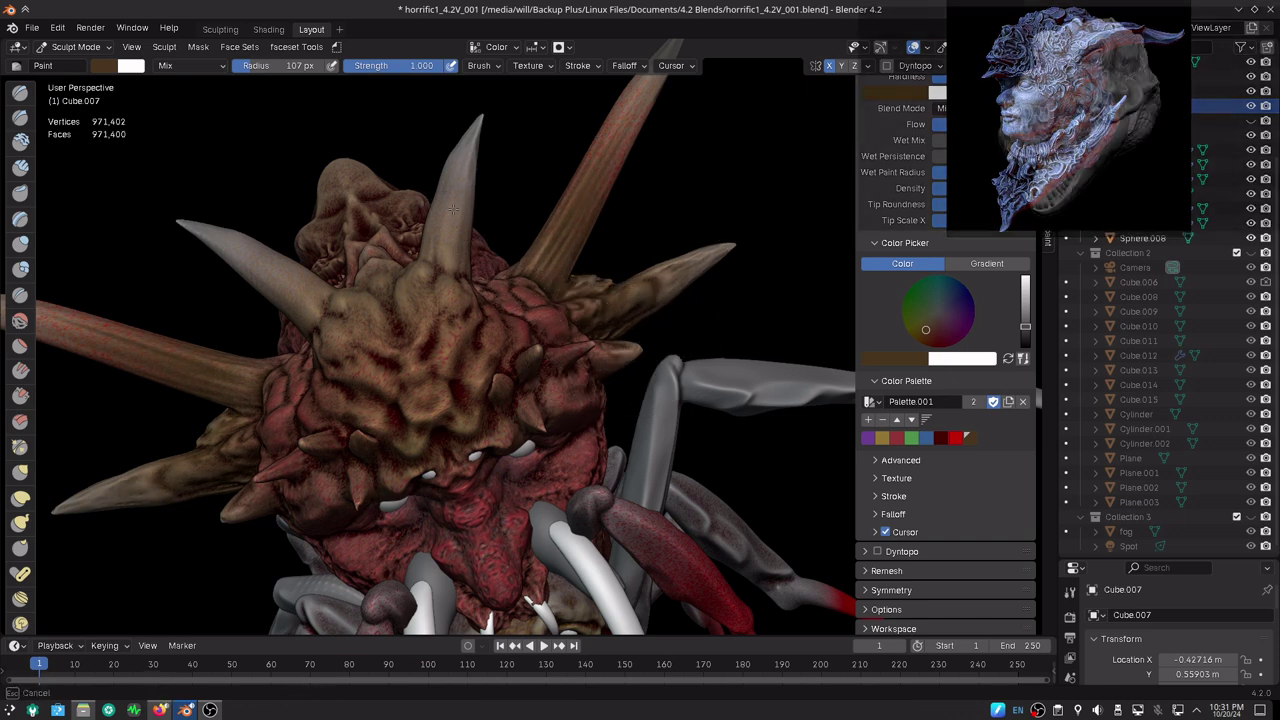
left_click_drag(457, 214, 433, 238)
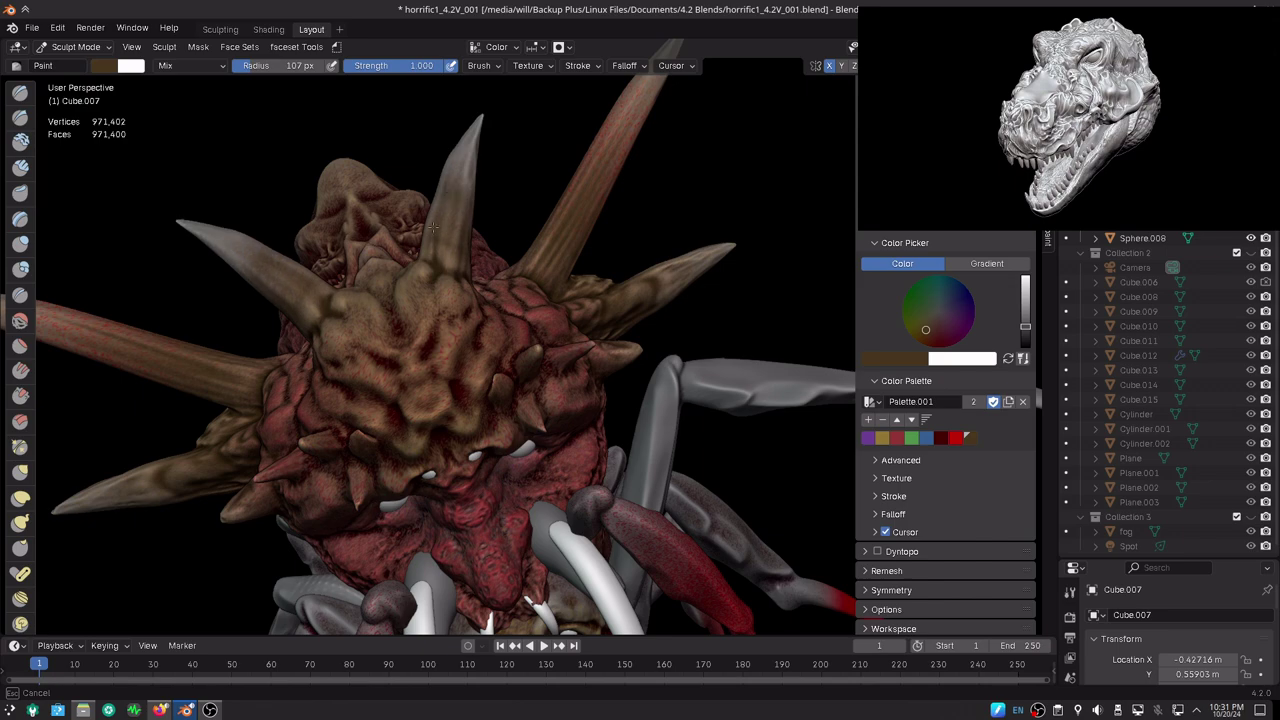
- Orbit and zoom to review the darkened spikes, then the whole creature from the front
middle_click_drag(443, 271, 600, 294)
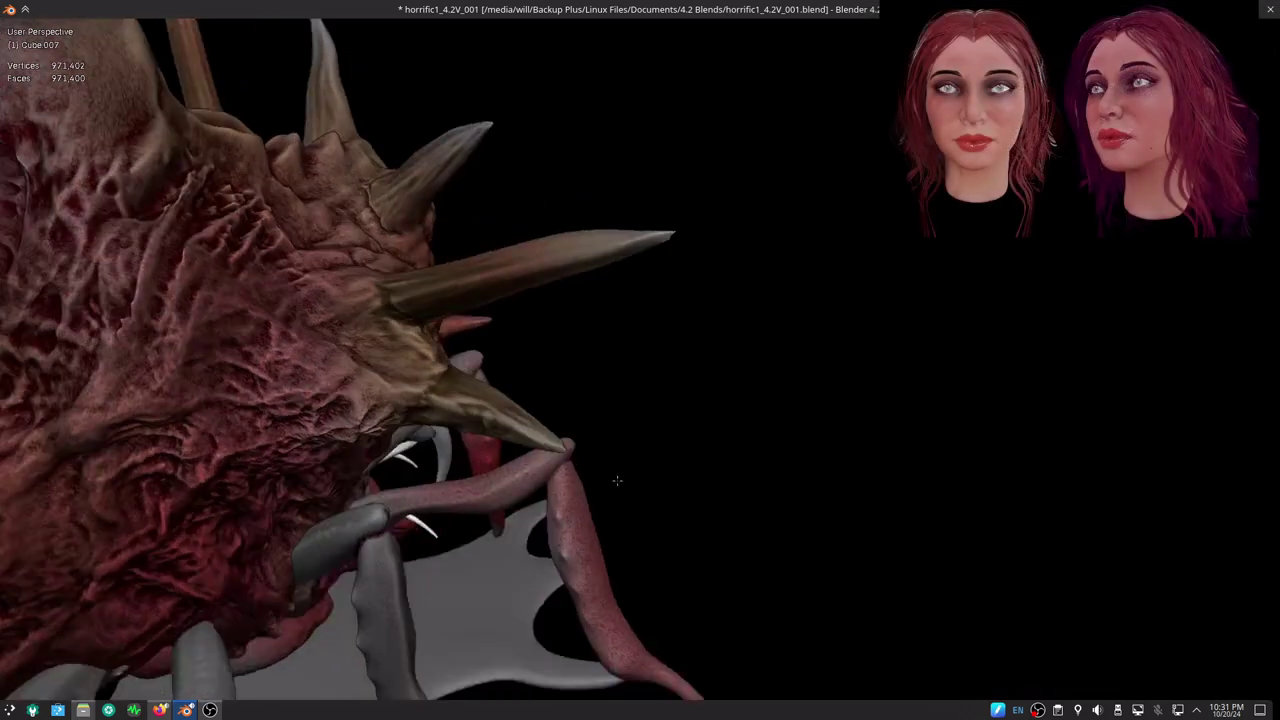
middle_click_drag(617, 481, 565, 262)
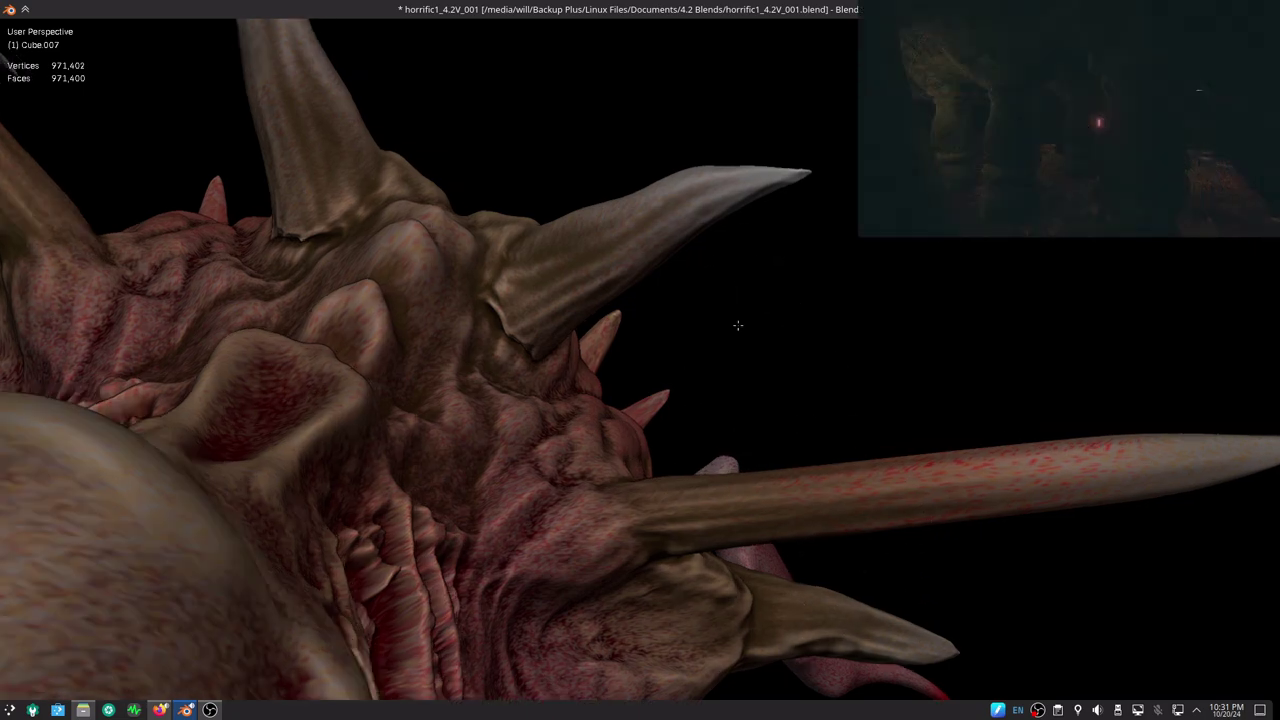
mouse_move(822, 635)
middle_mouse_down()
mouse_move(737, 466)
mouse_move(714, 337)
middle_mouse_up()
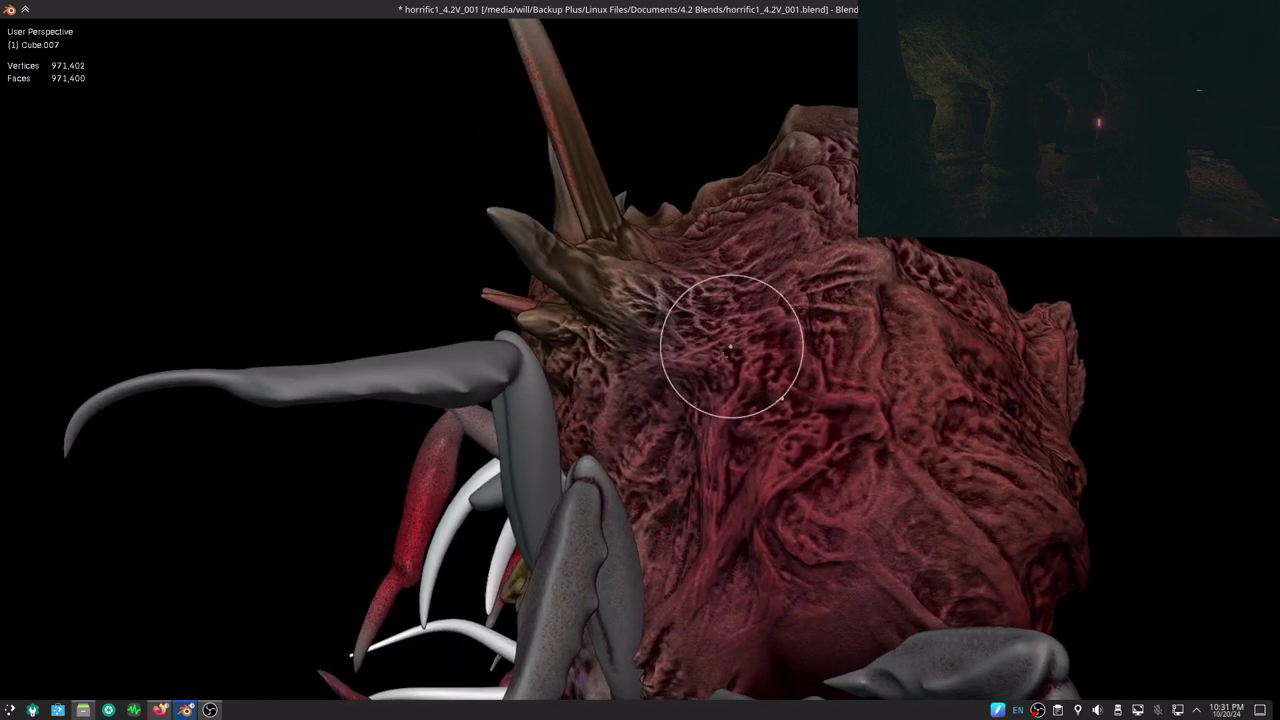
scroll(678, 258, "down", 5)
mouse_move(680, 457)
middle_mouse_down()
mouse_move(738, 320)
mouse_move(786, 263)
mouse_move(790, 321)
mouse_move(754, 271)
middle_mouse_up()
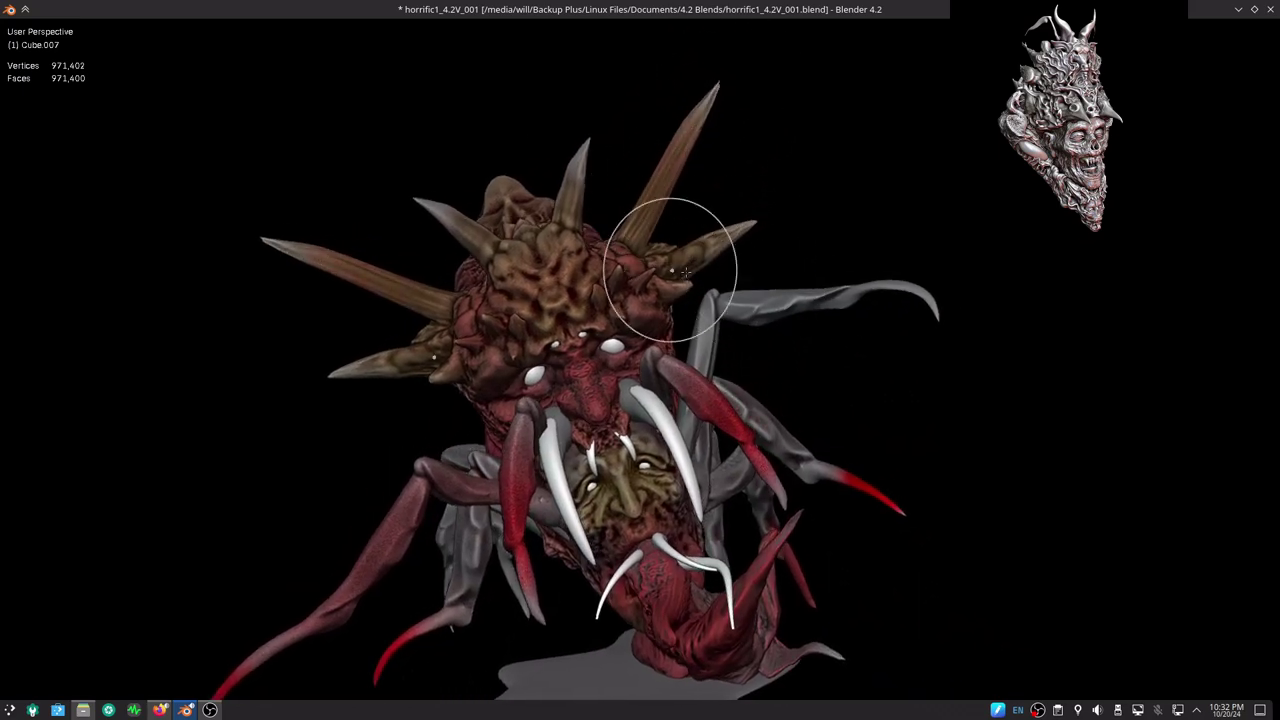
- Pick the tan palette colour and paint the upper spikes with it
key("ctrl+alt+space")
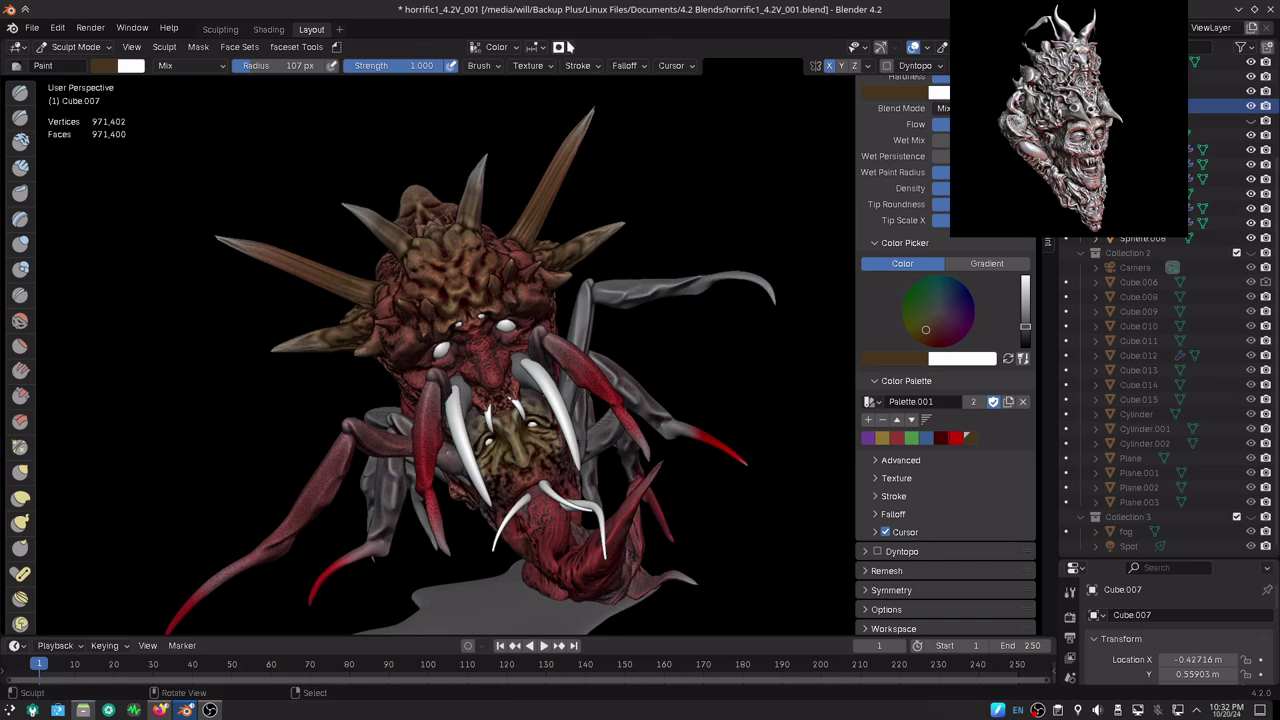
left_click(558, 47)
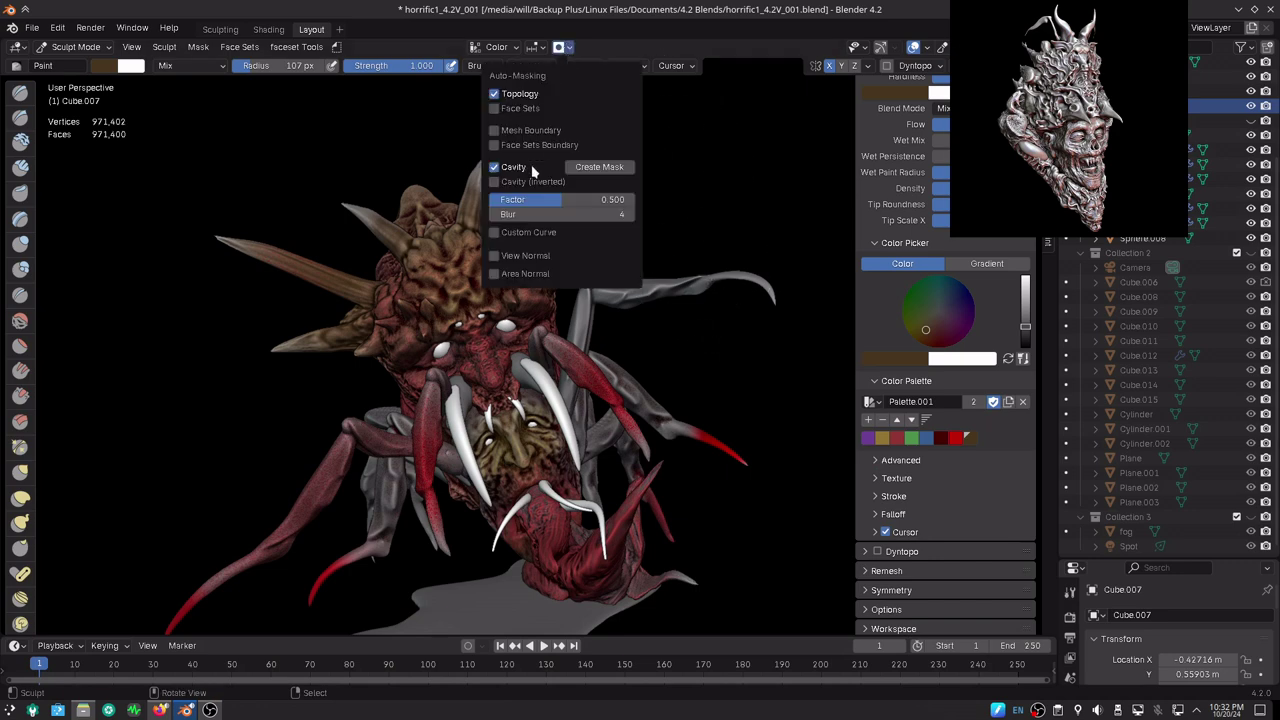
left_click(883, 439)
mouse_move(585, 140)
left_mouse_down()
mouse_move(543, 234)
mouse_move(562, 294)
mouse_move(485, 168)
mouse_move(475, 180)
mouse_move(546, 287)
left_mouse_up()
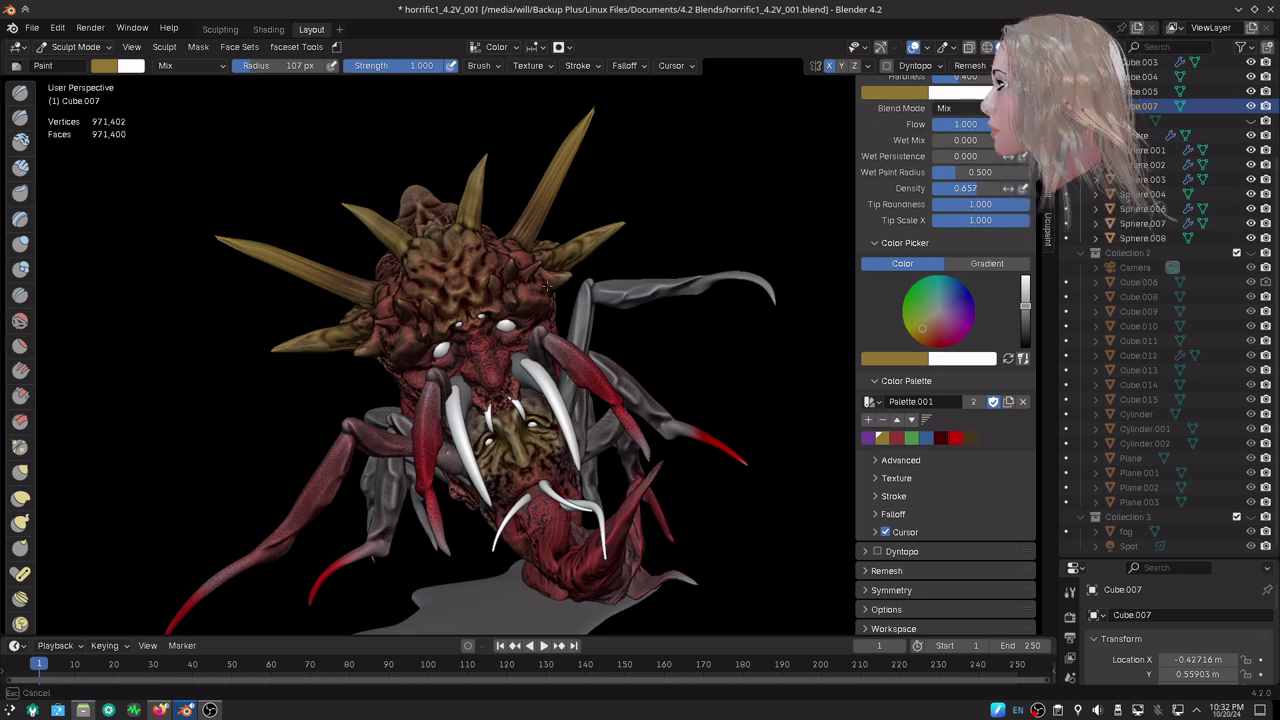
left_click_drag(513, 263, 512, 264)
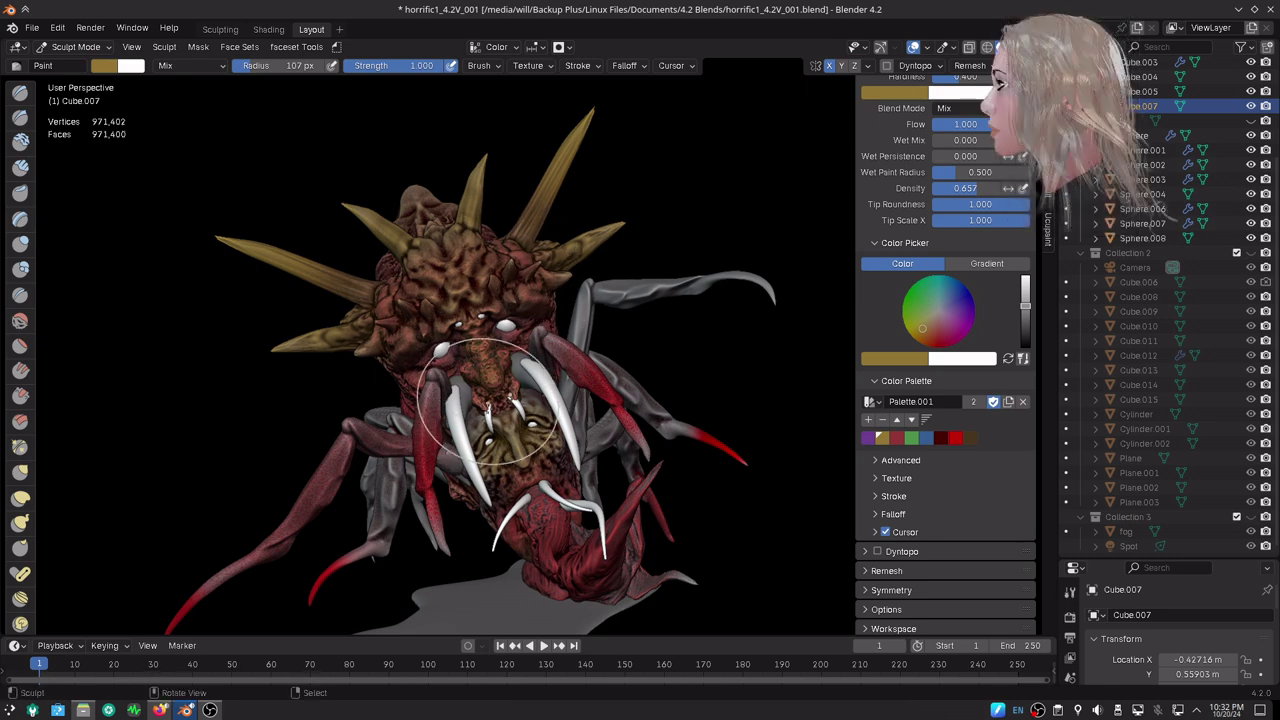
- Paint golden-brown between the eyes, across the mouth and over the side of the head
mouse_move(490, 410)
left_mouse_down()
mouse_move(530, 349)
mouse_move(470, 470)
left_mouse_up()
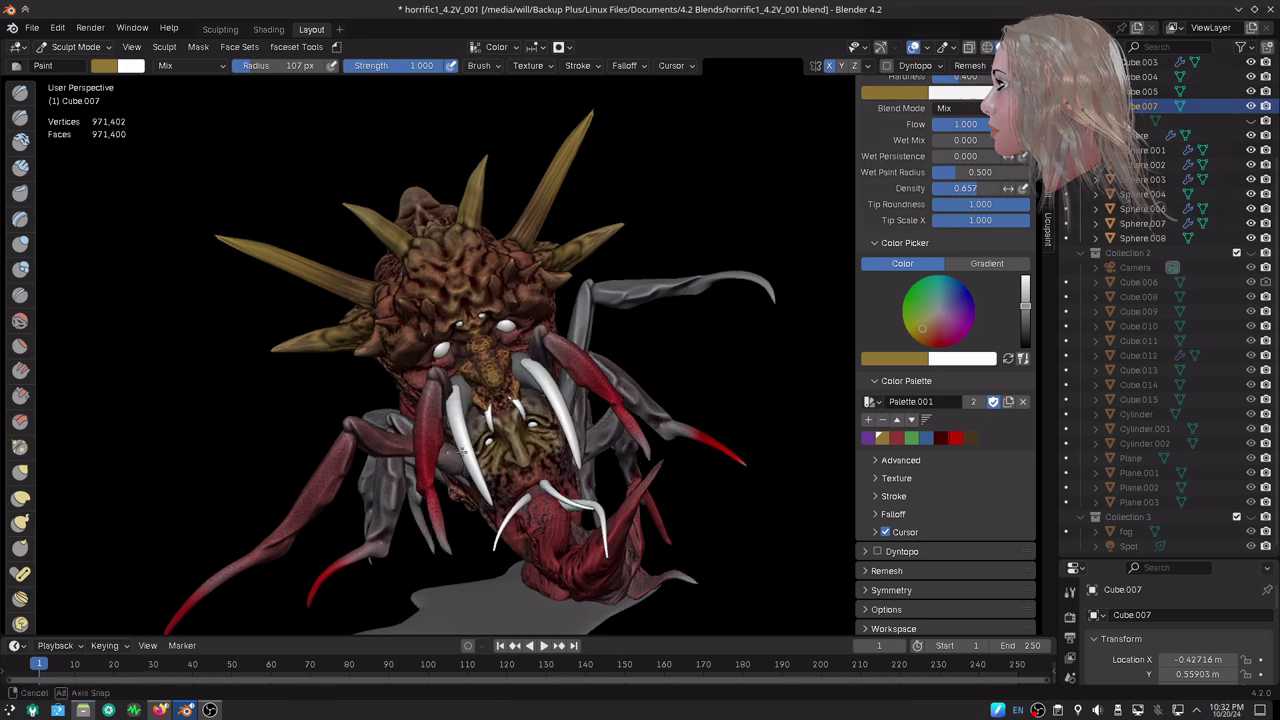
mouse_move(470, 470)
middle_mouse_down()
mouse_move(513, 470)
mouse_move(515, 440)
middle_mouse_up()
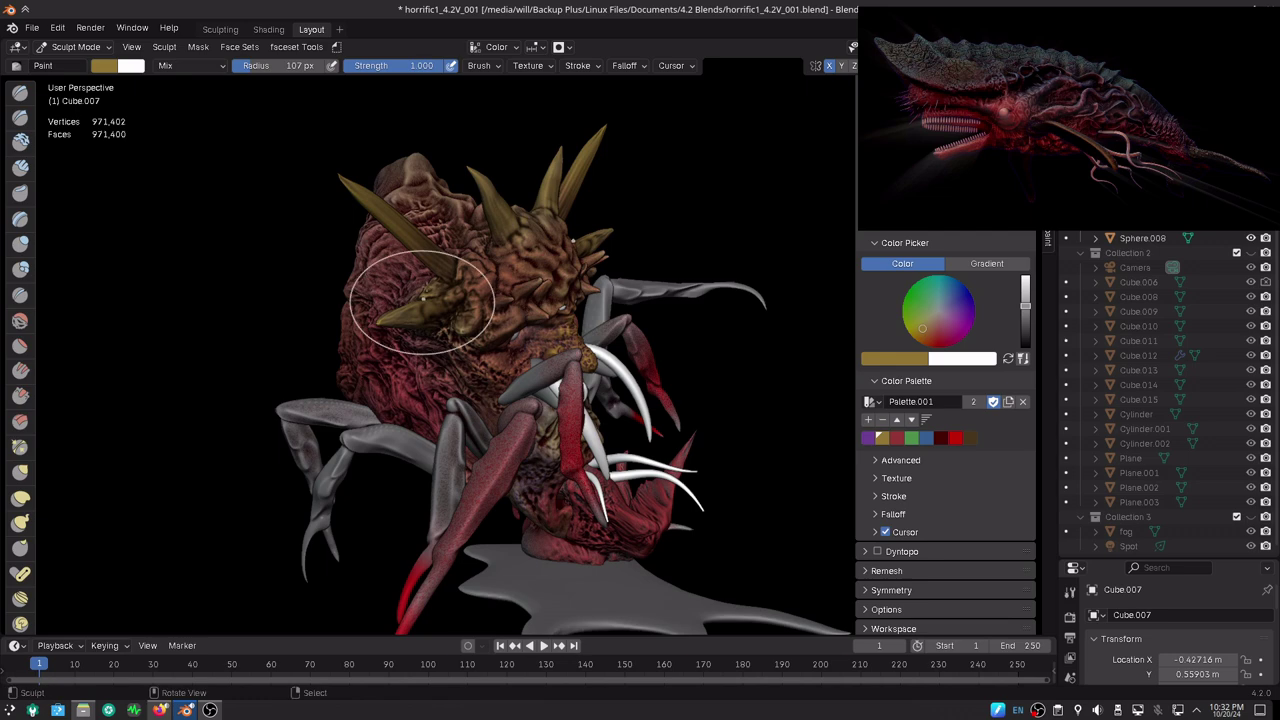
left_click_drag(447, 219, 407, 284)
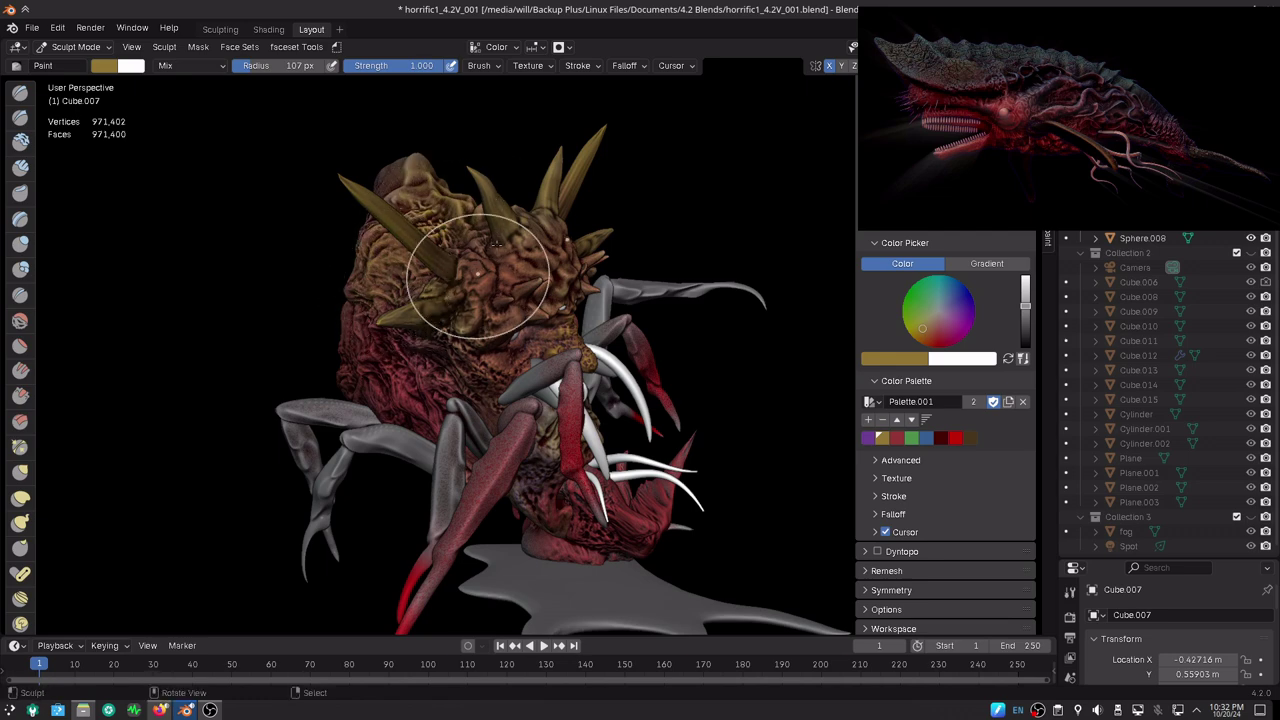
mouse_move(471, 271)
middle_mouse_down()
mouse_move(441, 296)
mouse_move(445, 285)
middle_mouse_up()
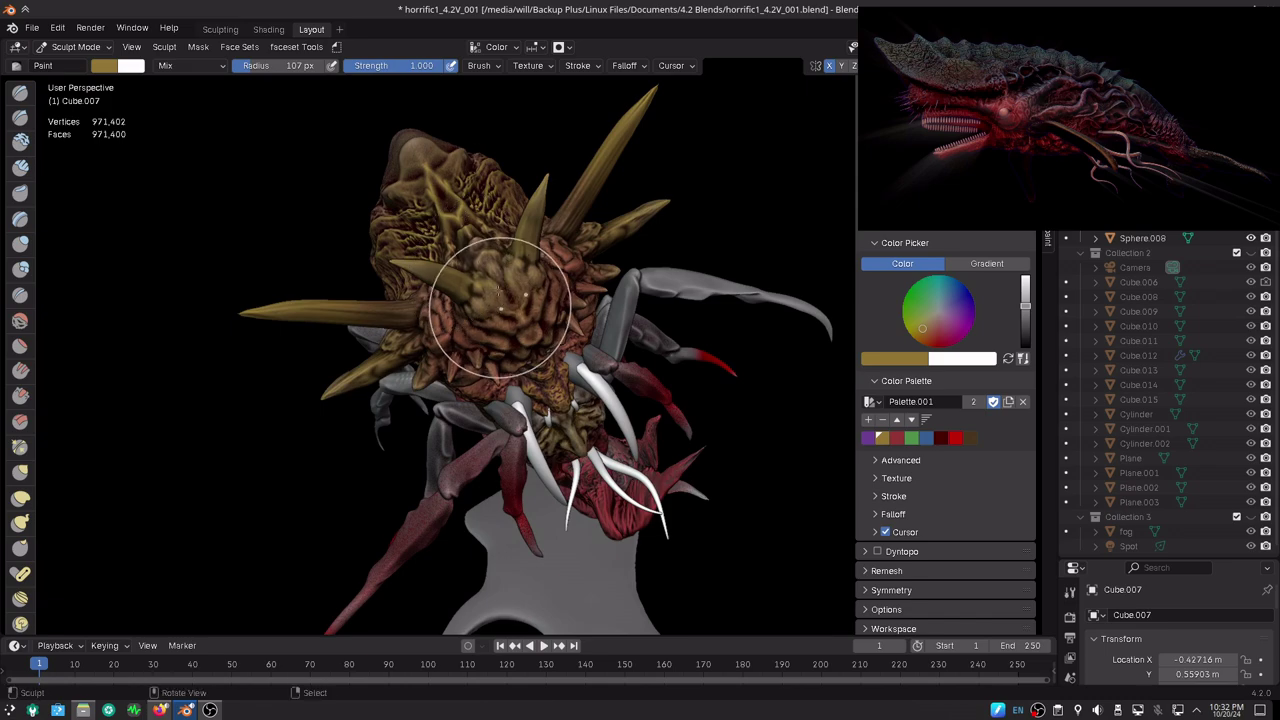
mouse_move(514, 500)
middle_mouse_down()
mouse_move(537, 277)
mouse_move(575, 320)
mouse_move(578, 300)
middle_mouse_up()
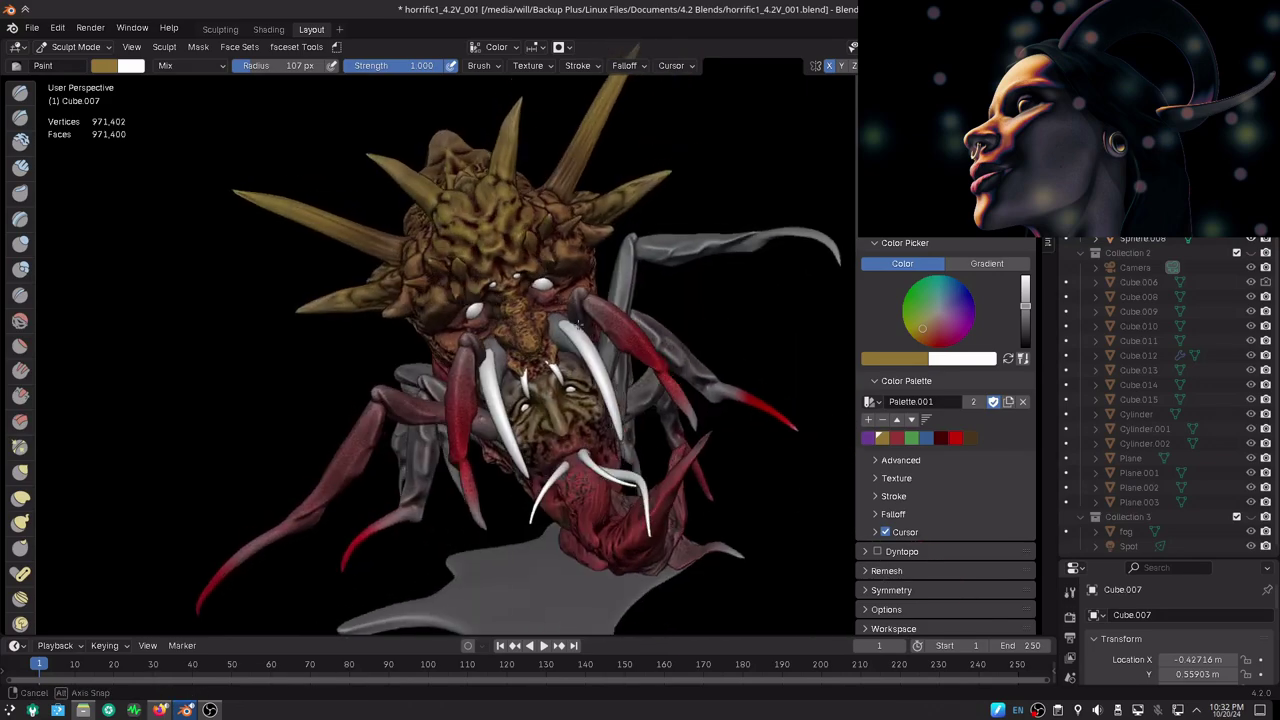
mouse_move(578, 300)
middle_mouse_down()
mouse_move(594, 357)
mouse_move(622, 285)
middle_mouse_up()
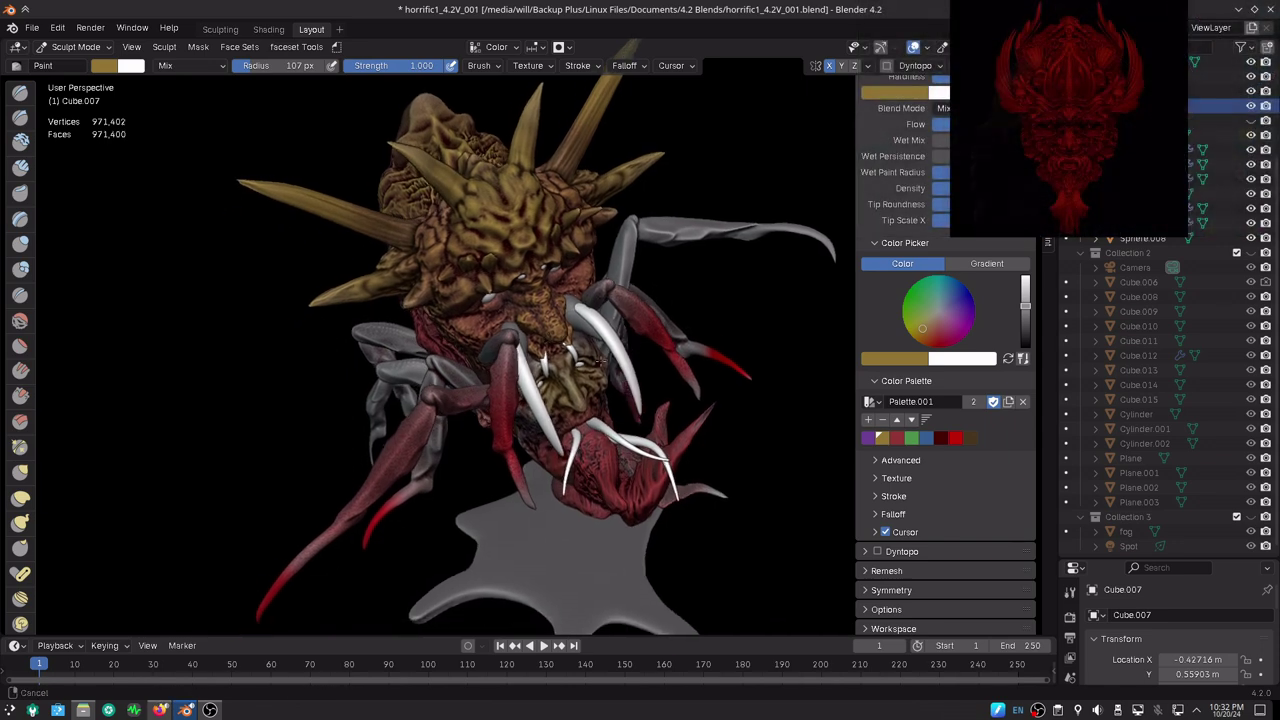
- Switch to Sphere.008 and paint the star-shaped base red with the red palette swatch
key("alt+q")
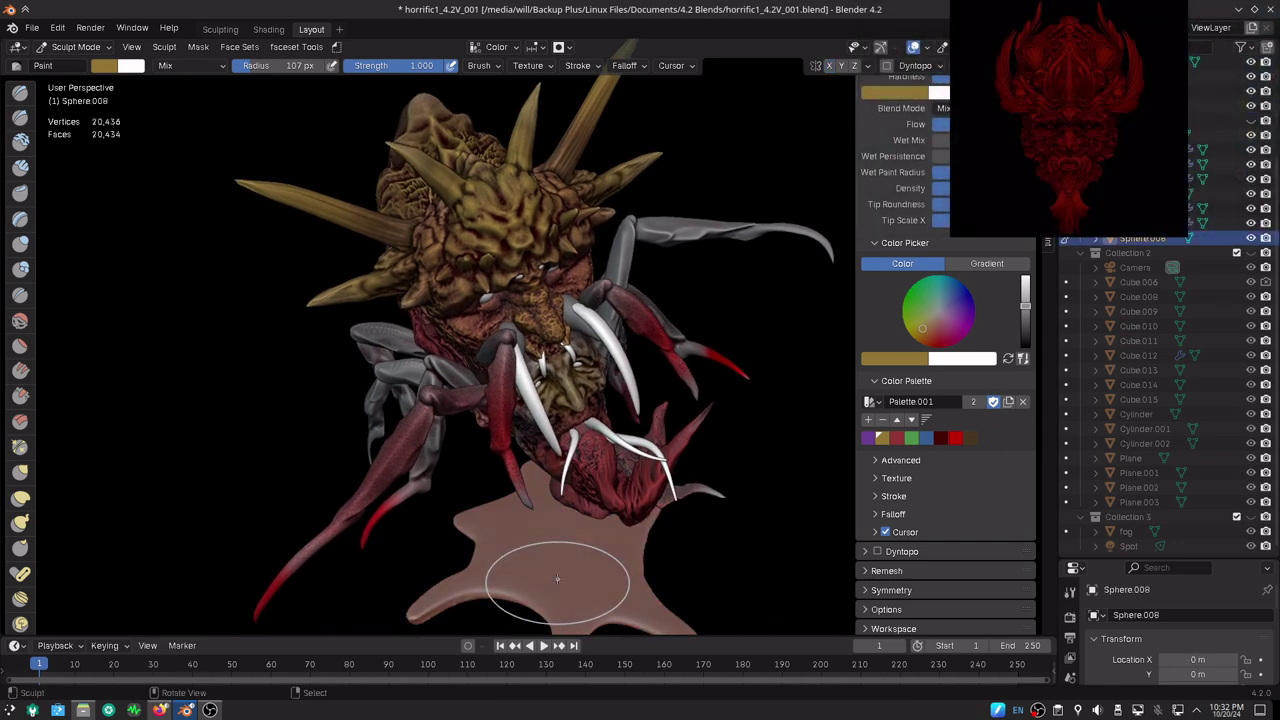
left_click(957, 440)
left_click_drag(680, 575, 424, 593)
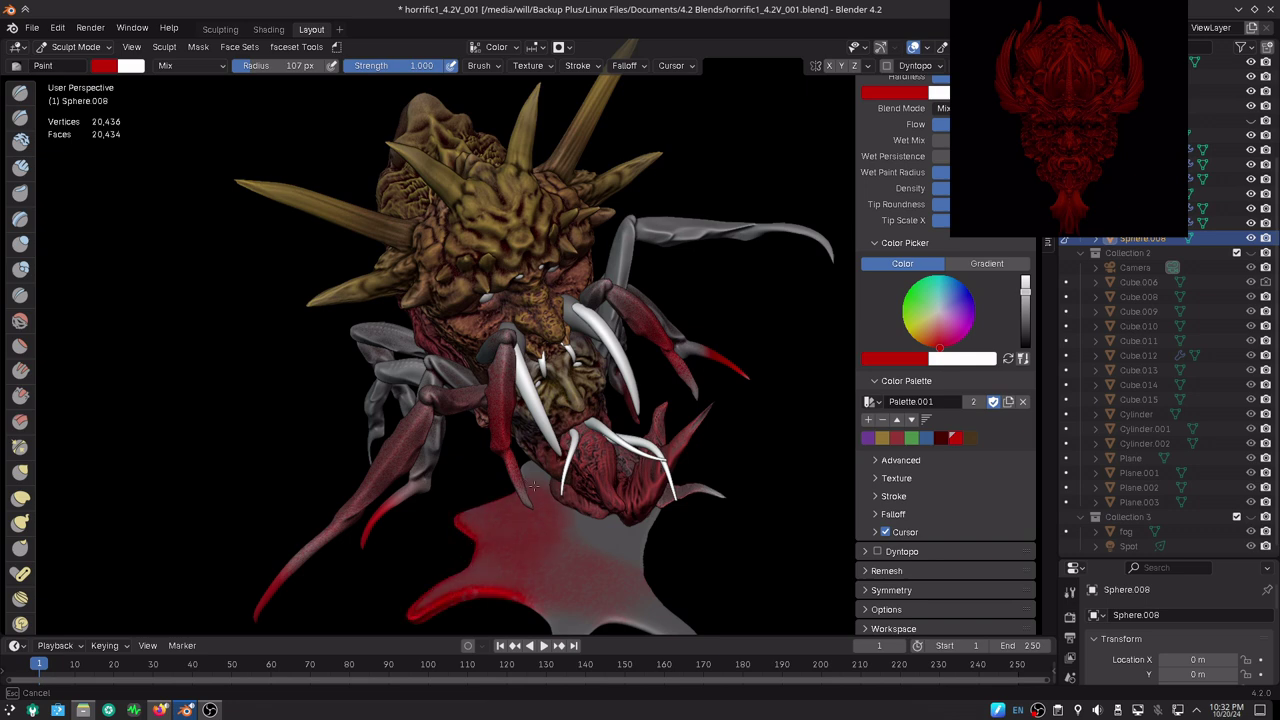
left_click_drag(572, 605, 610, 608)
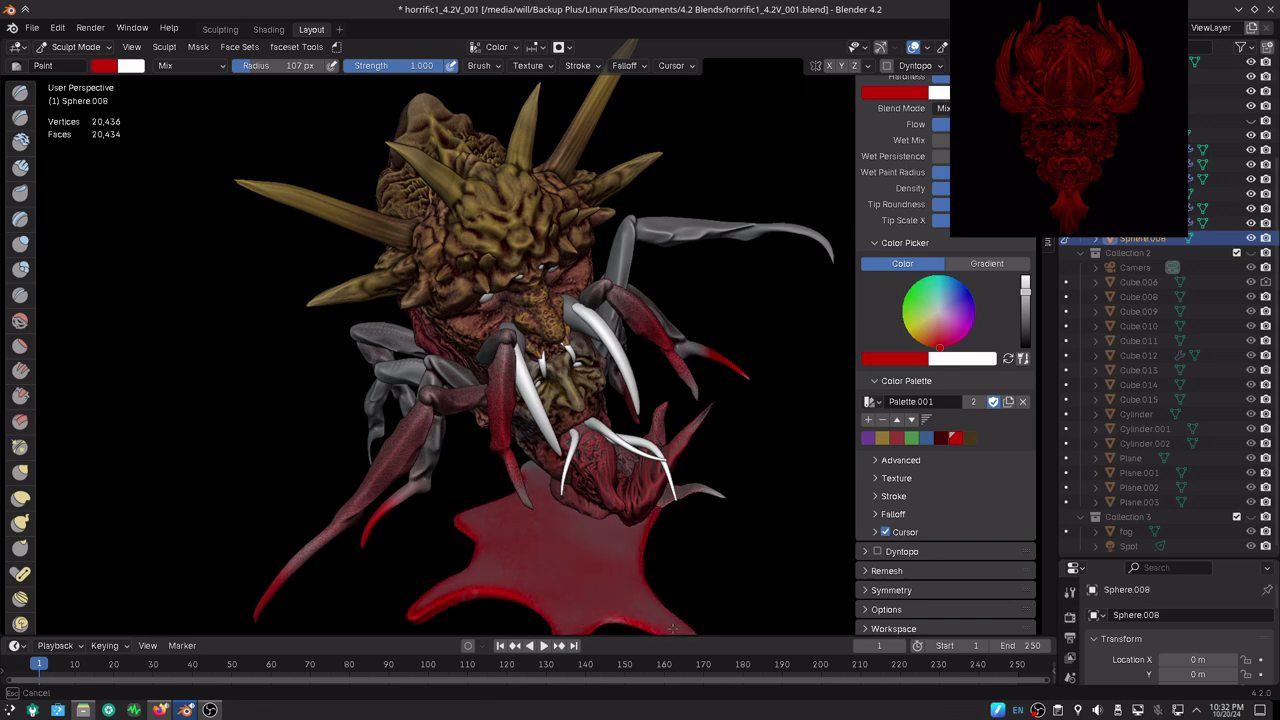
- Make the timeline area taller and bring up its area split and join options
left_click_drag(672, 637, 630, 527)
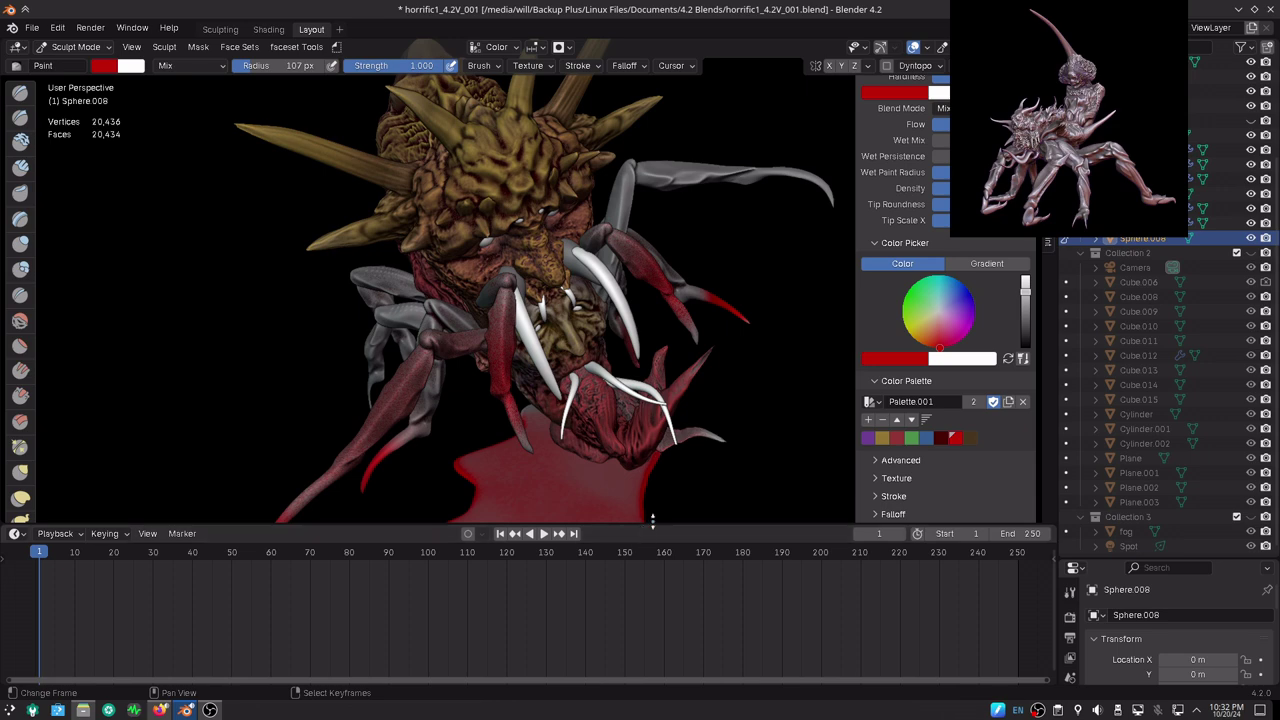
right_click(660, 528)
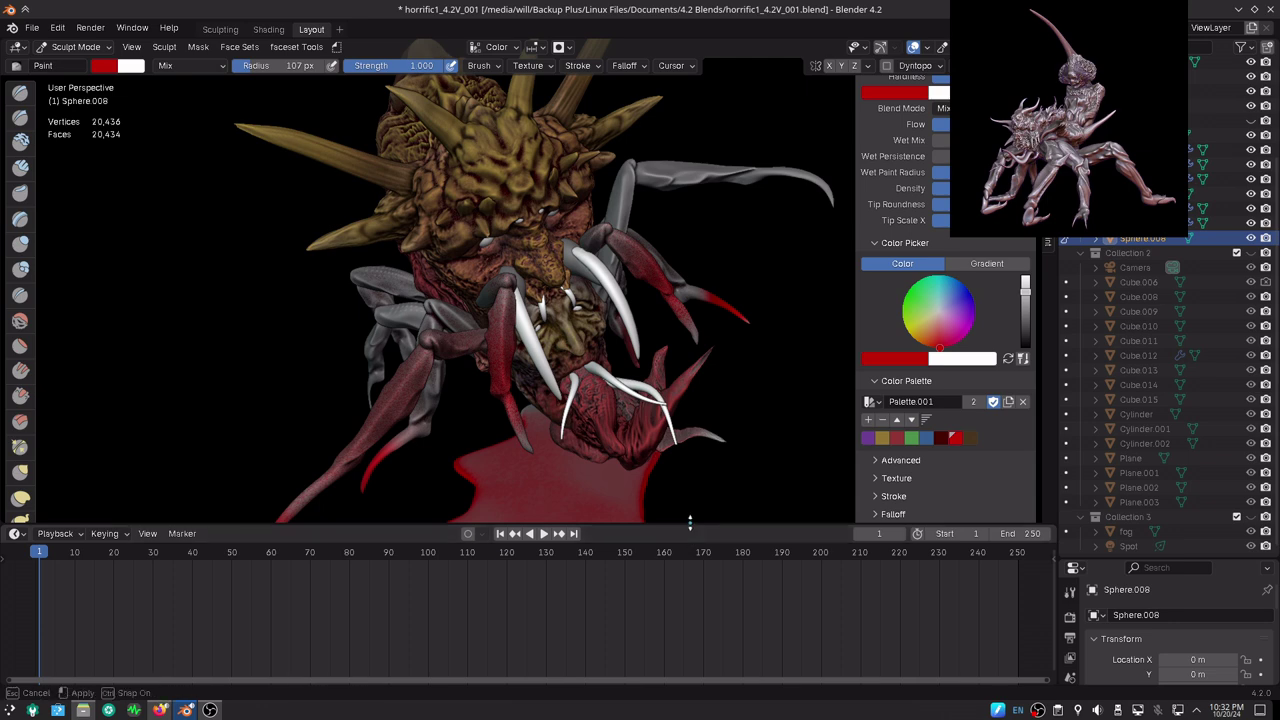
left_click_drag(686, 524, 689, 527)
right_click(689, 527)
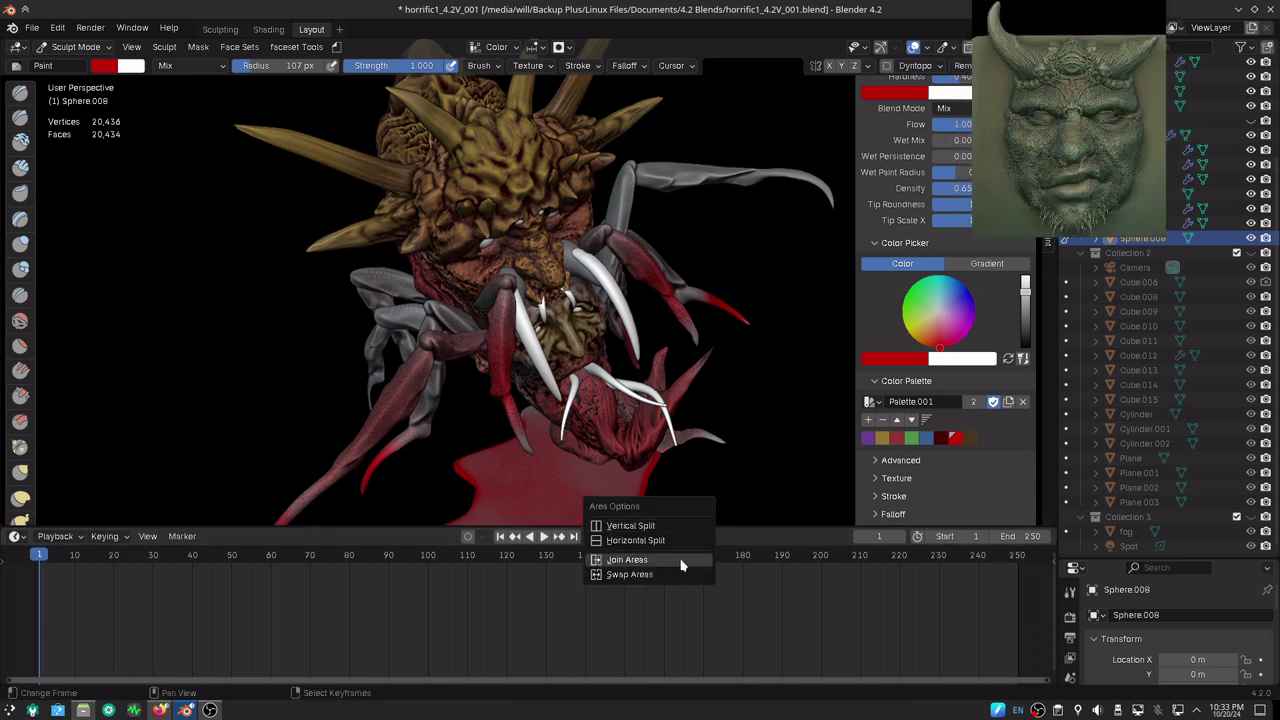
- Merge the timeline into the 3D view and darken part of the red puddle
left_click(688, 560)
left_click(678, 568)
middle_click_drag(665, 530, 629, 500)
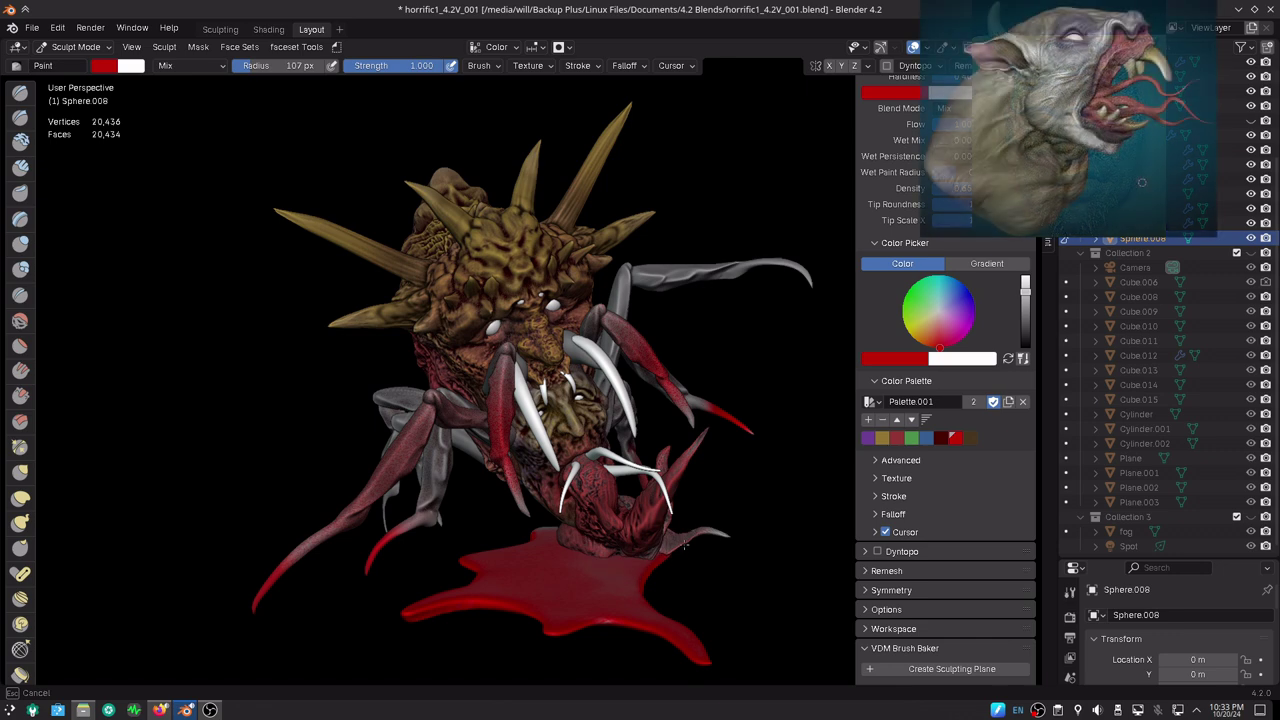
mouse_move(543, 549)
middle_mouse_down()
mouse_move(604, 557)
mouse_move(557, 486)
middle_mouse_up()
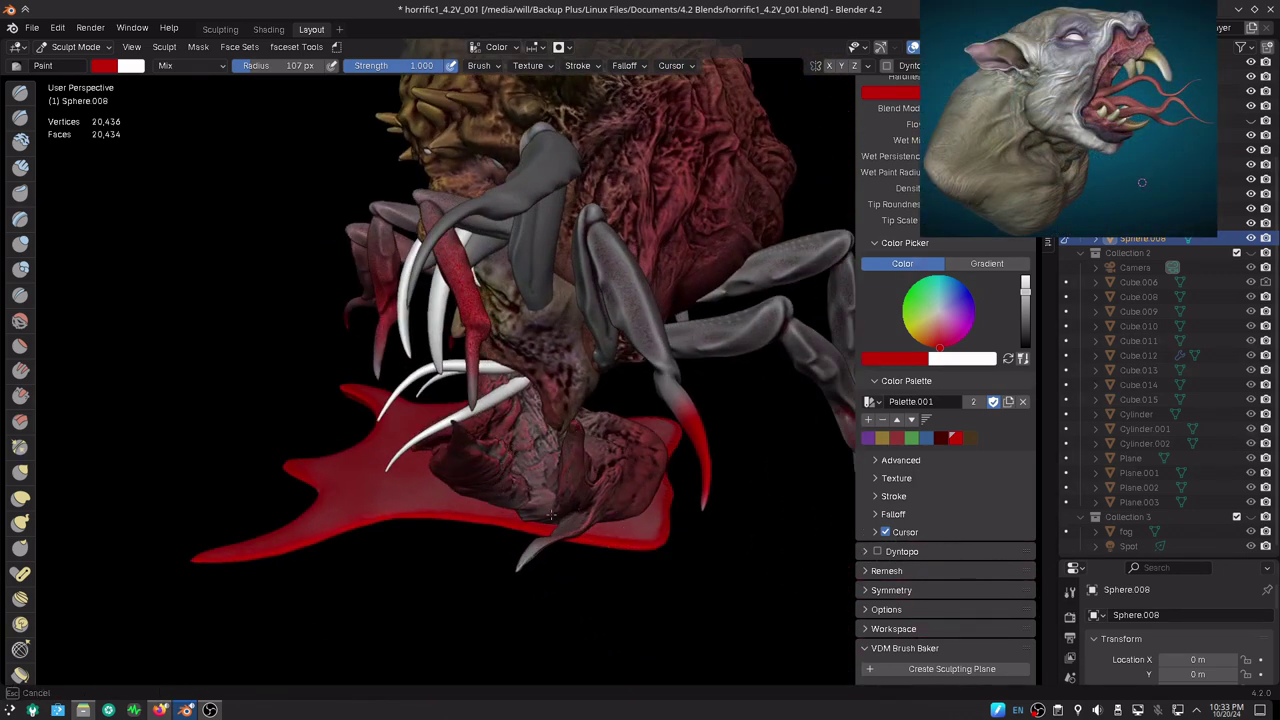
left_click_drag(538, 472, 337, 517)
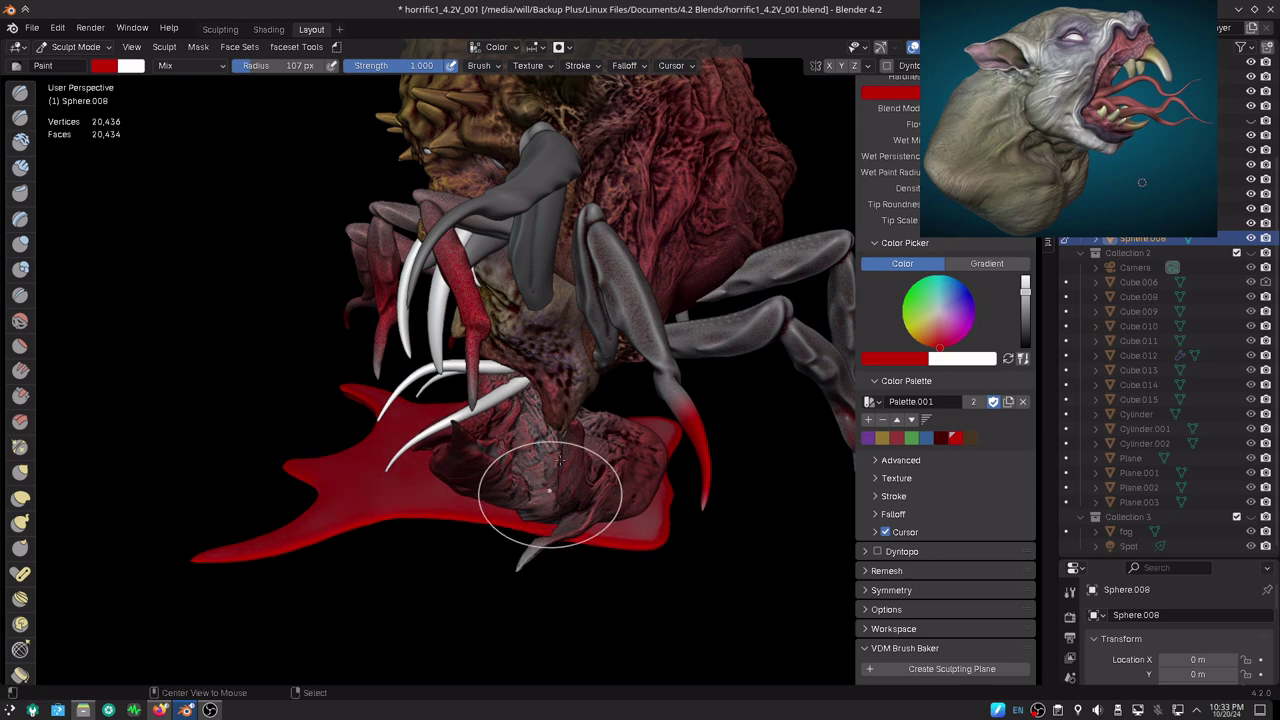
- Paint red on Sphere.004's lower body near the puddle, then view the face frontally
key("alt+q")
left_click_drag(562, 483, 532, 460)
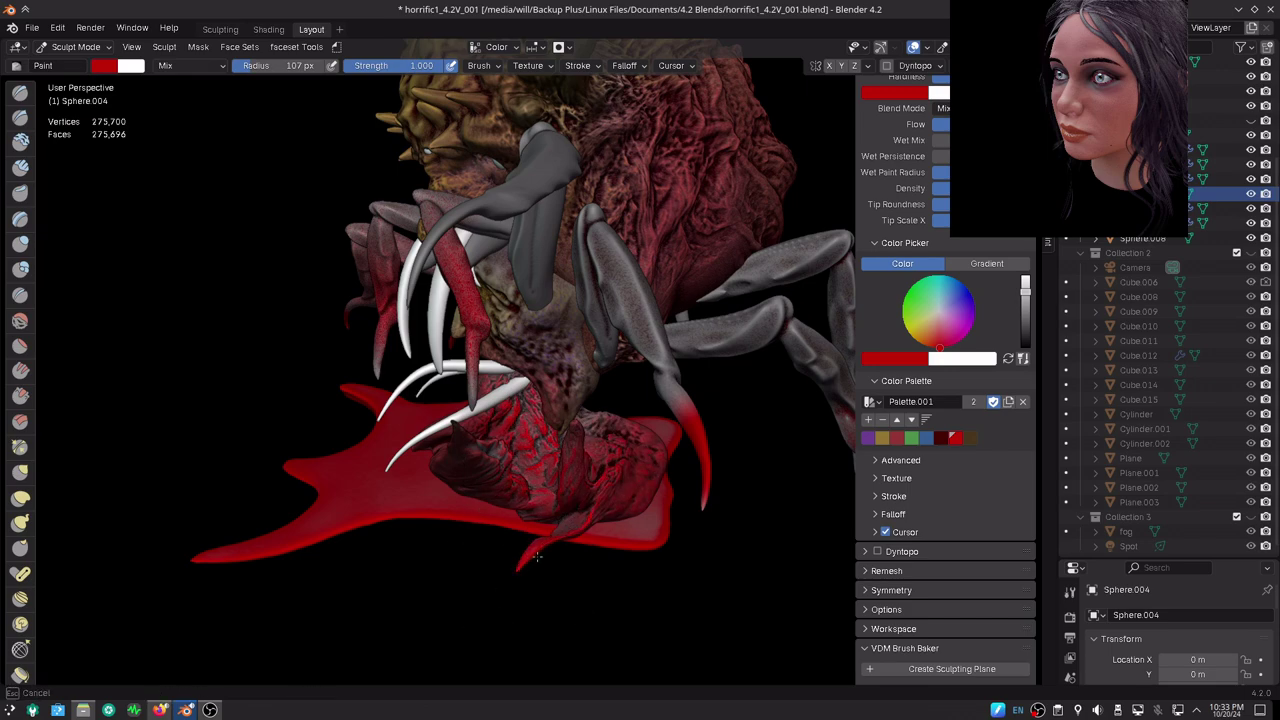
middle_click_drag(518, 598, 480, 557)
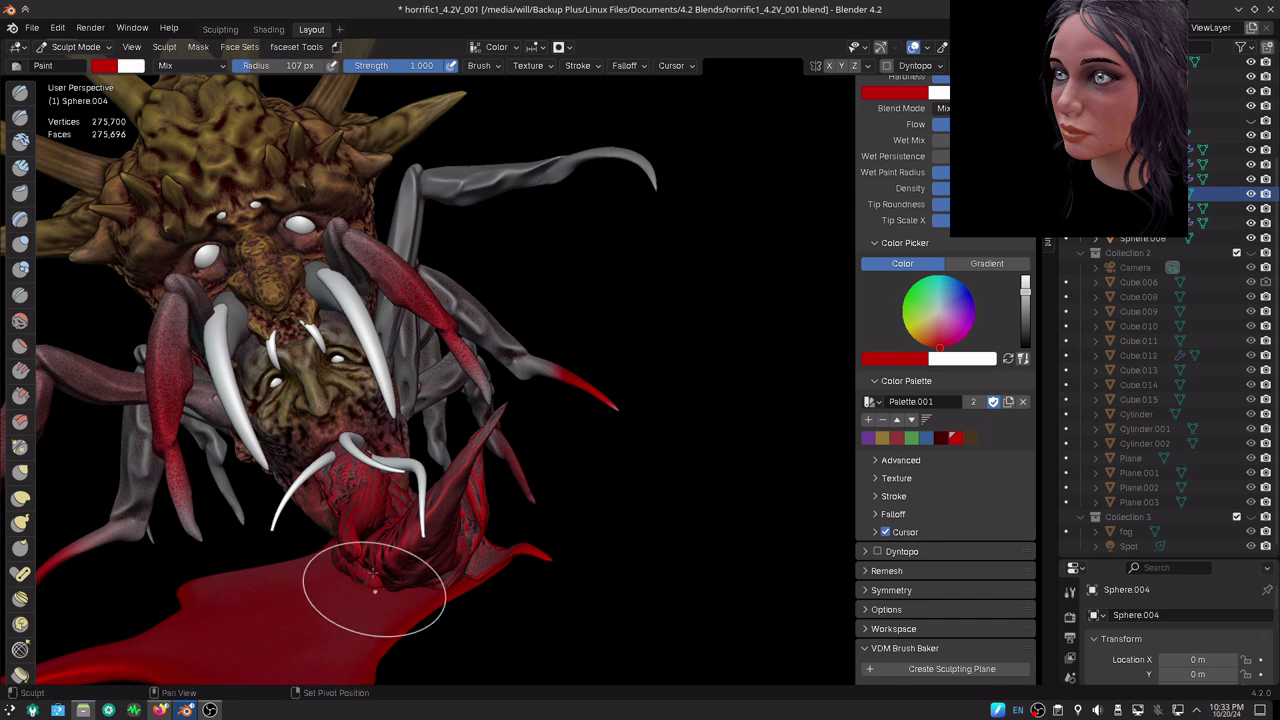
middle_click_drag(383, 578, 497, 407)
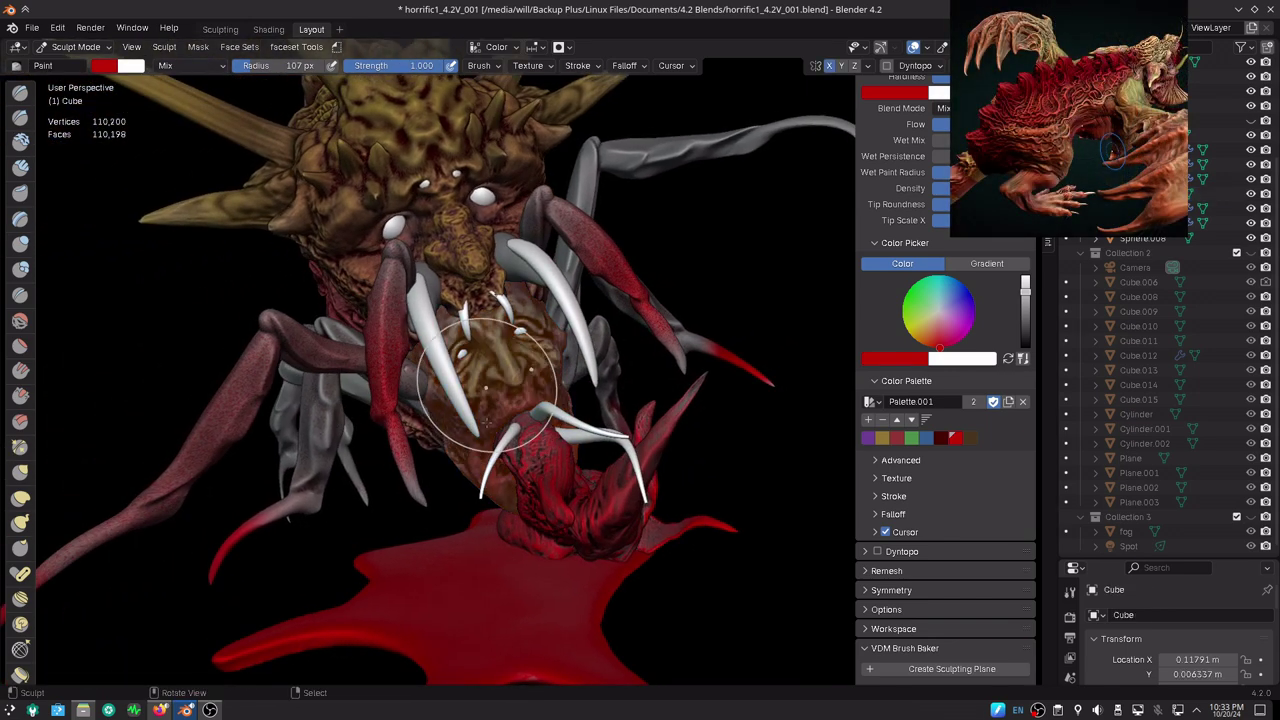
- Switch to the head Cube.007 and paint red around the creature's mouth
key("alt+q")
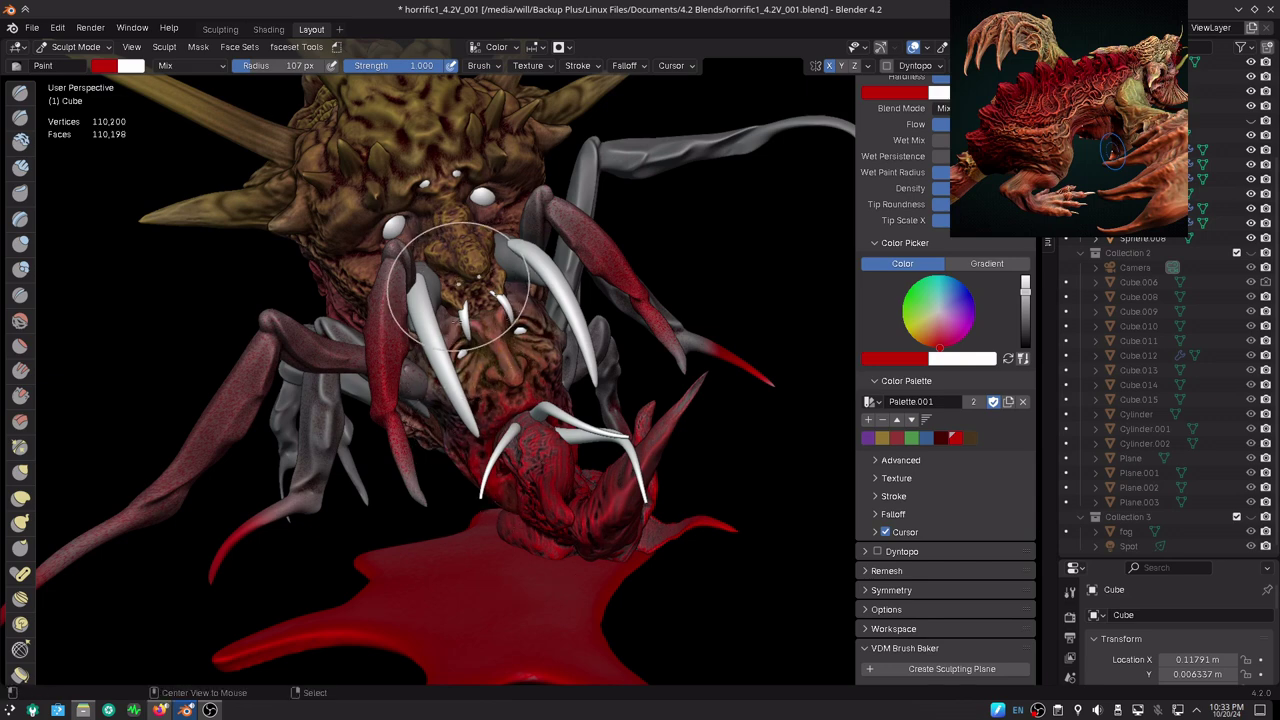
key("alt+q")
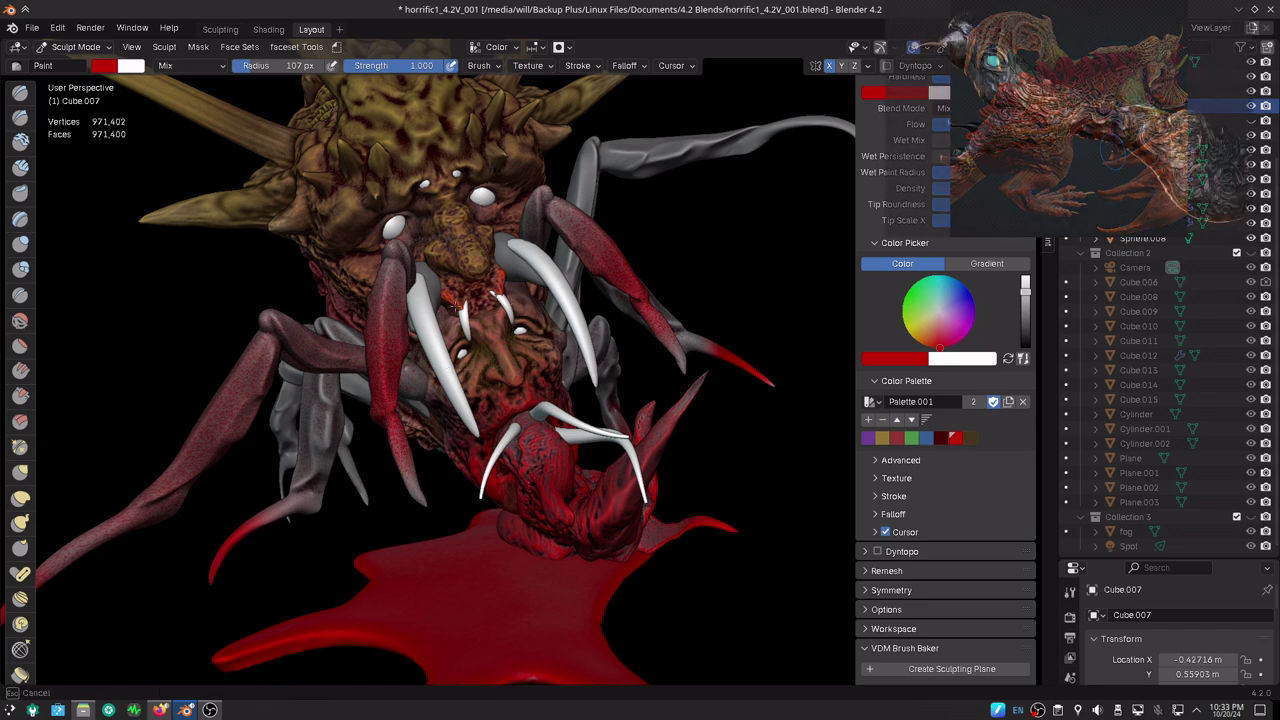
left_click_drag(458, 305, 486, 292)
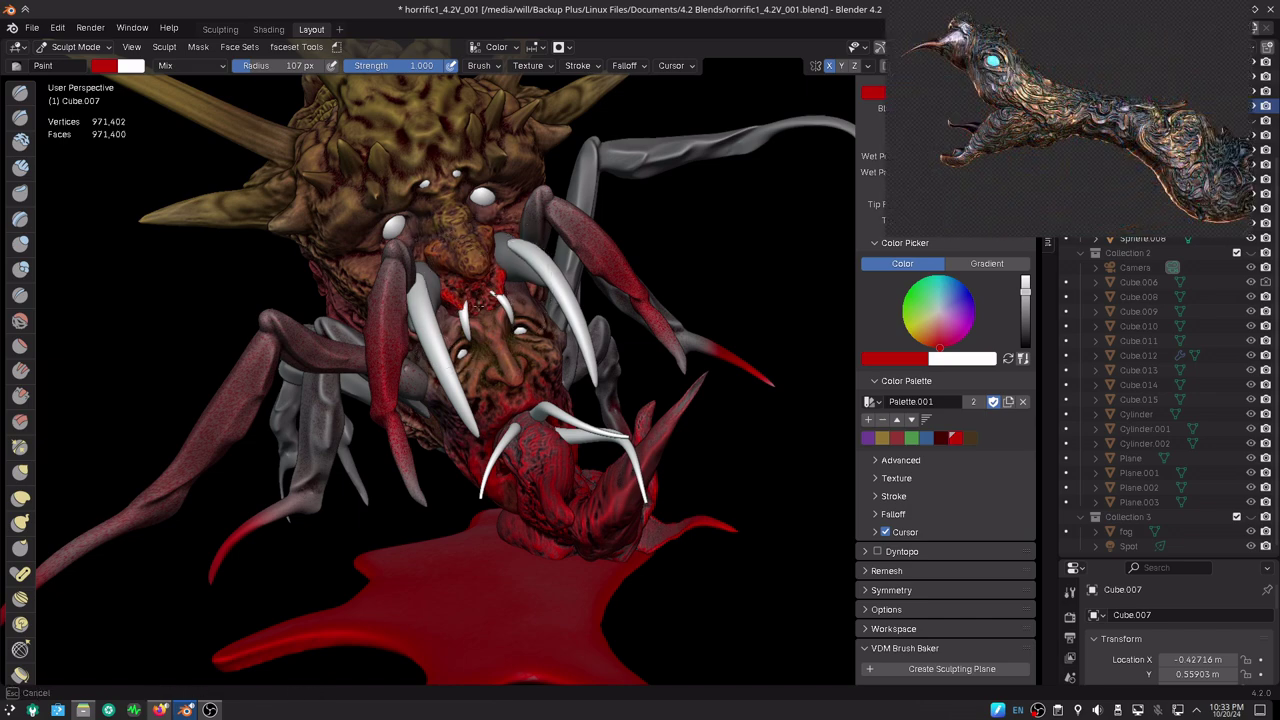
mouse_move(427, 286)
middle_mouse_down()
mouse_move(399, 361)
mouse_move(402, 428)
mouse_move(405, 400)
middle_mouse_up()
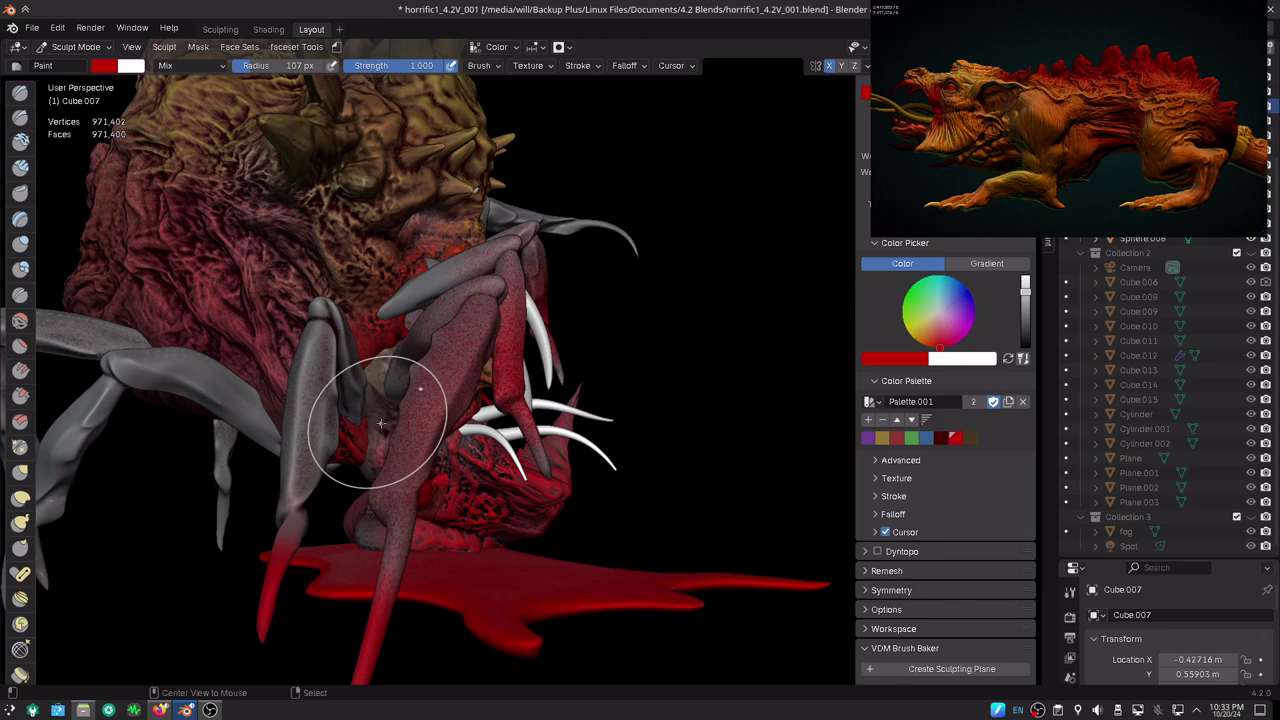
- Paint red on the Cube body between the legs and over the face, then save
key("alt+q")
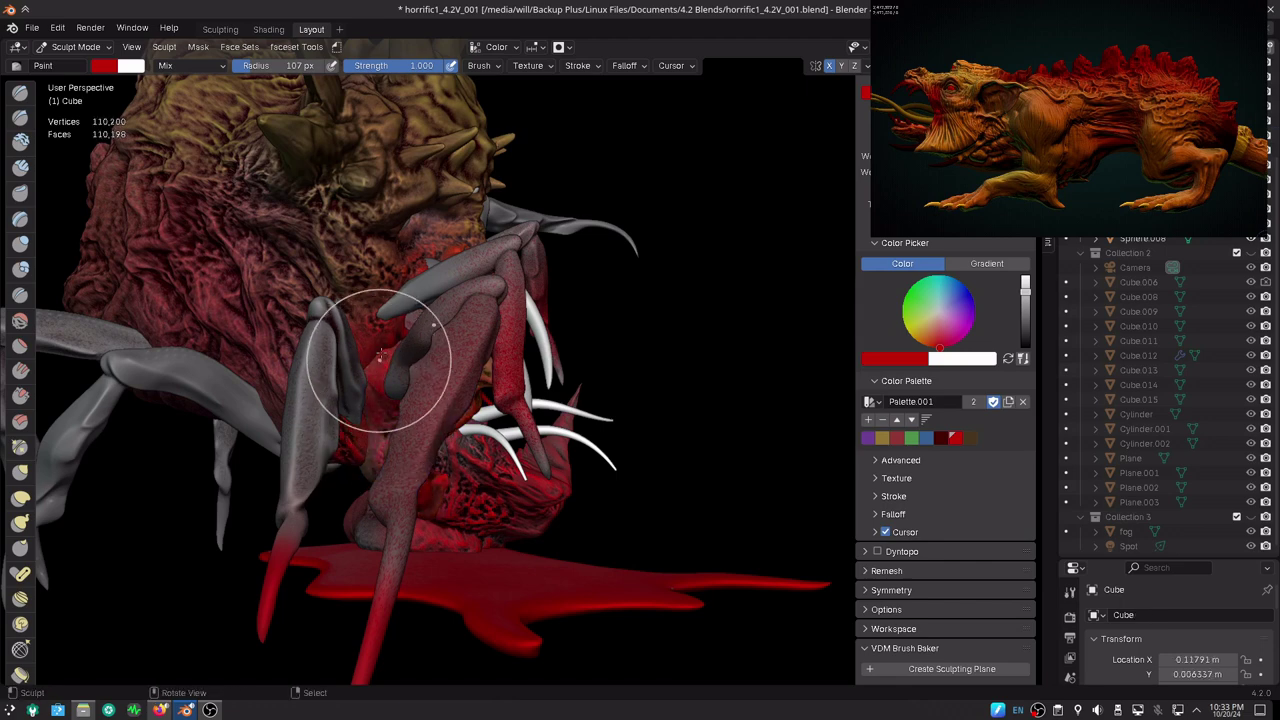
left_click_drag(373, 381, 411, 325)
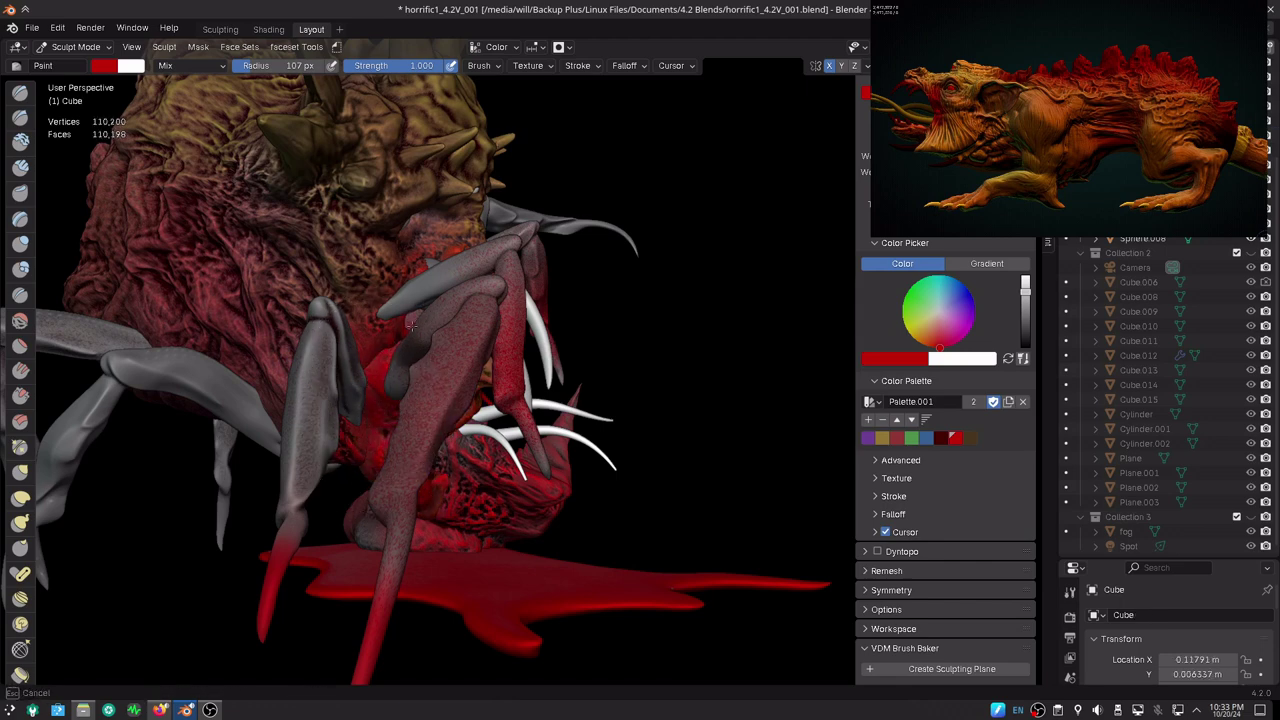
middle_click_drag(410, 400, 406, 366)
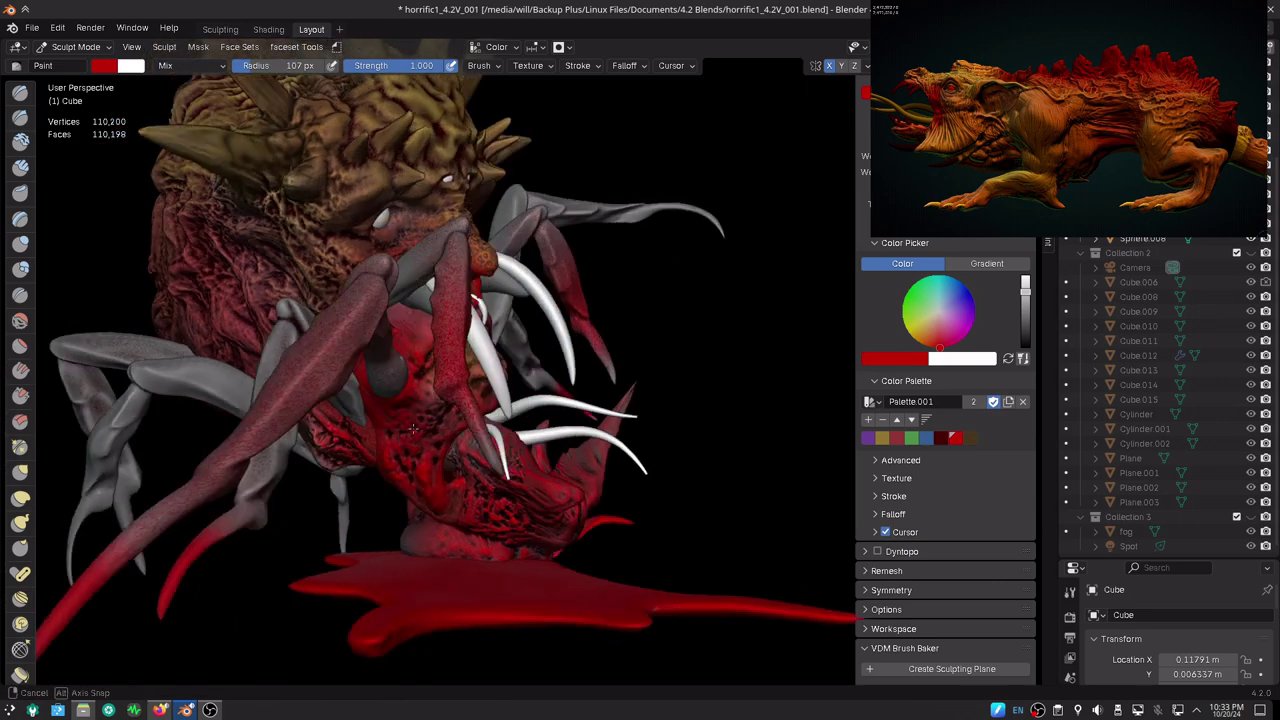
left_click_drag(429, 296, 398, 358)
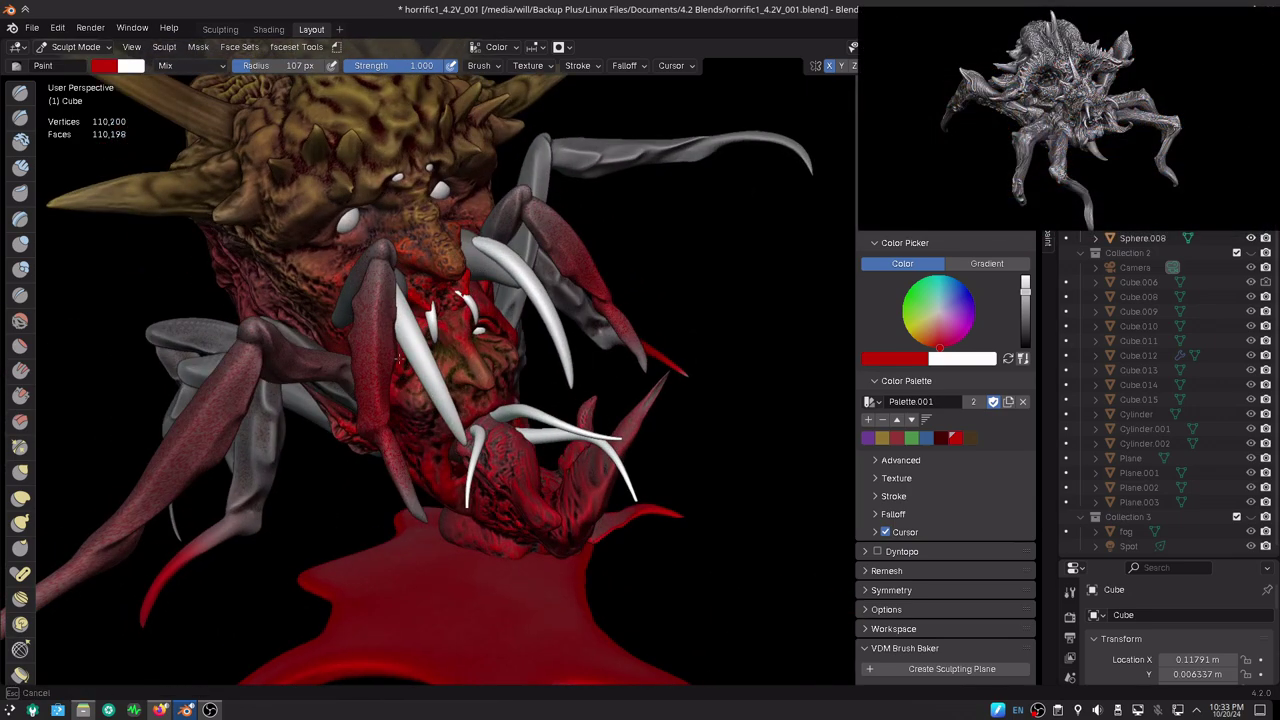
mouse_move(477, 362)
middle_mouse_down()
mouse_move(525, 450)
mouse_move(626, 443)
middle_mouse_up()
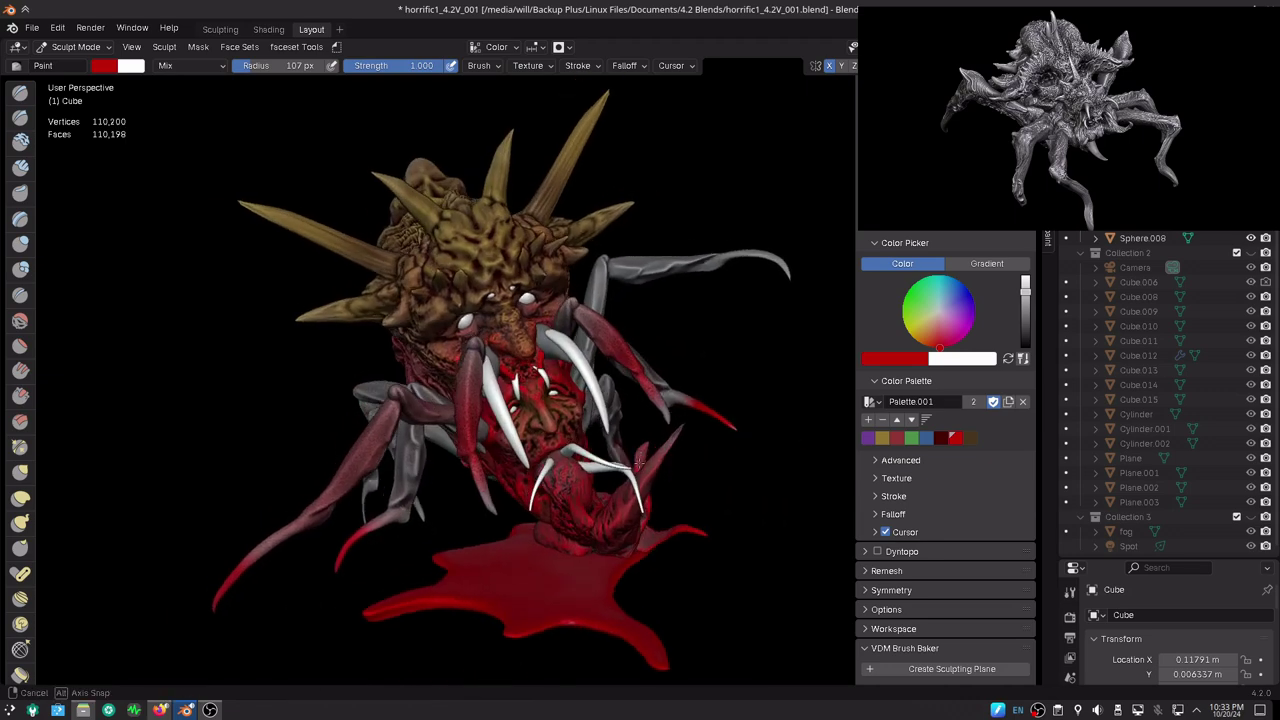
scroll(625, 443, "up", 2)
scroll(630, 448, "up", 2)
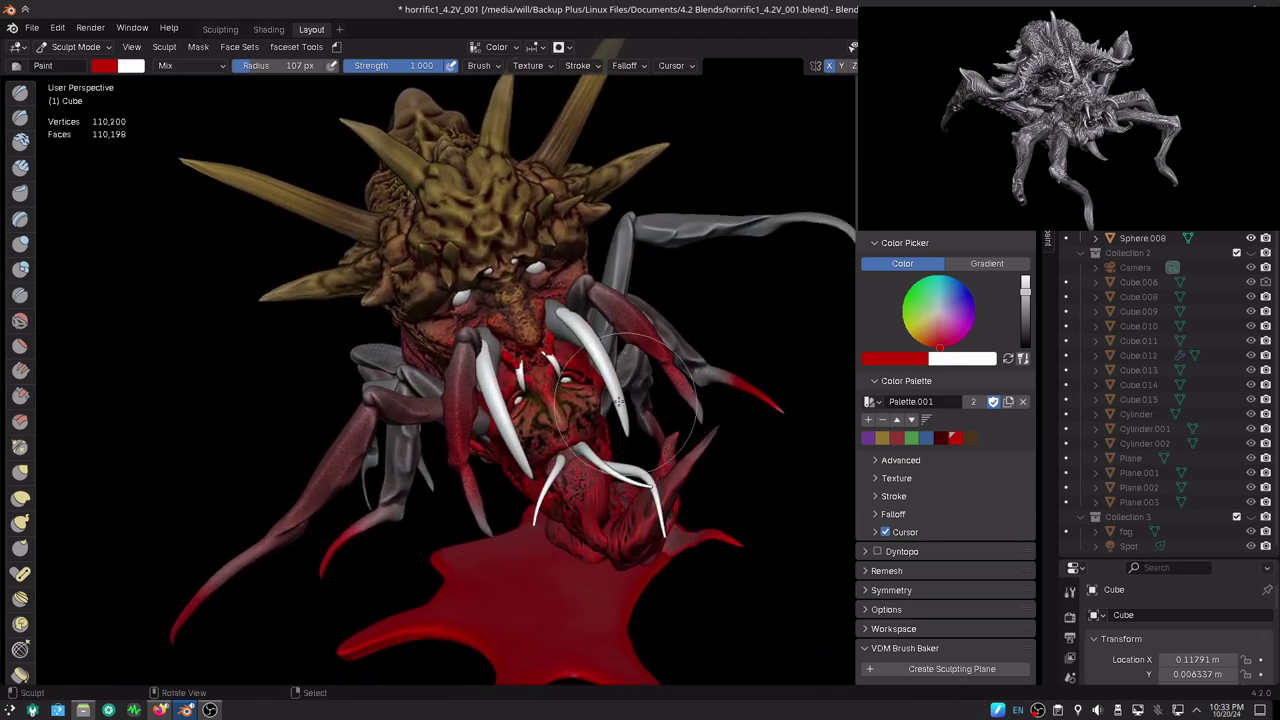
key("ctrl+s")
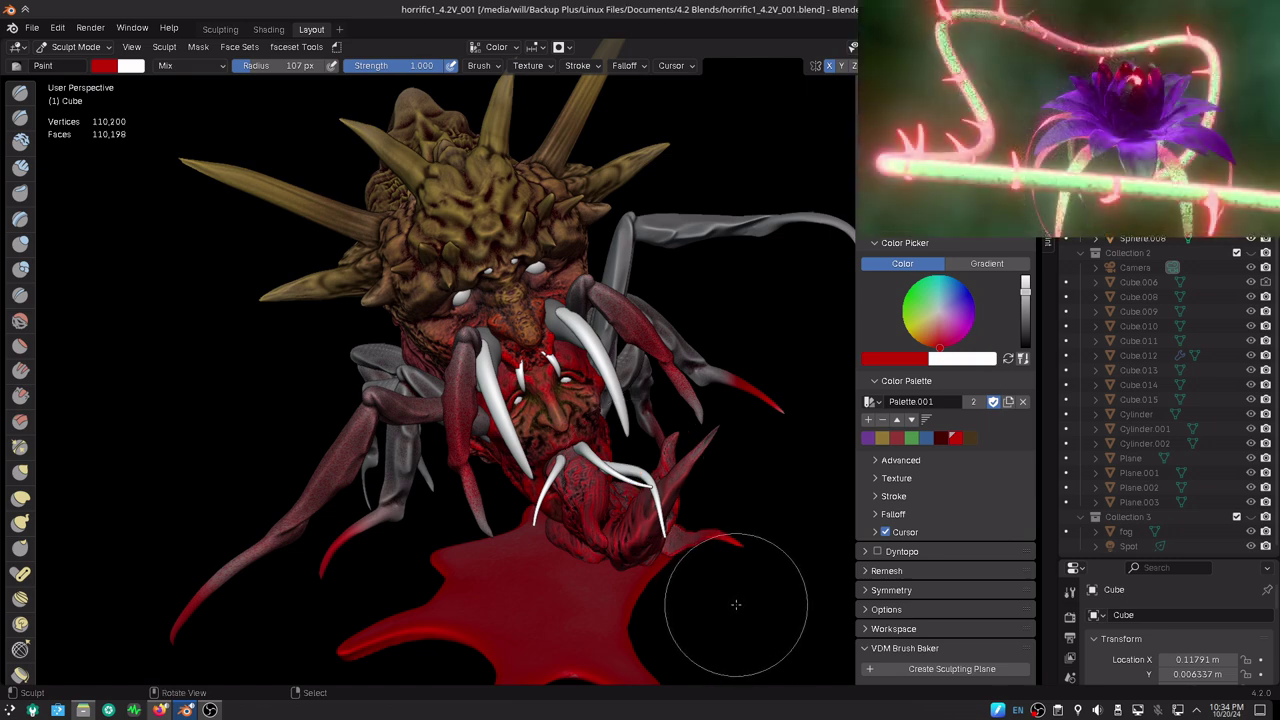
- Switch to Sphere.004 and paint deeper red over the lower jaw
mouse_move(700, 608)
middle_mouse_down()
mouse_move(497, 586)
mouse_move(515, 600)
middle_mouse_up()
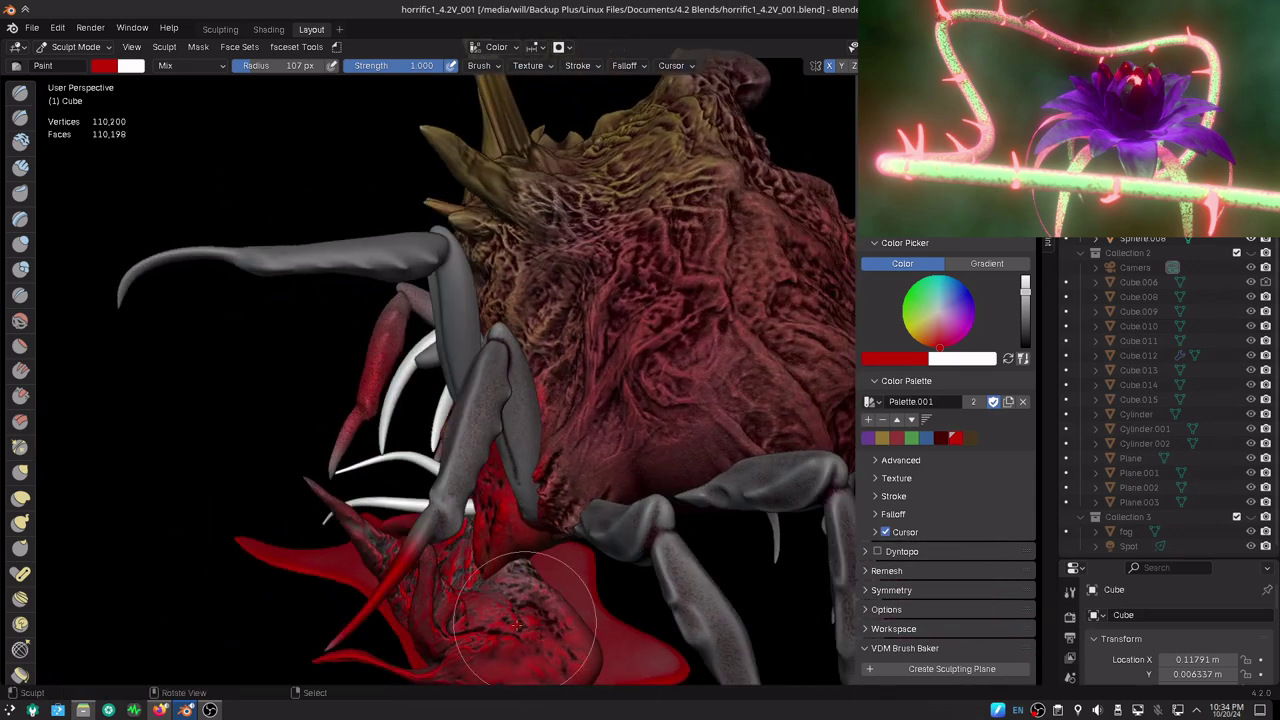
key("alt+q")
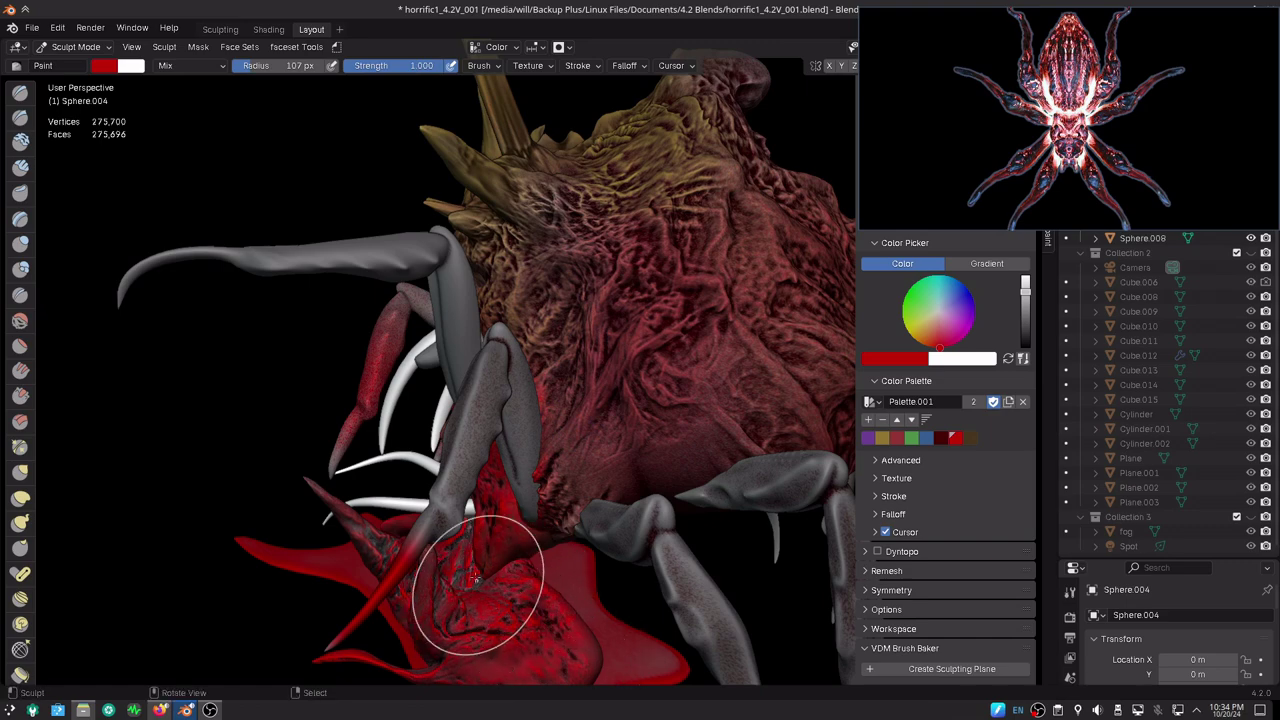
middle_click_drag(457, 609, 549, 481)
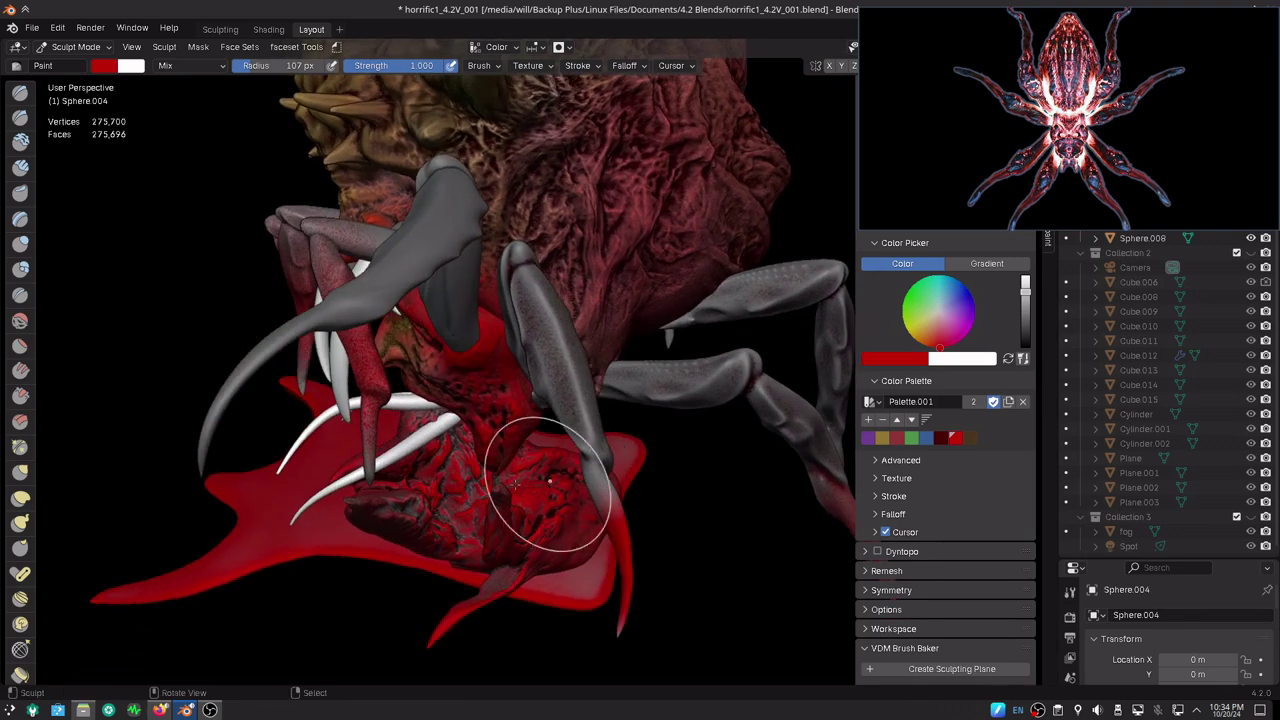
mouse_move(515, 483)
left_mouse_down()
mouse_move(410, 507)
mouse_move(428, 566)
left_mouse_up()
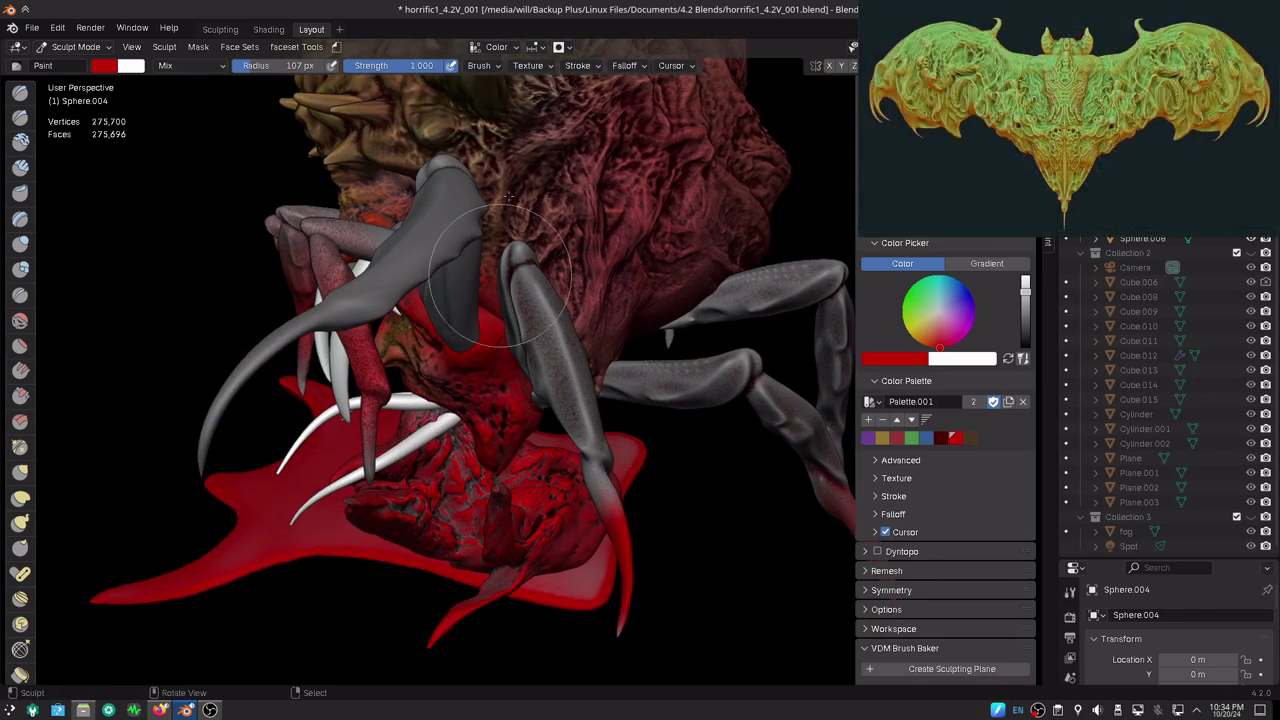
left_click(561, 48)
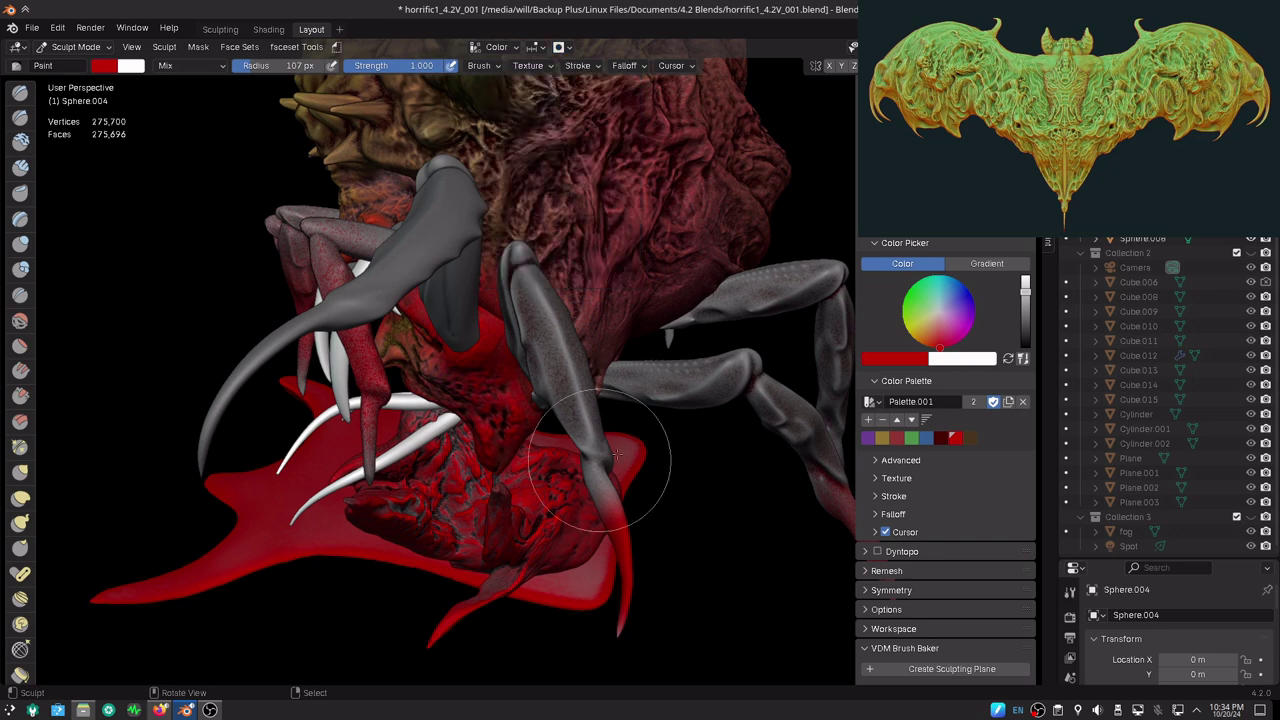
- Paint dark red from the palette onto the creature's body
left_click(941, 438)
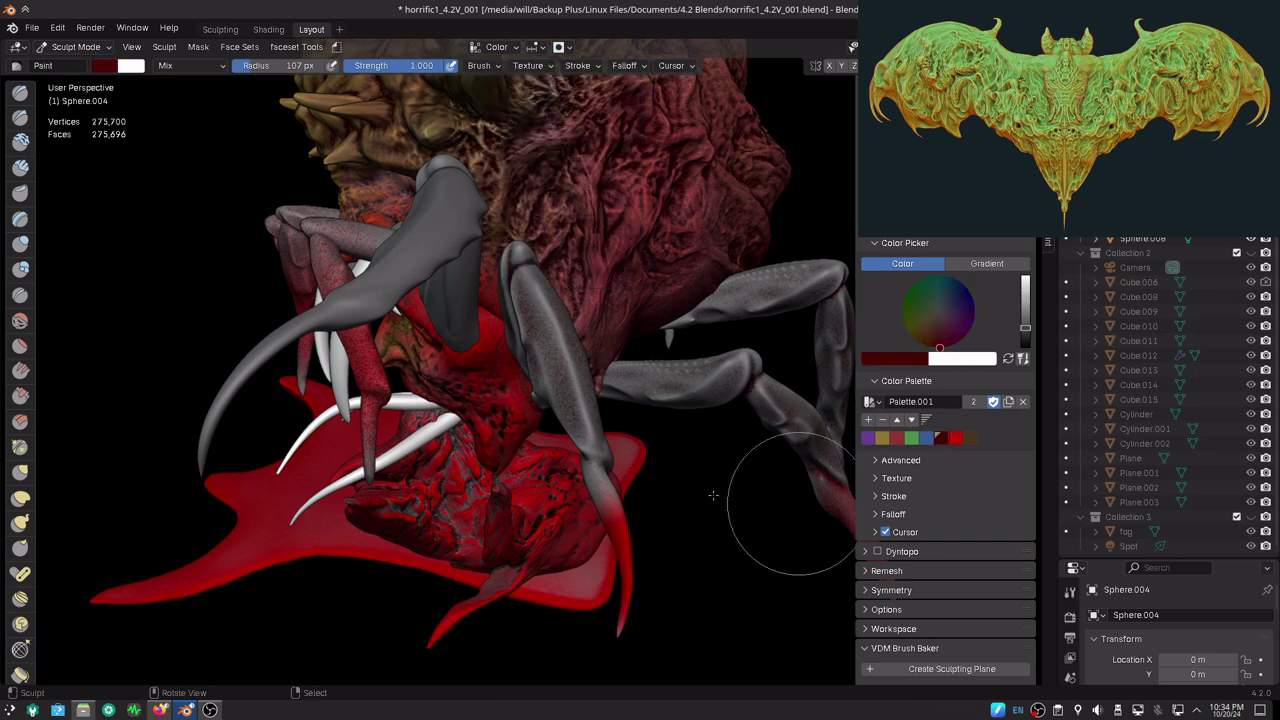
left_click_drag(468, 506, 488, 447)
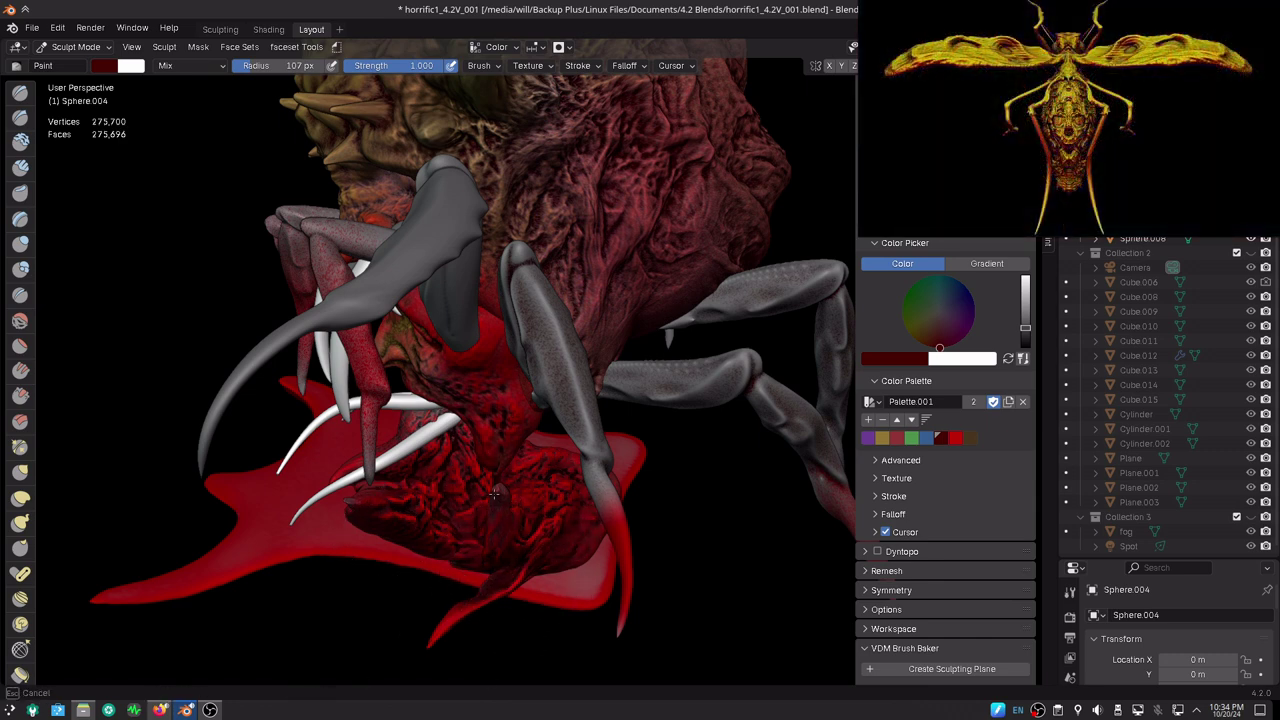
middle_click_drag(443, 528, 458, 477)
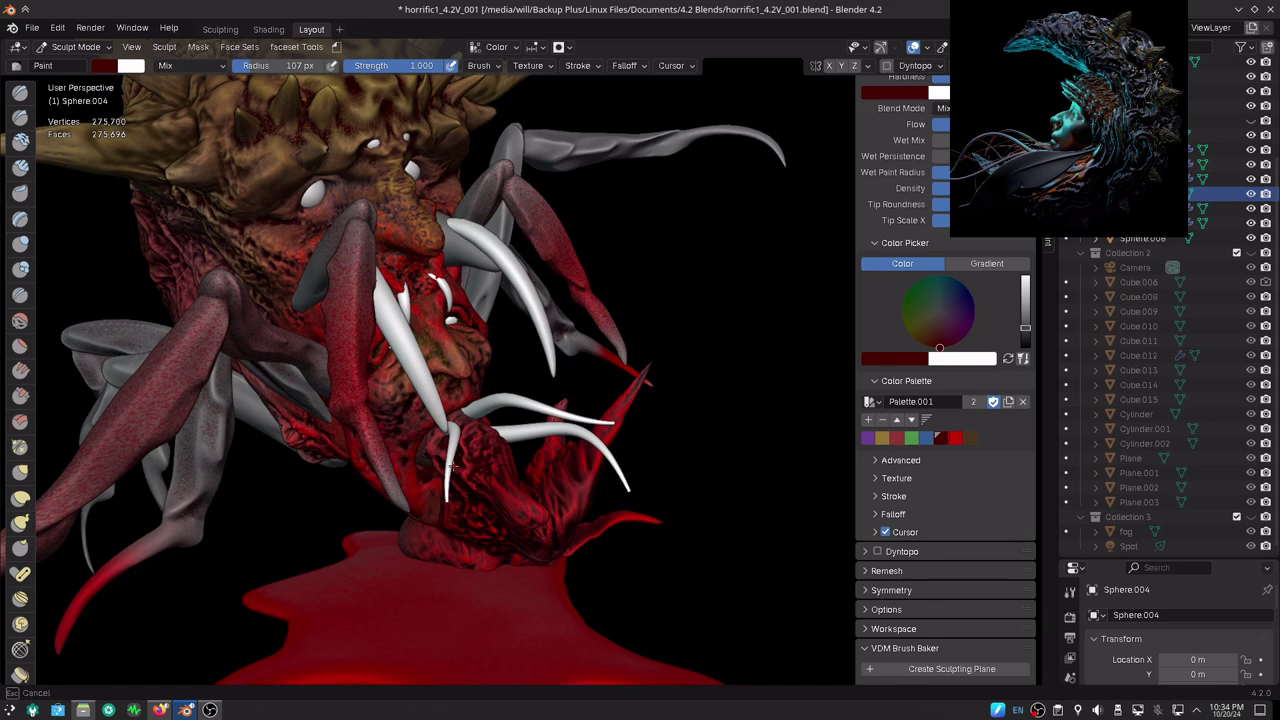
middle_click_drag(457, 486, 596, 452)
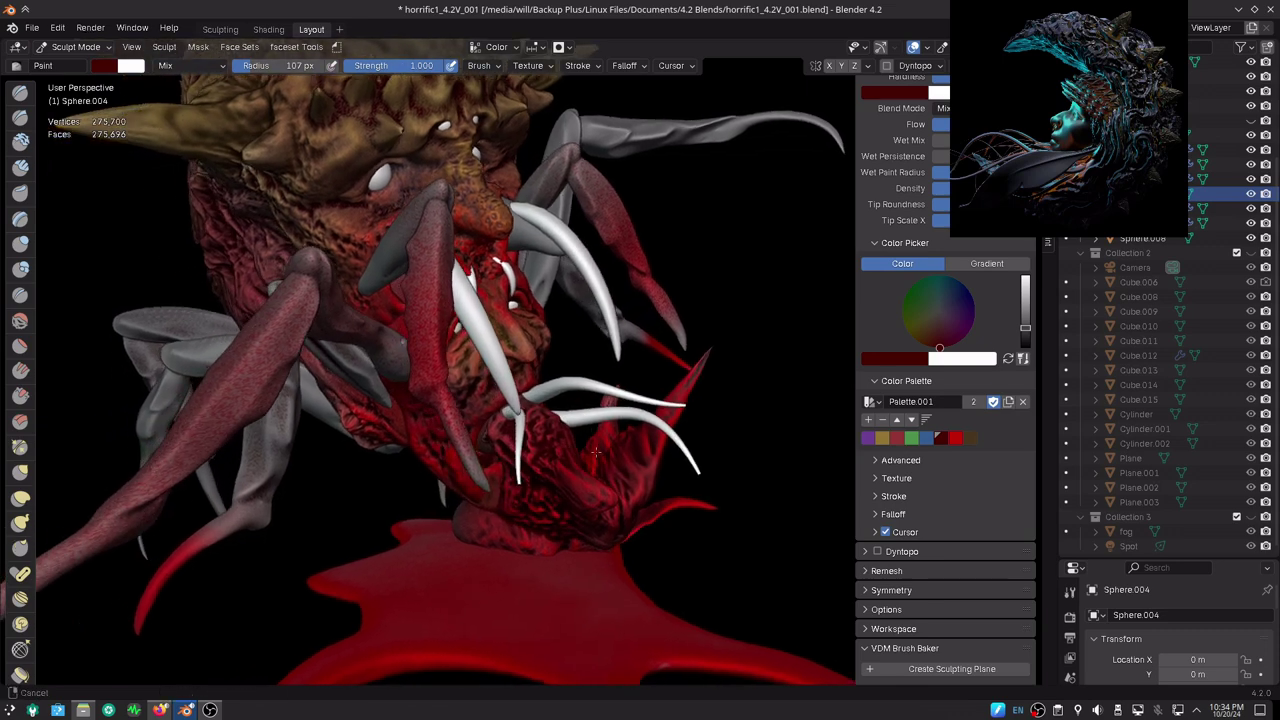
- Set the brush to a brightened teal colour with density 0.124
left_click(926, 440)
left_click(940, 297)
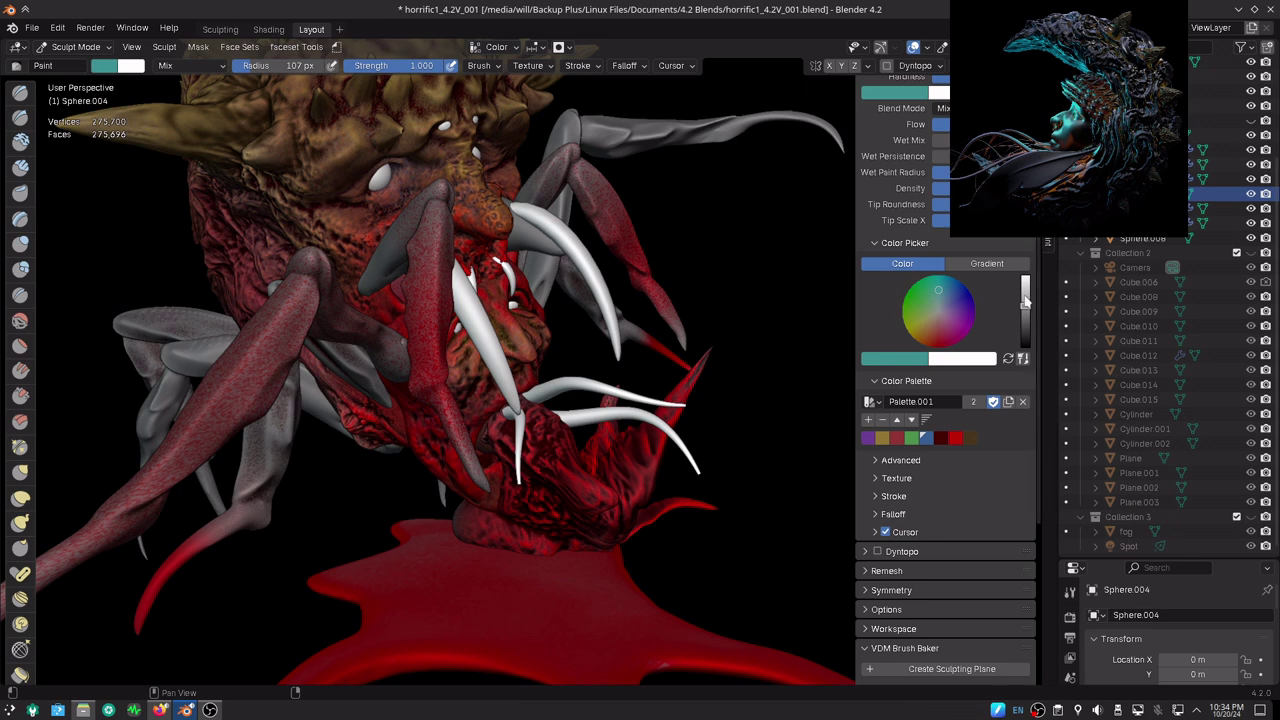
left_click_drag(1025, 300, 1025, 292)
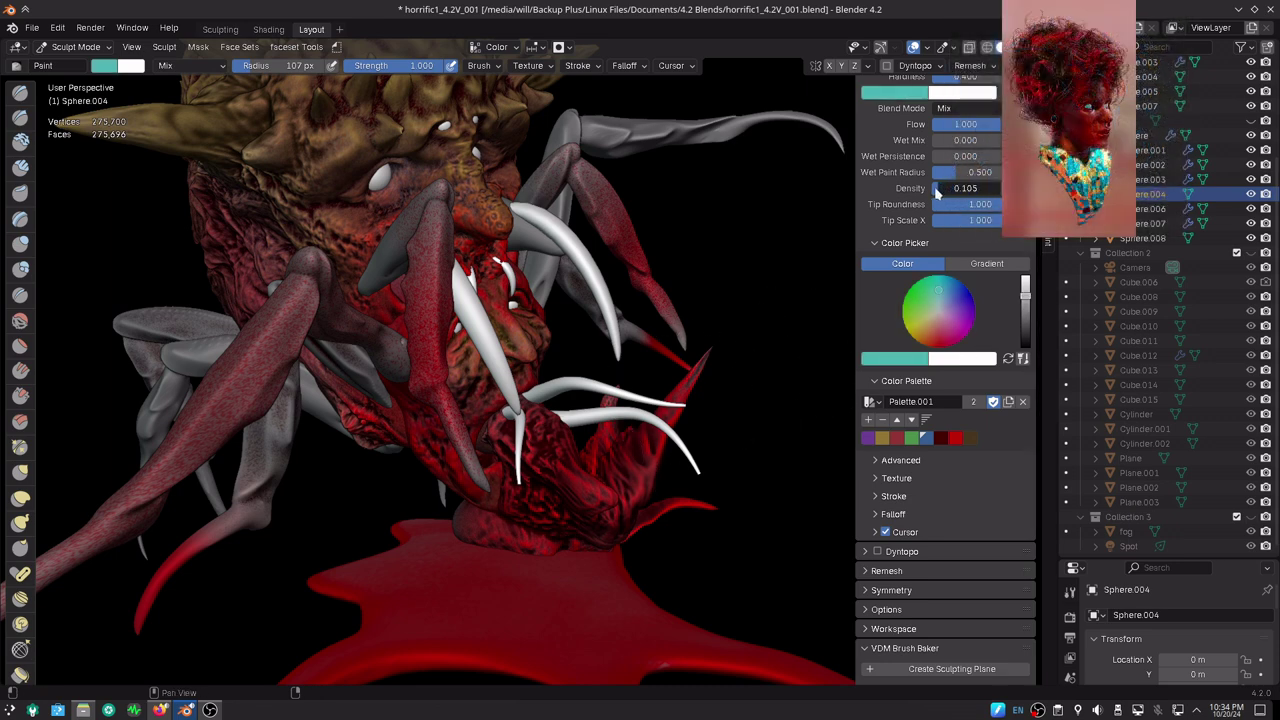
left_click_drag(937, 191, 941, 191)
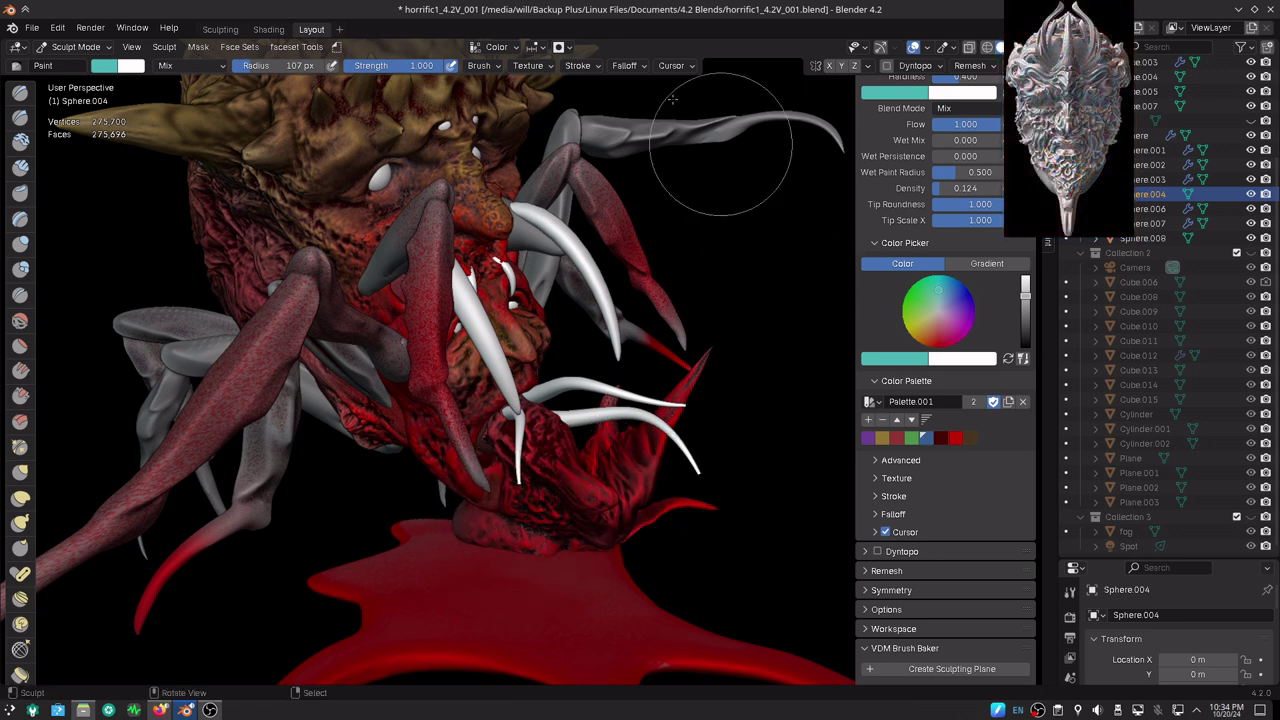
left_click(560, 48)
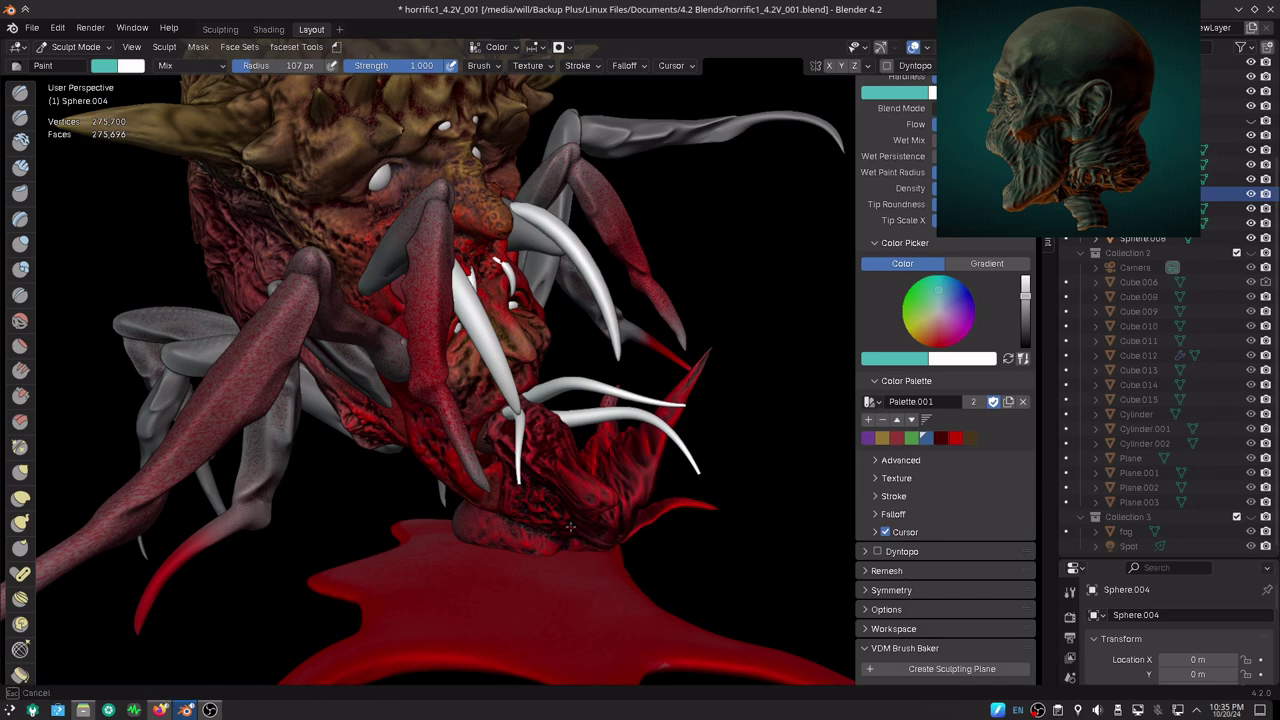
- Orbit to a front-on view of the face, make Cube the paint target, and center it
mouse_move(543, 557)
middle_mouse_down()
mouse_move(476, 510)
mouse_move(523, 457)
middle_mouse_up()
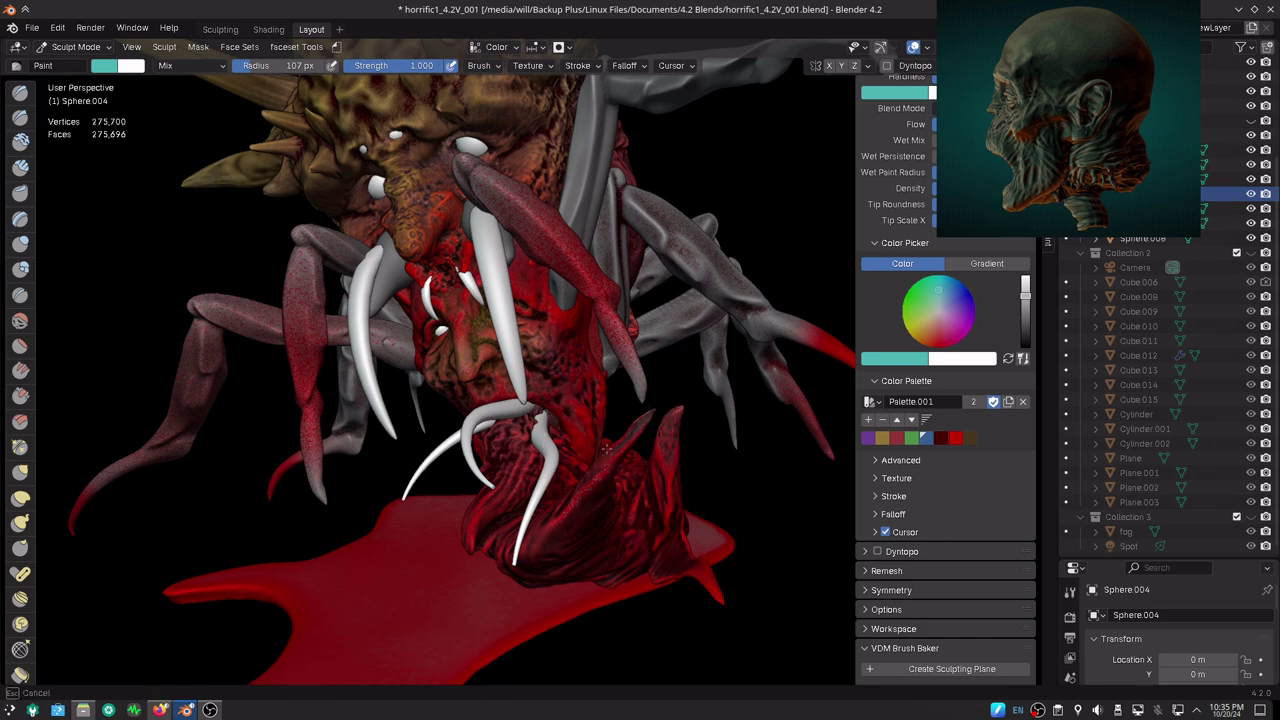
mouse_move(640, 505)
middle_mouse_down()
mouse_move(678, 459)
mouse_move(557, 529)
middle_mouse_up()
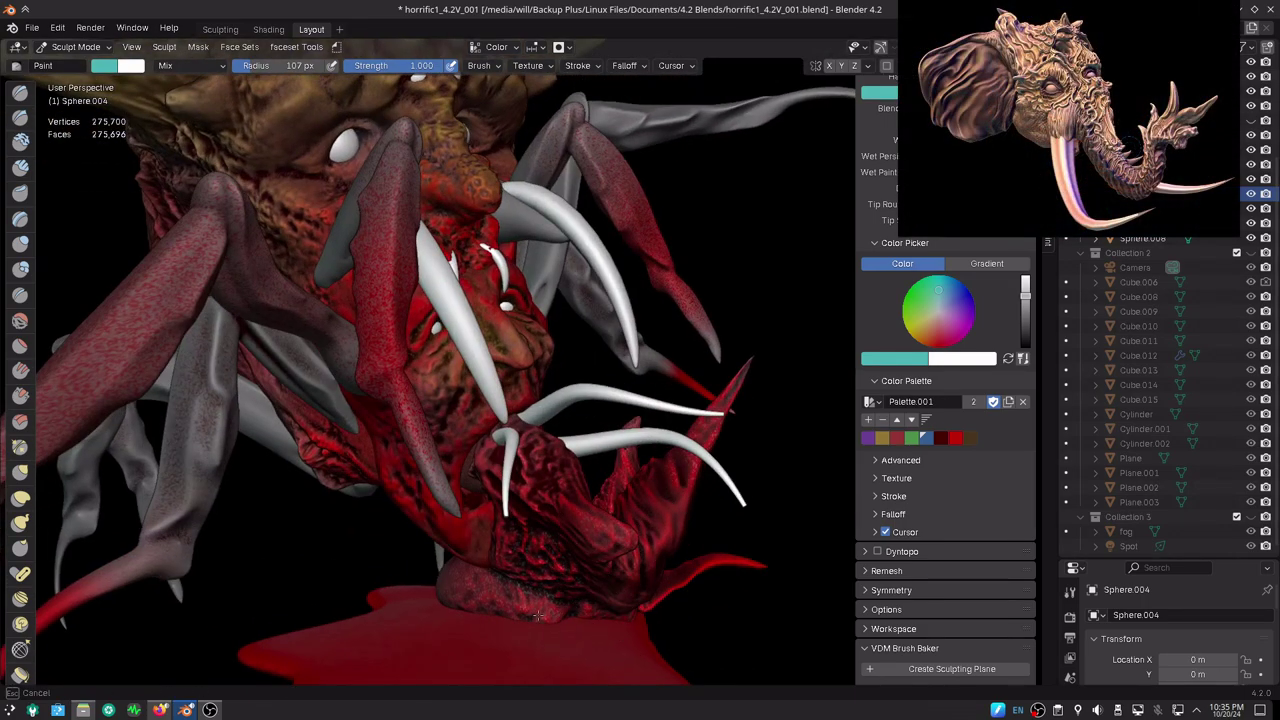
mouse_move(537, 616)
middle_mouse_down()
mouse_move(620, 495)
mouse_move(563, 350)
middle_mouse_up()
key("alt+q")
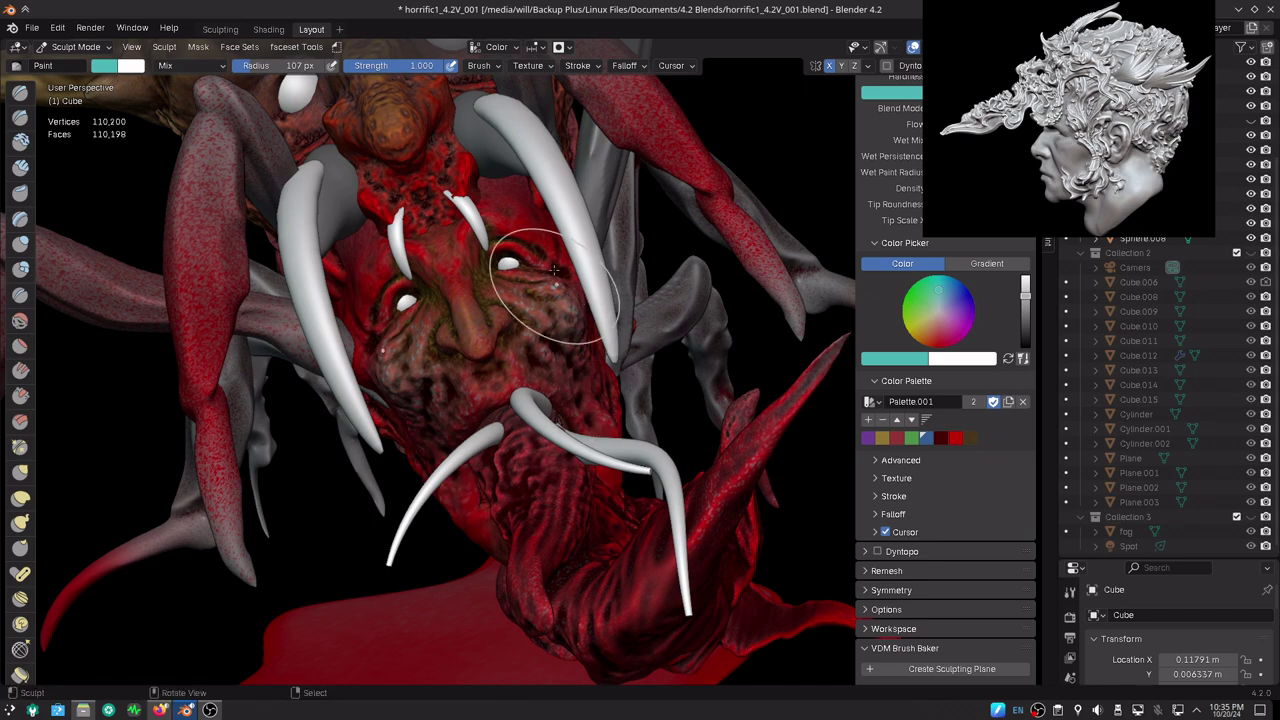
middle_click_drag(580, 320, 900, 488, "shift")
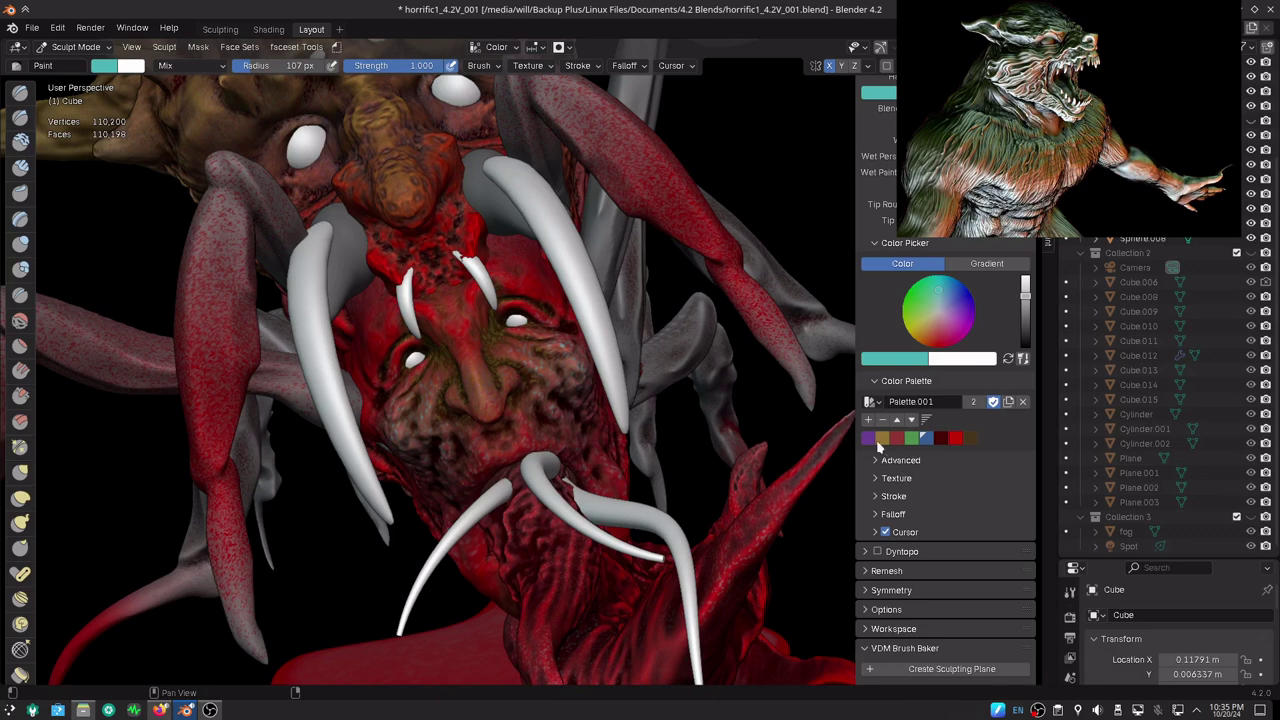
- Dab darkened purple paint beside the face's eye
left_click(873, 440)
left_click_drag(1025, 284, 1025, 326)
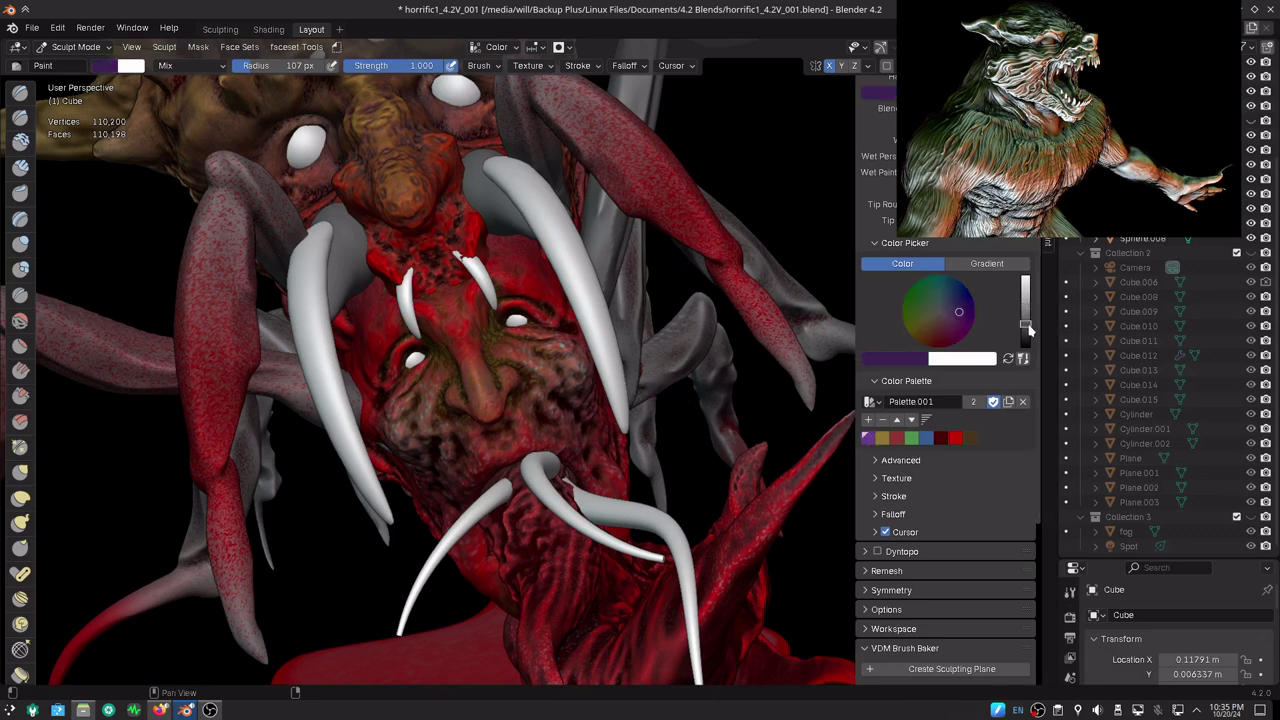
mouse_move(549, 302)
left_mouse_down()
mouse_move(543, 357)
mouse_move(508, 305)
left_mouse_up()
- Zoom out, make Cube.007 the paint target, and let the 3D view fill the screen
scroll(543, 357, "down", 3)
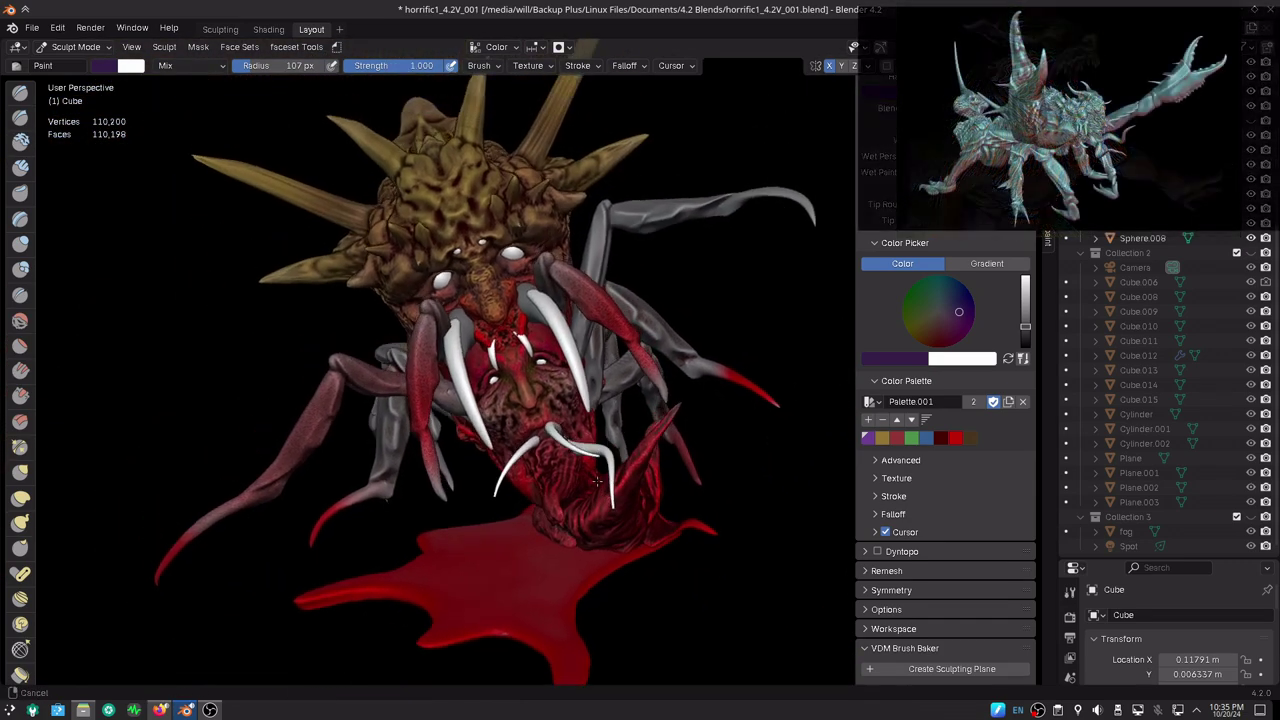
mouse_move(549, 486)
middle_mouse_down()
mouse_move(584, 456)
mouse_move(507, 262)
middle_mouse_up()
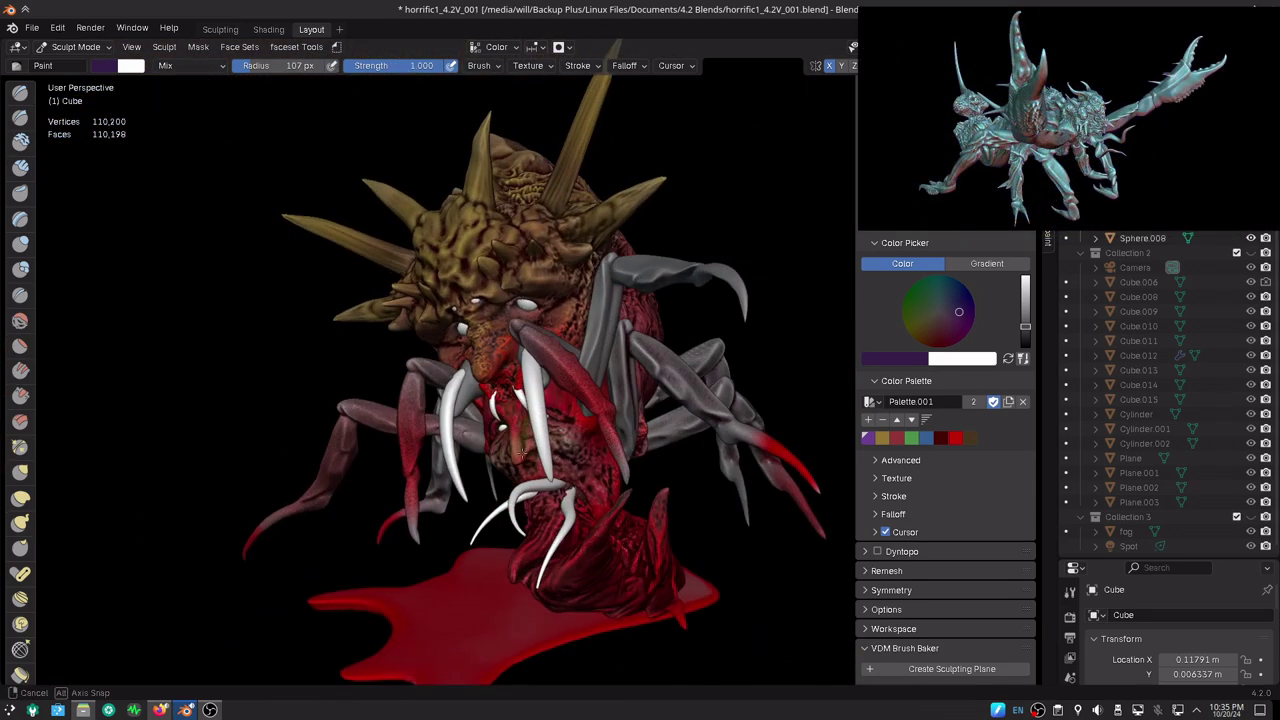
key("alt")
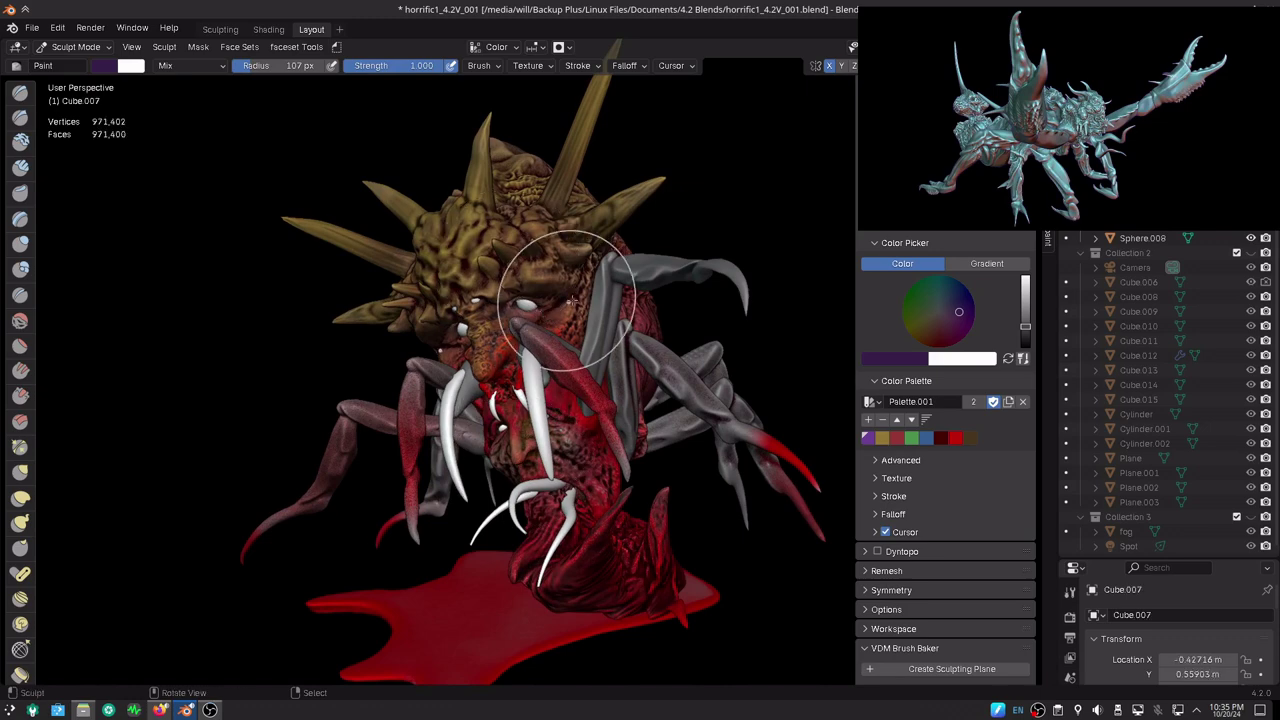
key("alt+q")
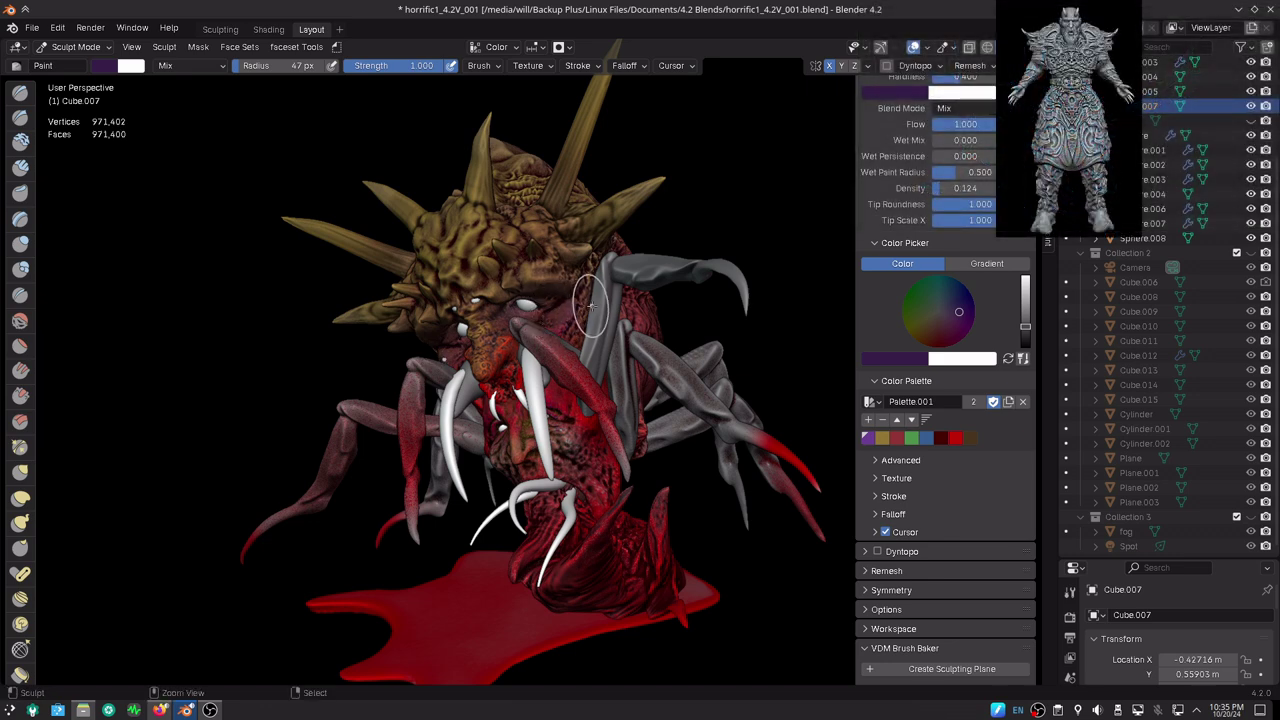
key("ctrl+alt+space")
scroll(640, 280, "up", 2)
scroll(716, 241, "up", 2)
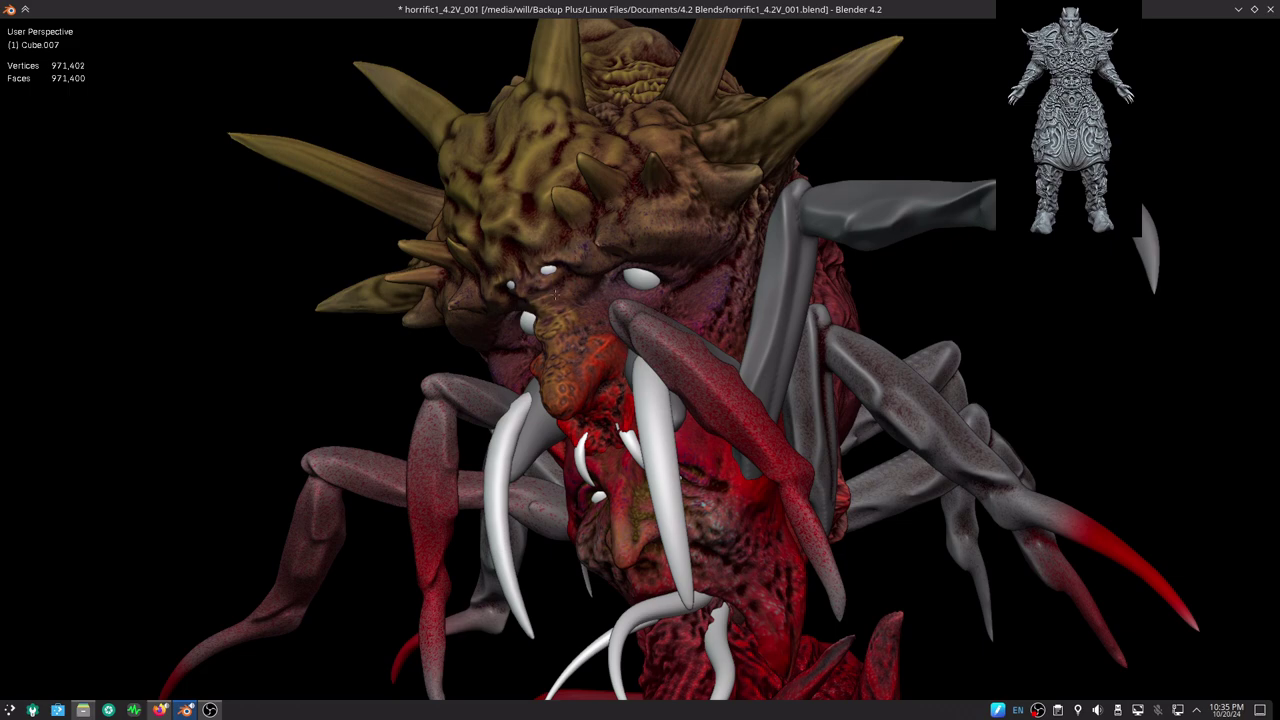
- Zoom out, show the sidebar and pick the golden tan palette swatch as the brush colour
scroll(545, 355, "down", 2)
scroll(570, 365, "down", 2)
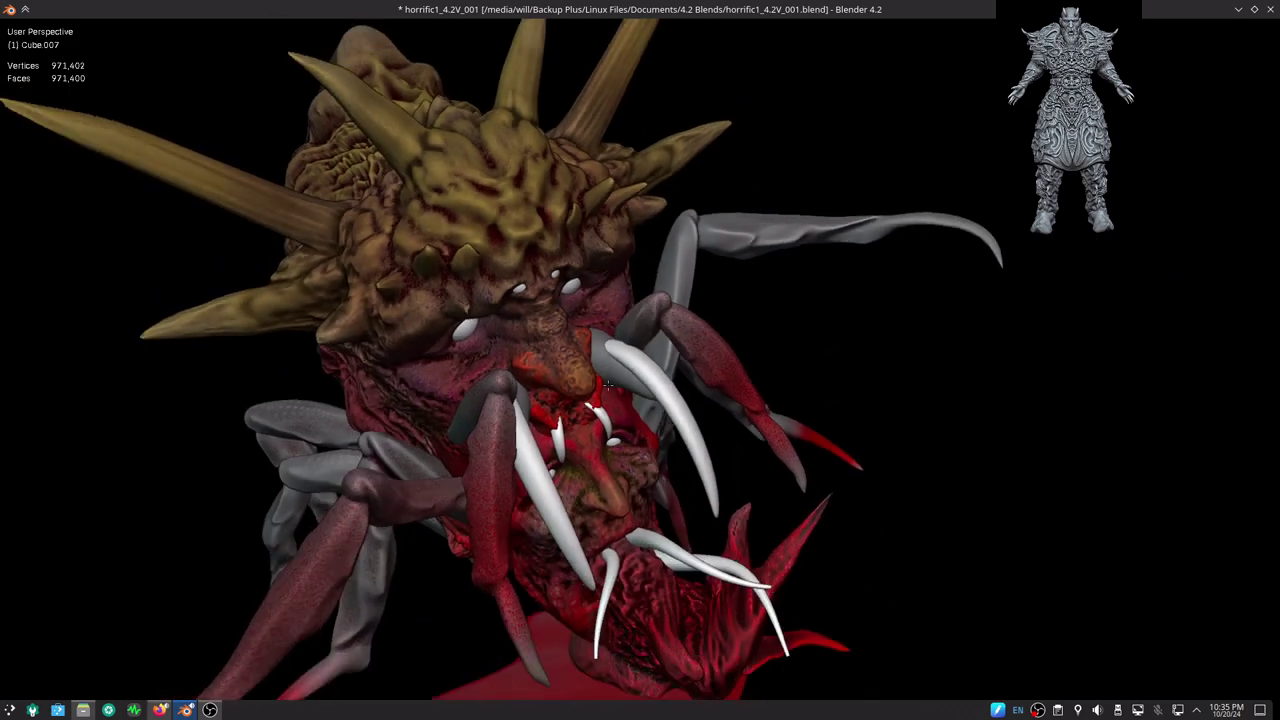
scroll(600, 380, "down", 2)
key("n")
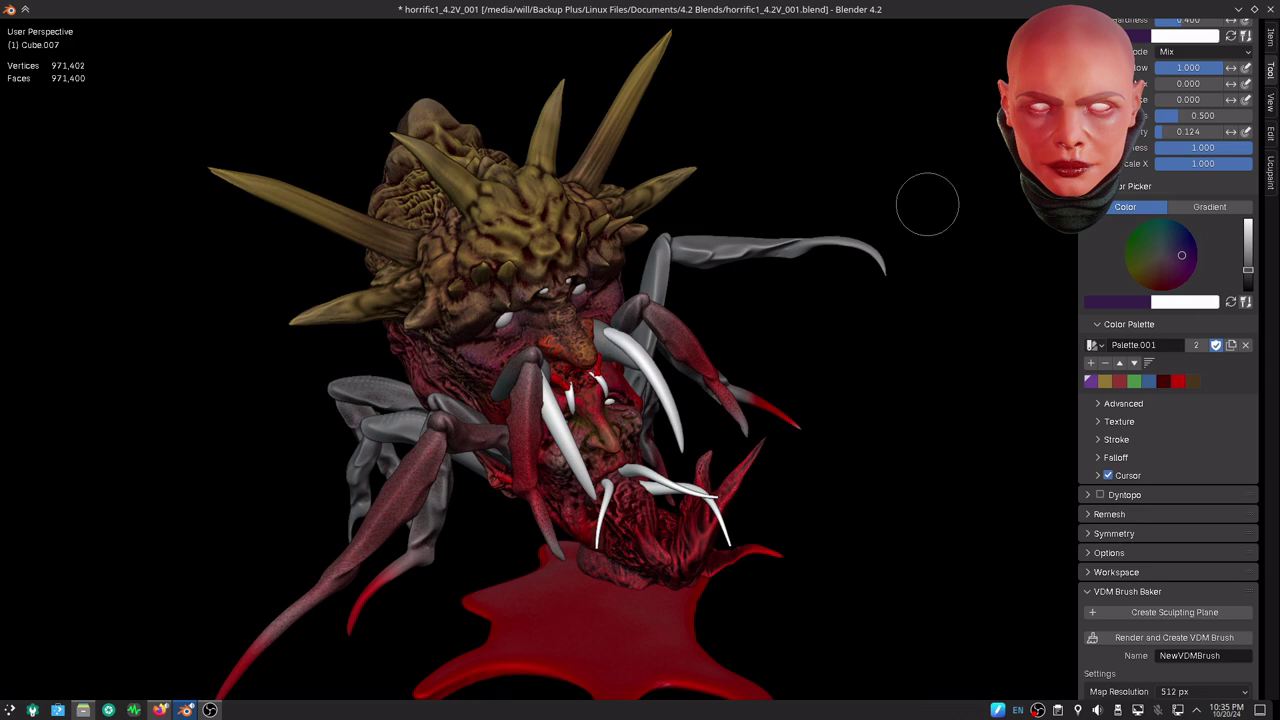
left_click(1105, 382)
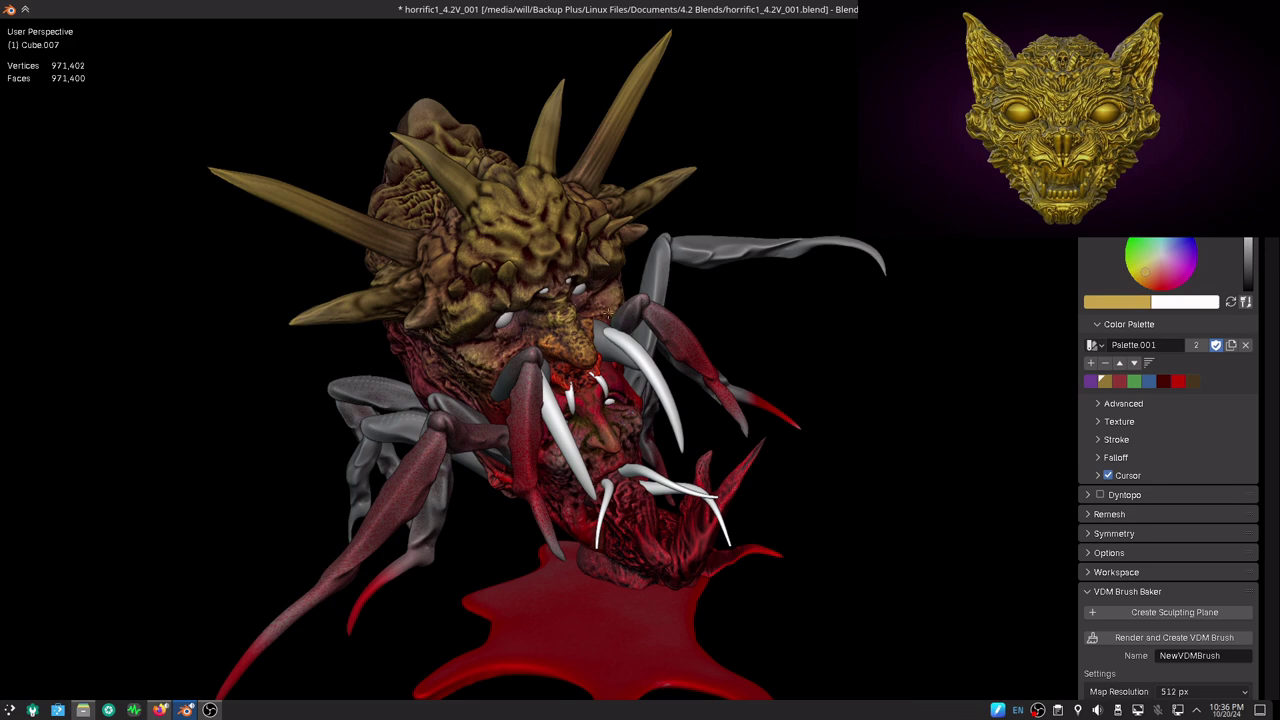
mouse_move(600, 345)
middle_mouse_down()
mouse_move(627, 302)
mouse_move(645, 315)
middle_mouse_up()
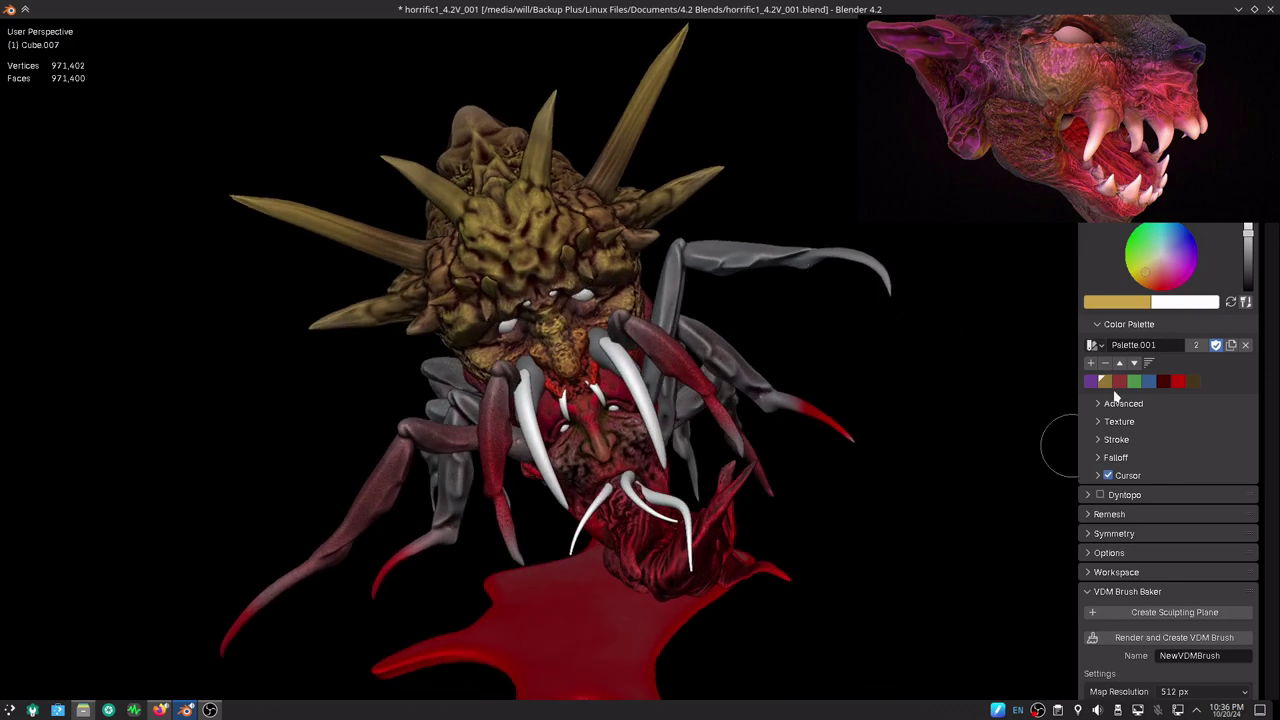
- Pick a blue, then a blue-violet palette shade as the paint colour
left_click(1149, 381)
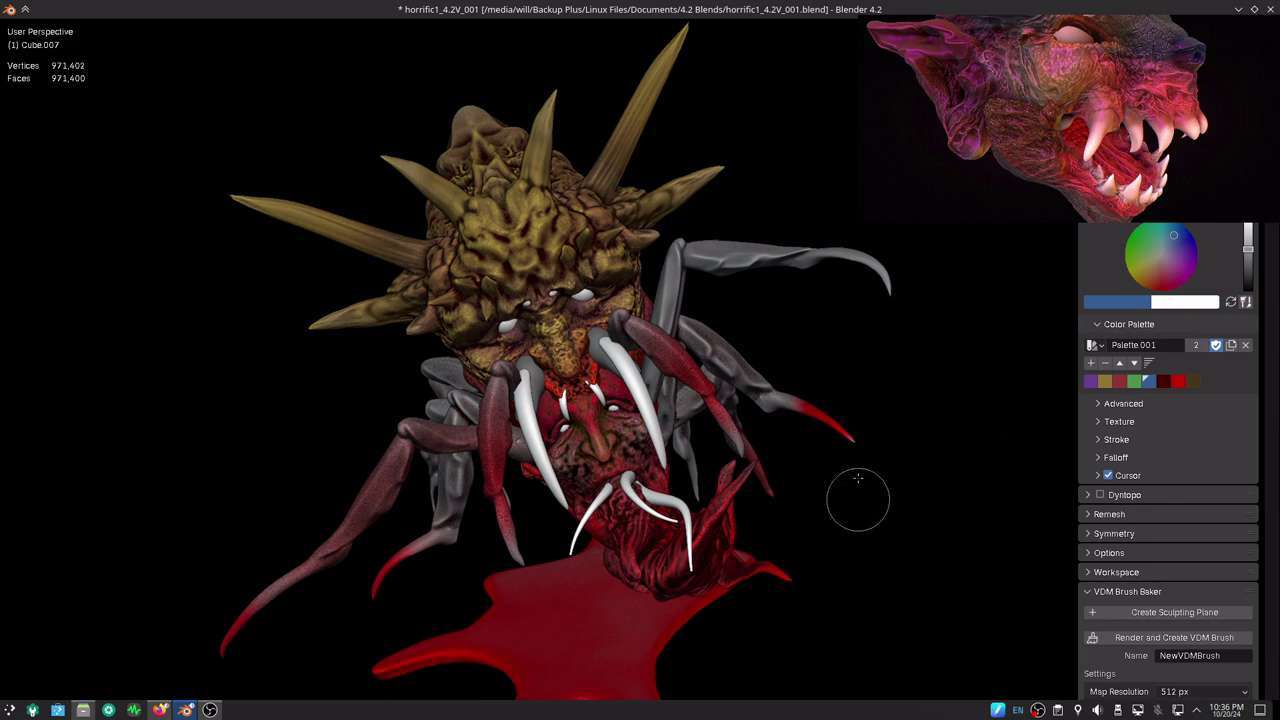
mouse_move(858, 478)
middle_mouse_down()
mouse_move(950, 473)
mouse_move(929, 463)
mouse_move(1049, 342)
middle_mouse_up()
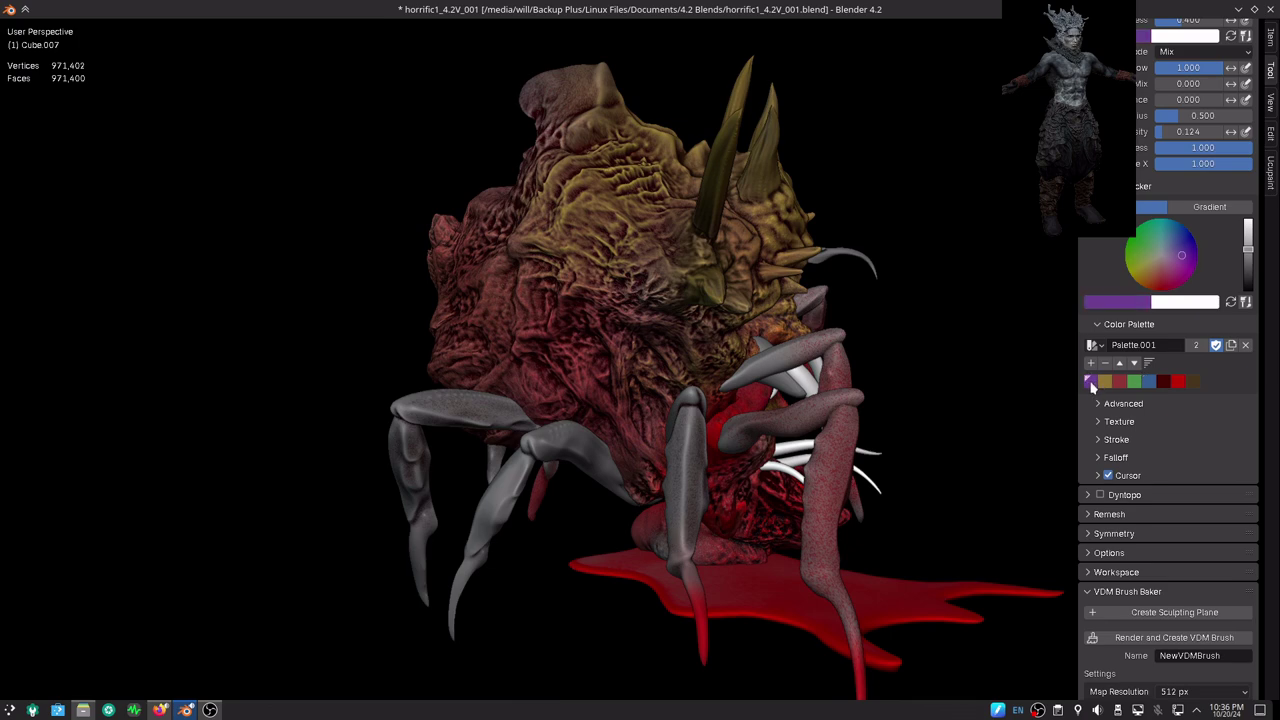
left_click(1186, 246)
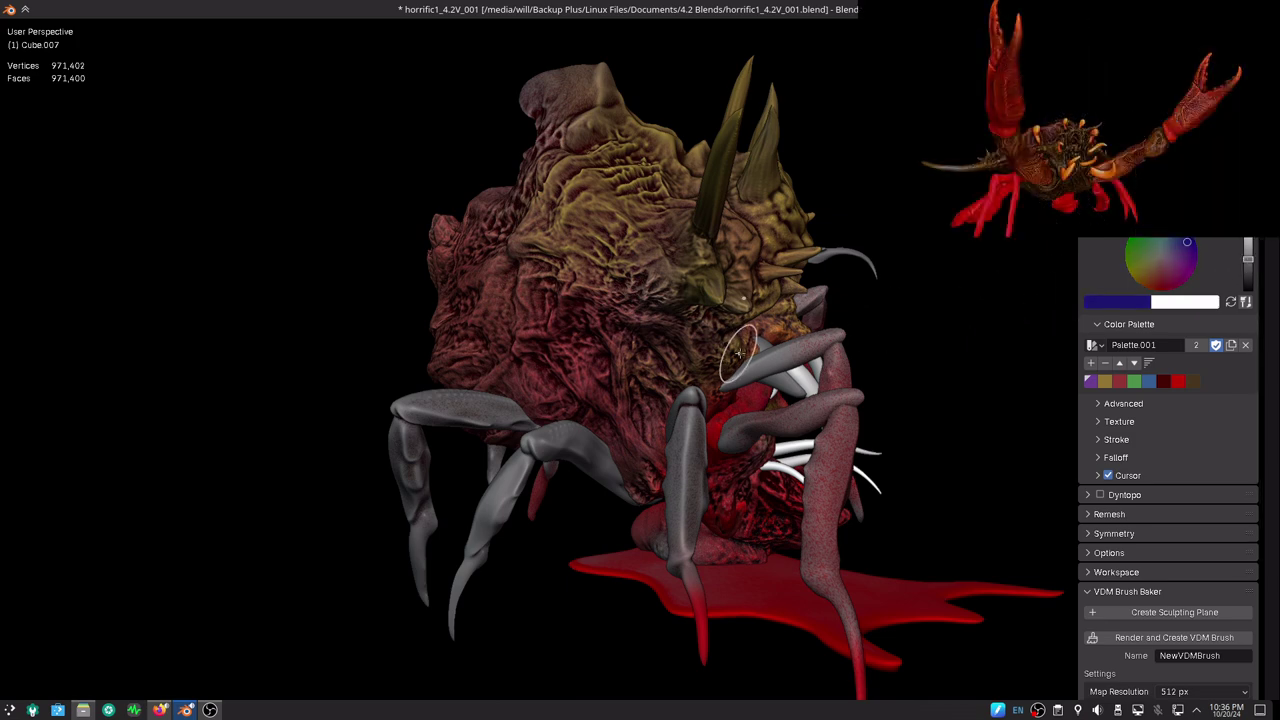
- Turn off cavity auto-masking and paint a purplish tint on the creature's side
key("ctrl+alt+space")
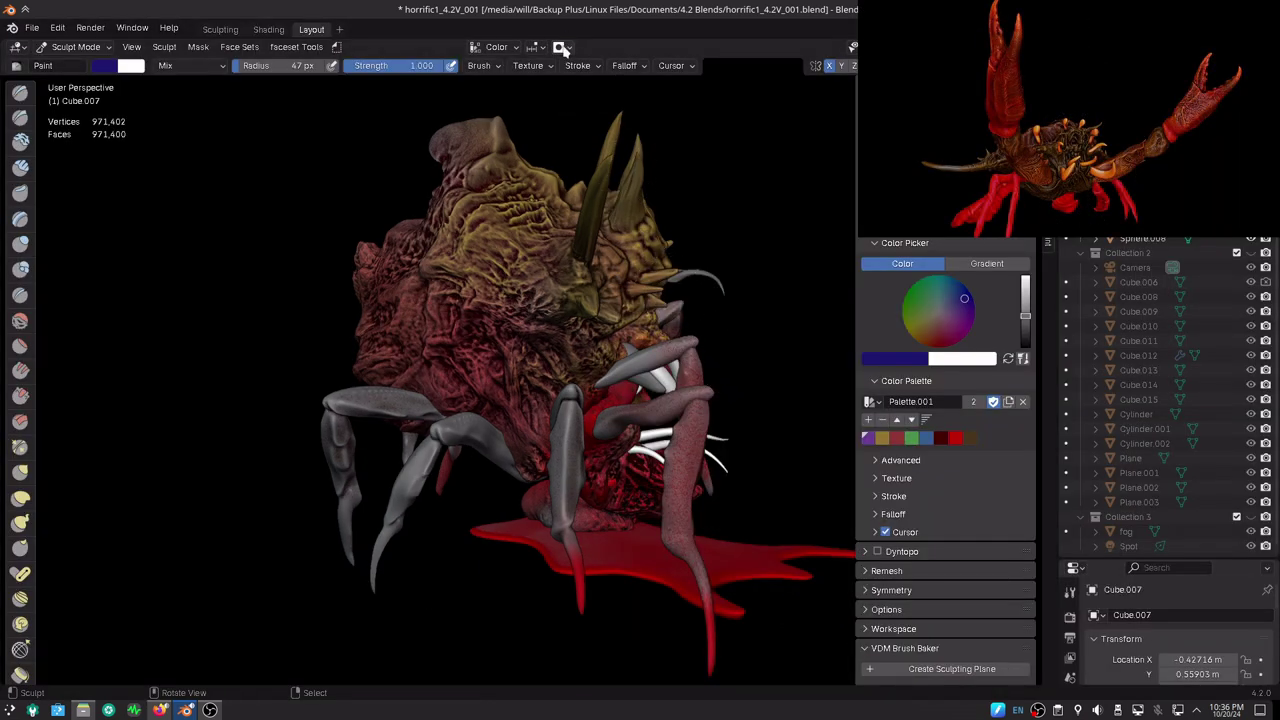
left_click(562, 48)
left_click(494, 168)
key("ctrl+alt+space")
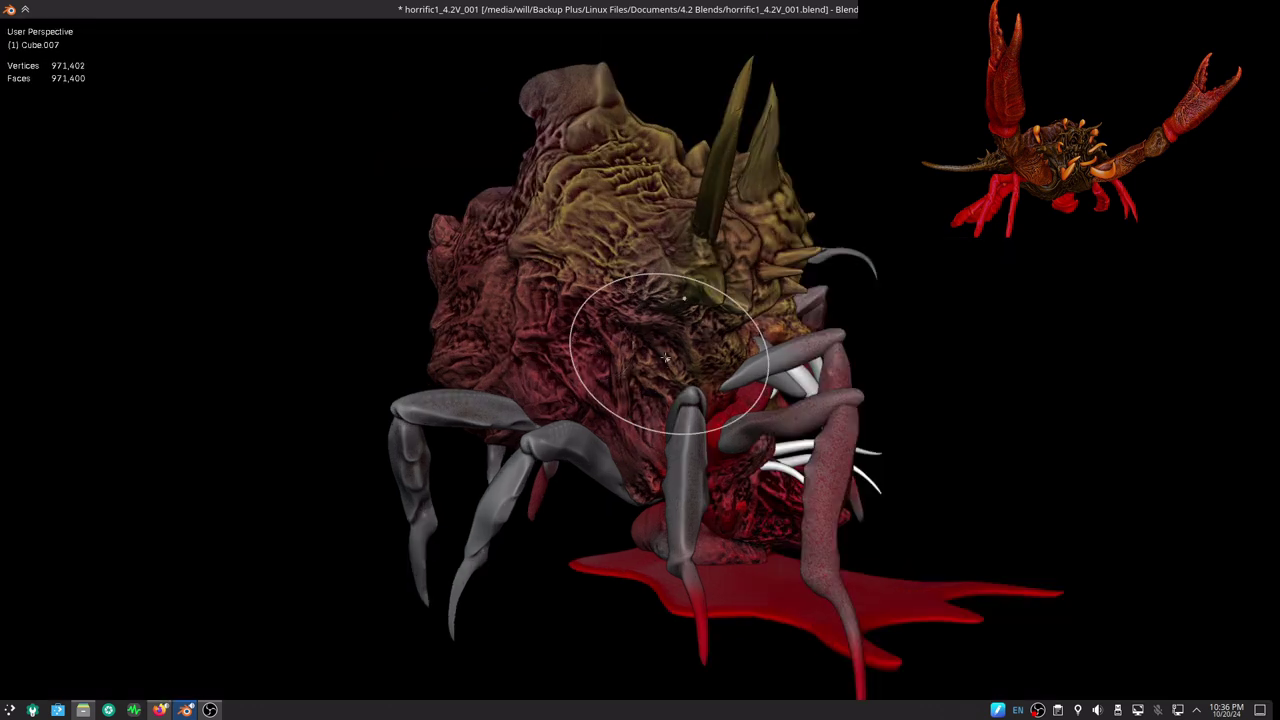
key("n")
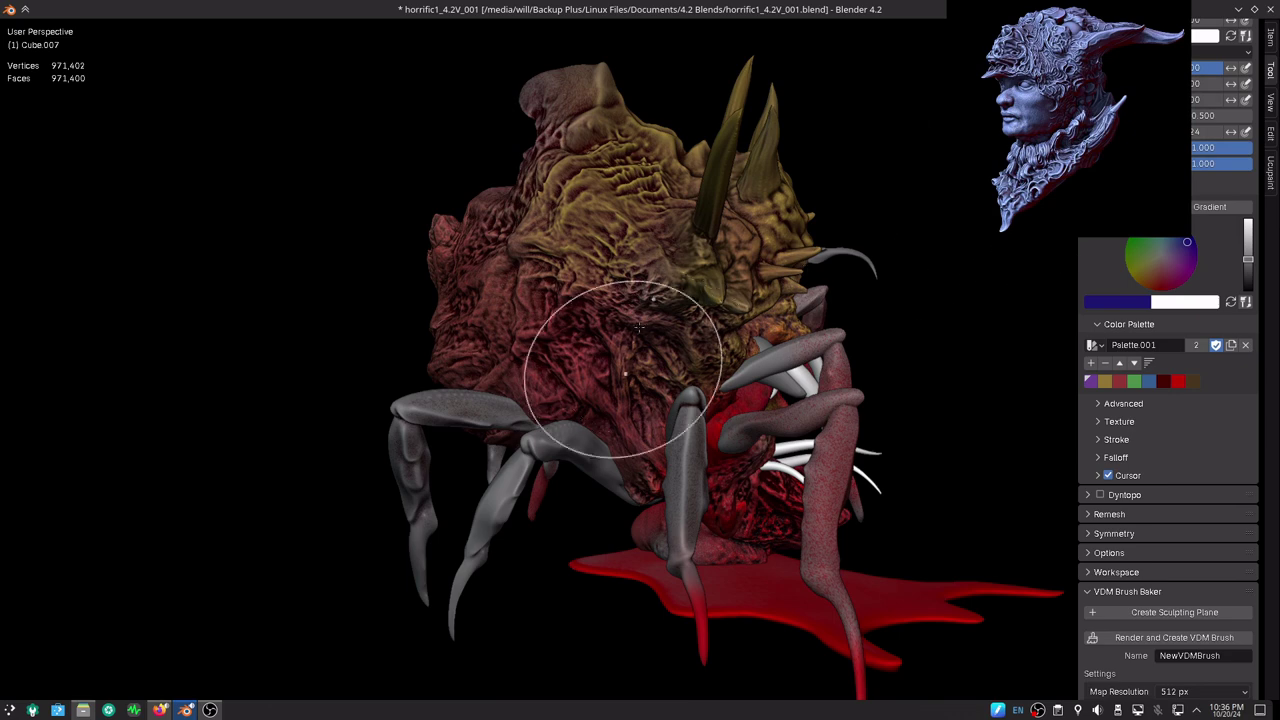
left_click_drag(576, 375, 565, 331)
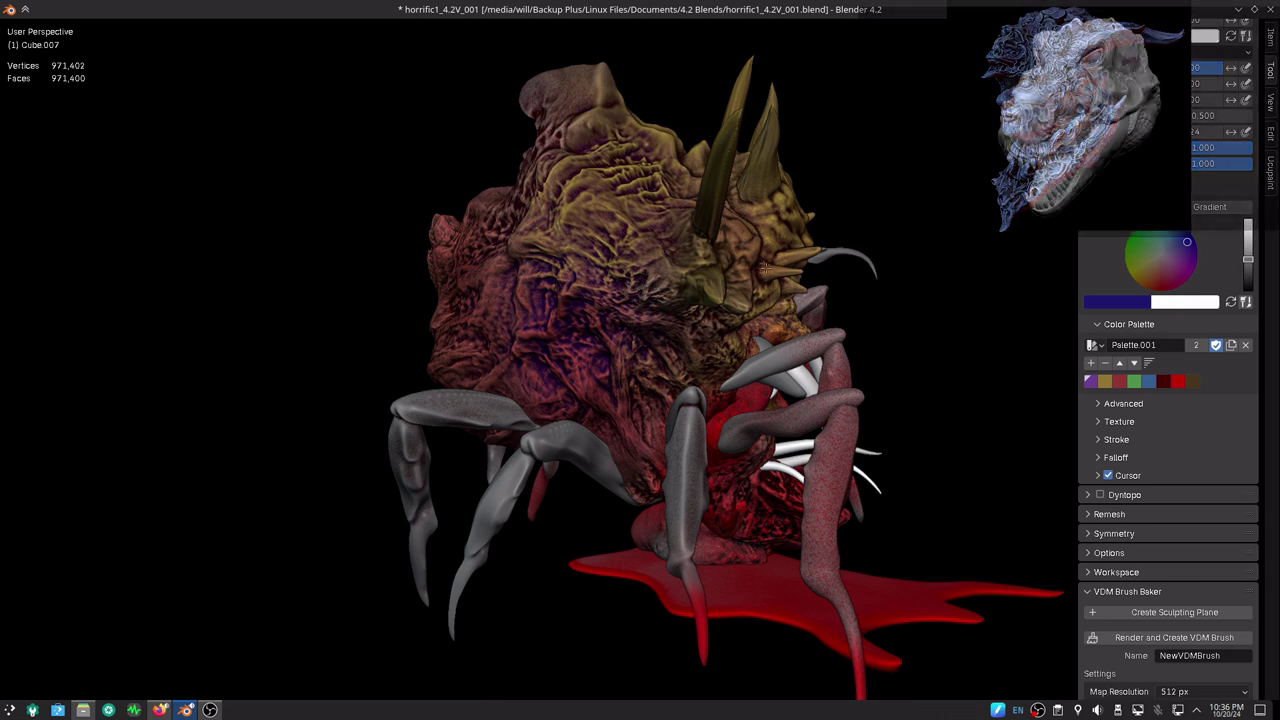
- Orbit to a lower-left view and switch the sculpt target to the main body Cube
middle_click_drag(635, 485, 800, 470)
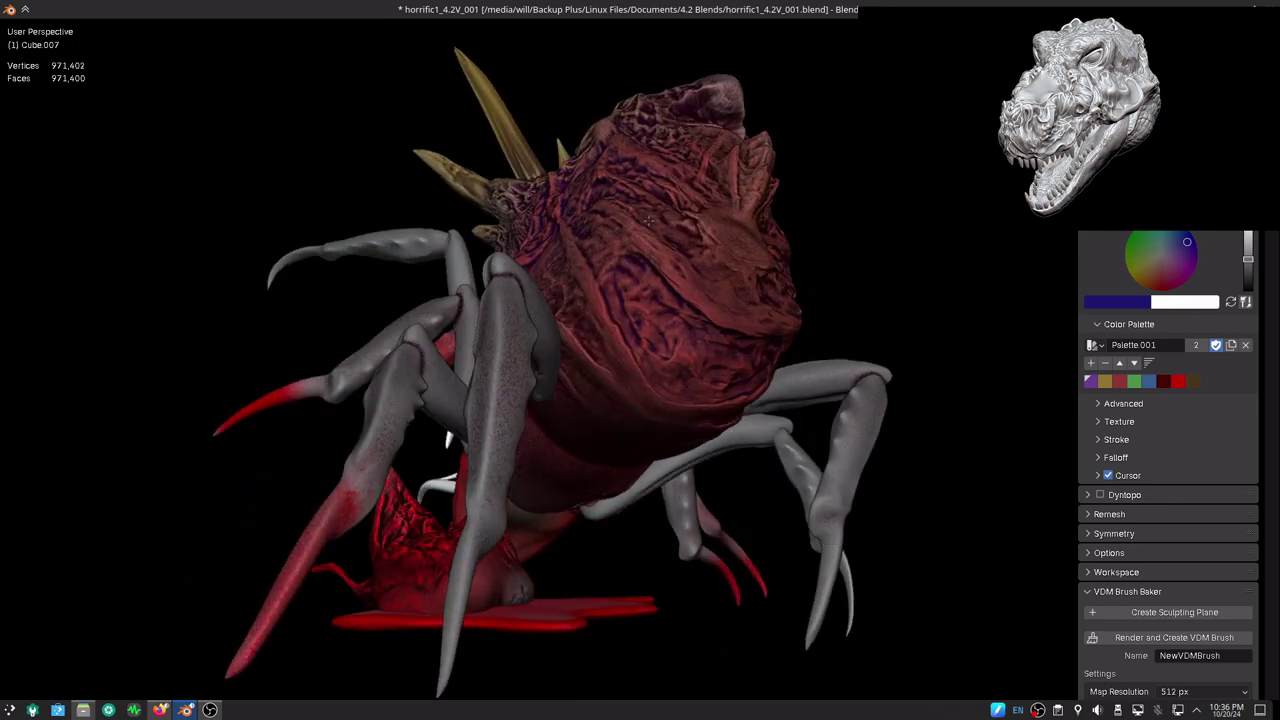
middle_click_drag(692, 143, 560, 309)
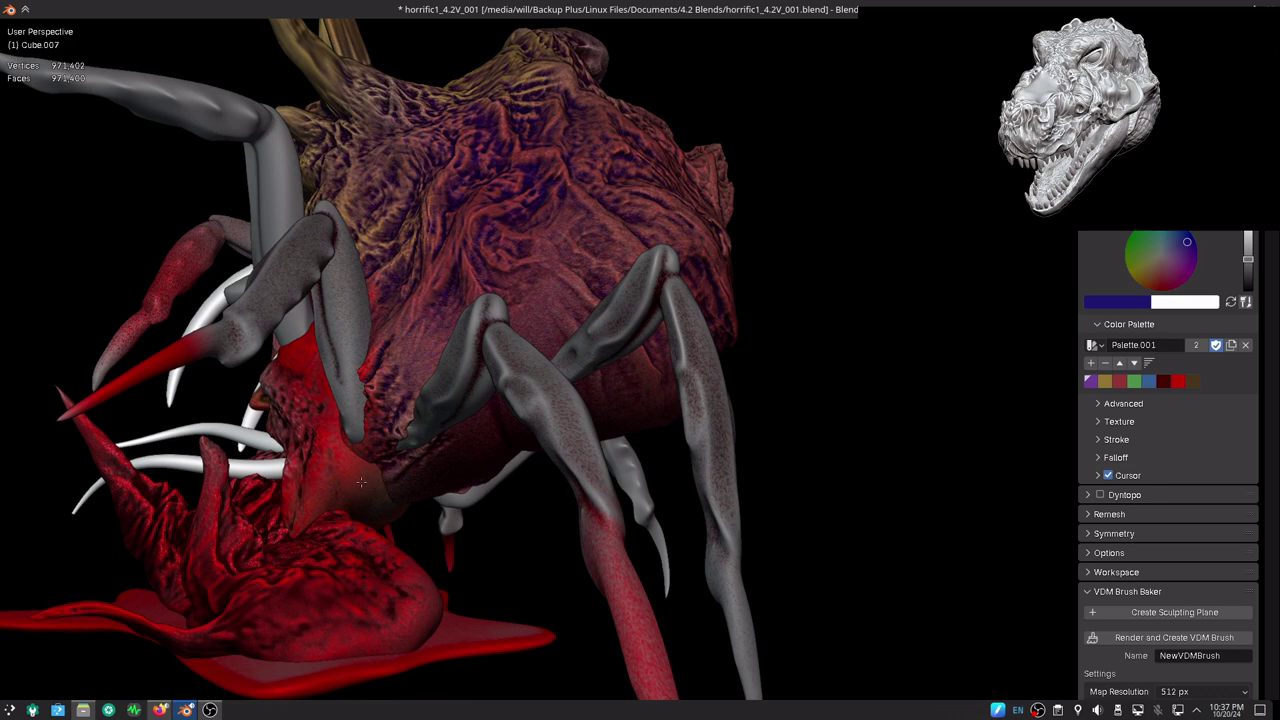
key("alt+q")
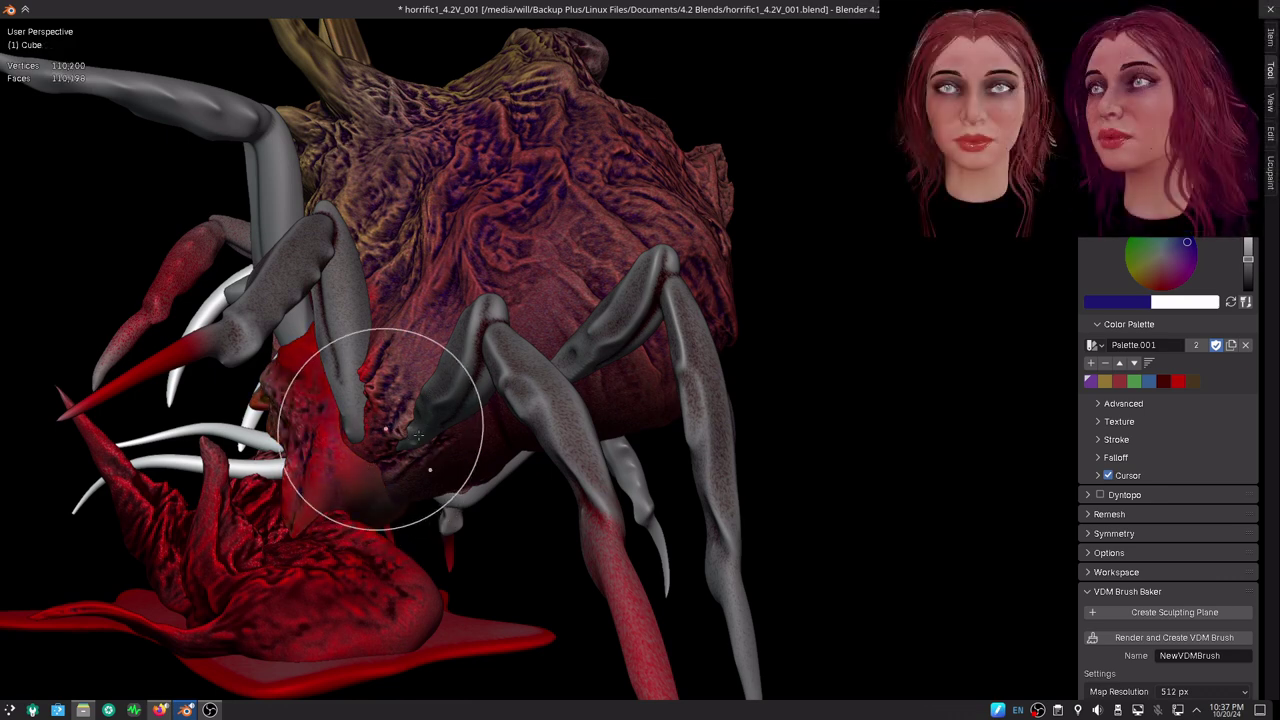
- Switch to the grey leg object Cube.001 and paint its legs dark purple-blue
mouse_move(385, 462)
middle_mouse_down()
mouse_move(557, 397)
mouse_move(630, 441)
mouse_move(660, 400)
mouse_move(694, 442)
mouse_move(585, 460)
mouse_move(647, 443)
mouse_move(610, 420)
mouse_move(610, 380)
middle_mouse_up()
scroll(604, 416, "down", 2)
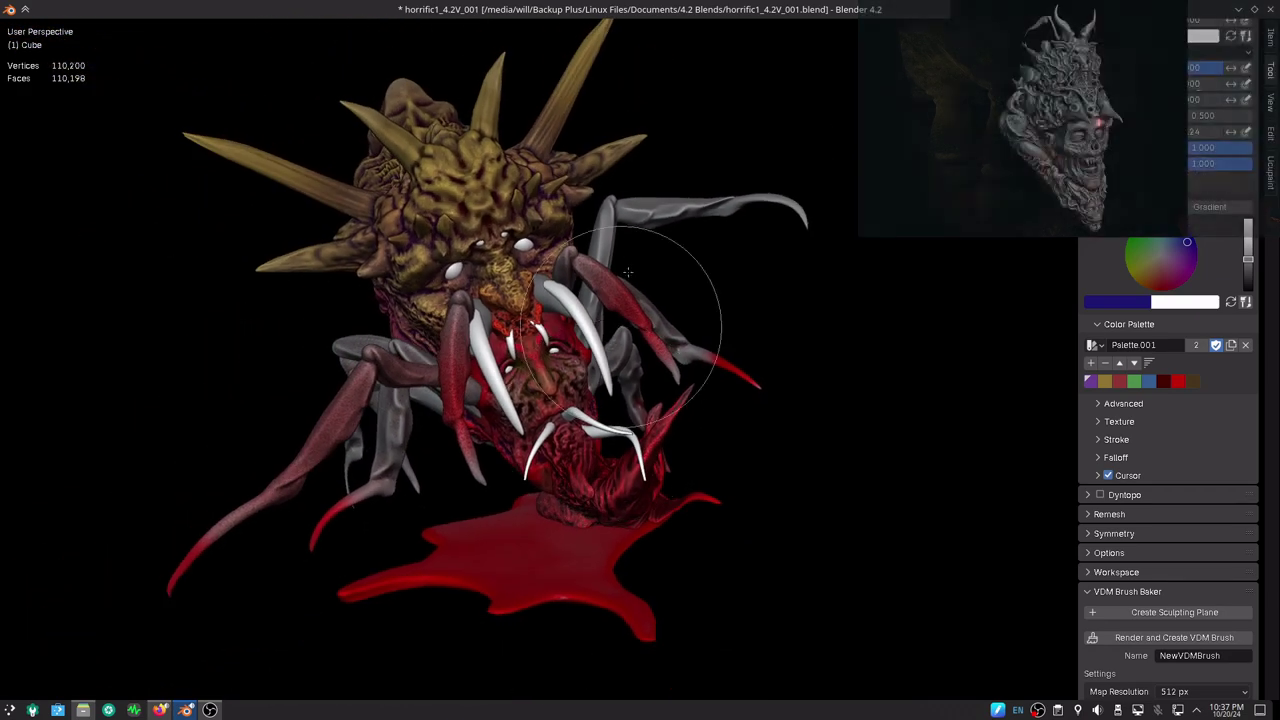
key("alt+q")
mouse_move(700, 219)
left_mouse_down()
mouse_move(723, 197)
mouse_move(740, 203)
mouse_move(729, 215)
left_mouse_up()
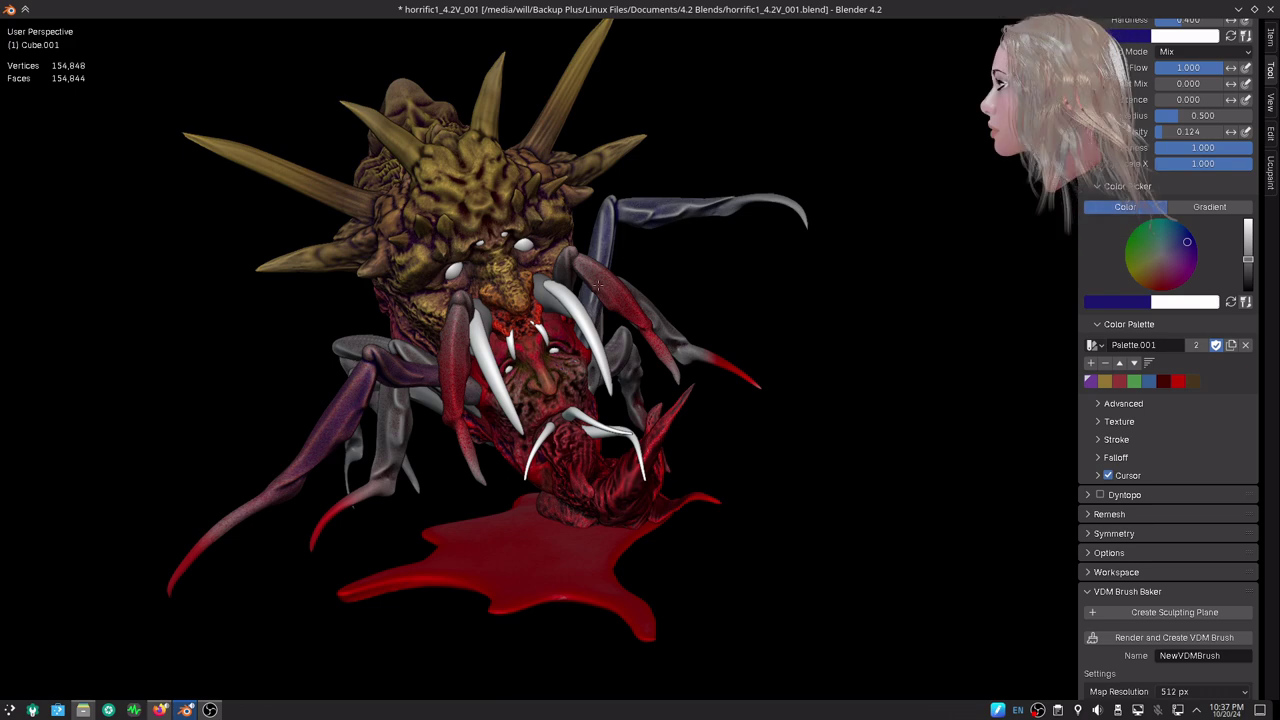
- Orbit to inspect the tinted legs from the side, back, below and top
middle_click_drag(737, 177, 586, 286)
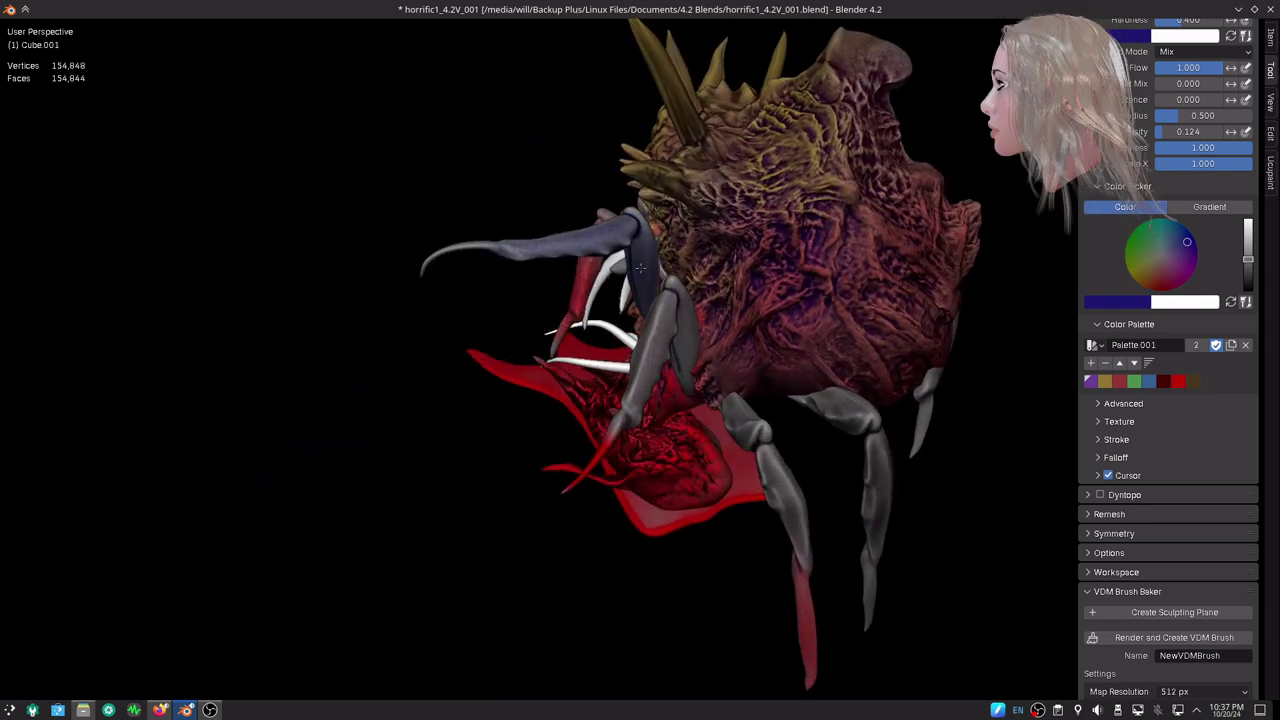
middle_click_drag(773, 309, 684, 436)
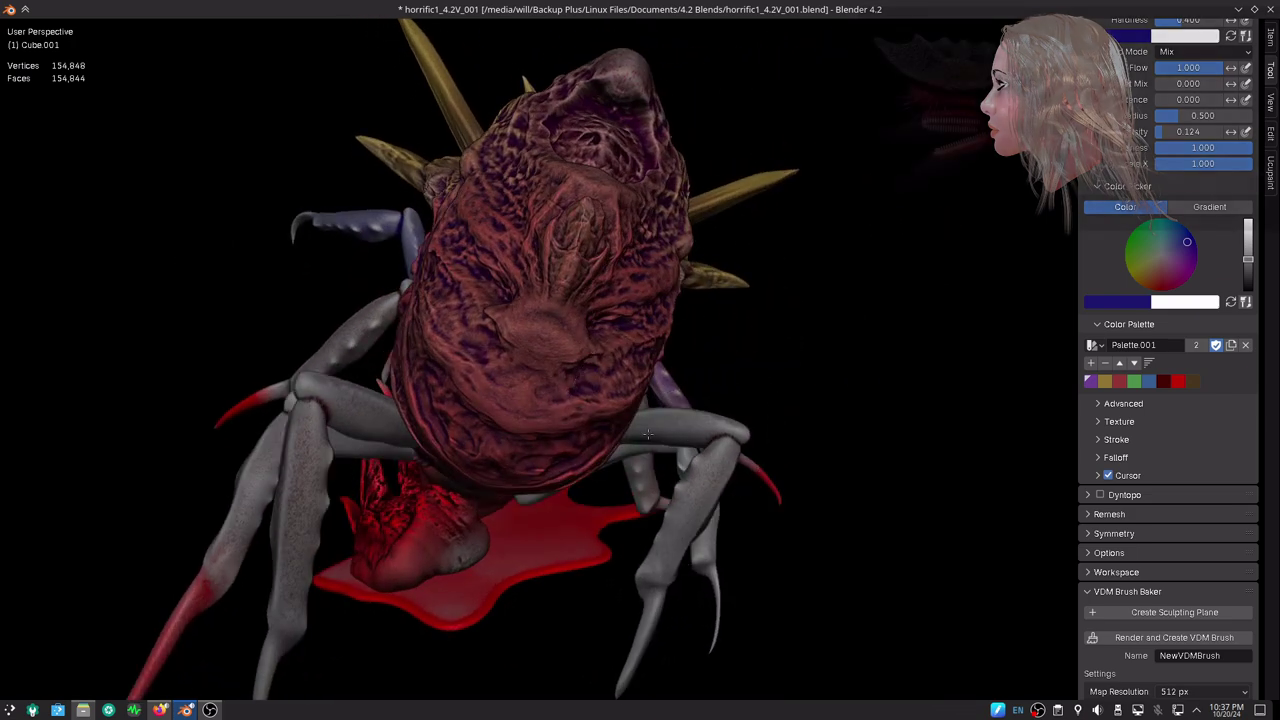
middle_click_drag(679, 441, 670, 361)
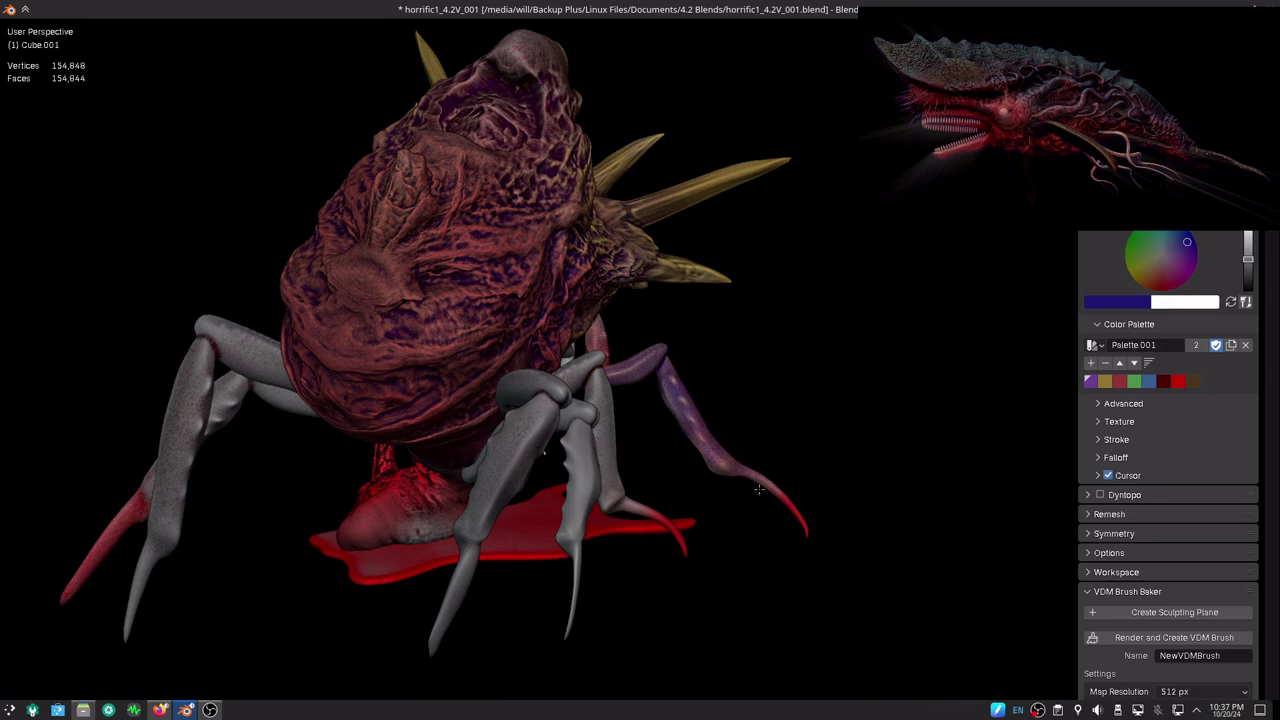
middle_click_drag(771, 400, 621, 425)
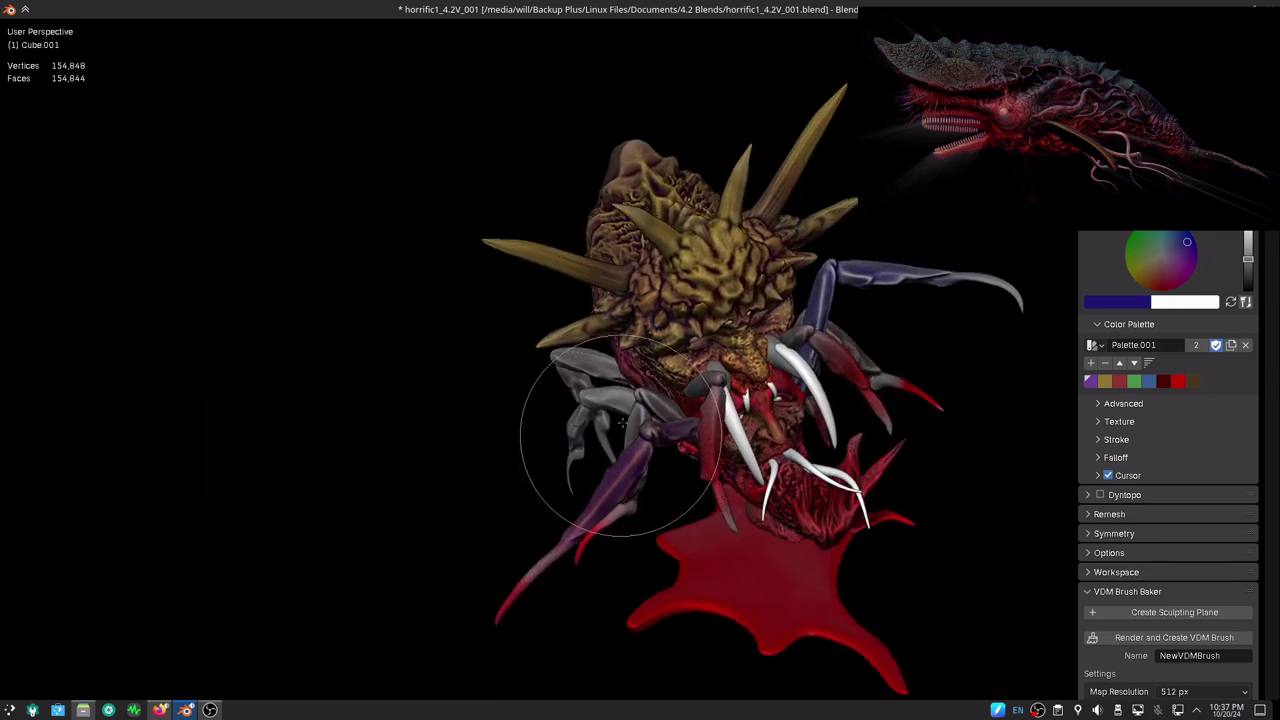
- Step through the leg objects Cube.002 and Cube.005, viewing the legs from side and front
key("alt+q")
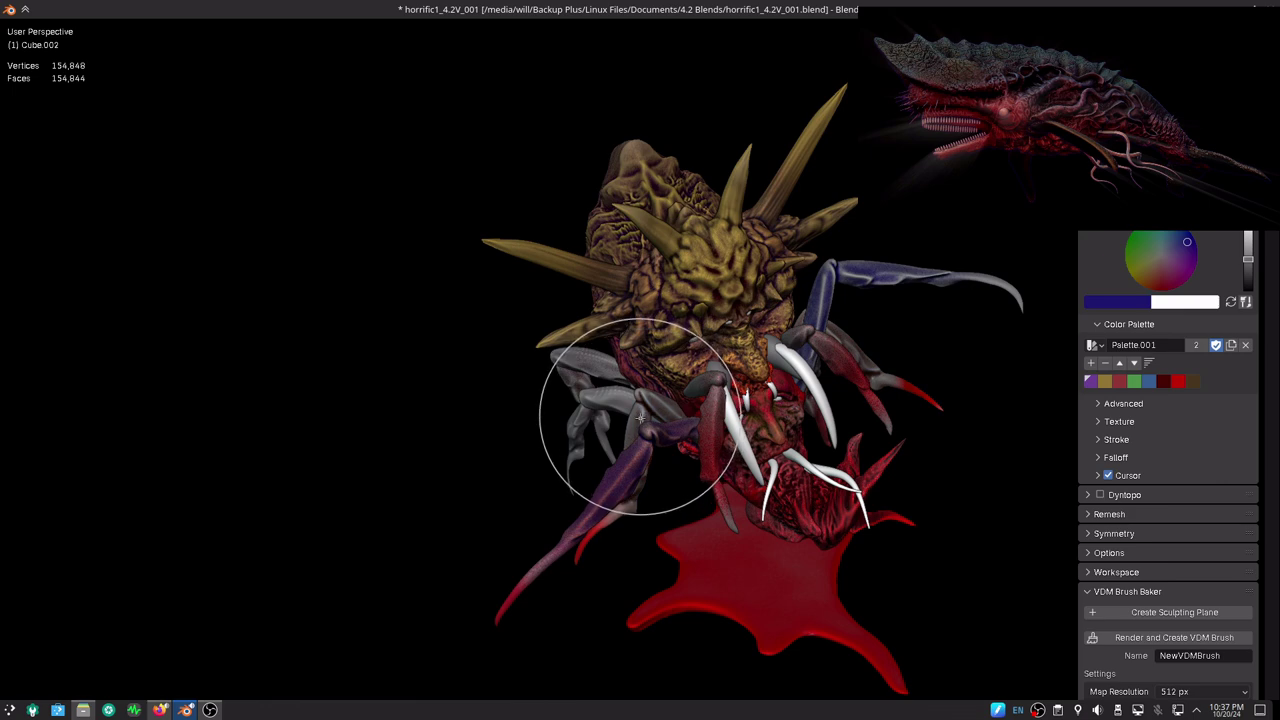
scroll(640, 418, "up", 3)
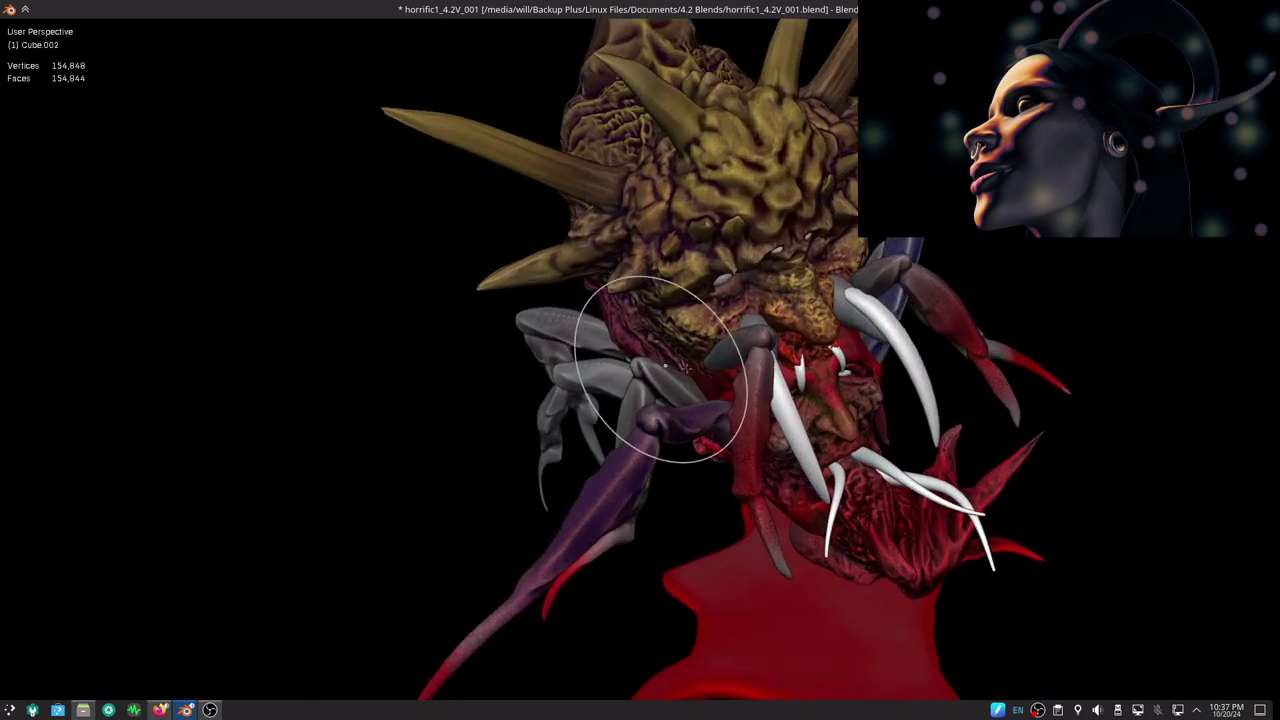
middle_click_drag(660, 370, 471, 486)
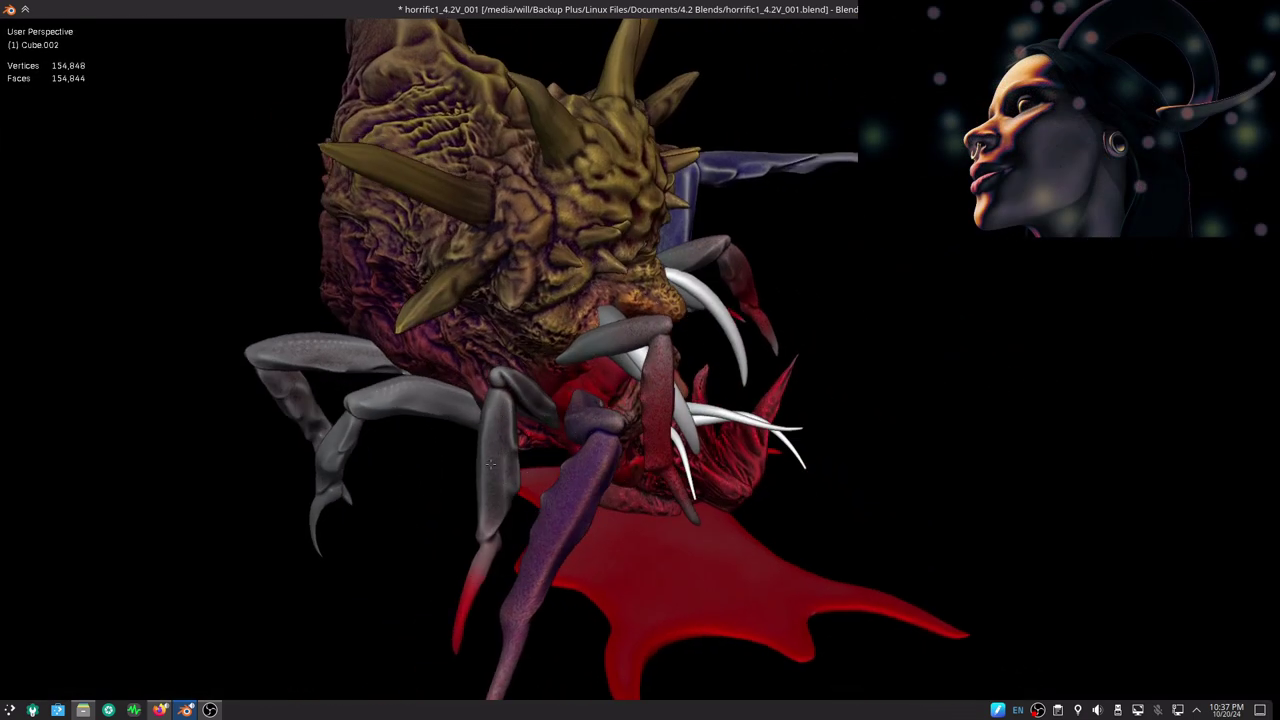
middle_click_drag(510, 397, 490, 408)
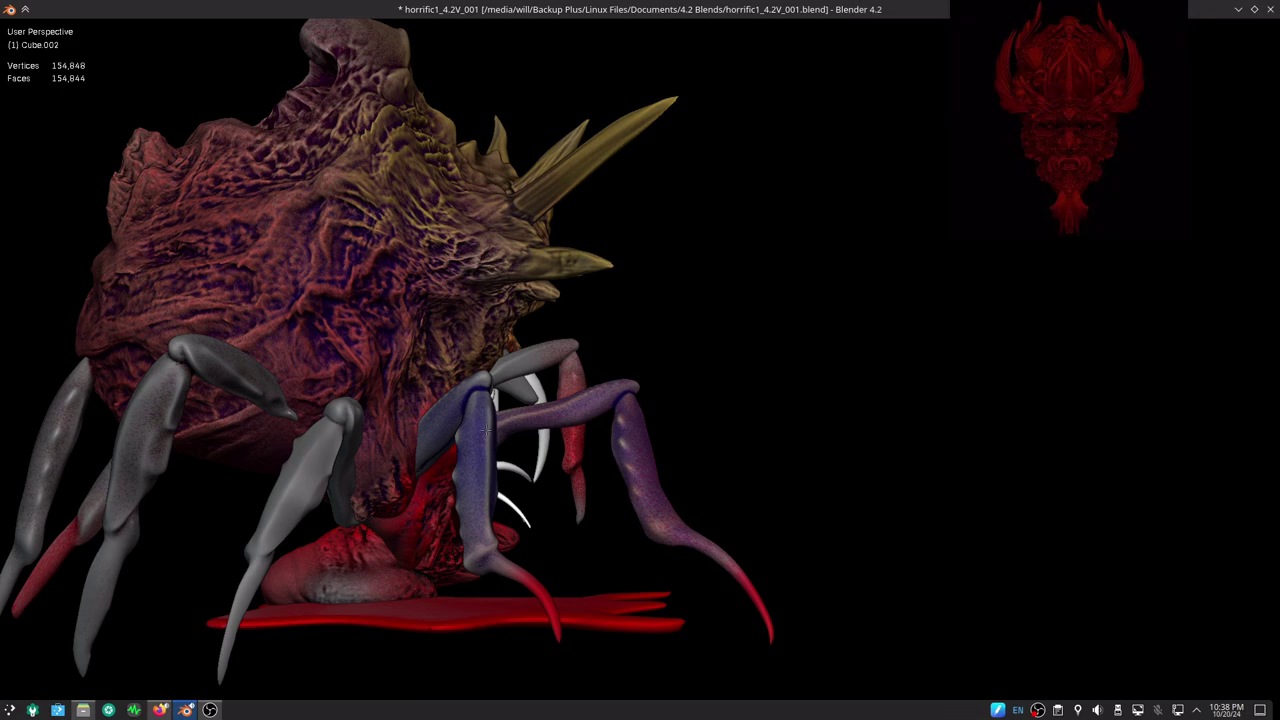
mouse_move(452, 468)
middle_mouse_down()
mouse_move(576, 391)
mouse_move(543, 371)
middle_mouse_up()
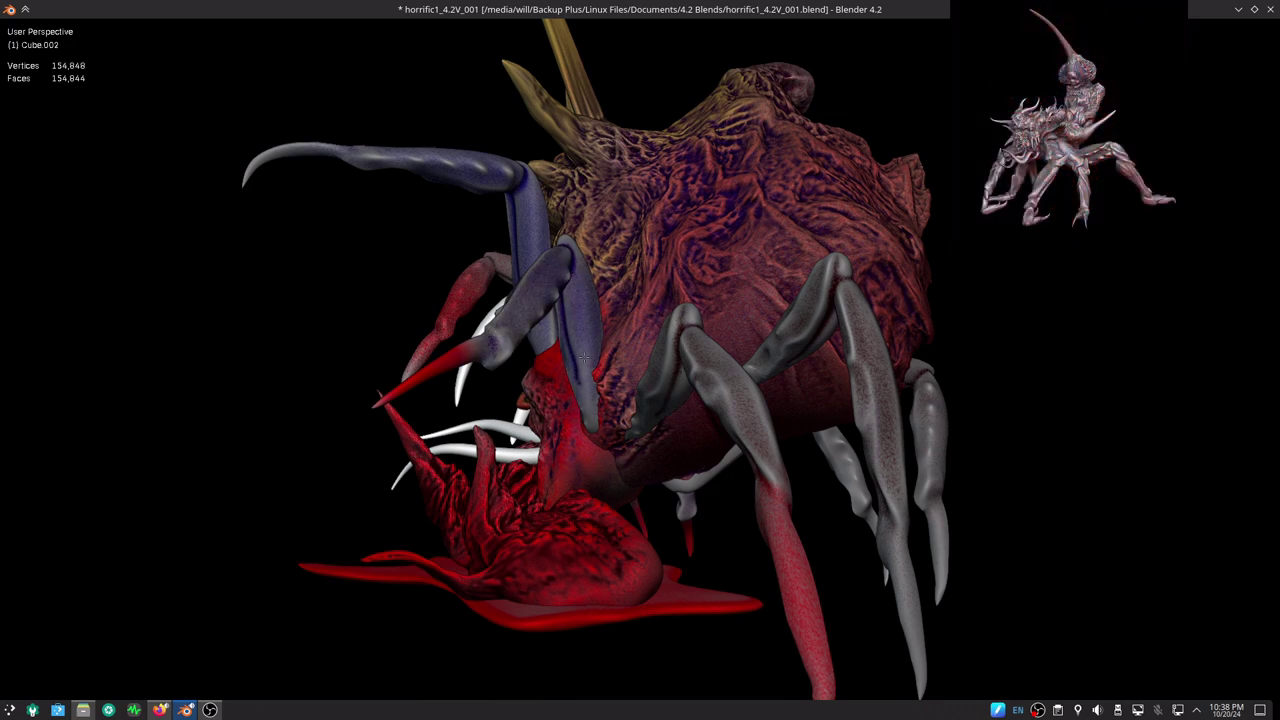
middle_click_drag(564, 371, 657, 314)
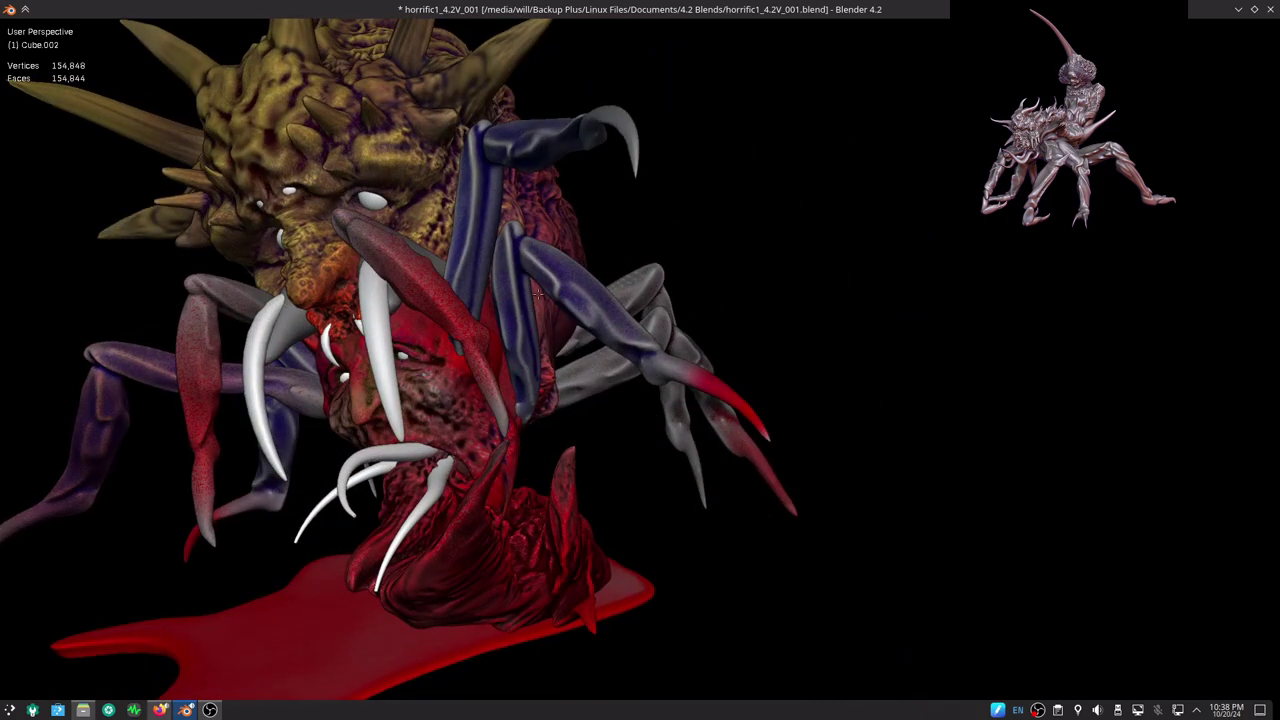
key("alt+q")
middle_click_drag(660, 257, 663, 286)
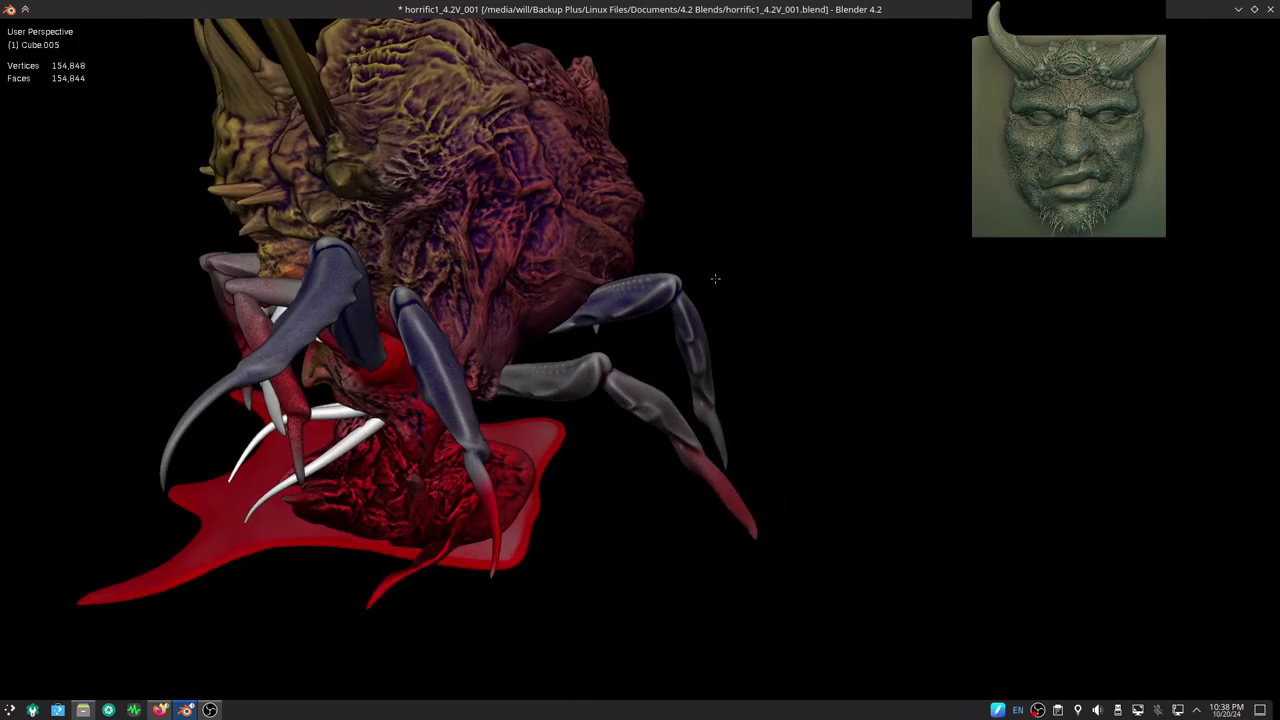
- Orbit the creature from higher and lower angles, then switch to leg object Cube.004
middle_click_drag(715, 279, 571, 229)
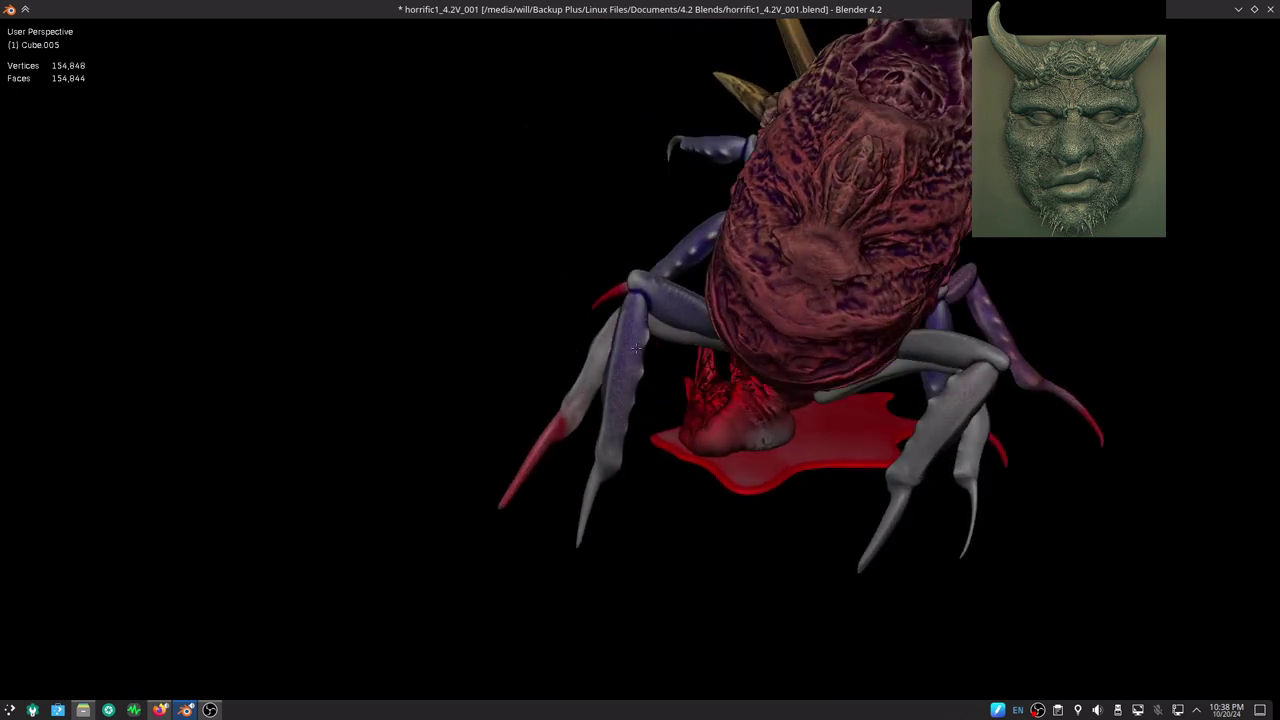
middle_click_drag(733, 324, 500, 384)
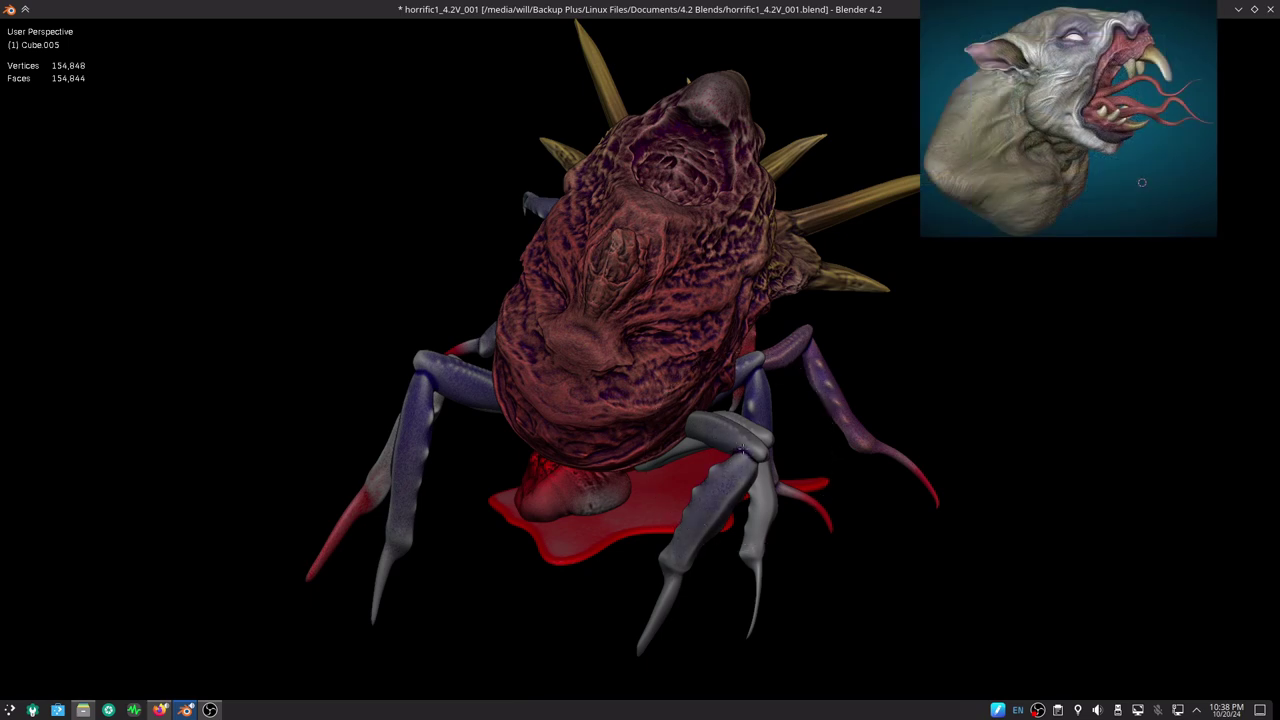
mouse_move(714, 425)
middle_mouse_down()
mouse_move(820, 420)
mouse_move(714, 500)
middle_mouse_up()
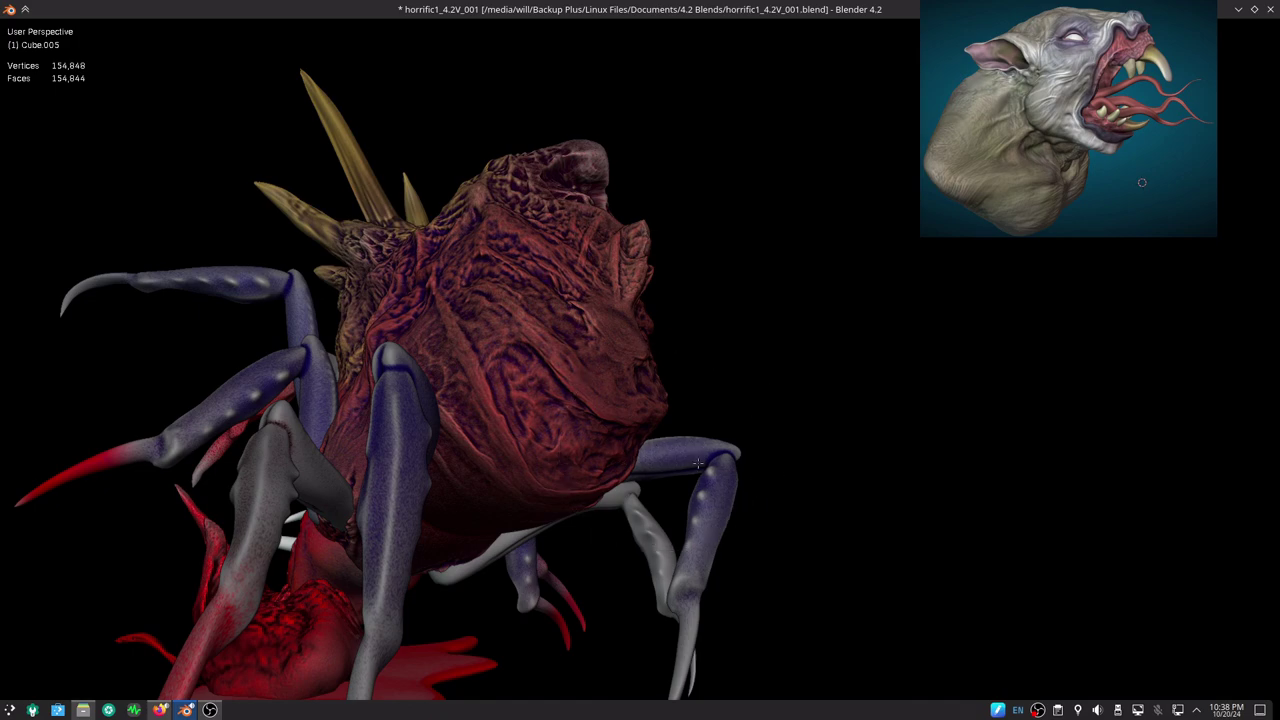
mouse_move(706, 525)
middle_mouse_down()
mouse_move(829, 443)
mouse_move(506, 451)
mouse_move(663, 443)
middle_mouse_up()
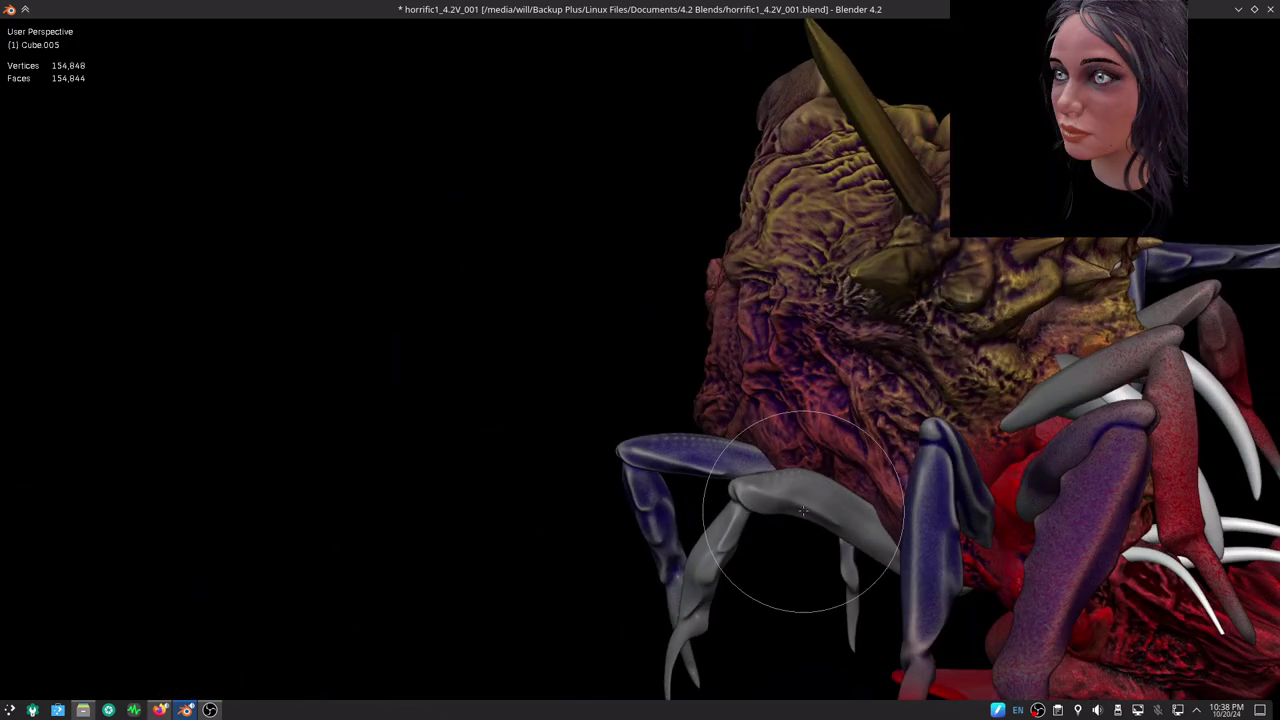
key("alt+q")
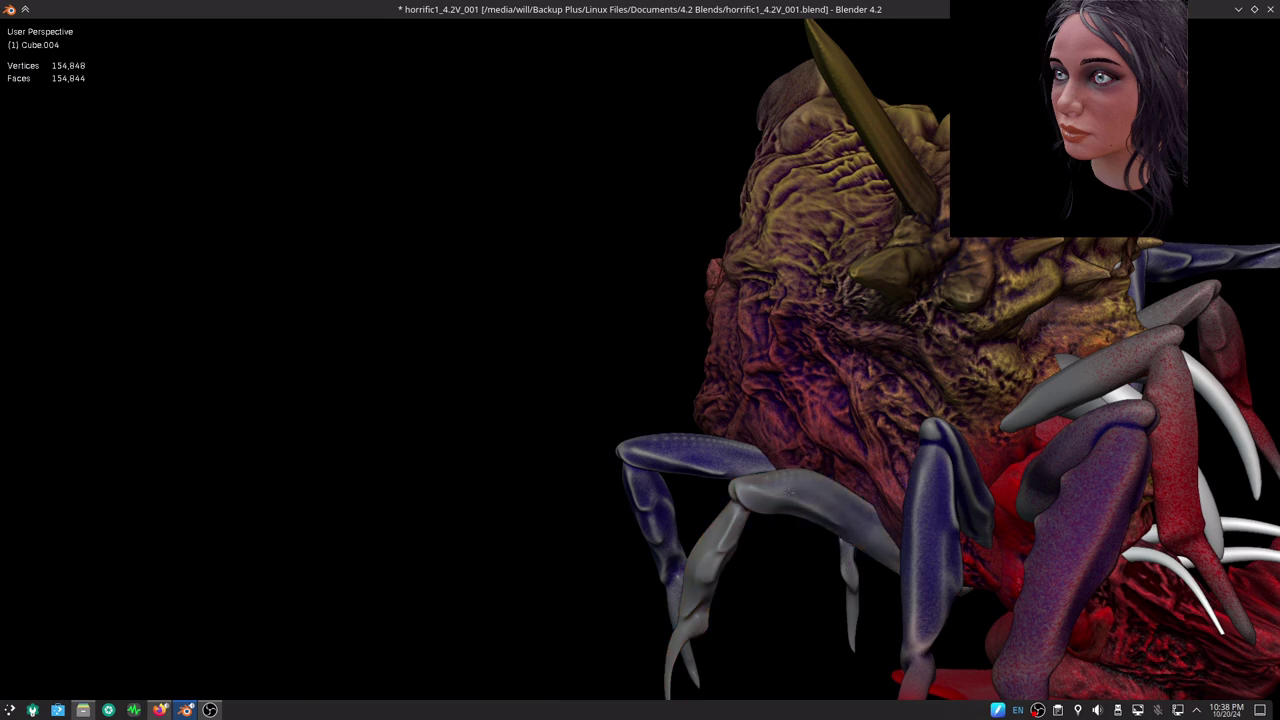
- Zoom and orbit close around the legs to review their tinting from frontal angles
scroll(760, 500, "down", 5)
middle_click_drag(697, 440, 606, 442)
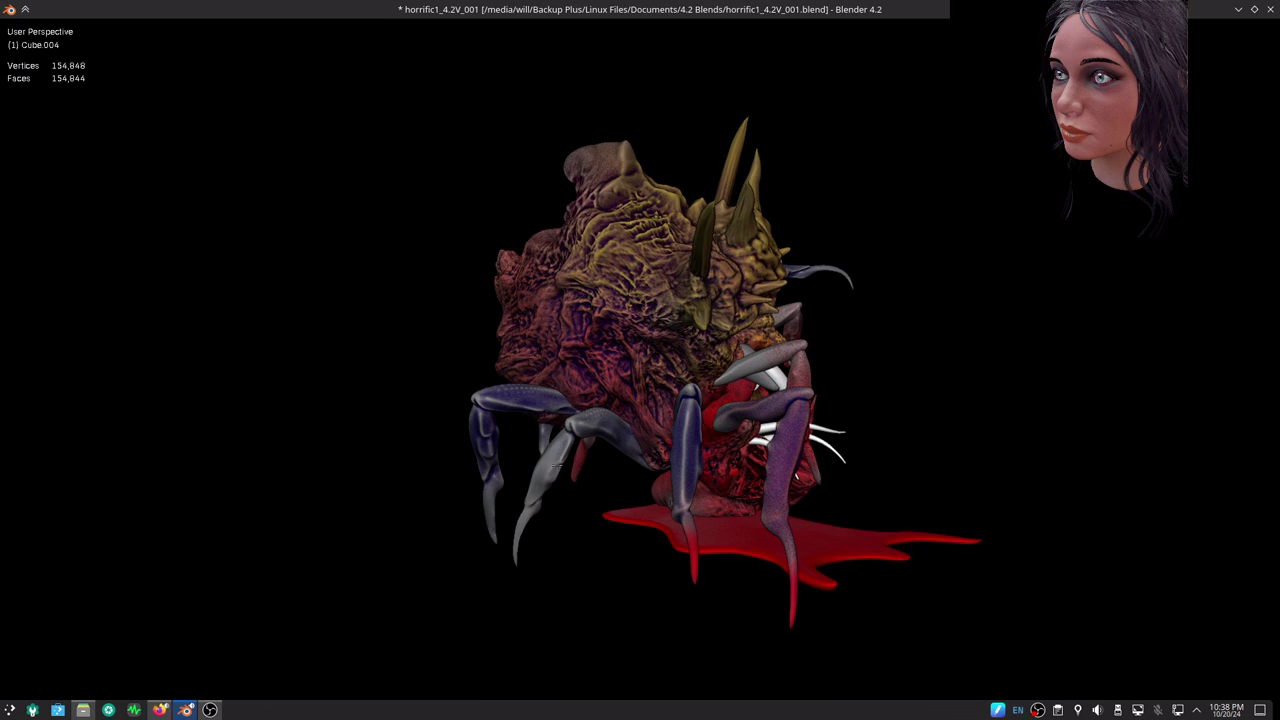
scroll(576, 392, "up", 1)
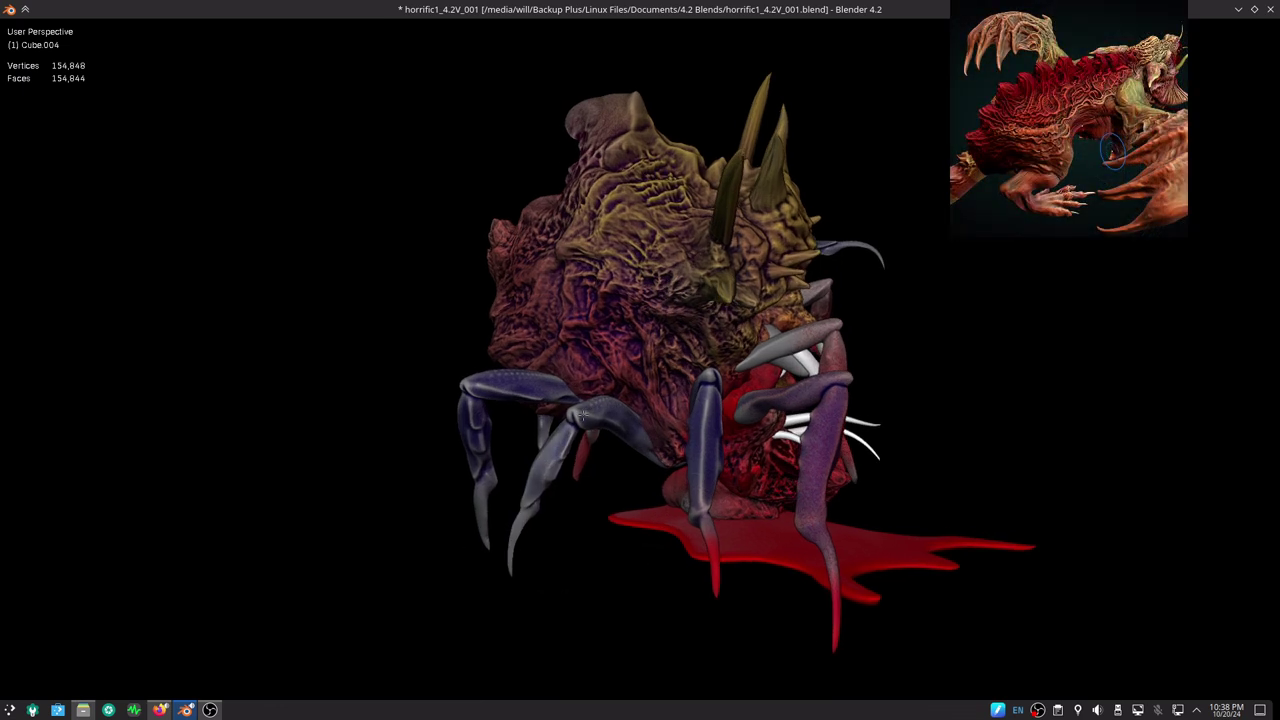
scroll(576, 390, "up", 3)
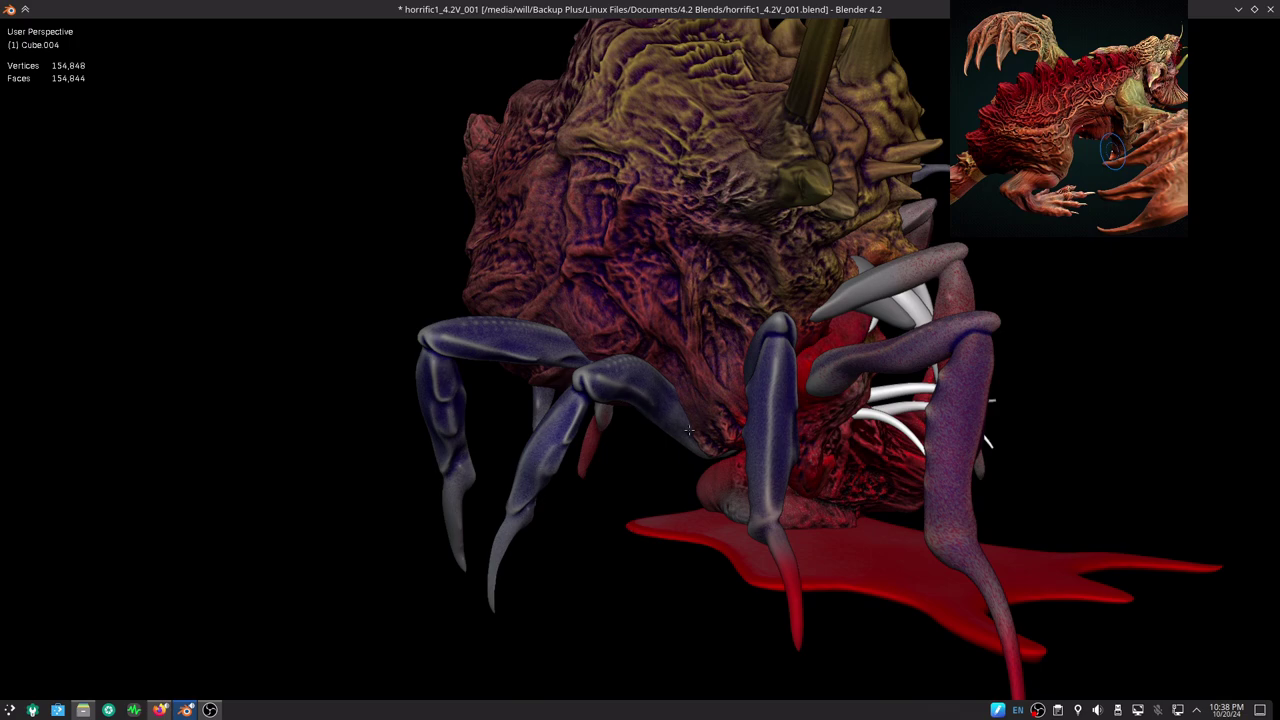
mouse_move(592, 439)
middle_mouse_down()
mouse_move(617, 409)
mouse_move(426, 494)
middle_mouse_up()
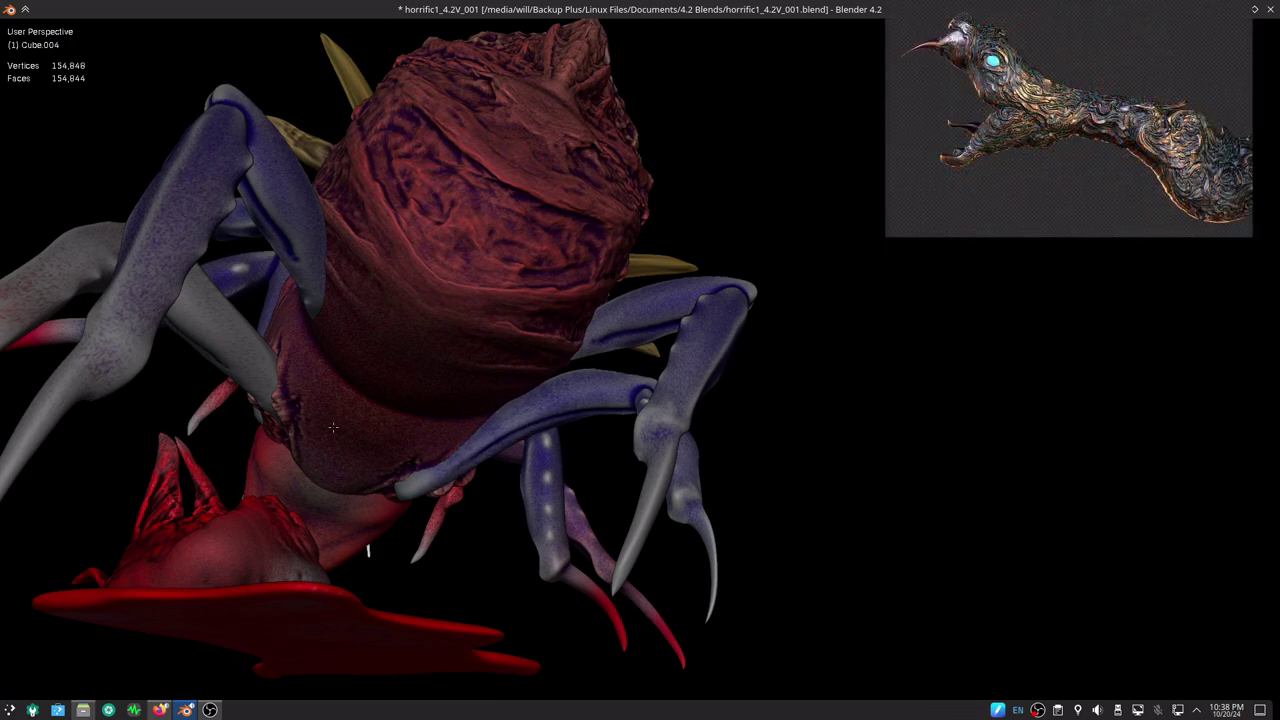
middle_click_drag(244, 358, 466, 377)
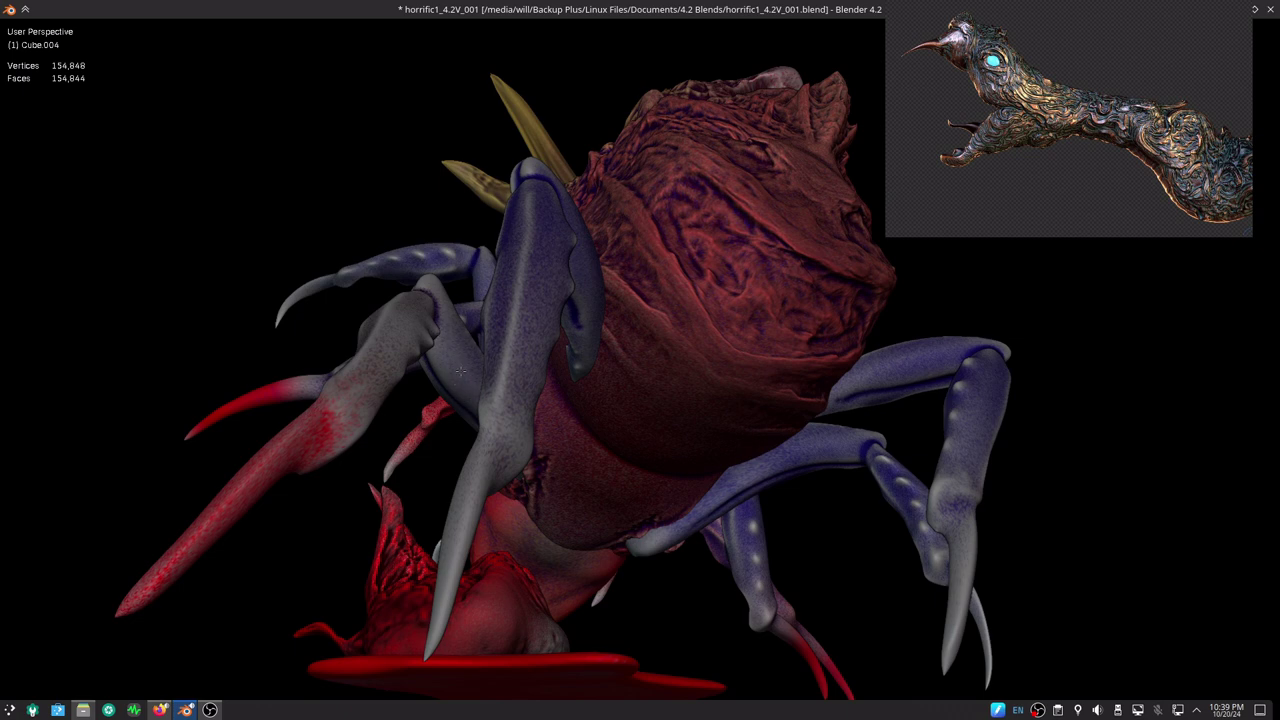
left_click(450, 362)
middle_click_drag(500, 444, 510, 408)
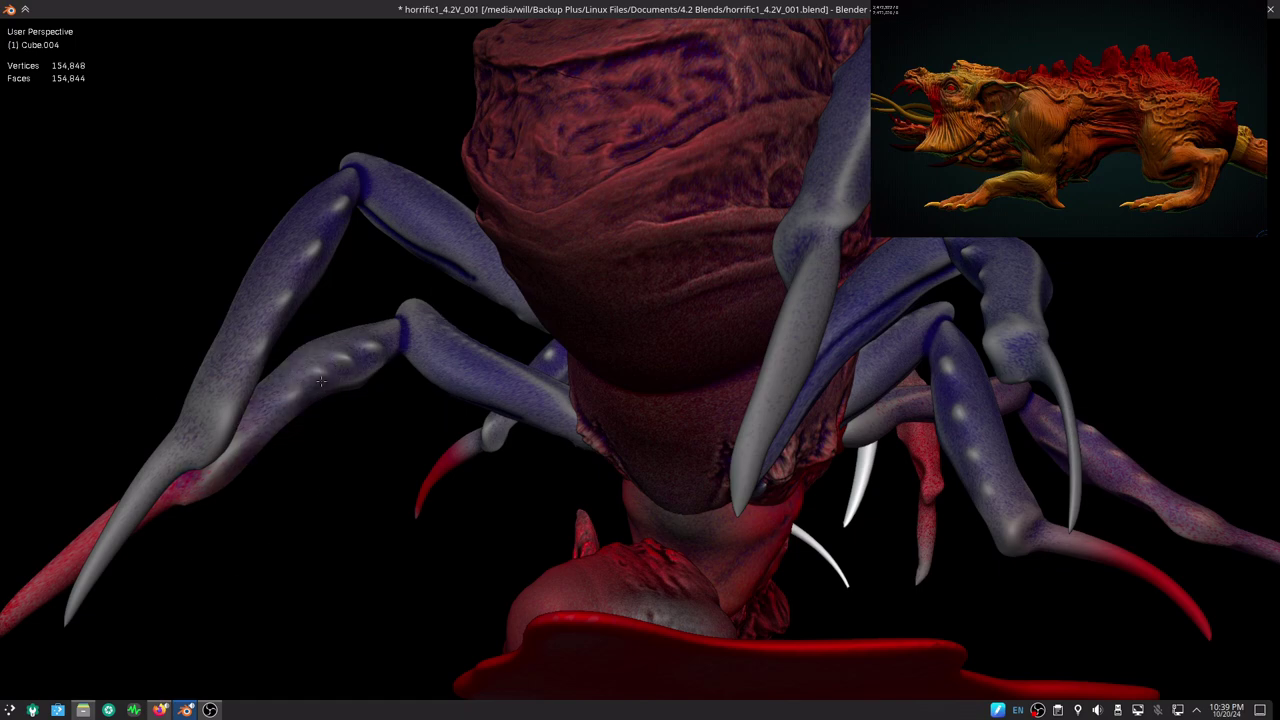
middle_click_drag(229, 486, 629, 423)
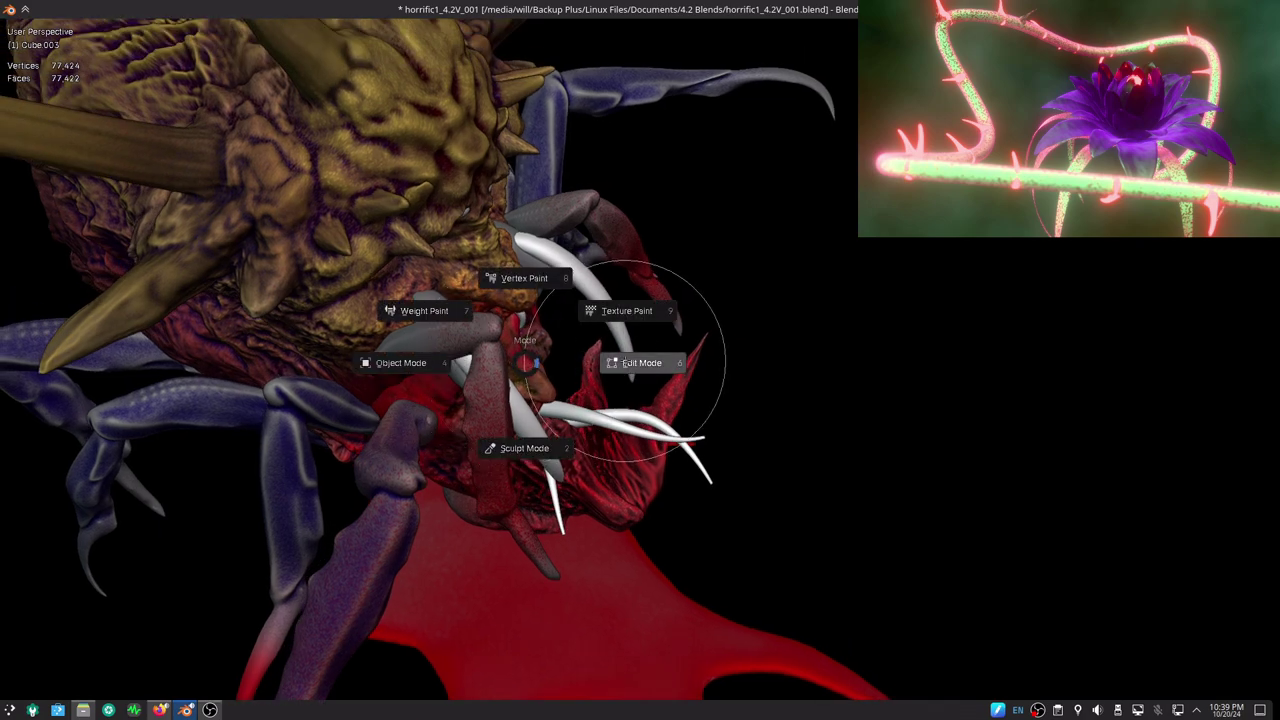
- Drop to Object Mode, then return the selected object to Sculpt Mode via the mode pie
left_click(808, 388)
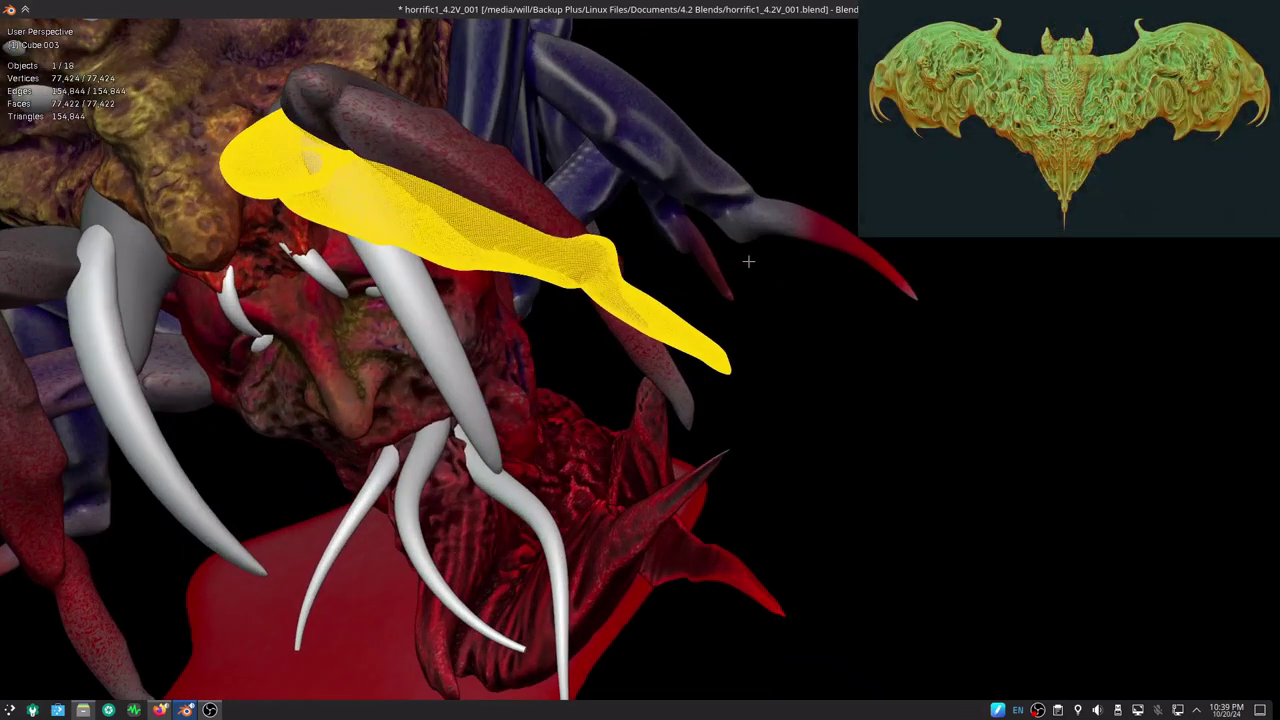
key("ctrl+Tab")
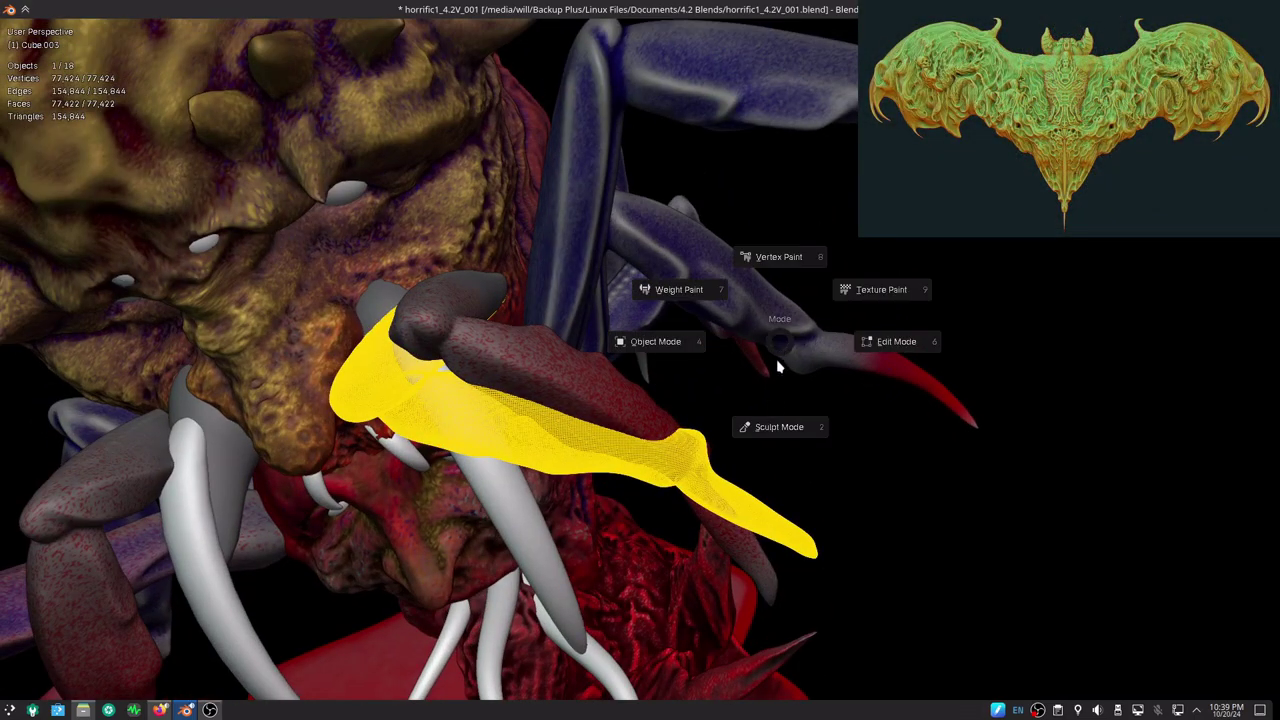
left_click(775, 426)
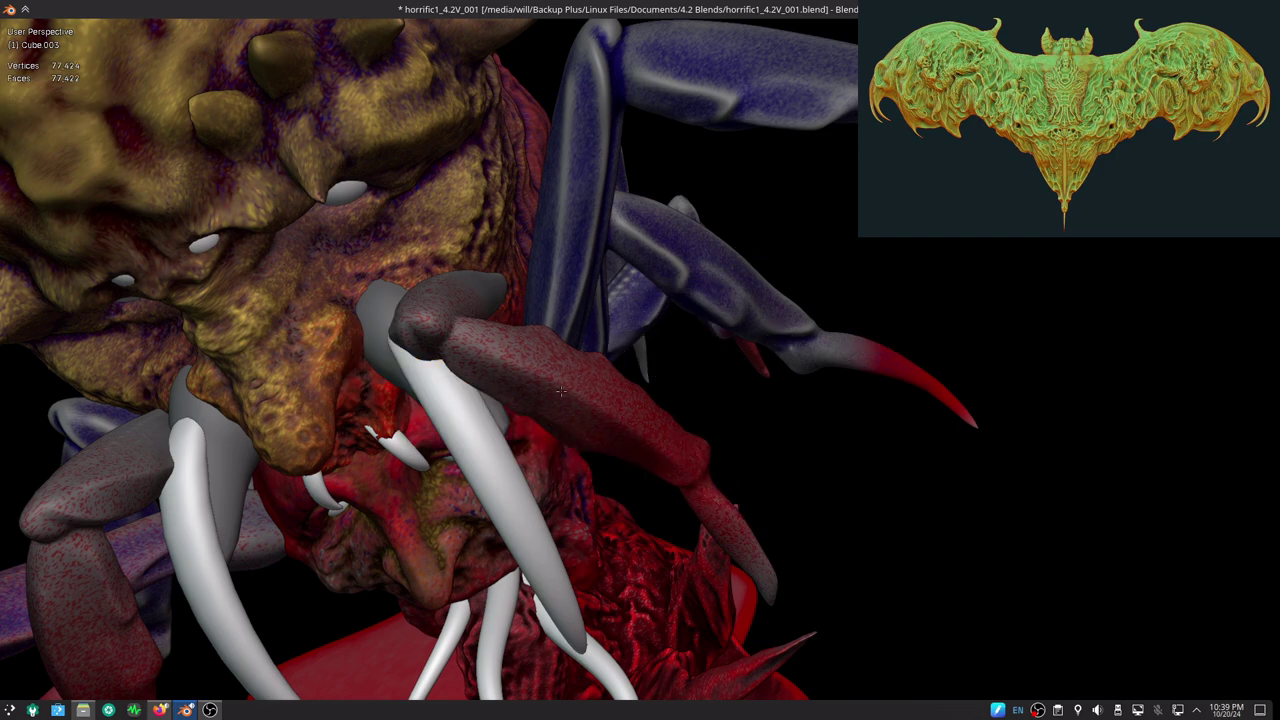
- Reshape the grey claw in front of the blue leg and set brush strength to 1.000
middle_click_drag(535, 415, 483, 349)
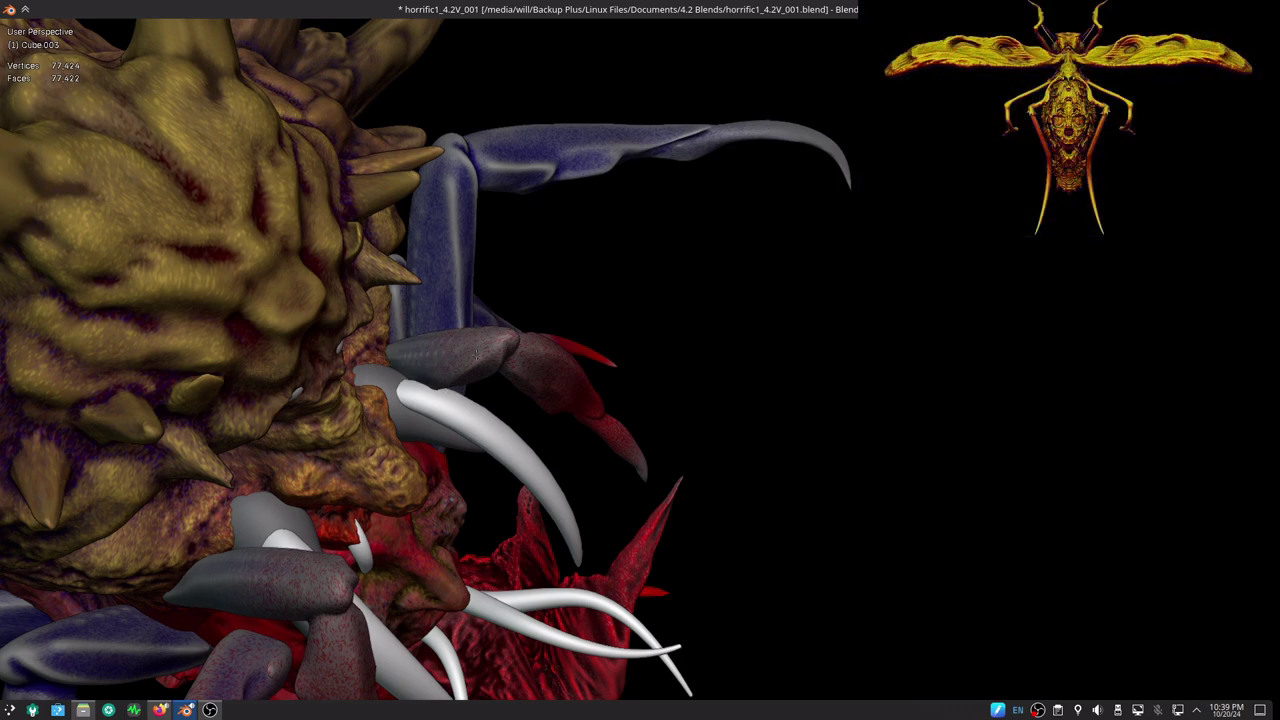
left_click_drag(438, 352, 452, 350)
key("shift+f")
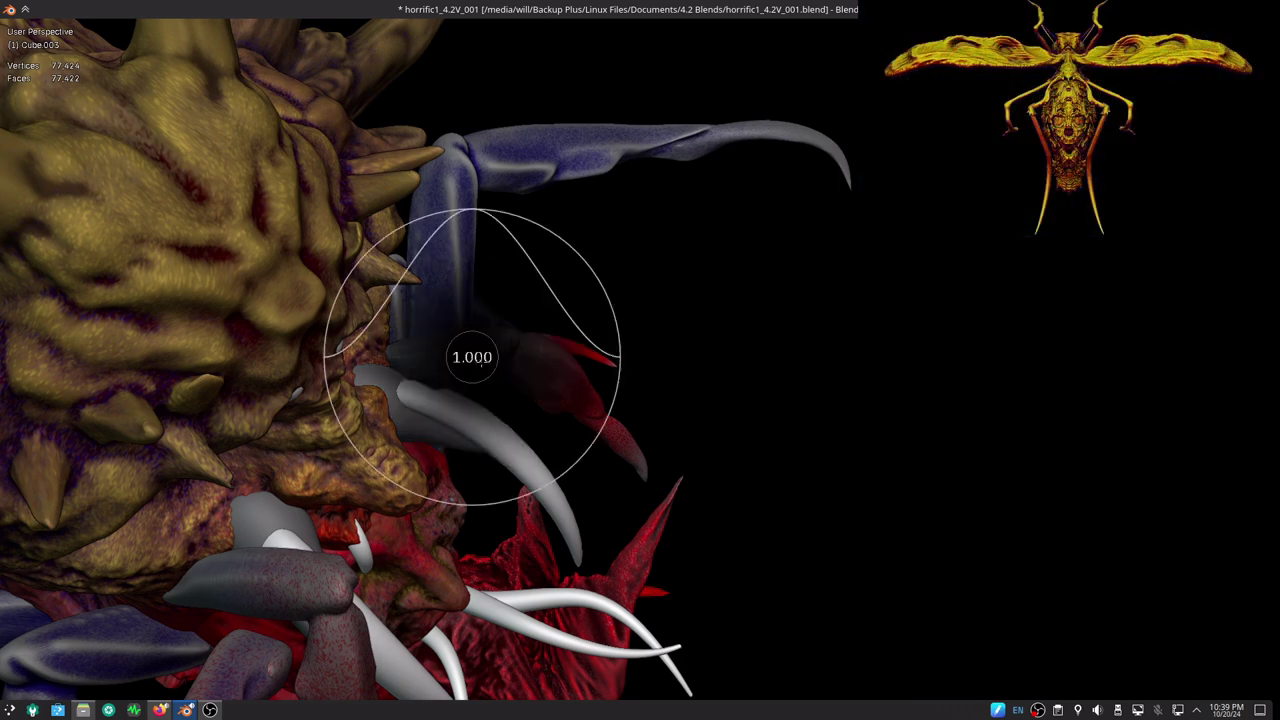
left_click(496, 366)
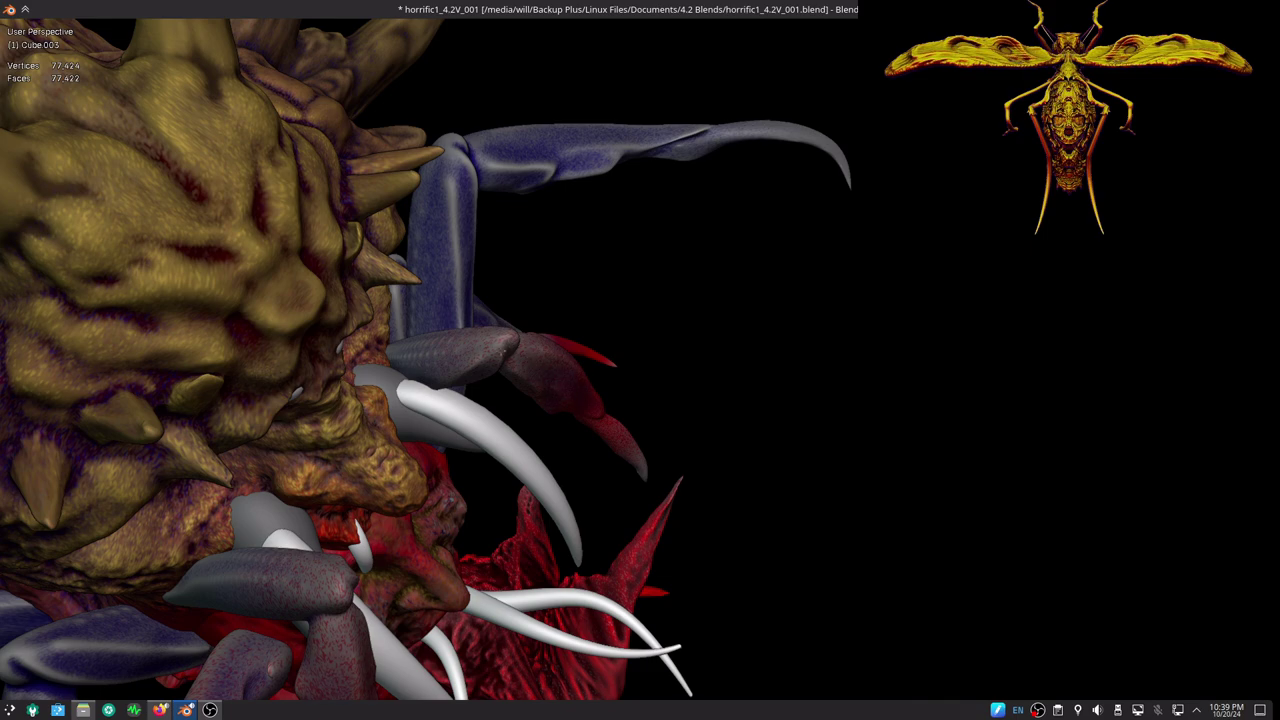
- Restore the full interface and orbit to face the creature head-on
key("ctrl+alt+space")
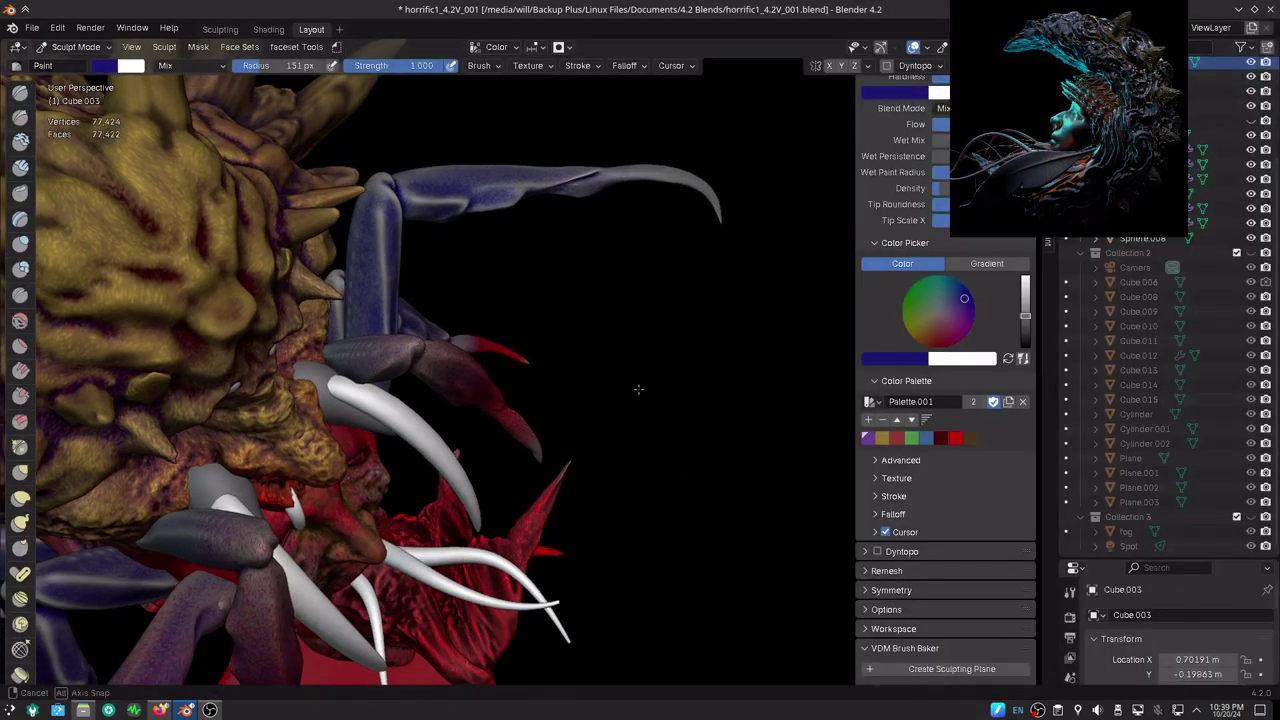
middle_click_drag(637, 386, 500, 343)
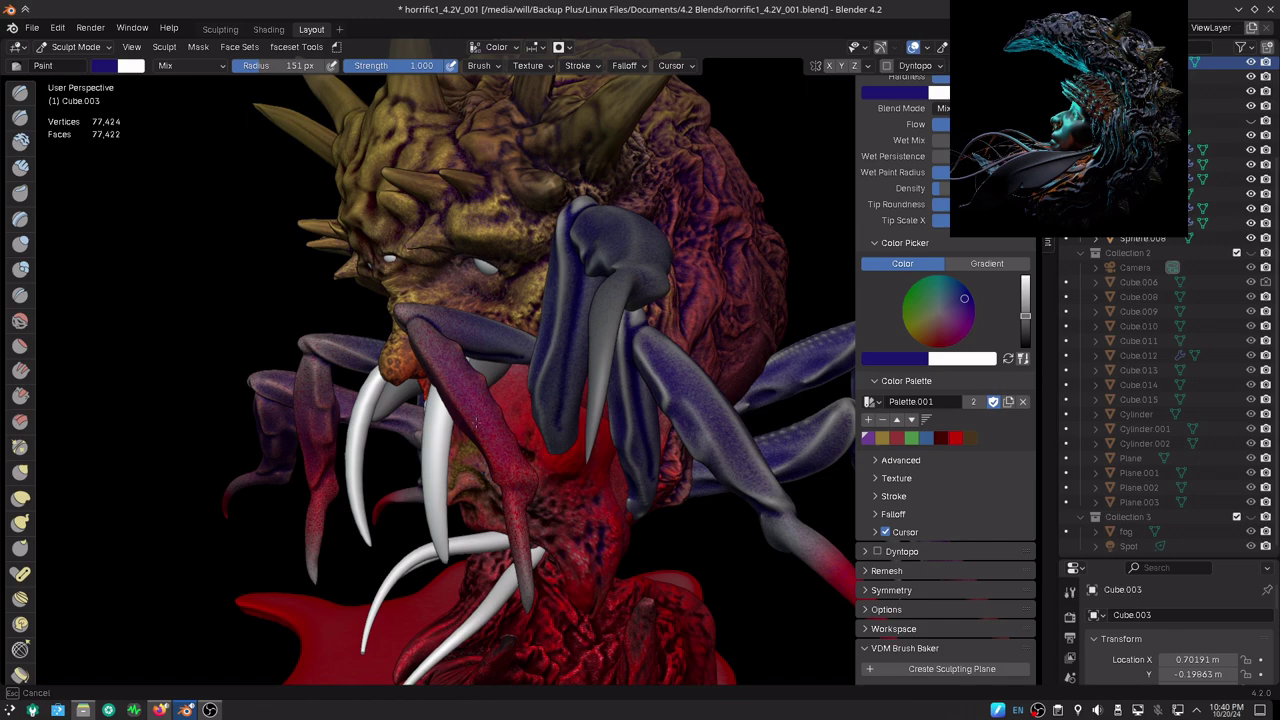
scroll(501, 368, "down", 3)
mouse_move(501, 368)
middle_mouse_down()
mouse_move(657, 457)
mouse_move(700, 437)
mouse_move(674, 508)
mouse_move(654, 513)
mouse_move(668, 512)
middle_mouse_up()
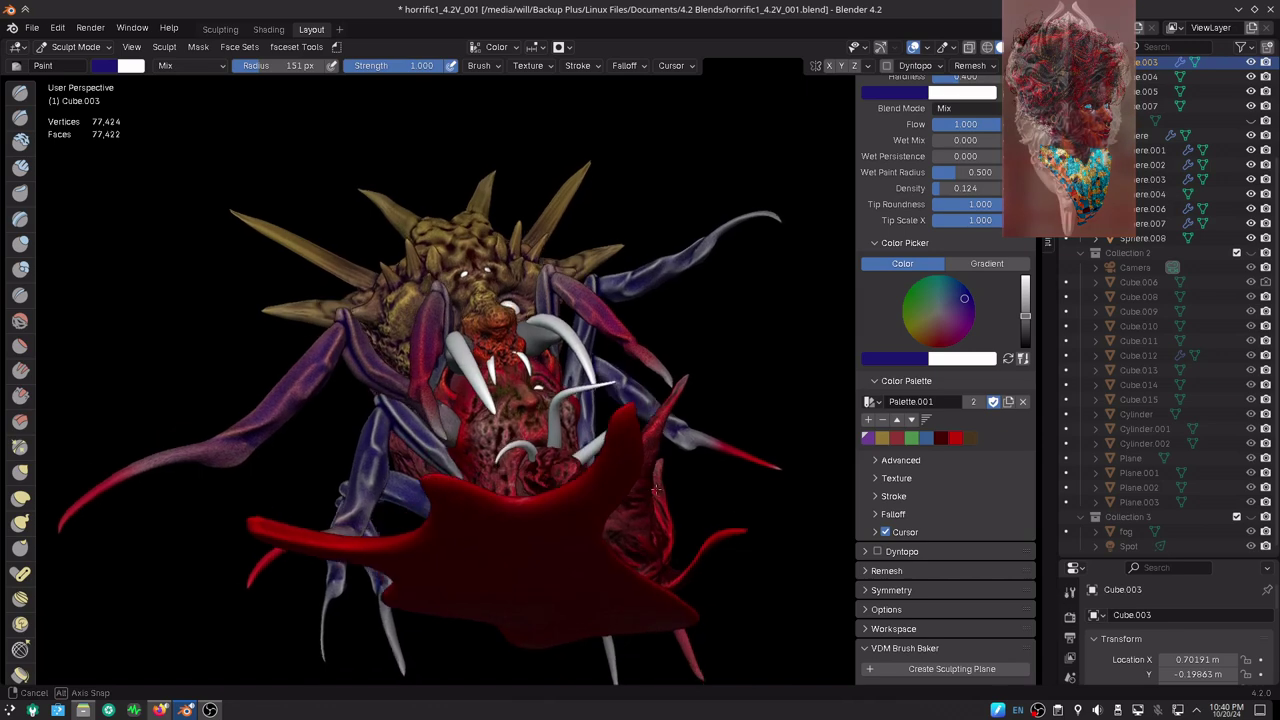
middle_click_drag(668, 512, 671, 514)
- Make Sphere.003 active, briefly enter Edit Mode, and settle it in Object Mode
scroll(530, 360, "up", 5)
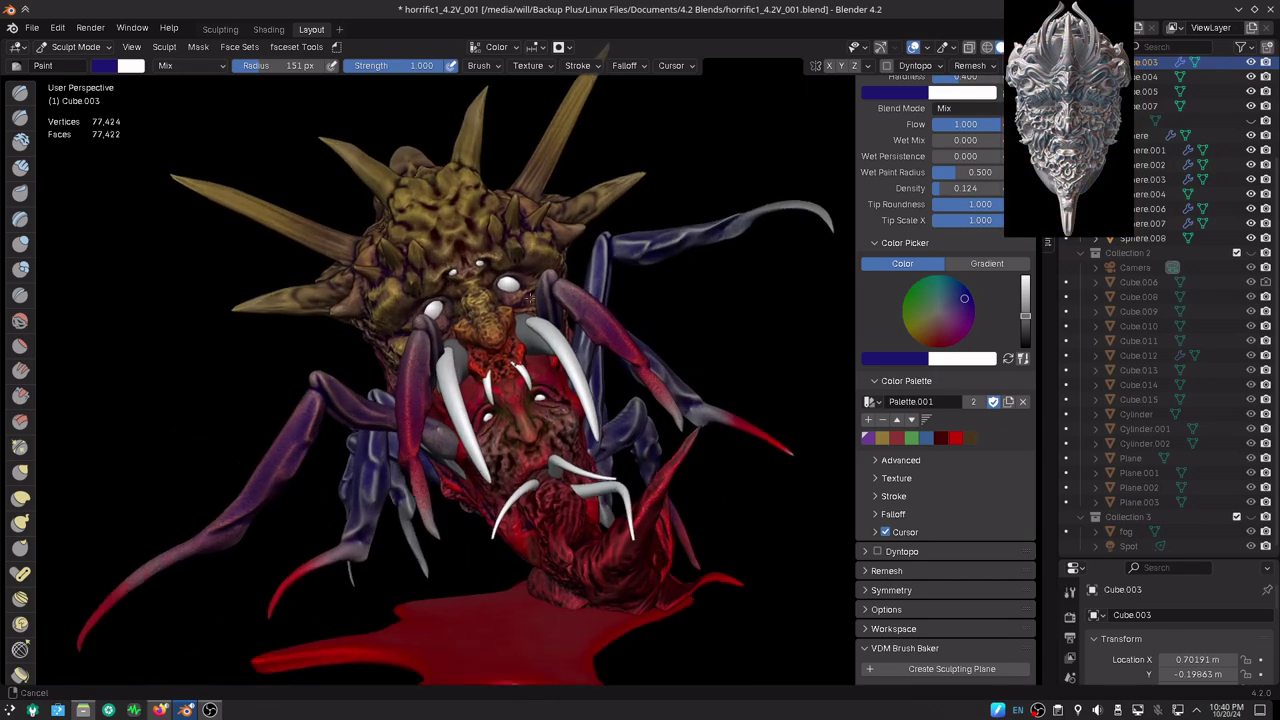
key("alt+q")
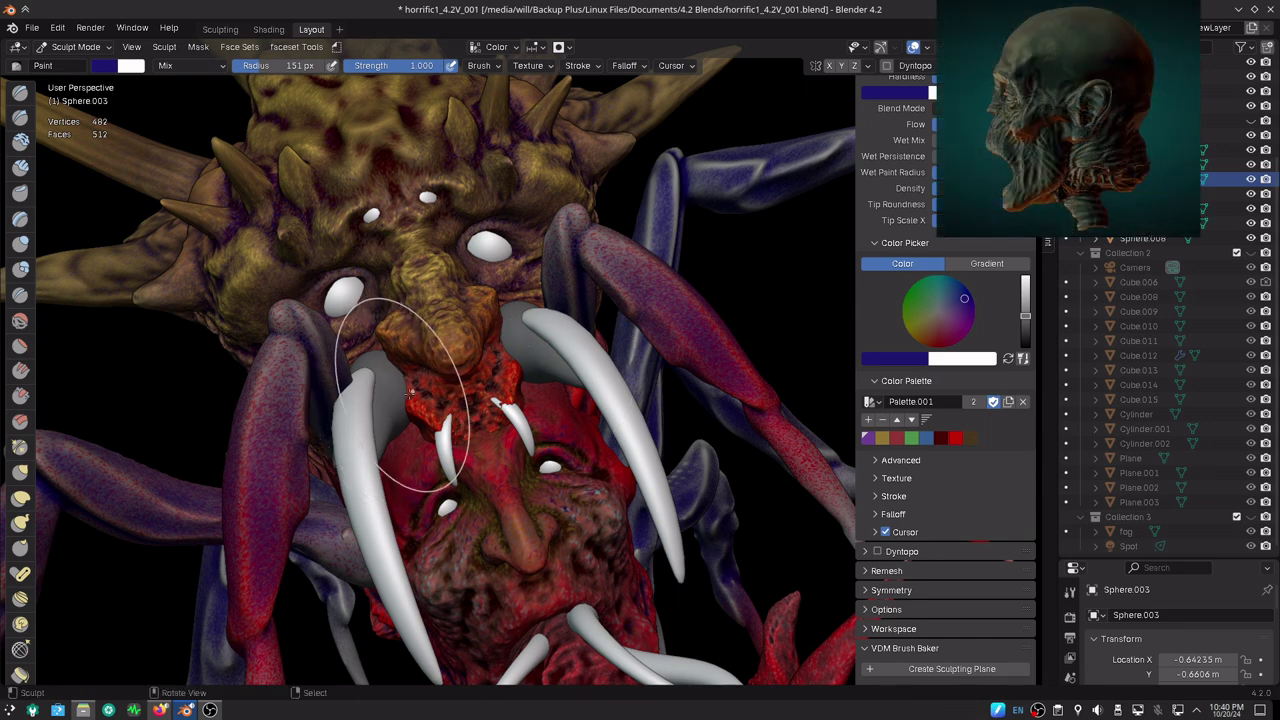
key("ctrl+Tab")
left_click(524, 399)
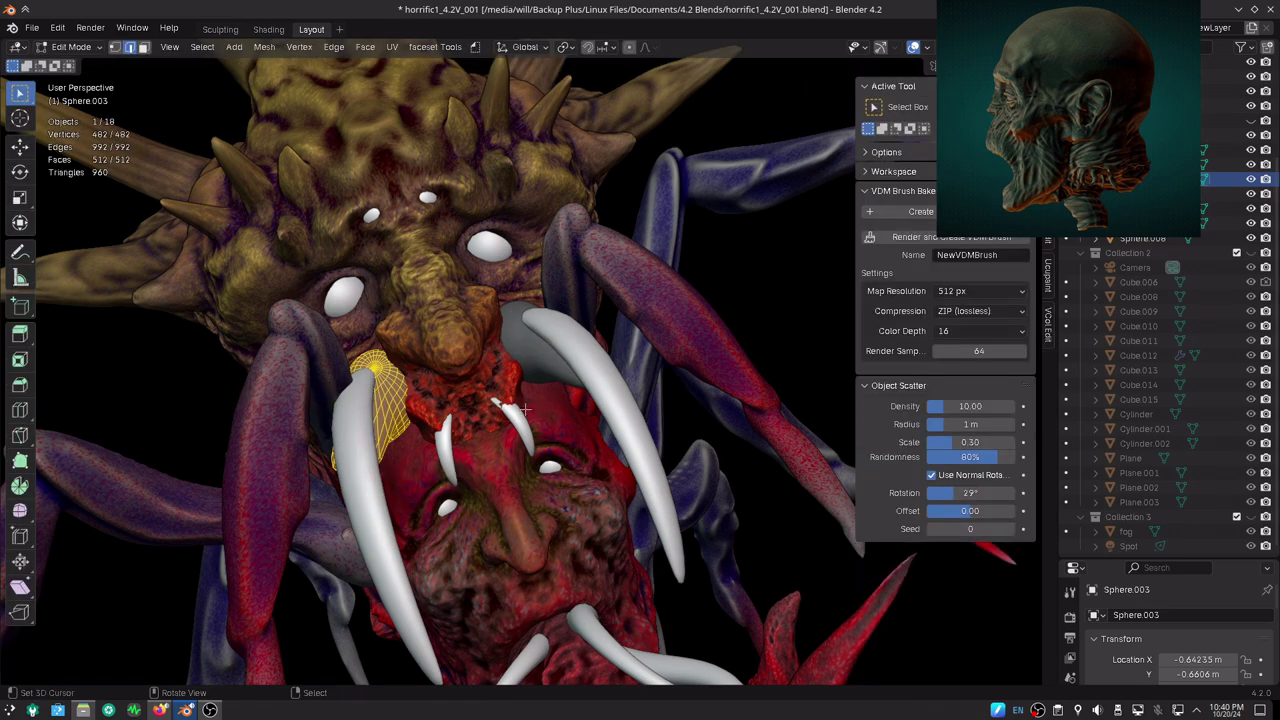
key("ctrl+Tab")
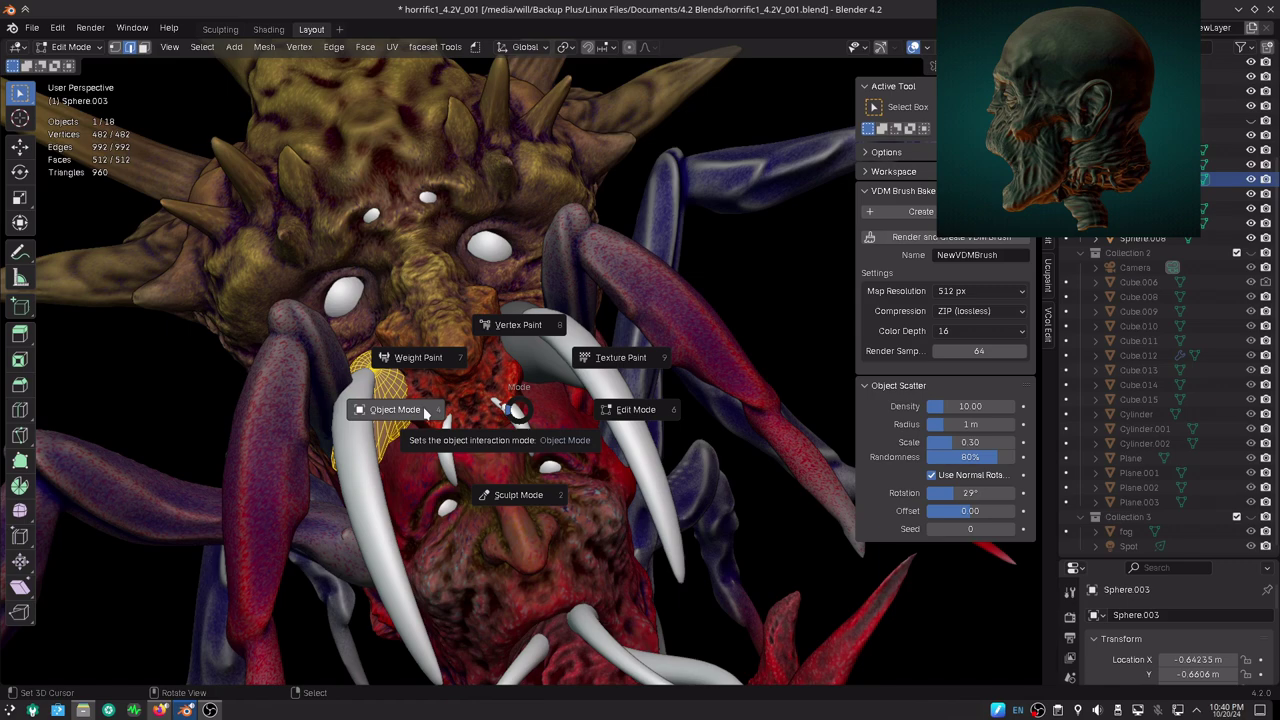
left_click(424, 411)
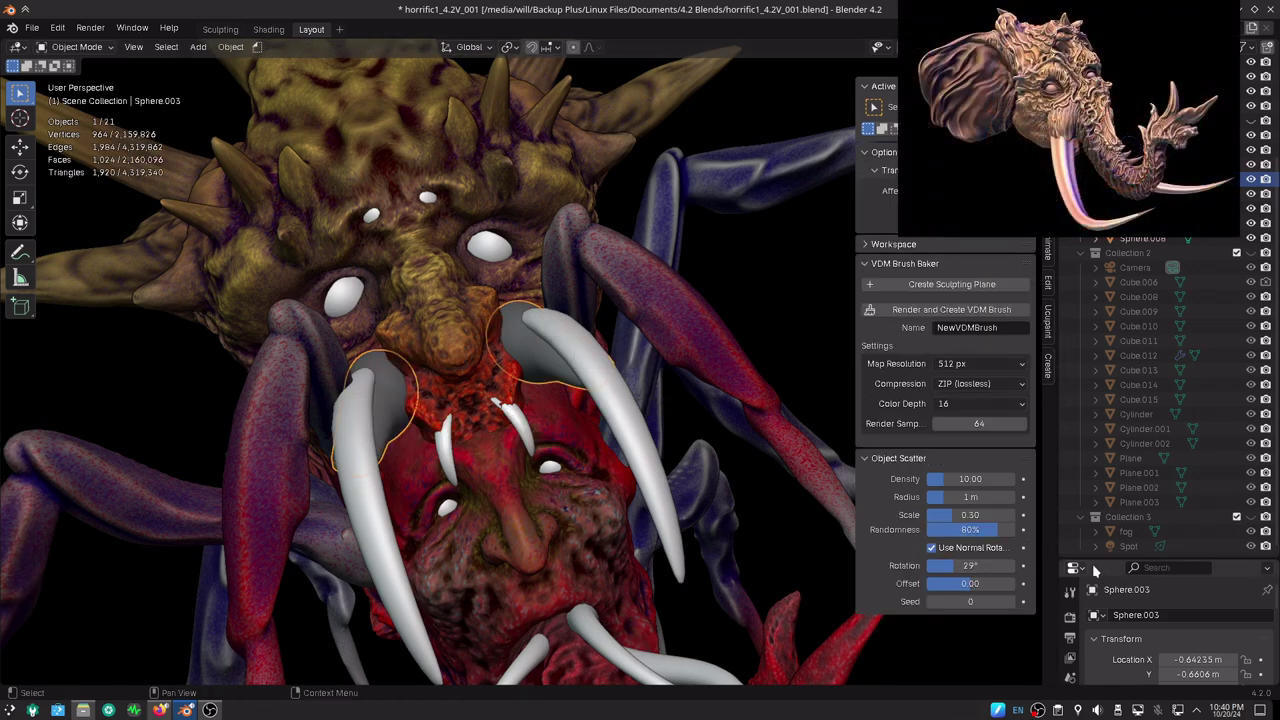
- Apply all Sphere.003 modifiers, baking in the Mirror, and switch it to Sculpt Mode
left_click_drag(1104, 555, 1104, 236)
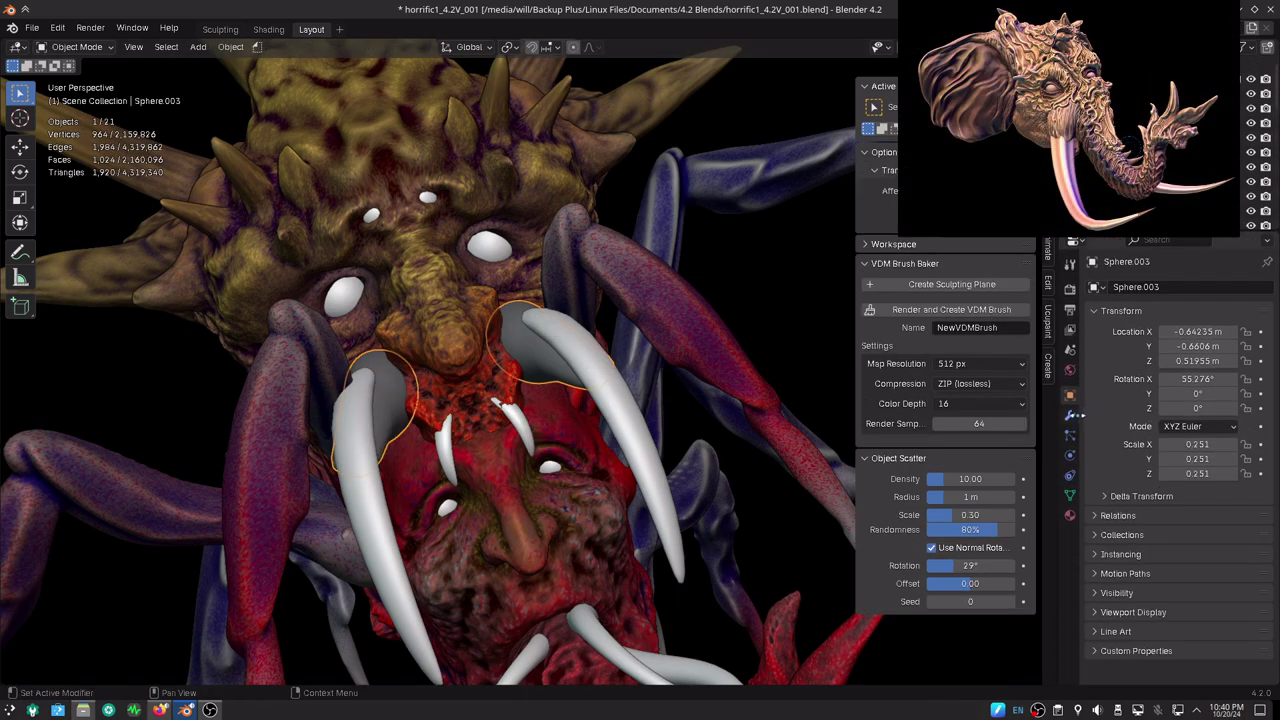
left_click(1078, 414)
left_click(1129, 290)
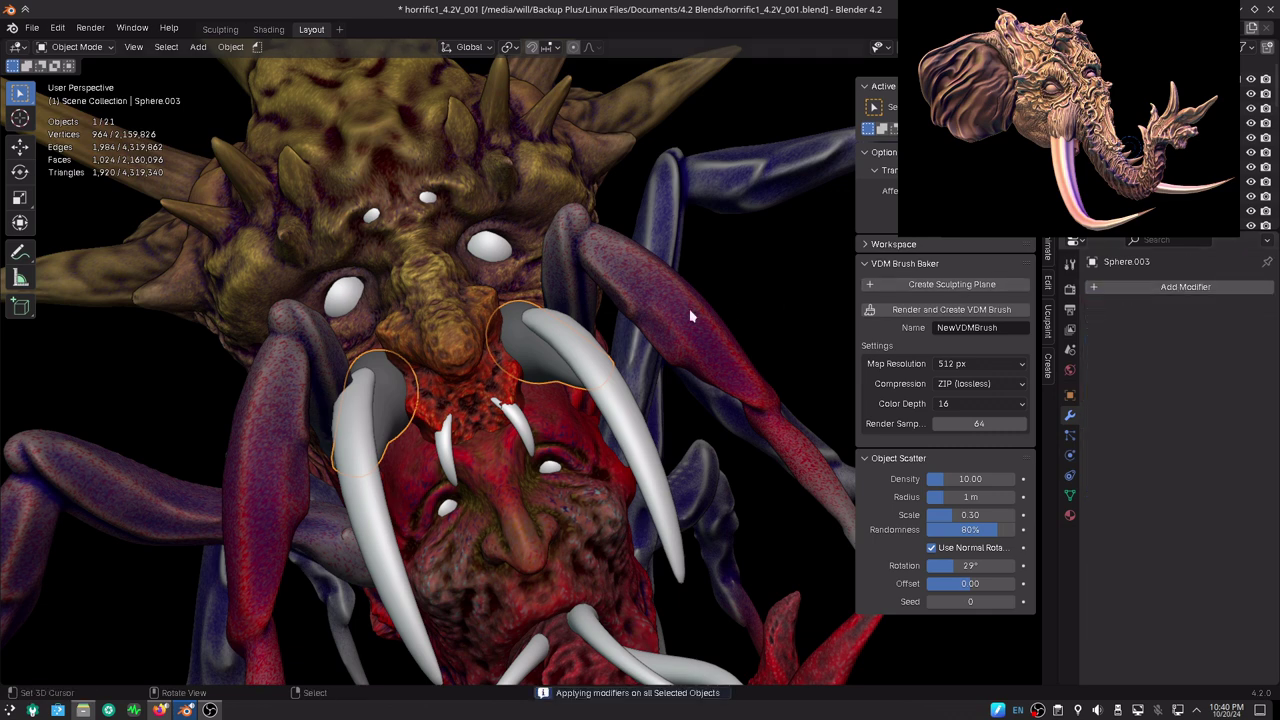
key("ctrl+Tab")
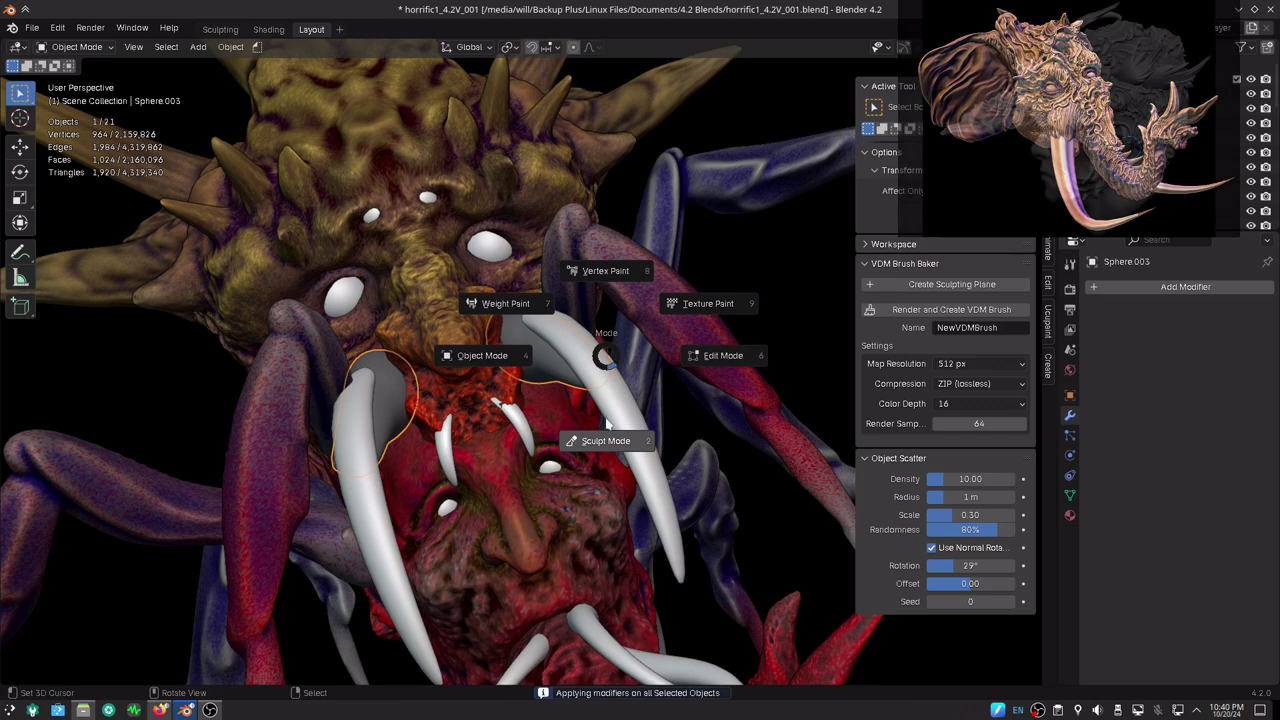
left_click(604, 437)
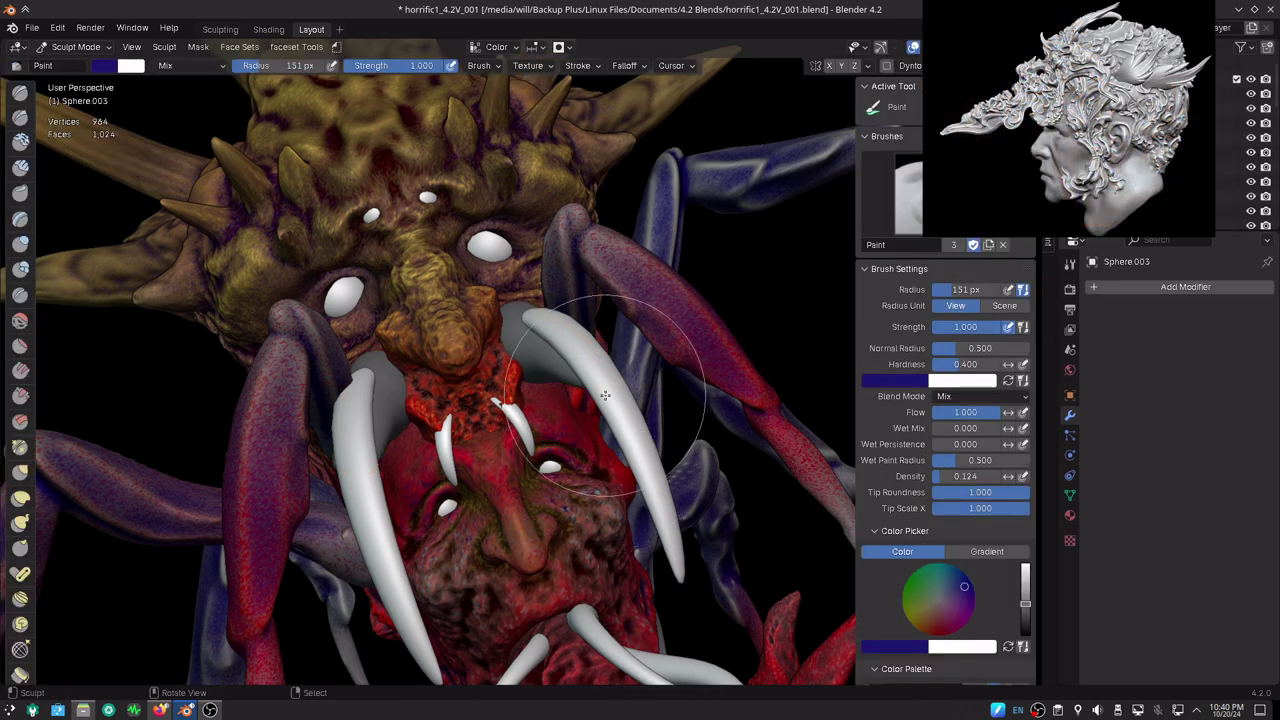
- Set the voxel size to 0.061 m and remesh Sphere.003 to about 20,000 faces
key("r")
left_click(670, 382)
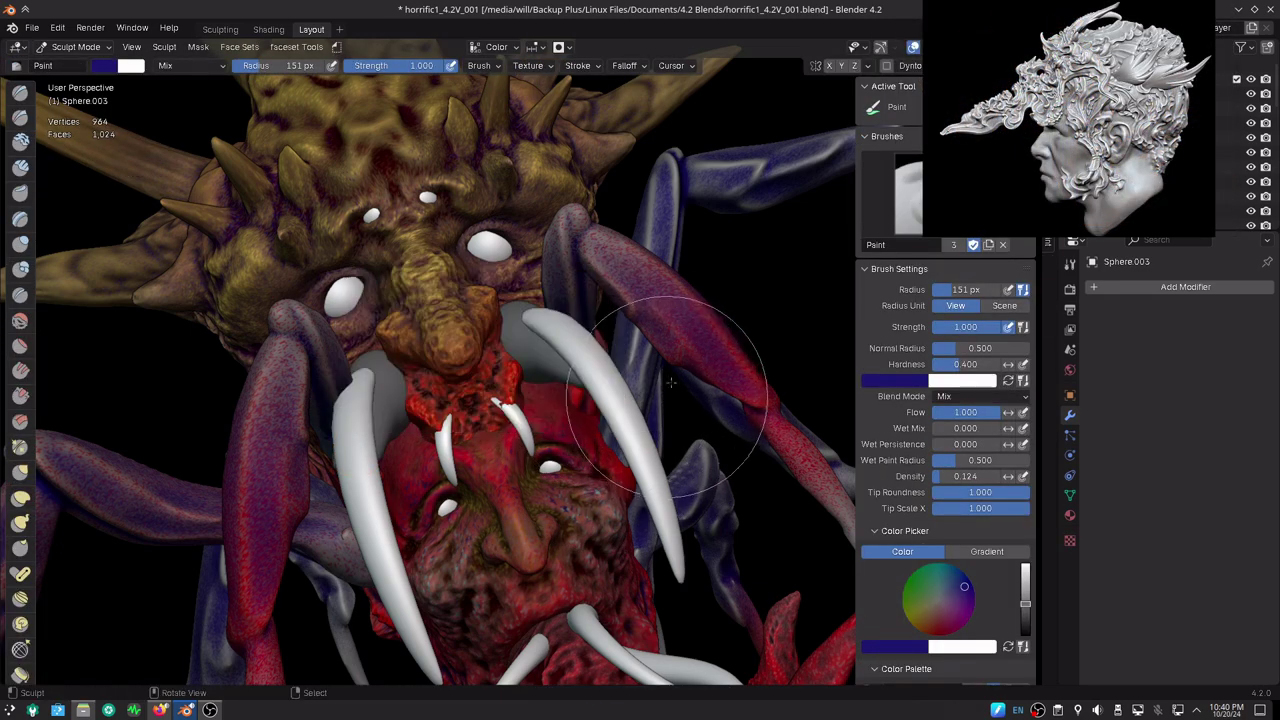
key("ctrl+r")
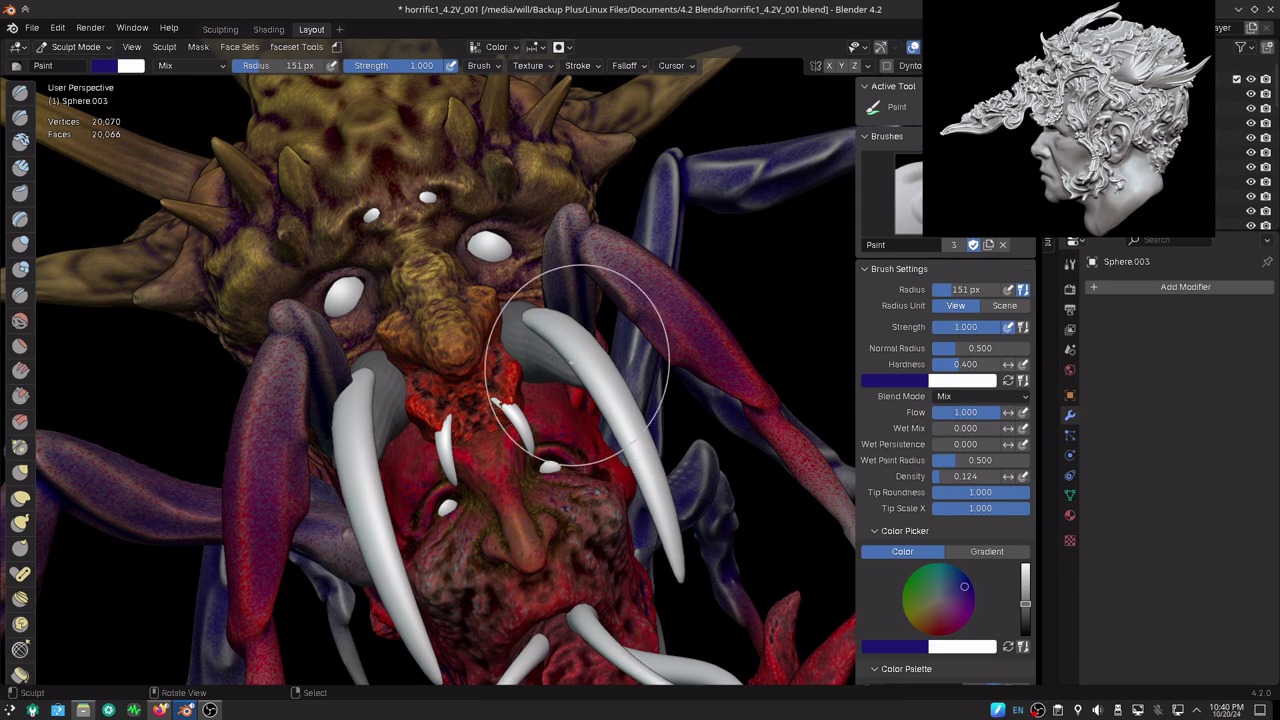
key("b")
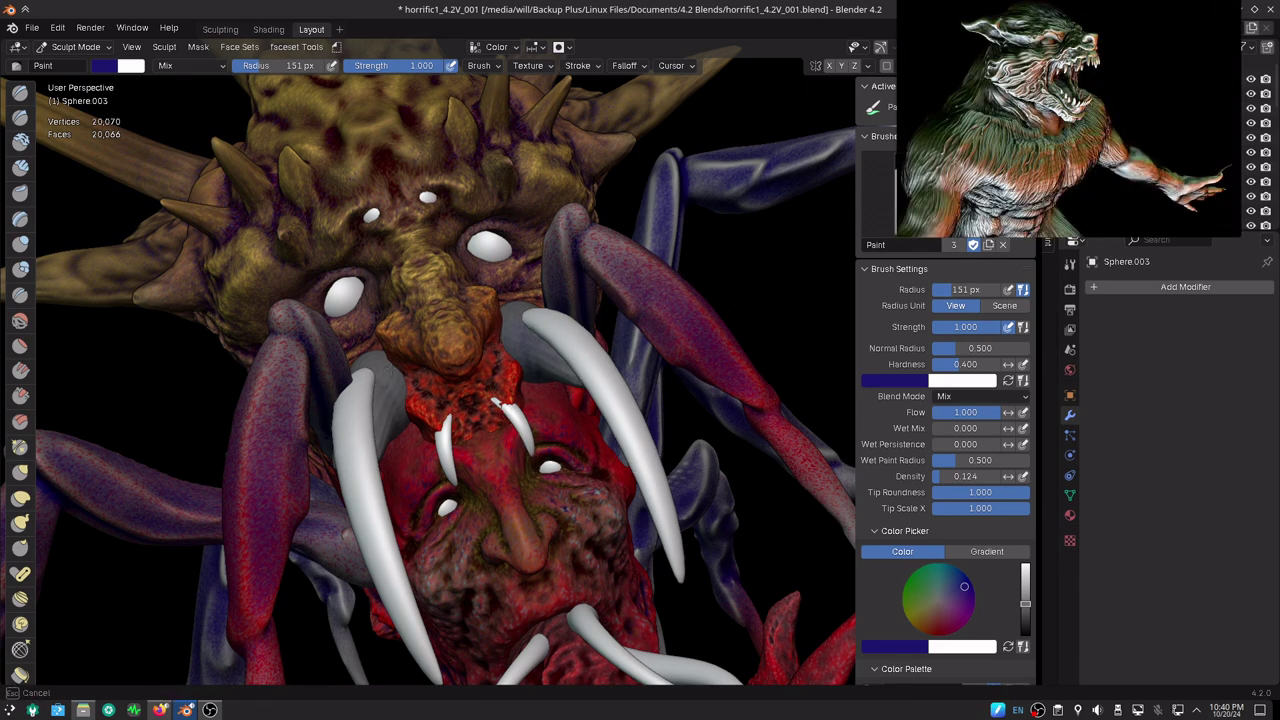
key("Escape")
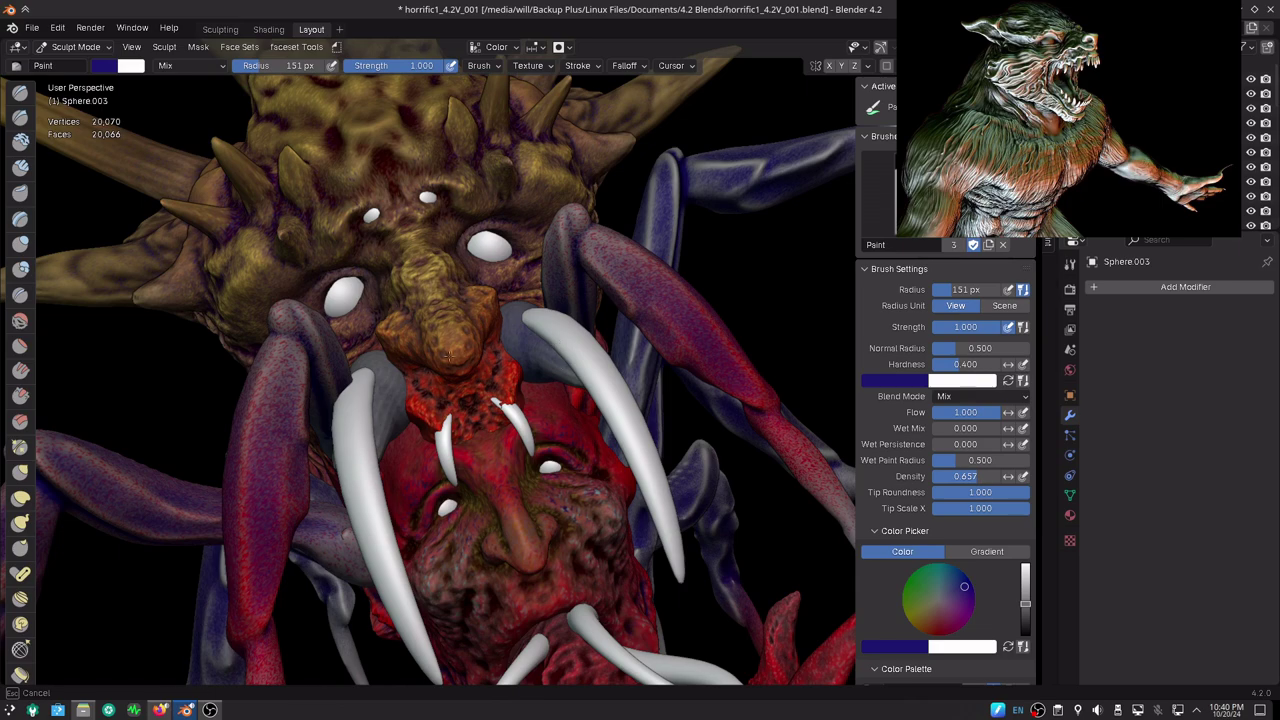
key("Escape")
- Orbit in toward the claws and isolate Sphere.003 in Local View
middle_click_drag(386, 414, 413, 402)
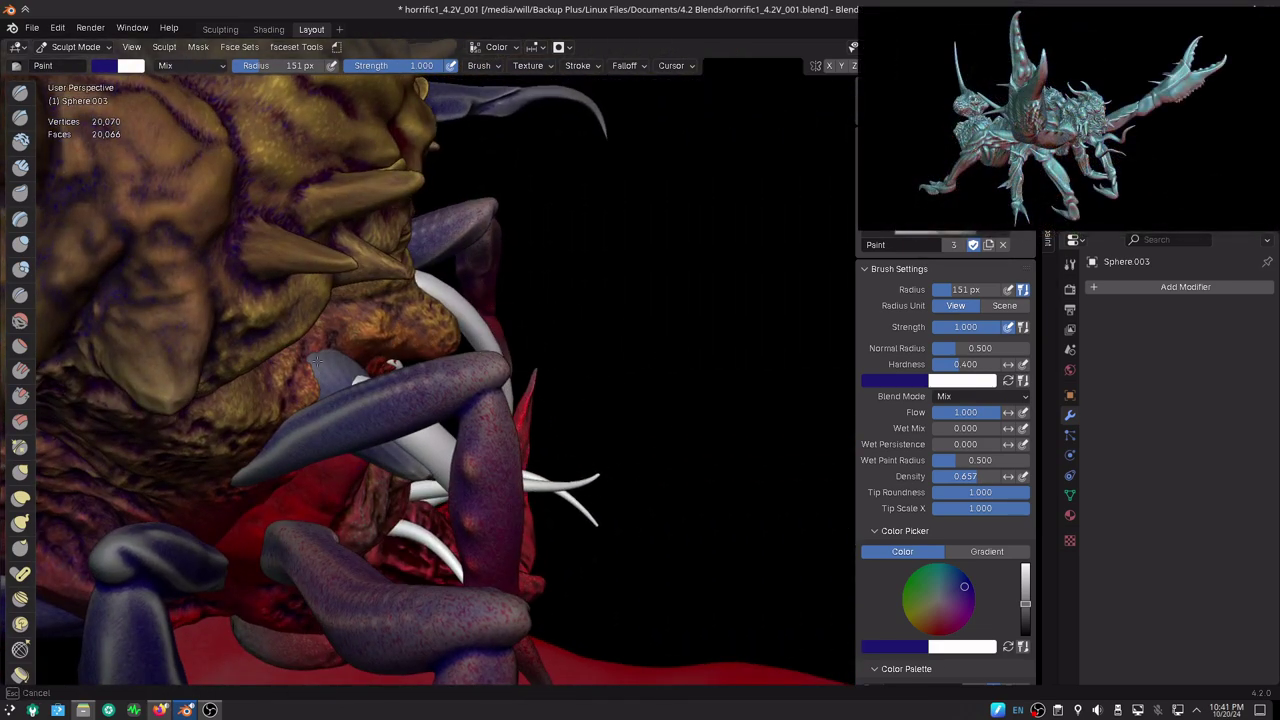
middle_click_drag(426, 243, 454, 360)
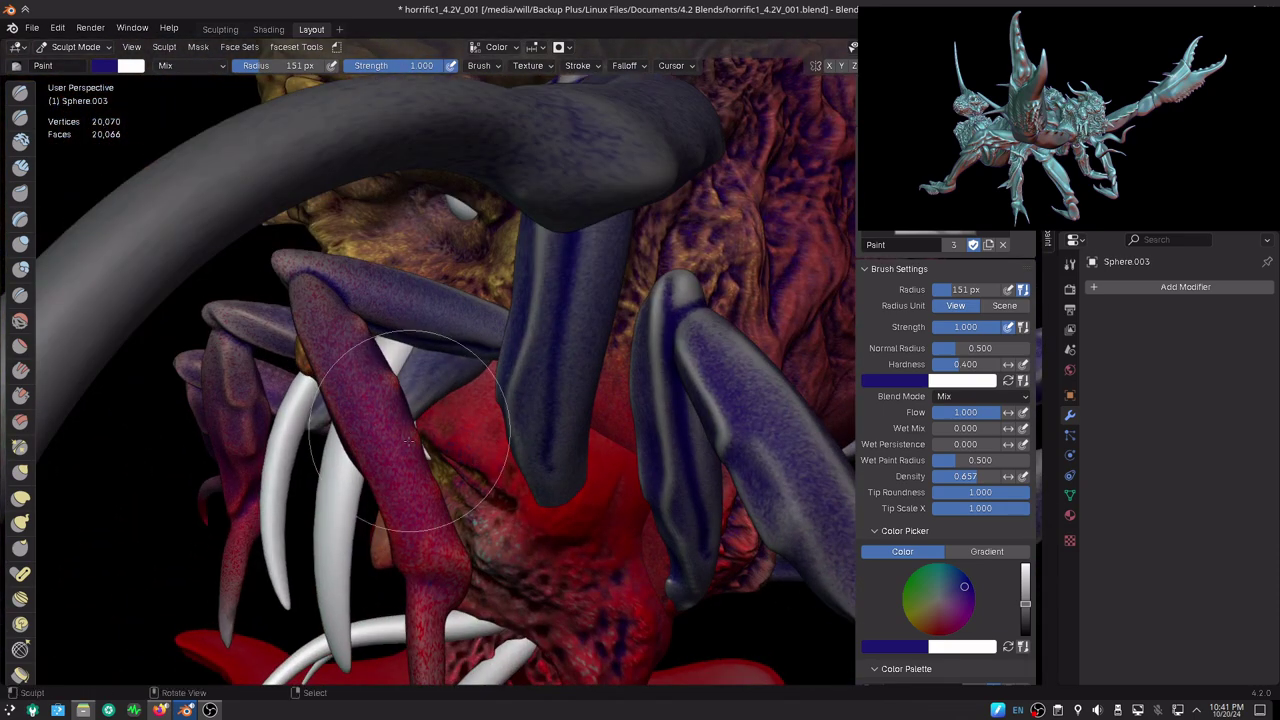
middle_click_drag(409, 440, 409, 443)
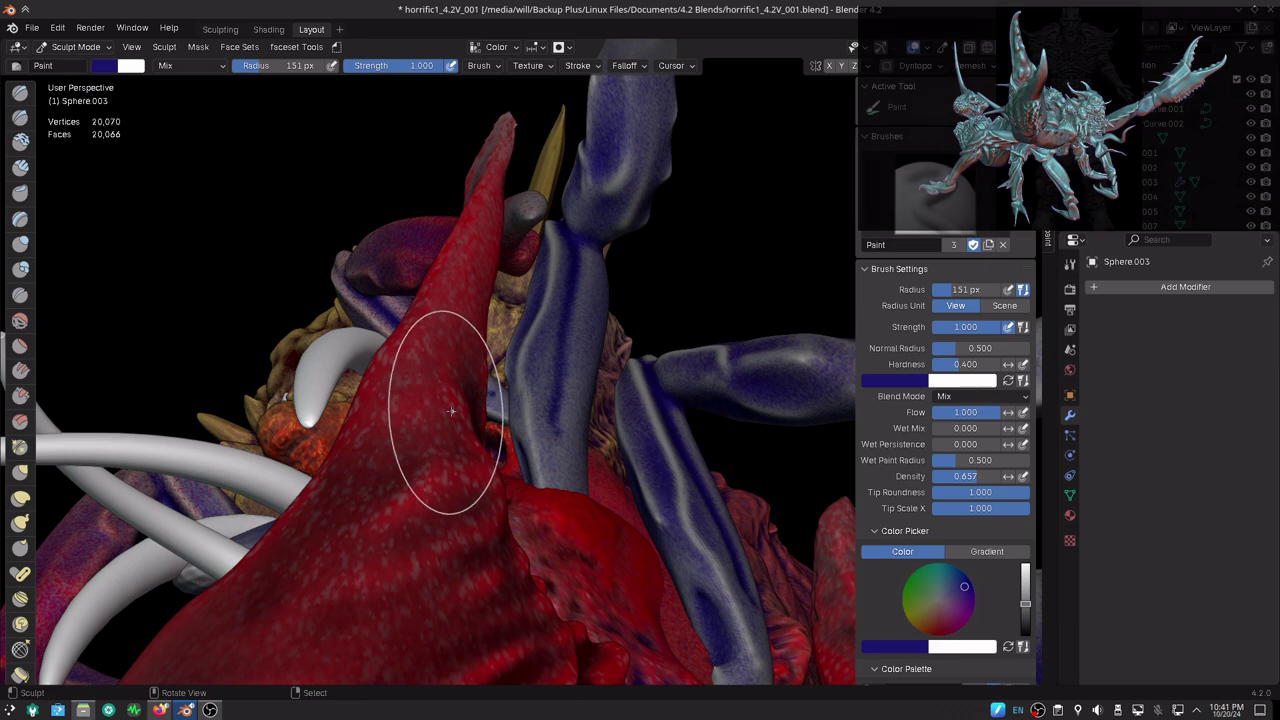
key("KP_Divide")
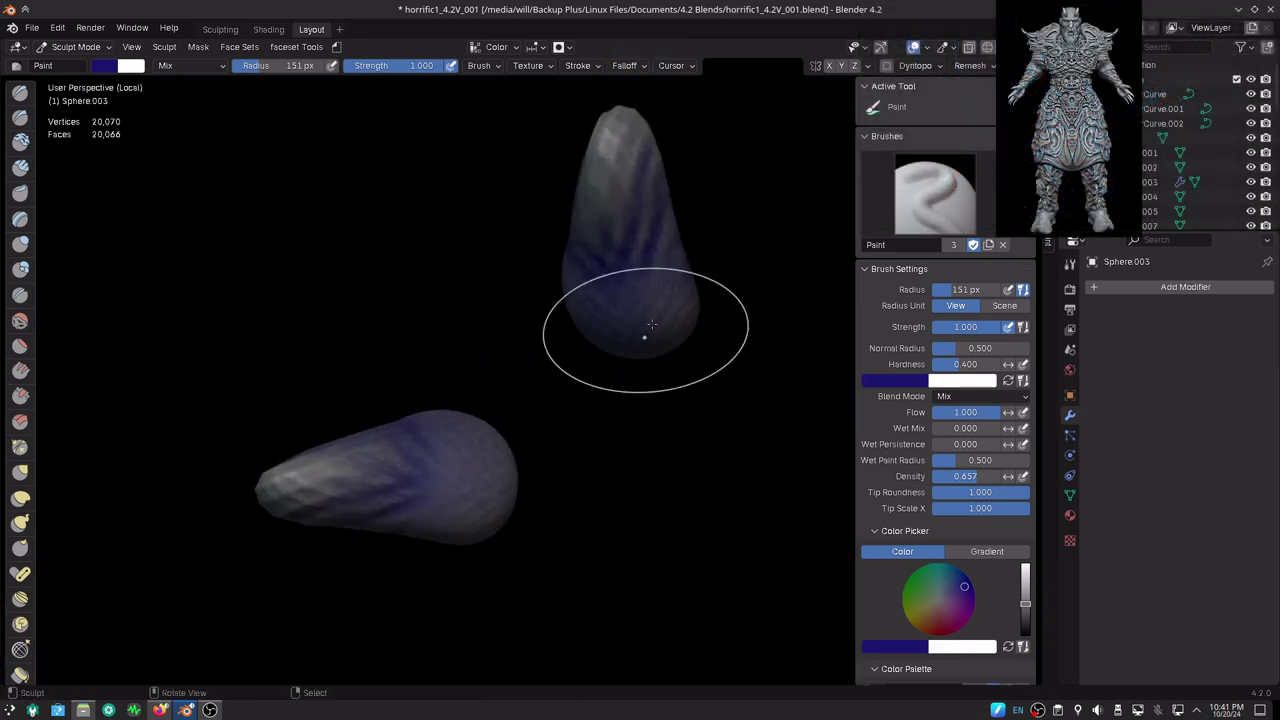
- Paint dark blue onto the upper piece and set the brush radius to 169 px
middle_click_drag(651, 324, 631, 363)
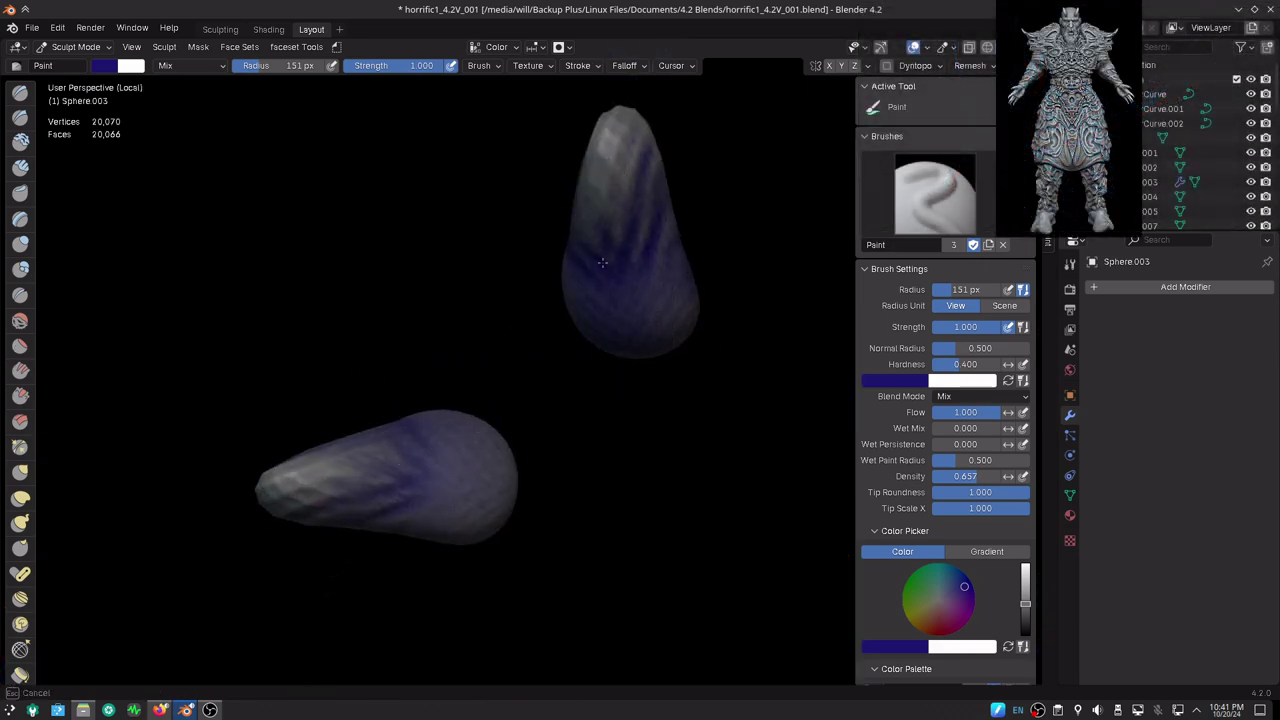
key("g")
key("f")
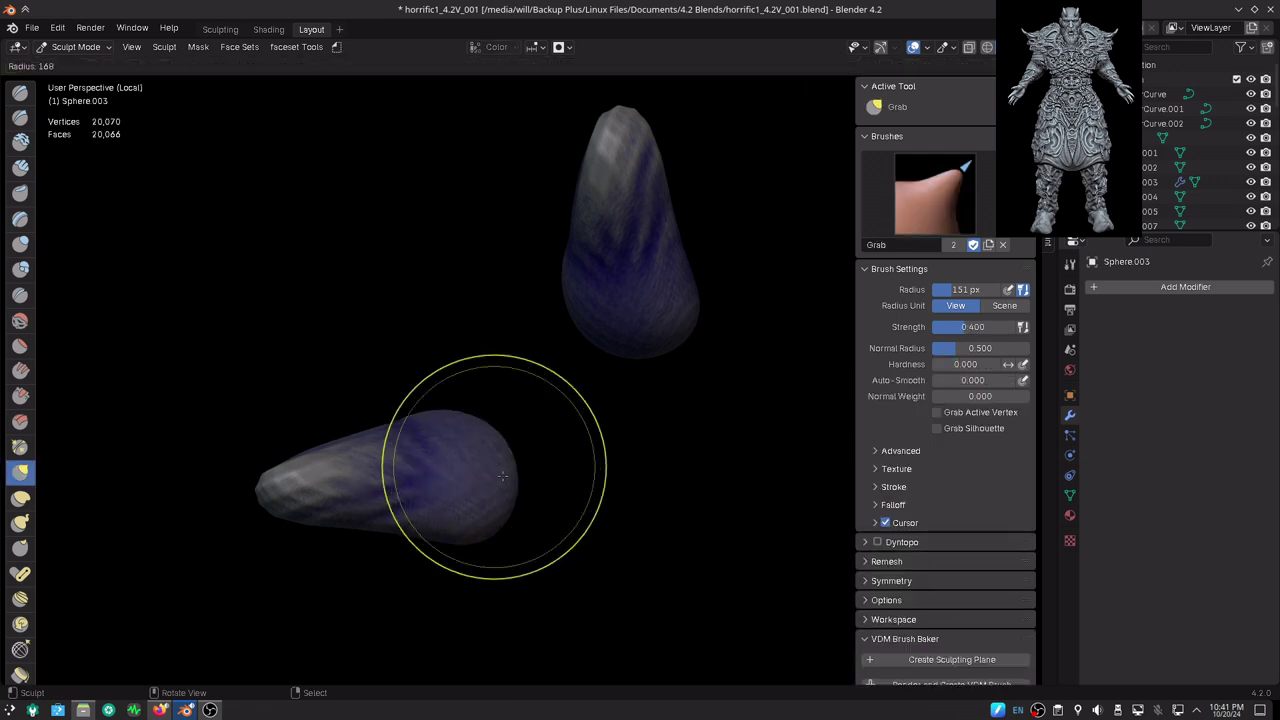
left_click(502, 476)
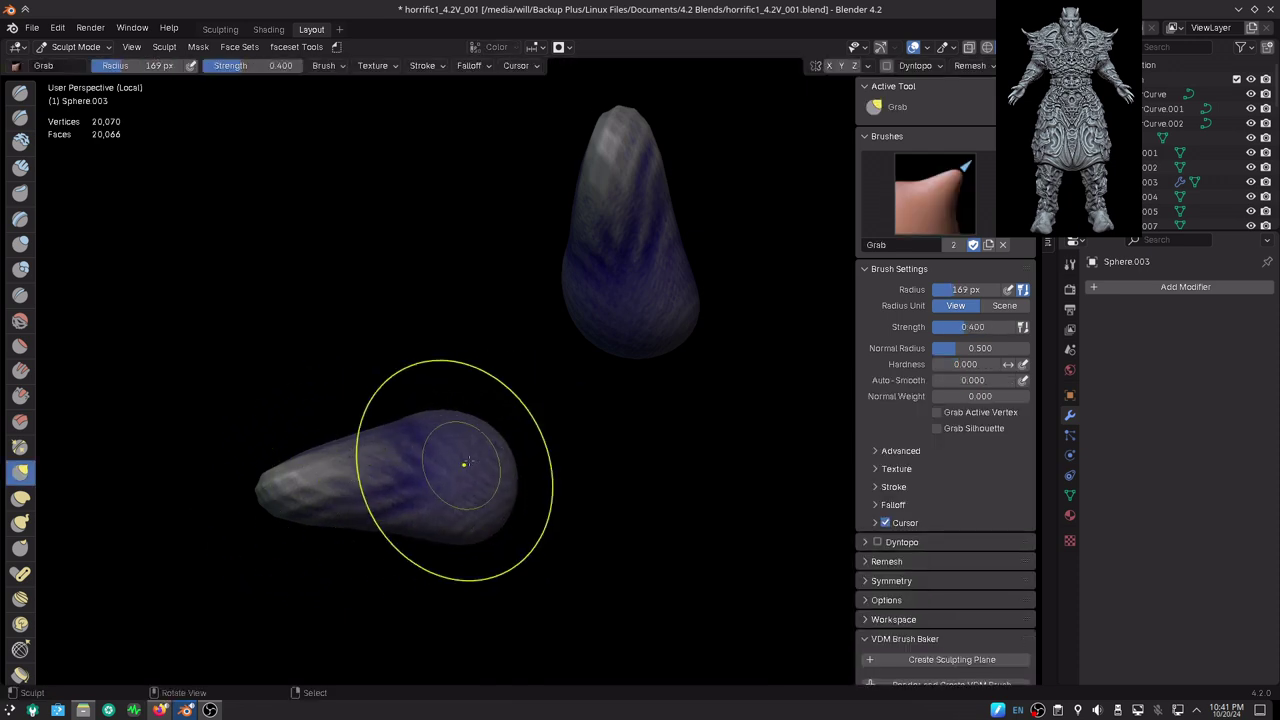
- View both pieces side by side and smooth the surface of the left piece
middle_click_drag(281, 481, 281, 481)
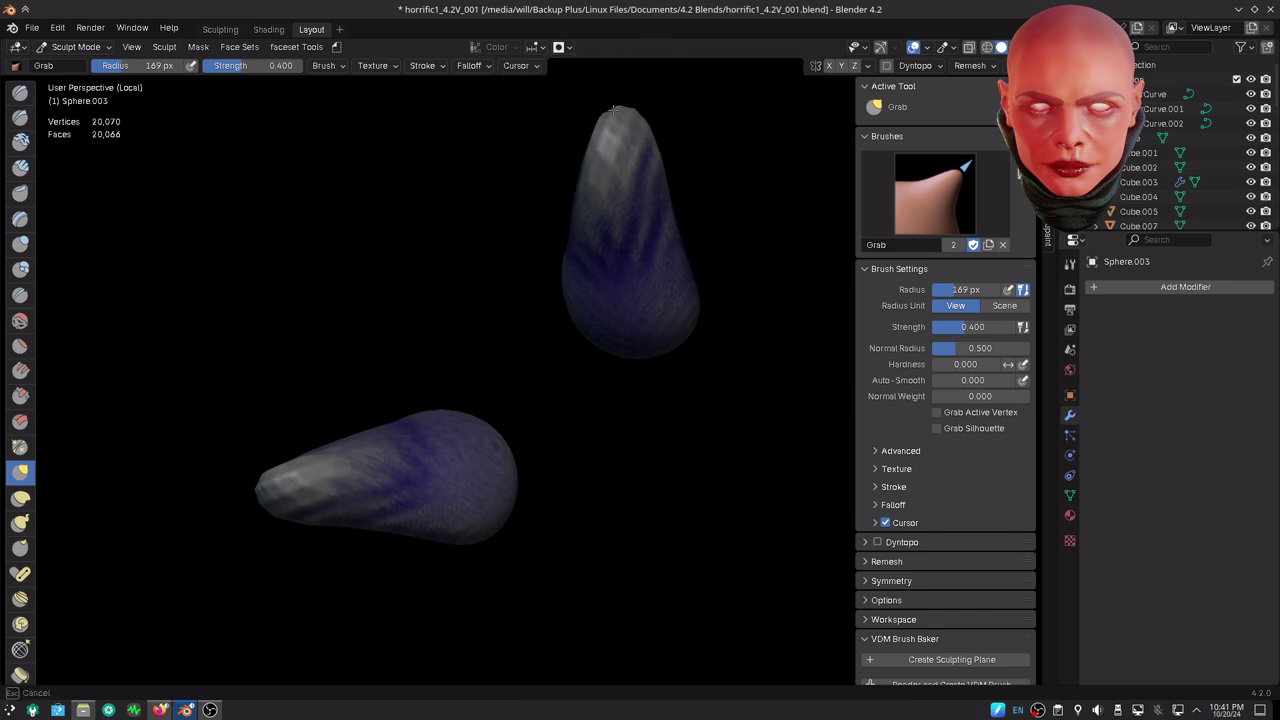
middle_click_drag(634, 172, 269, 327)
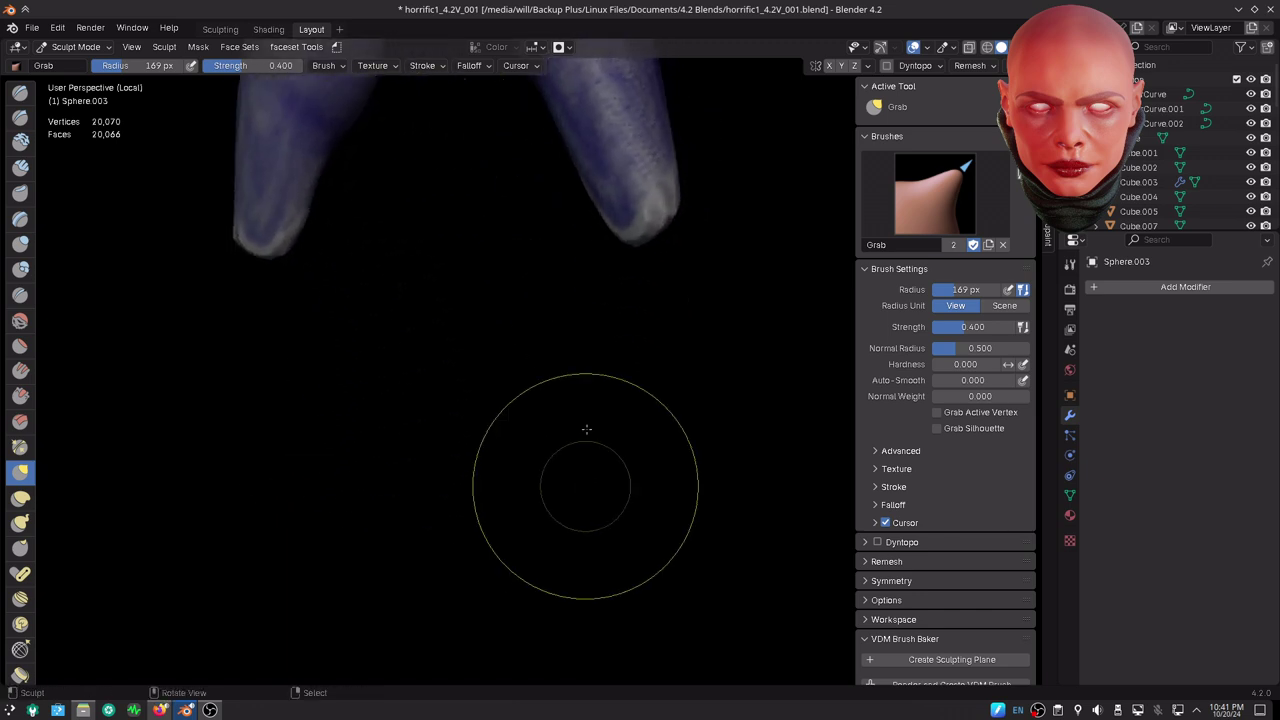
left_click(20, 320)
mouse_move(311, 313)
left_mouse_down()
mouse_move(266, 482)
mouse_move(271, 357)
left_mouse_up()
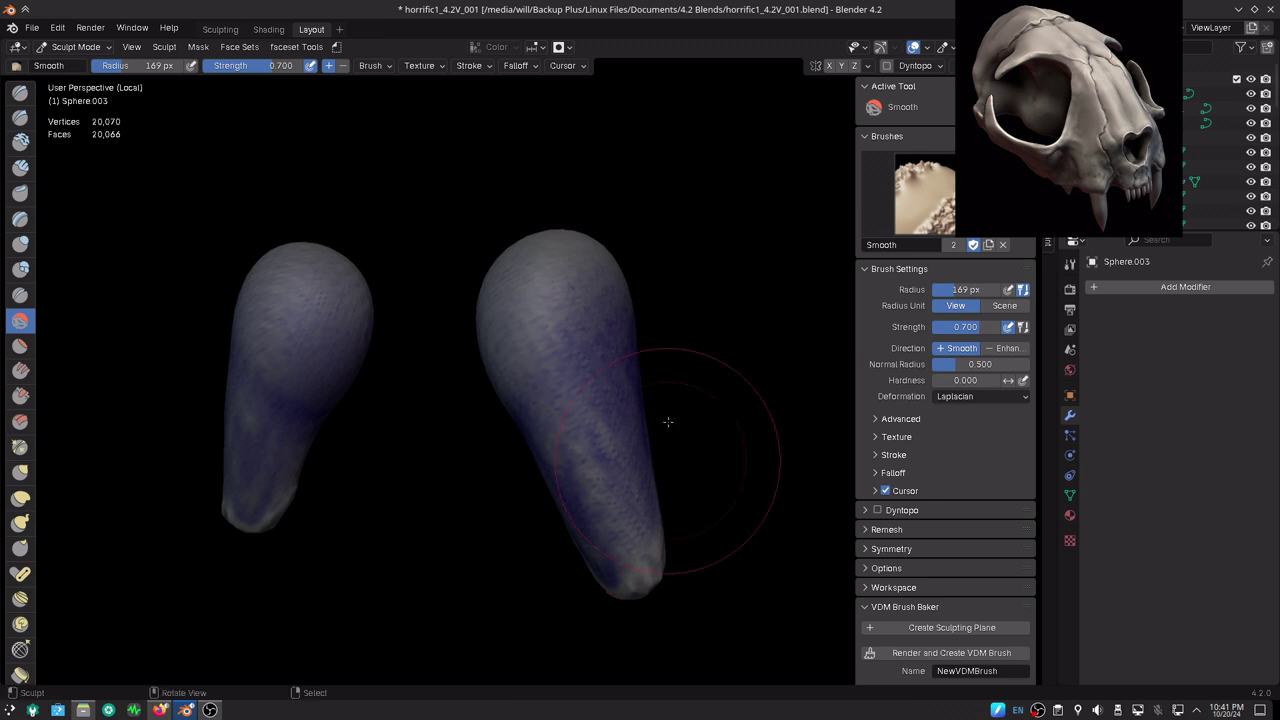
mouse_move(668, 422)
middle_mouse_down()
mouse_move(429, 314)
mouse_move(514, 486)
middle_mouse_up()
left_click_drag(514, 486, 662, 437)
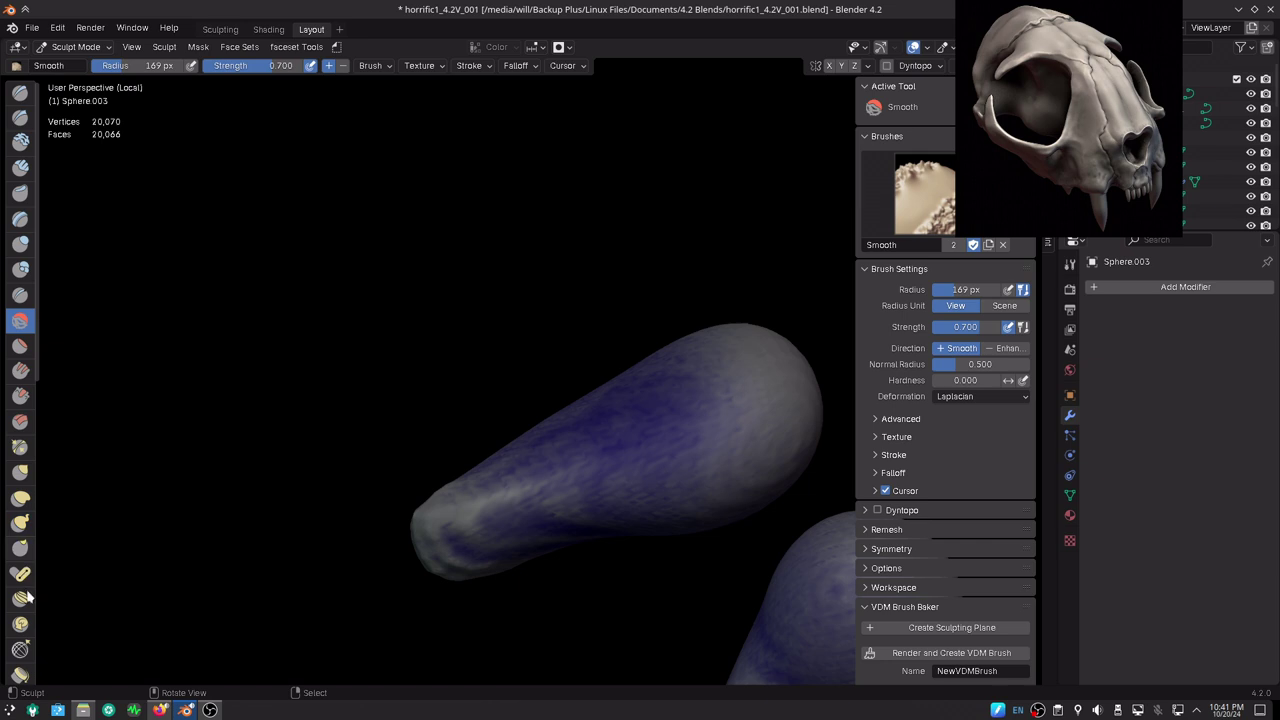
scroll(20, 218, "down", 10)
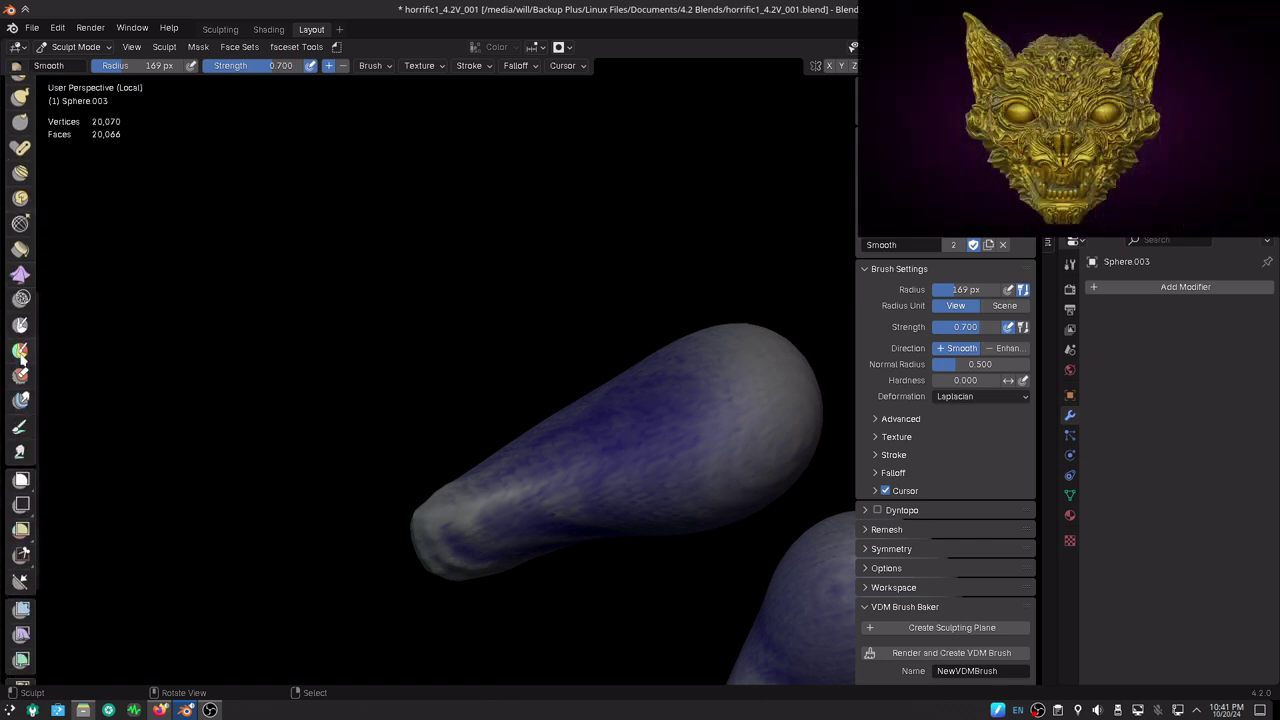
- Paint both teardrop pieces dark blue with the Paint brush, then leave Local View
left_click(20, 428)
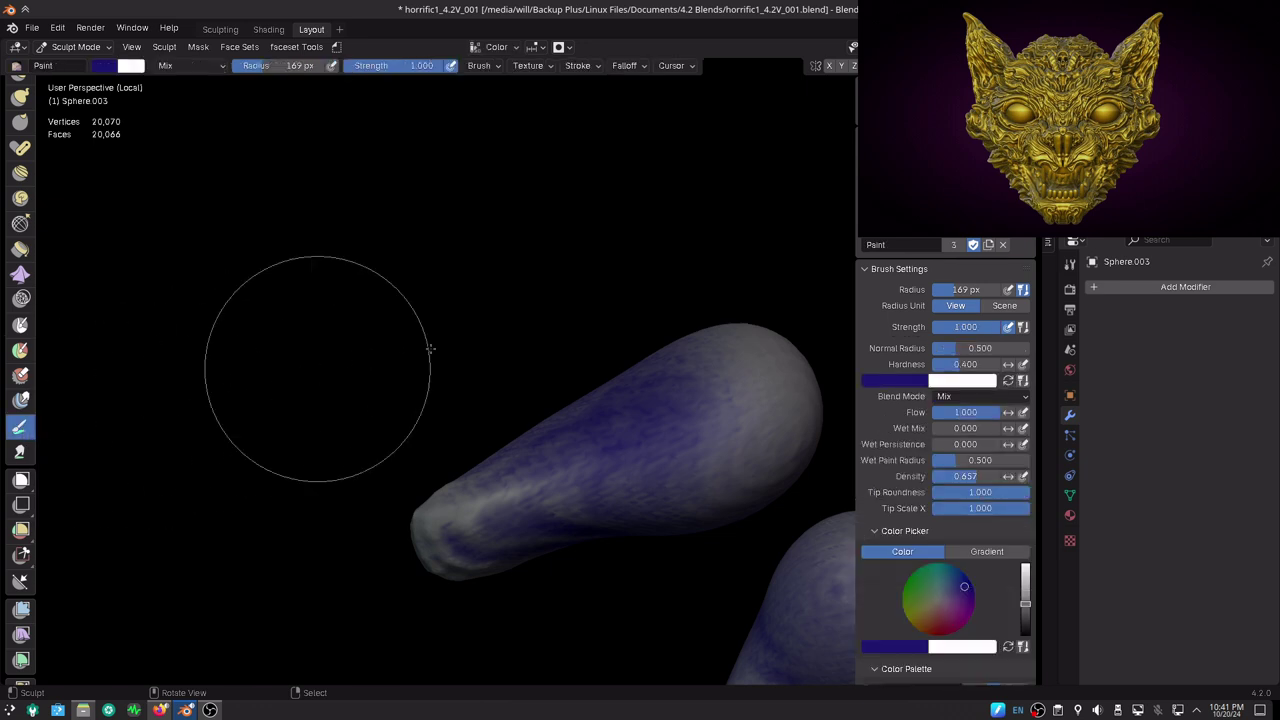
mouse_move(785, 417)
left_mouse_down()
mouse_move(698, 446)
mouse_move(660, 440)
left_mouse_up()
left_click(563, 47)
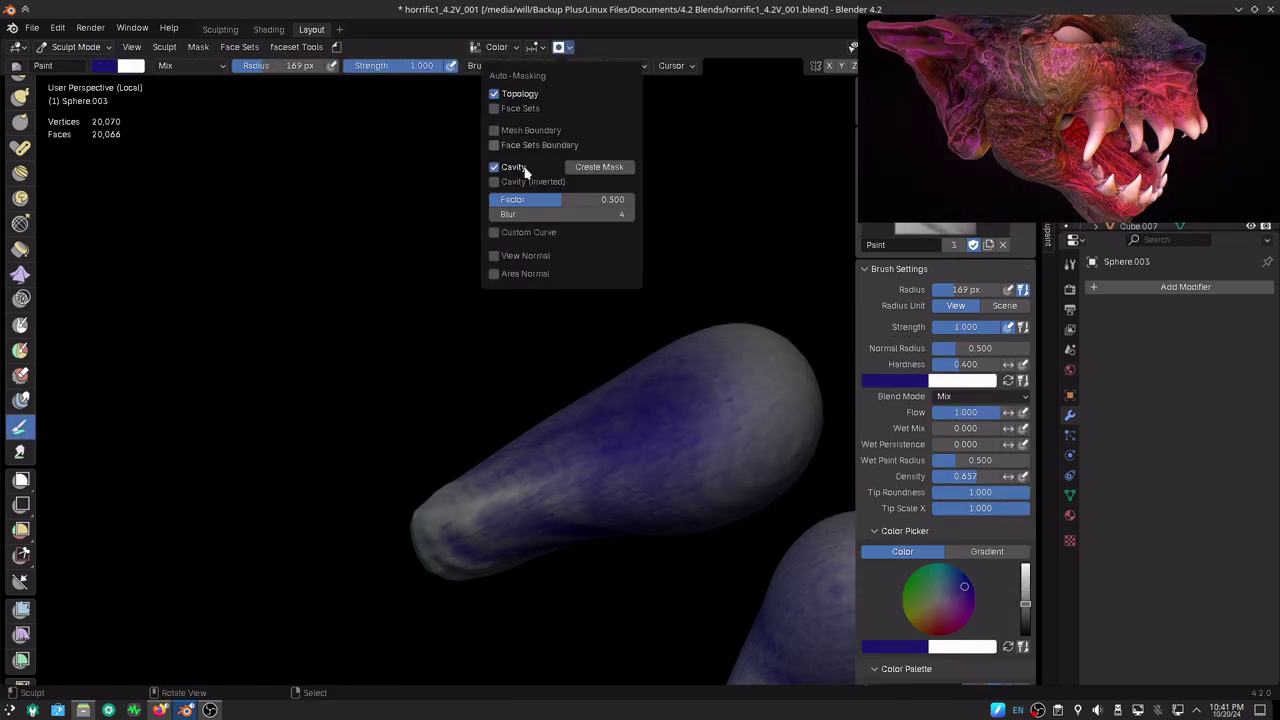
scroll(557, 557, "down", 6)
middle_click_drag(557, 557, 430, 406)
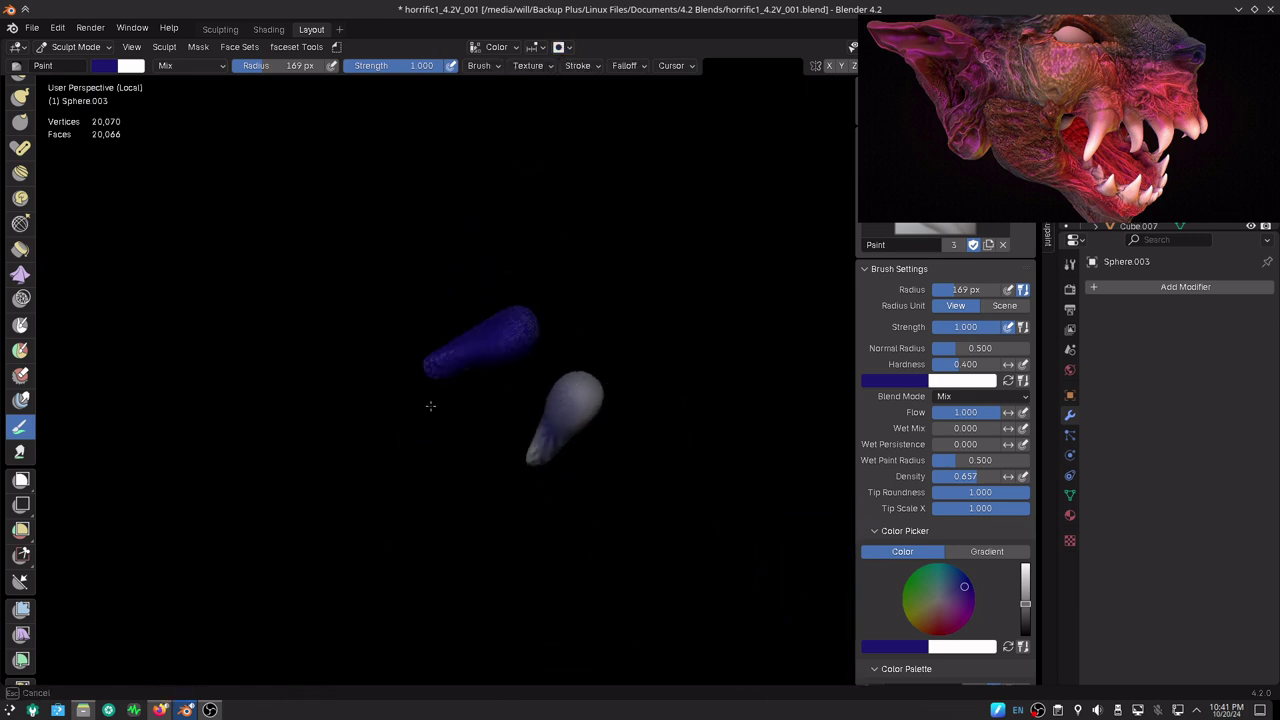
left_click_drag(586, 414, 546, 462)
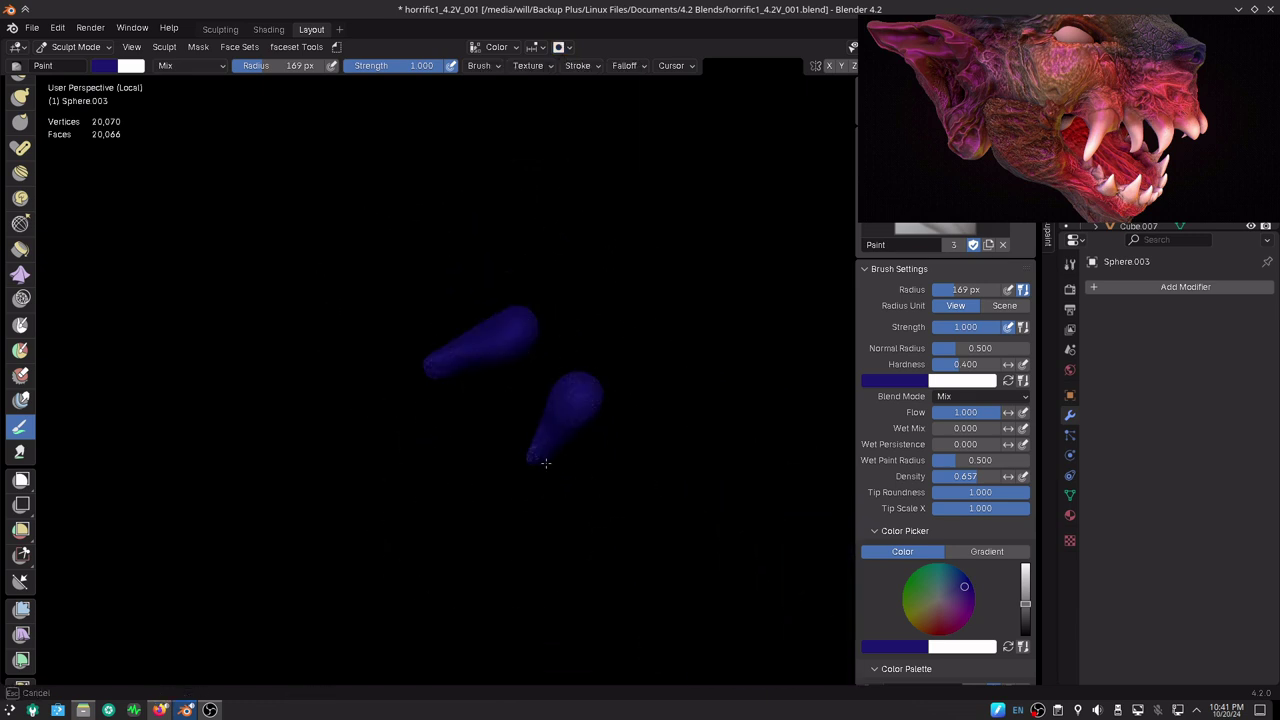
mouse_move(426, 340)
middle_mouse_down()
mouse_move(580, 508)
mouse_move(574, 443)
middle_mouse_up()
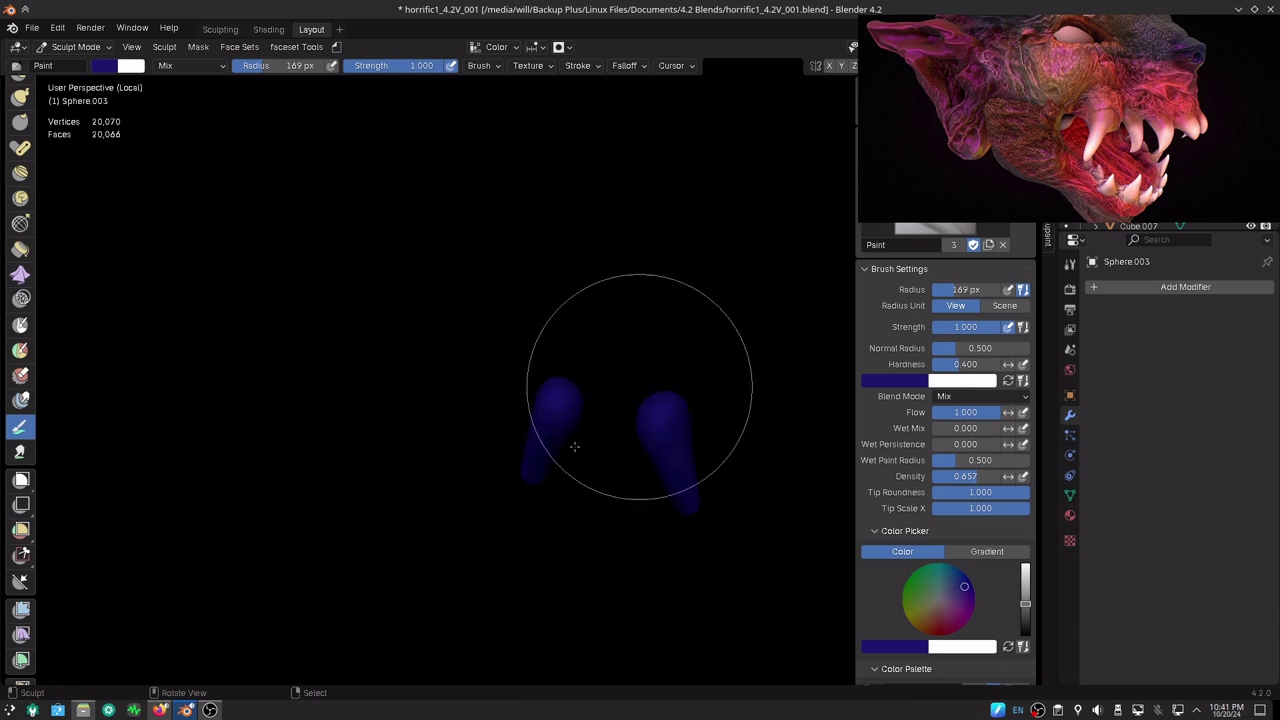
mouse_move(666, 466)
middle_mouse_down()
mouse_move(589, 374)
mouse_move(643, 556)
mouse_move(586, 414)
mouse_move(440, 309)
mouse_move(483, 297)
mouse_move(469, 297)
mouse_move(471, 313)
mouse_move(505, 418)
mouse_move(556, 393)
mouse_move(490, 150)
middle_mouse_up()
key("KP_Divide")
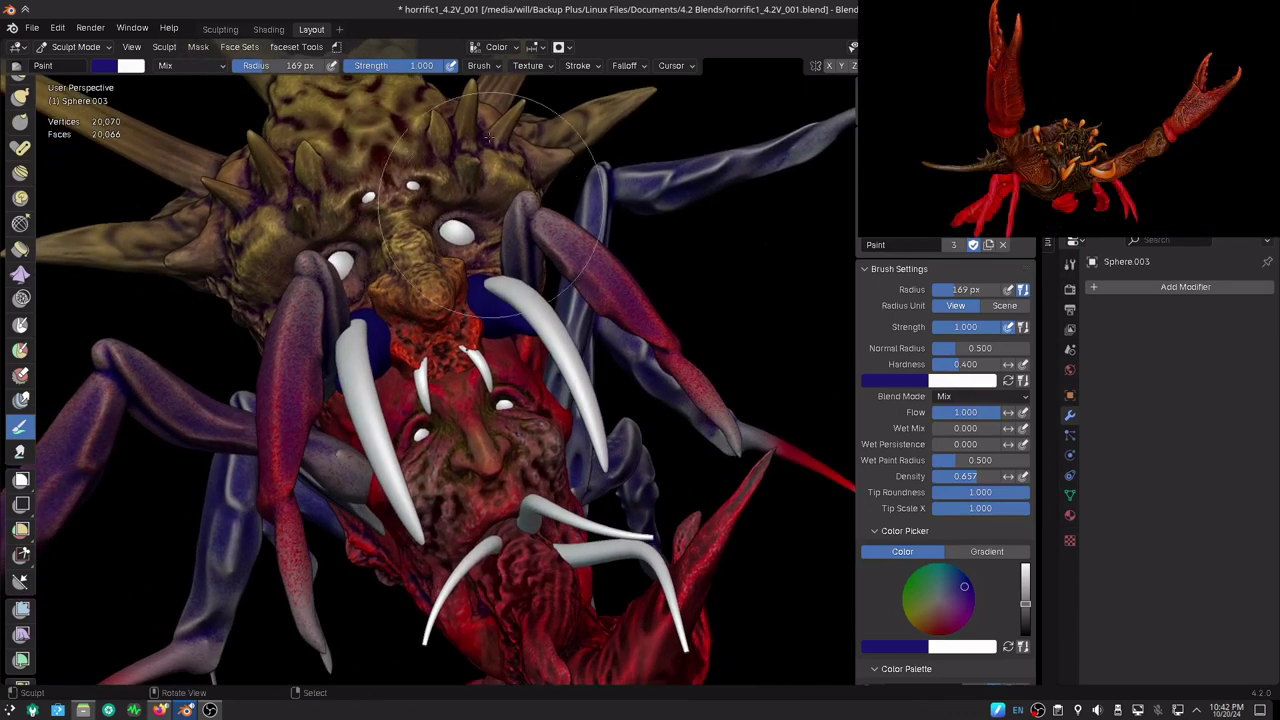
- Turn on cavity auto-masking and make dark red the paint colour
left_click(567, 47)
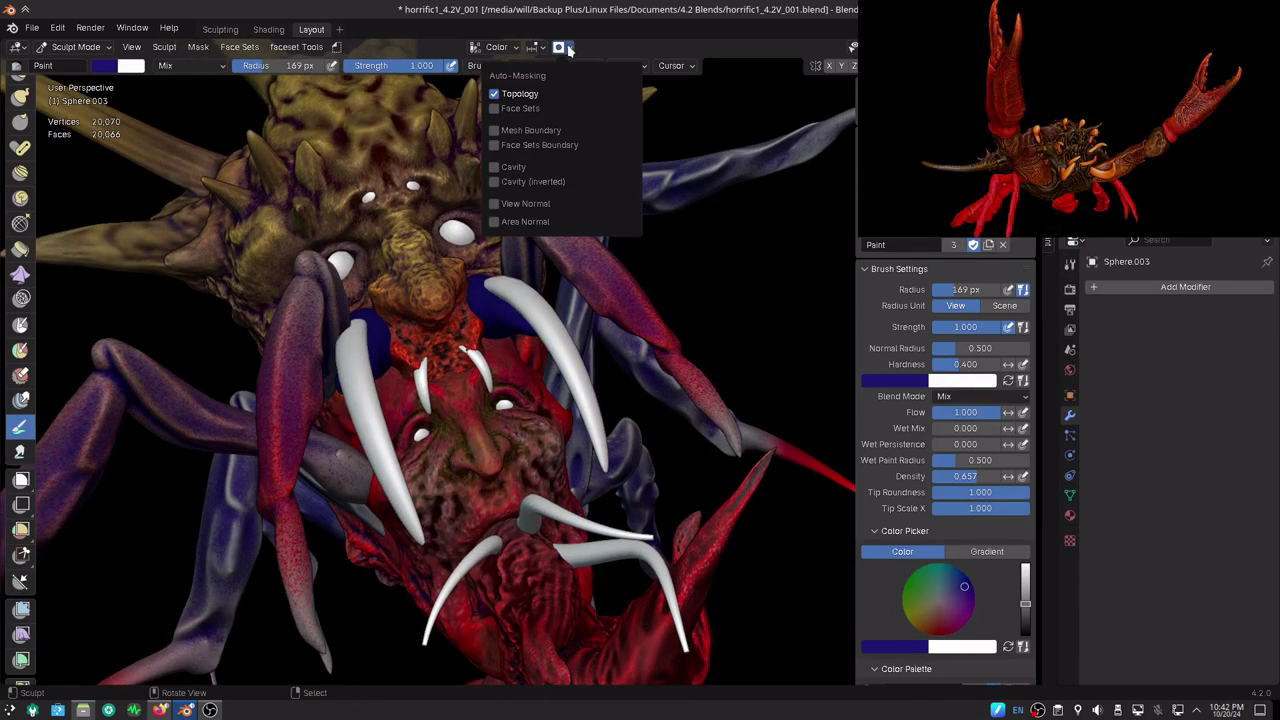
left_click(494, 169)
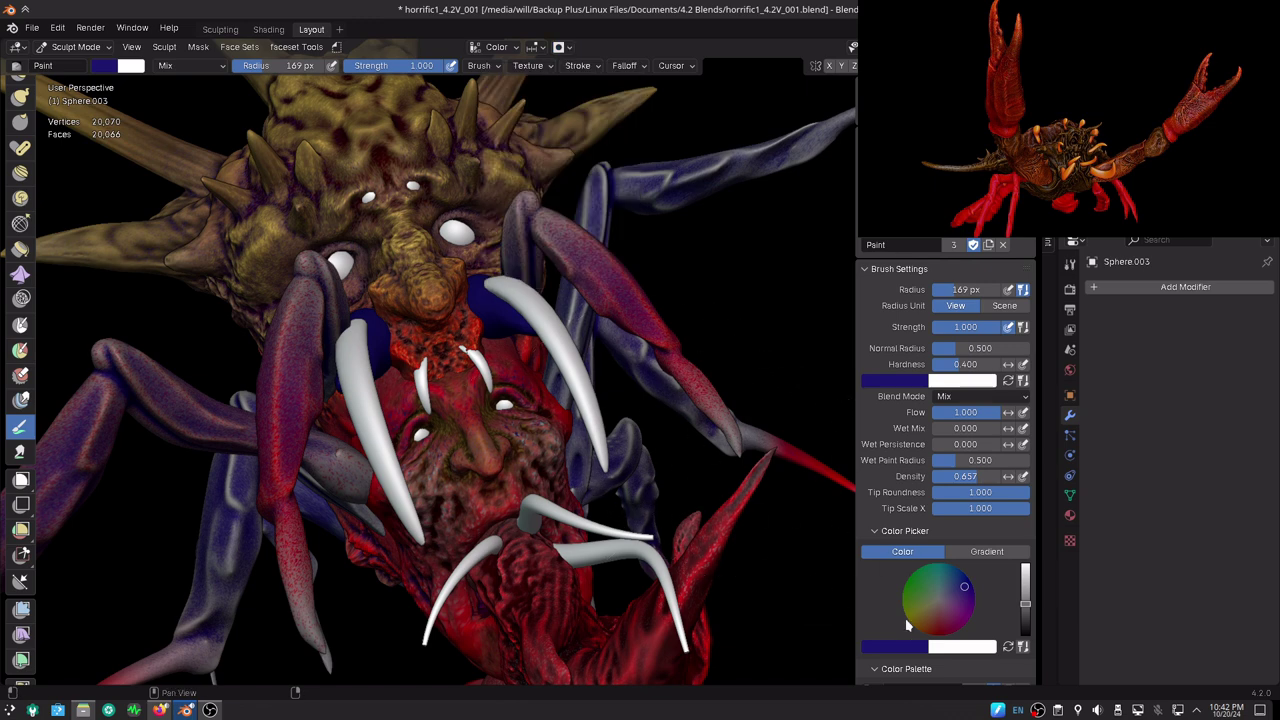
scroll(907, 620, "down", 5)
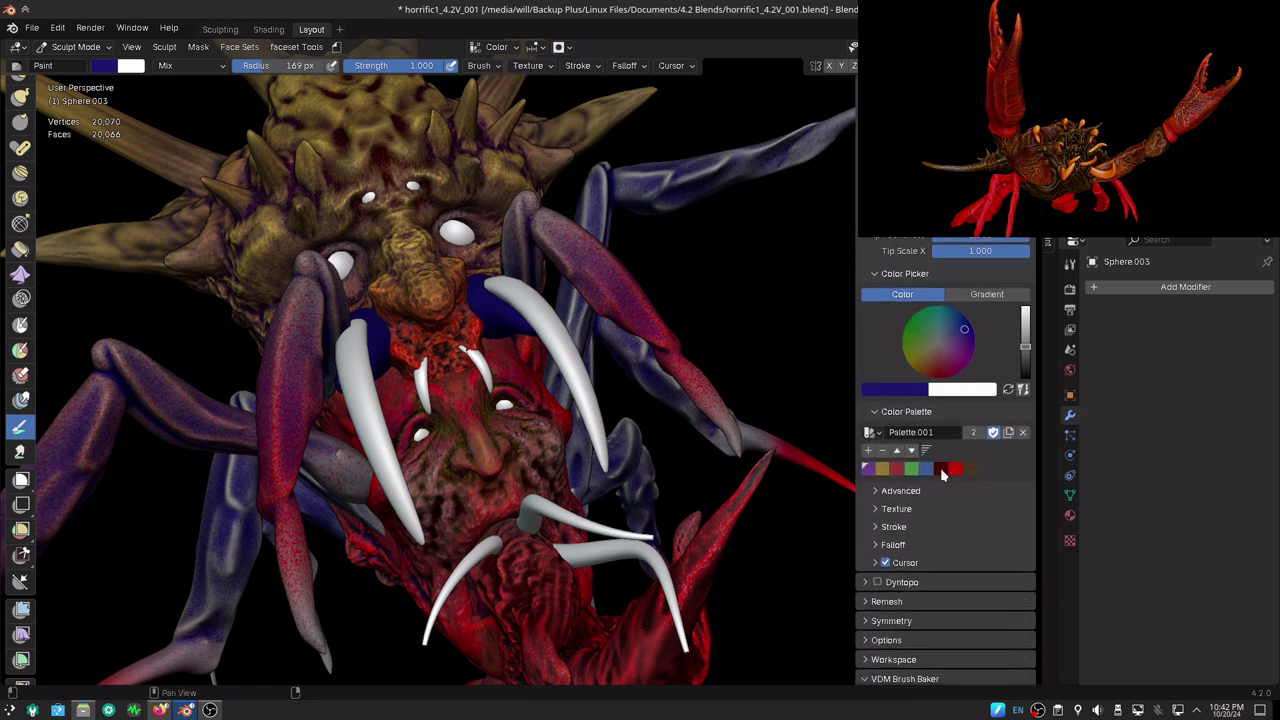
left_click(942, 472)
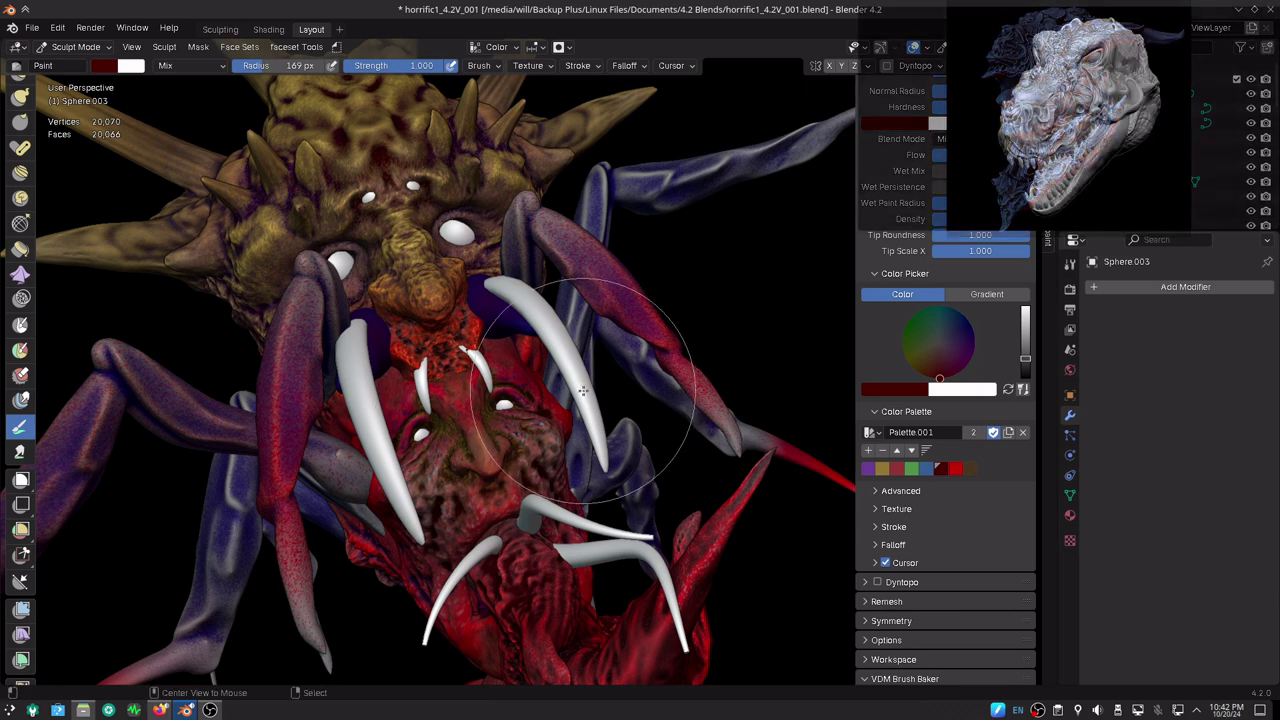
- Switch to the tusk mesh Sphere.002 and add a black colour attribute to it
key("alt+q")
left_click(527, 47)
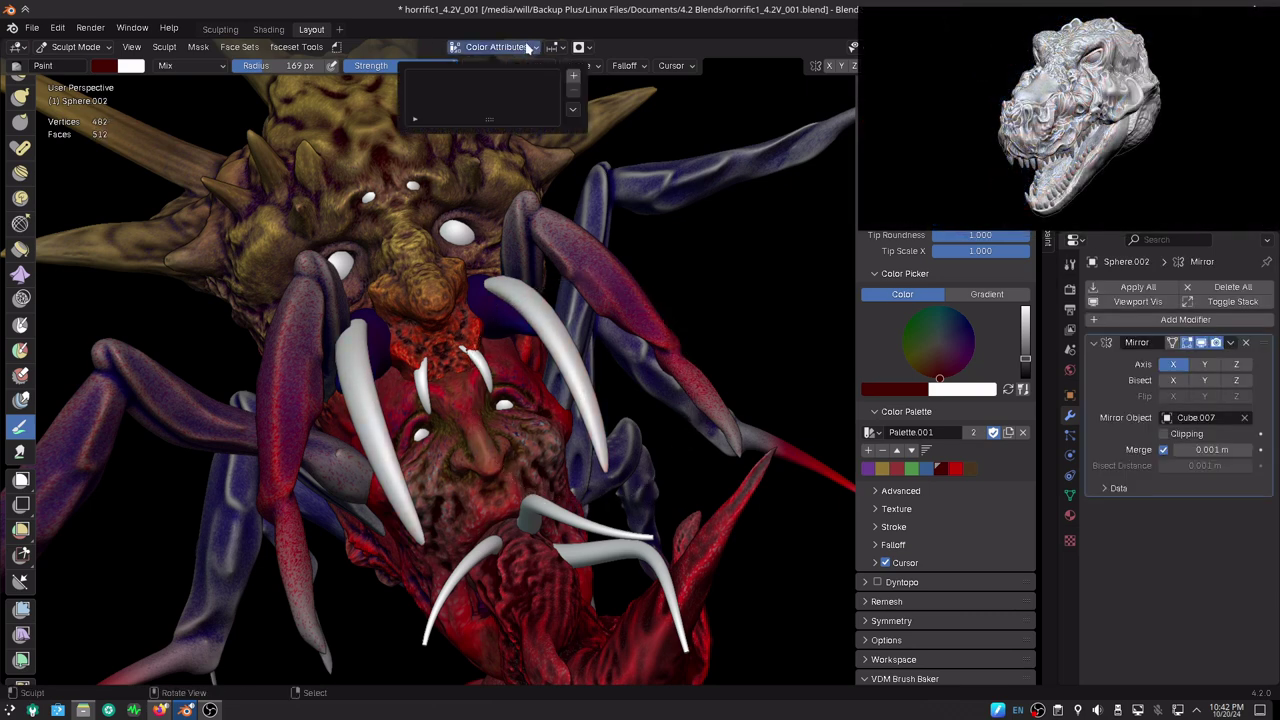
left_click(573, 78)
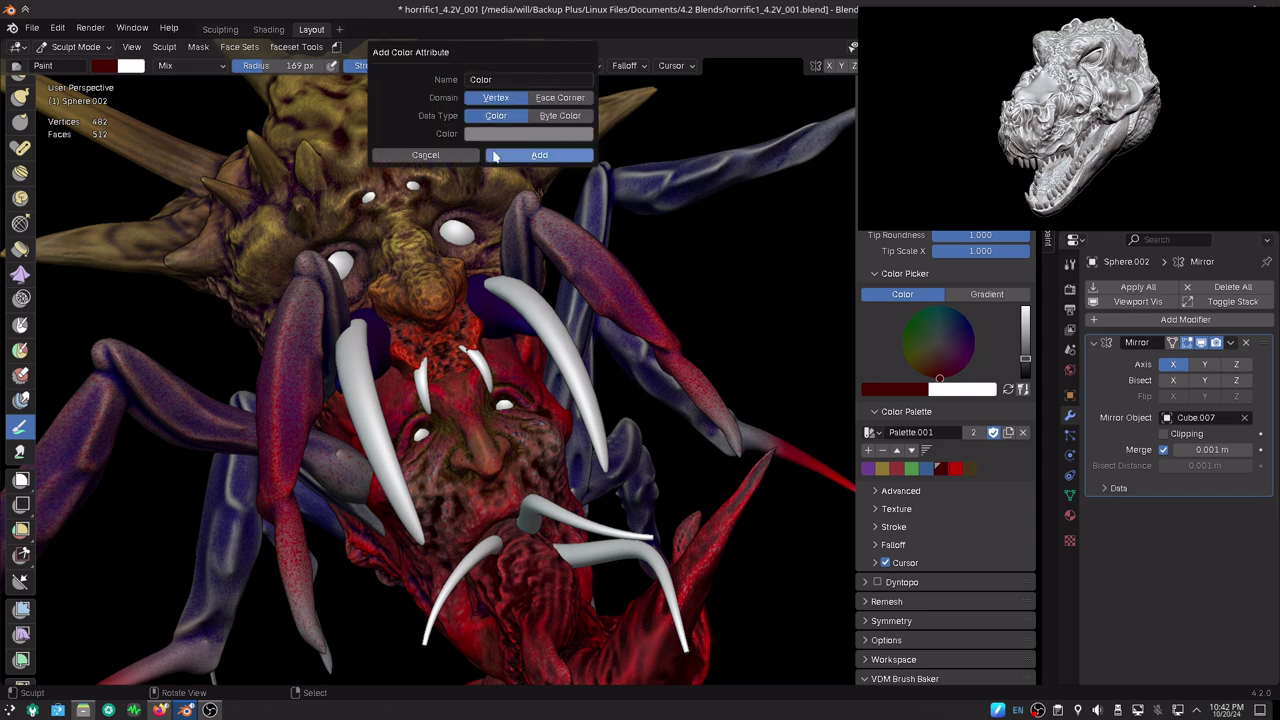
left_click(519, 134)
left_click_drag(614, 254, 614, 276)
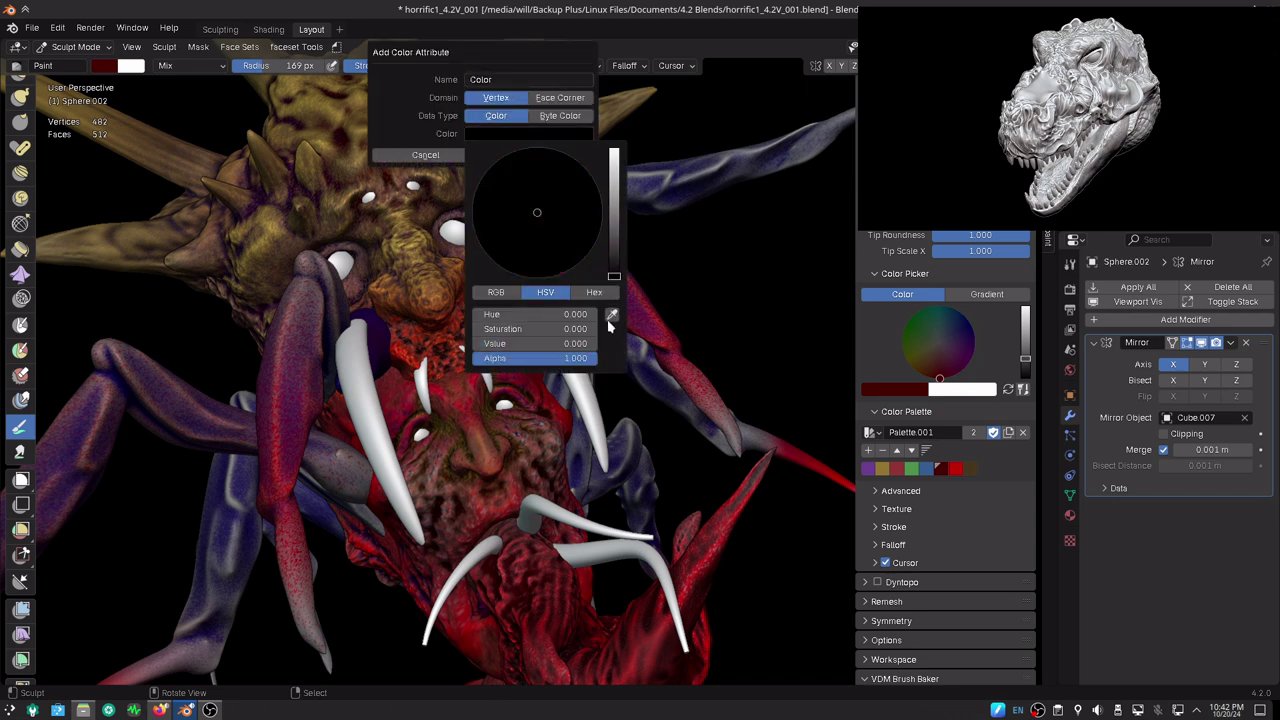
left_click(557, 156)
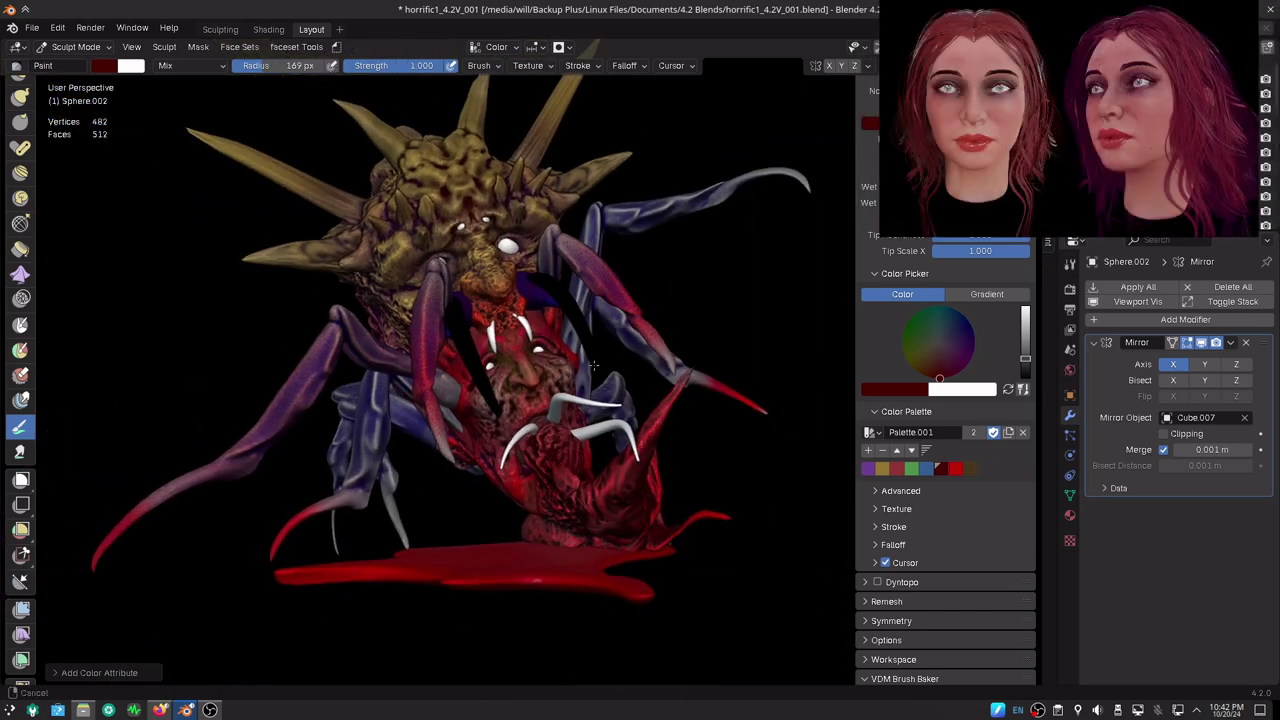
- Zoom in on the creature's face and set the paint colour to a very dark purple
middle_click_drag(594, 366, 600, 437)
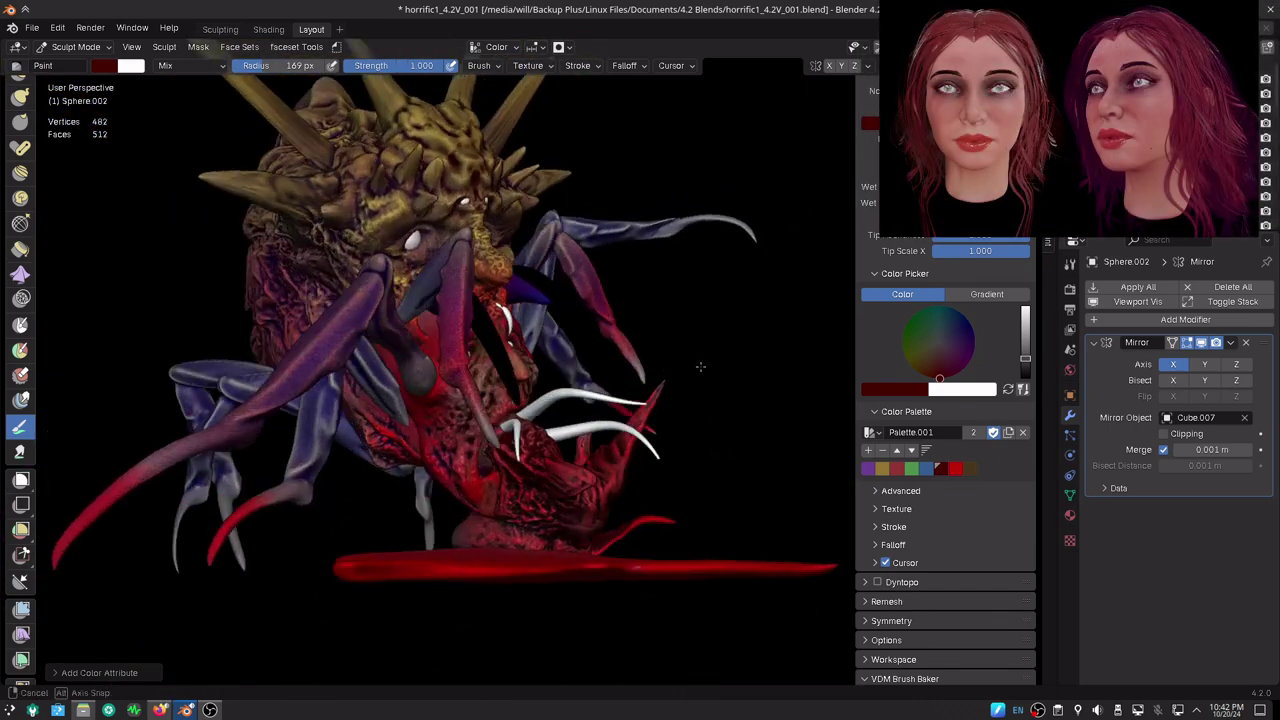
scroll(600, 437, "up", 4)
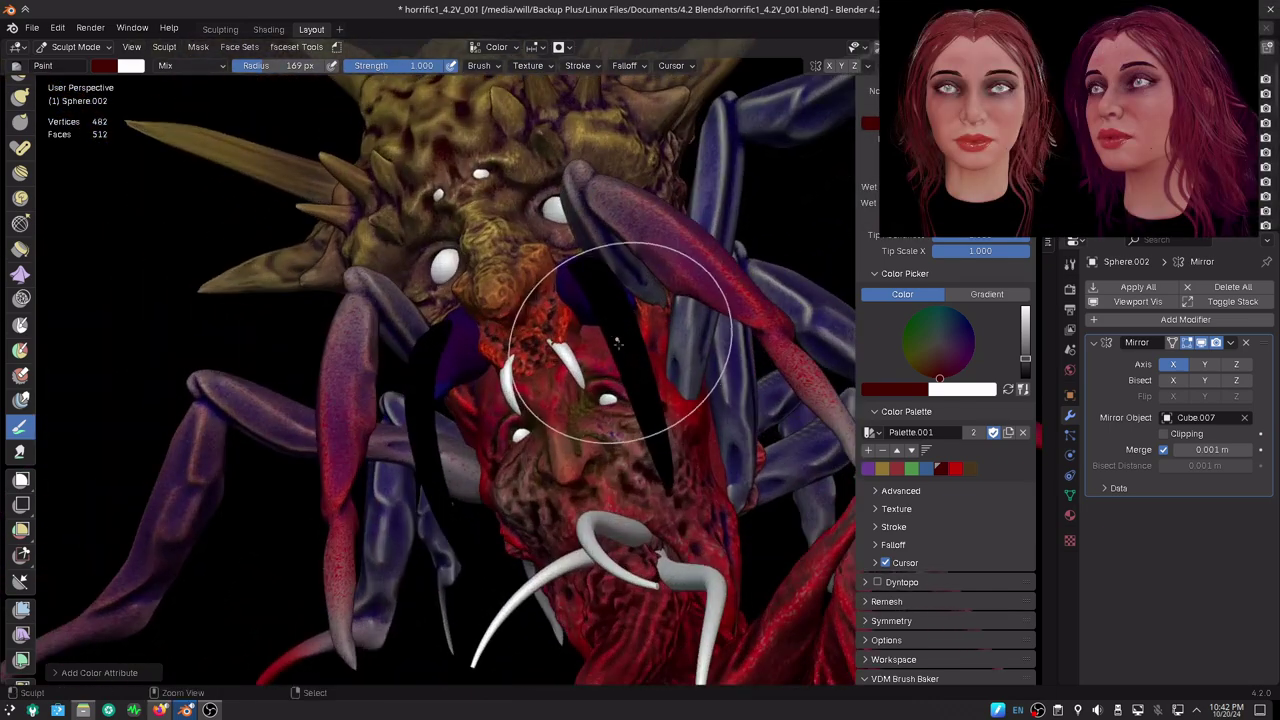
mouse_move(586, 386)
middle_mouse_down()
mouse_move(614, 347)
mouse_move(560, 332)
middle_mouse_up()
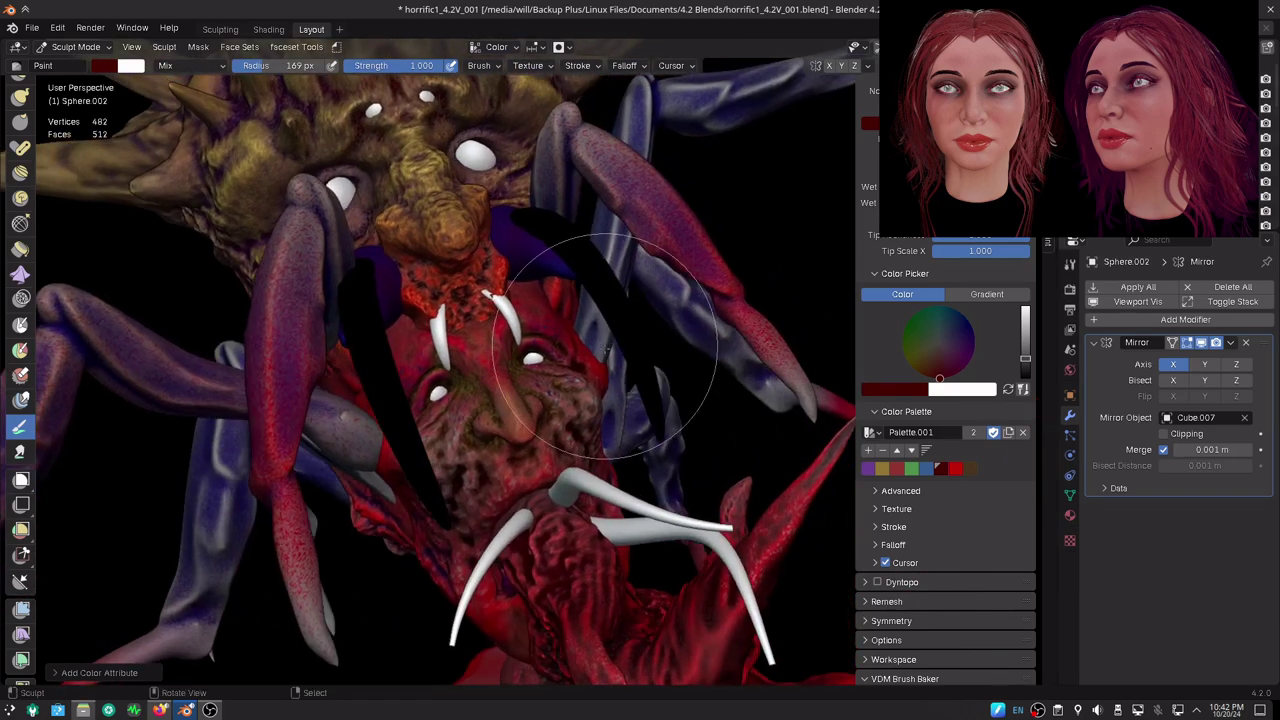
left_click(869, 470)
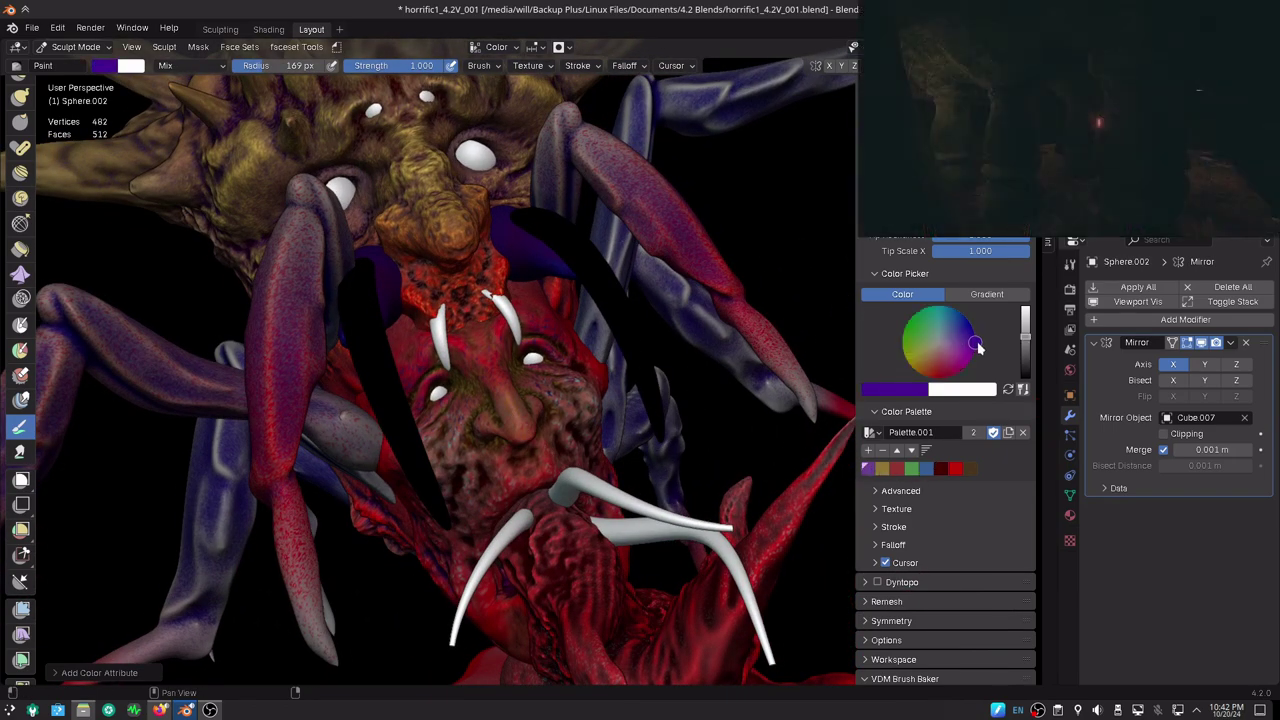
left_click_drag(1028, 345, 1030, 357)
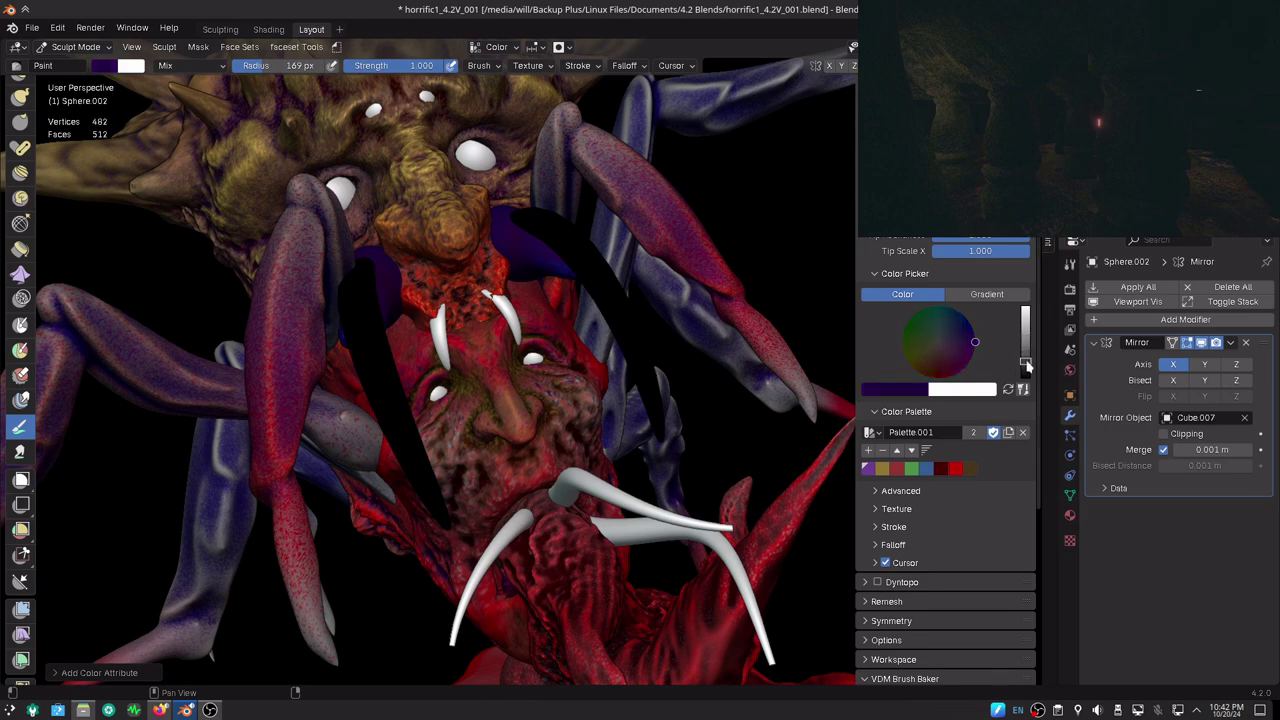
middle_click_drag(610, 350, 632, 354)
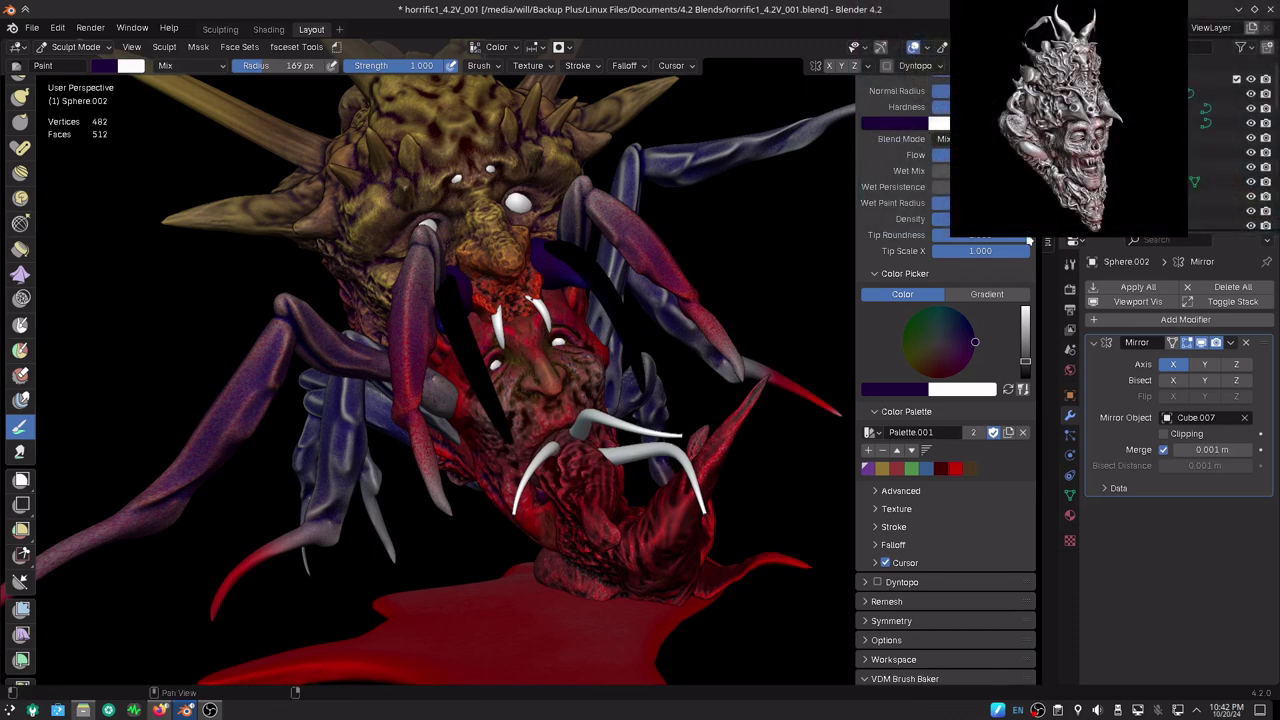
- Paint the Sphere.002 tusks very dark purple, check them from side and back, then open the mode pie
middle_click_drag(766, 214, 597, 185)
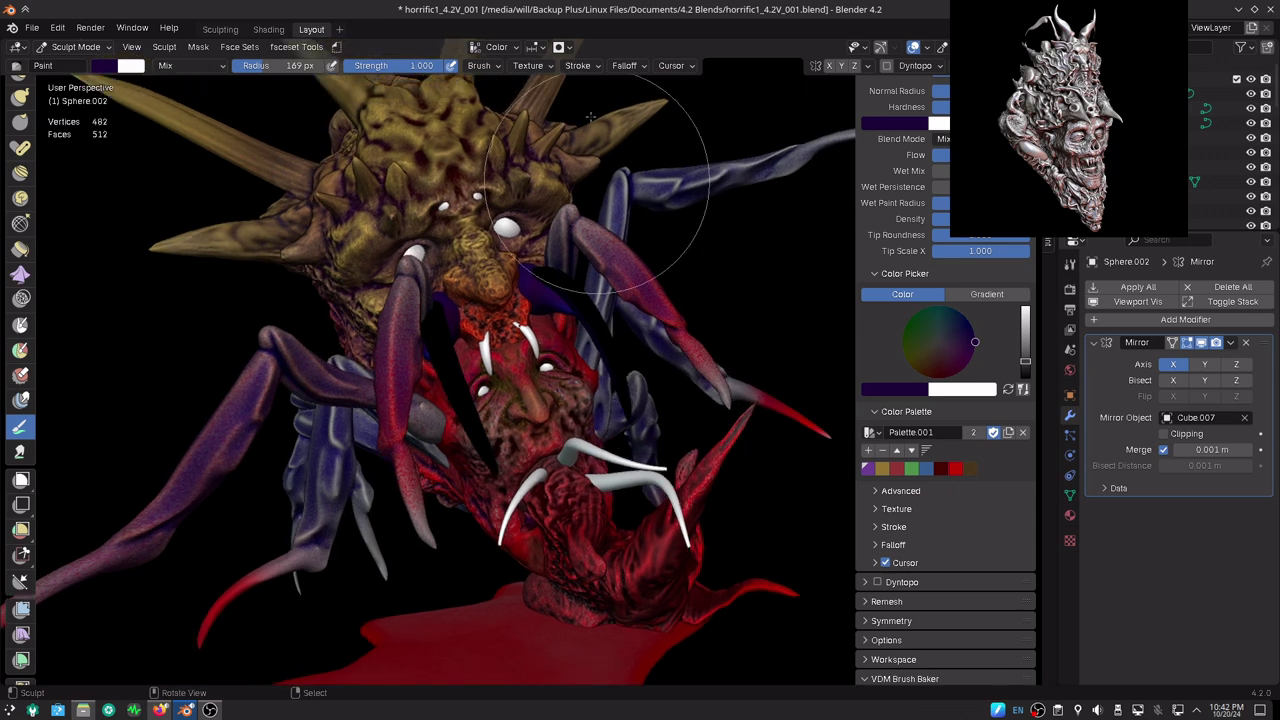
left_click(566, 48)
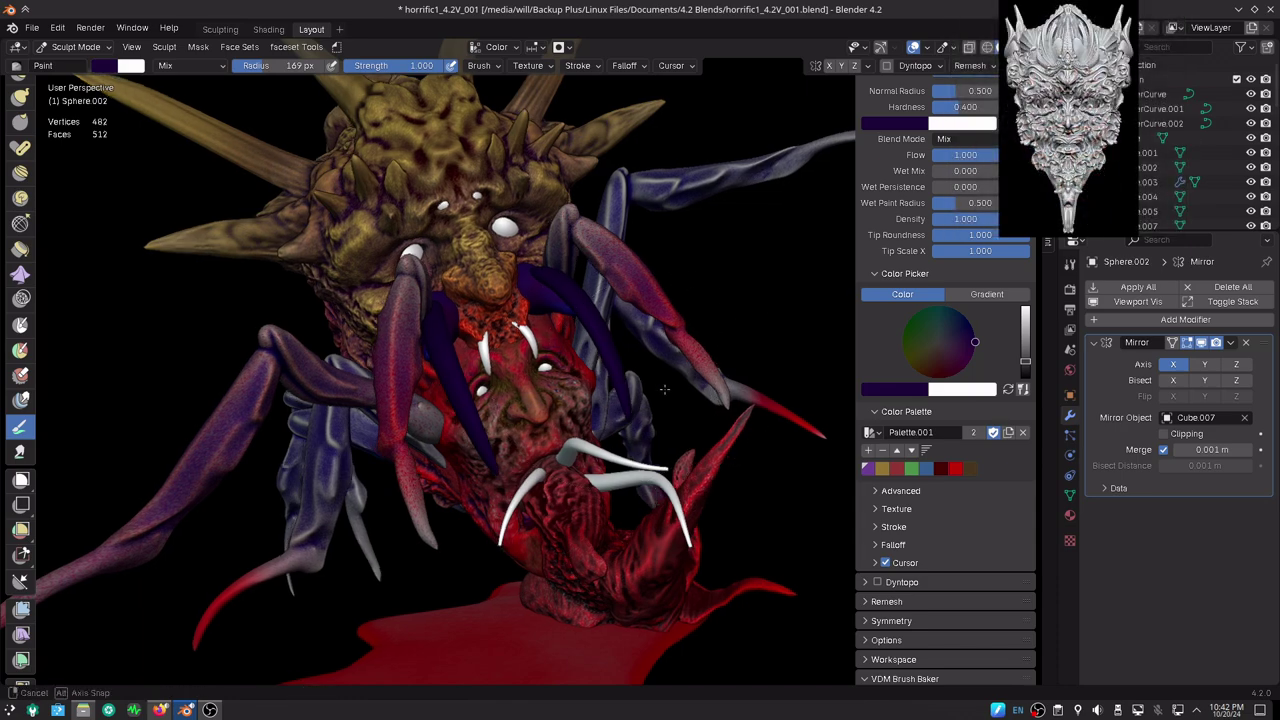
mouse_move(635, 440)
middle_mouse_down()
mouse_move(601, 387)
mouse_move(759, 384)
middle_mouse_up()
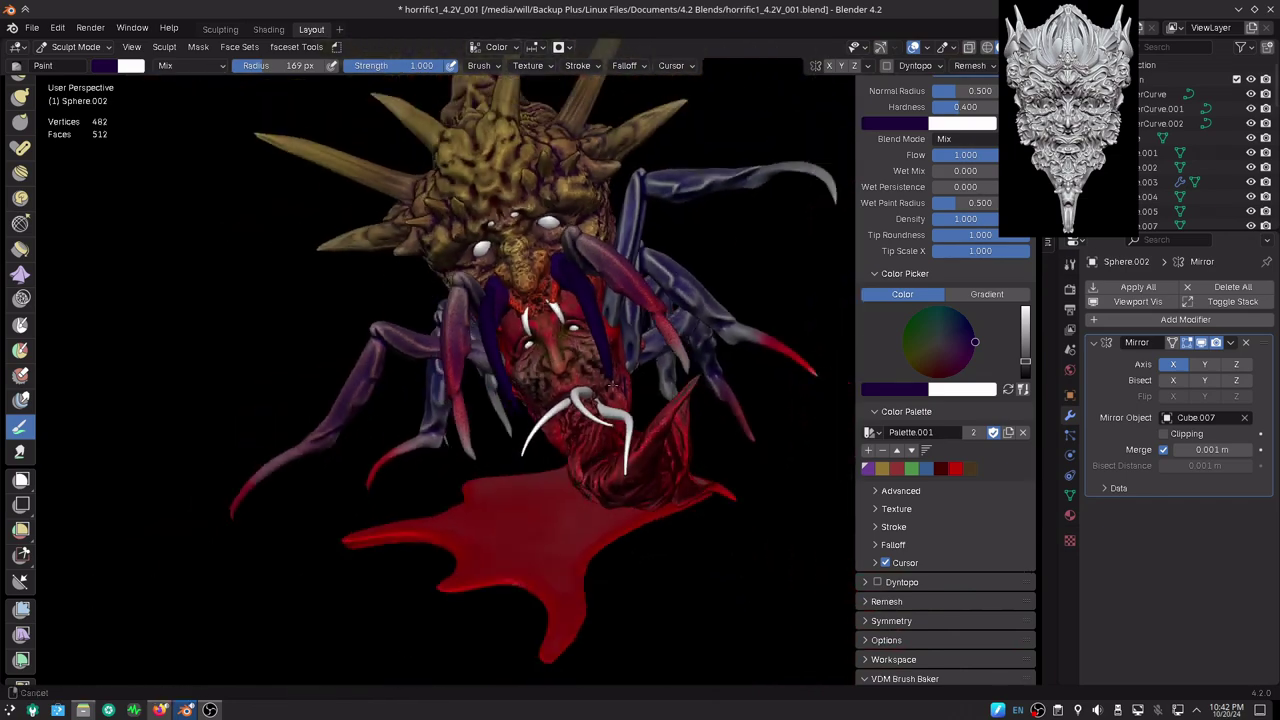
mouse_move(759, 384)
middle_mouse_down()
mouse_move(634, 383)
mouse_move(657, 314)
mouse_move(592, 348)
middle_mouse_up()
key("ctrl+Tab")
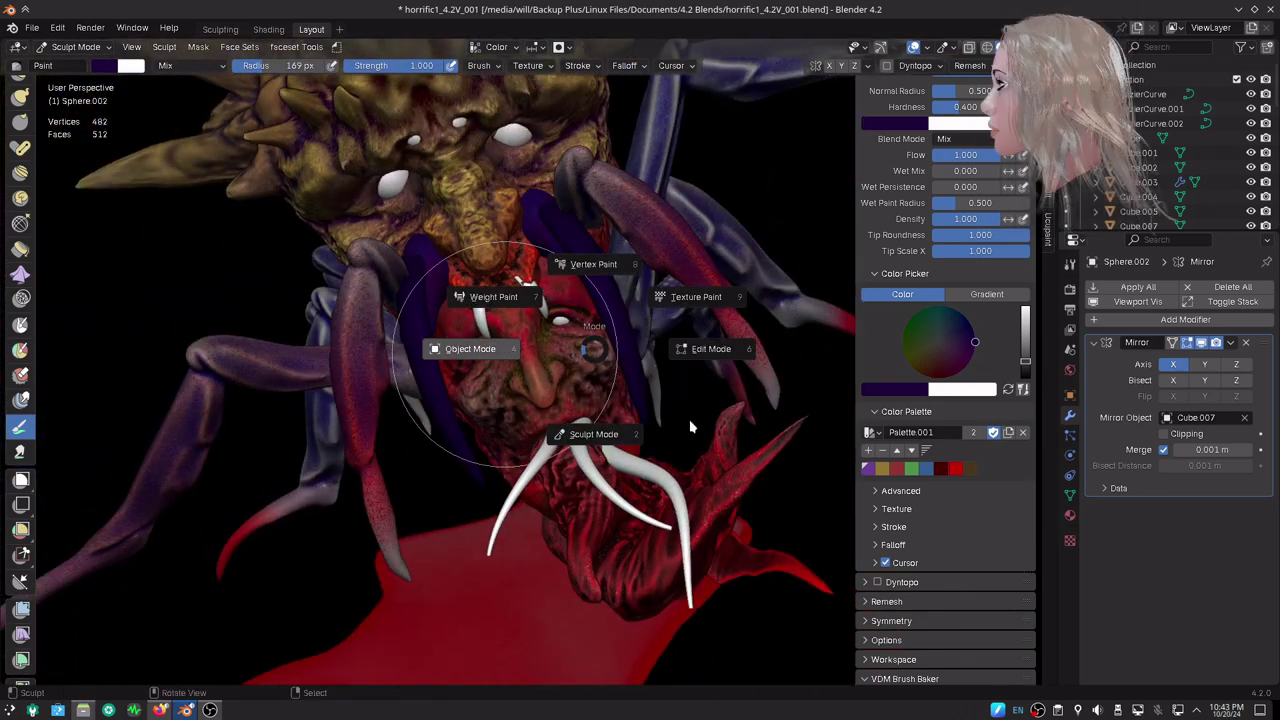
- Return to Object Mode and scale the two long tusks down to about 0.75
left_click(470, 348)
key("s")
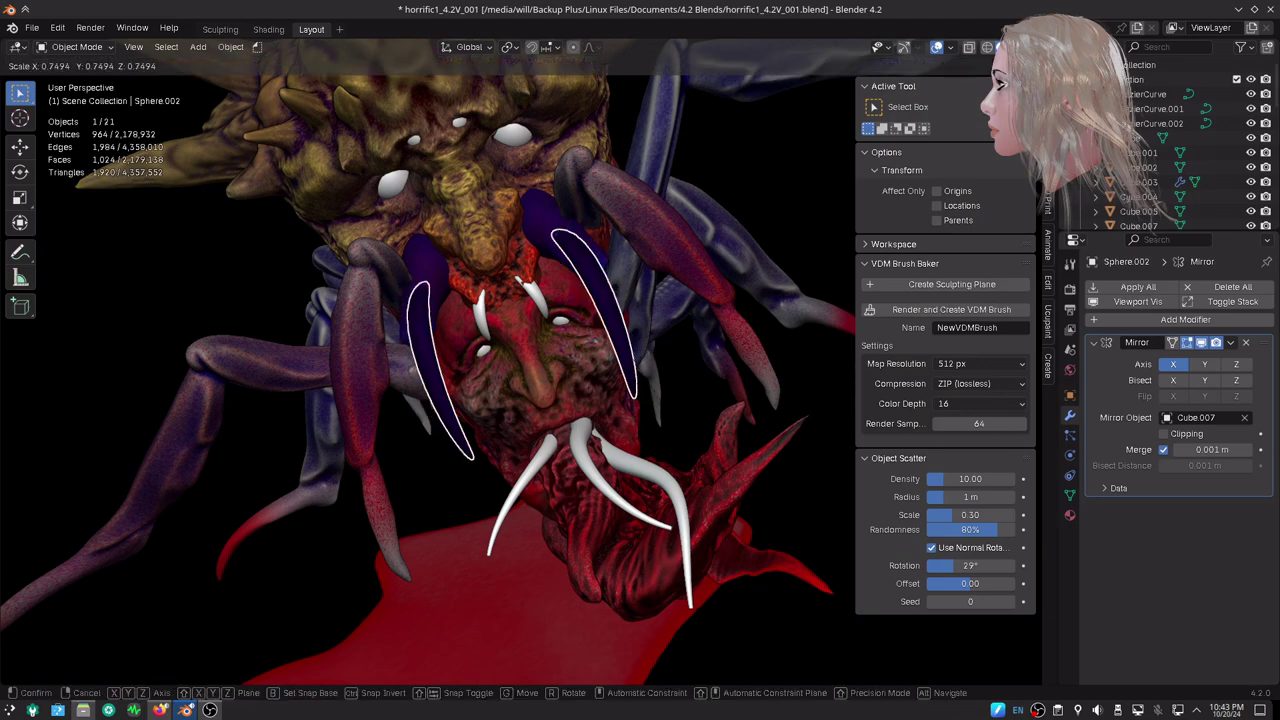
left_click(700, 440)
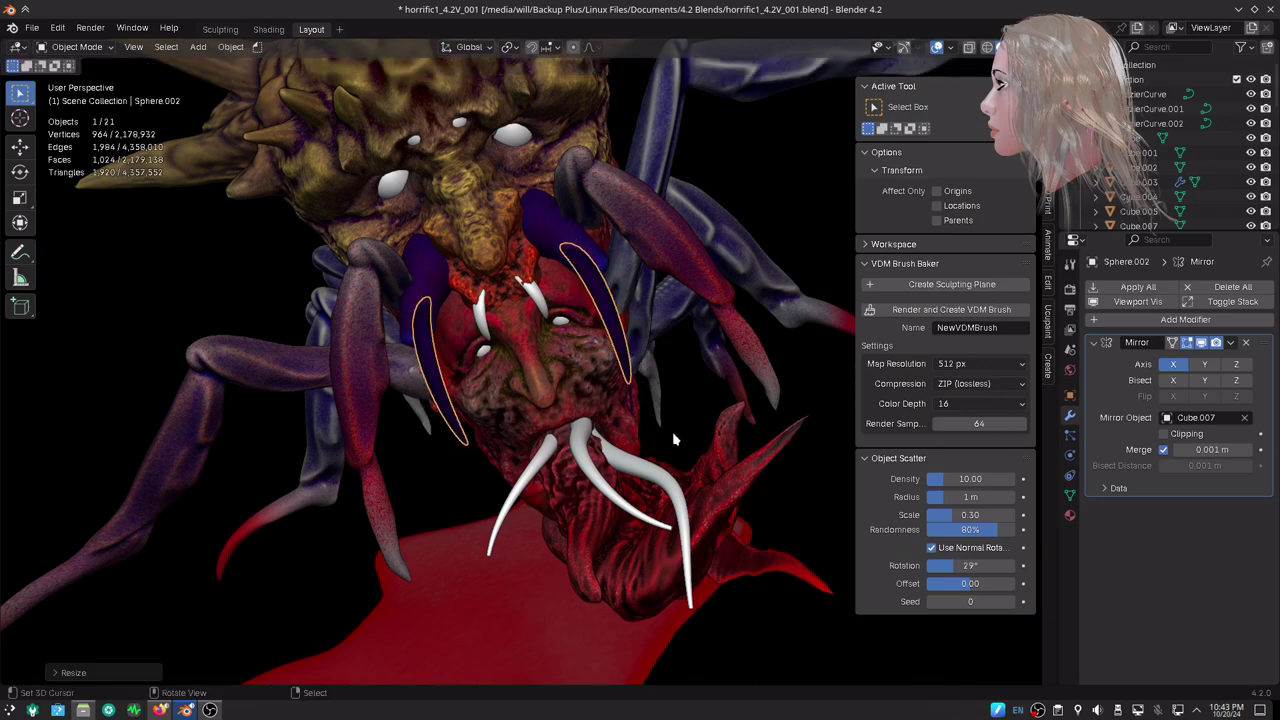
- Move the shrunken tusks to sit closer beside the face
middle_click_drag(677, 437, 517, 443)
middle_click_drag(640, 400, 648, 246, "ctrl")
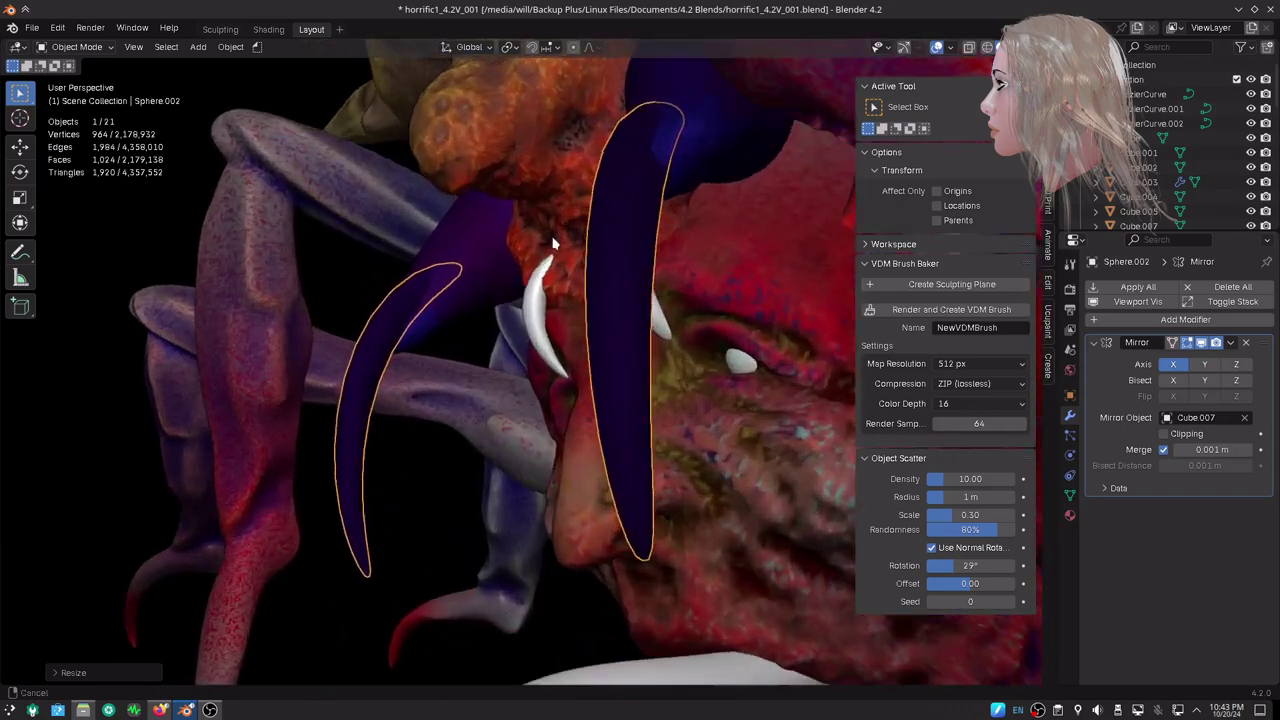
key("g")
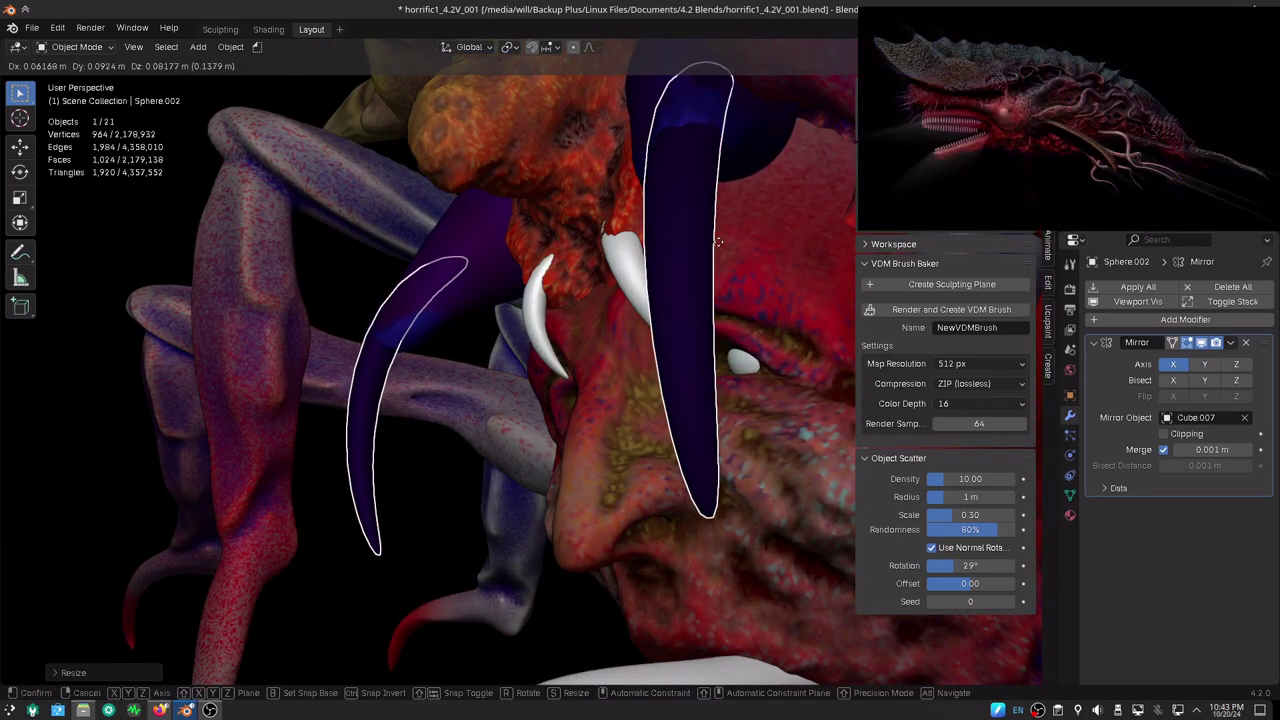
left_click(628, 341)
mouse_move(628, 341)
middle_mouse_down()
mouse_move(589, 465)
mouse_move(686, 473)
middle_mouse_up()
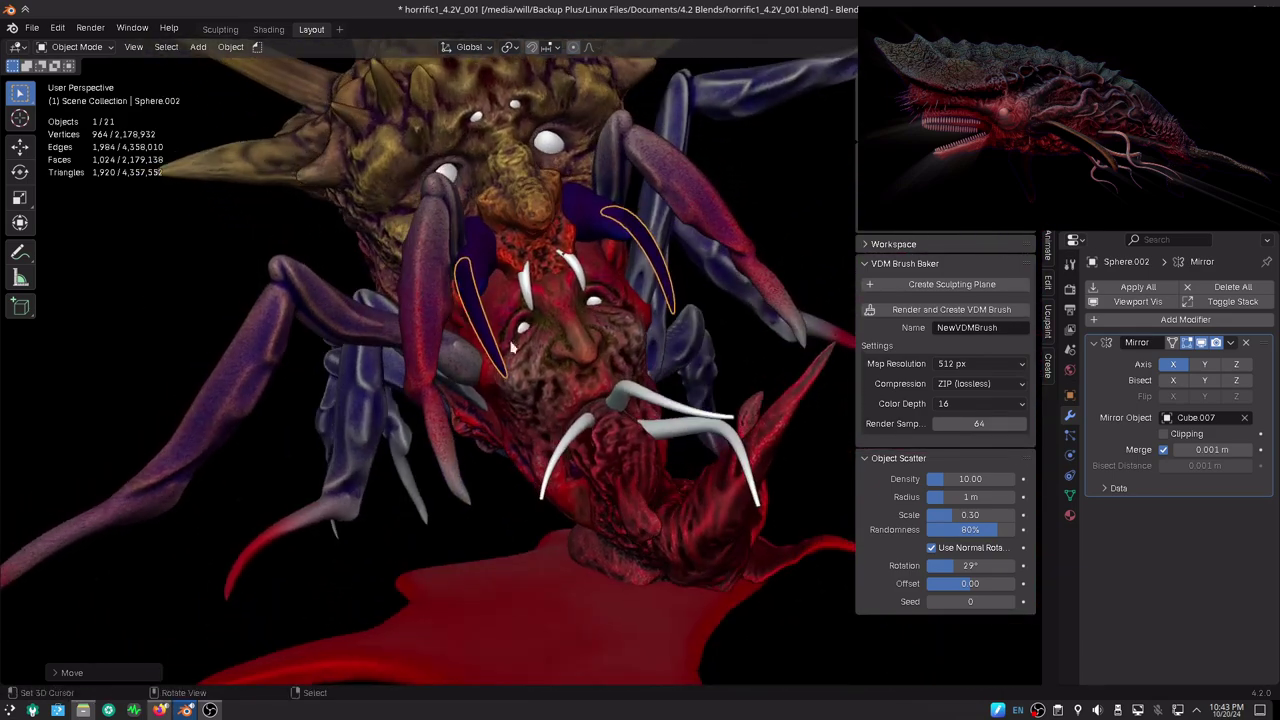
- Select the leg piece Cube.003 and rotate it about its local Z axis
left_click(445, 216)
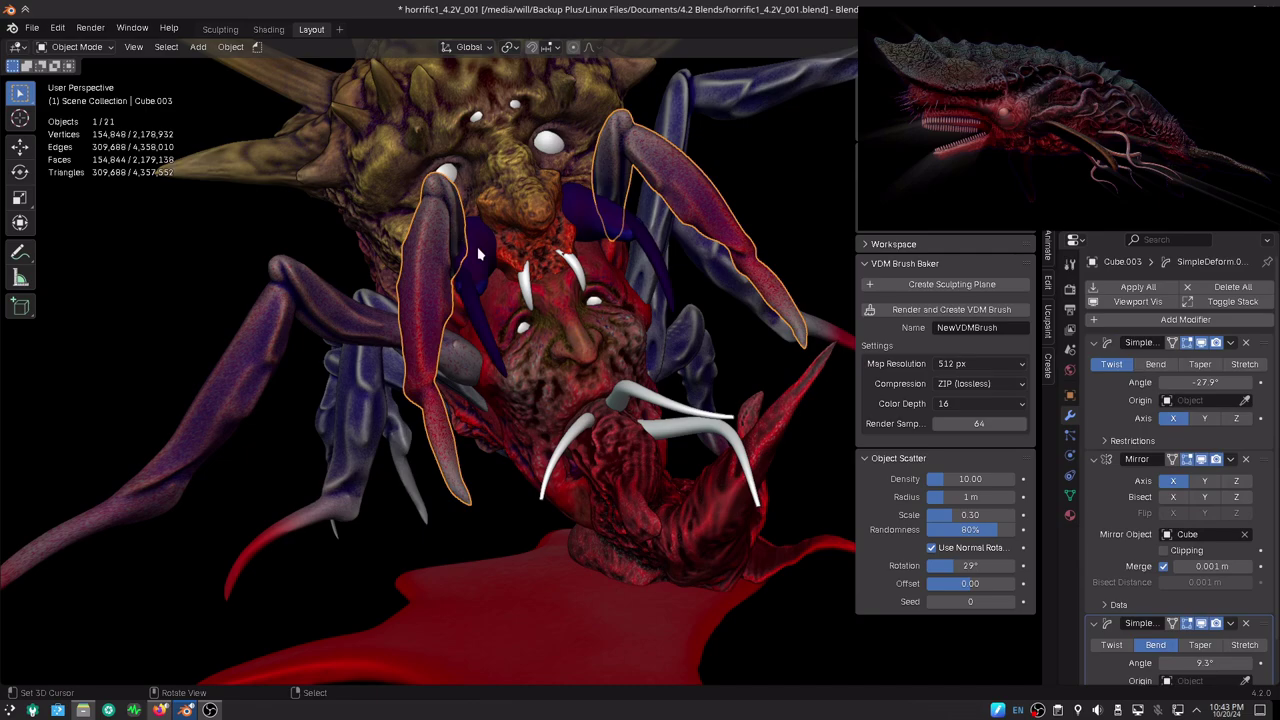
mouse_move(482, 255)
middle_mouse_down()
mouse_move(575, 385)
mouse_move(665, 373)
mouse_move(677, 468)
mouse_move(706, 373)
mouse_move(499, 467)
mouse_move(697, 425)
middle_mouse_up()
key("r")
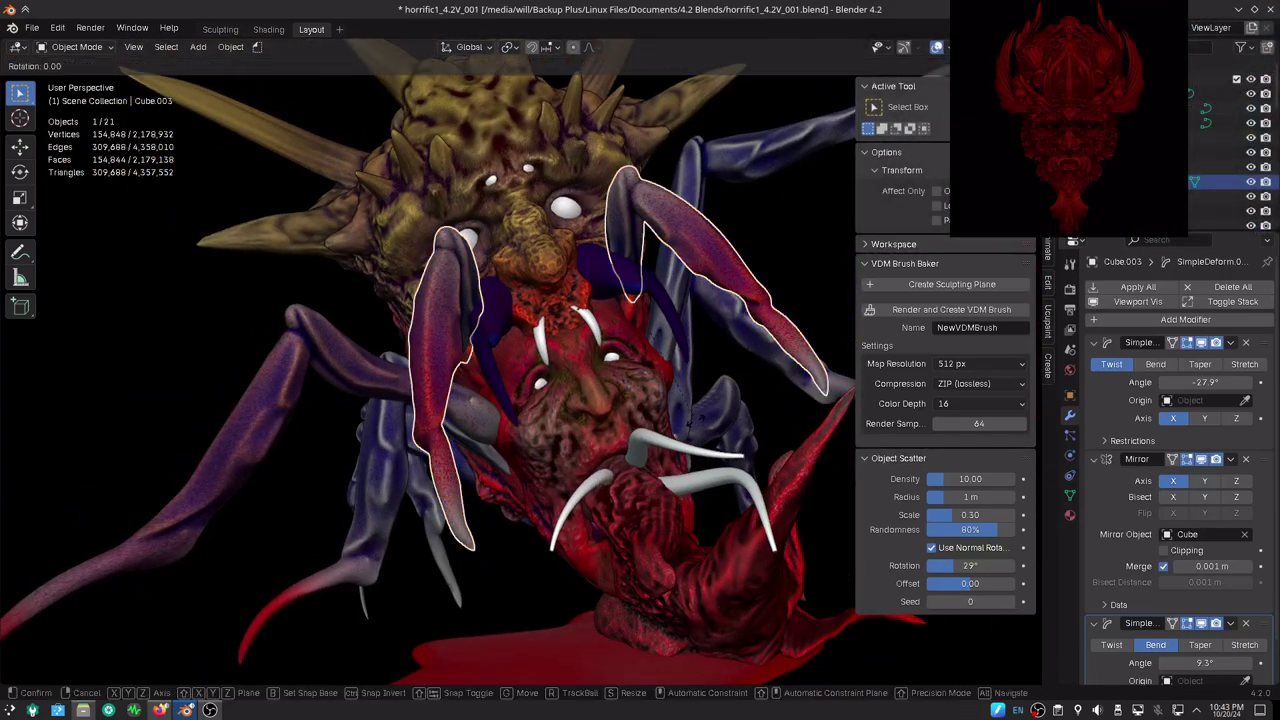
key("z")
key("z")
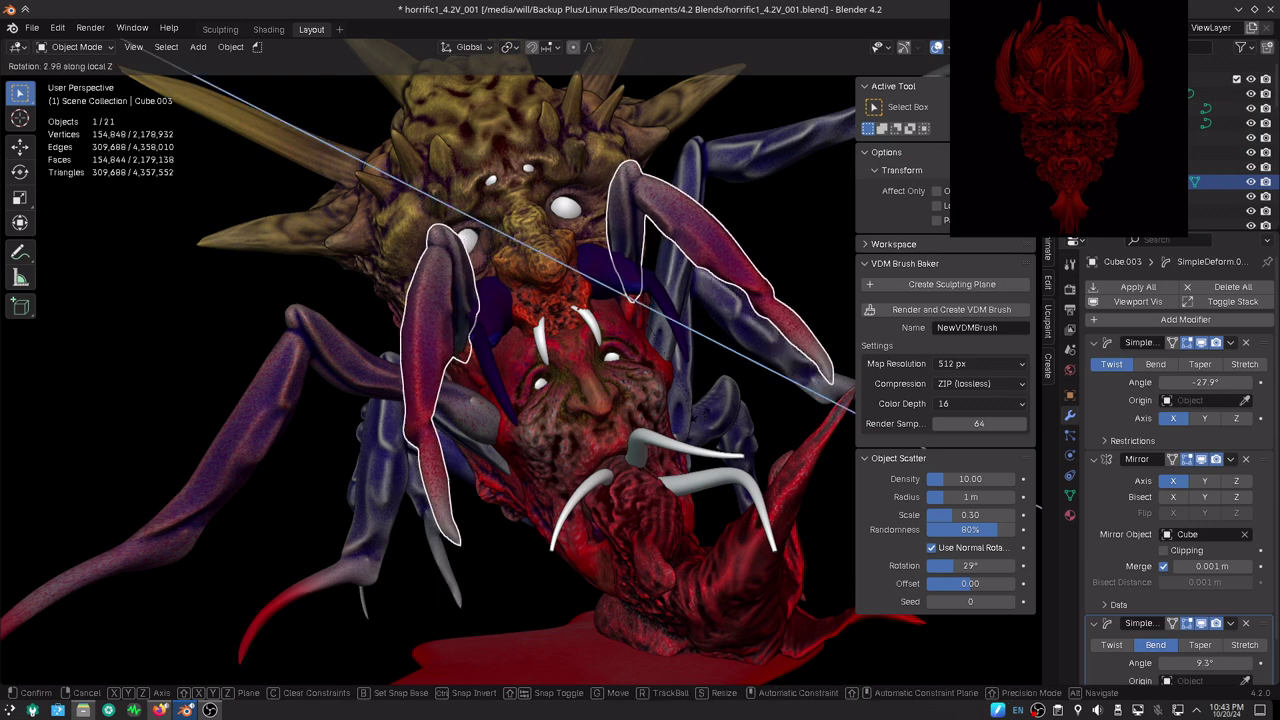
left_click(728, 378)
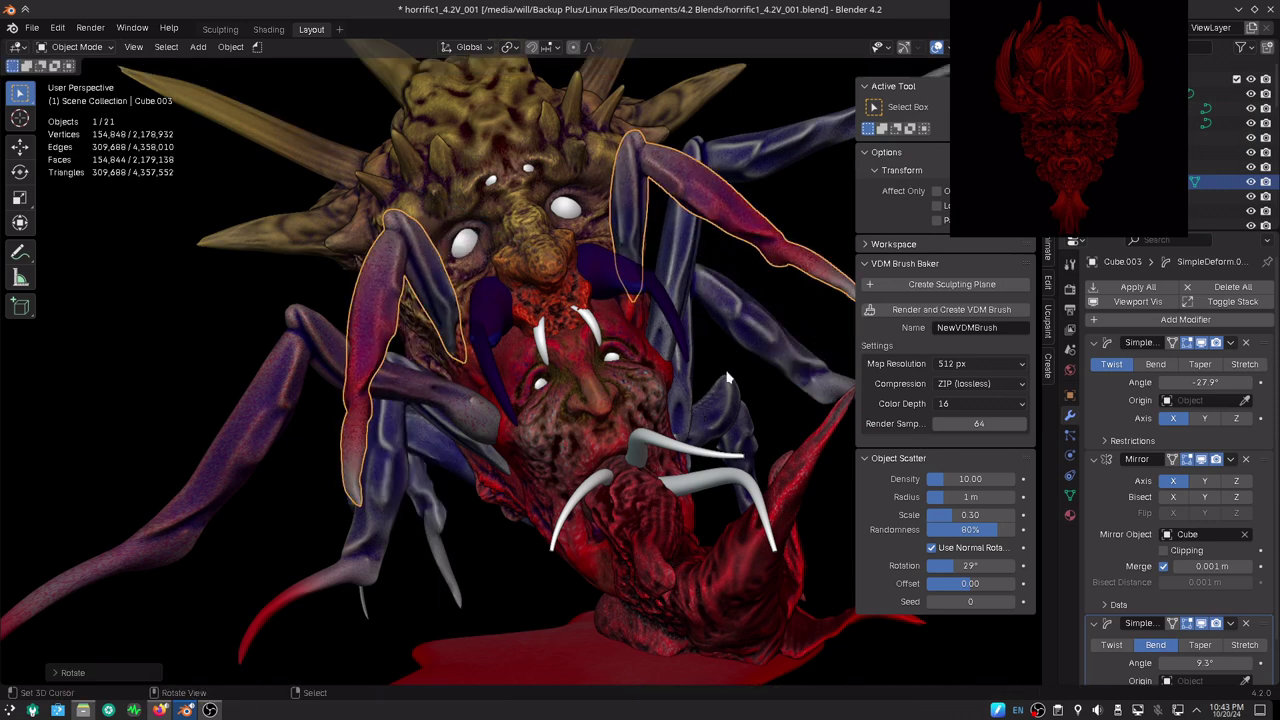
- Adjust the legs' local Z rotation to about -3.4° and orbit for a front view
mouse_move(594, 368)
middle_mouse_down()
mouse_move(678, 538)
mouse_move(663, 560)
mouse_move(716, 532)
mouse_move(727, 505)
mouse_move(698, 498)
mouse_move(600, 522)
mouse_move(641, 516)
middle_mouse_up()
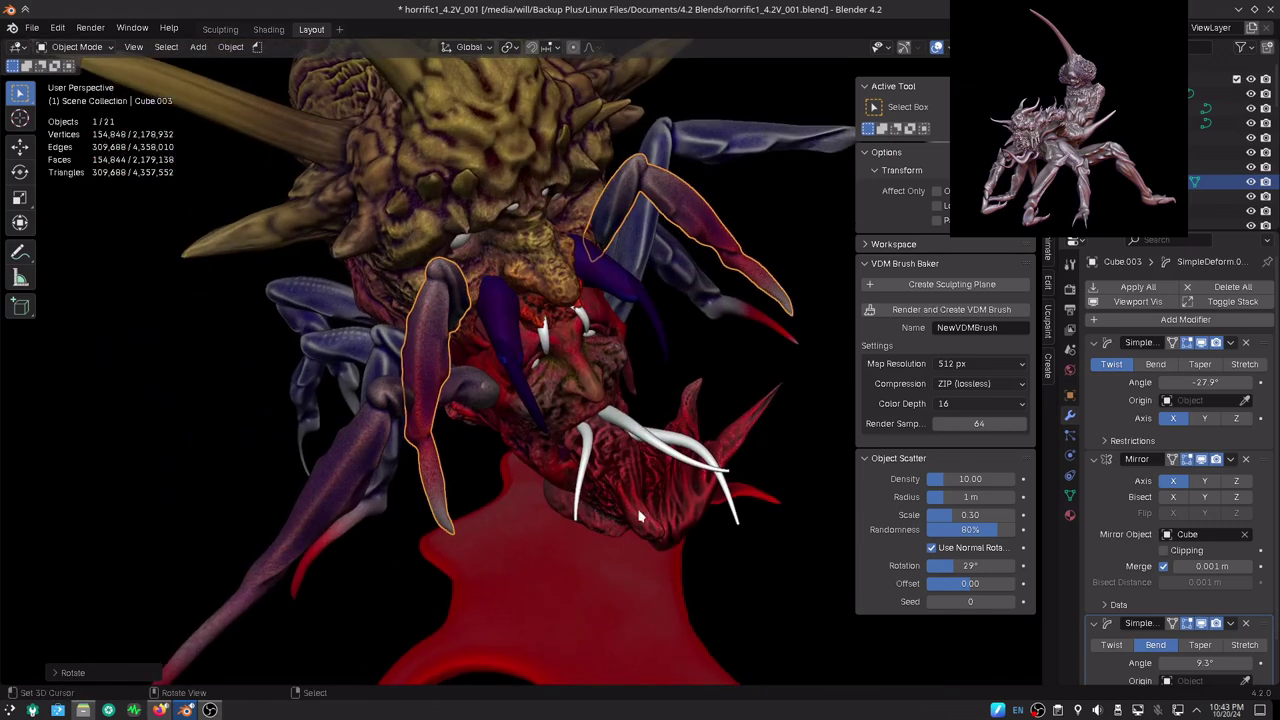
key("r")
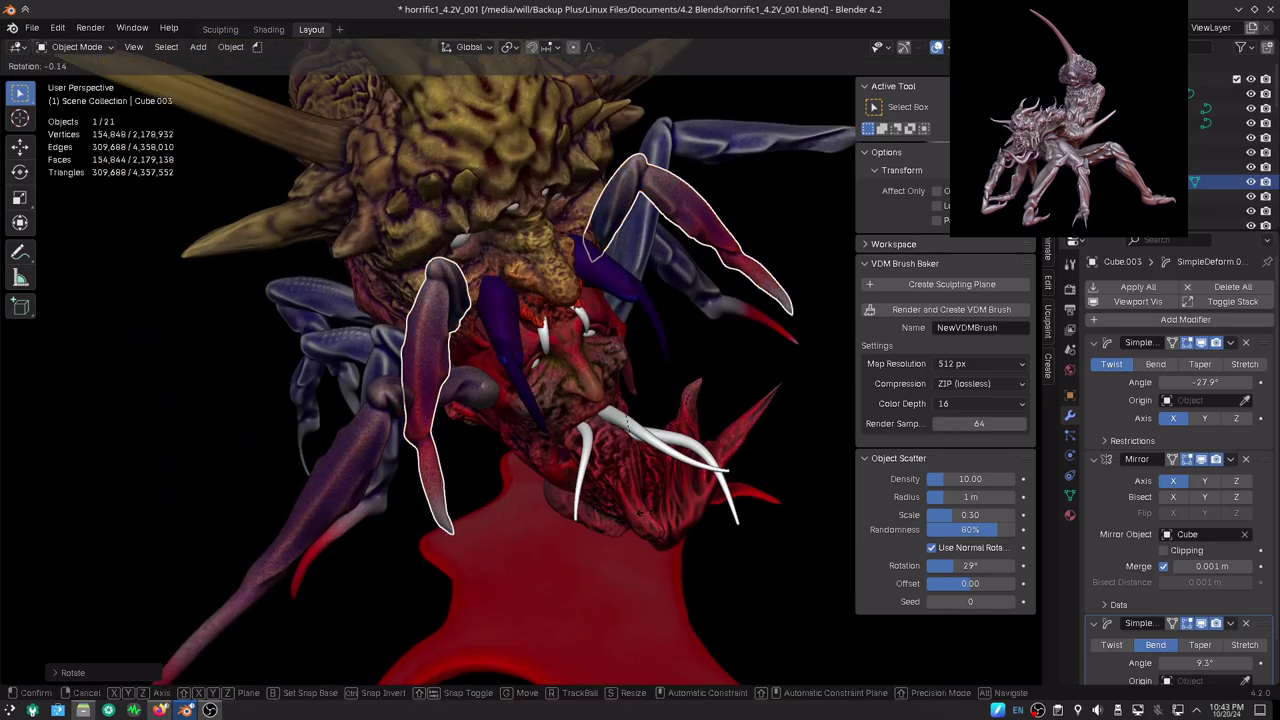
key("z")
key("z")
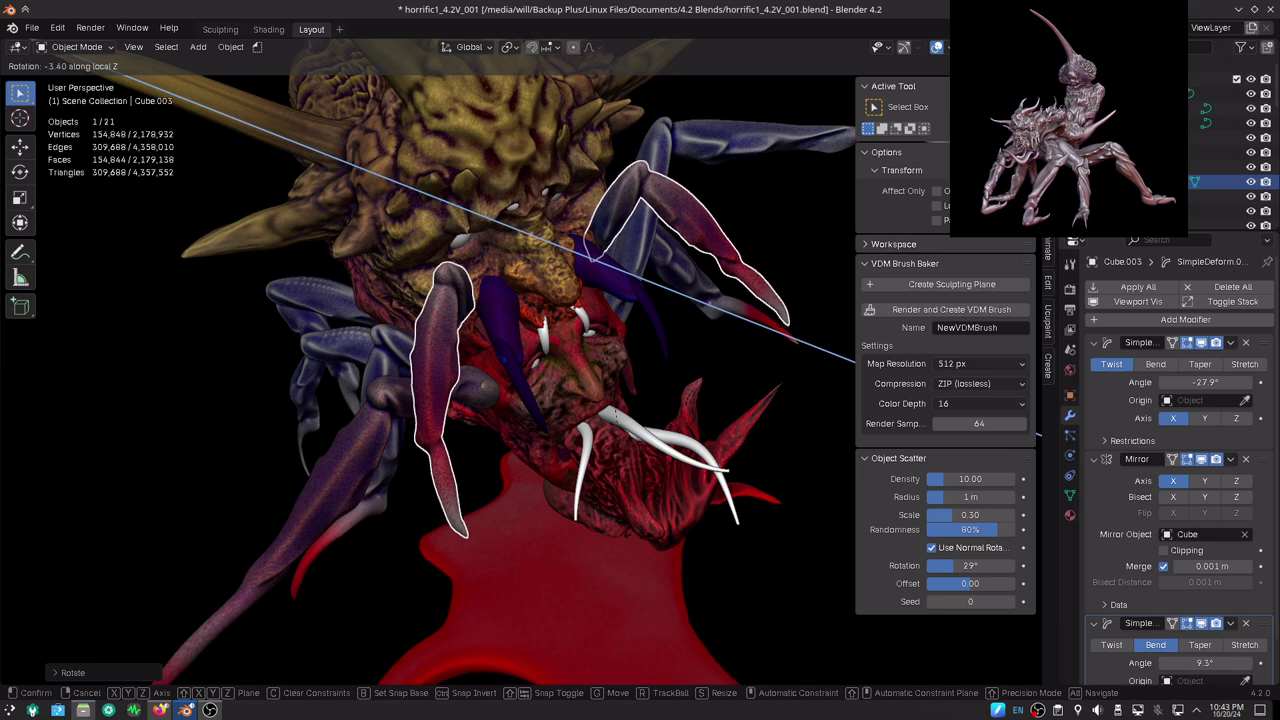
left_click(623, 553)
mouse_move(623, 553)
middle_mouse_down()
mouse_move(686, 543)
mouse_move(660, 608)
mouse_move(597, 583)
mouse_move(399, 564)
mouse_move(443, 530)
mouse_move(575, 515)
mouse_move(623, 462)
mouse_move(648, 494)
mouse_move(729, 535)
mouse_move(730, 552)
mouse_move(748, 440)
middle_mouse_up()
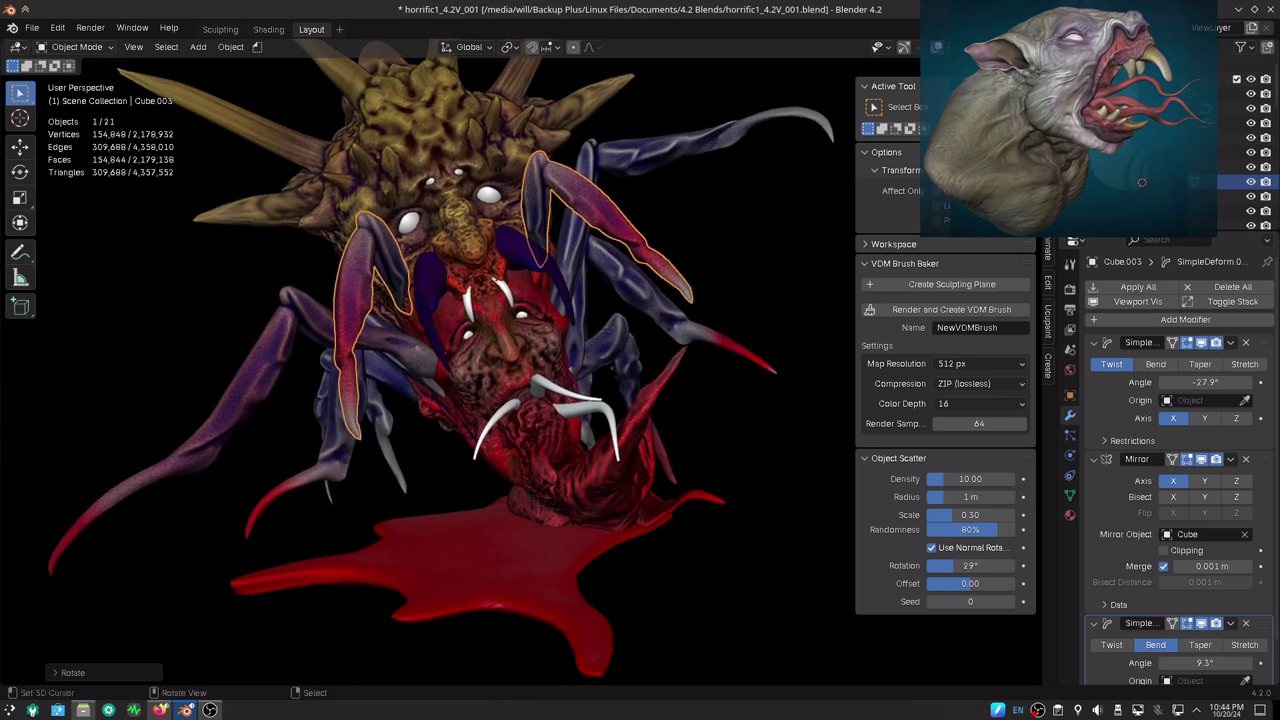
- Try darker bluish, red, then dark orange-rim matcaps on the creature, orbiting slightly
left_click(1027, 47)
left_click(905, 203)
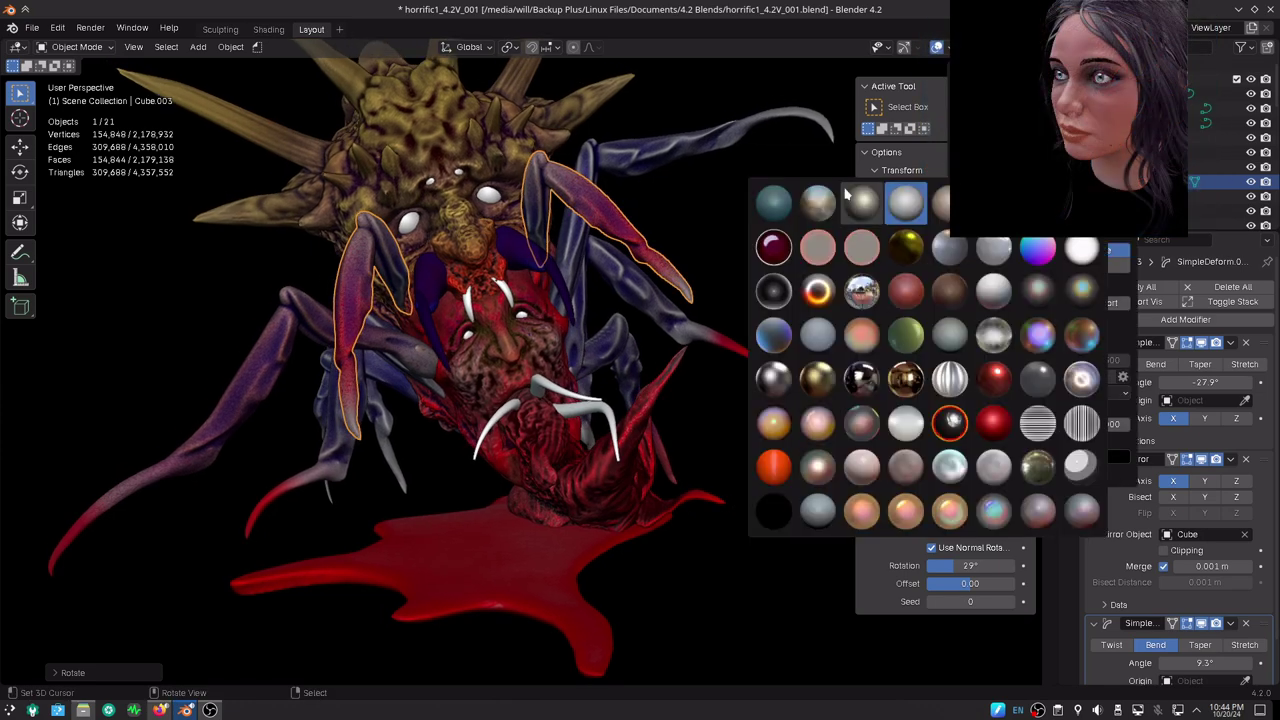
left_click(782, 197)
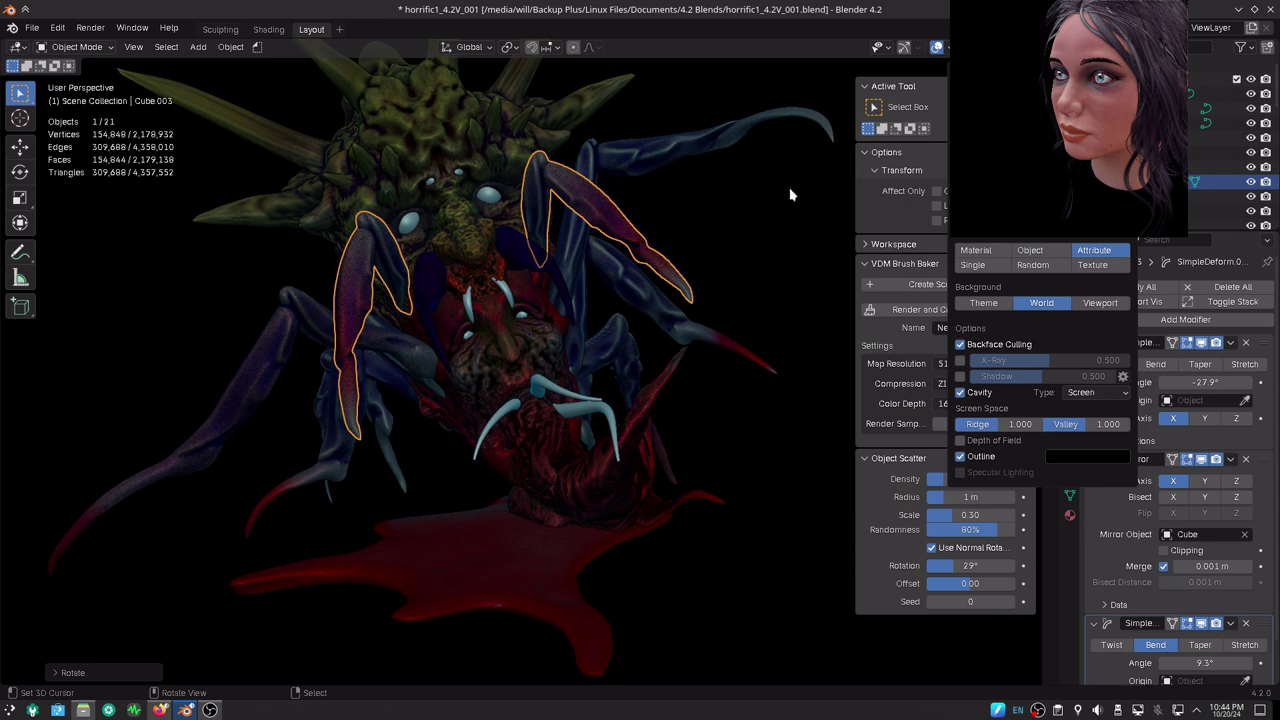
left_click(1010, 180)
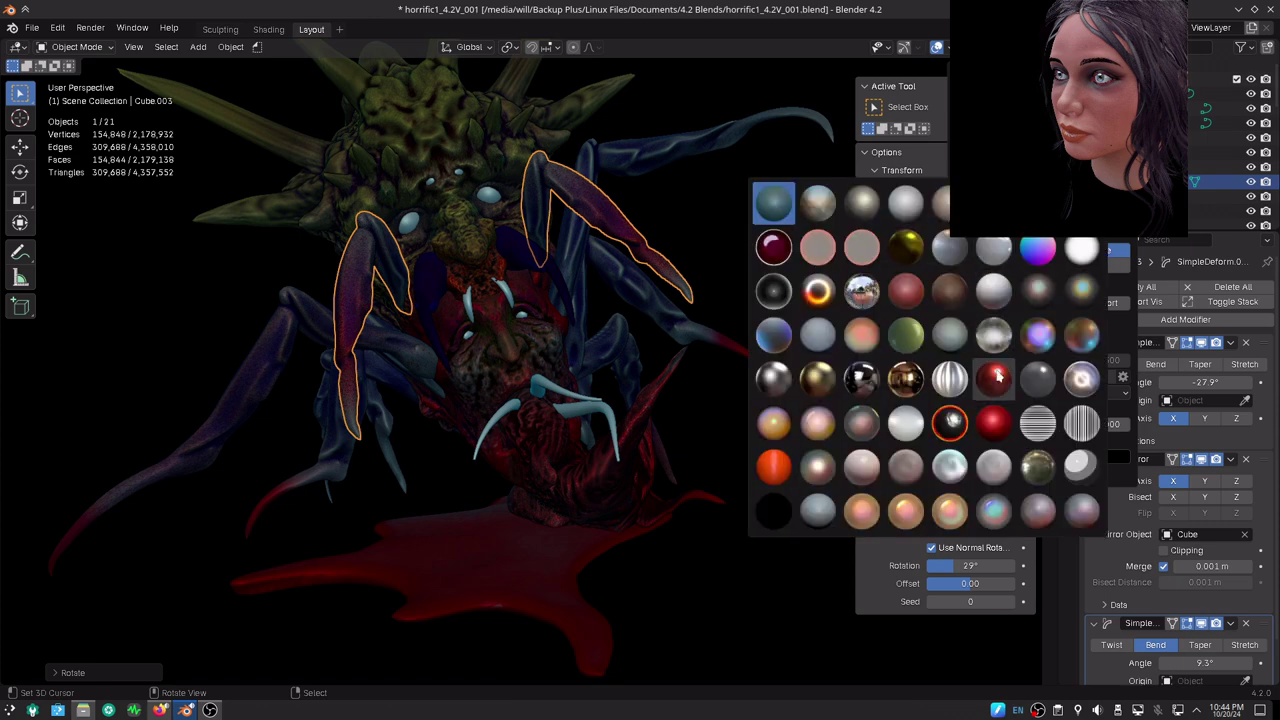
left_click(998, 375)
left_click(1010, 180)
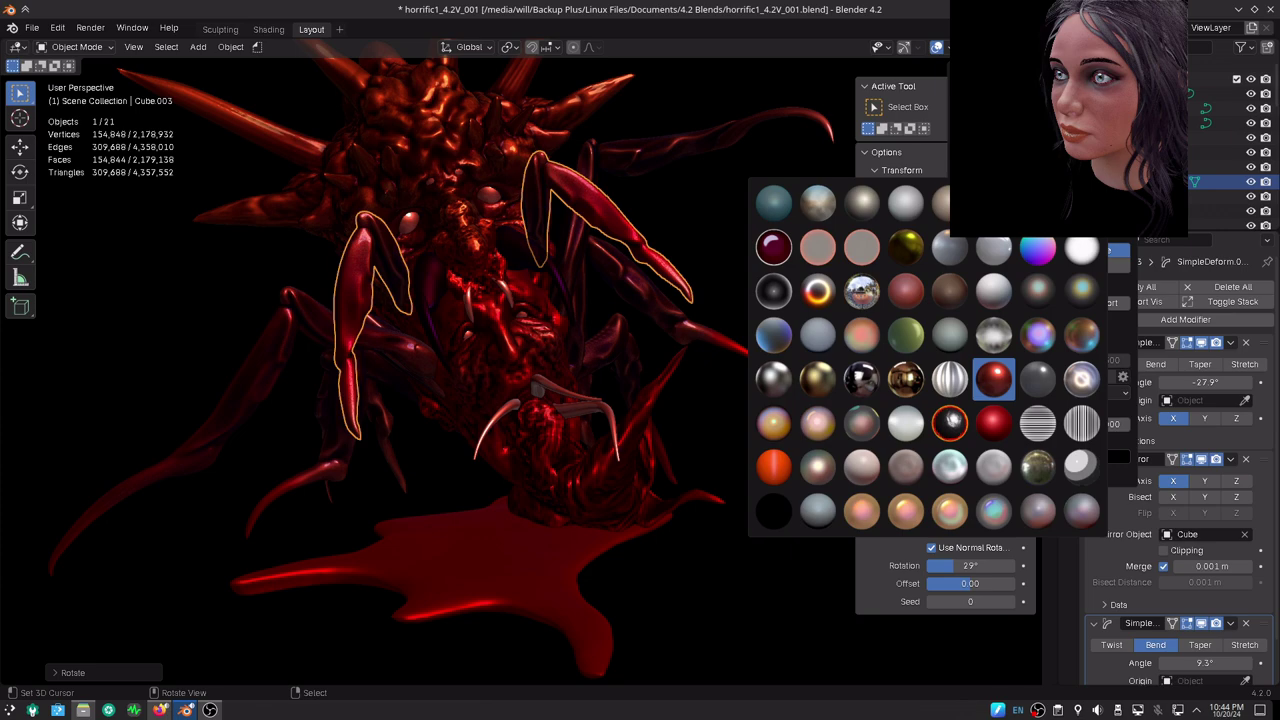
left_click(952, 424)
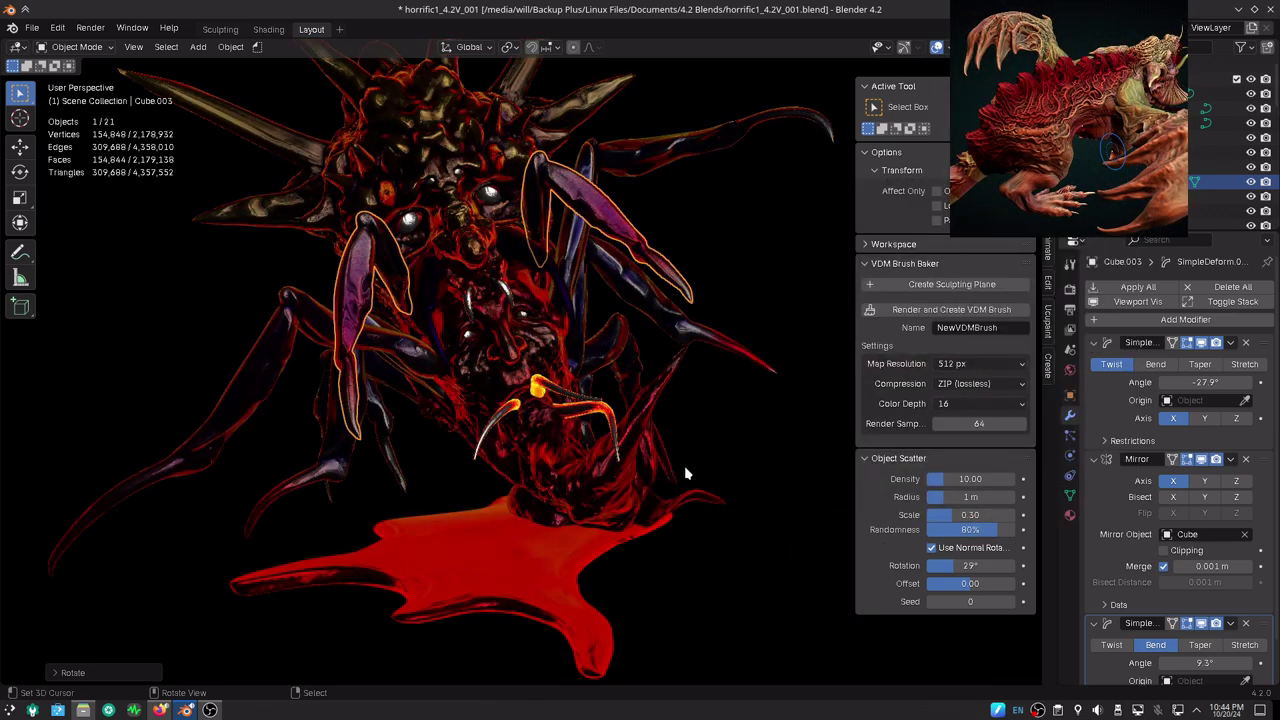
middle_click_drag(686, 471, 692, 440)
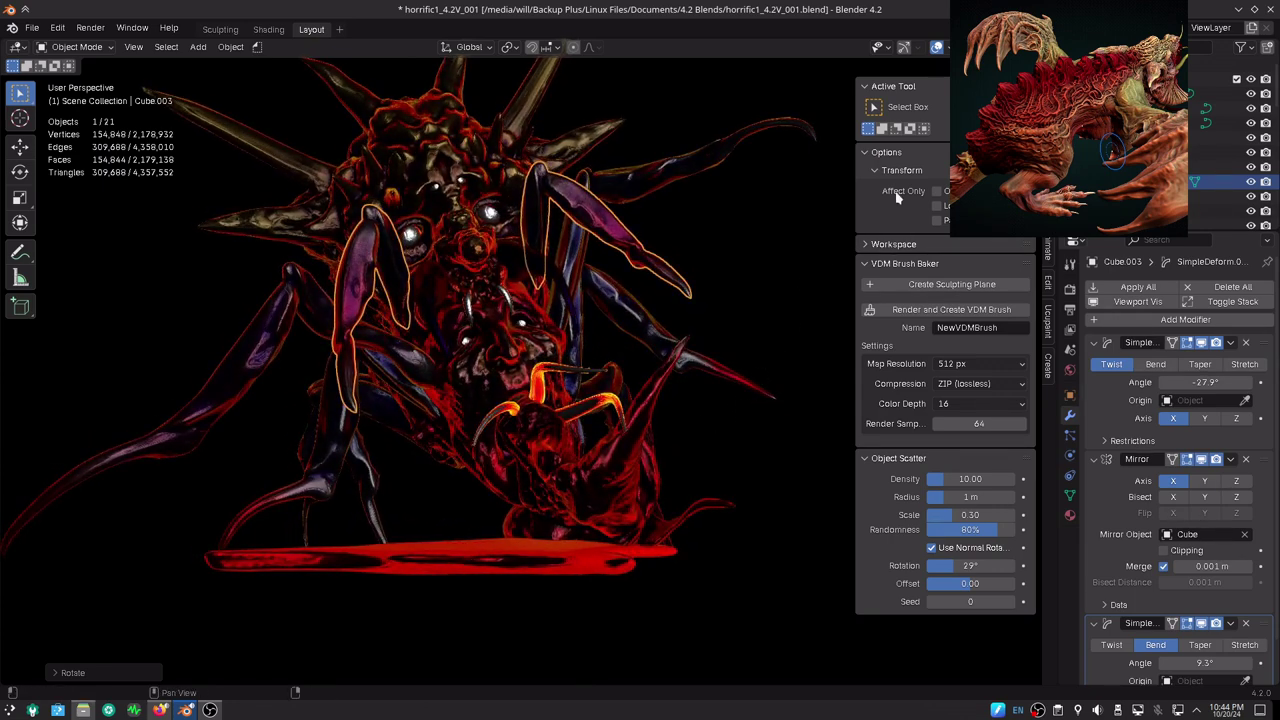
- Apply a brownish matcap with specular lighting, then settle on a dark gold and red matcap
left_click(1030, 47)
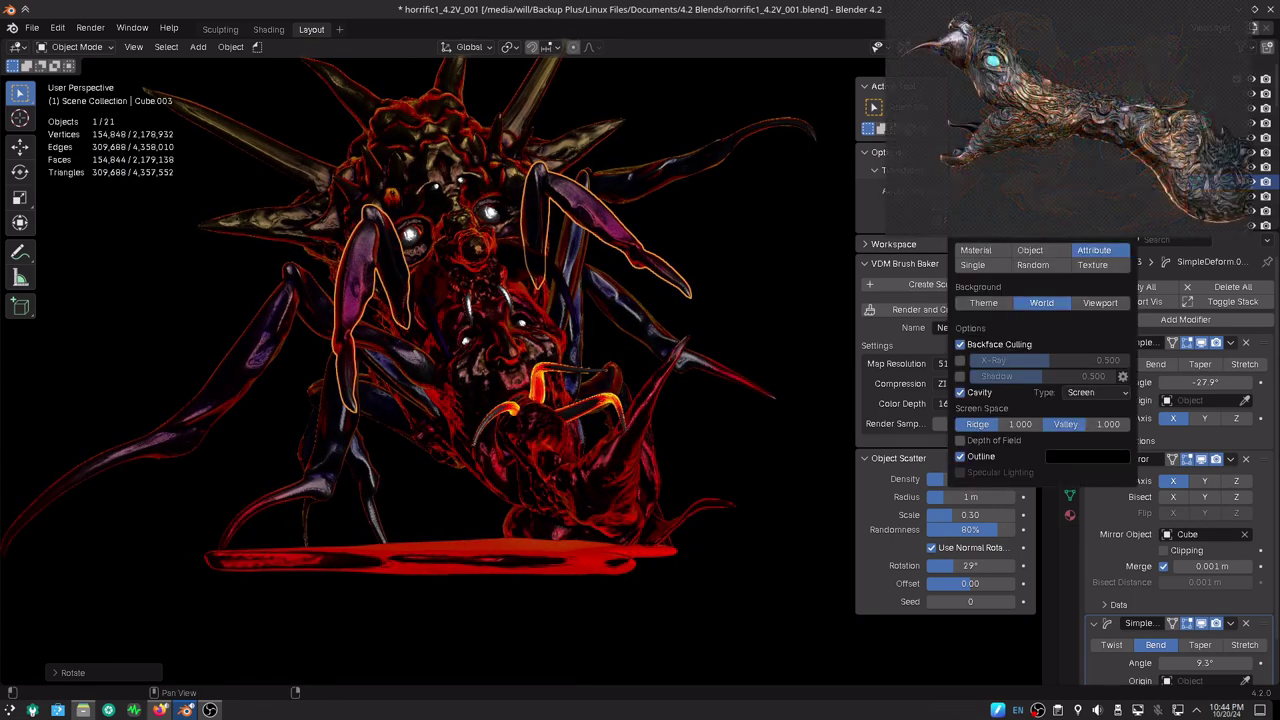
left_click(1000, 190)
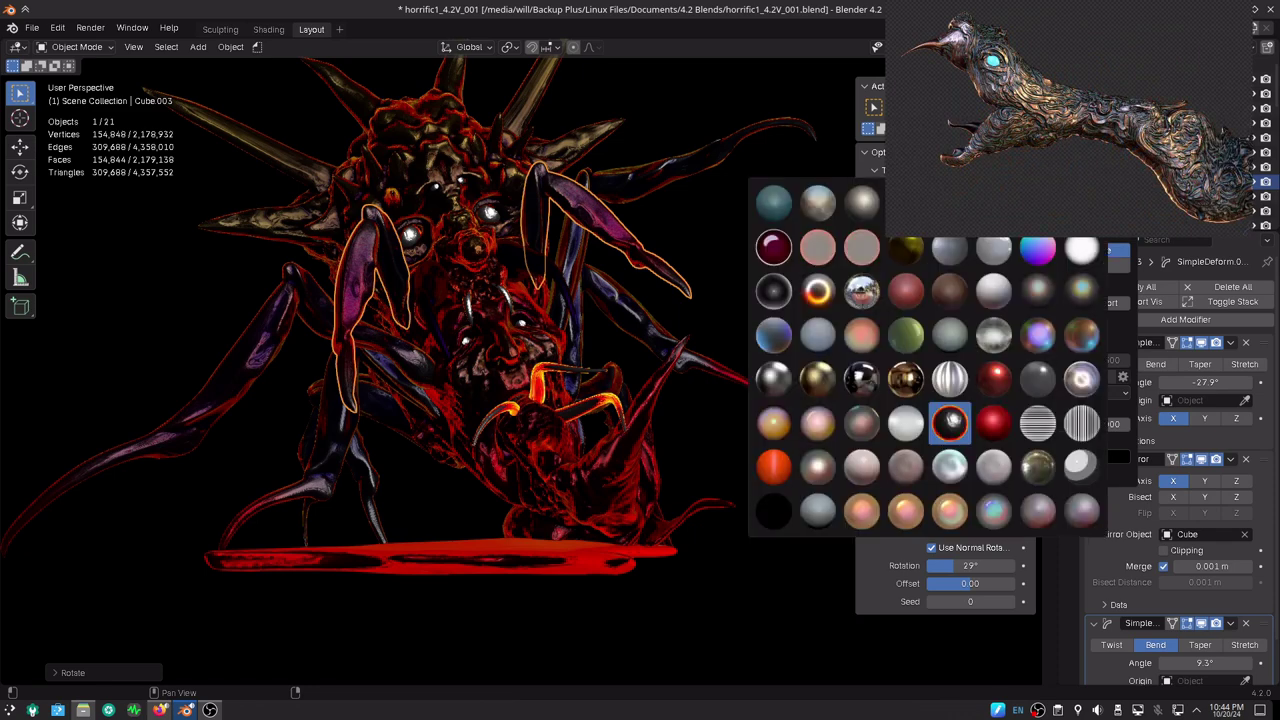
left_click(950, 512)
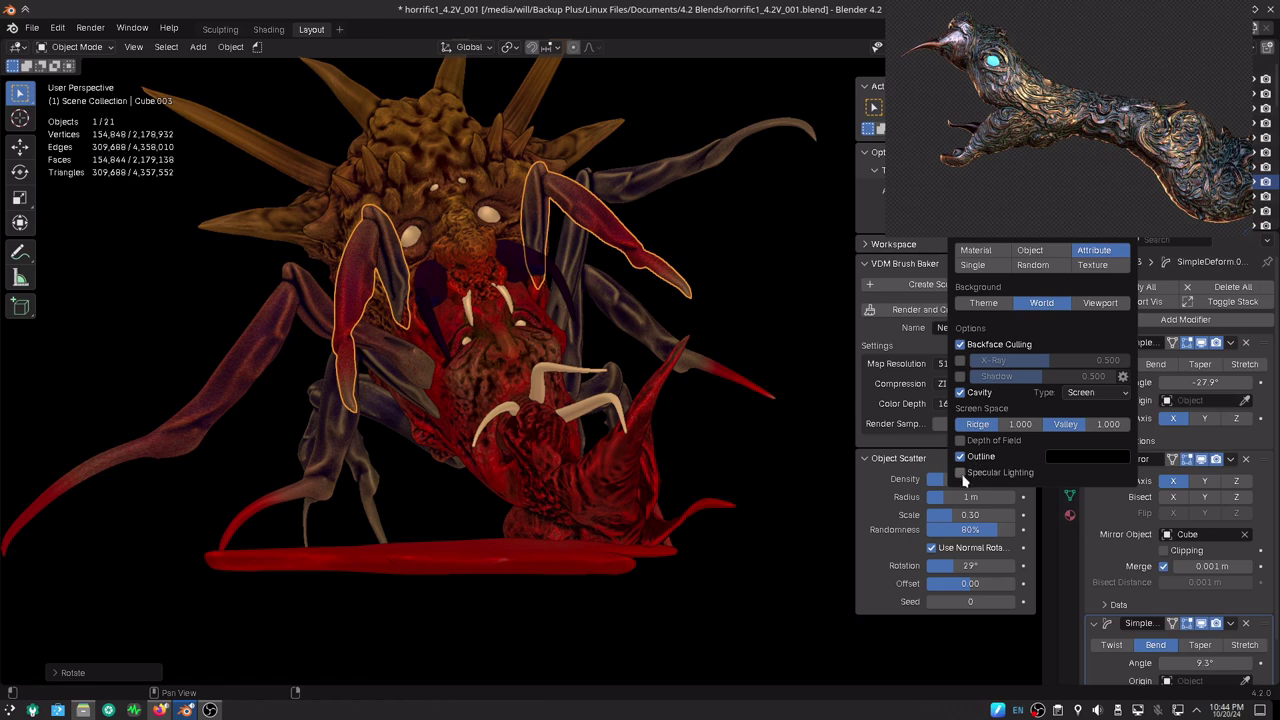
left_click(961, 474)
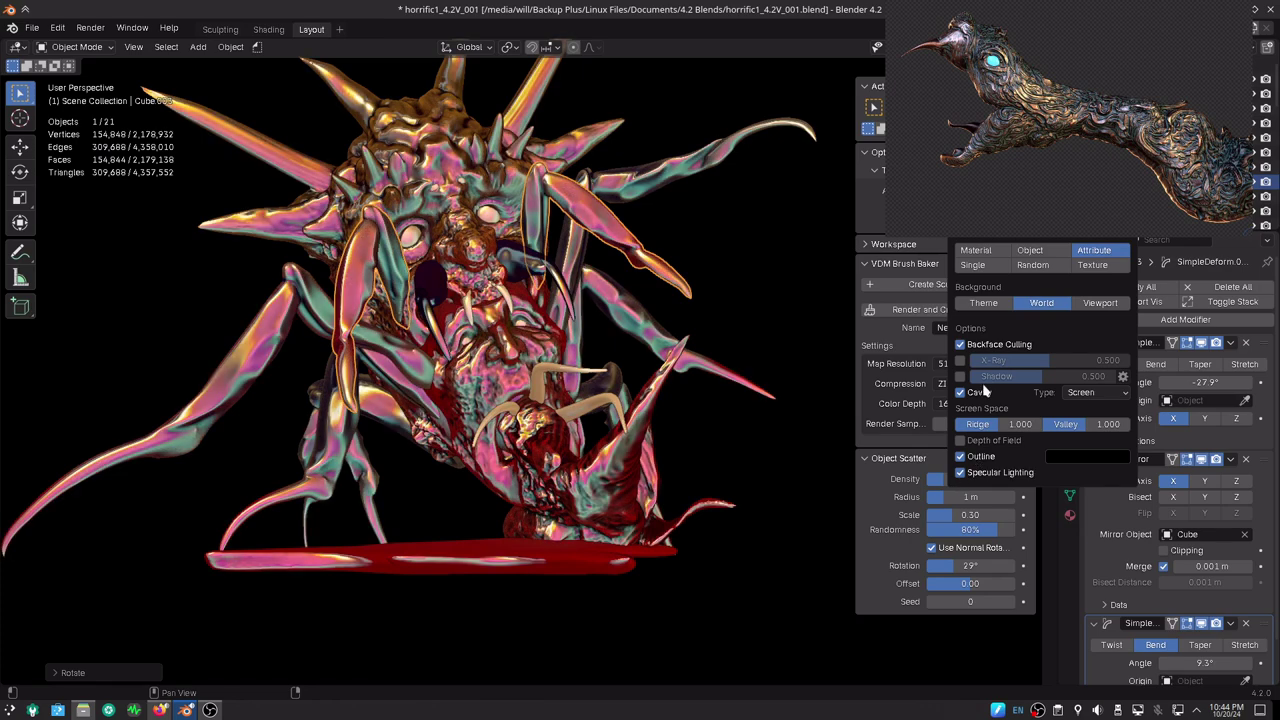
left_click(1000, 150)
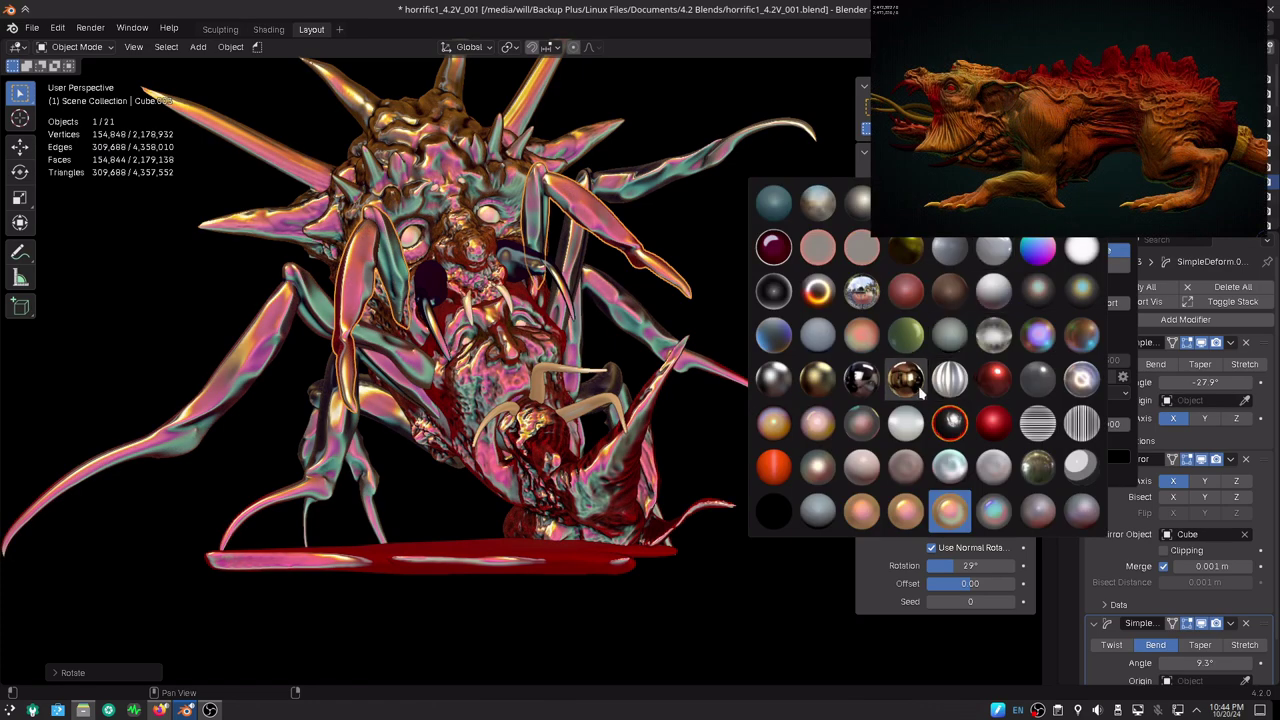
left_click(826, 380)
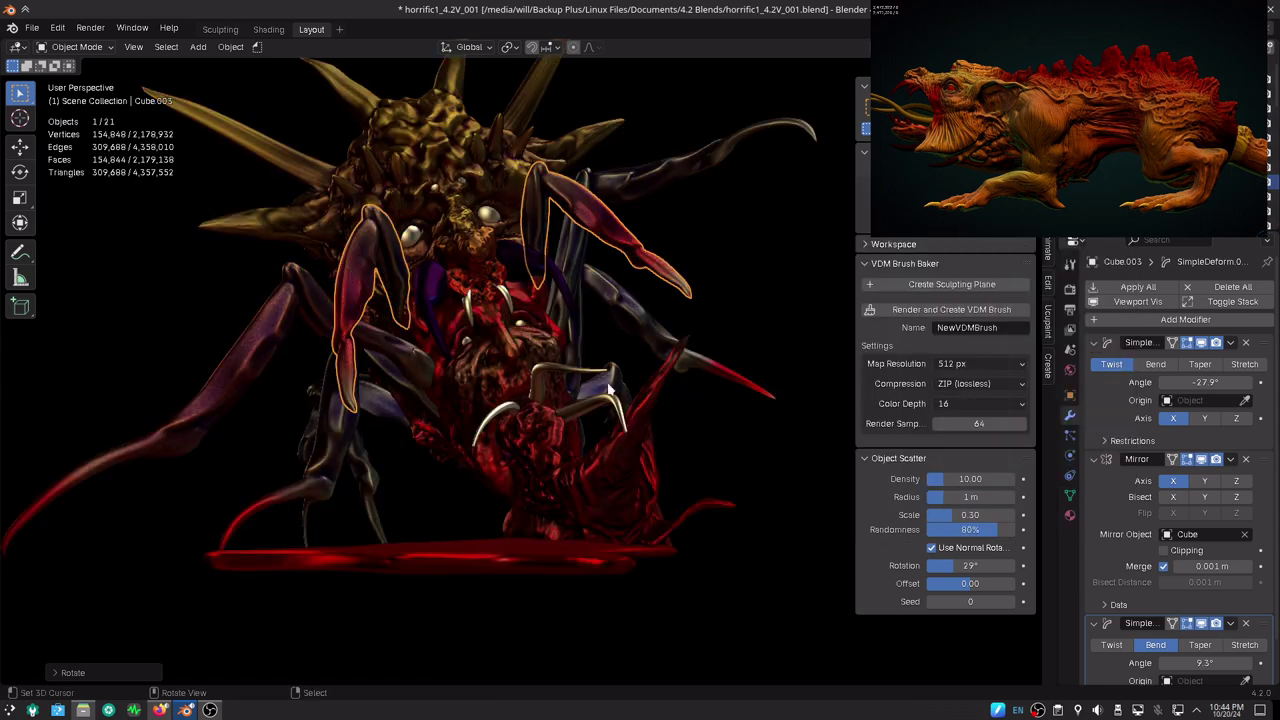
mouse_move(626, 344)
middle_mouse_down()
mouse_move(560, 380)
mouse_move(586, 366)
mouse_move(729, 372)
mouse_move(630, 366)
middle_mouse_up()
- Preview the creature under a new matcap, then the pink-green and brown-red matcaps
left_click(1030, 47)
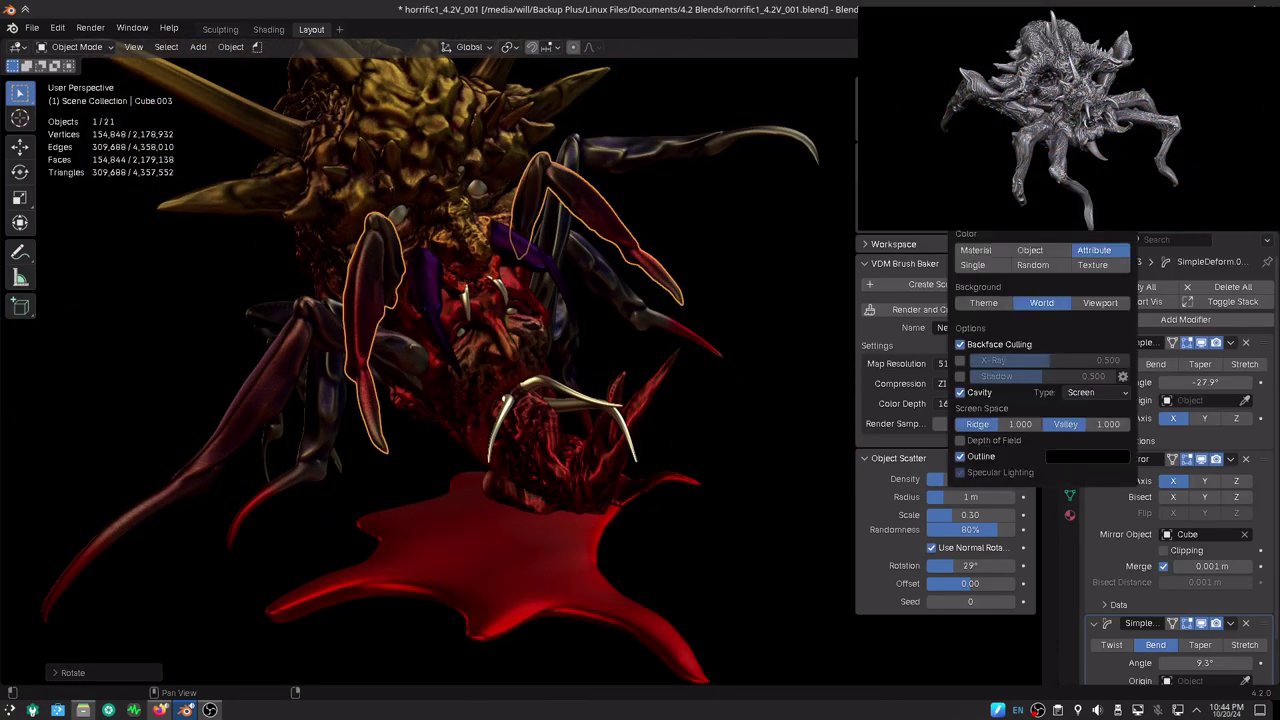
left_click(1010, 330)
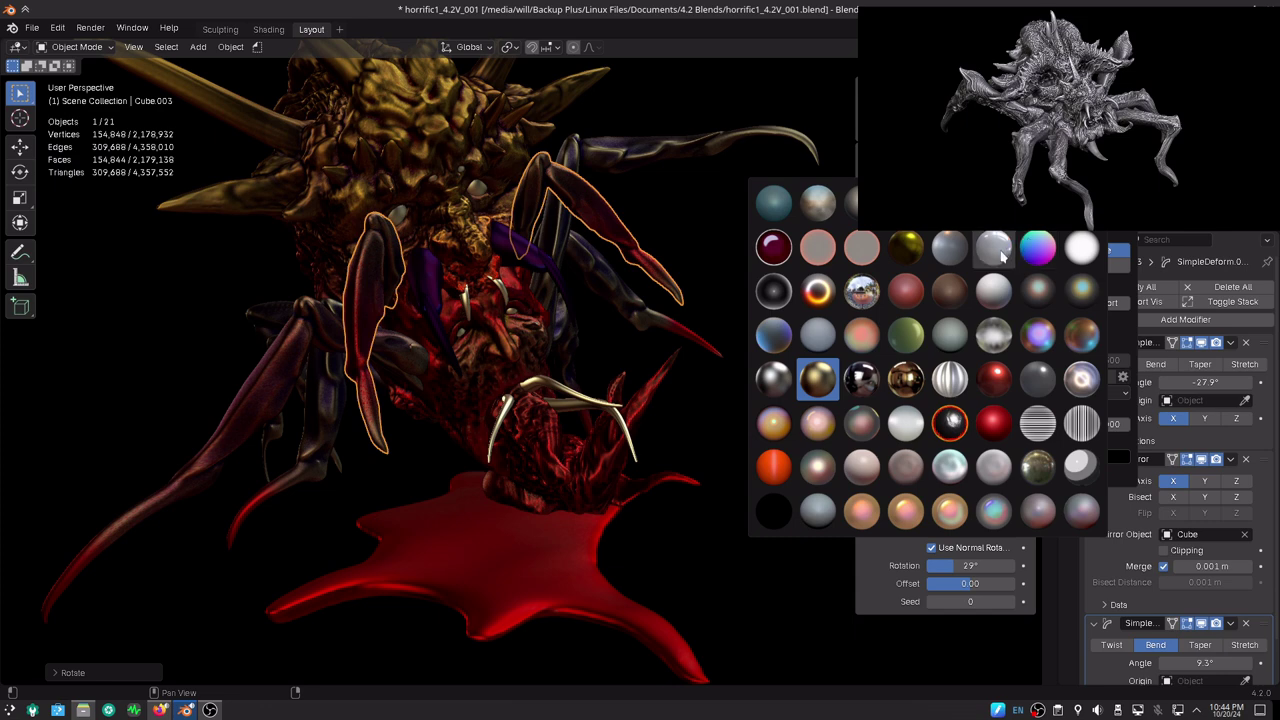
left_click(995, 337)
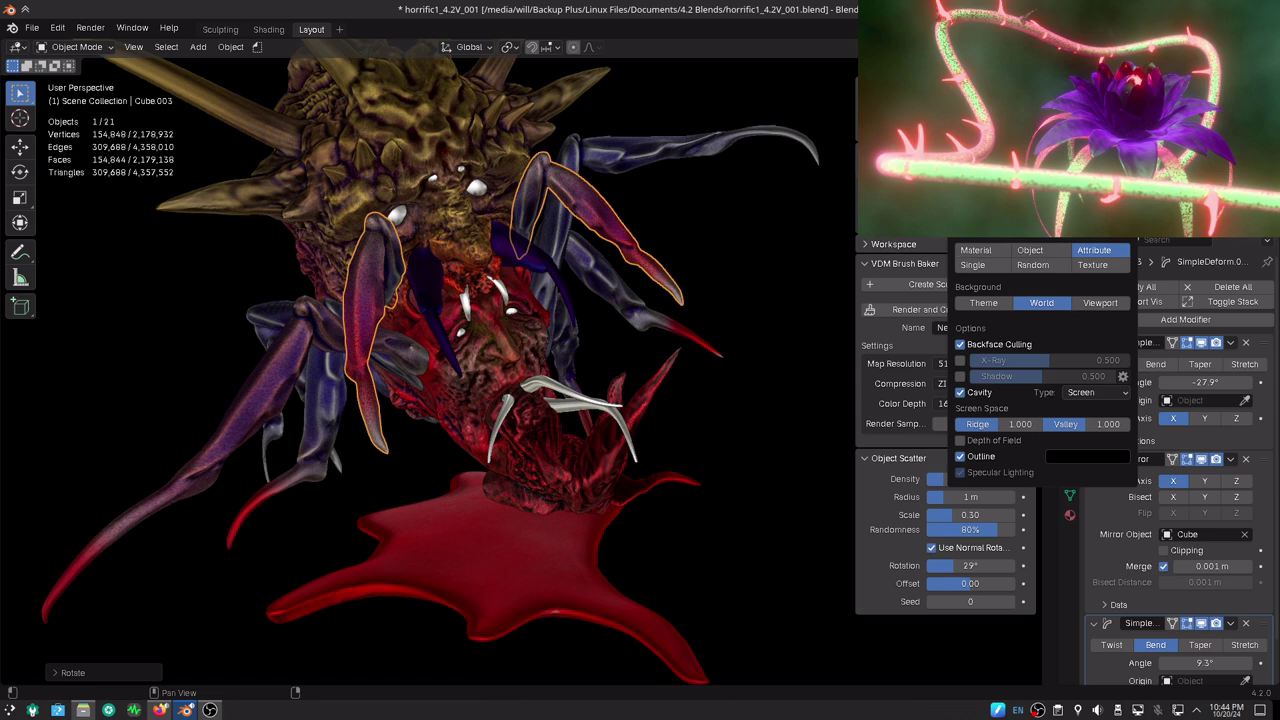
left_click(995, 332)
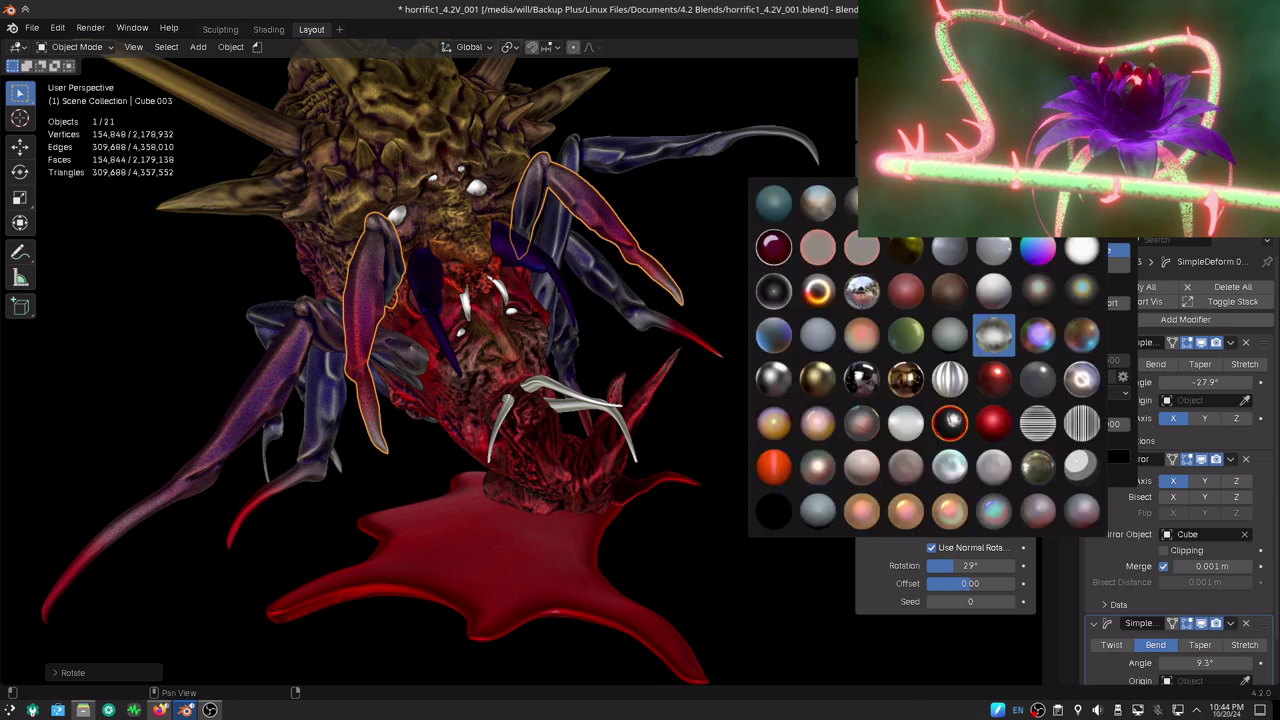
left_click(864, 336)
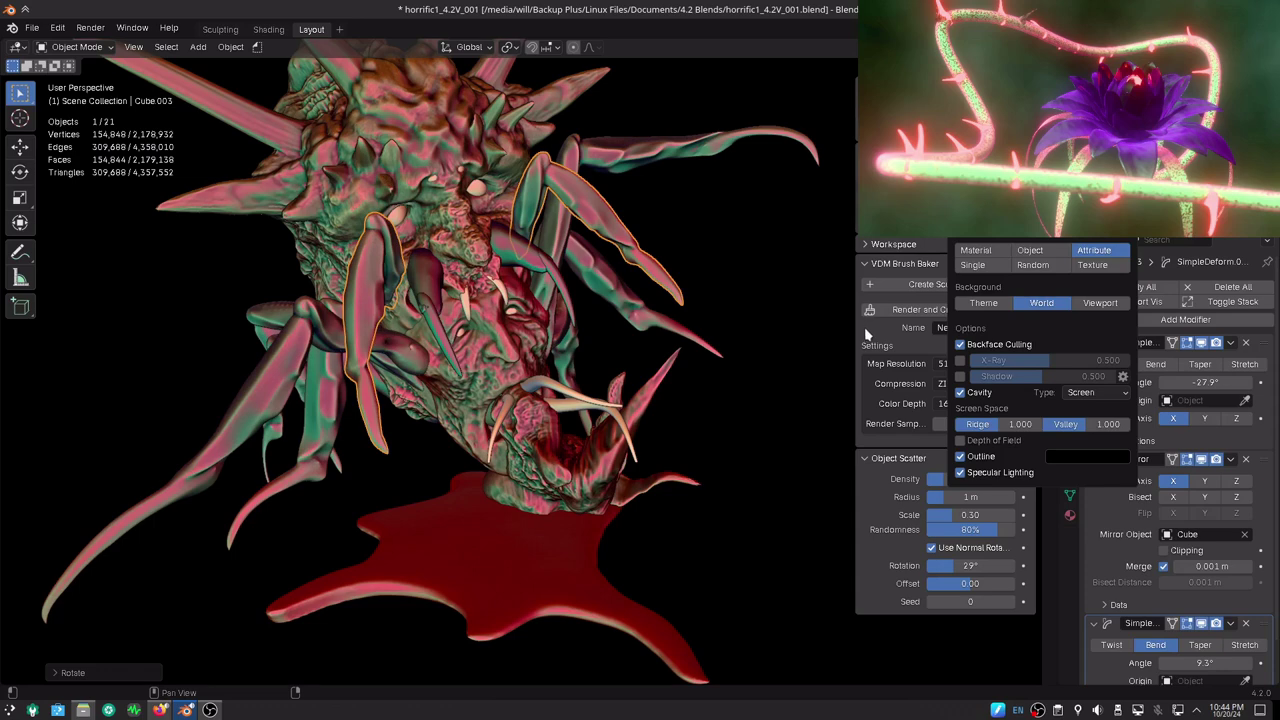
left_click(995, 200)
left_click(862, 248)
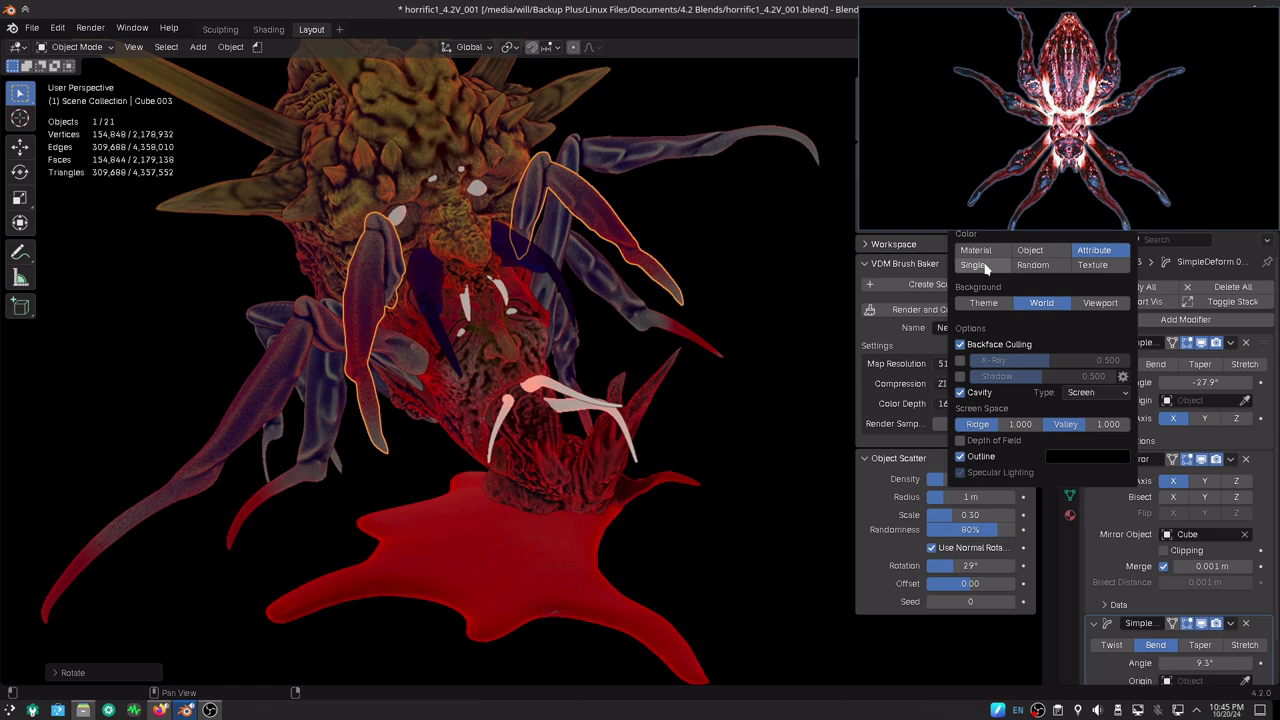
- Preview Studio lighting with specular, then switch back to MatCap shading with a dark matcap
left_click(1000, 160)
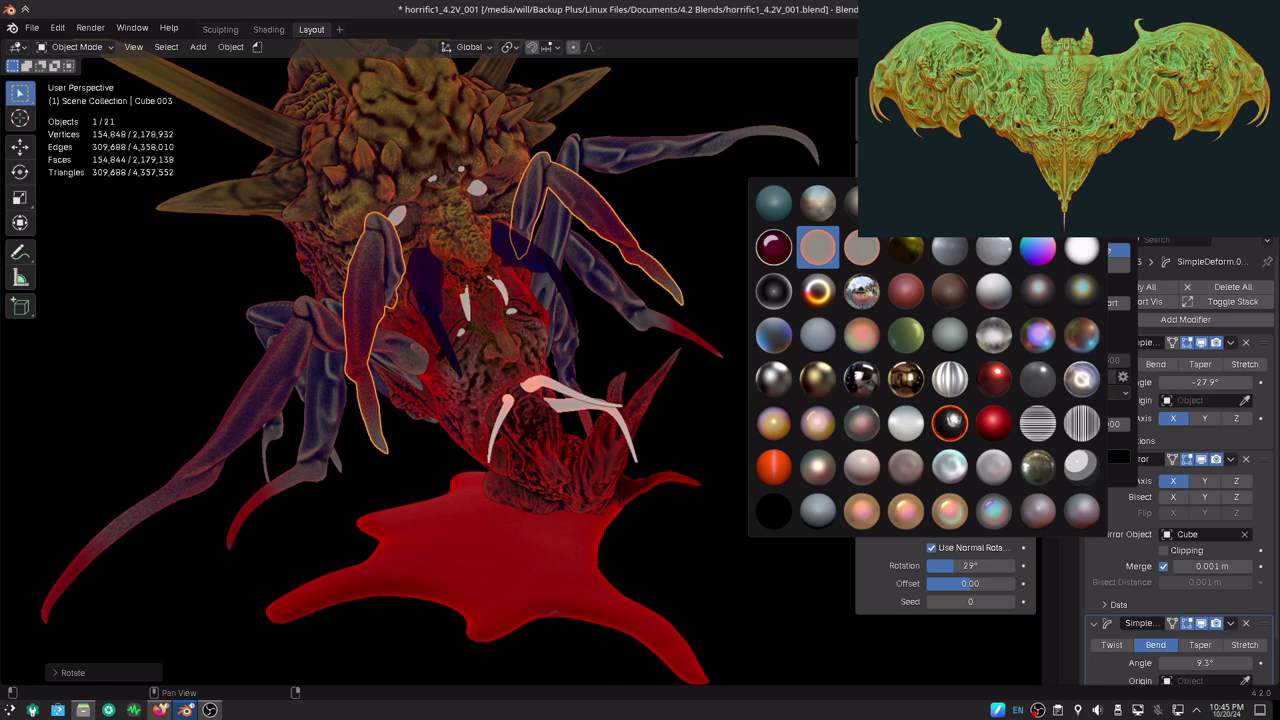
scroll(1040, 360, "up", 1)
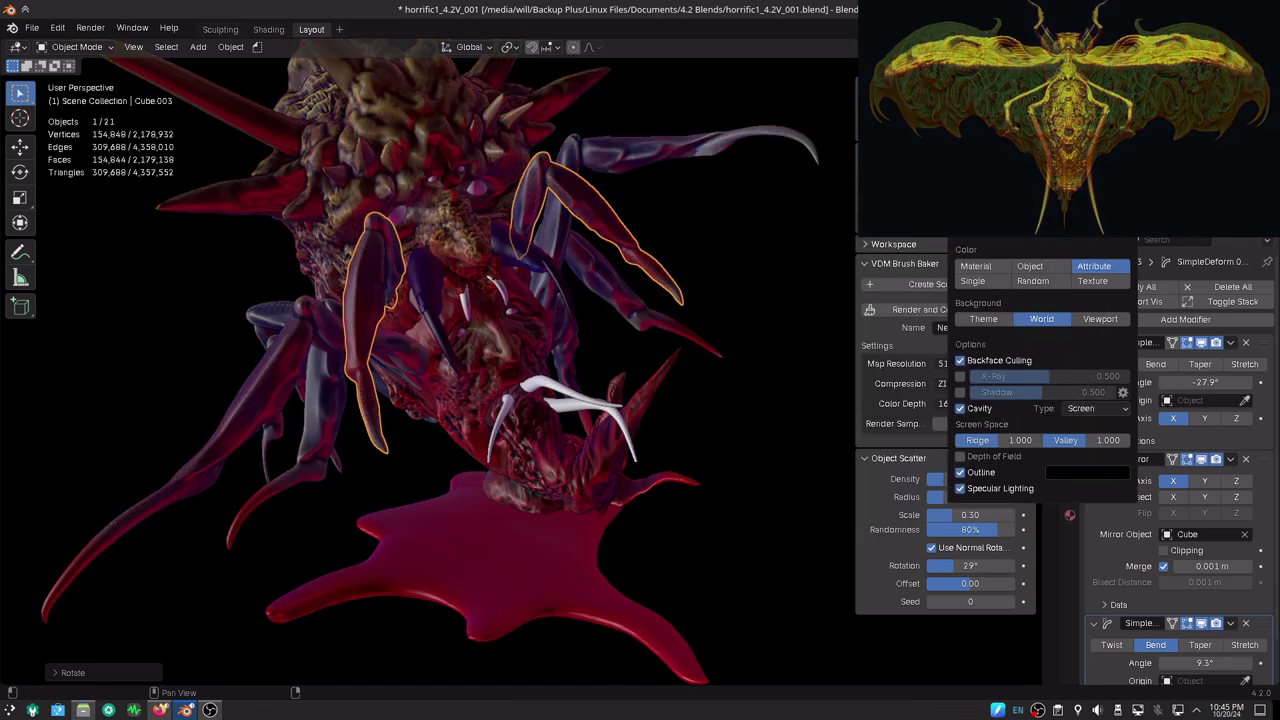
mouse_move(690, 400)
middle_mouse_down()
mouse_move(707, 436)
mouse_move(667, 488)
mouse_move(757, 486)
mouse_move(806, 443)
mouse_move(718, 460)
middle_mouse_up()
left_click(1043, 47)
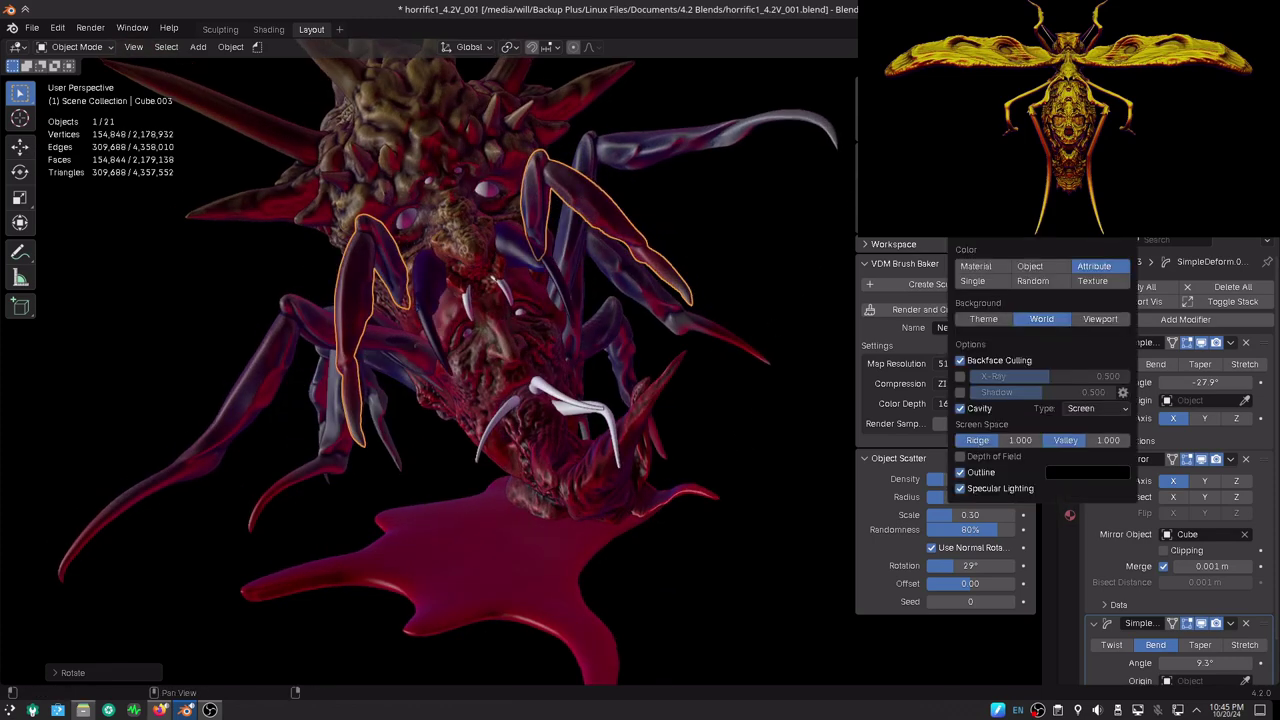
left_click(1000, 271)
left_click(817, 247)
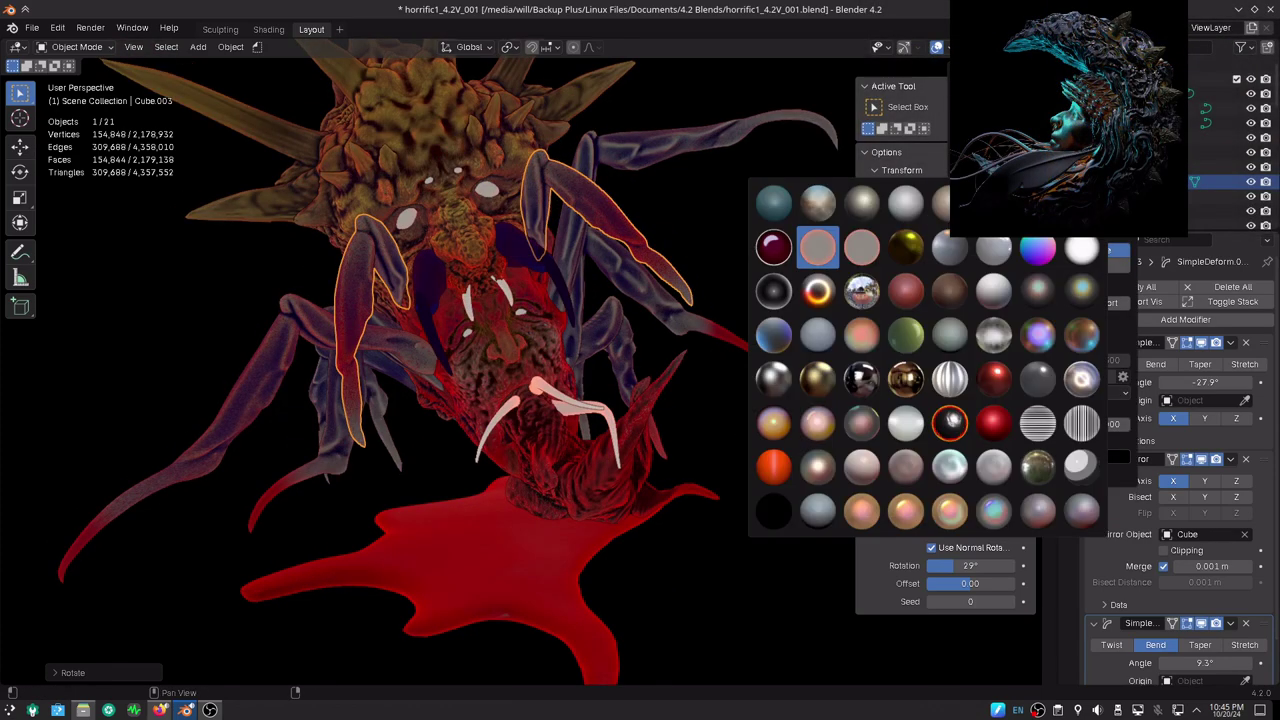
- Apply a darker red matcap and orbit to a slightly different view of the creature
left_click(905, 203)
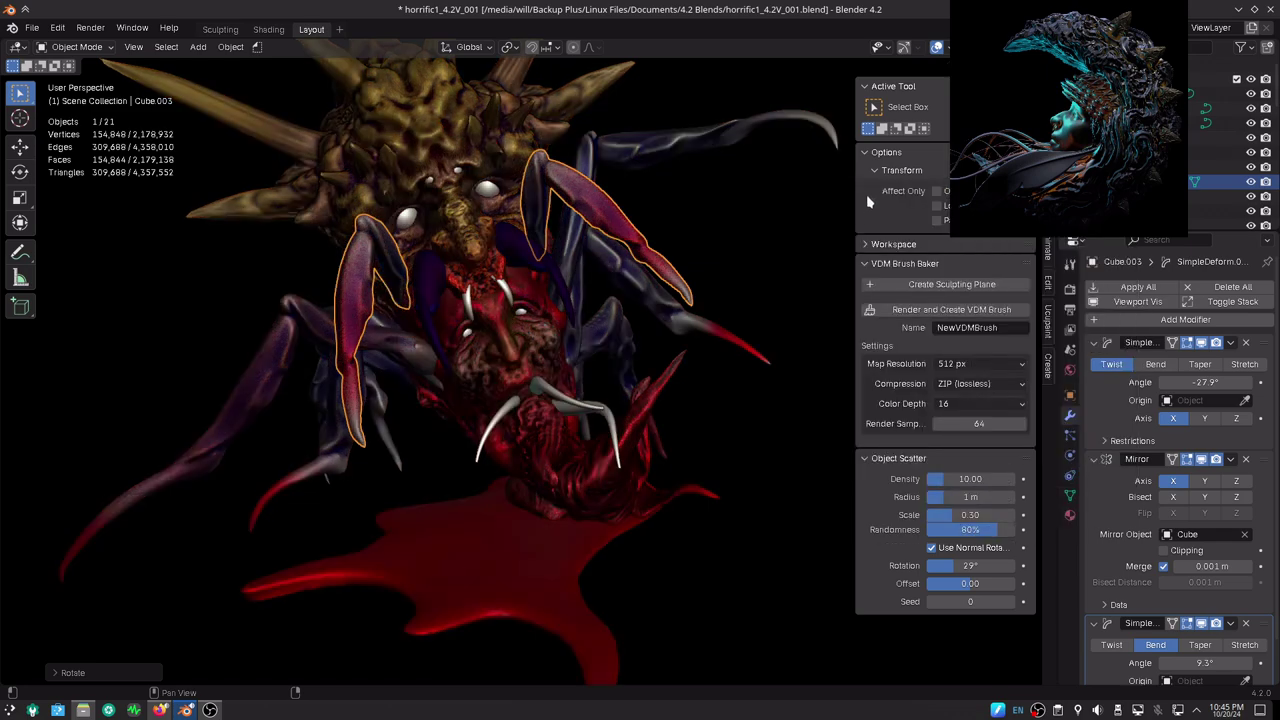
middle_click_drag(747, 437, 757, 414)
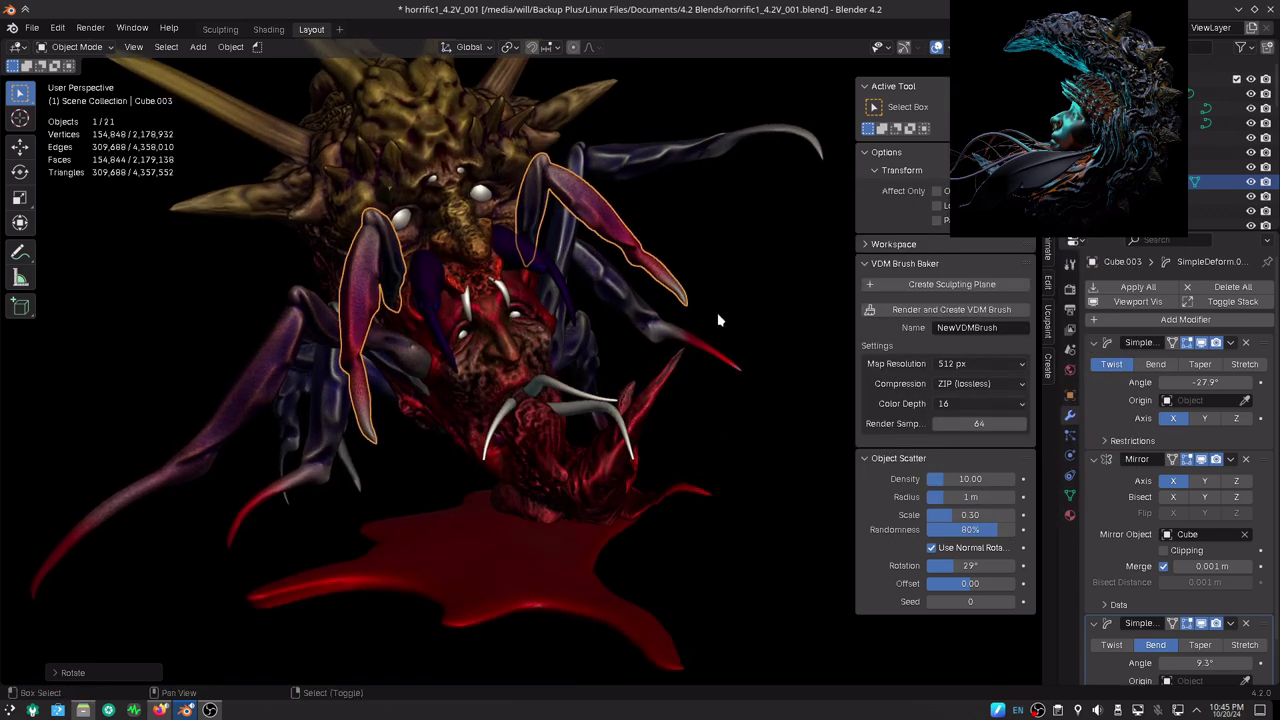
mouse_move(720, 320)
middle_mouse_down()
mouse_move(711, 407)
mouse_move(722, 445)
middle_mouse_up()
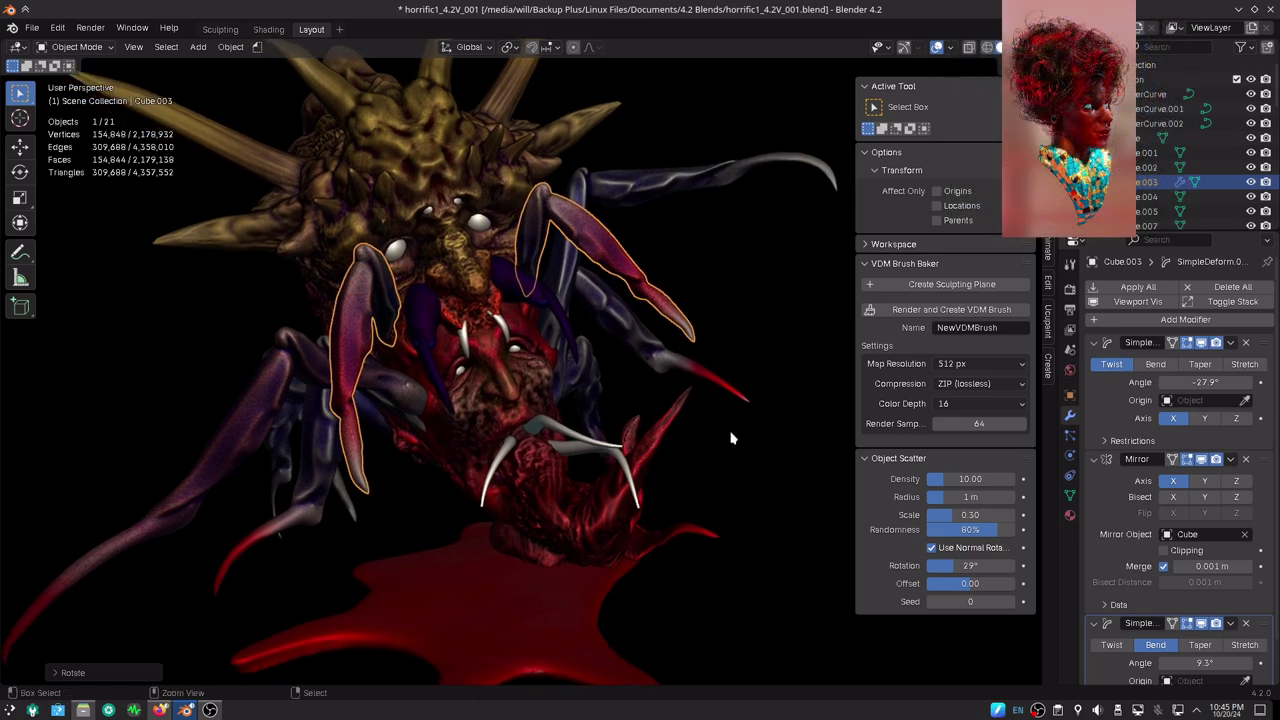